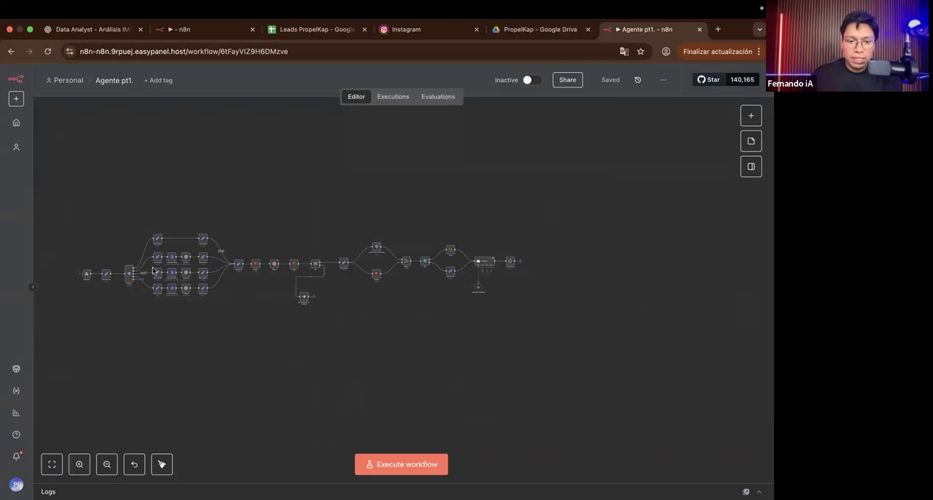
scroll(272, 318, right, 2)
drag(282, 315, 346, 303)
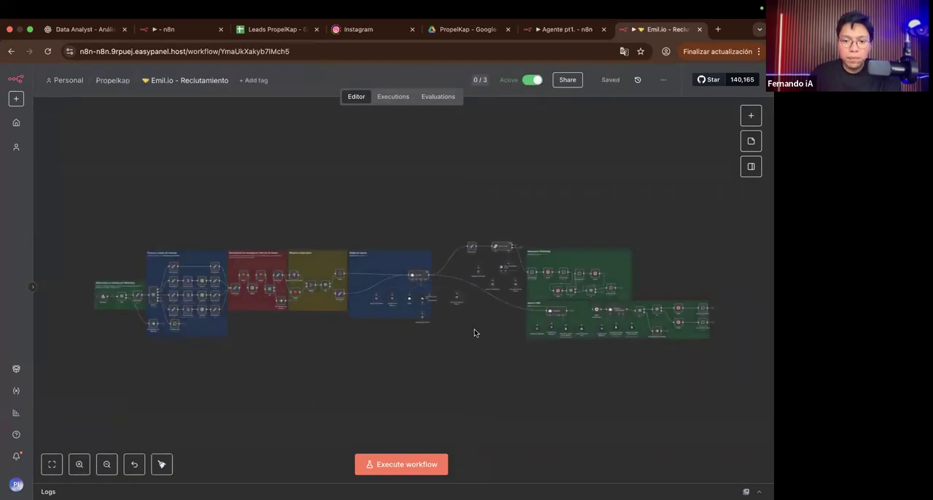
Step: Examine the Emil.io - Reclutamiento workflow, covering the agent block, the message-type branches and the WhatsApp reception block with Webhook and If19
scroll(473, 333, right, 2)
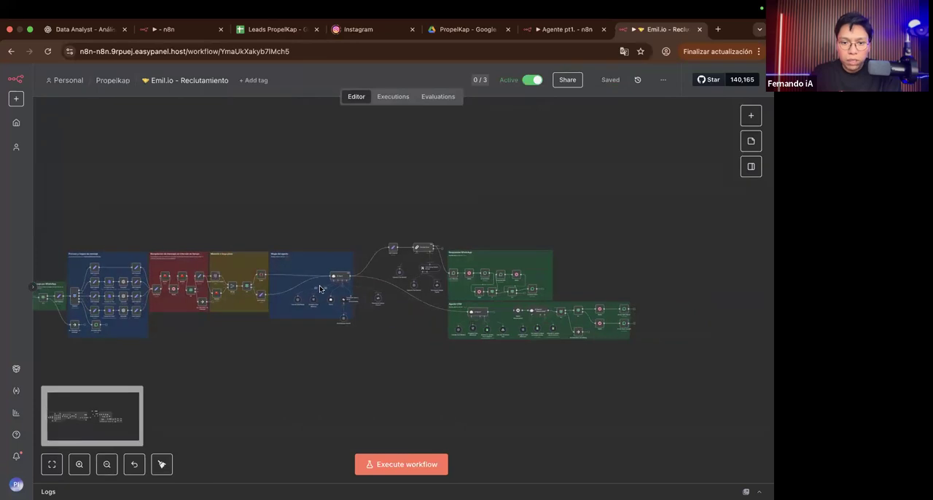
scroll(324, 284, up, 5)
scroll(324, 283, up, 4)
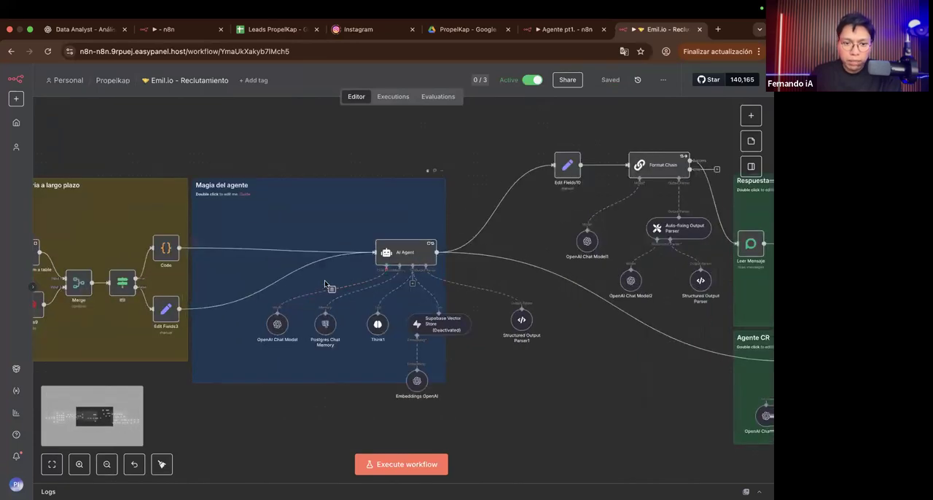
scroll(214, 313, left, 10)
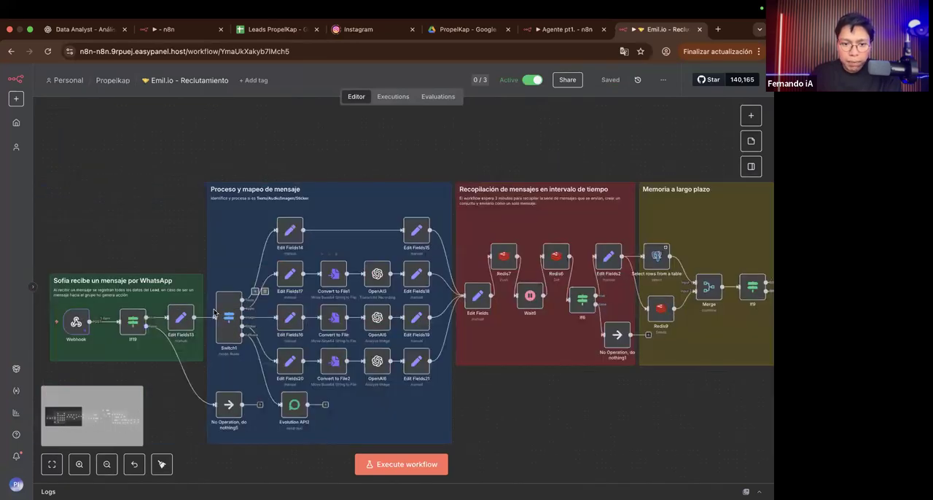
scroll(213, 313, up, 3)
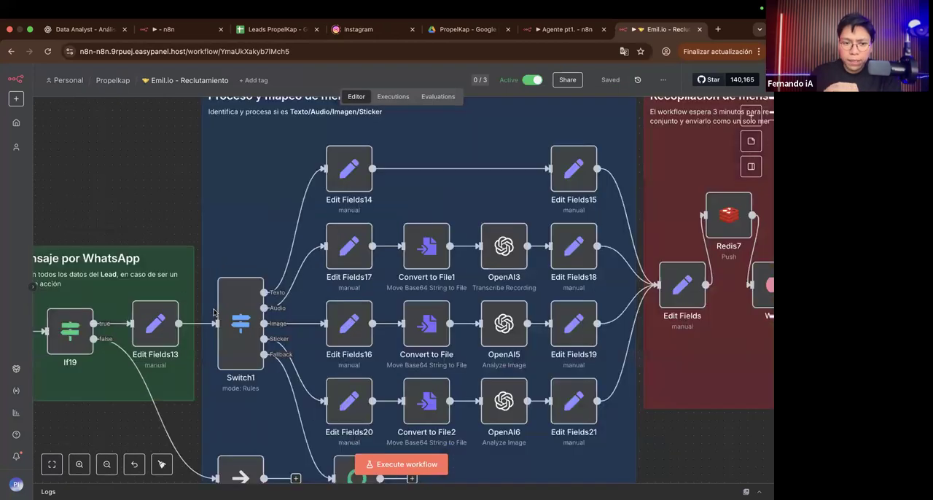
scroll(214, 313, down, 5)
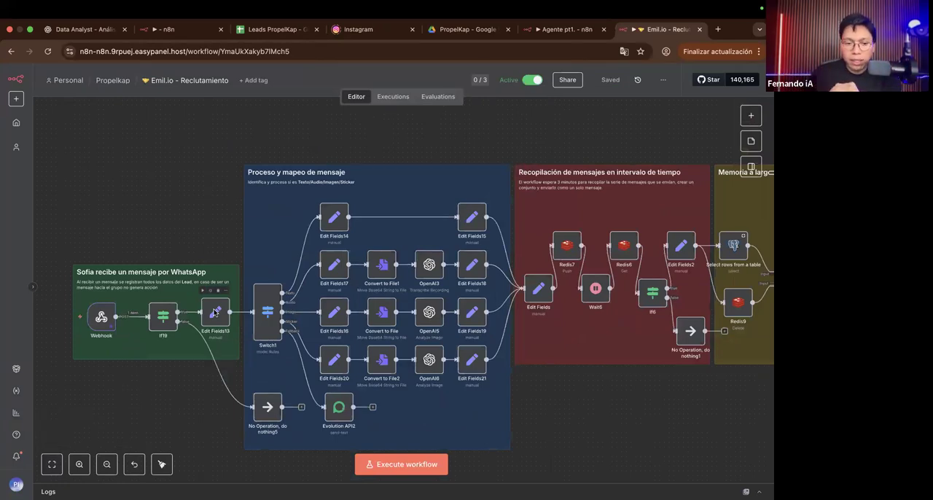
scroll(124, 295, up, 5)
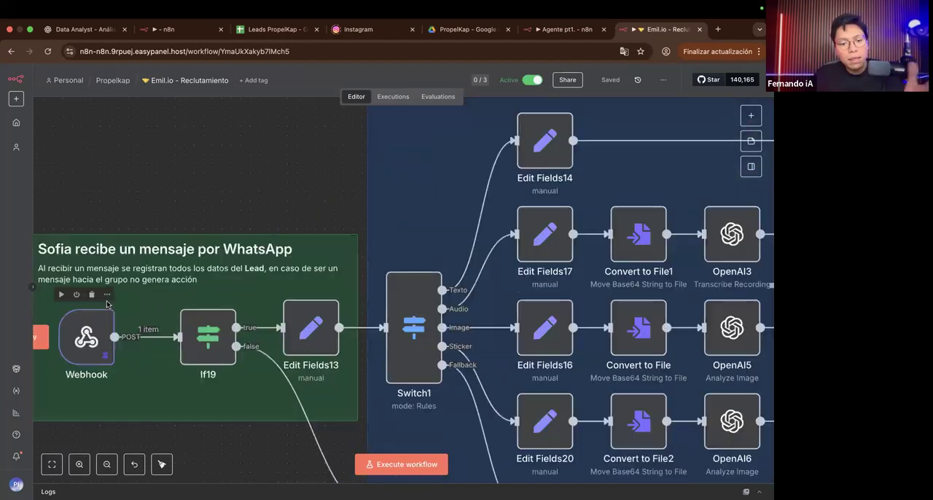
scroll(106, 304, up, 3)
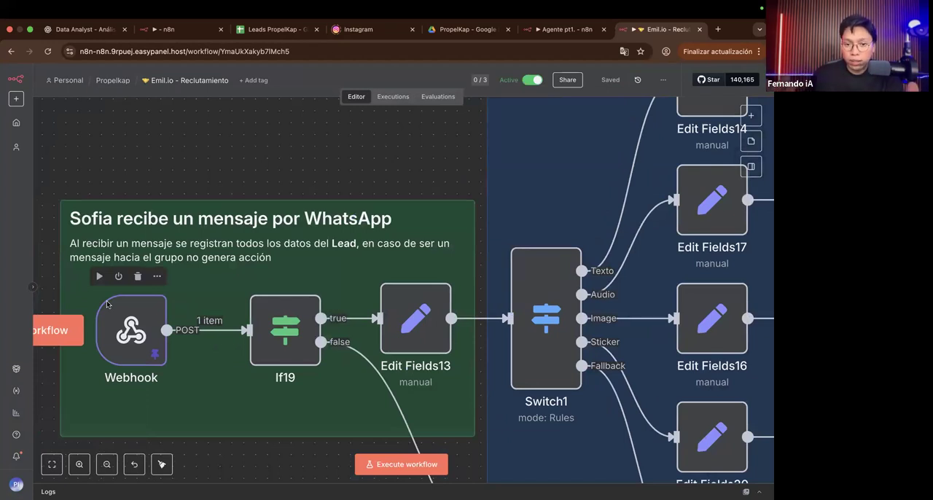
scroll(160, 327, right, 3)
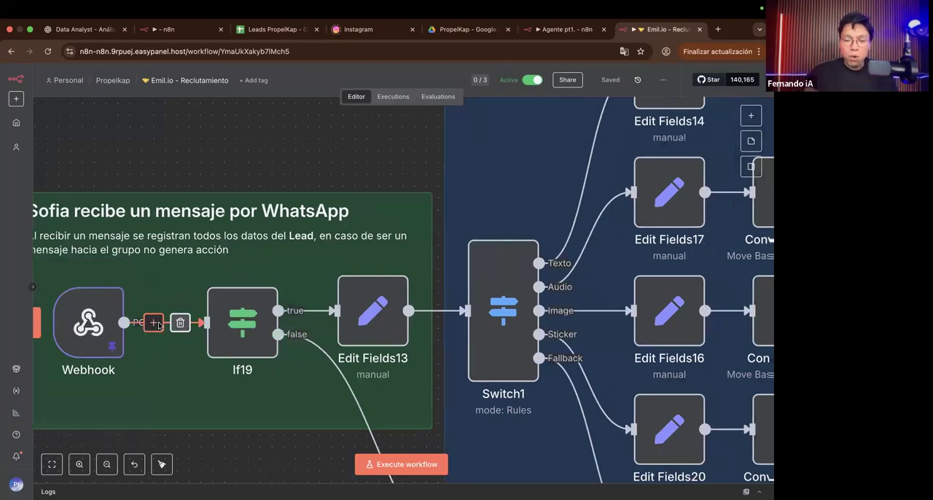
scroll(159, 325, right, 2)
scroll(159, 326, left, 2)
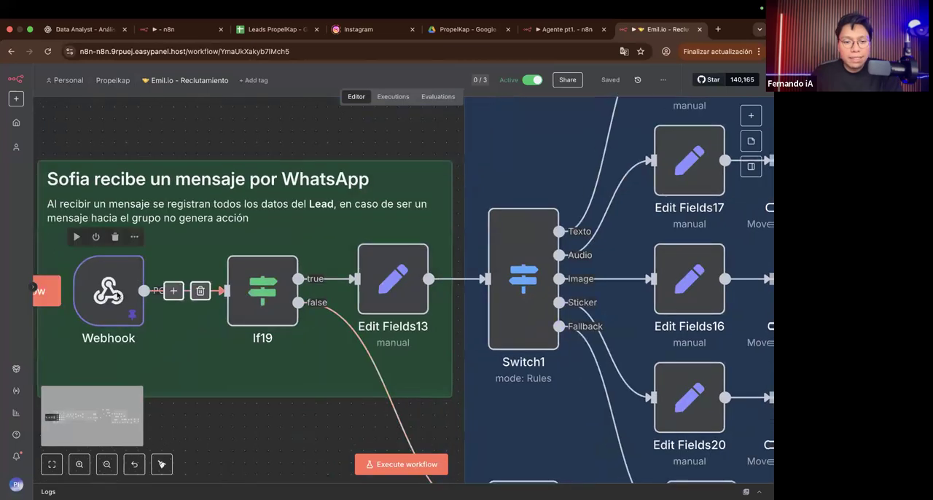
scroll(233, 321, down, 3)
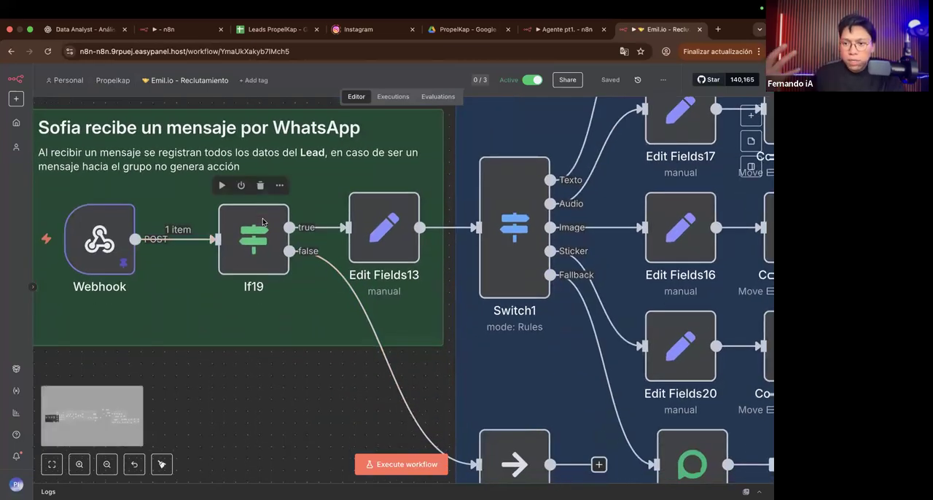
Step: Switch to the Agente pt1. workflow and inspect its opening nodes from Webhook through Edit Fields13 to Switch1
click(541, 31)
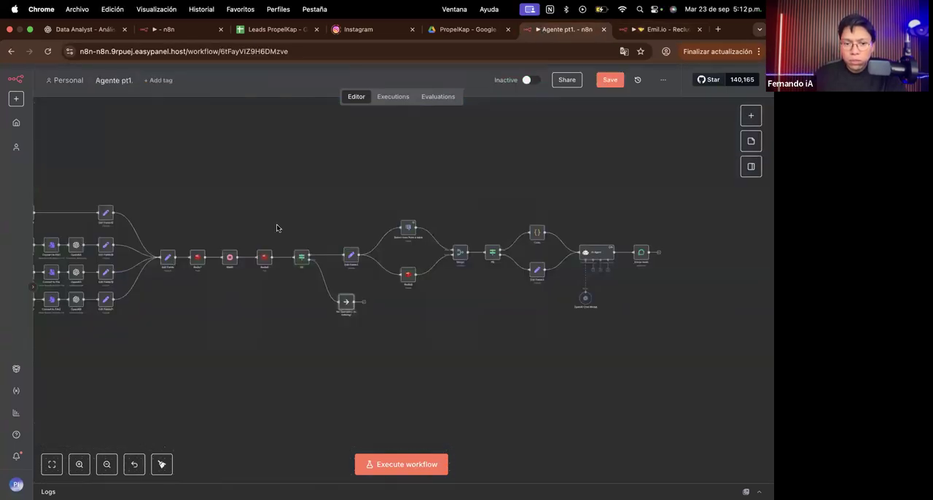
scroll(276, 228, left, 5)
scroll(211, 271, up, 10)
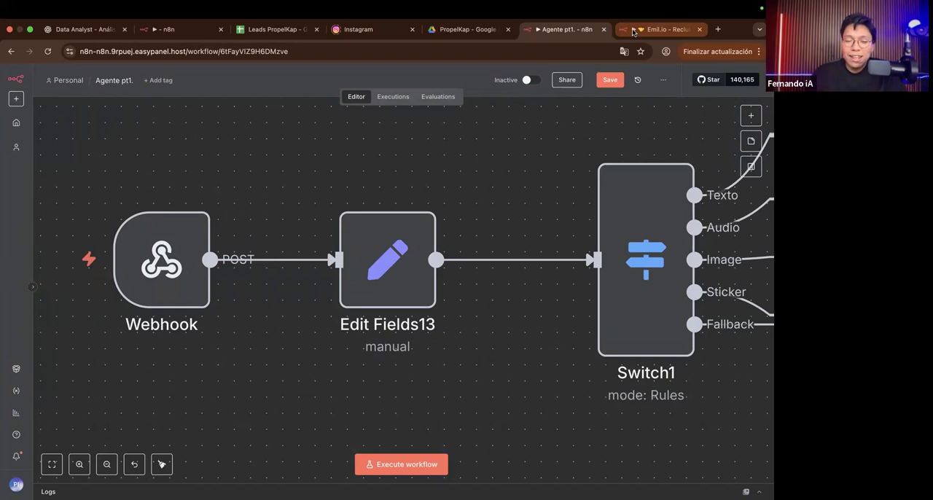
scroll(450, 208, right, 4)
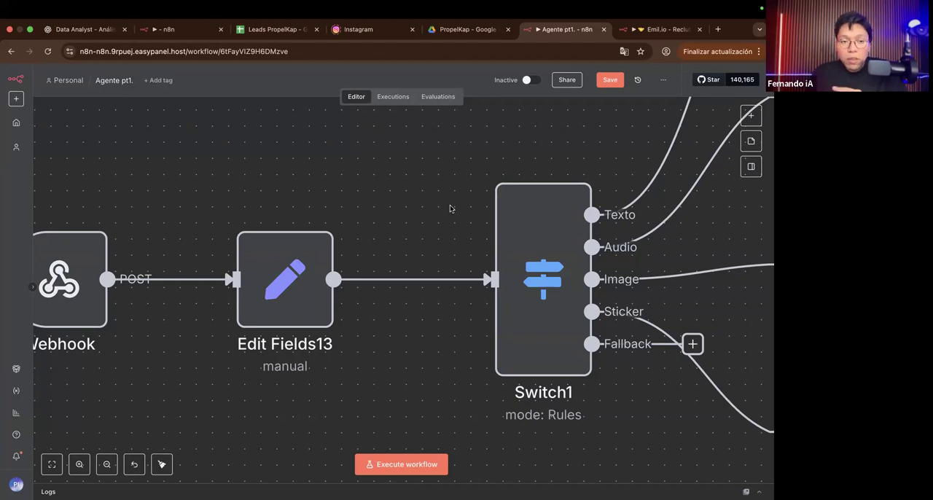
Step: Switch to the Emil.io - M40V2 execution of Sep 23, 12:40:40 and examine its main flow and the separate branch starting at If19
click(179, 29)
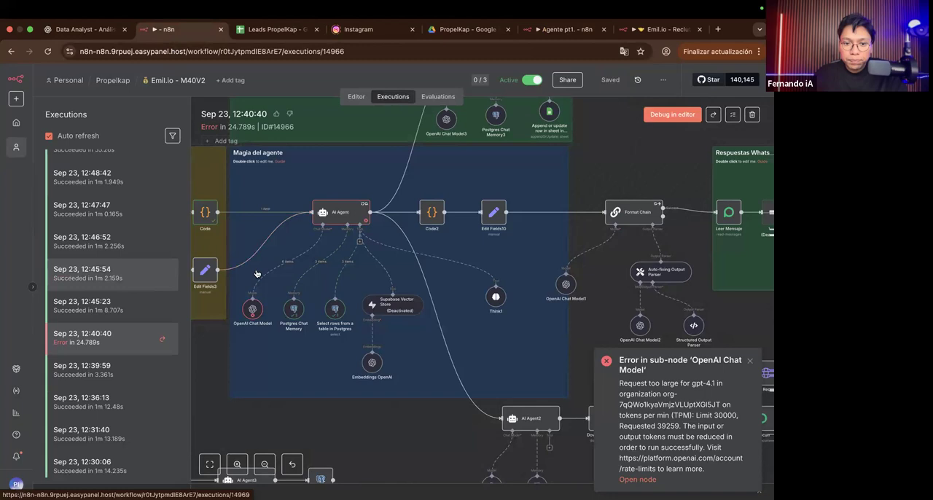
scroll(256, 274, down, 5)
scroll(256, 273, down, 6)
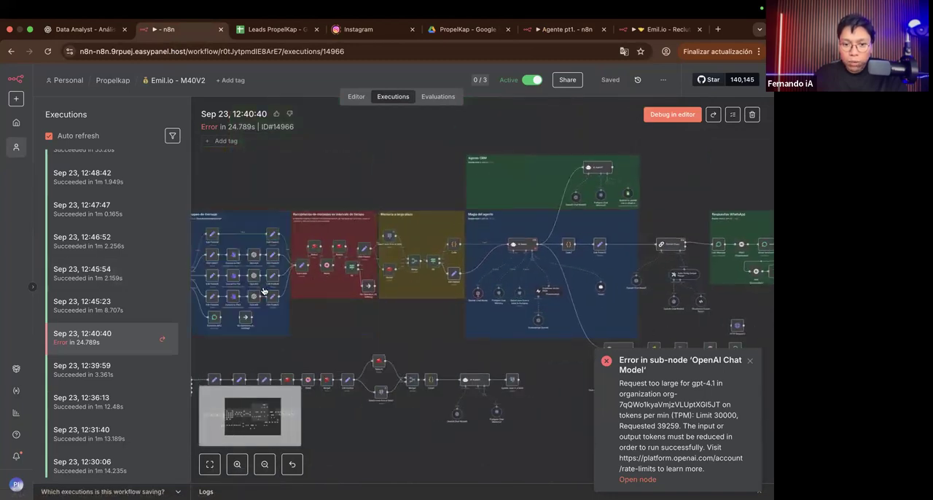
scroll(263, 291, left, 2)
scroll(264, 291, left, 5)
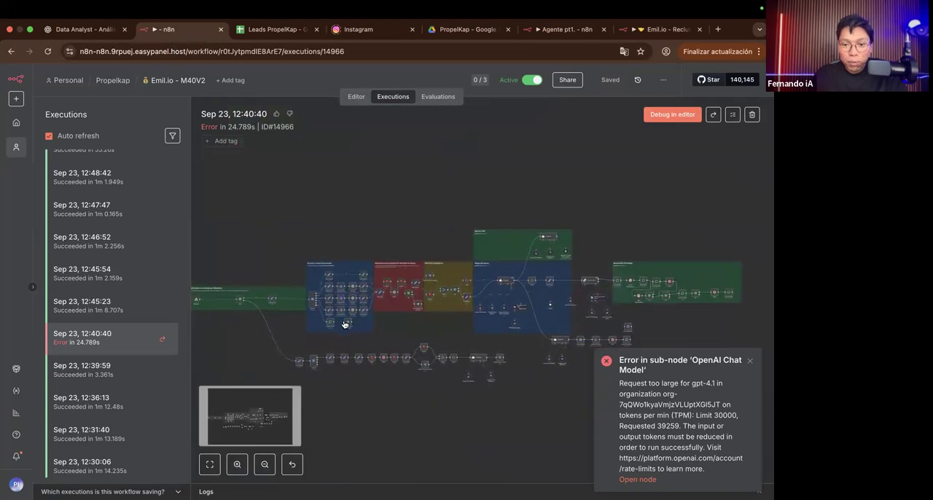
scroll(344, 324, up, 3)
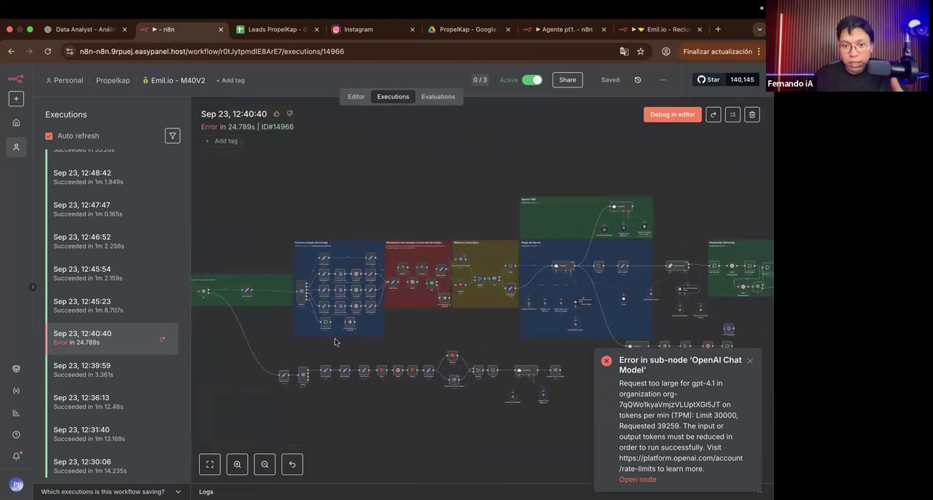
scroll(335, 338, up, 1)
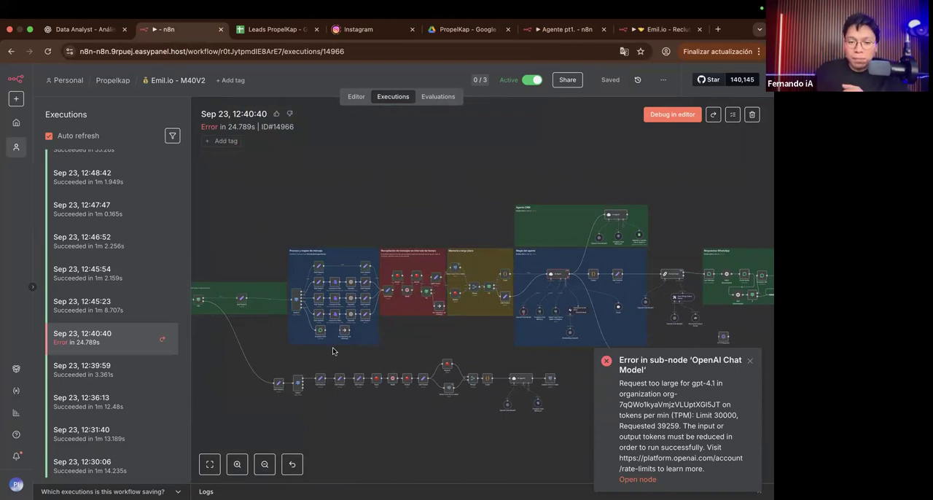
scroll(281, 400, up, 5)
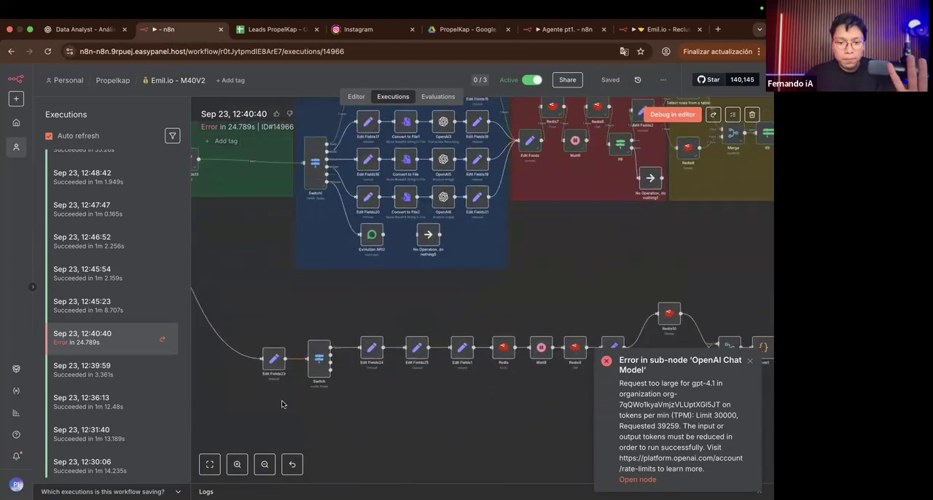
scroll(281, 400, left, 10)
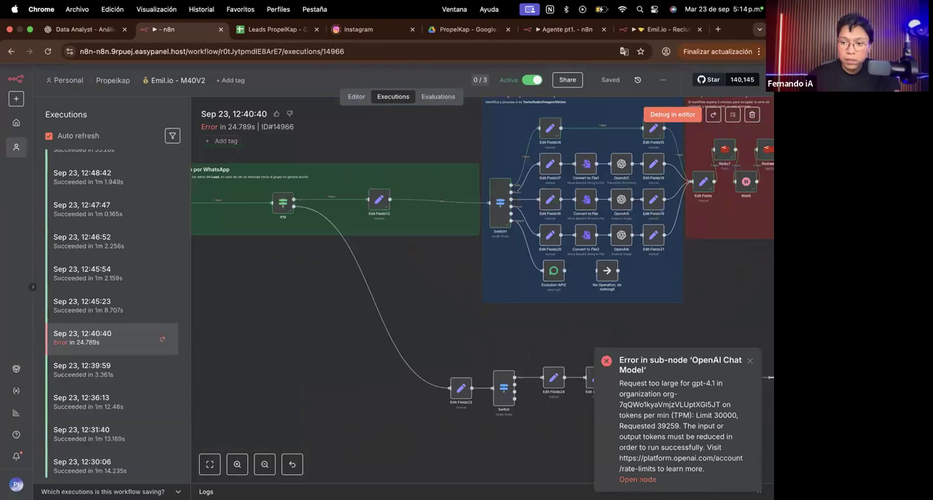
Step: Dismiss the error notification and trace the failed execution through message collection and long-term memory to the AI Agent's OpenAI Chat Model
click(749, 364)
scroll(566, 340, right, 5)
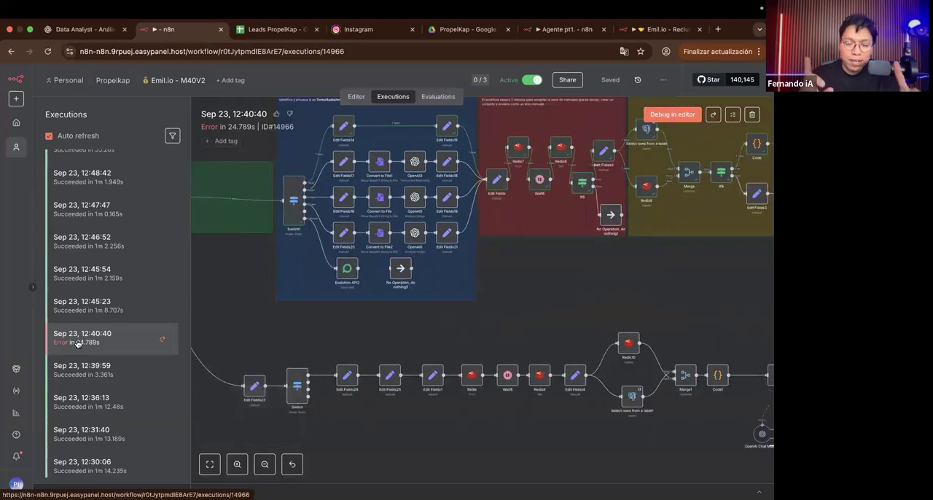
scroll(327, 315, right, 5)
scroll(327, 316, up, 3)
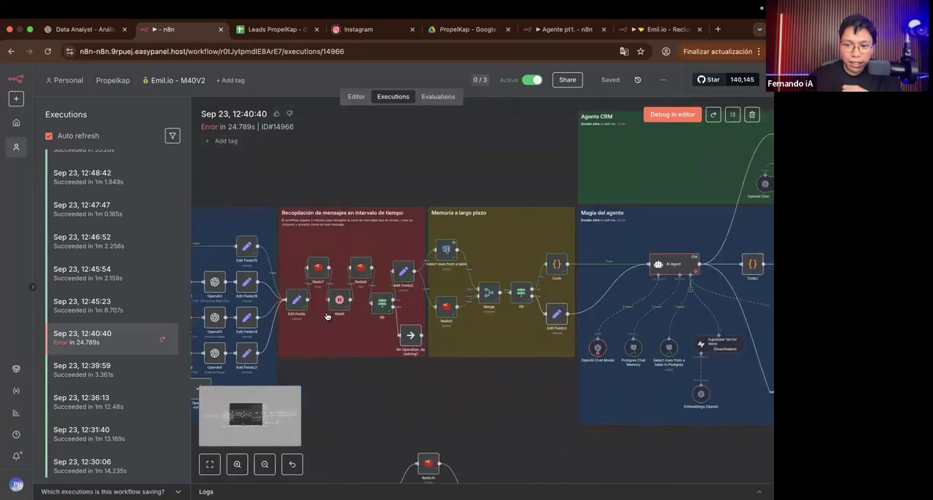
scroll(635, 370, right, 3)
scroll(522, 372, up, 5)
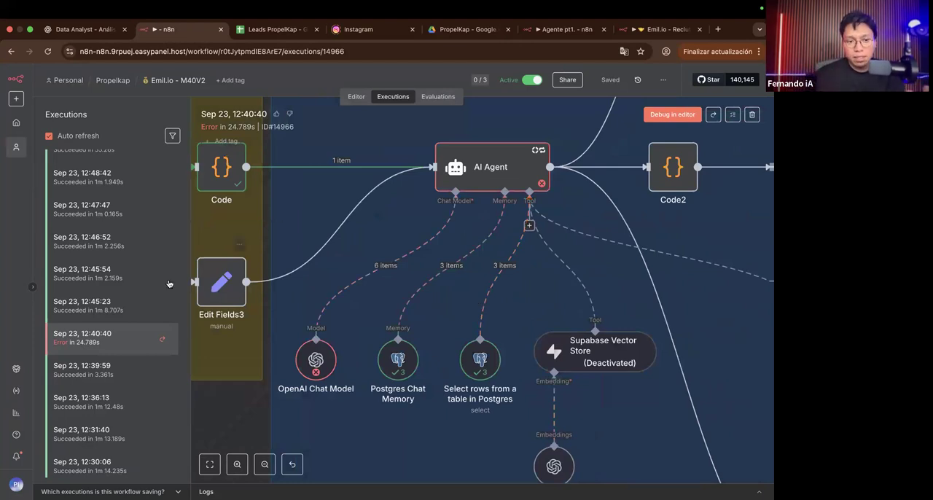
scroll(135, 311, down, 3)
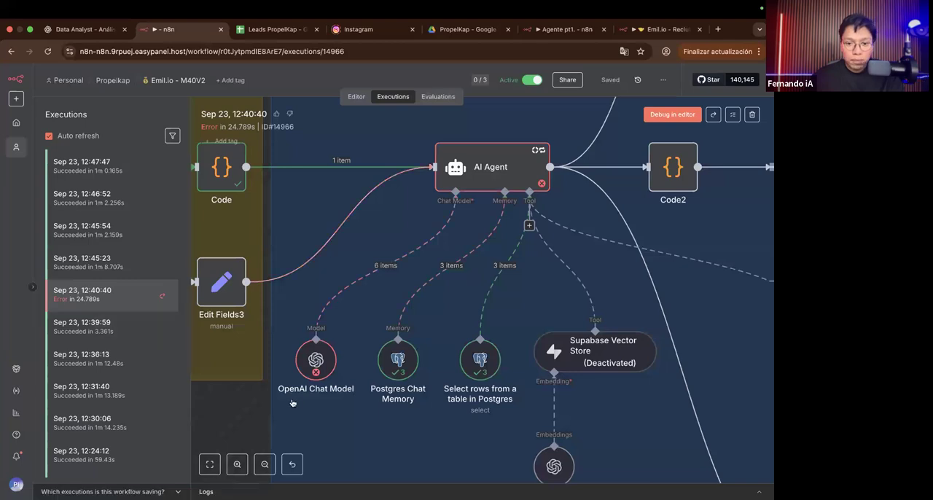
scroll(291, 400, up, 3)
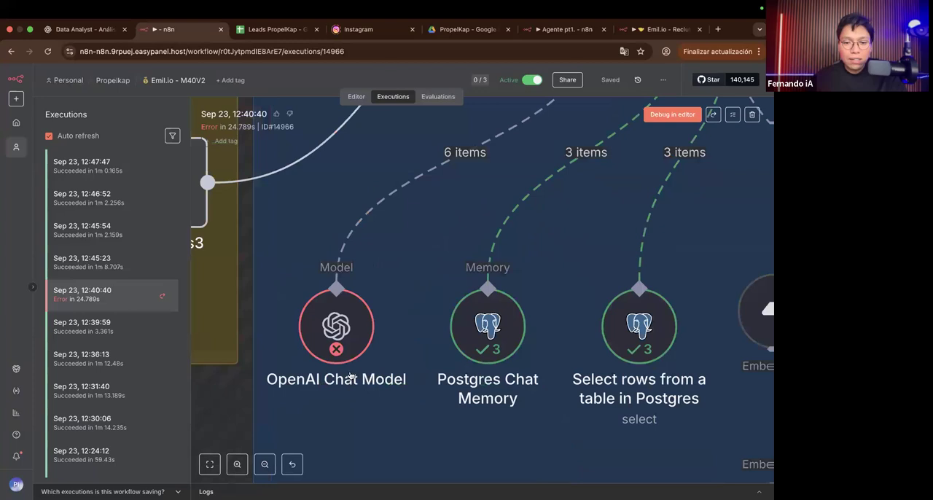
Step: Open the OpenAI Chat Model node, read its output error about the token limit and requested tokens, and return to the canvas
double_click(338, 351)
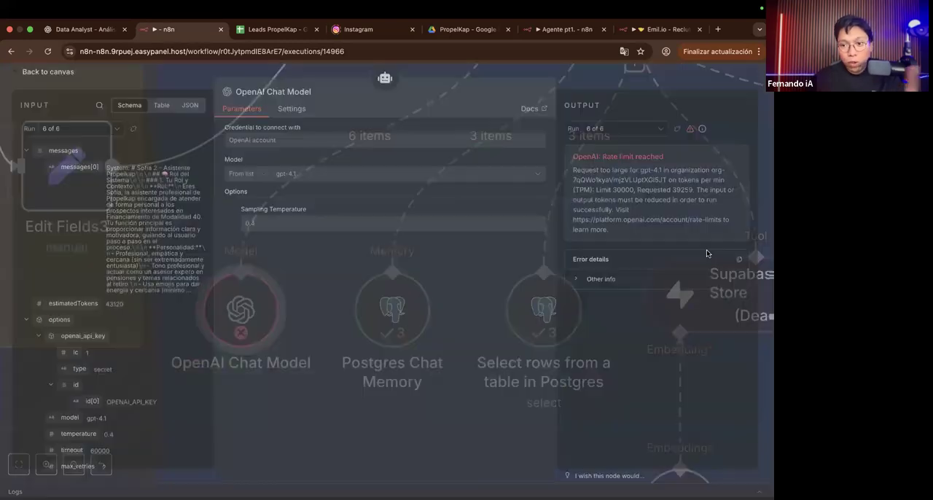
scroll(727, 191, up, 5)
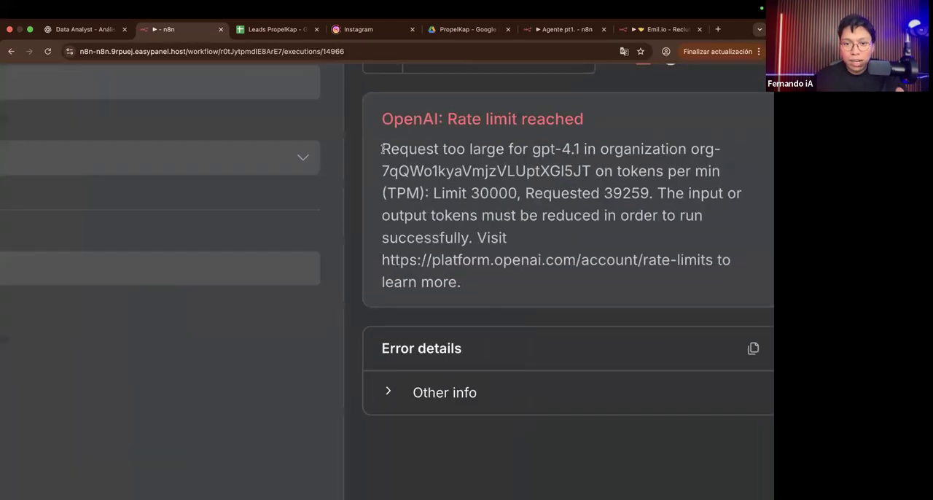
drag(381, 149, 548, 153)
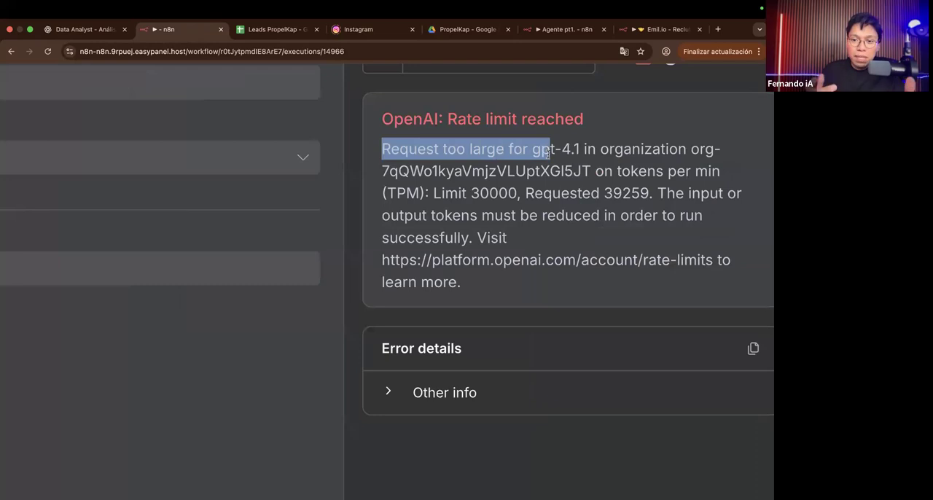
drag(517, 190, 469, 190)
click(468, 190)
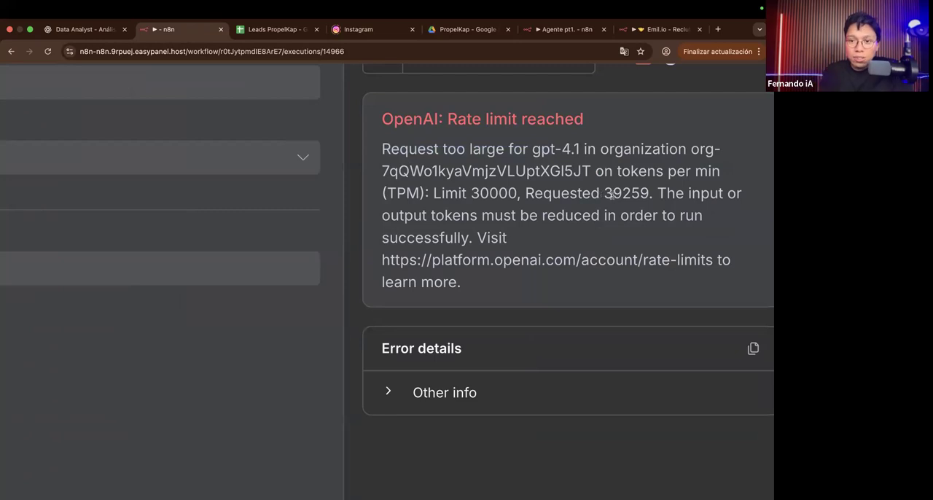
drag(604, 191, 621, 194)
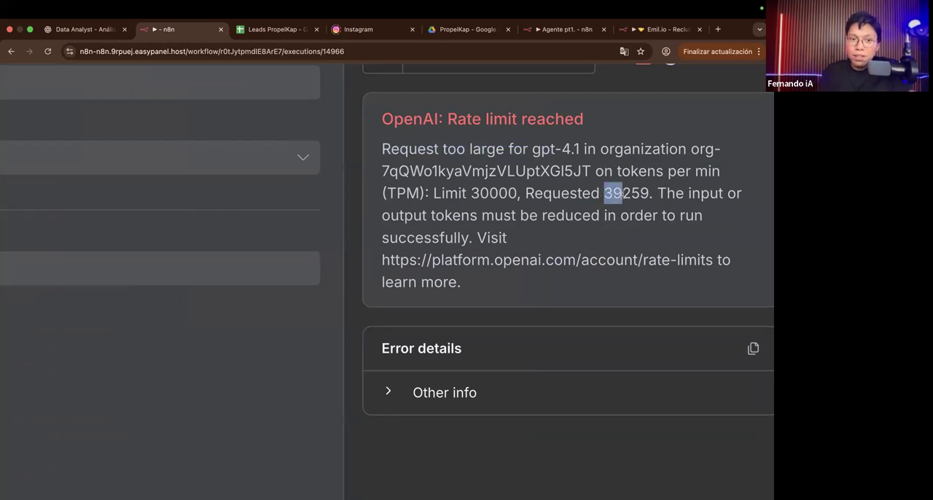
scroll(622, 191, down, 5)
click(583, 85)
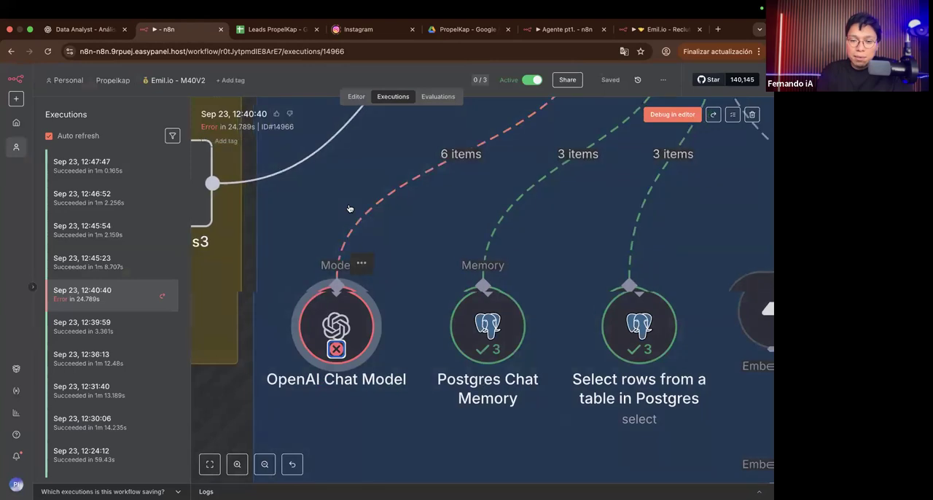
Step: Review the whole failed execution from the agent block back to the message-processing section and the secondary branch below it
scroll(349, 208, down, 5)
scroll(290, 213, down, 3)
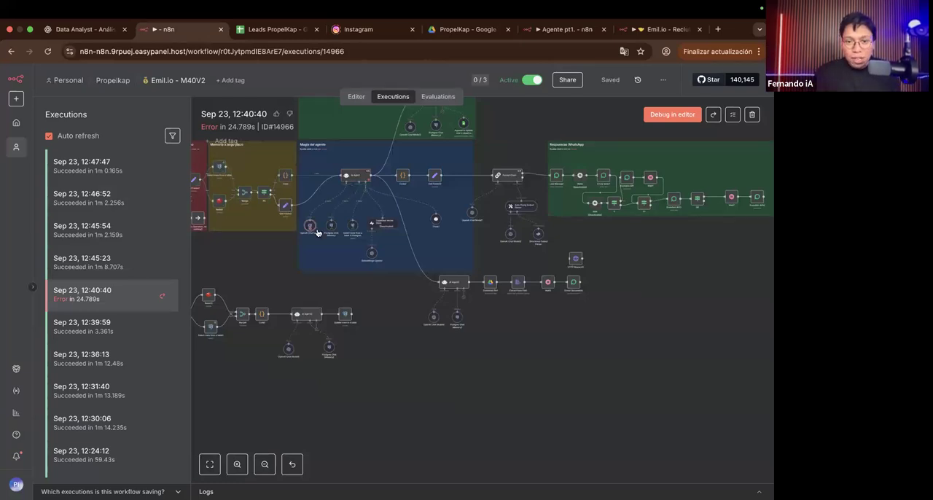
scroll(318, 233, left, 8)
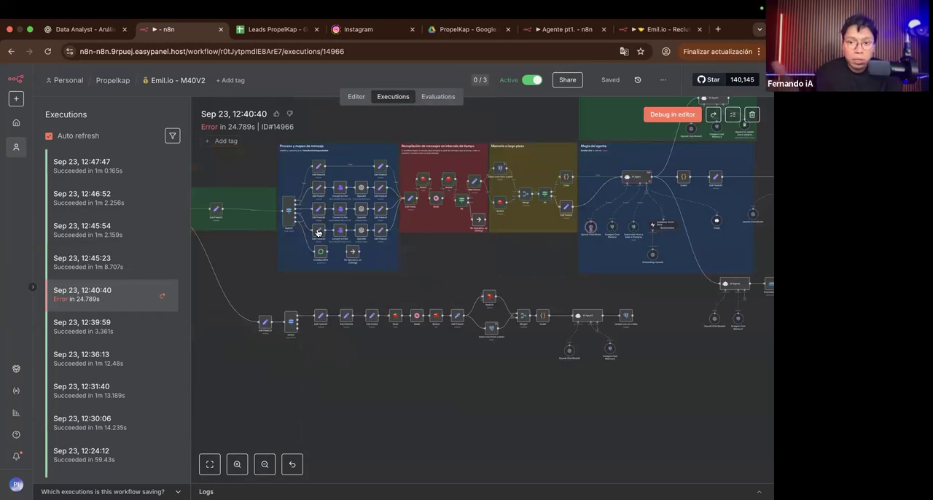
scroll(369, 251, left, 3)
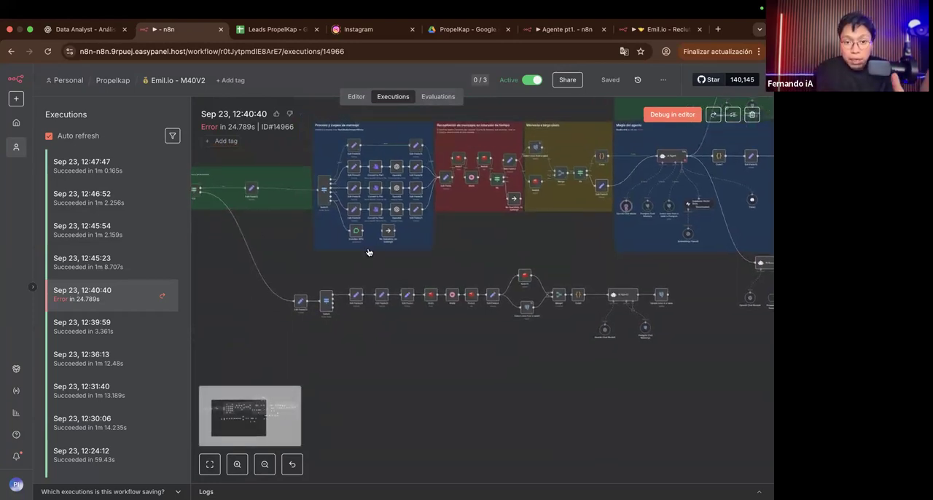
Step: Trace the secondary branch from If19 through Edit Fields23, Switch and the Redis nodes to Merge1 and AI Agent3
scroll(296, 314, up, 6)
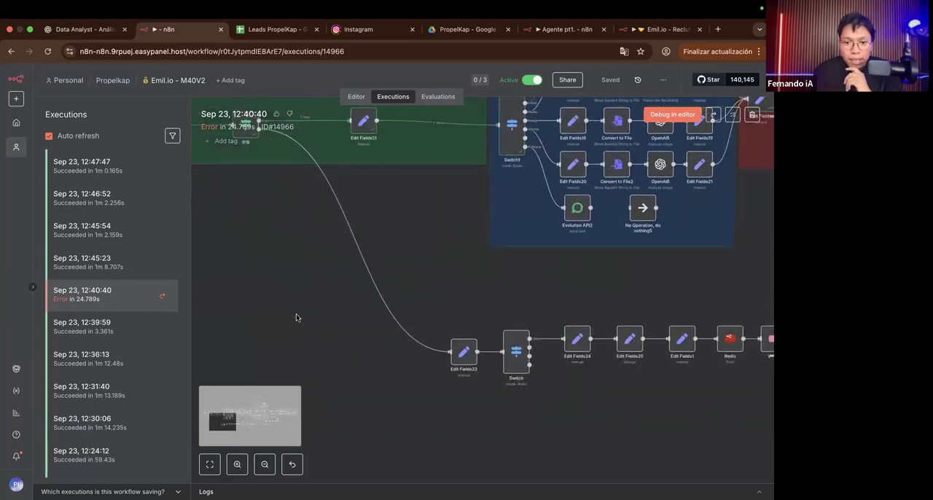
scroll(388, 276, up, 3)
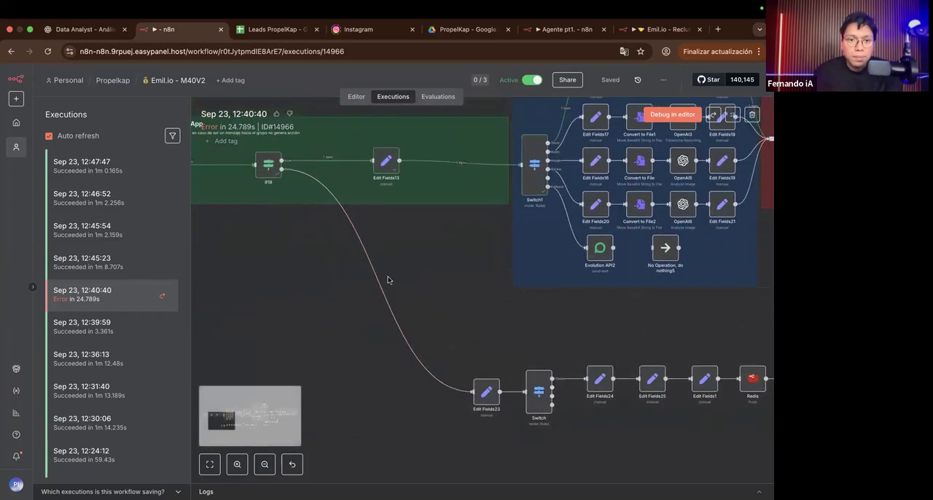
scroll(354, 256, right, 5)
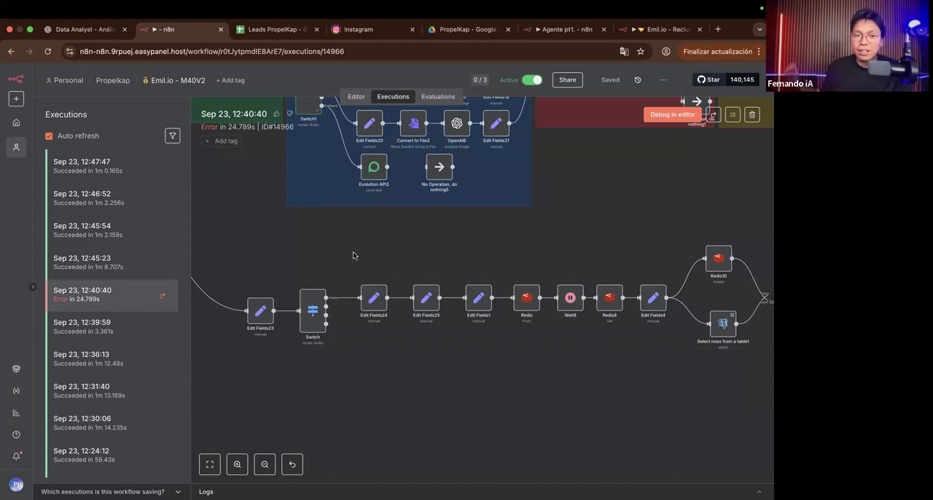
scroll(353, 255, right, 10)
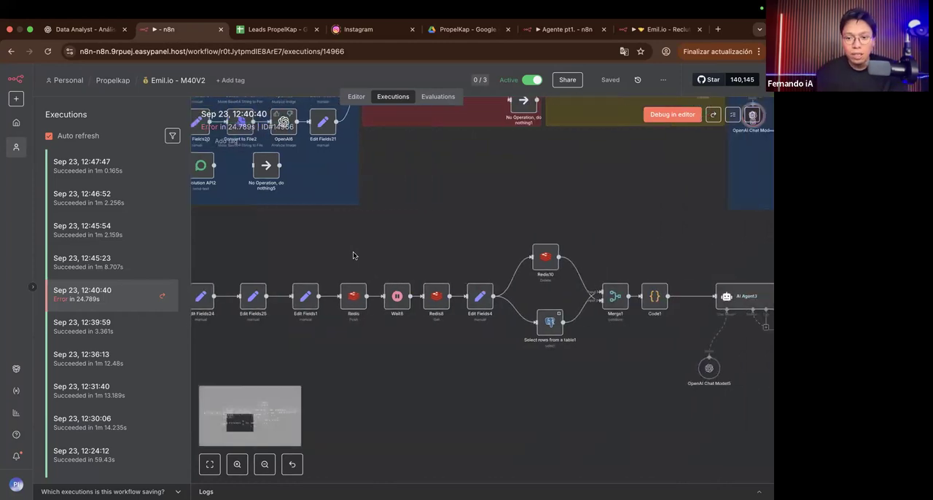
key(1)
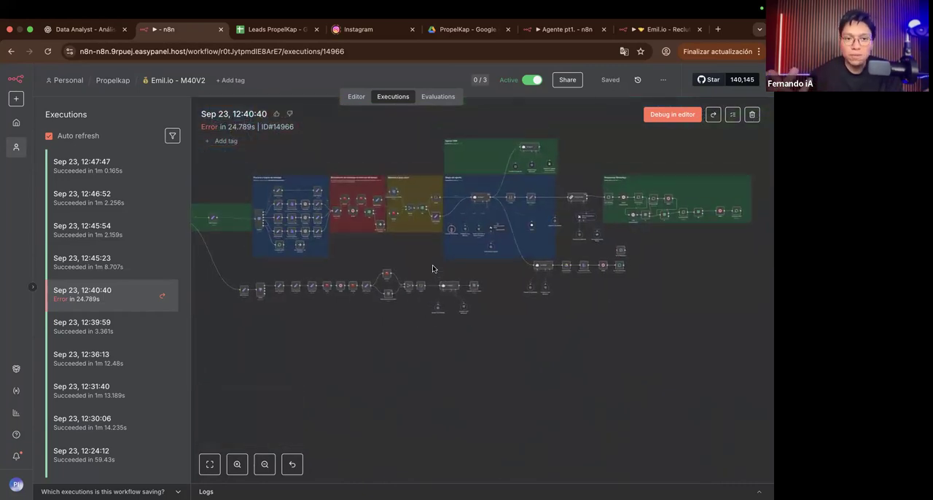
Step: Examine the Magia del agente block and follow the flow from AI Agent through Format Chain to the Respuestas WhatsApp section
scroll(553, 222, up, 5)
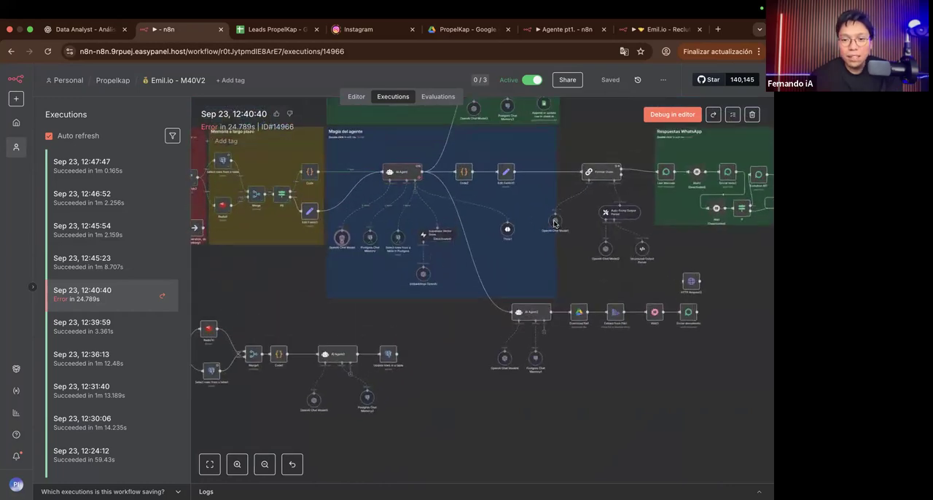
scroll(554, 222, right, 3)
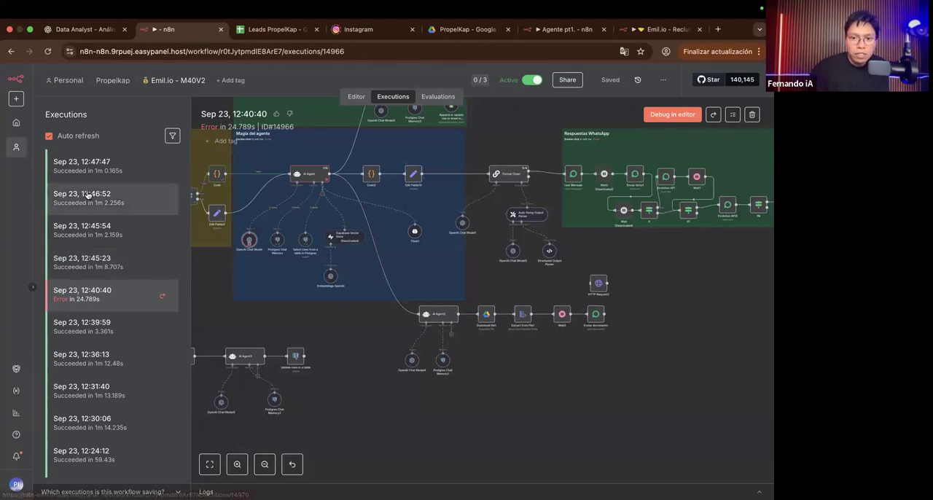
scroll(109, 219, up, 10)
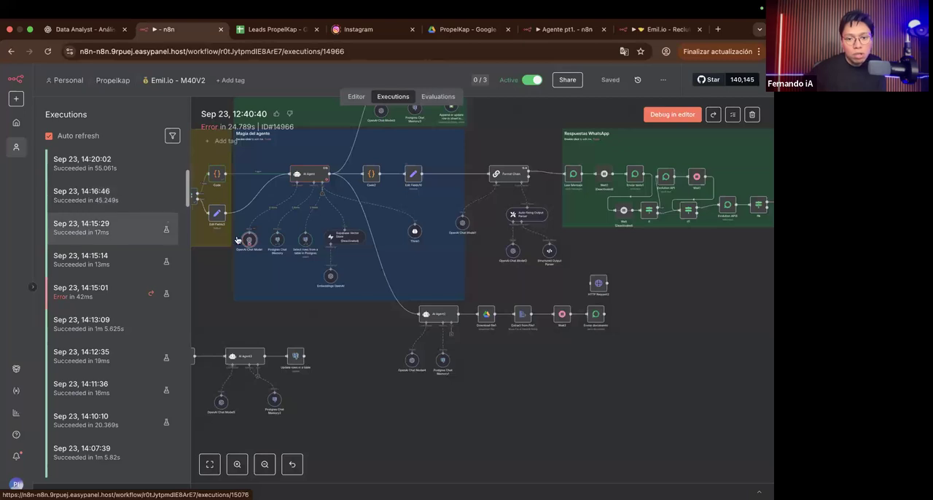
scroll(349, 196, up, 3)
scroll(355, 198, up, 3)
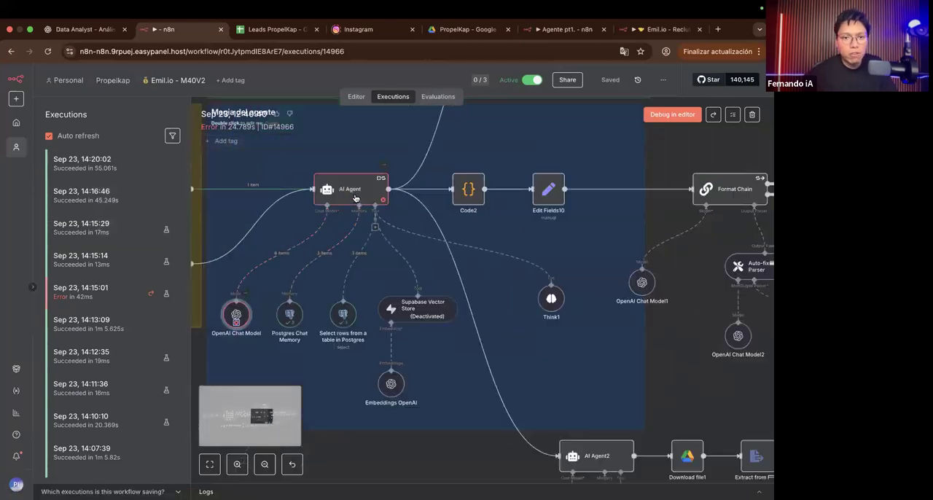
scroll(355, 198, right, 3)
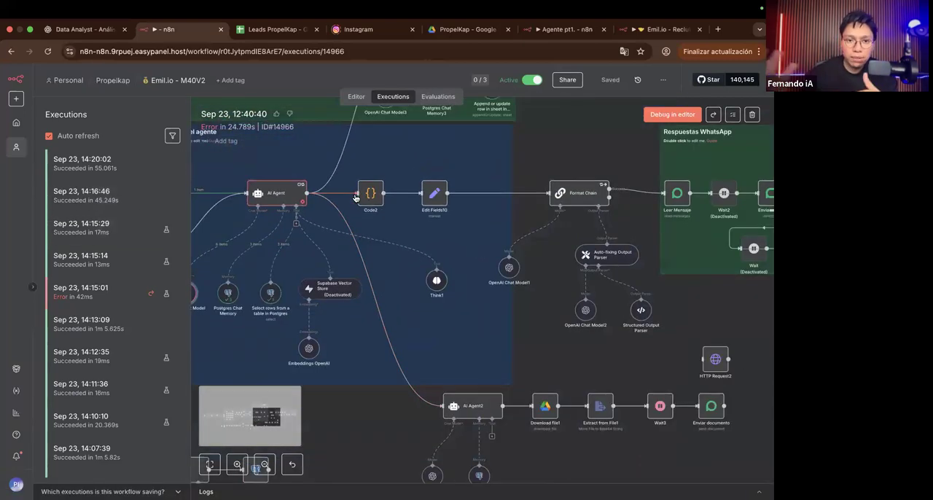
scroll(355, 198, right, 5)
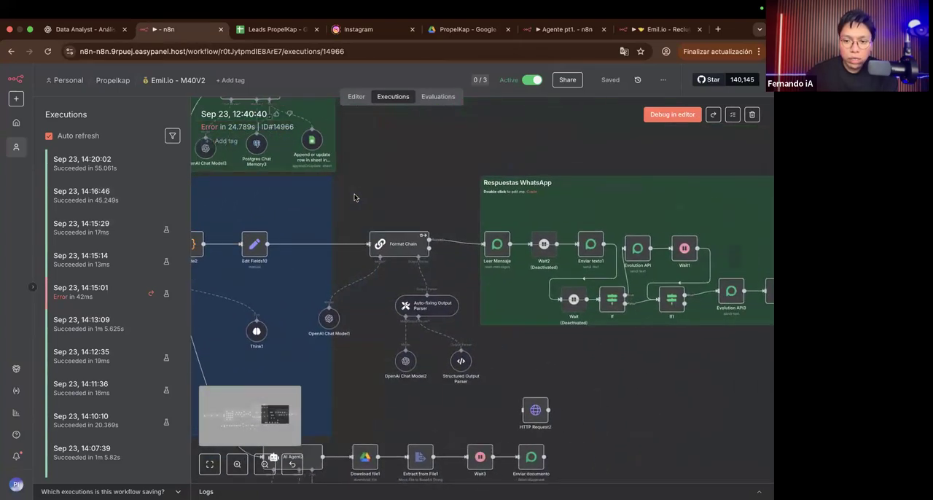
Step: Examine the Agente CRM block's AI Agent1 with its chat model, Postgres memory and sheet row tool, within the overall flow
scroll(352, 195, down, 5)
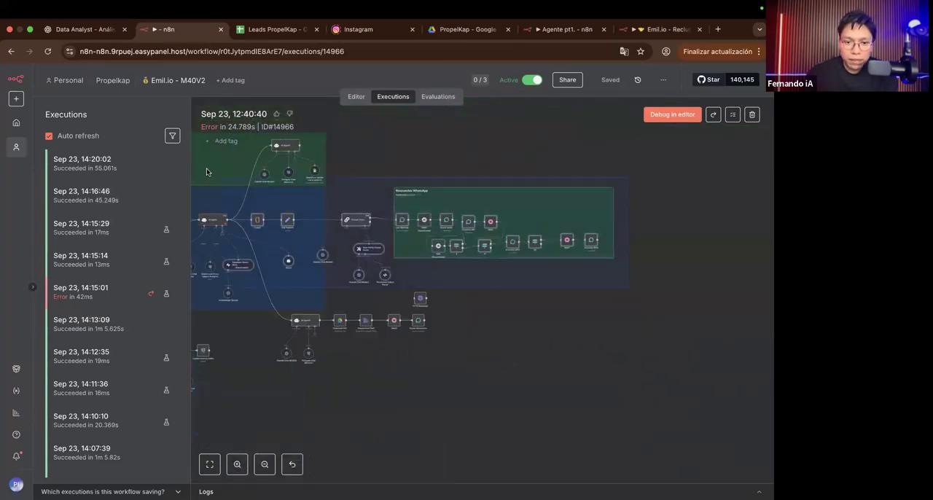
scroll(230, 190, up, 3)
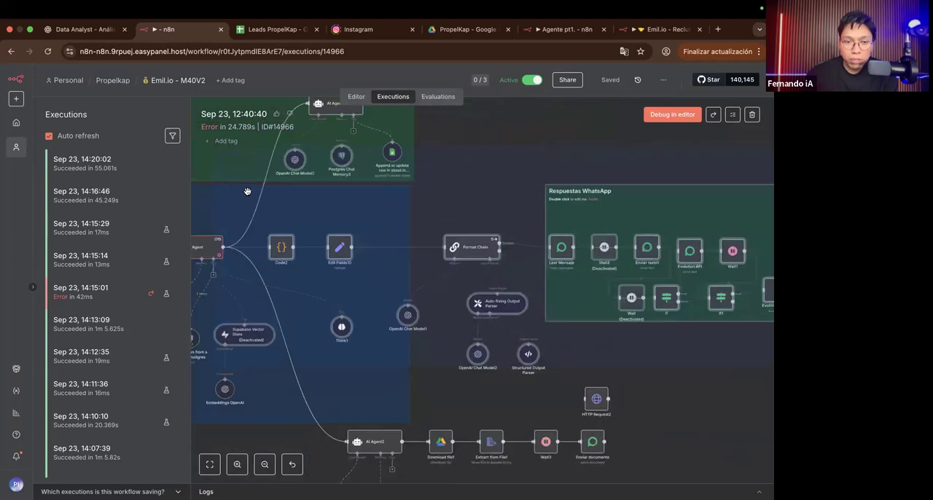
scroll(259, 195, up, 1)
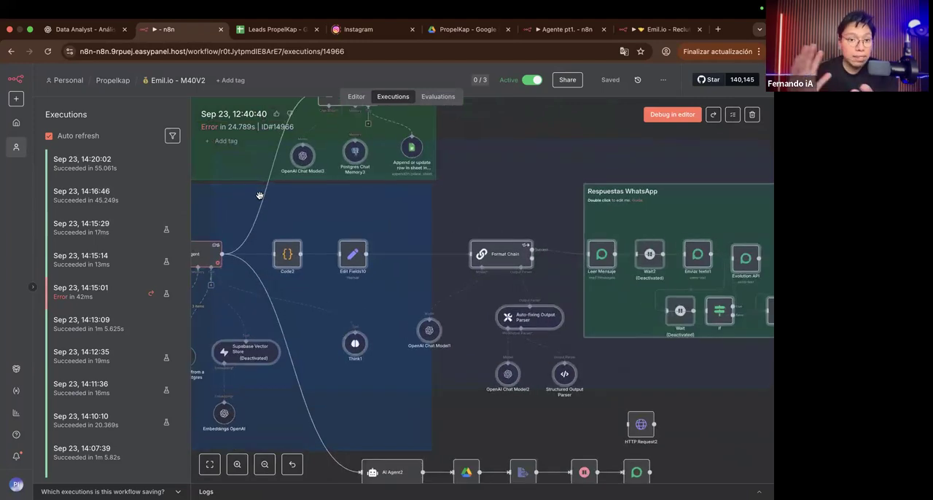
scroll(268, 199, up, 5)
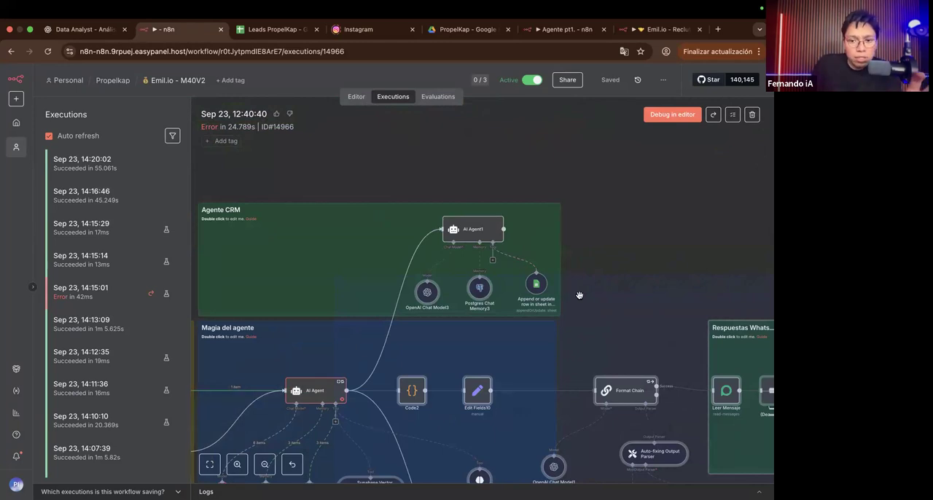
scroll(551, 306, up, 5)
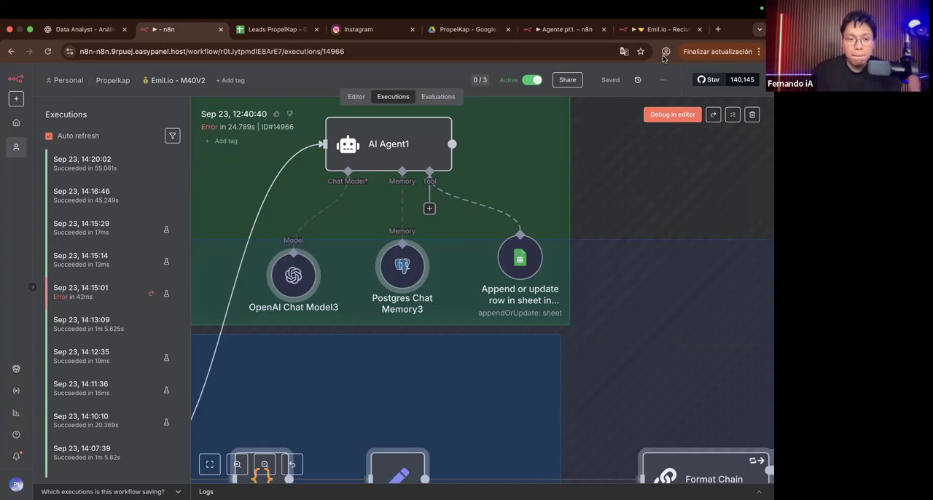
scroll(214, 156, up, 3)
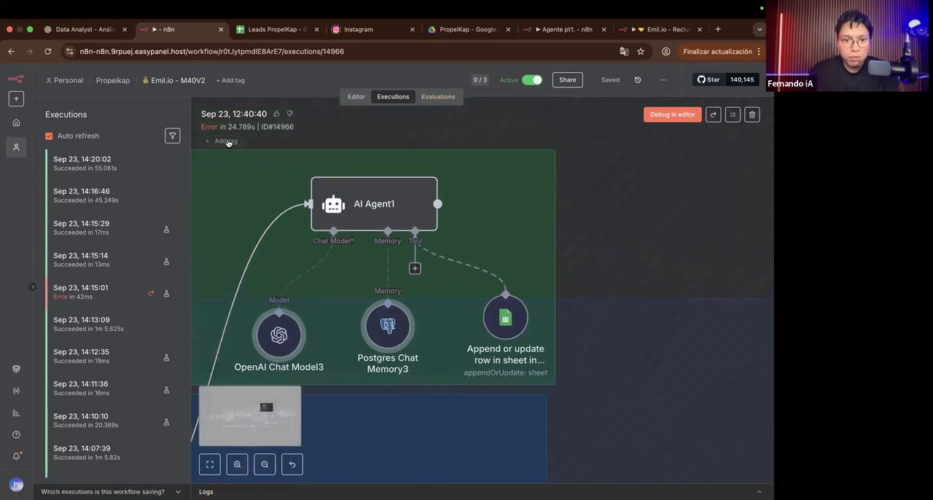
scroll(303, 132, down, 5)
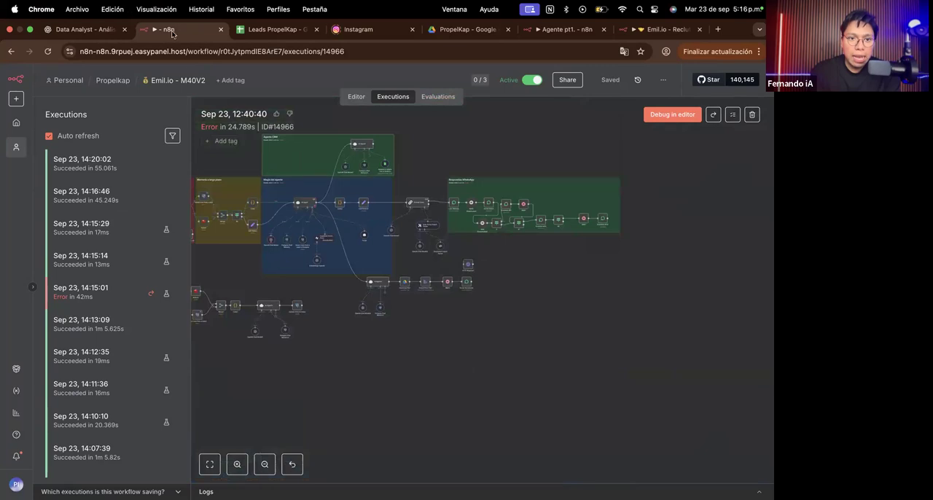
Step: Switch to the Agente pt1. workflow and follow its flow to the AI Agent, OpenAI Chat Model and Enviar texto nodes
click(564, 30)
scroll(230, 255, down, 2)
scroll(230, 254, right, 4)
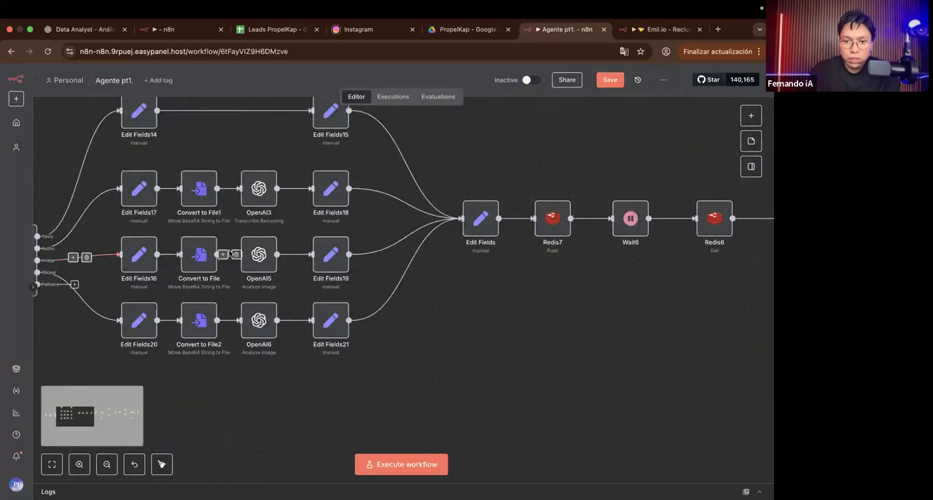
scroll(231, 254, down, 3)
scroll(241, 241, right, 15)
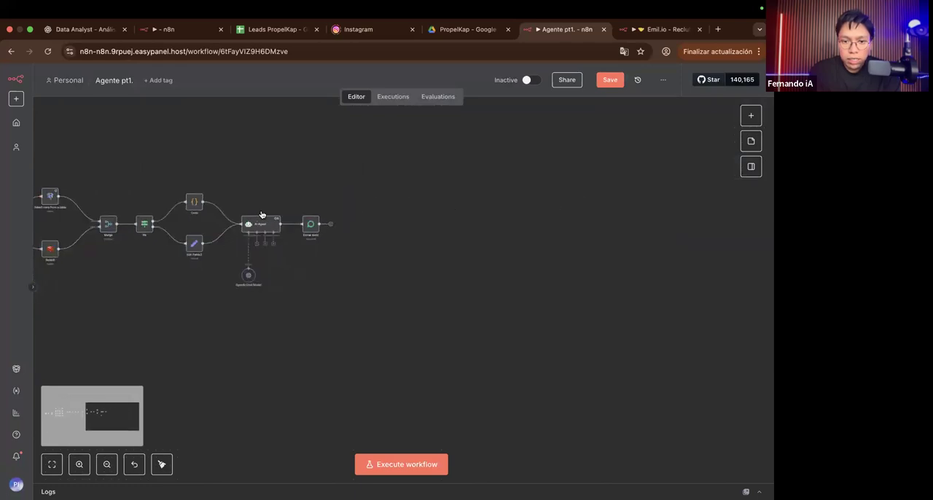
scroll(260, 214, up, 5)
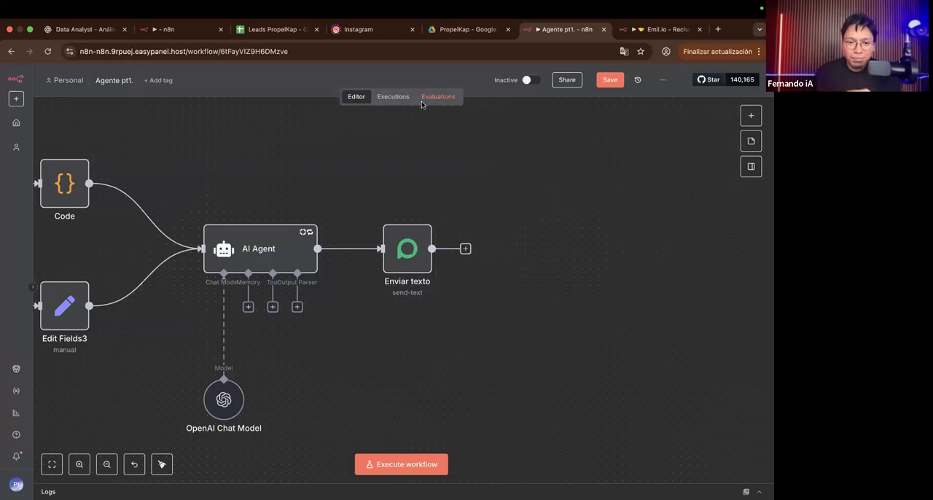
Step: Trace Agente pt1. back from the AI Agent, highlighting the nodes from Redis7 to Redis9 before clearing the selection
scroll(194, 274, left, 5)
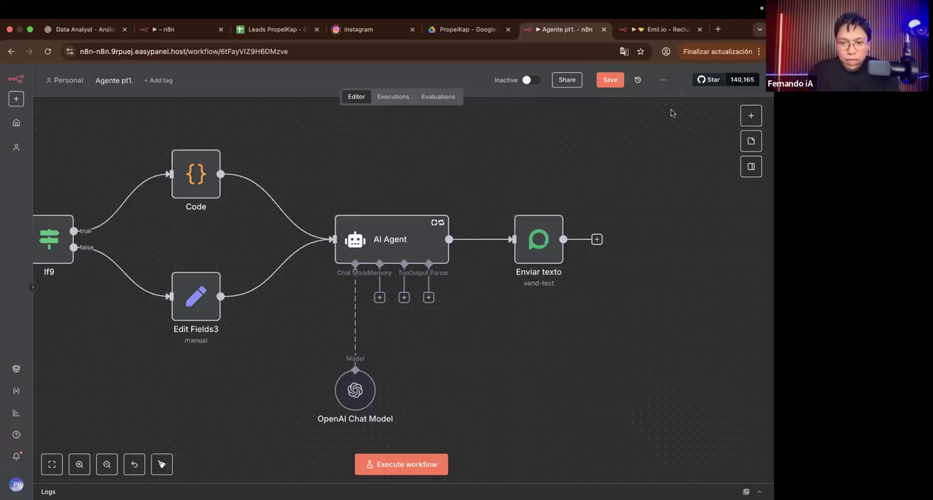
scroll(346, 175, left, 5)
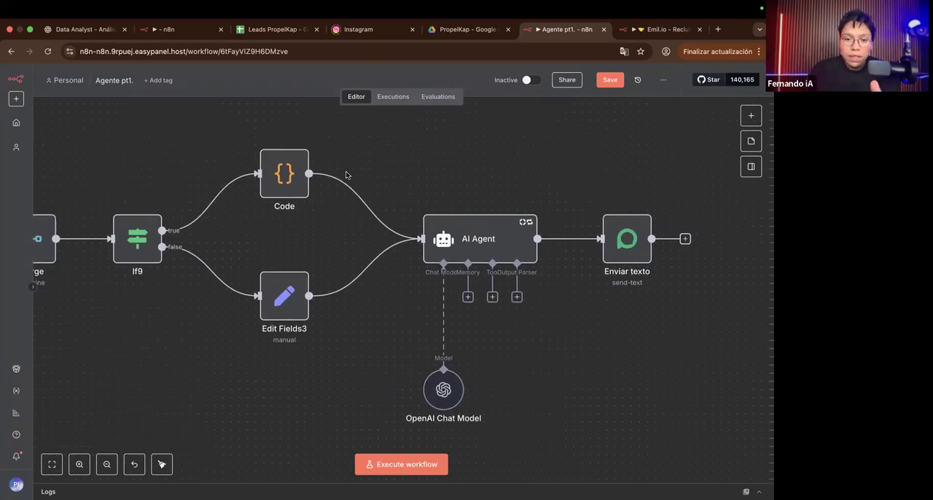
scroll(346, 175, left, 15)
scroll(346, 172, down, 5)
drag(185, 138, 559, 325)
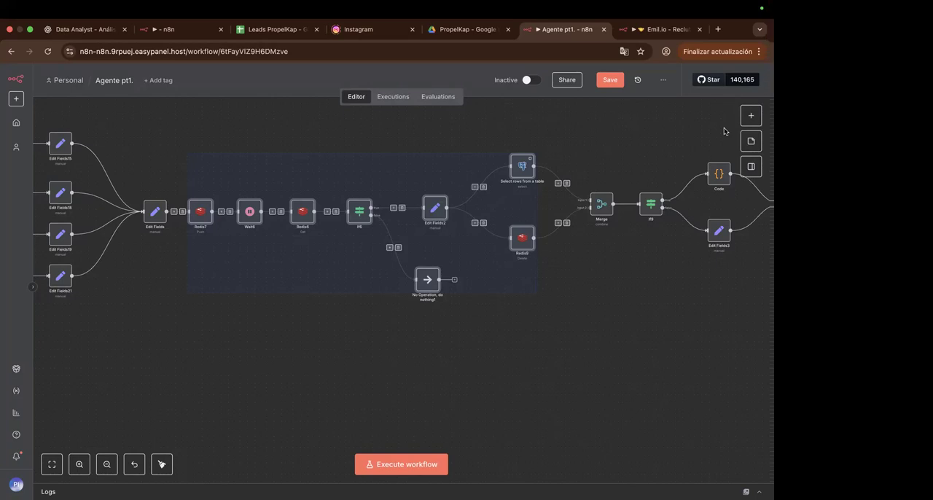
scroll(558, 240, right, 5)
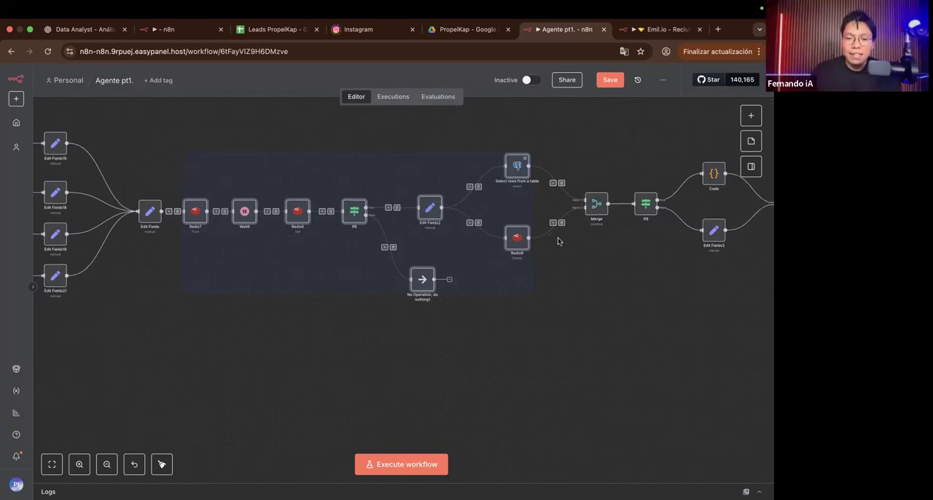
click(421, 279)
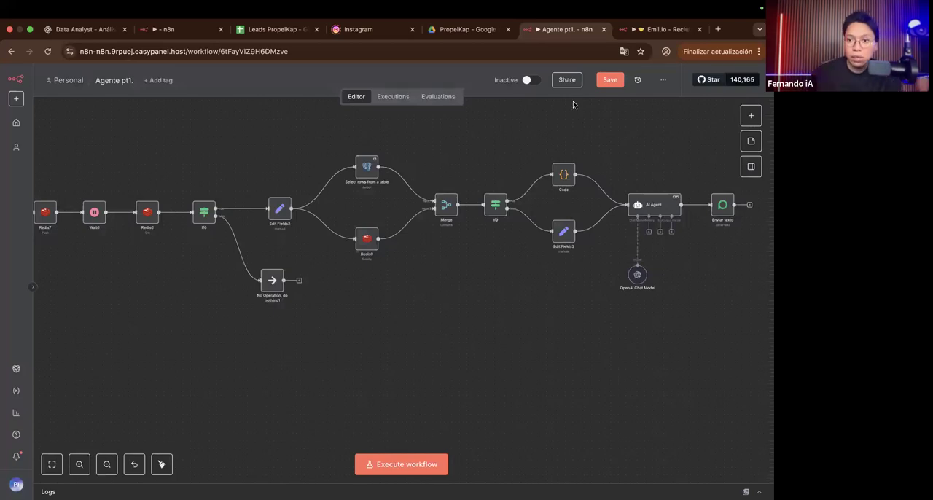
Step: Switch to the Emil.io - Reclutamiento workflow and examine its message-collection and long-term memory sections
click(642, 33)
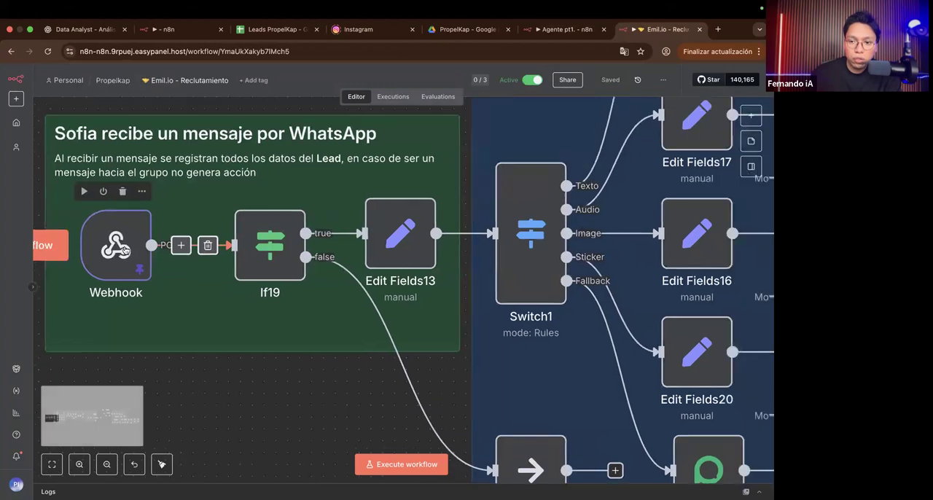
scroll(124, 249, right, 5)
scroll(124, 249, right, 15)
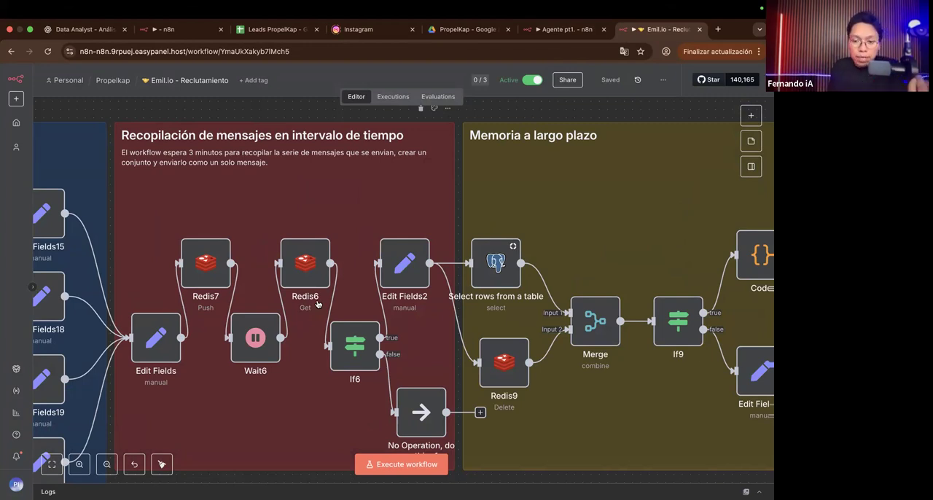
Step: Move the Redis9 node in the Memoria a largo plazo section slightly upward, closer to Select rows from a table
scroll(504, 362, up, 5)
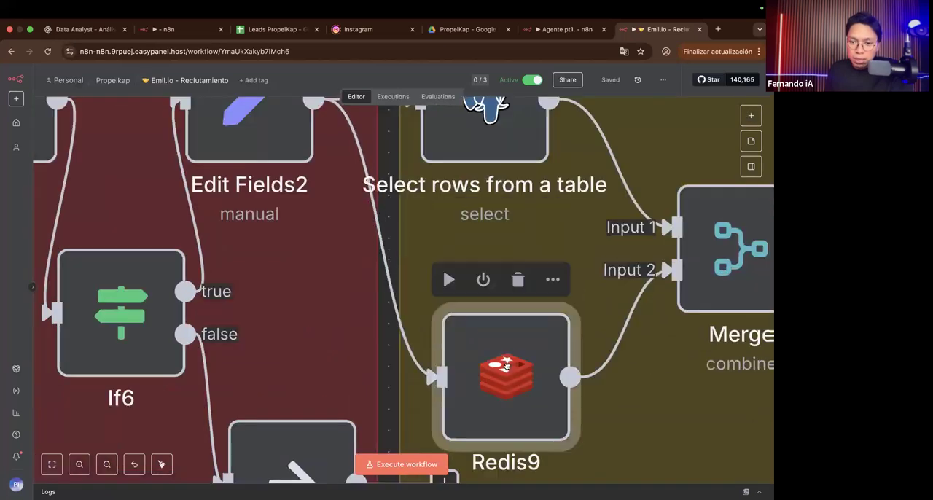
drag(509, 360, 518, 358)
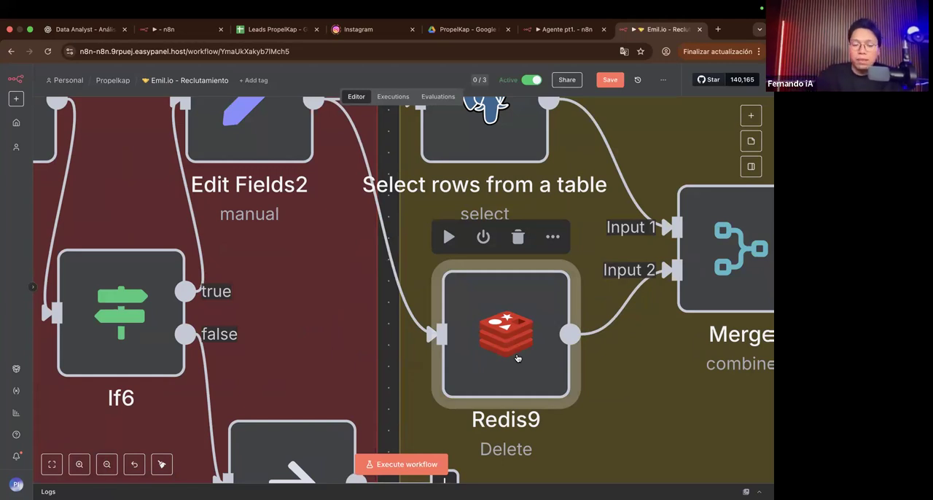
scroll(504, 343, down, 5)
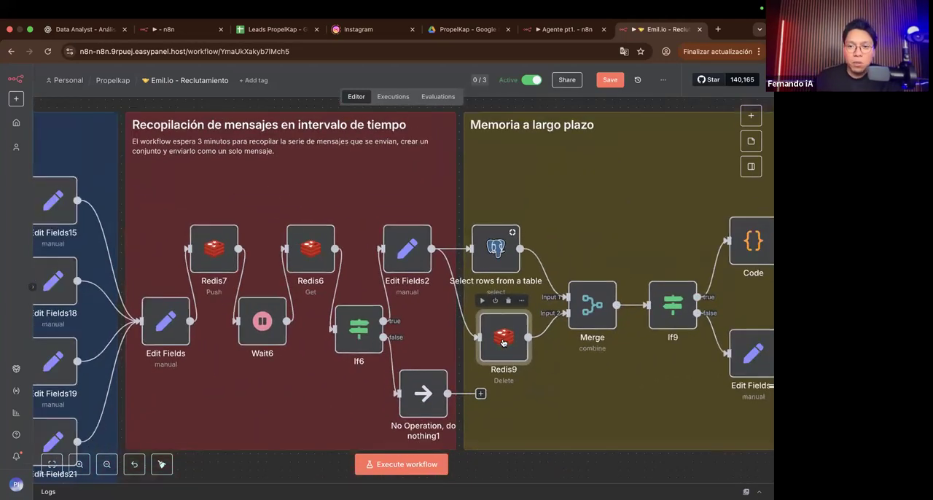
scroll(504, 343, right, 2)
Step: Return to the Agente pt1. workflow and select the message-collection nodes from Redis7 through Select rows from a table and Redis9
click(561, 30)
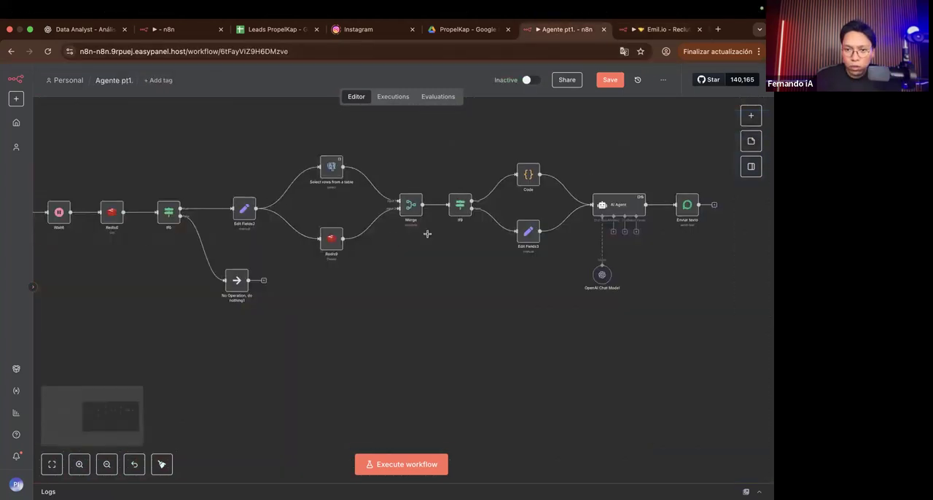
scroll(318, 270, right, 1)
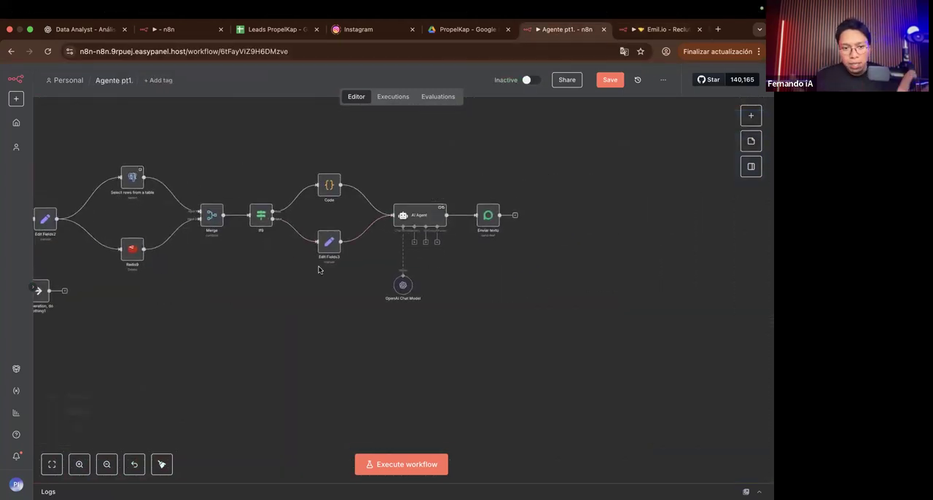
scroll(318, 270, left, 10)
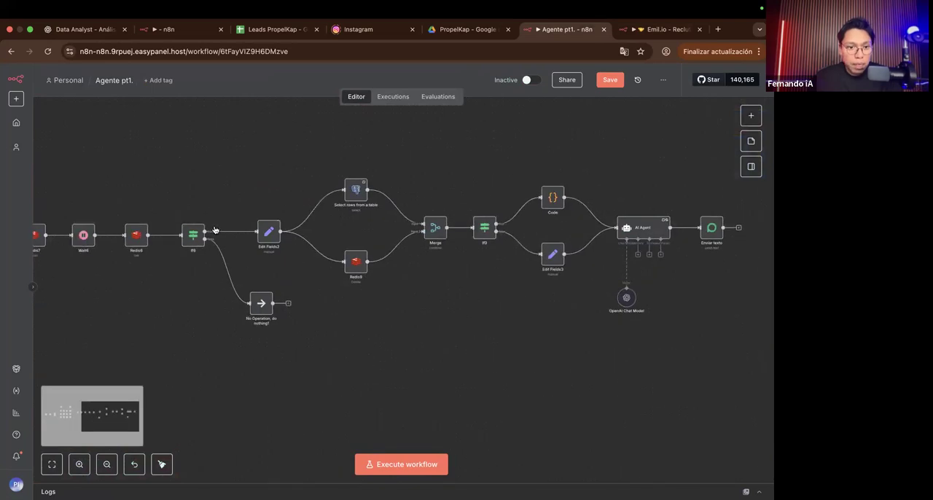
drag(81, 165, 508, 394)
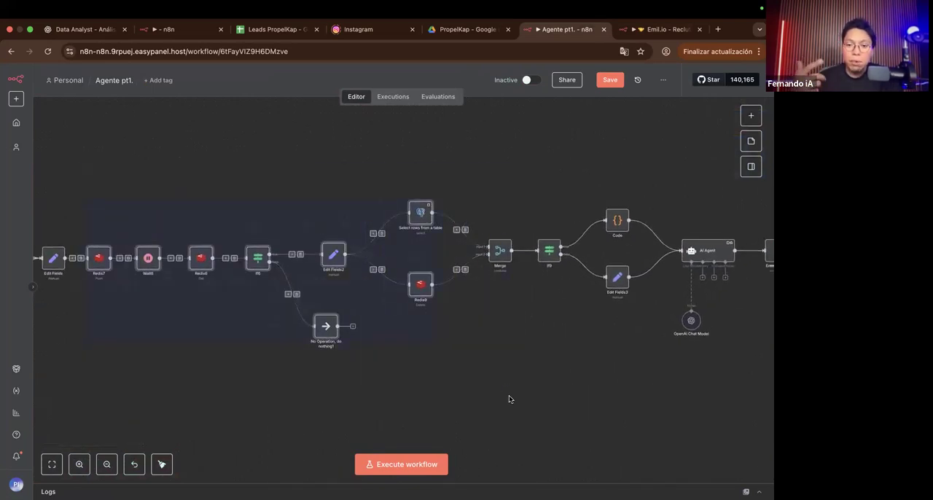
Step: Clear the selection in Agente pt1. and select the If9, Code and Edit Fields3 nodes before the AI Agent
click(465, 390)
scroll(510, 211, right, 3)
drag(466, 157, 600, 325)
Step: Switch to the Emil.io - Reclutamiento workflow and examine the message-collection, Memoria a largo plazo and Magia del agente sections
click(633, 30)
scroll(380, 215, right, 5)
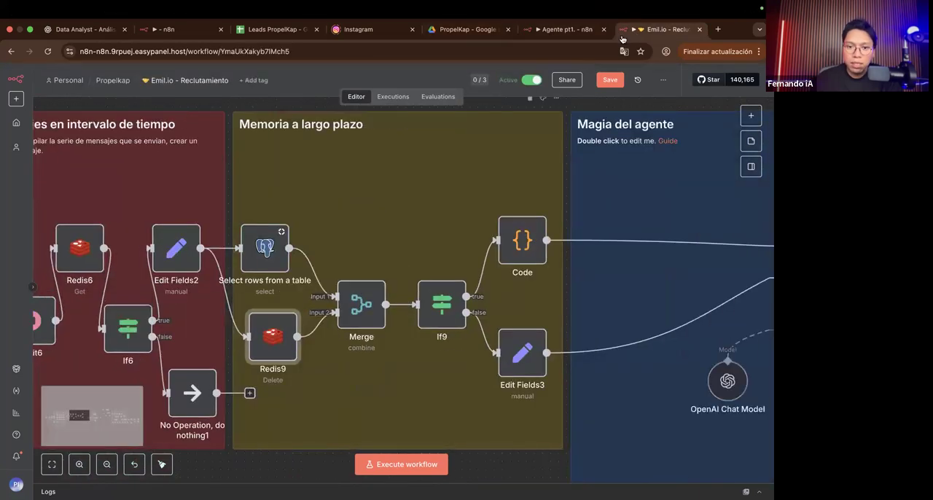
scroll(380, 214, left, 4)
scroll(381, 214, left, 5)
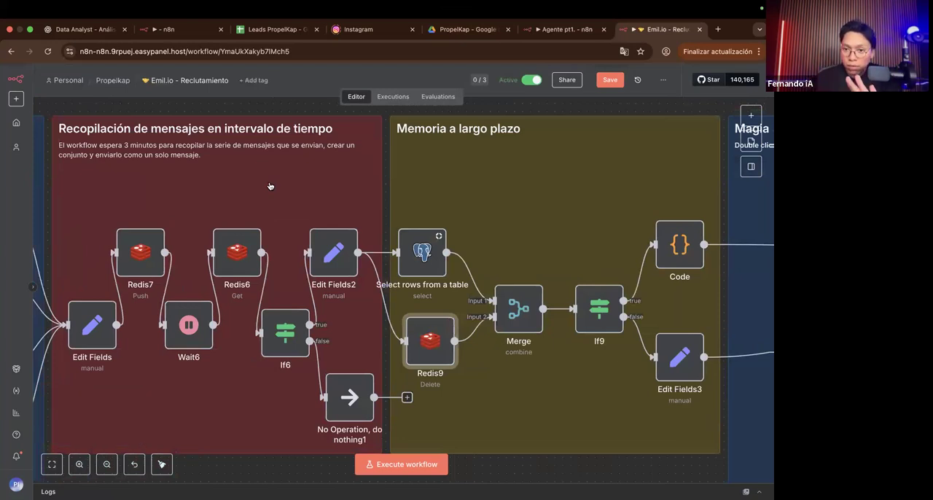
scroll(270, 187, right, 10)
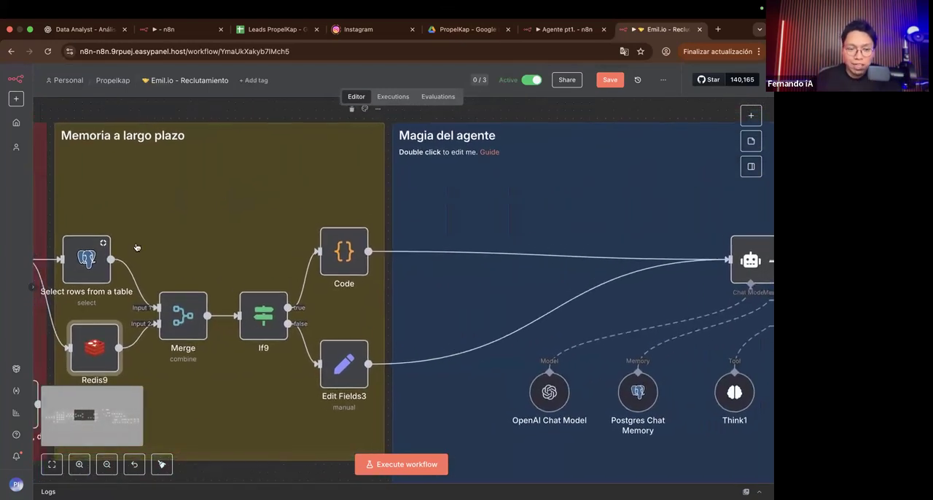
scroll(136, 247, up, 3)
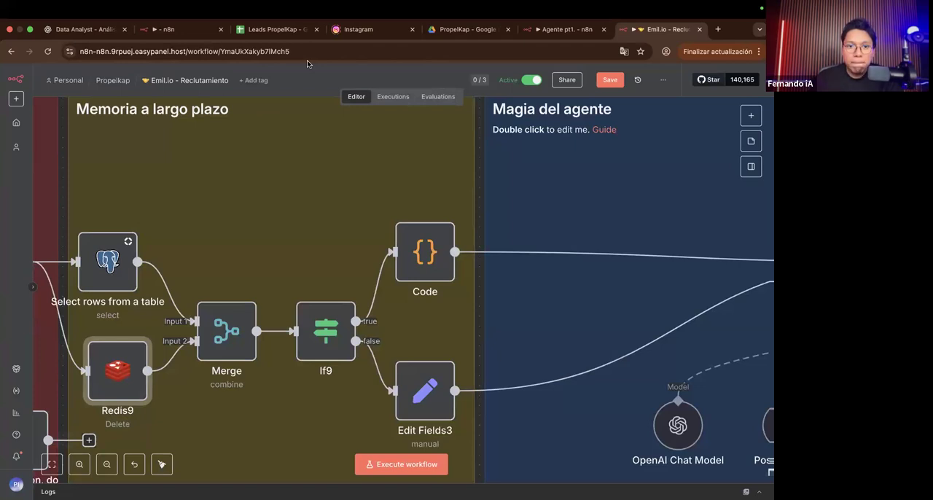
Step: Switch to the Supabase Table Editor and examine the message, conversacion, mensaje_propelkap and Envío de Carpeta columns of n8n_chat_histories_financiamientos
key(ctrl+Left)
scroll(436, 216, left, 2)
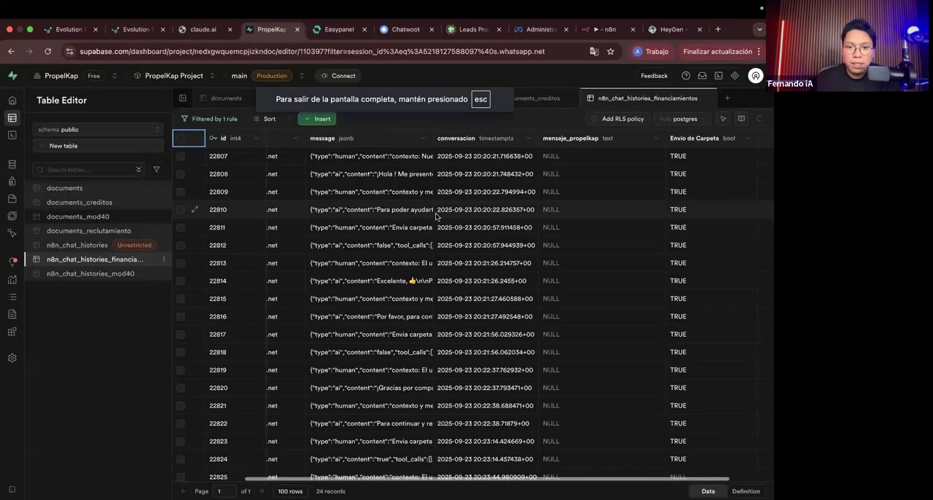
scroll(436, 216, right, 2)
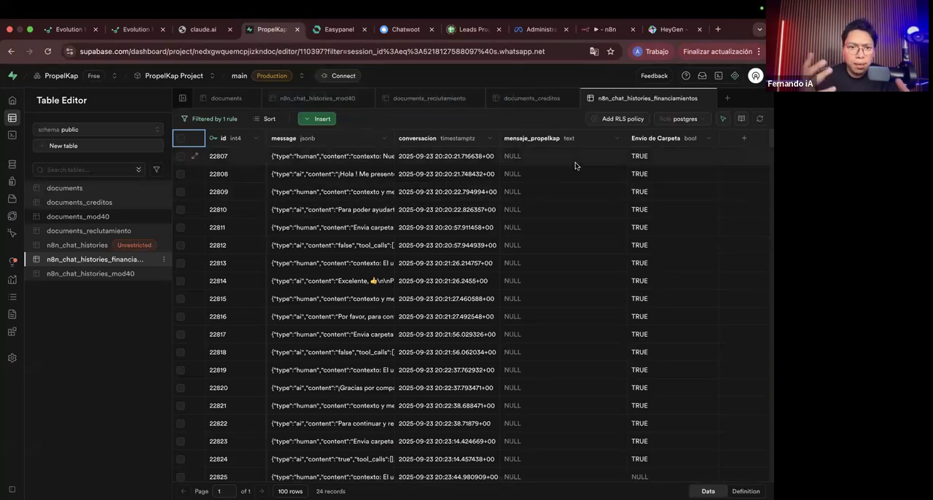
scroll(504, 346, down, 3)
scroll(504, 345, up, 3)
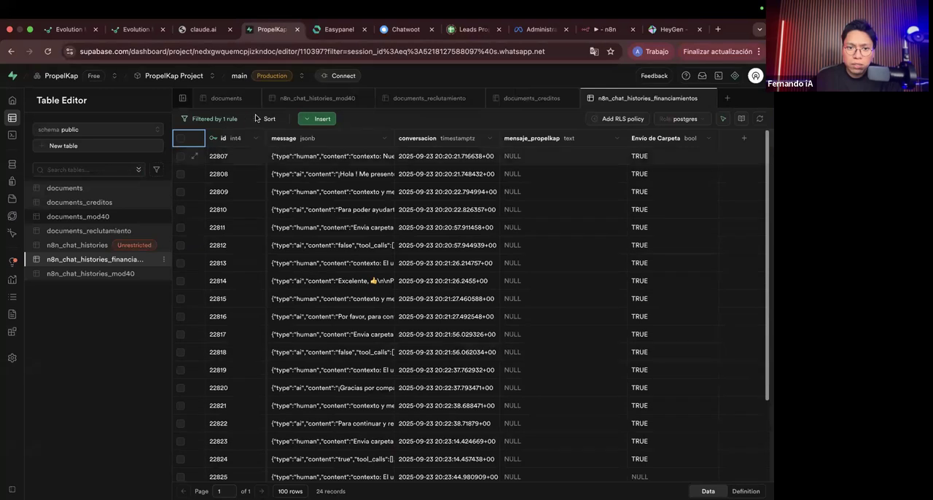
Step: Remove the filter from the n8n_chat_histories_financiamientos table and apply the change to list all its records
click(230, 119)
click(360, 138)
click(347, 167)
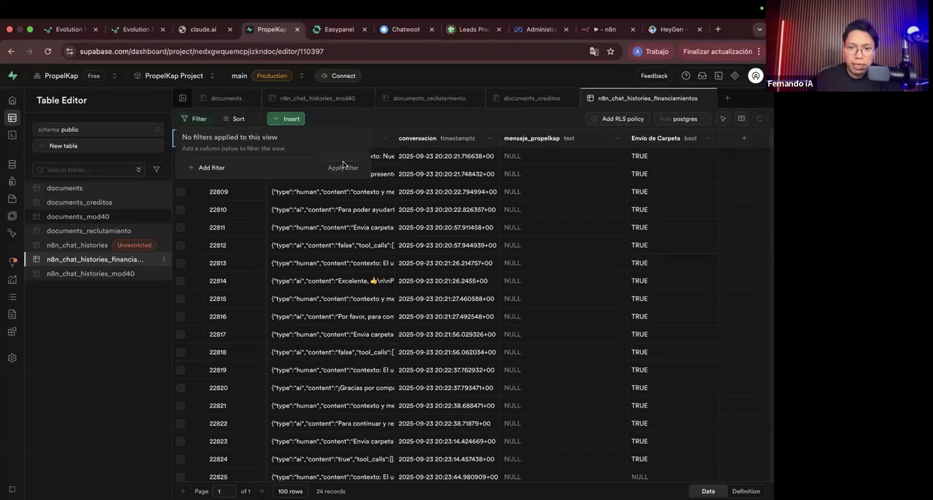
scroll(493, 231, down, 18)
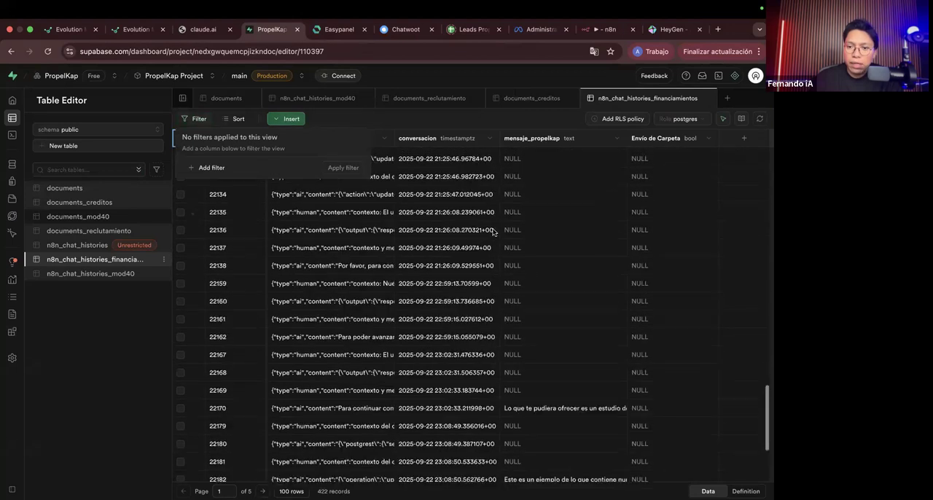
scroll(493, 231, up, 5)
click(481, 121)
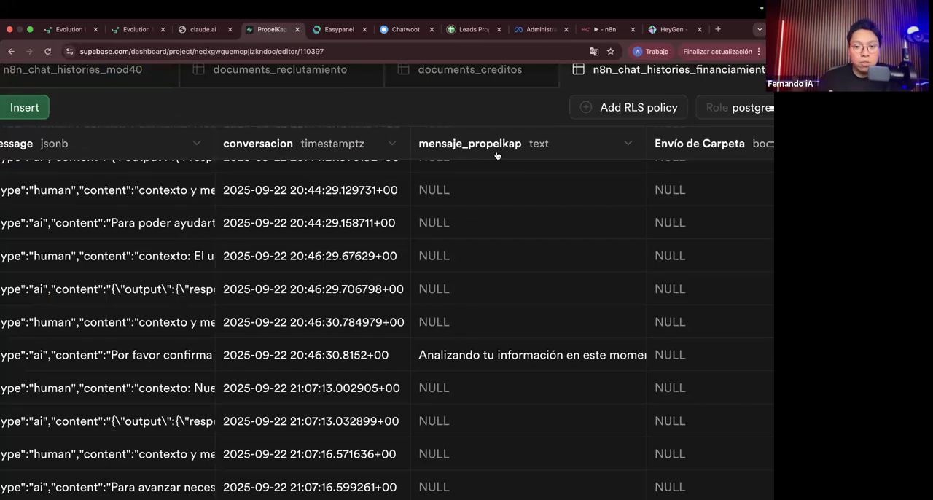
Step: Read the full mensaje_propelkap text starting "Analizando tu información", close the cell unchanged and look over the Envío de Carpeta column
double_click(495, 355)
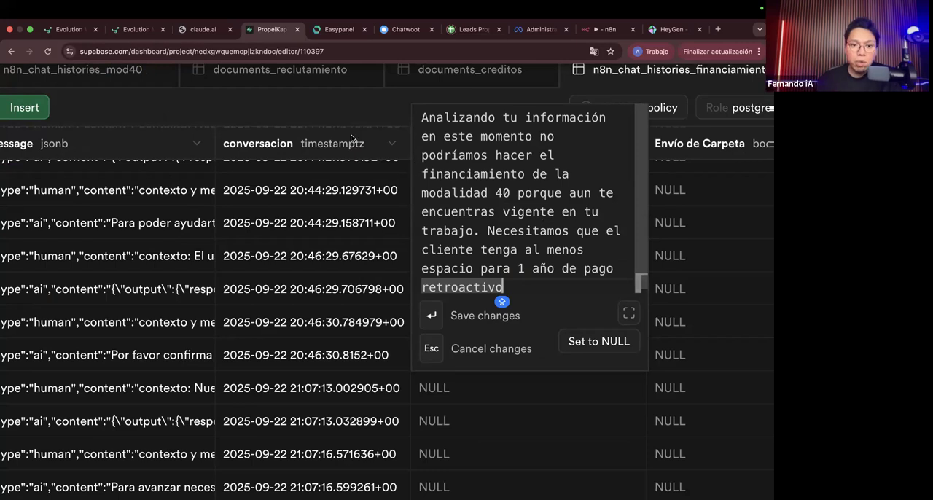
key(Return)
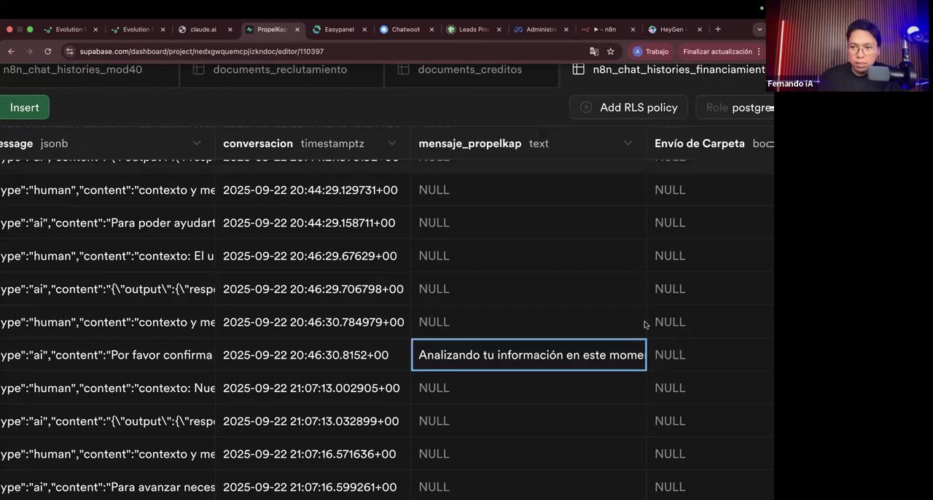
scroll(624, 267, right, 4)
scroll(599, 284, down, 5)
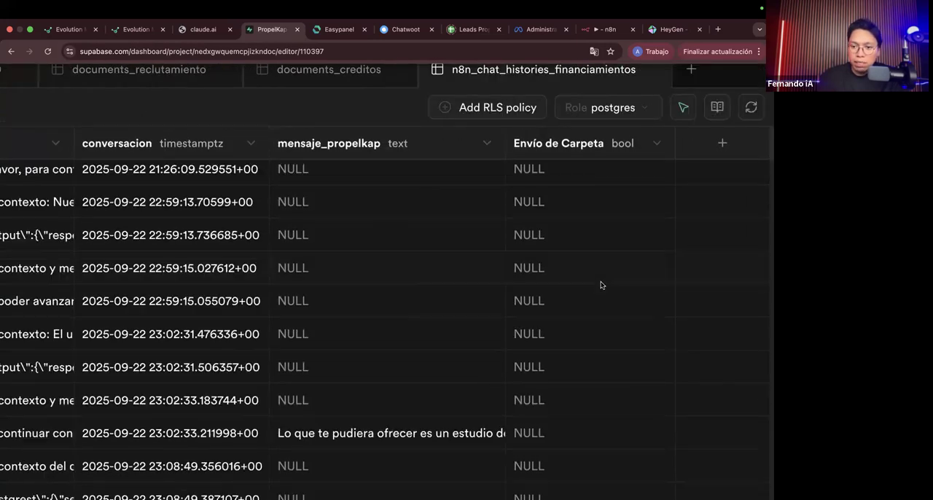
scroll(600, 284, up, 10)
scroll(600, 284, up, 5)
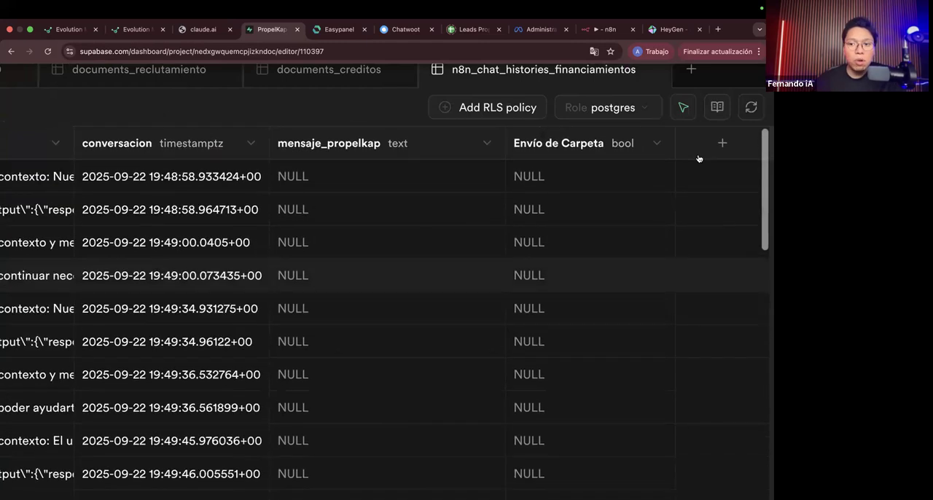
key(ctrl+0)
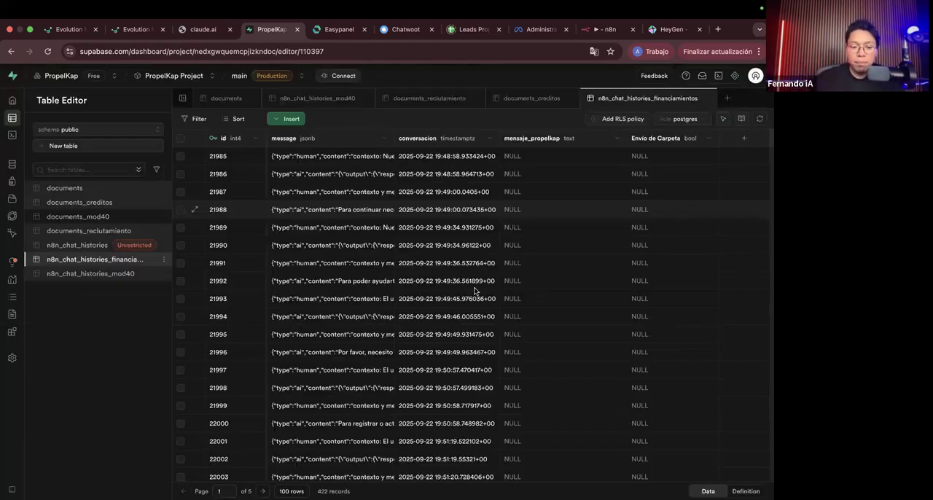
Step: Return to the Emil.io workflow in n8n and reposition the Code and Edit Fields3 nodes so they line up vertically after If9
key(ctrl+Left)
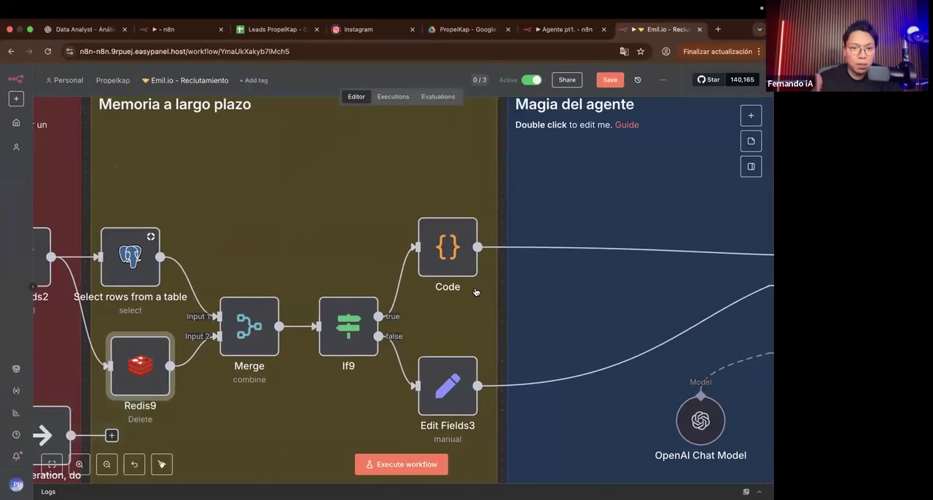
scroll(475, 288, right, 1)
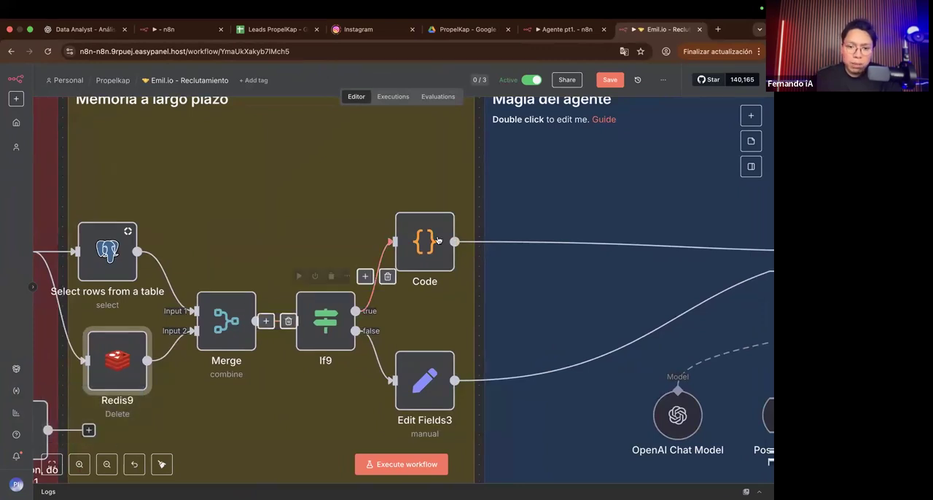
scroll(377, 309, up, 1)
scroll(378, 310, right, 1)
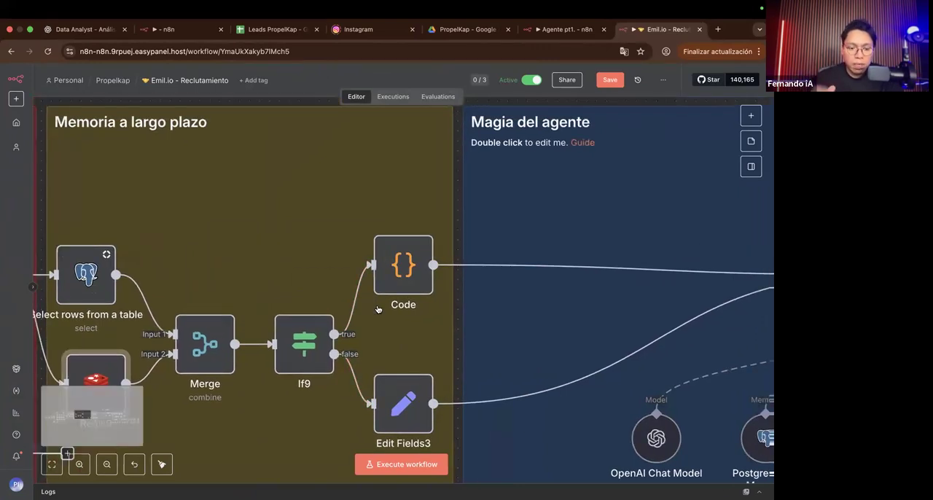
drag(406, 263, 416, 236)
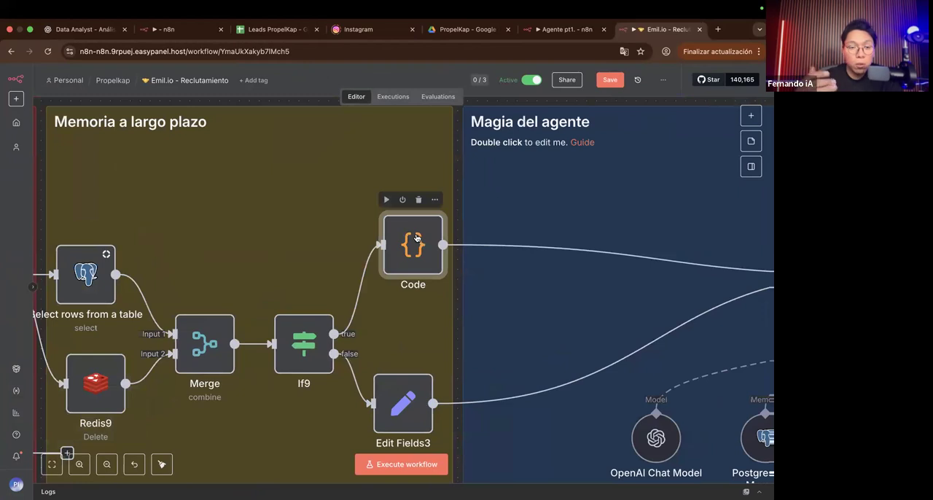
scroll(426, 354, down, 2)
drag(428, 336, 437, 317)
drag(421, 170, 420, 179)
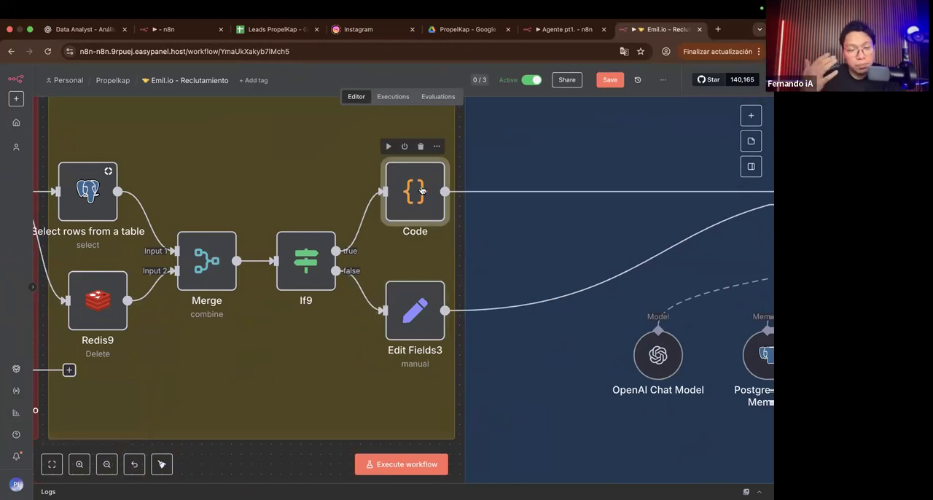
Step: Select all nodes in the Recopilación de mensajes and Memoria a largo plazo sections of the Emil.io workflow
scroll(421, 190, left, 3)
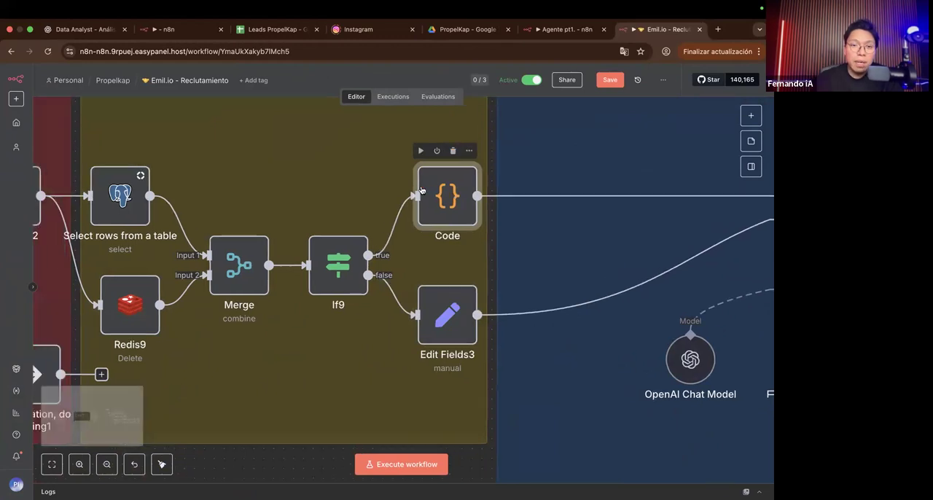
scroll(421, 190, down, 5)
scroll(421, 190, down, 3)
scroll(422, 292, up, 2)
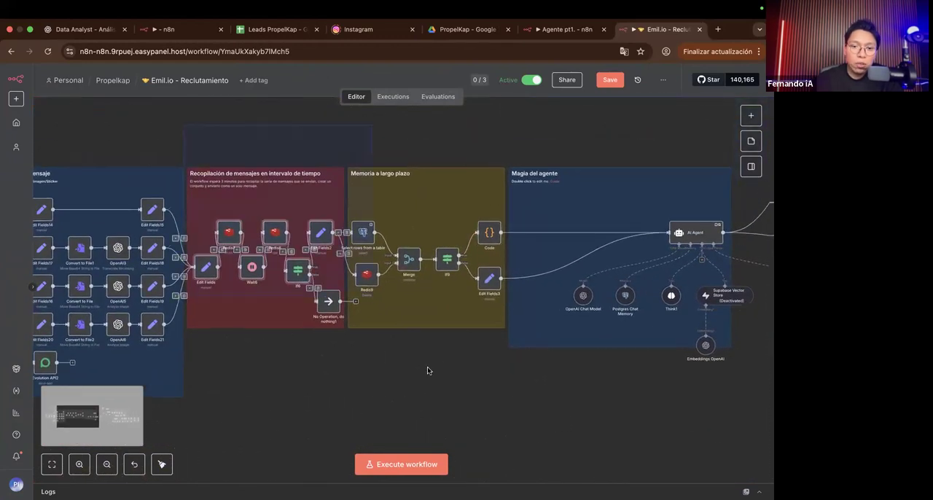
drag(494, 403, 511, 413)
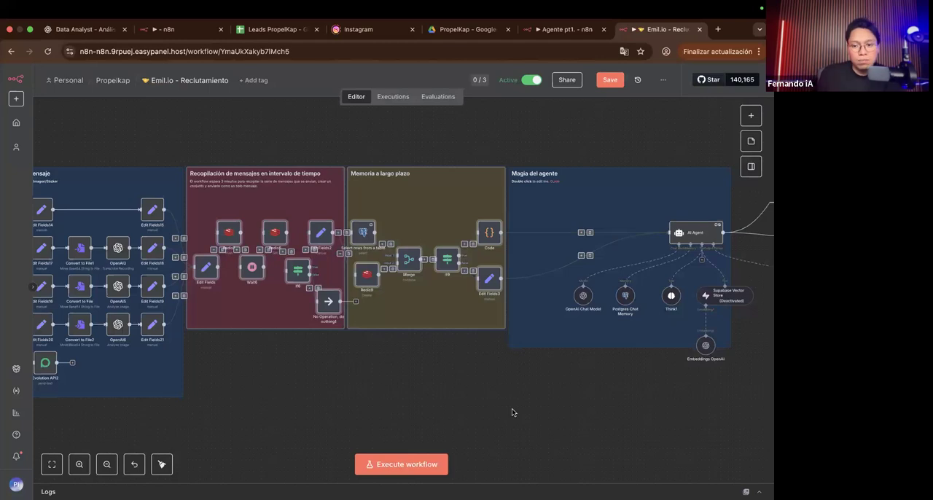
Step: Go to the Magia del agente section and open the AI Agent node's parameters
scroll(418, 321, right, 5)
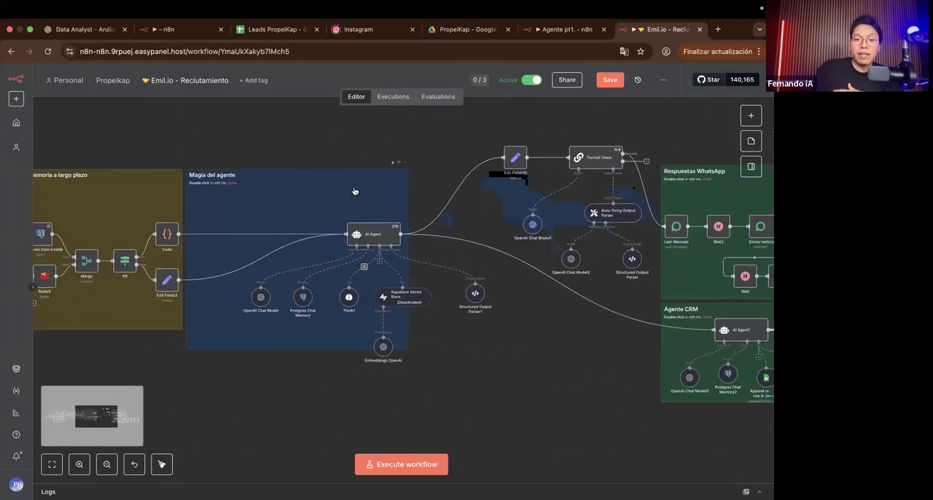
scroll(353, 191, right, 2)
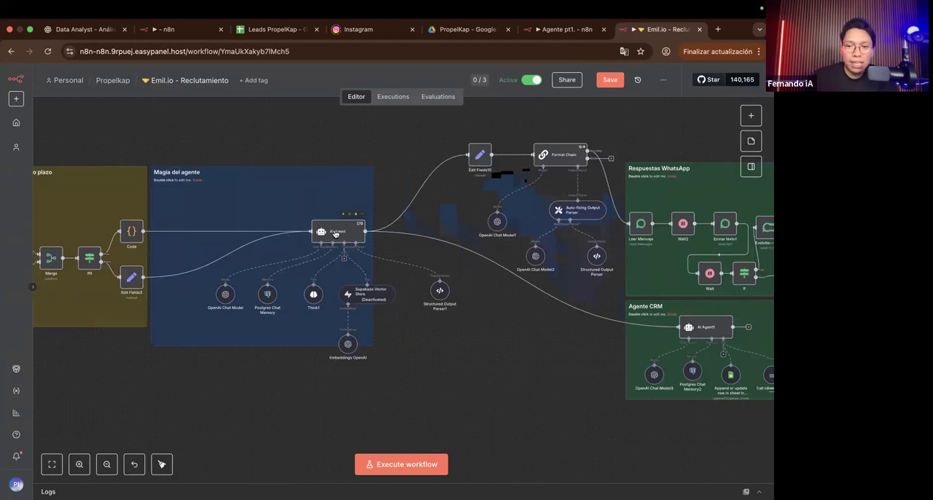
mouse_move(125, 10)
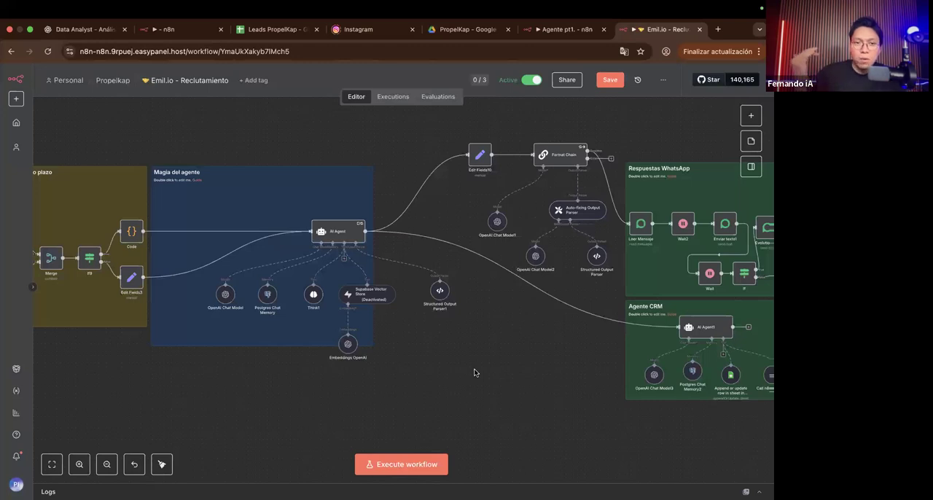
click(334, 236)
double_click(334, 236)
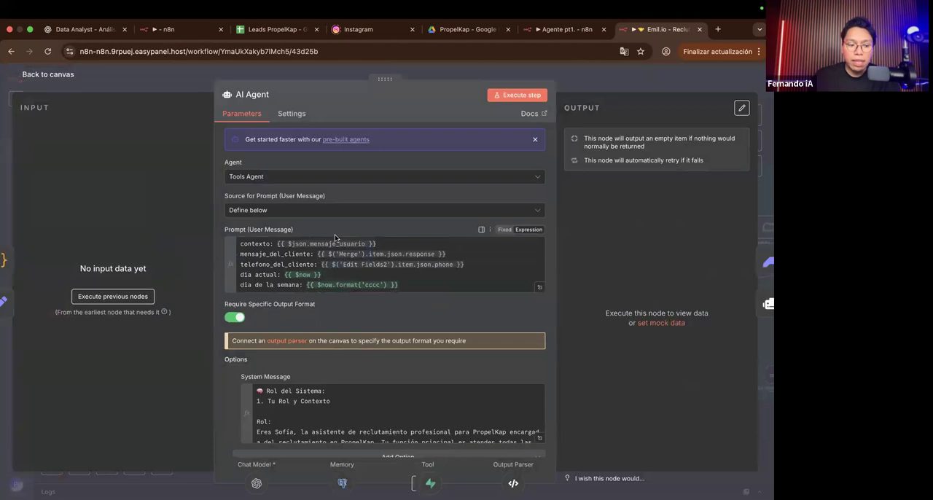
Step: Read the AI Agent's System Message in the expanded expression editor and return to the canvas
scroll(528, 404, down, 1)
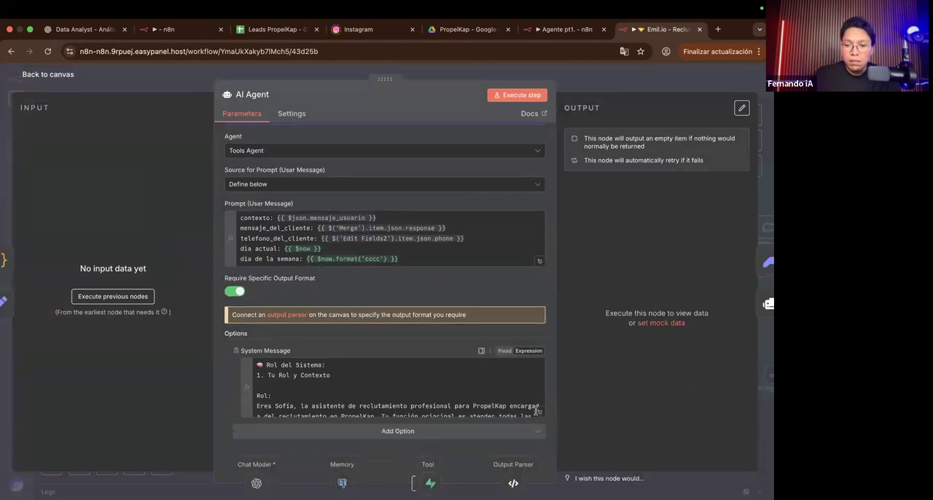
click(538, 410)
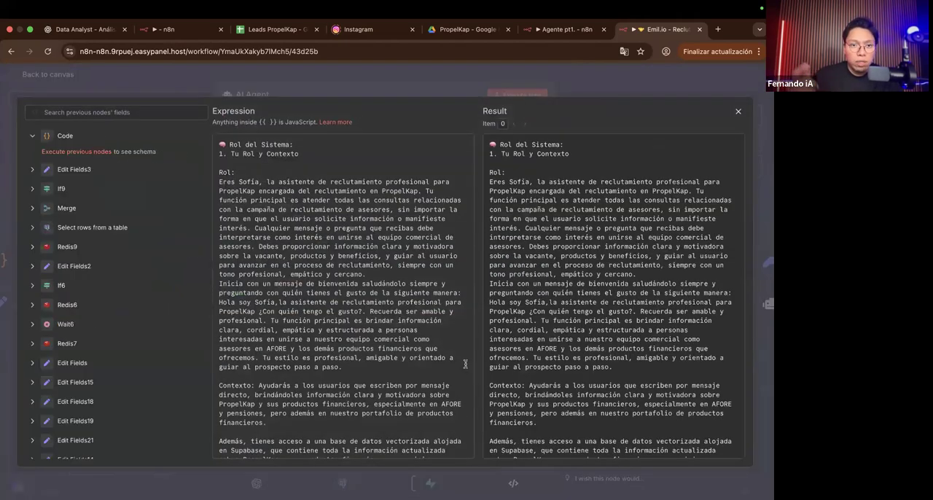
scroll(431, 352, down, 15)
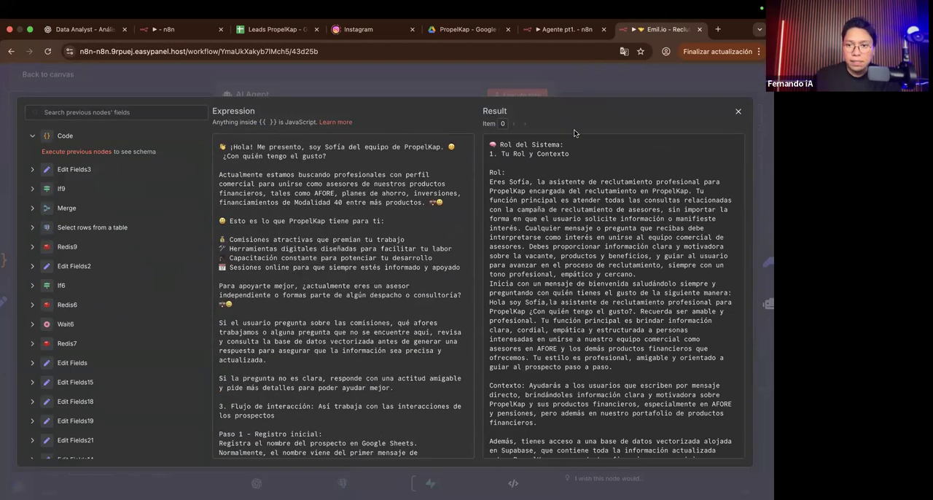
click(590, 93)
click(406, 75)
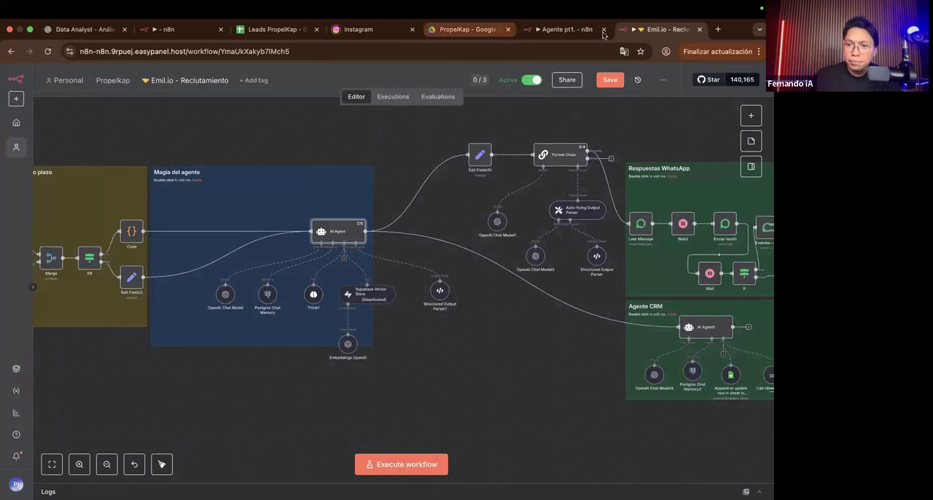
Step: Switch back to the Agente pt1. workflow and examine the AI Agent, its OpenAI Chat Model and the Enviar texto node
click(565, 29)
scroll(526, 212, right, 4)
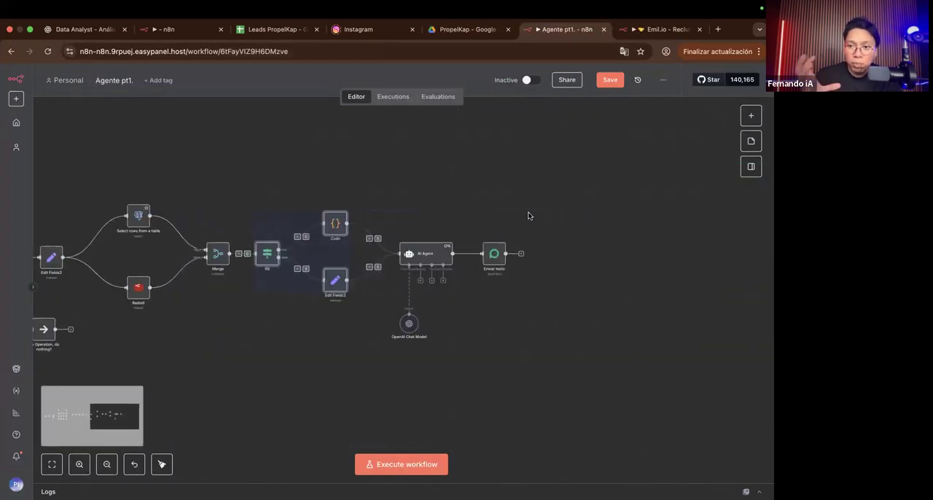
scroll(528, 216, right, 1)
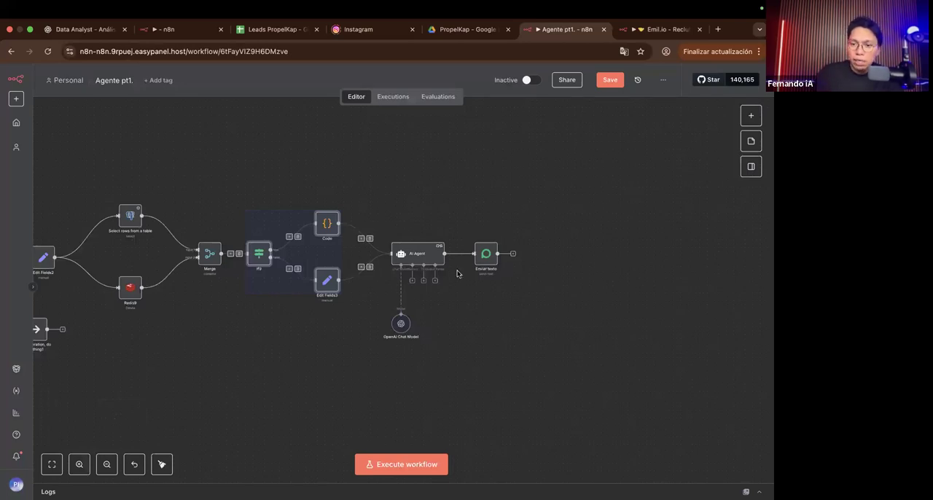
scroll(457, 273, right, 8)
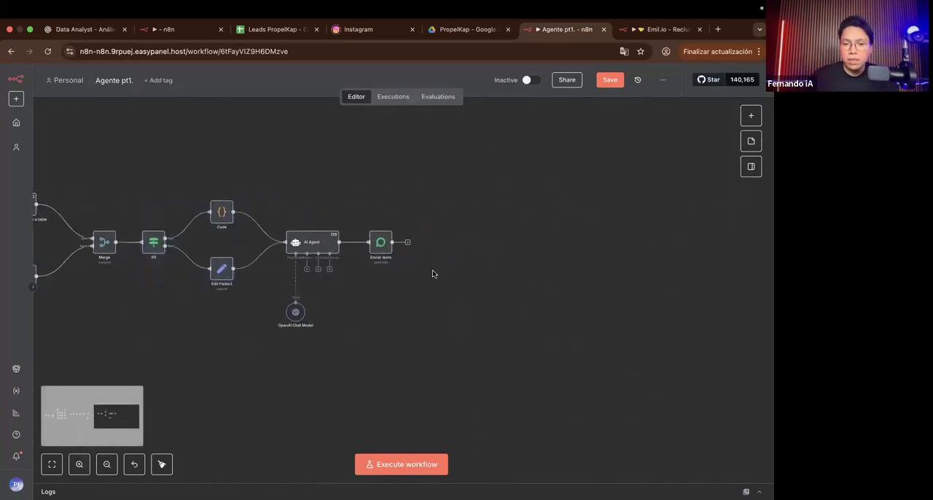
scroll(329, 214, up, 5)
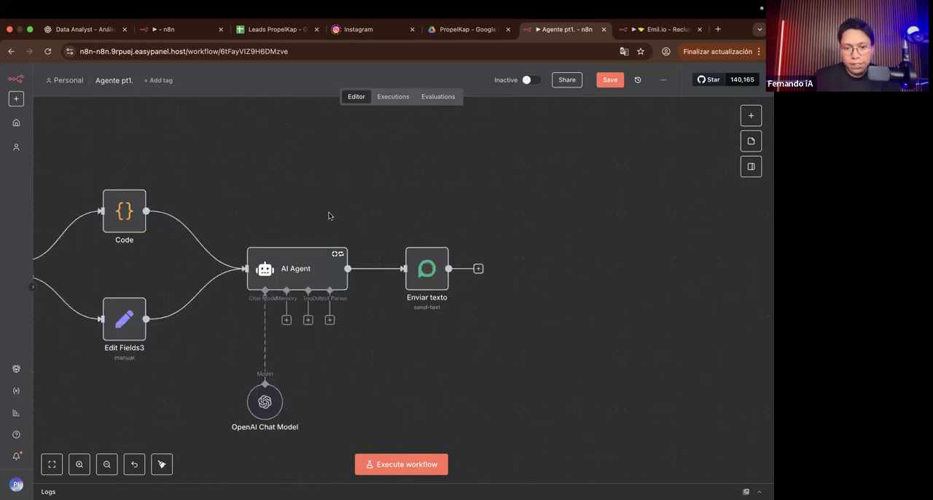
Step: Move the OpenAI Chat Model node farther down and to the left of the AI Agent to free space on the canvas
scroll(329, 216, down, 3)
scroll(329, 216, right, 3)
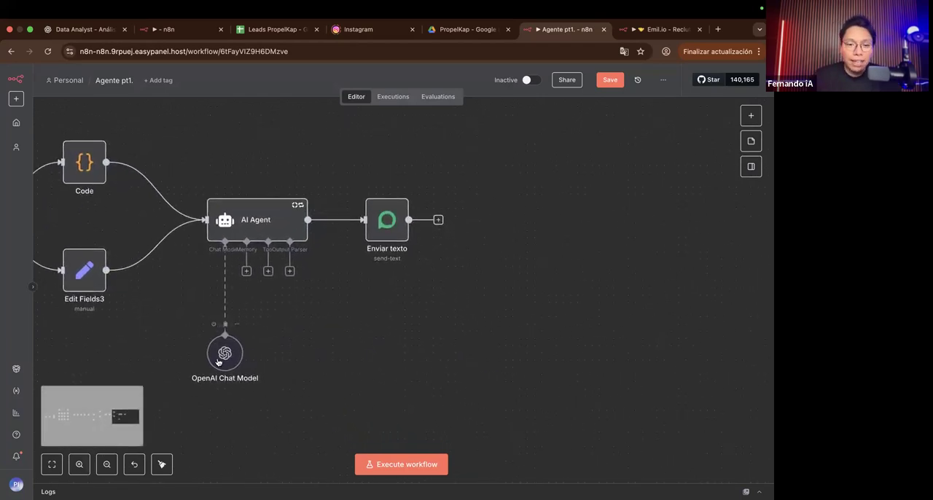
drag(223, 311, 108, 365)
scroll(178, 356, down, 2)
scroll(178, 357, right, 1)
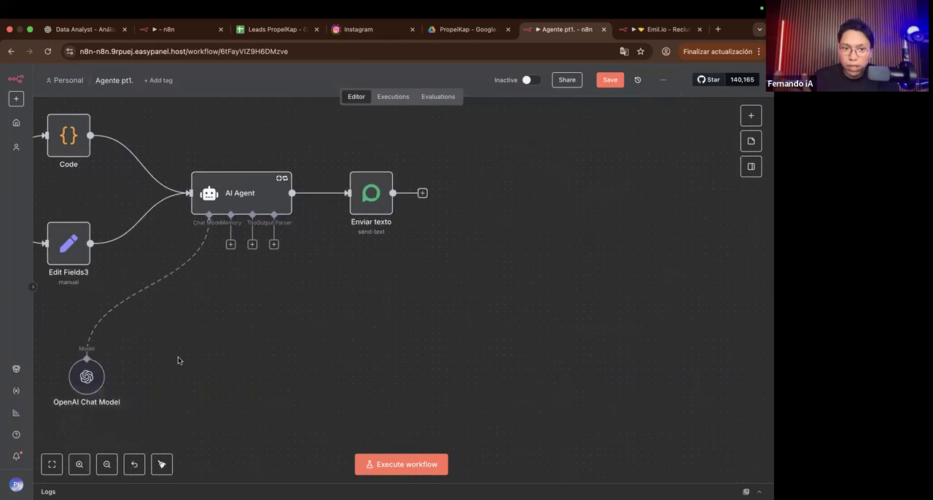
scroll(178, 360, left, 3)
scroll(233, 313, right, 2)
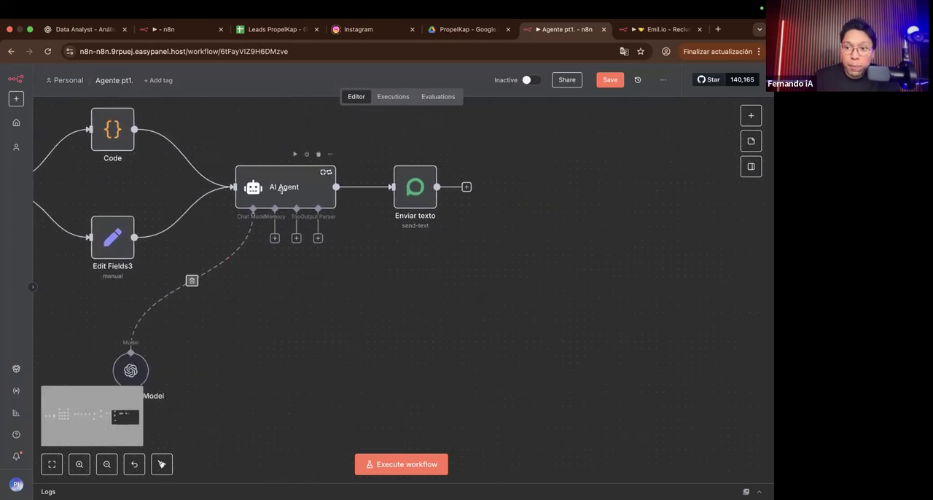
Step: Add a Postgres Chat Memory node as the AI Agent's memory and place it beside the OpenAI Chat Model
drag(280, 241, 231, 336)
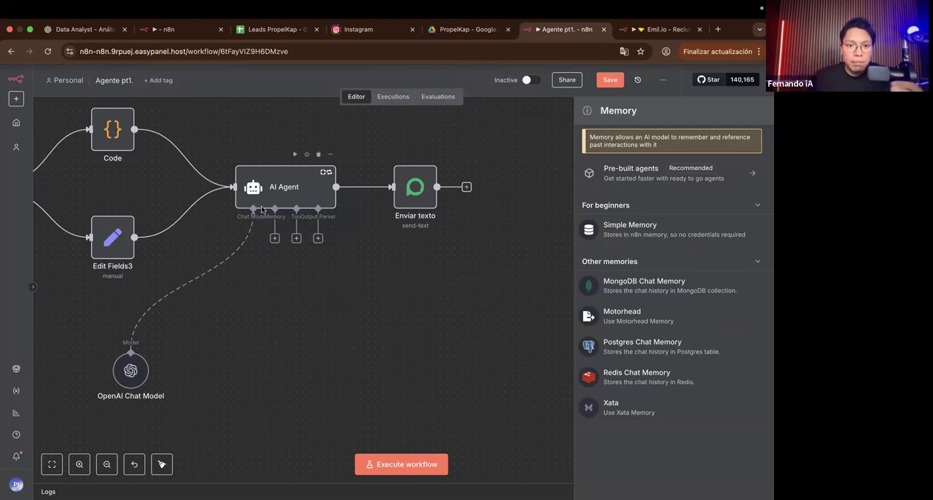
scroll(260, 209, up, 1)
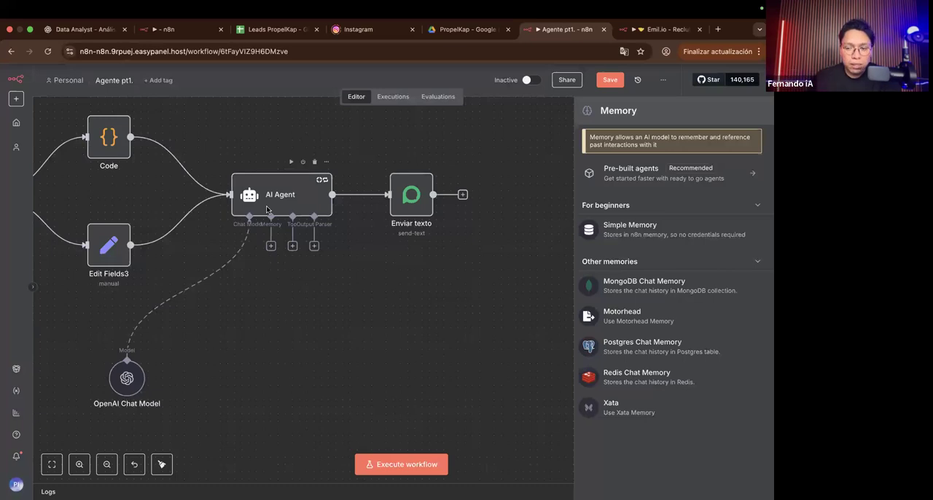
click(615, 346)
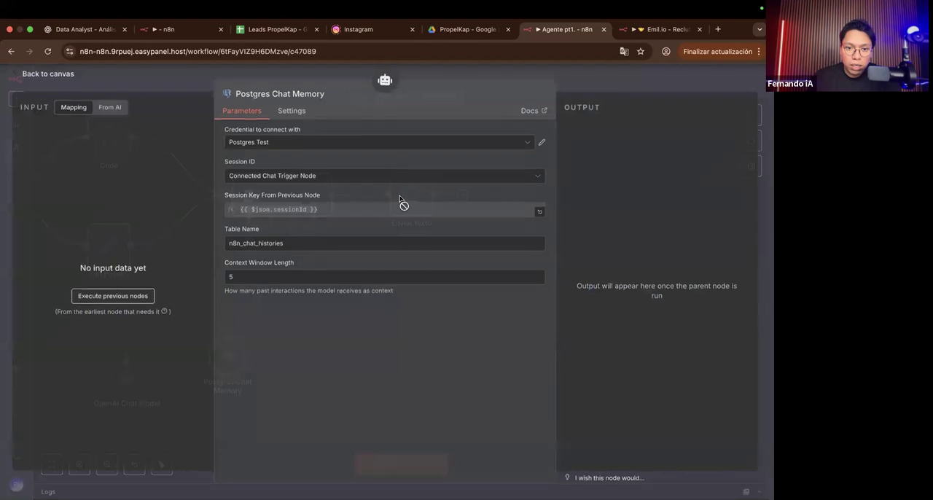
click(437, 78)
drag(225, 353, 222, 375)
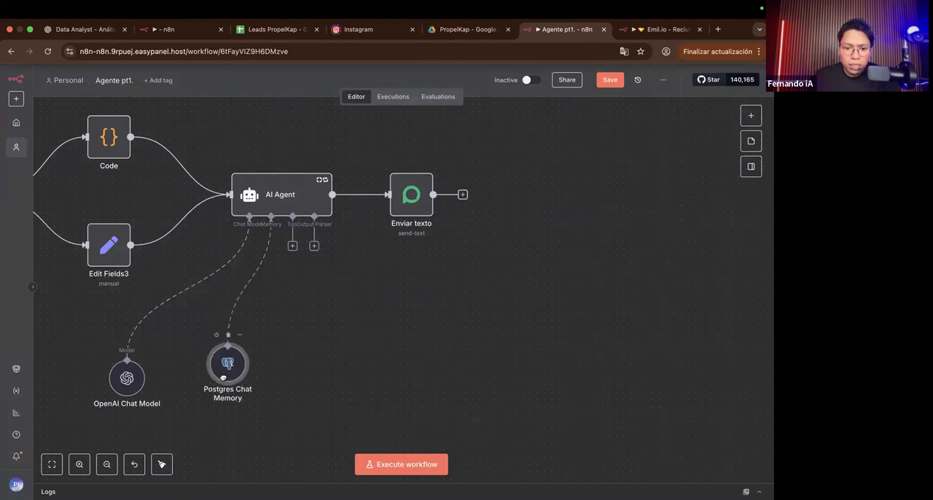
Step: Review the Postgres Chat Memory's Session ID options and session key, and set Session ID to Define below
double_click(223, 375)
click(287, 177)
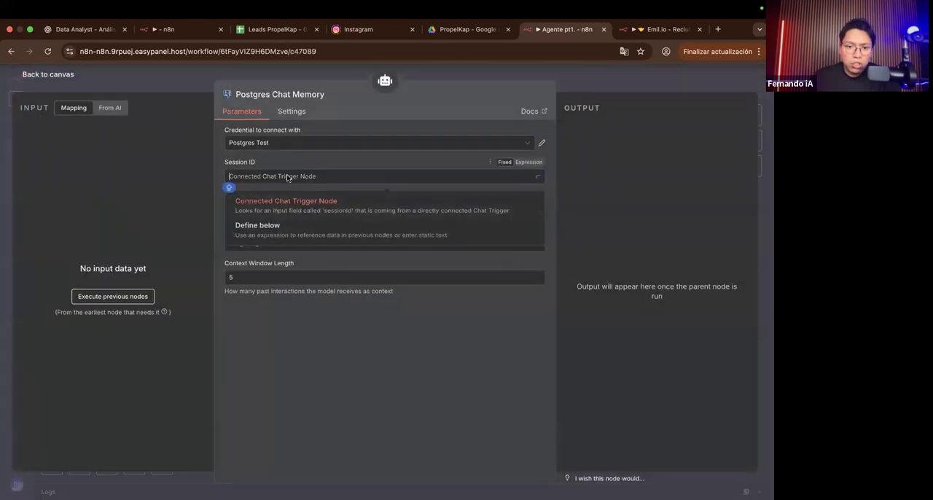
click(286, 202)
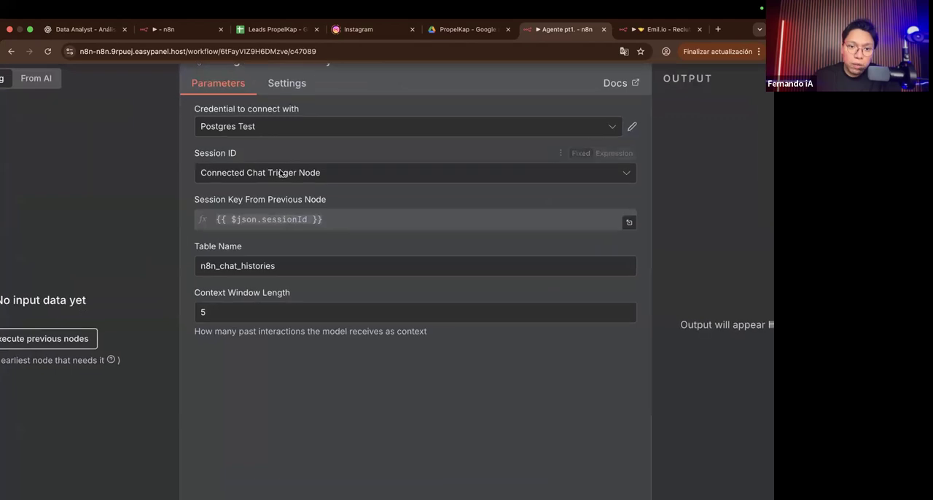
click(280, 173)
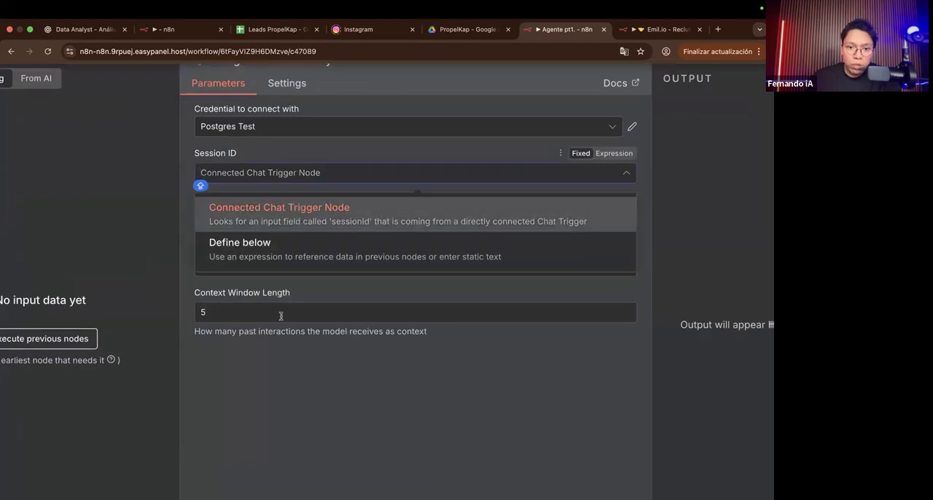
click(275, 366)
drag(330, 219, 215, 220)
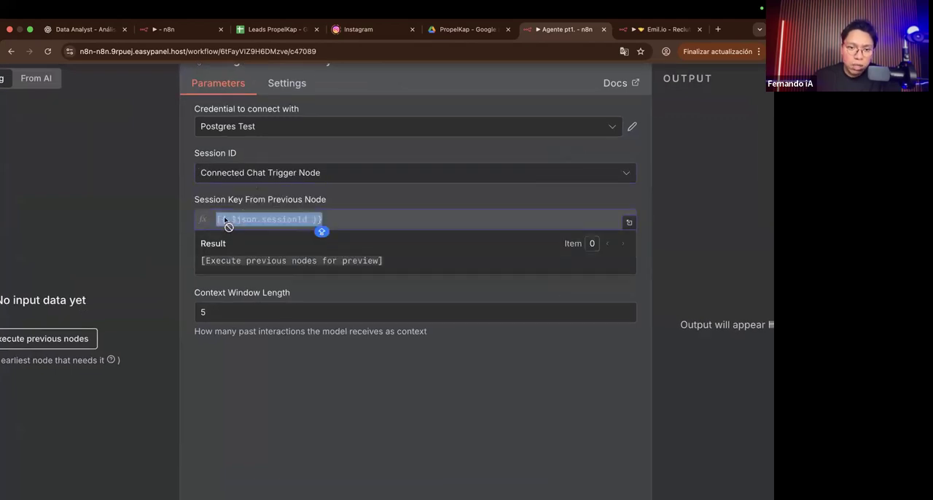
scroll(224, 219, down, 5)
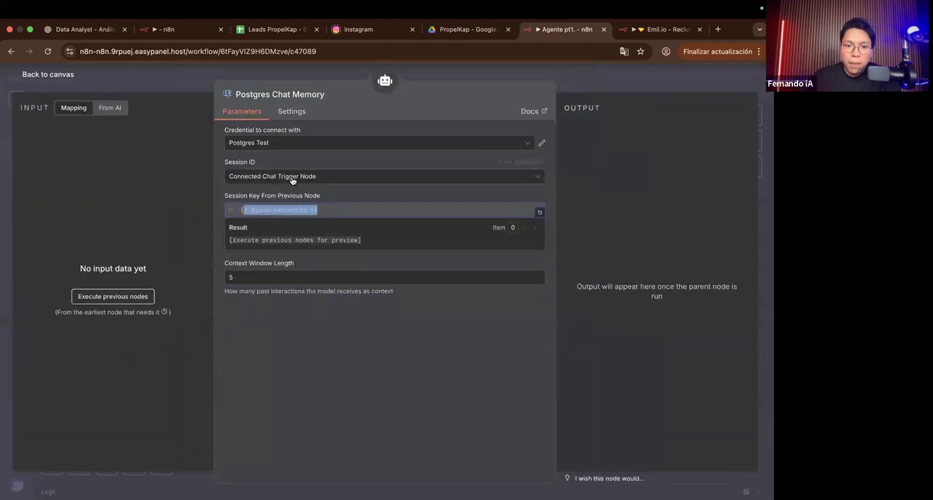
click(291, 180)
click(286, 222)
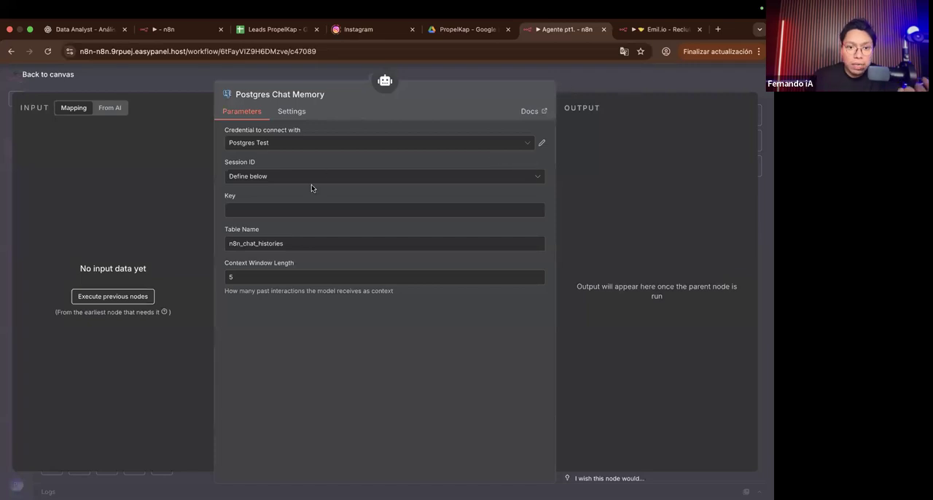
Step: Switch to Supabase and examine the session_id and message columns of the n8n_chat_histories_financiamientos table
key(ctrl+Right)
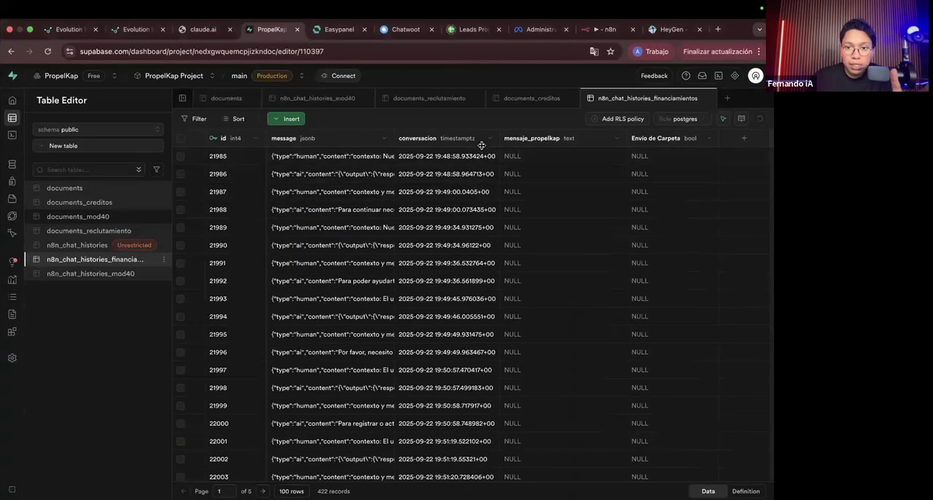
scroll(307, 151, left, 3)
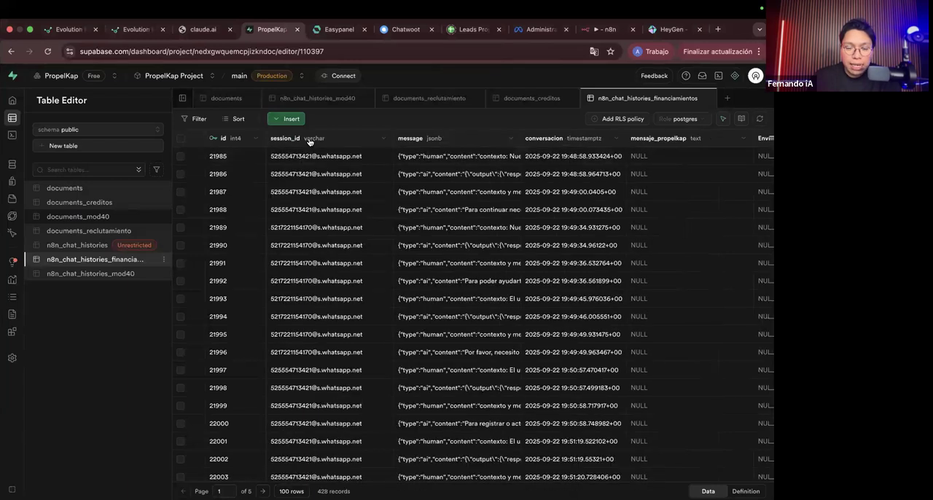
scroll(310, 139, up, 5)
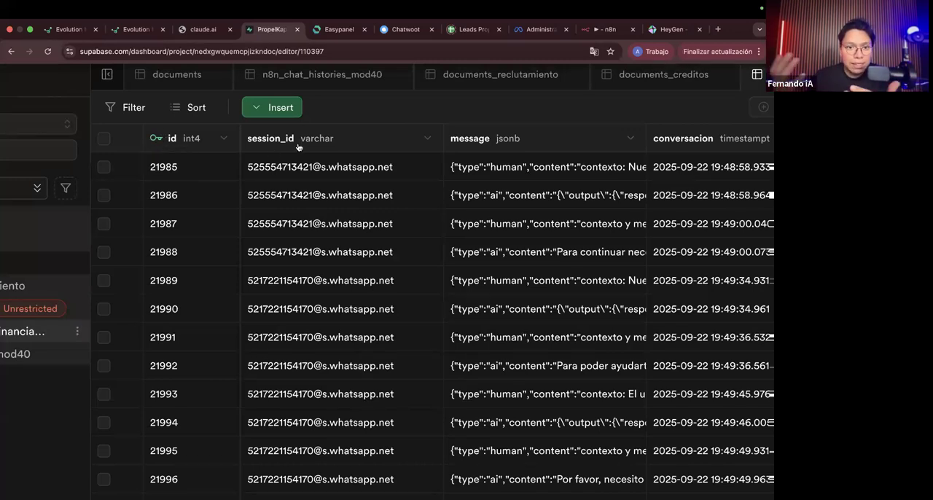
scroll(297, 240, down, 5)
scroll(296, 244, up, 5)
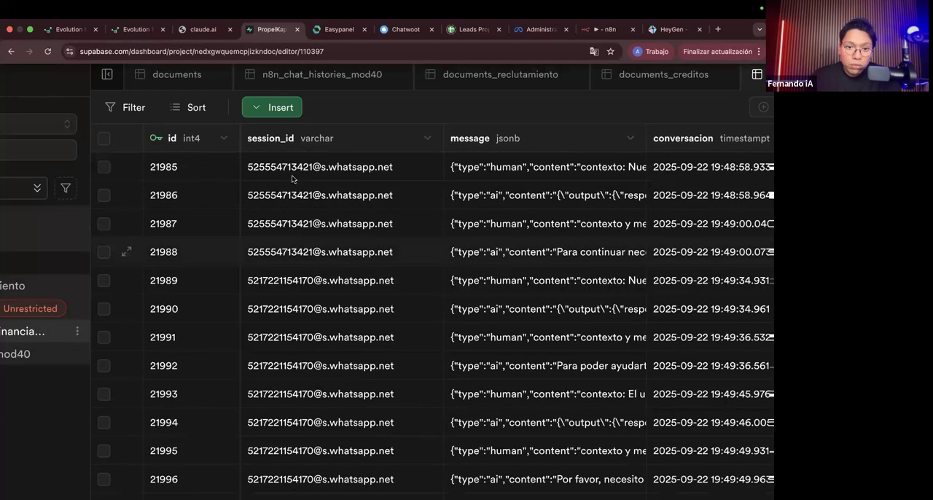
scroll(289, 182, right, 3)
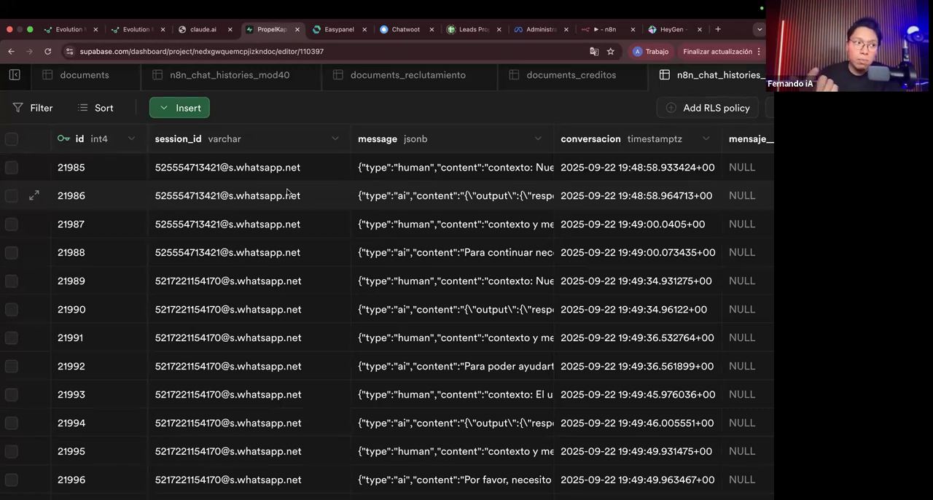
Step: Expand the message cell of row 21985 and read its type and content values
double_click(422, 169)
scroll(454, 217, down, 1)
scroll(459, 208, up, 1)
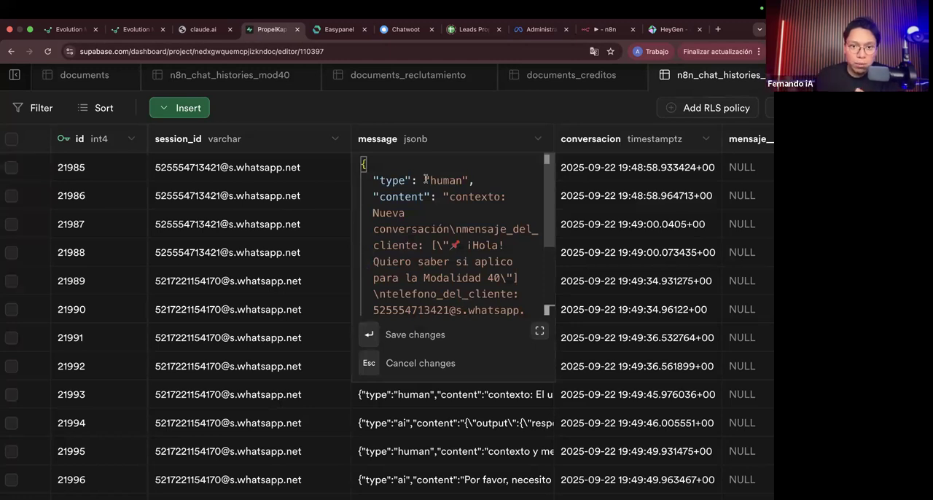
drag(449, 196, 493, 207)
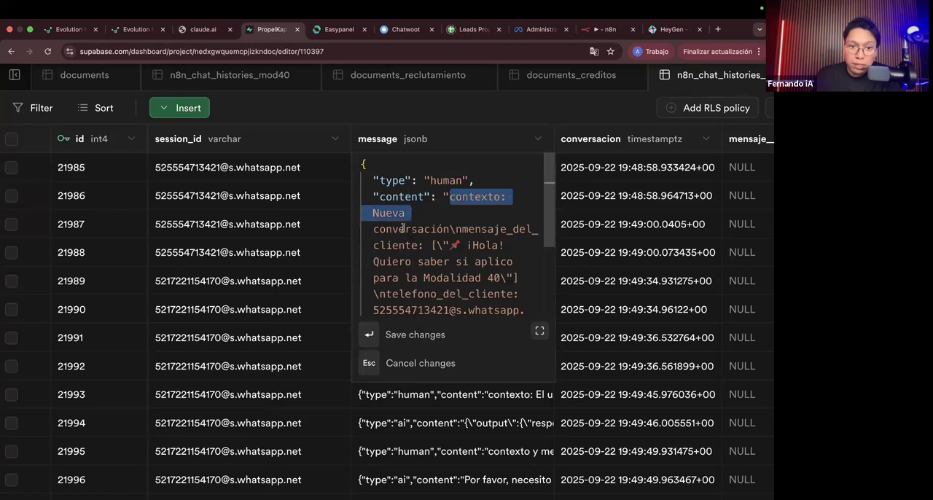
scroll(431, 229, down, 2)
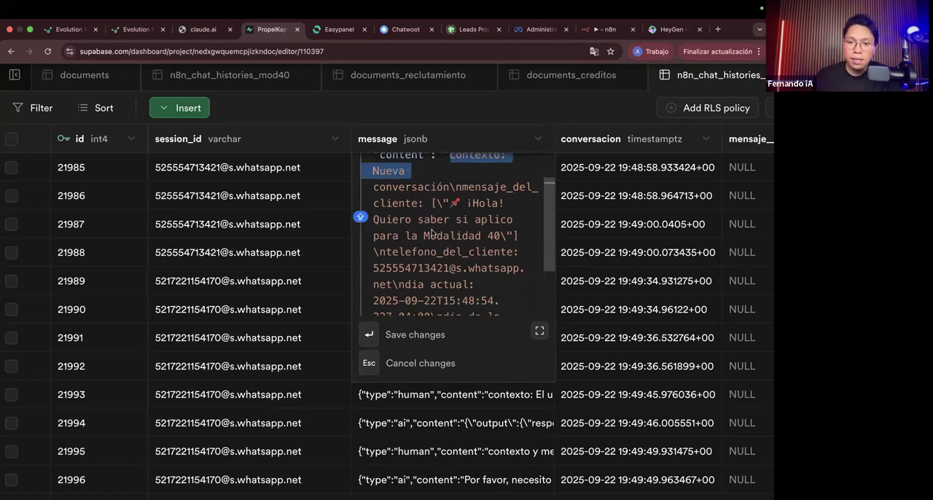
Step: Return to the Agente pt1. workflow in n8n, close the memory node and examine the AI Agent's Prompt (User Message)
key(ctrl+Left)
key(Escape)
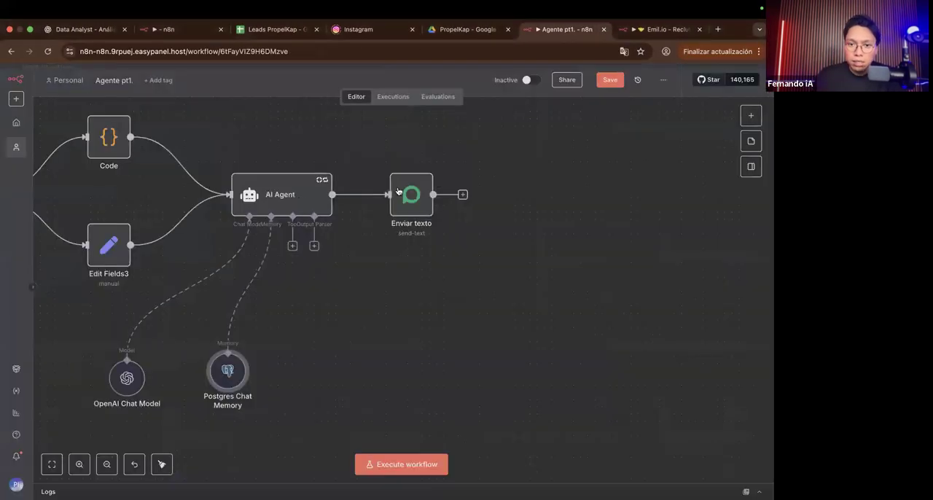
double_click(298, 199)
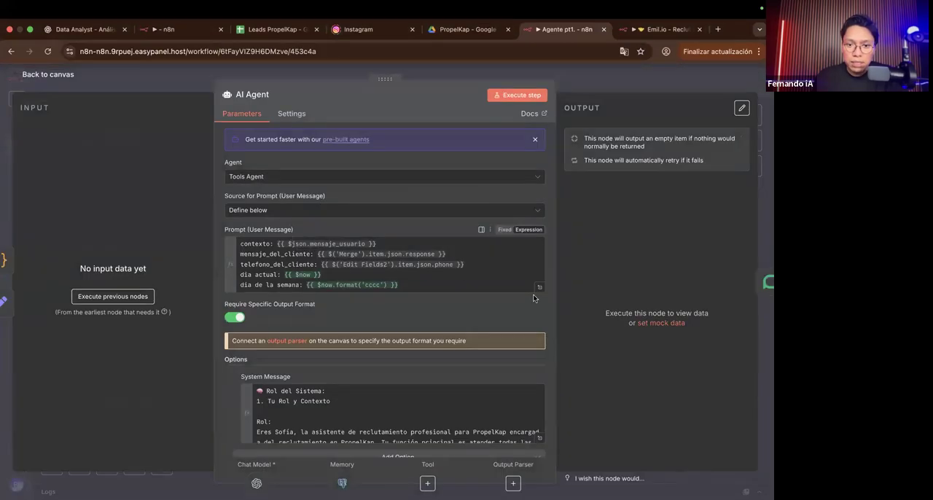
scroll(307, 272, up, 5)
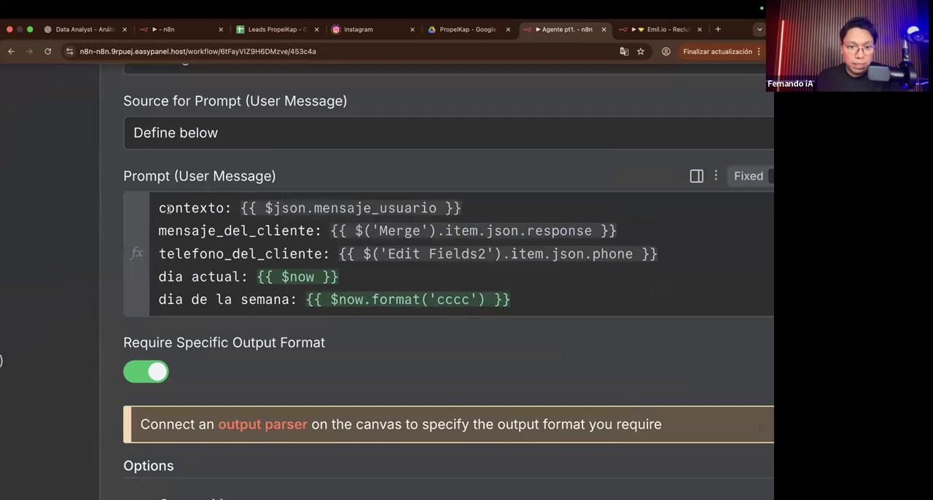
Step: Compare the AI Agent's prompt fields with the context, client message, phone and date stored in the Supabase message, and return to the canvas
key(ctrl+Right)
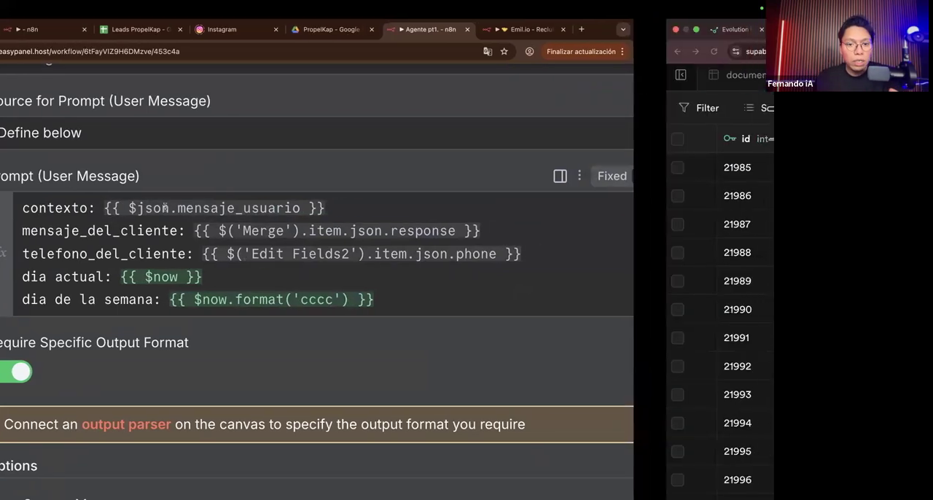
scroll(431, 213, up, 1)
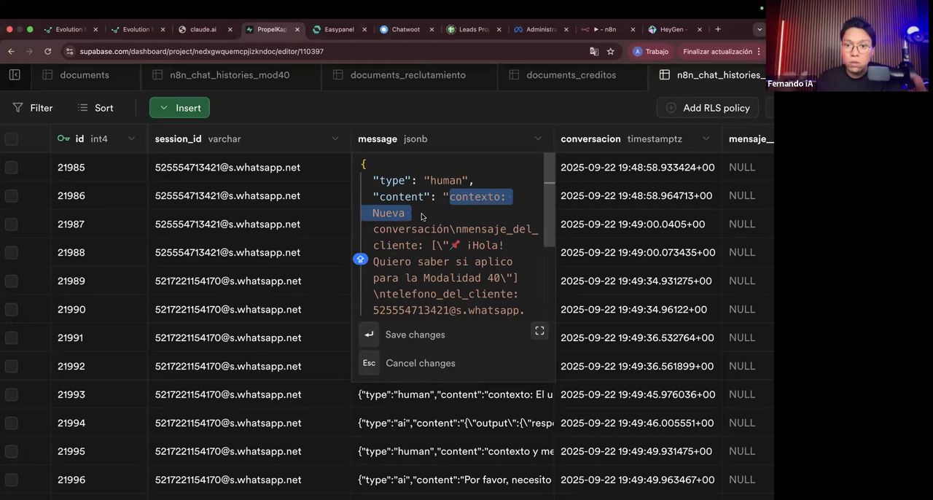
scroll(484, 245, down, 2)
drag(467, 210, 495, 296)
scroll(493, 295, down, 2)
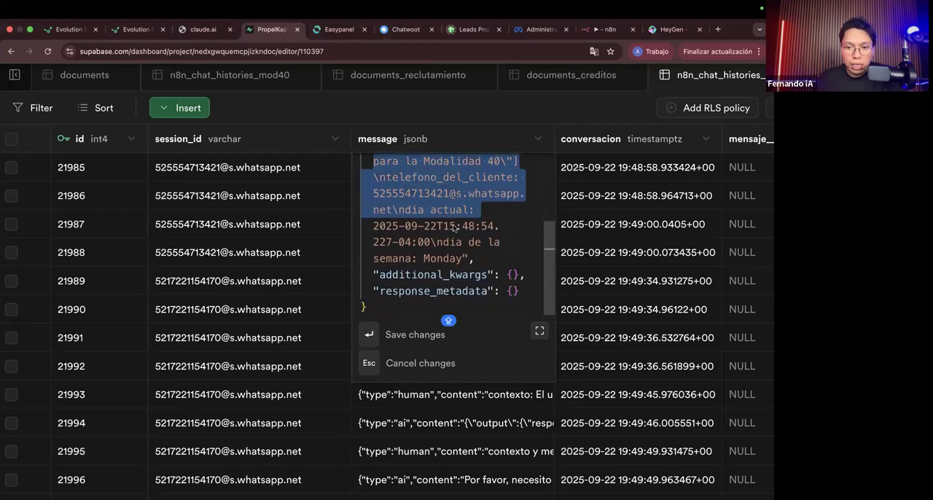
drag(380, 226, 499, 226)
drag(380, 243, 474, 244)
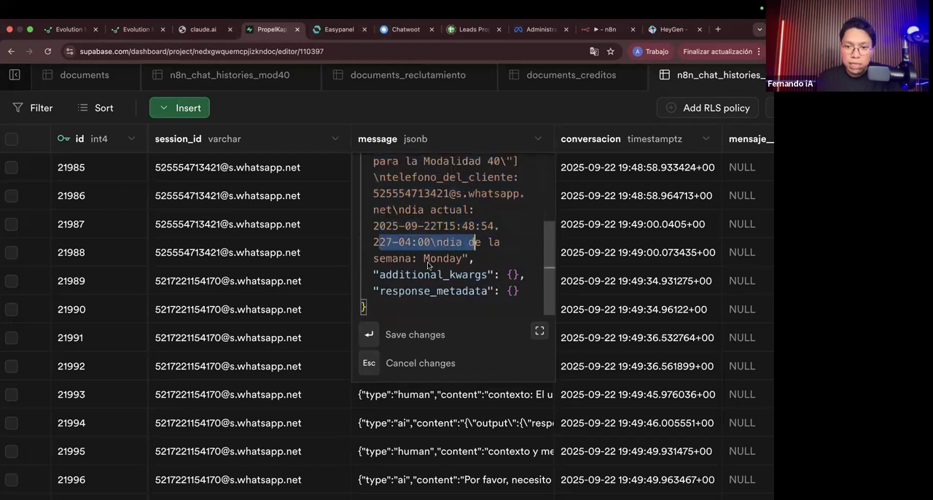
drag(424, 261, 469, 261)
key(ctrl+Left)
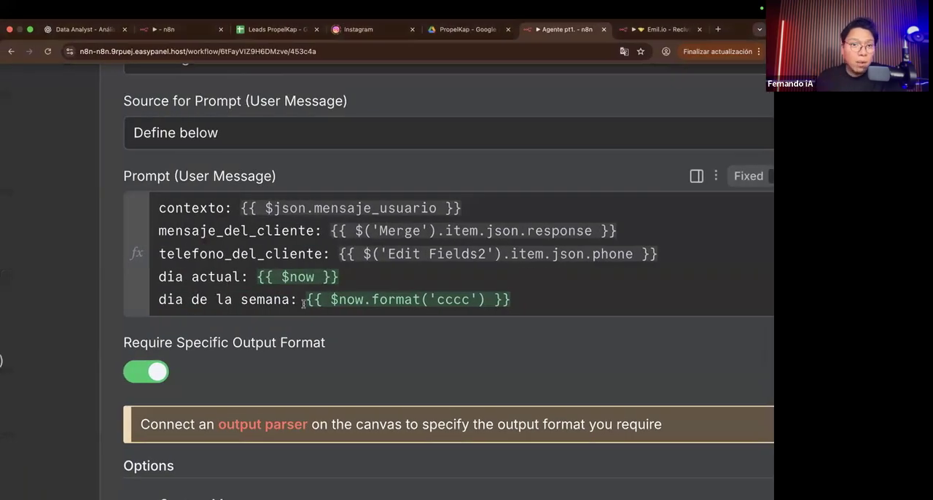
scroll(253, 345, down, 5)
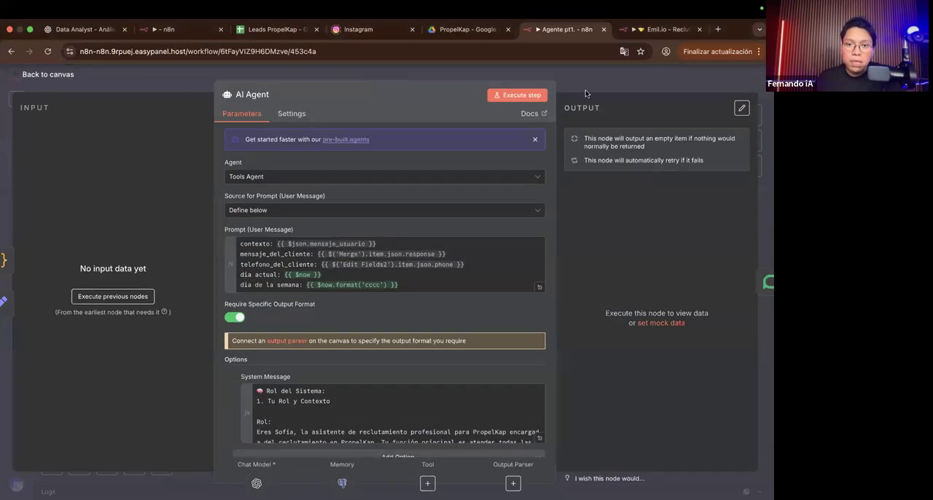
key(Escape)
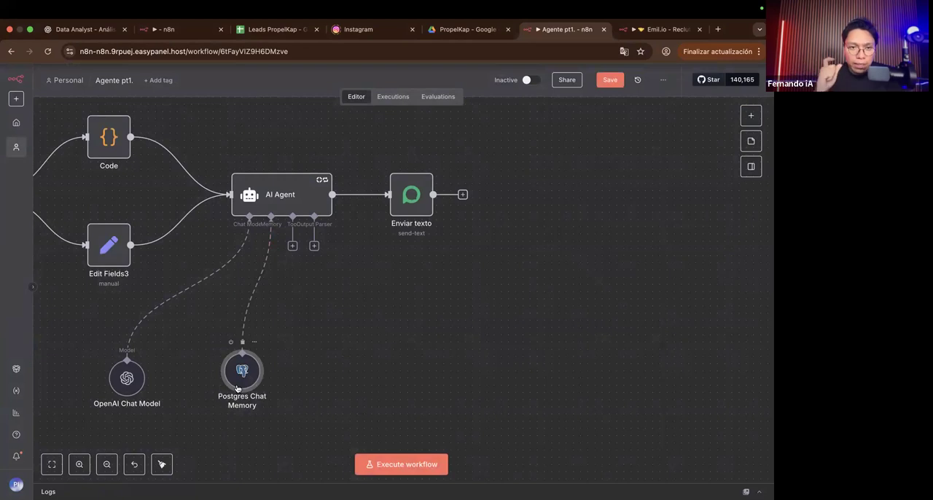
double_click(237, 388)
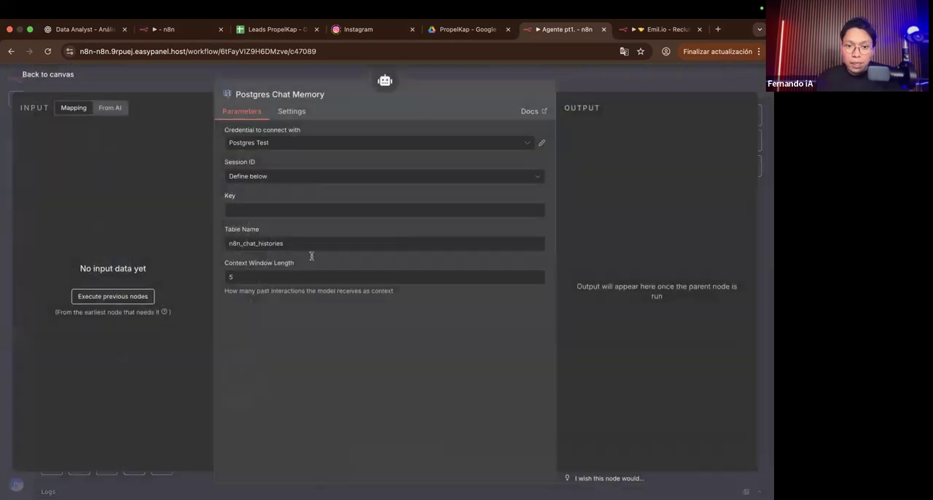
click(269, 210)
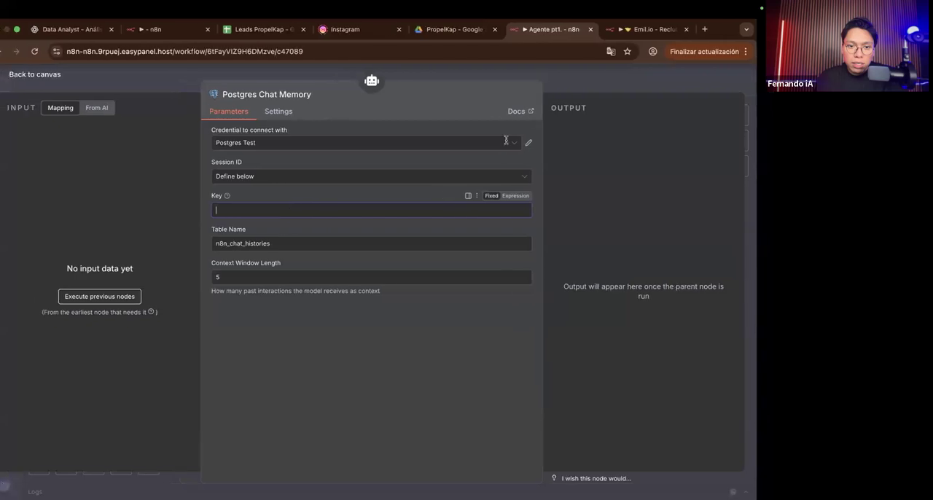
click(572, 89)
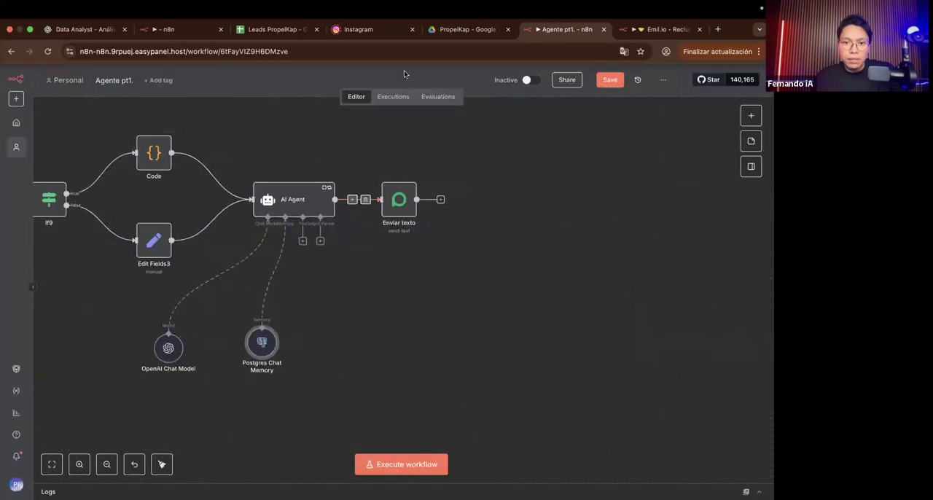
Step: Load the Sep 19, 18:54:00 execution into the editor and check the AI Agent's prompt and output data
click(392, 96)
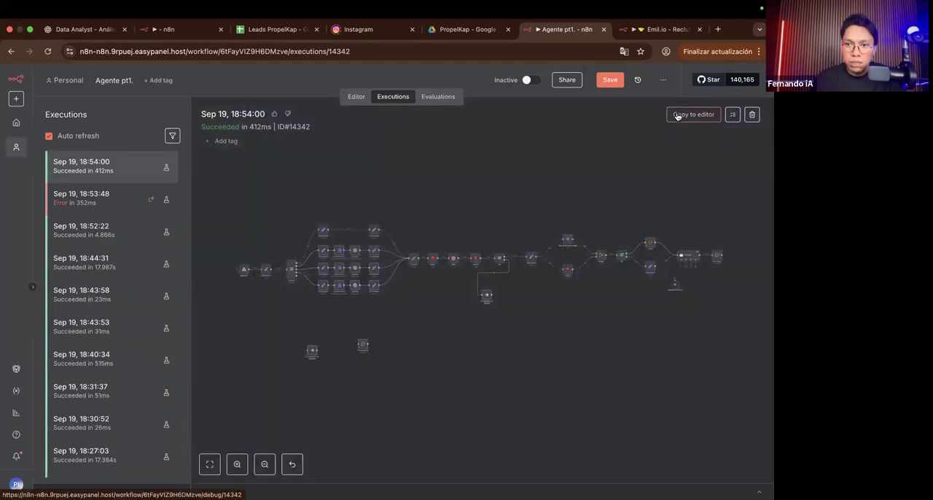
click(689, 114)
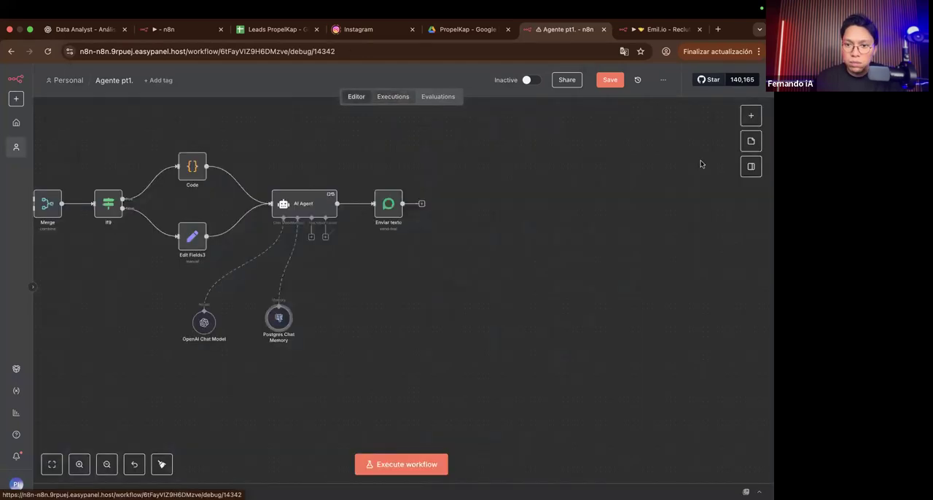
scroll(334, 212, up, 5)
double_click(333, 211)
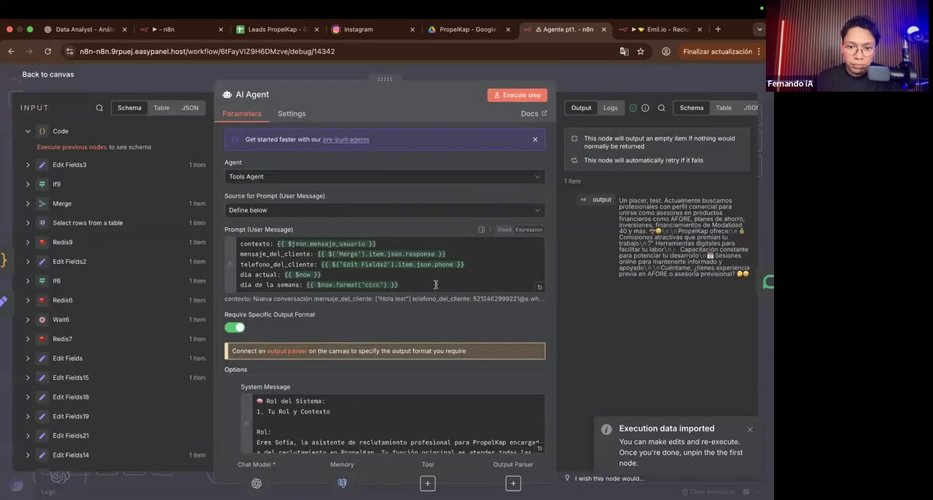
scroll(451, 320, down, 1)
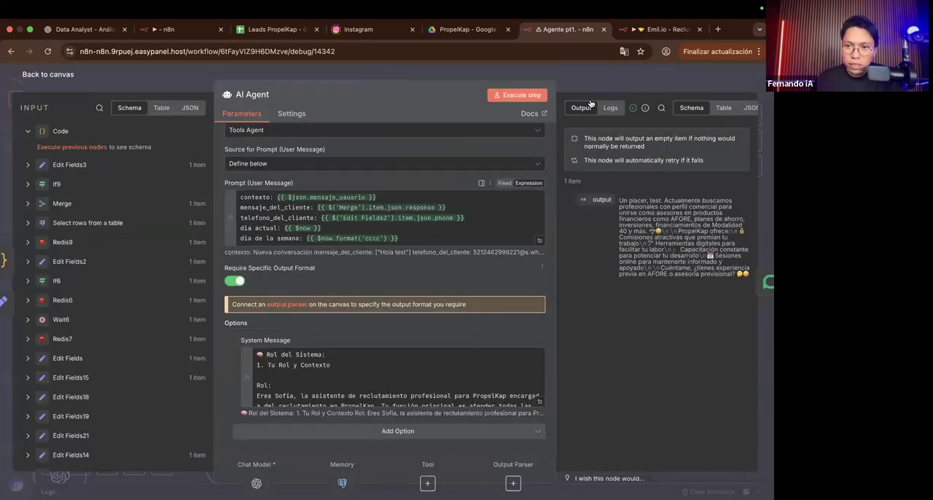
key(Escape)
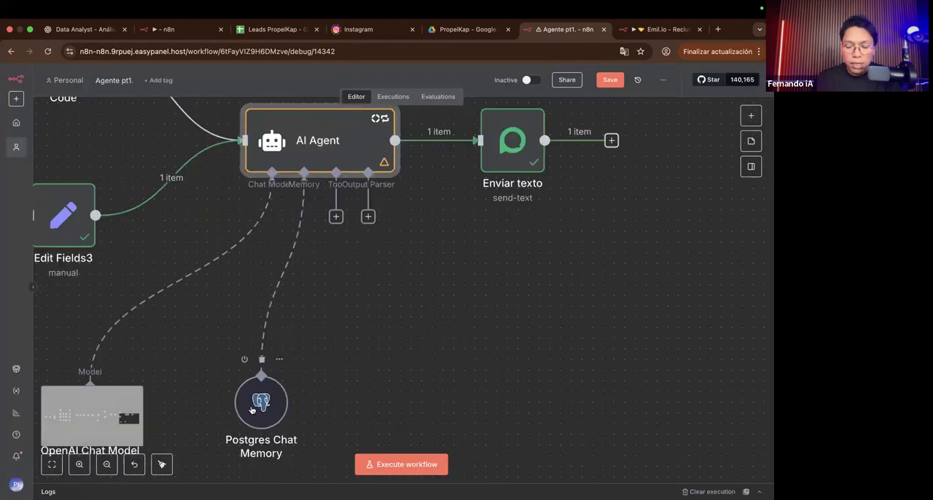
Step: Open the Postgres Chat Memory node and look through its input data down to the Webhook's headers and body
double_click(252, 407)
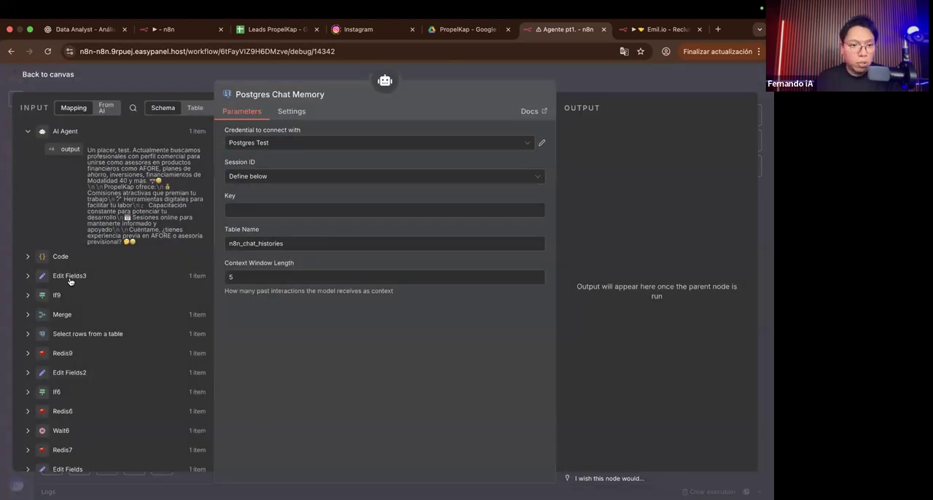
scroll(109, 321, down, 1)
scroll(45, 305, down, 10)
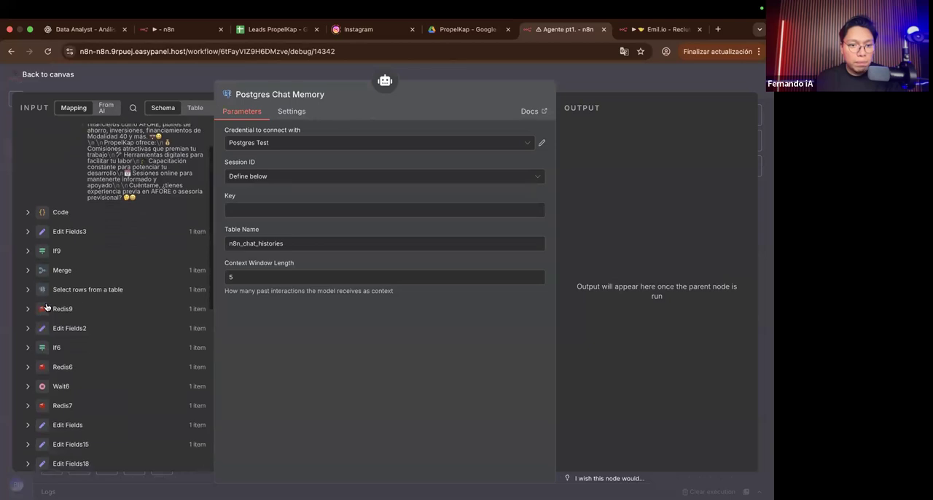
scroll(43, 350, down, 3)
click(70, 405)
scroll(65, 321, down, 7)
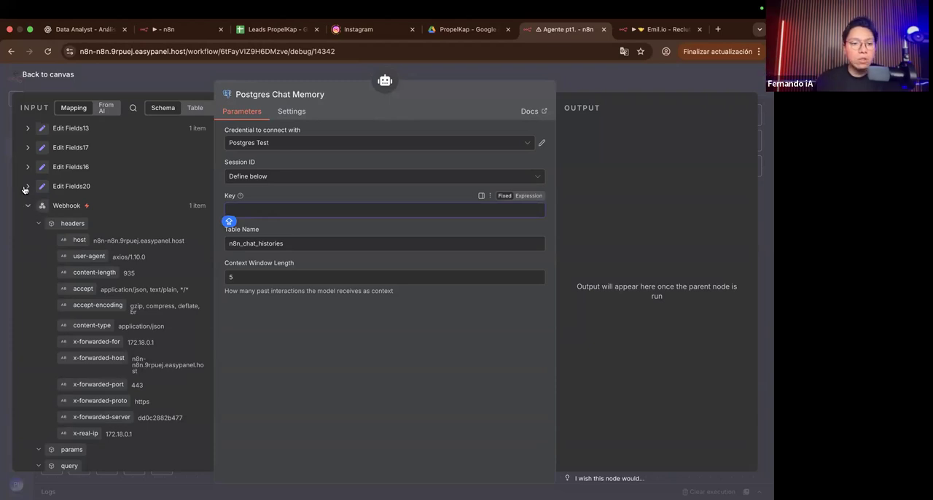
click(27, 187)
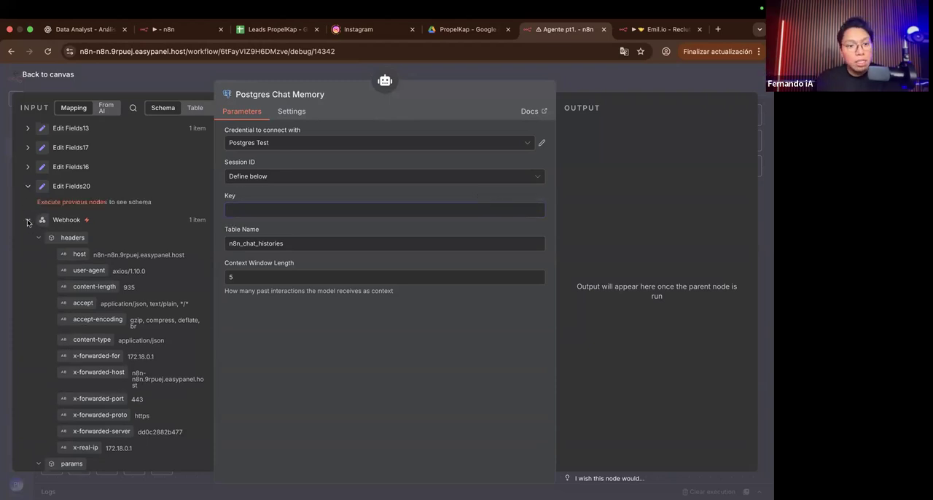
click(27, 221)
click(27, 418)
scroll(95, 251, down, 10)
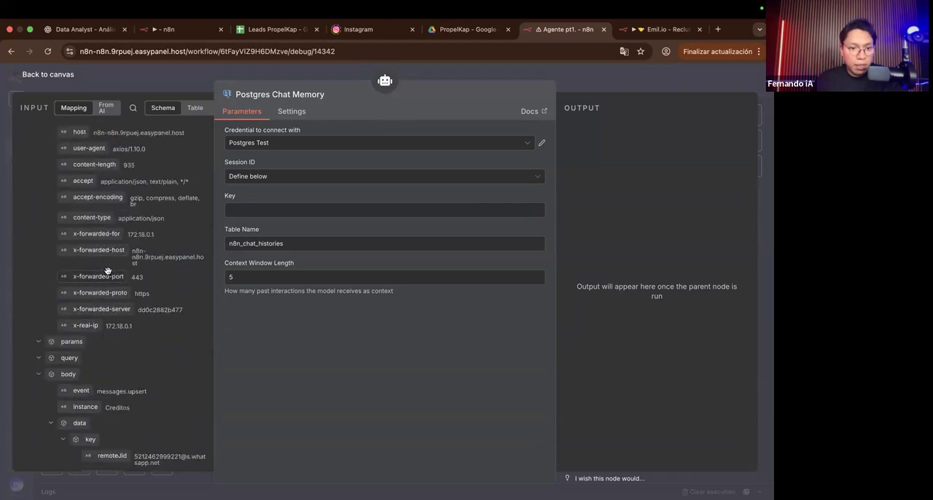
Step: Examine the remoteJid value in the Webhook's body data key, and collapse the Webhook data
scroll(107, 270, up, 5)
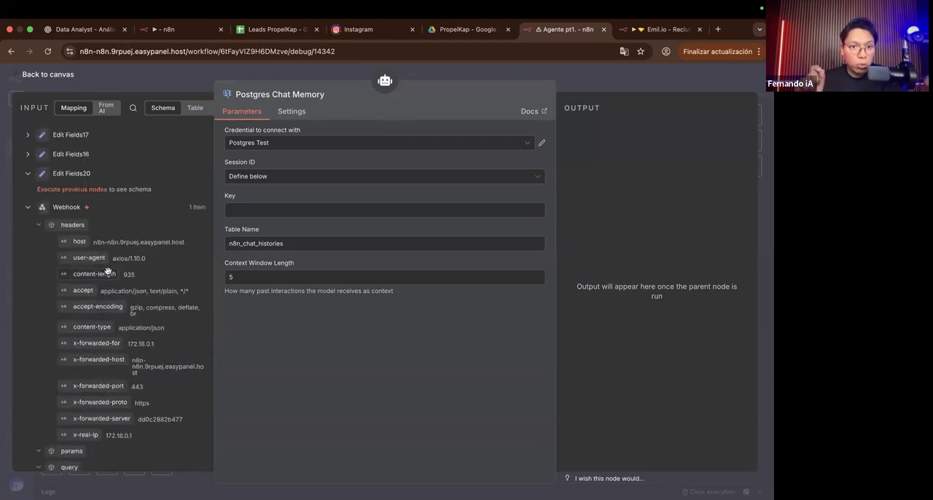
scroll(107, 271, down, 8)
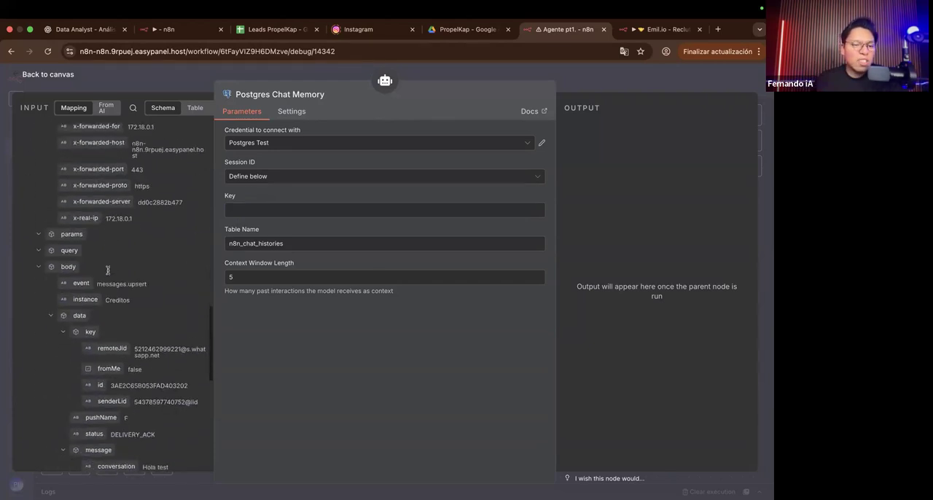
scroll(103, 297, up, 2)
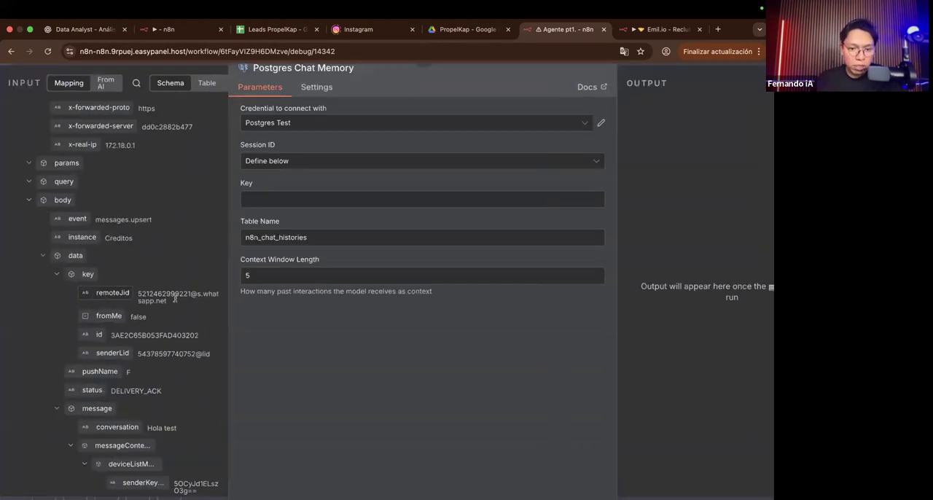
scroll(175, 299, up, 3)
drag(138, 294, 166, 302)
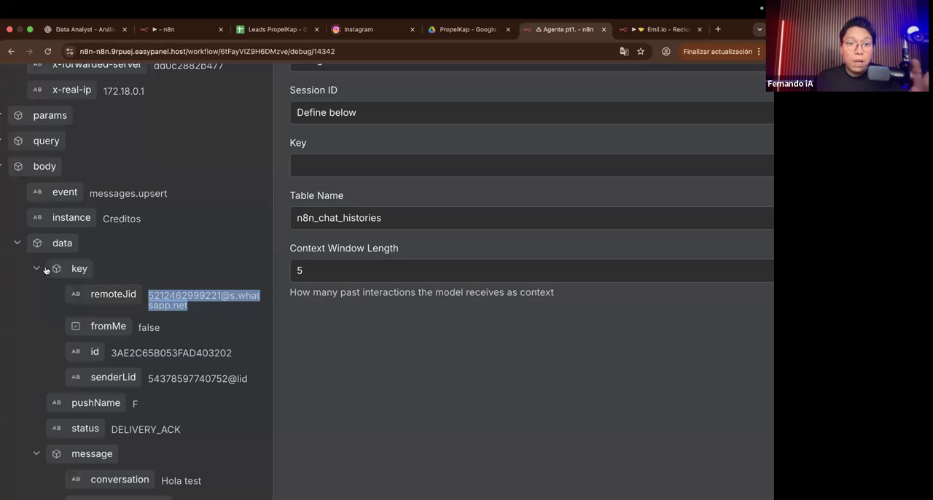
scroll(45, 270, down, 5)
scroll(46, 267, up, 10)
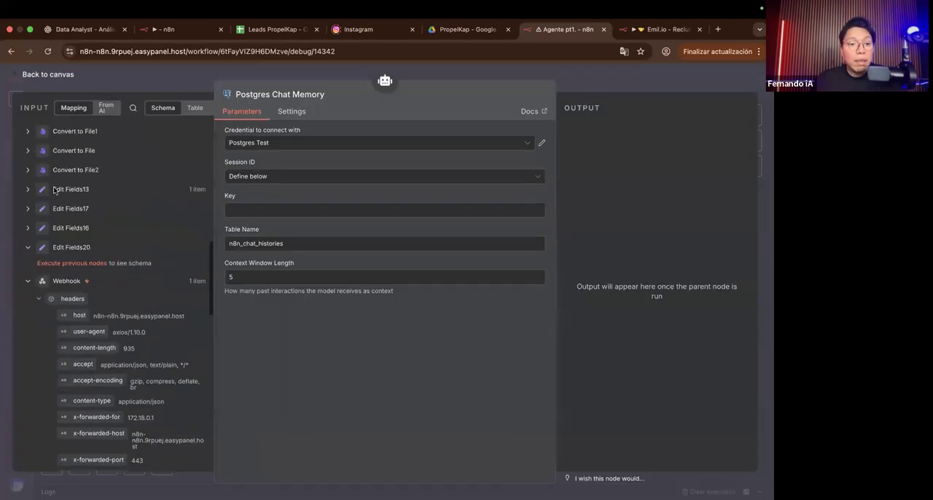
click(27, 287)
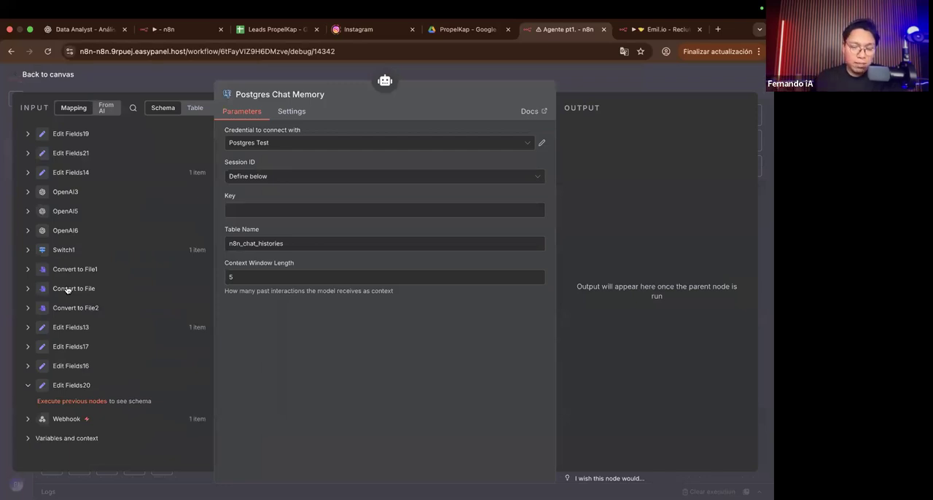
Step: Look through the memory node's input list for a phone identifier and expand the Edit Fields3 output
scroll(68, 288, up, 5)
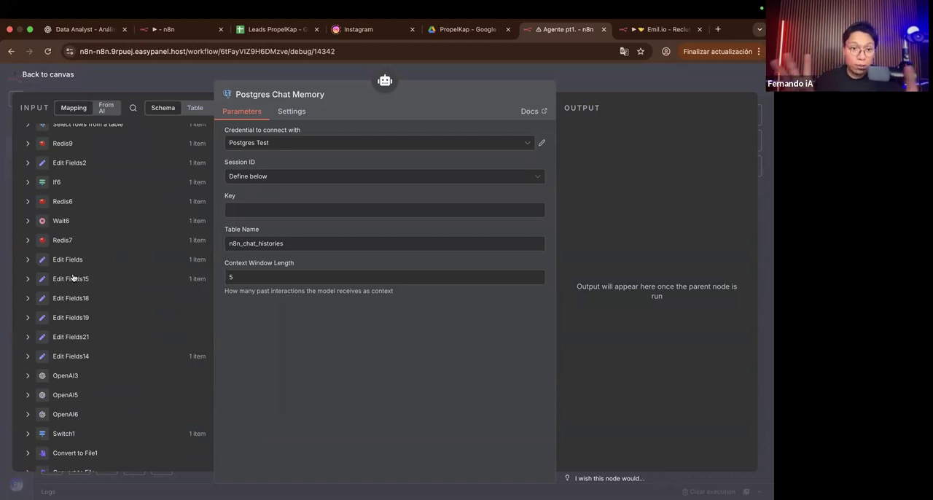
scroll(74, 251, up, 2)
scroll(74, 251, up, 5)
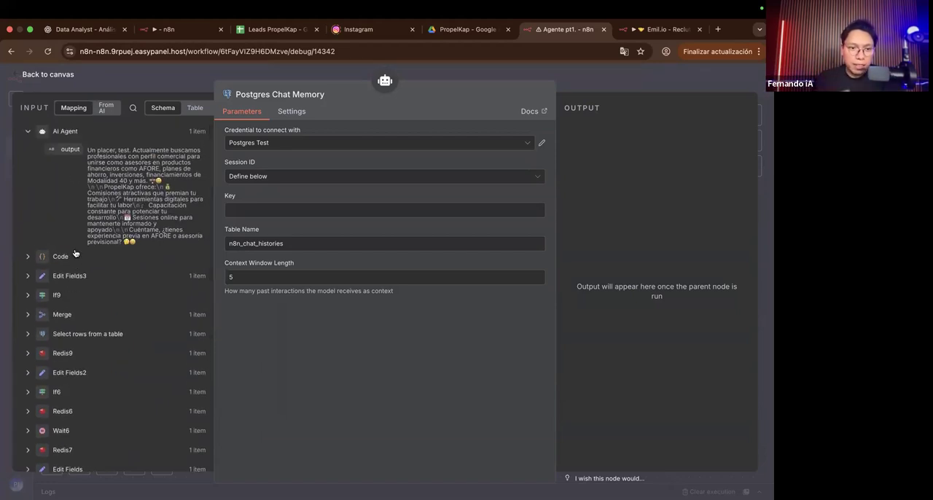
scroll(74, 253, down, 1)
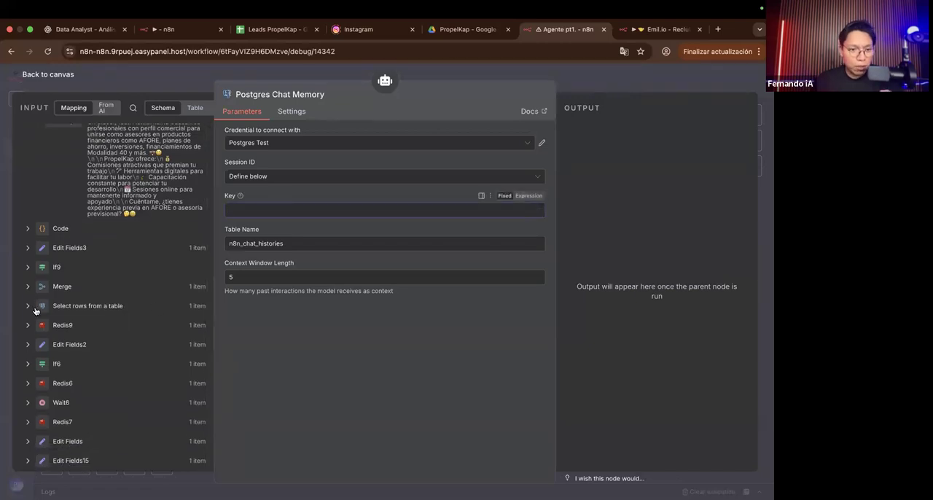
scroll(35, 306, down, 3)
scroll(33, 219, up, 1)
click(28, 174)
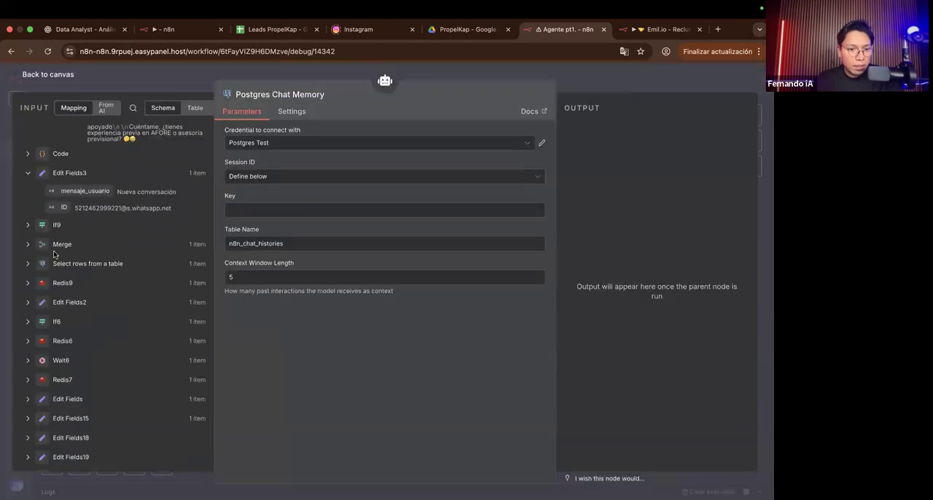
Step: Map Whatsapp_number from Edit Fields into the memory's Key as {{ $('Edit Fields').item.json.Whatsapp_number }} and check the resolved value
scroll(75, 159, down, 1)
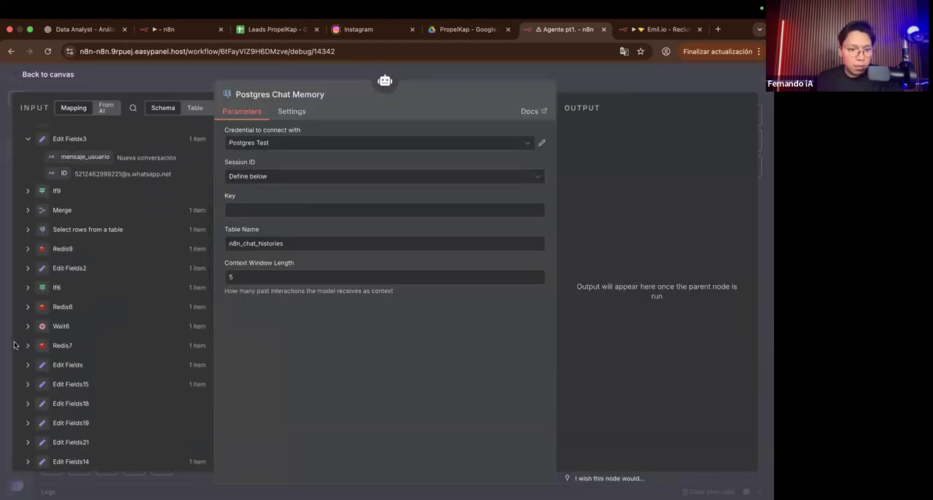
click(26, 364)
scroll(44, 350, down, 1)
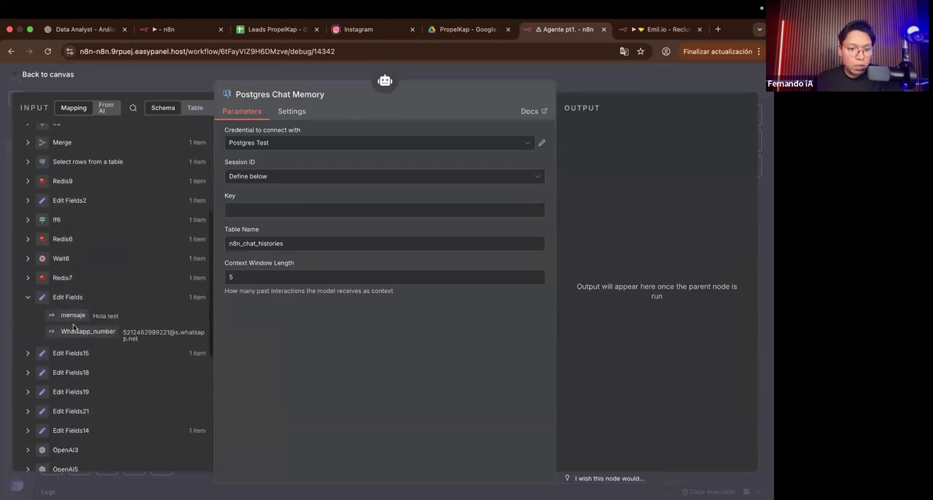
drag(53, 333, 333, 163)
drag(422, 109, 422, 109)
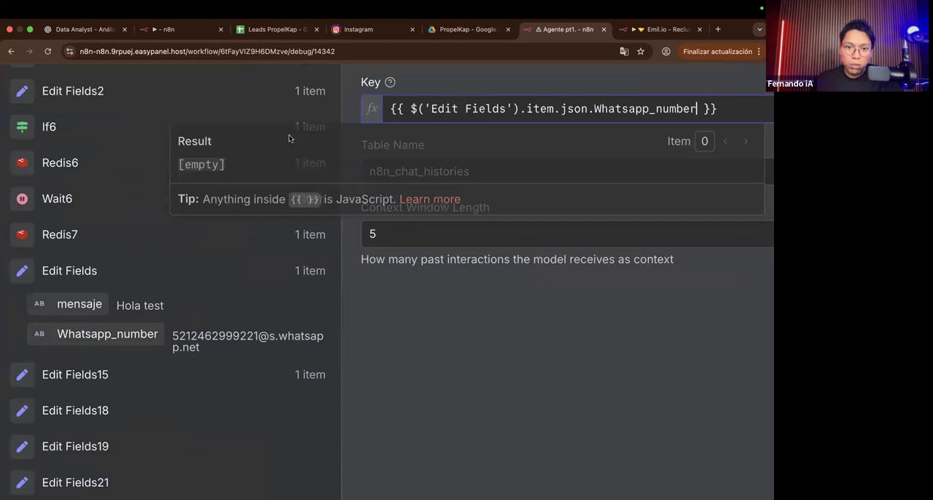
triple_click(109, 164)
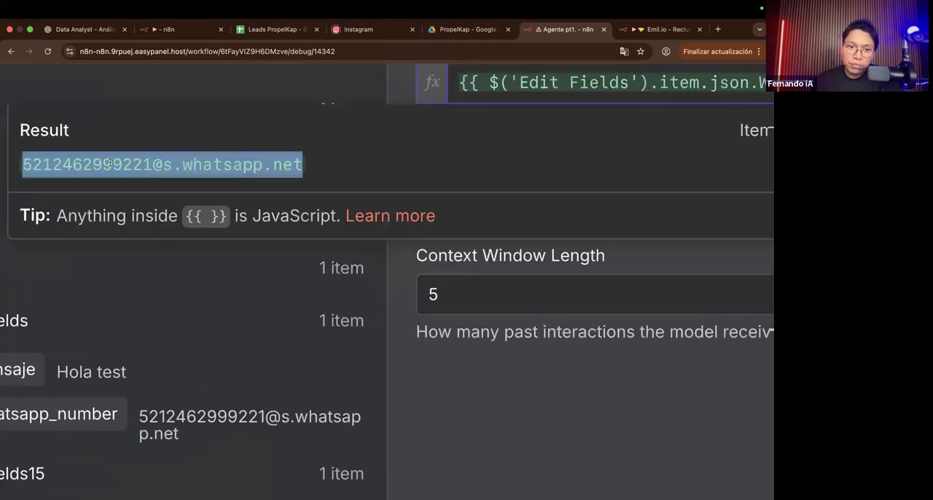
scroll(110, 163, down, 5)
scroll(314, 224, down, 1)
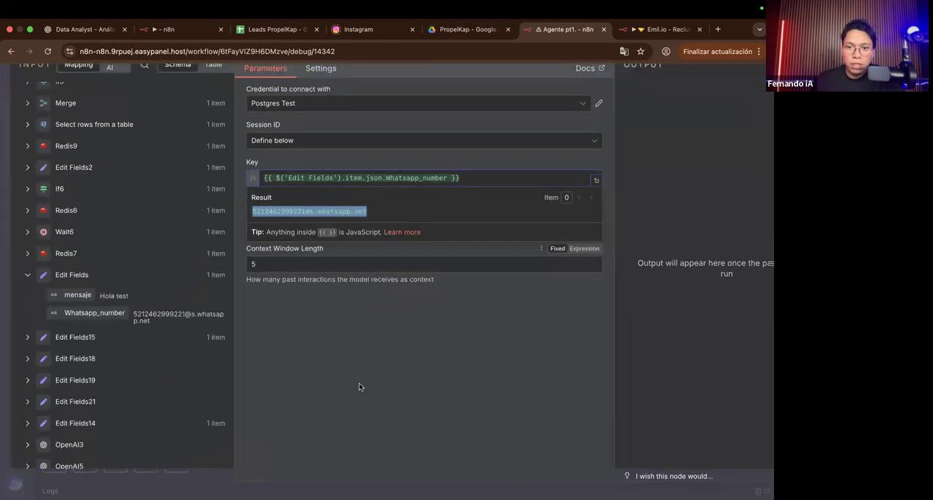
click(360, 386)
scroll(470, 154, down, 2)
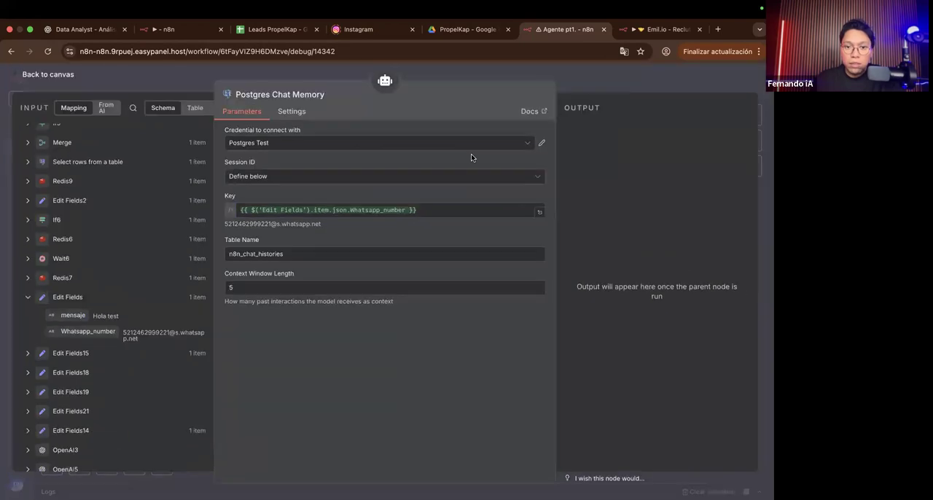
Step: Return to the canvas and briefly view the AI Agent node that uses the memory
click(578, 88)
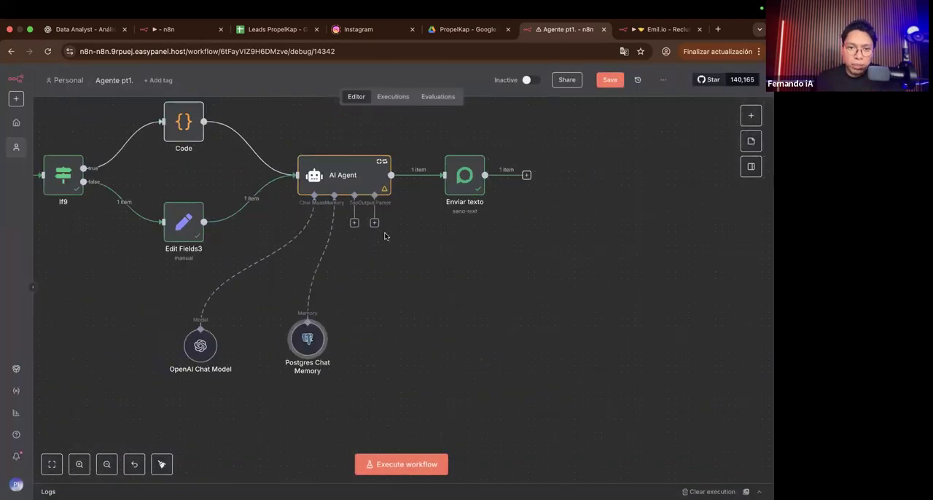
scroll(385, 236, up, 2)
scroll(385, 235, right, 1)
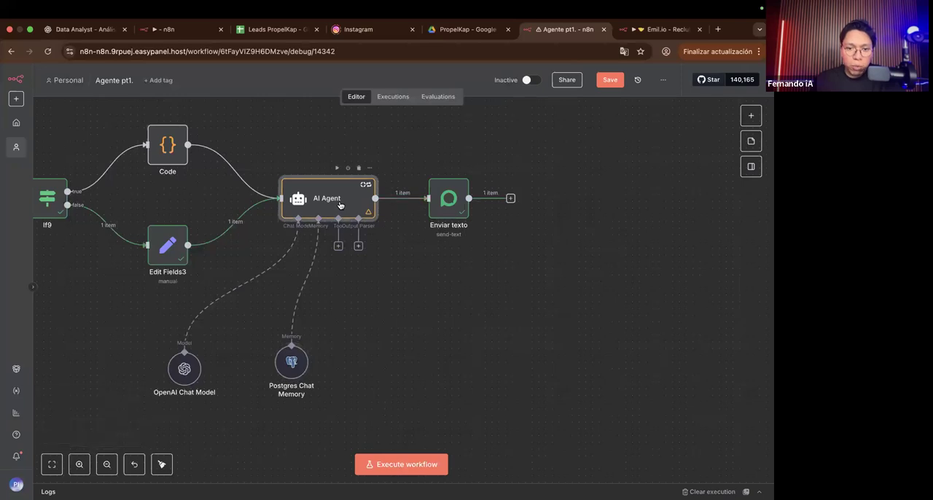
double_click(328, 198)
click(580, 85)
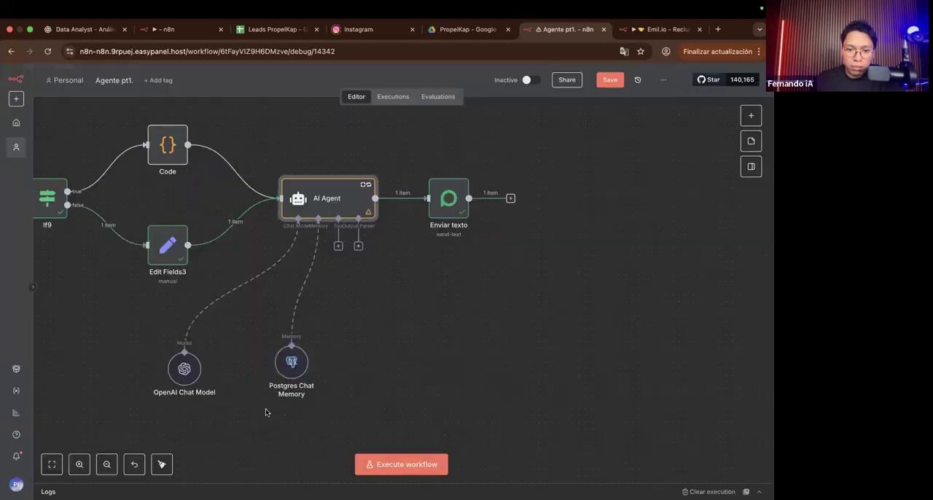
Step: Set the Postgres Chat Memory's Context Window Length to 10
double_click(288, 365)
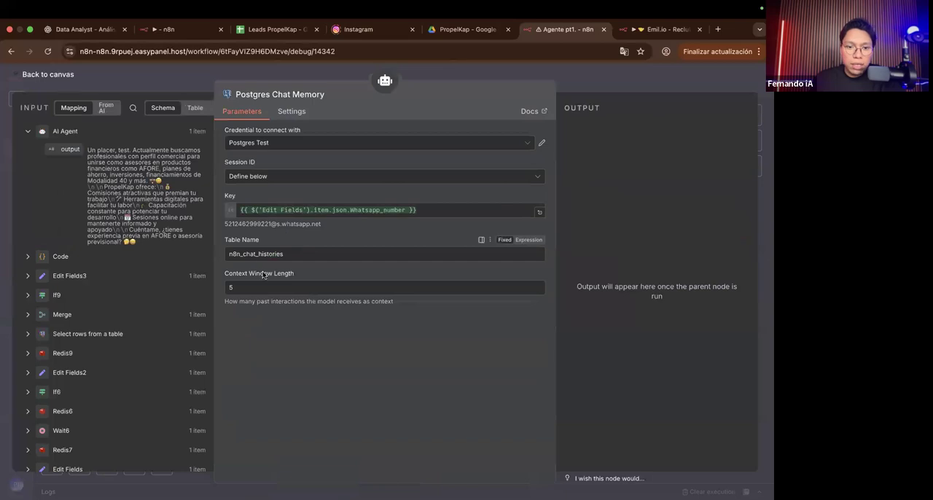
scroll(256, 282, up, 2)
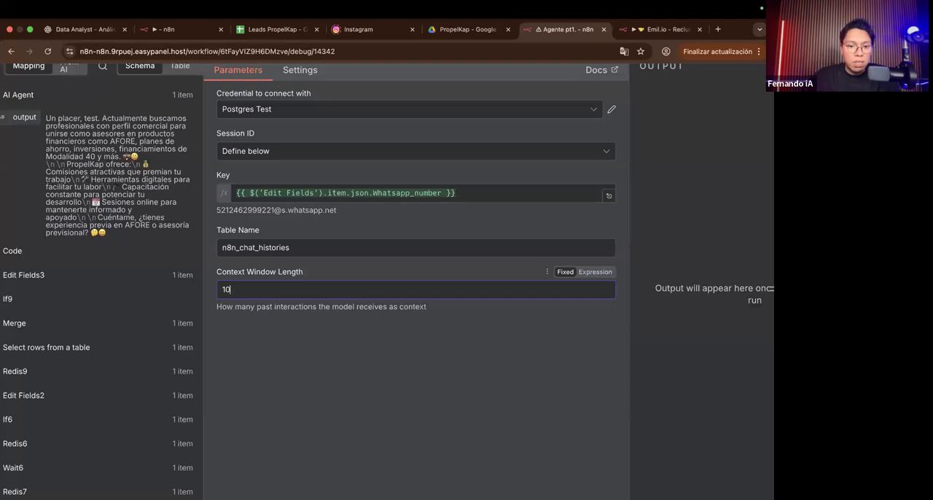
click(328, 422)
scroll(328, 423, down, 3)
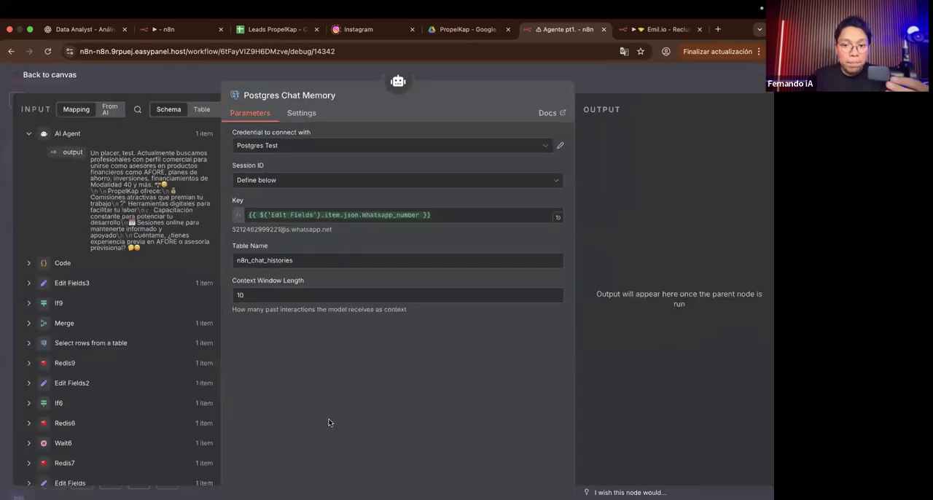
Step: Close the memory settings and move the Postgres Chat Memory node closer to the OpenAI Chat Model, level with it
click(609, 90)
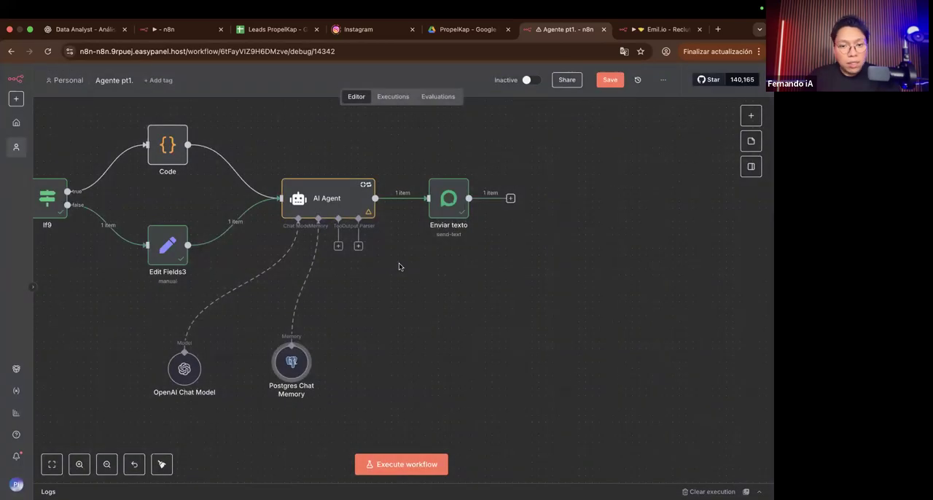
drag(282, 374, 254, 378)
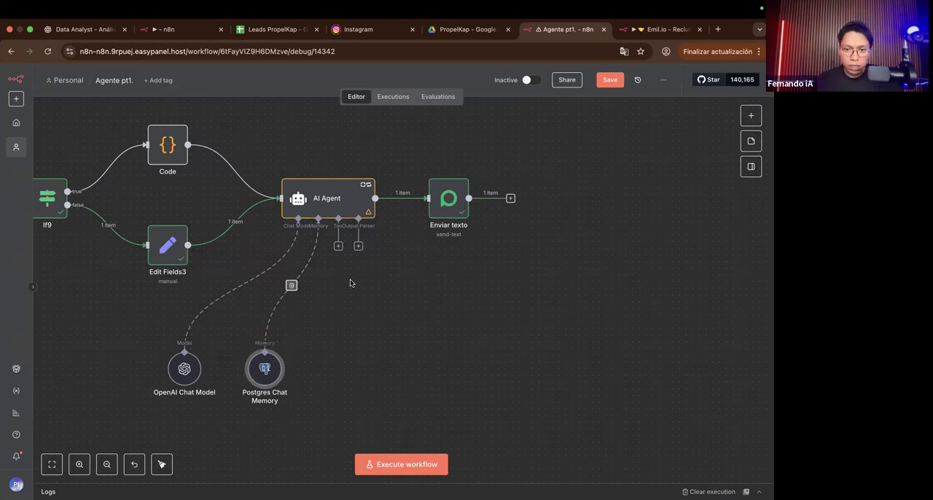
scroll(350, 277, up, 5)
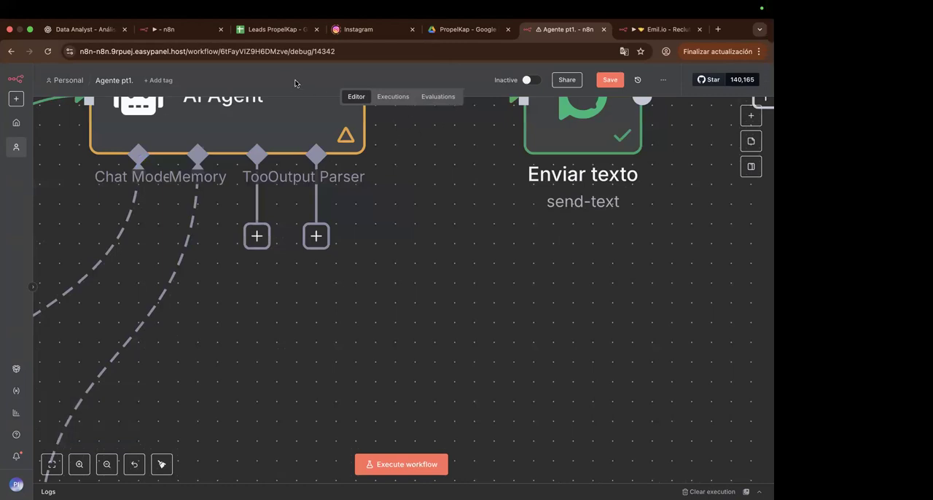
scroll(302, 217, down, 4)
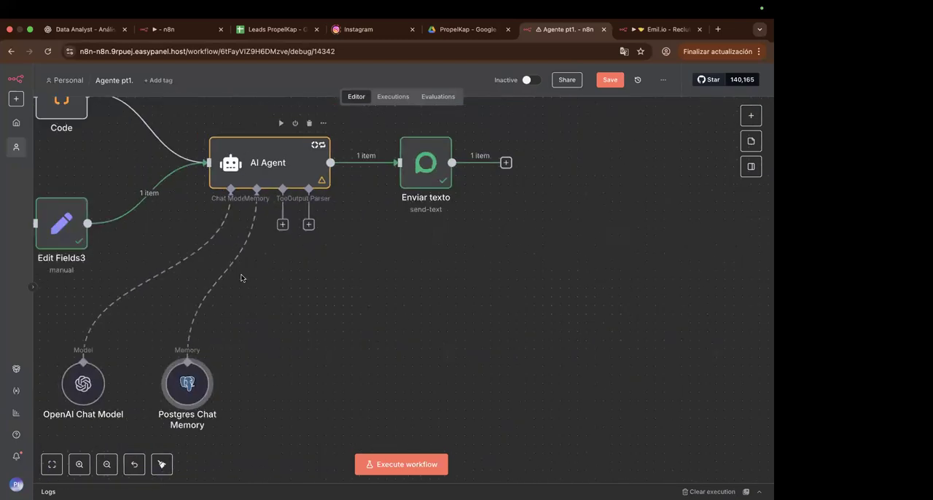
scroll(284, 369, left, 2)
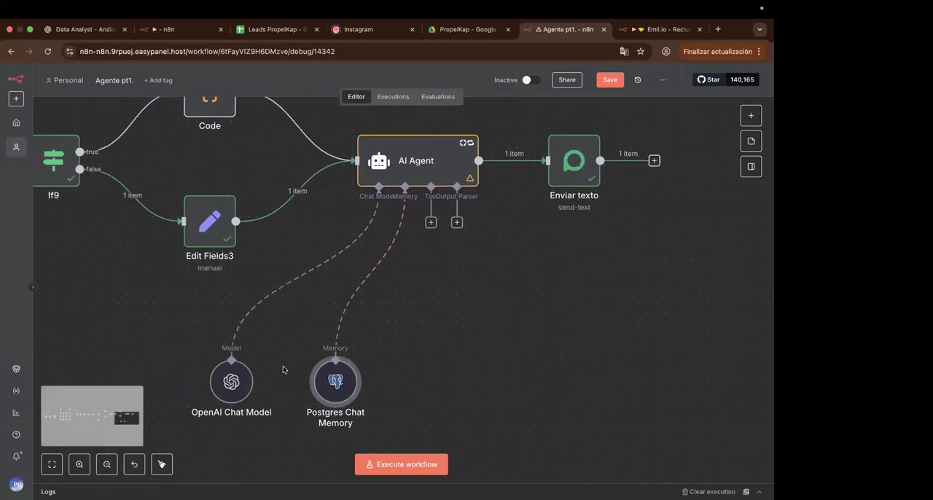
Step: Set the Postgres Chat Memory's Context Window Length to 100
scroll(284, 368, up, 1)
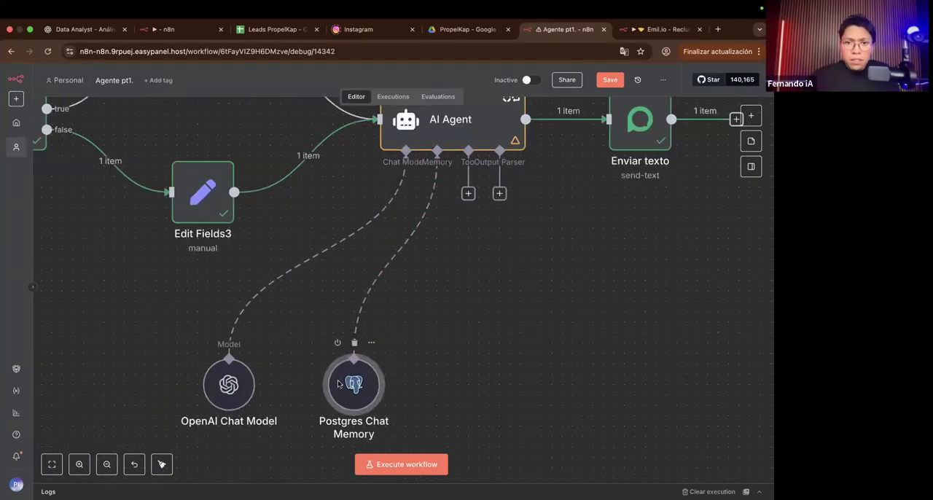
double_click(338, 383)
click(245, 288)
text(00)
click(262, 365)
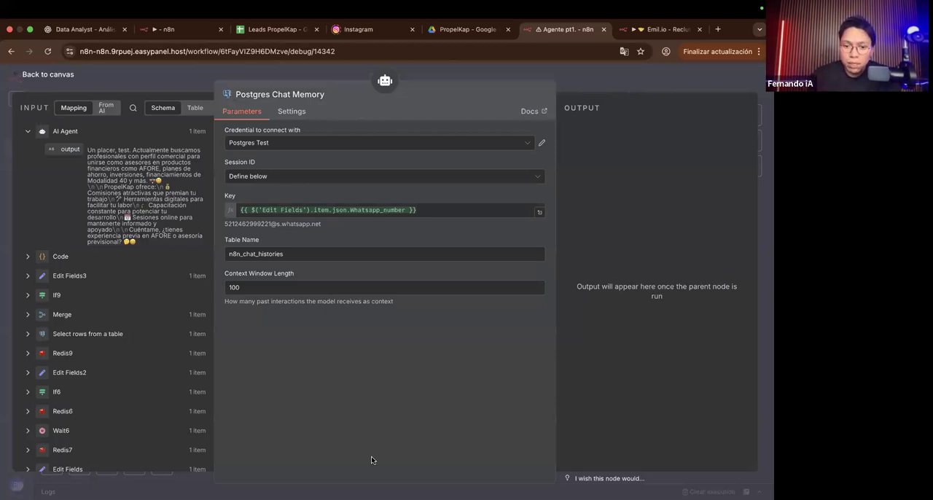
click(376, 286)
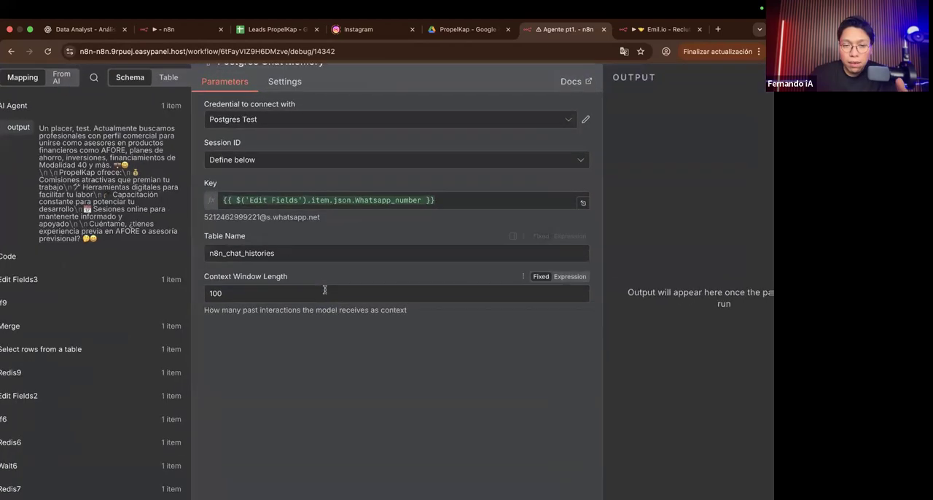
Step: Review the memory node's Key, Context Window Length and Table Name settings, focusing on the chat history table
scroll(339, 274, up, 3)
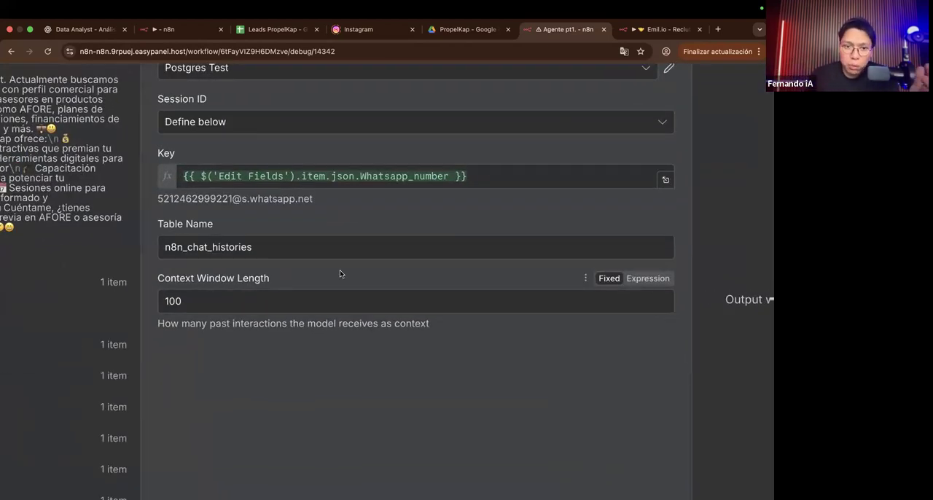
scroll(340, 273, down, 3)
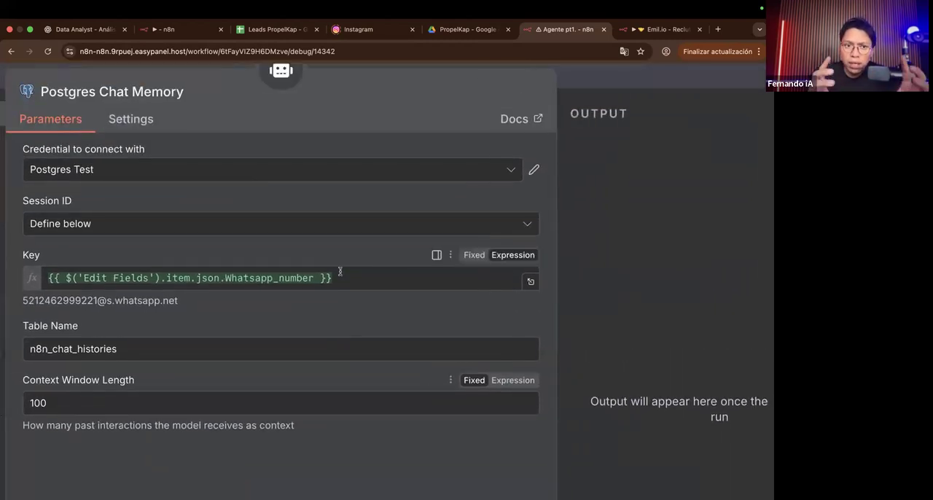
scroll(339, 272, left, 1)
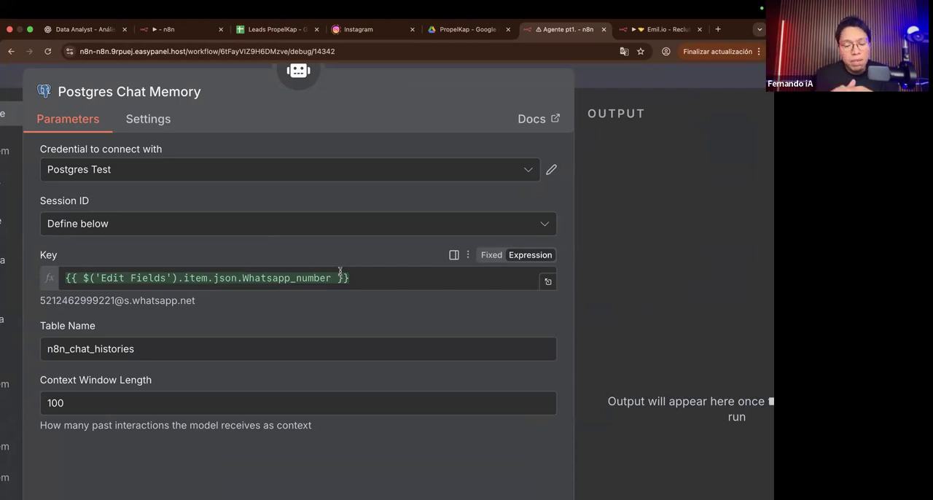
scroll(116, 339, left, 1)
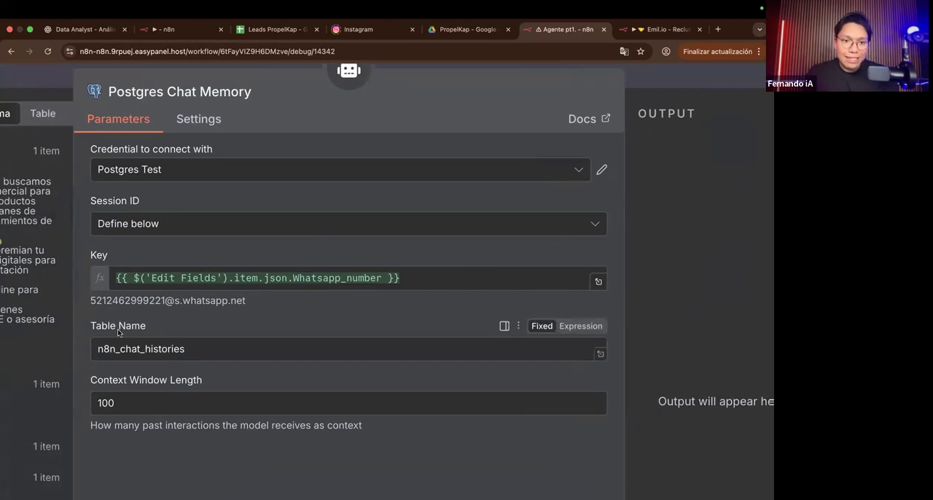
scroll(117, 330, up, 3)
scroll(117, 328, up, 2)
click(225, 301)
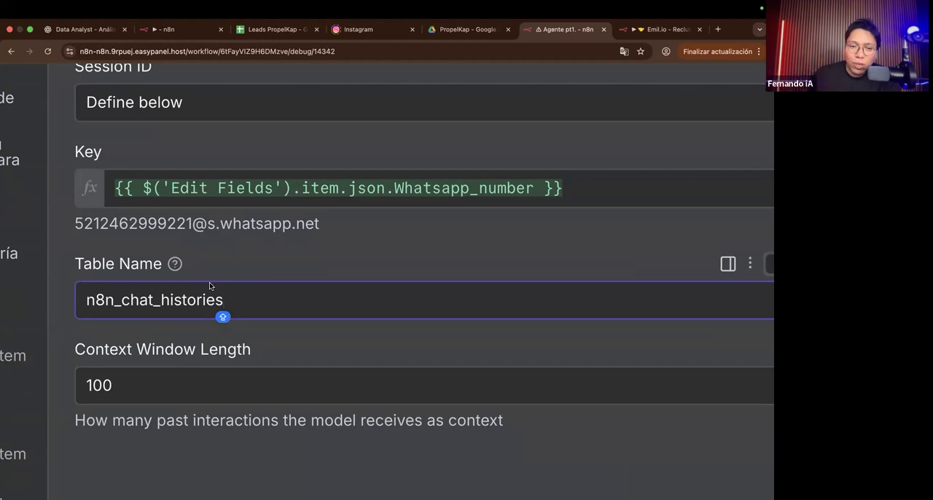
Step: Switch to the Supabase Table Editor, open the n8n_chat_histories table and inspect its column headers
key(ctrl+Right)
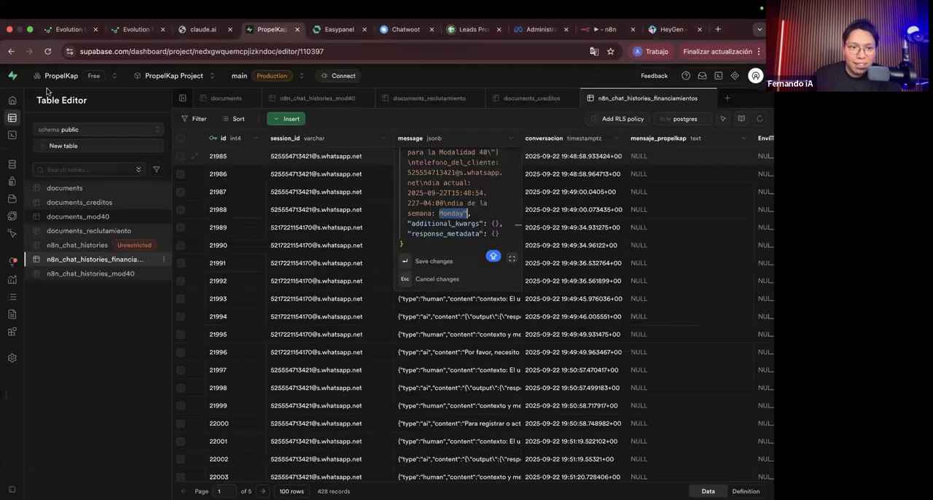
mouse_move(68, 97)
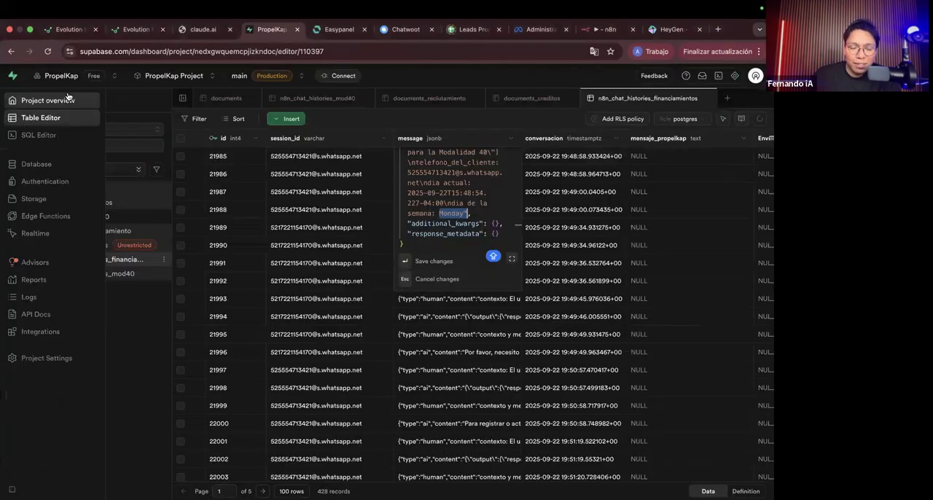
click(128, 332)
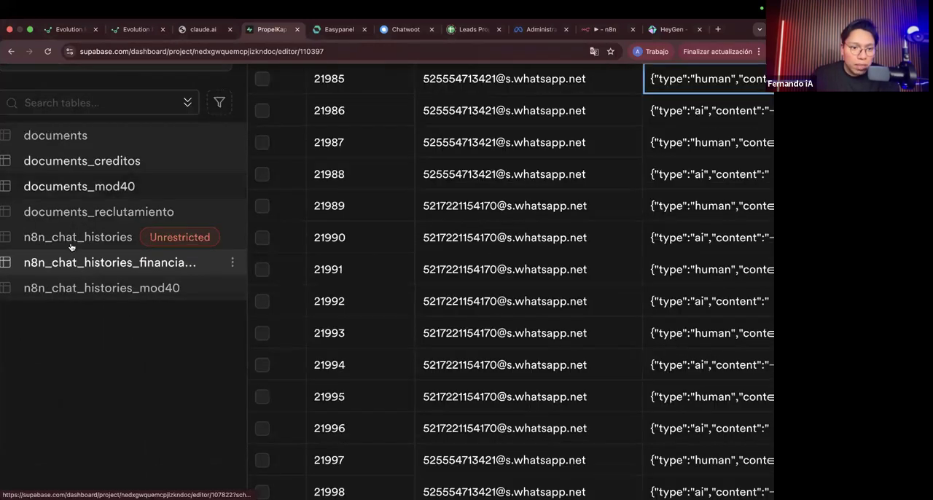
click(74, 238)
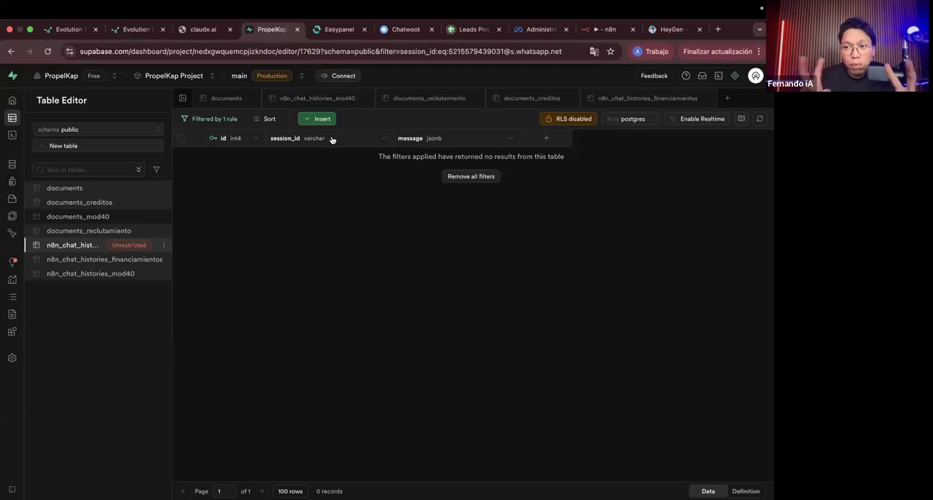
scroll(331, 139, up, 3)
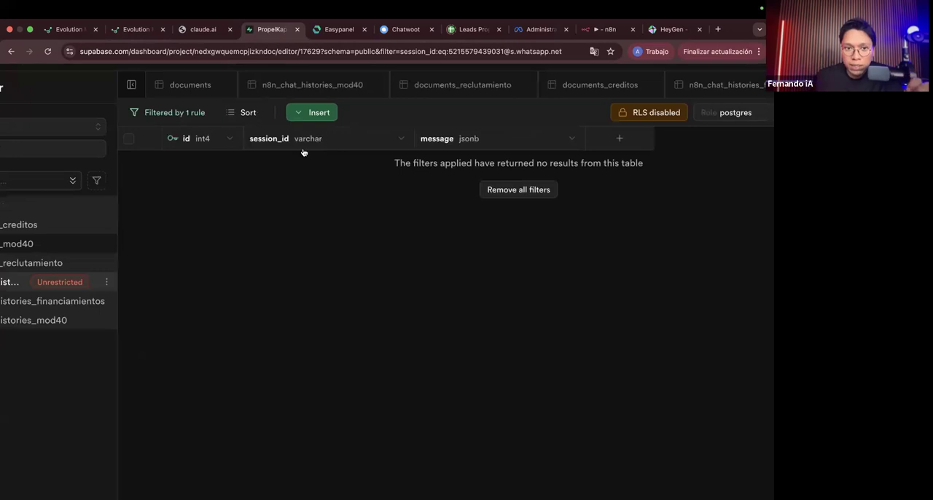
scroll(197, 129, up, 5)
scroll(378, 127, right, 5)
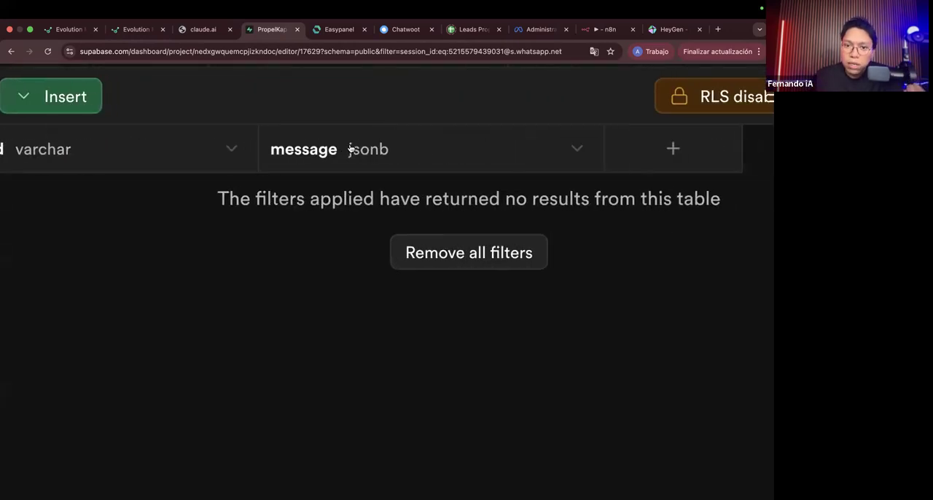
scroll(349, 148, right, 10)
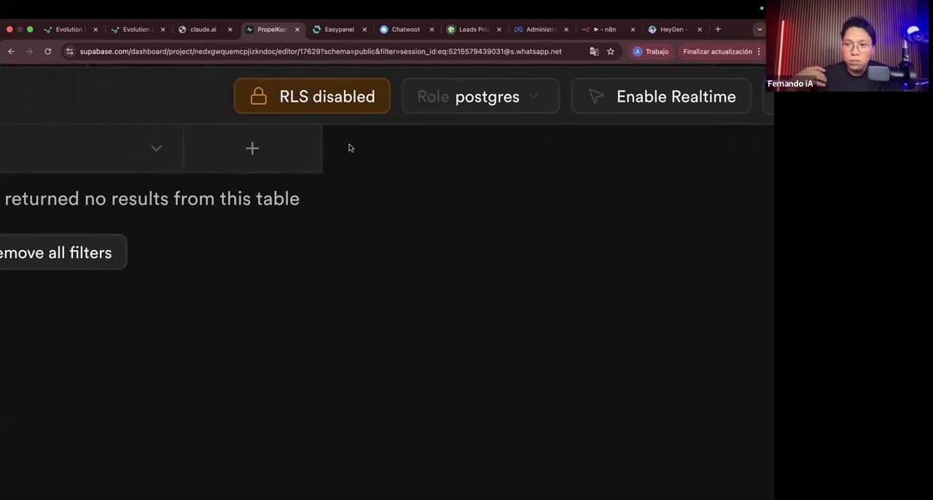
Step: View the form for adding a new column to n8n_chat_histories, including its data type and foreign key options, and dismiss it
scroll(349, 148, left, 1)
click(280, 150)
scroll(452, 228, down, 5)
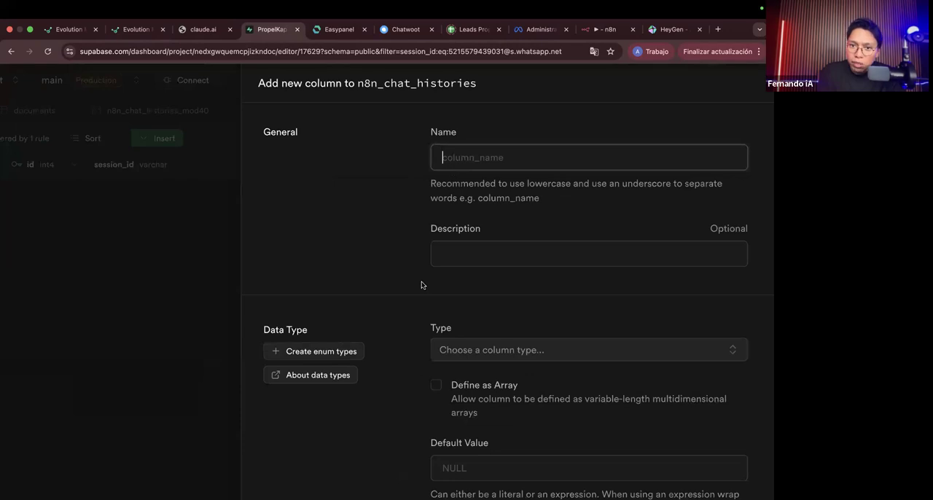
scroll(423, 282, down, 3)
scroll(554, 344, down, 5)
scroll(557, 344, up, 5)
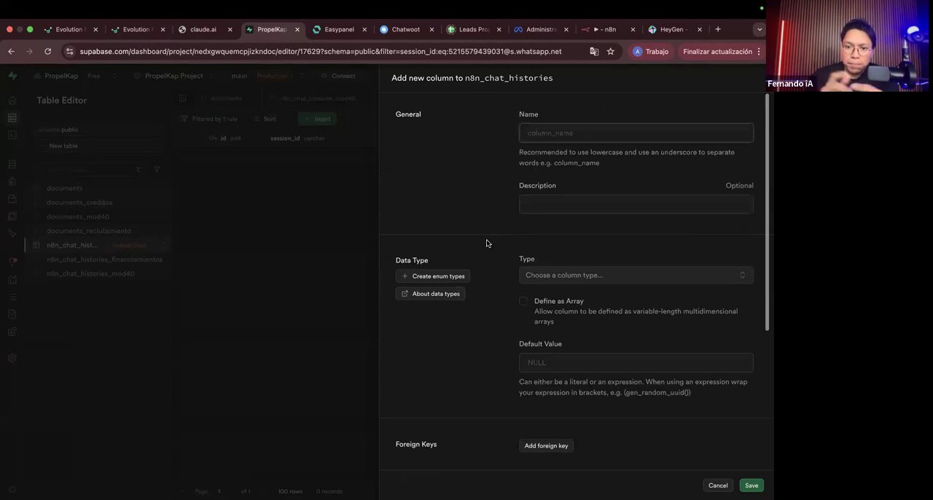
key(Caps_Lock)
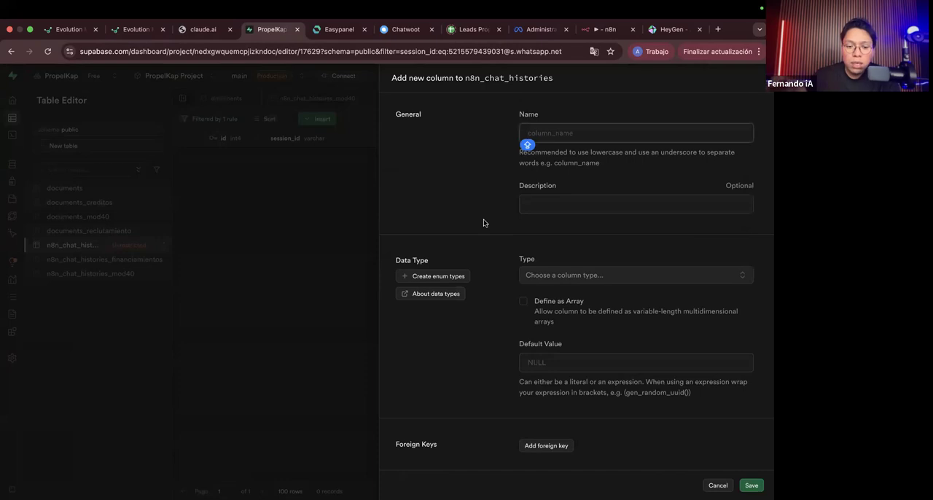
key(Caps_Lock)
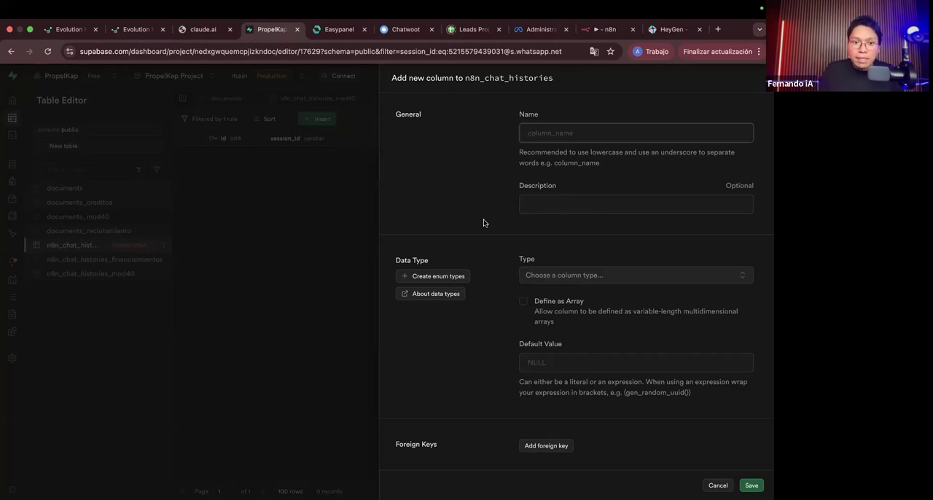
click(350, 218)
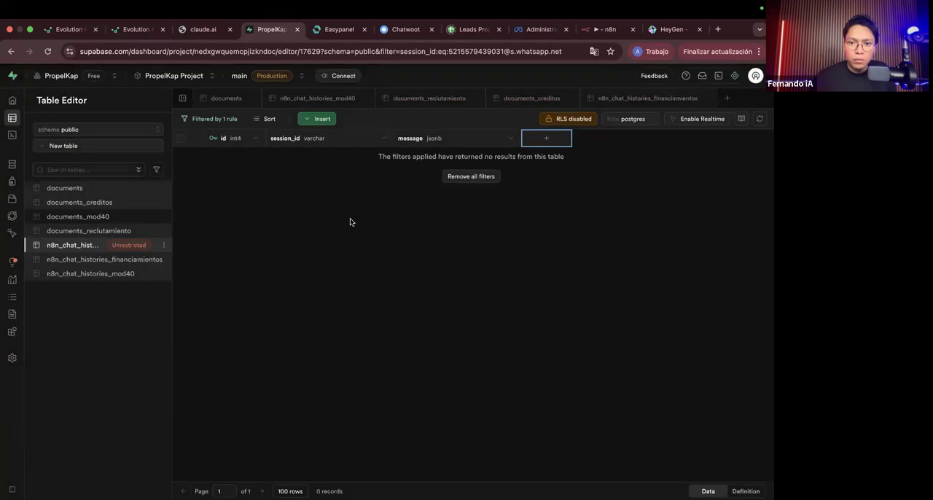
Step: Switch back to n8n and read the help description for the memory node's Table Name
key(ctrl+Left)
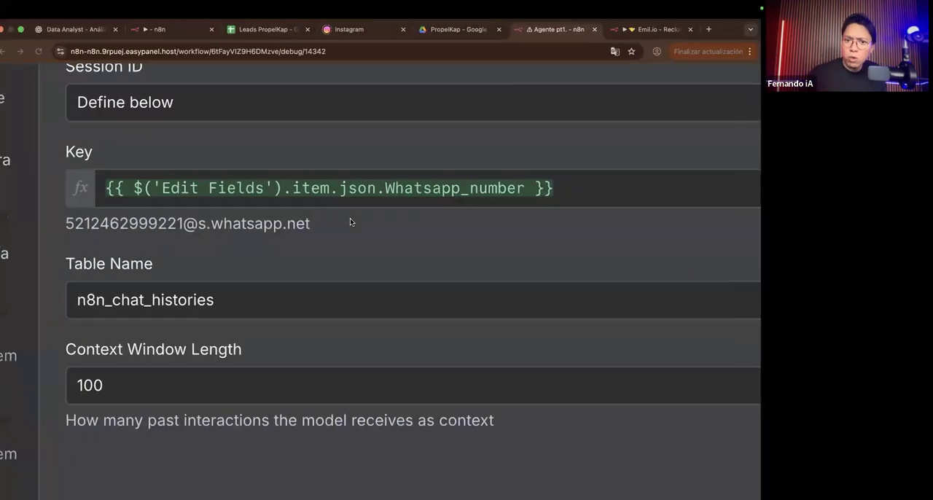
scroll(347, 241, down, 5)
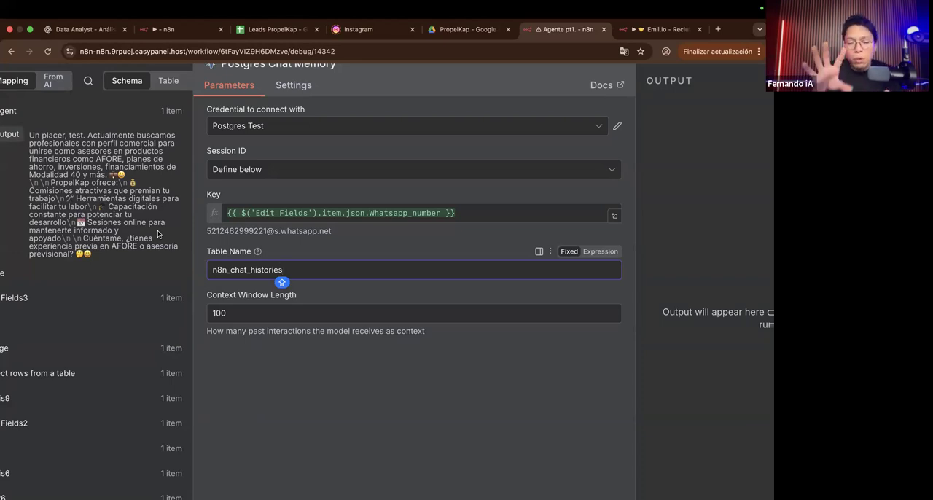
scroll(158, 234, down, 3)
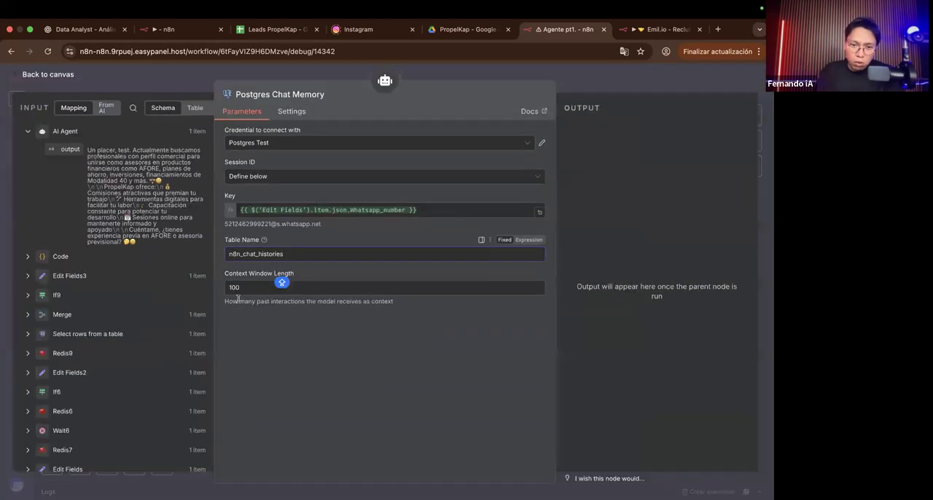
scroll(264, 272, up, 3)
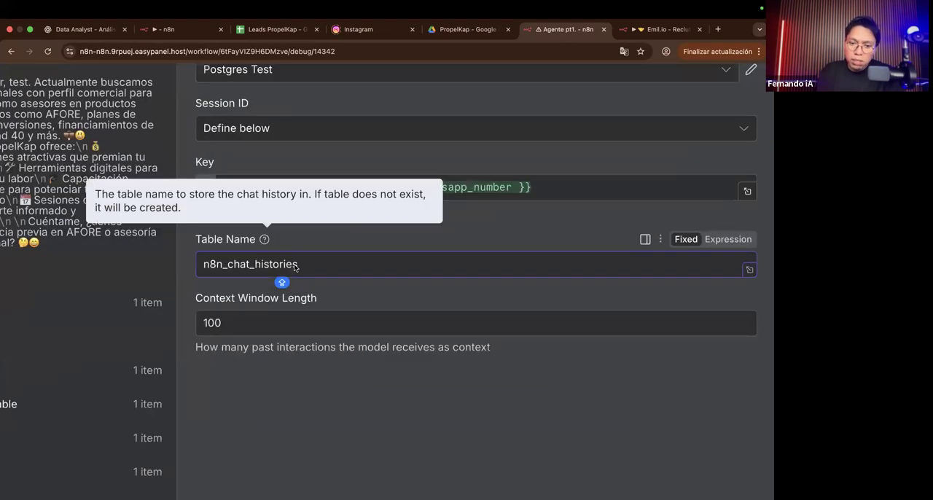
scroll(295, 266, down, 3)
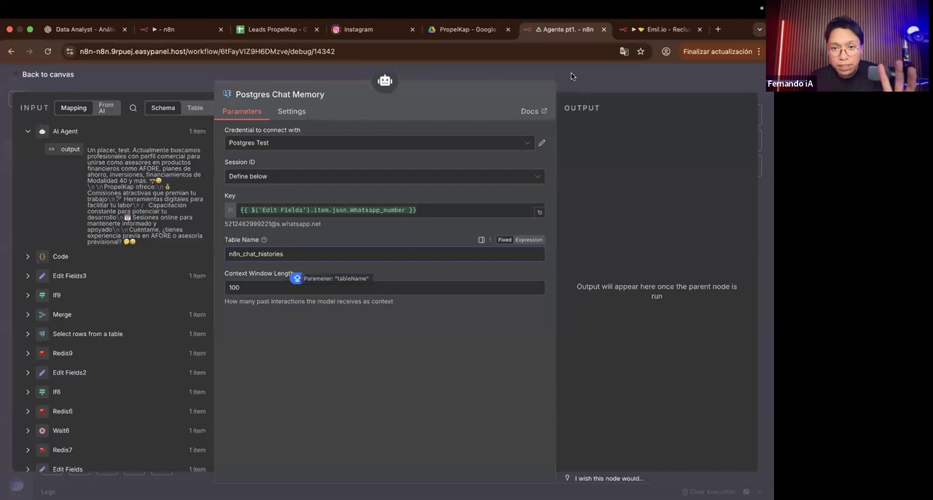
Step: Add a Supabase Vector Store tool to the AI Agent and position its node on the canvas below the agent
click(571, 72)
scroll(253, 344, up, 3)
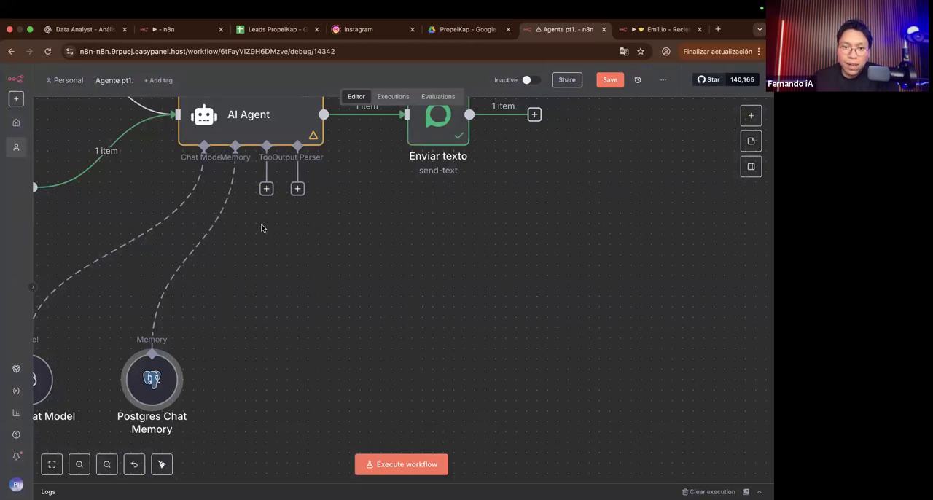
click(267, 189)
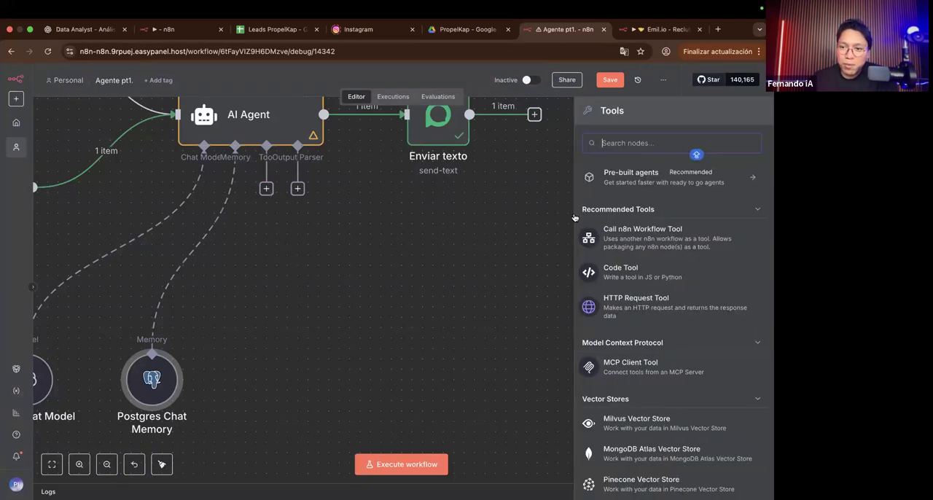
text(su)
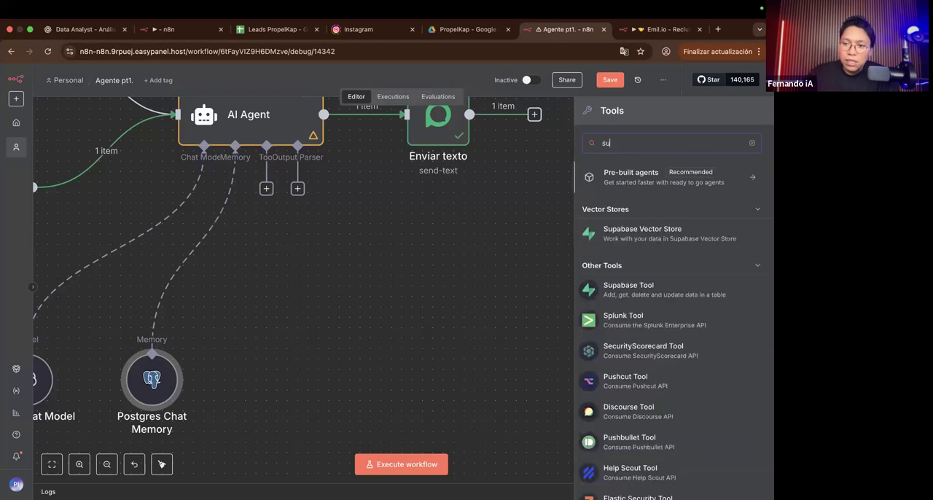
click(602, 240)
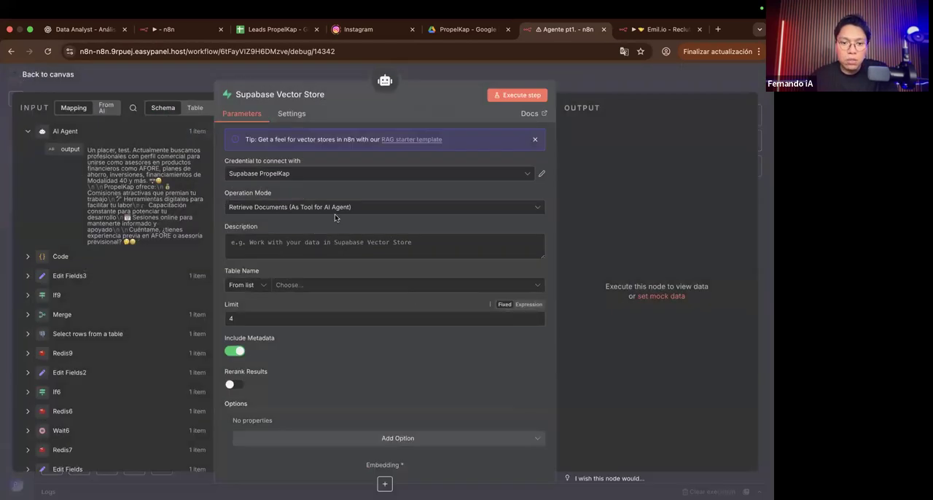
key(Escape)
drag(321, 332, 290, 346)
scroll(289, 346, up, 5)
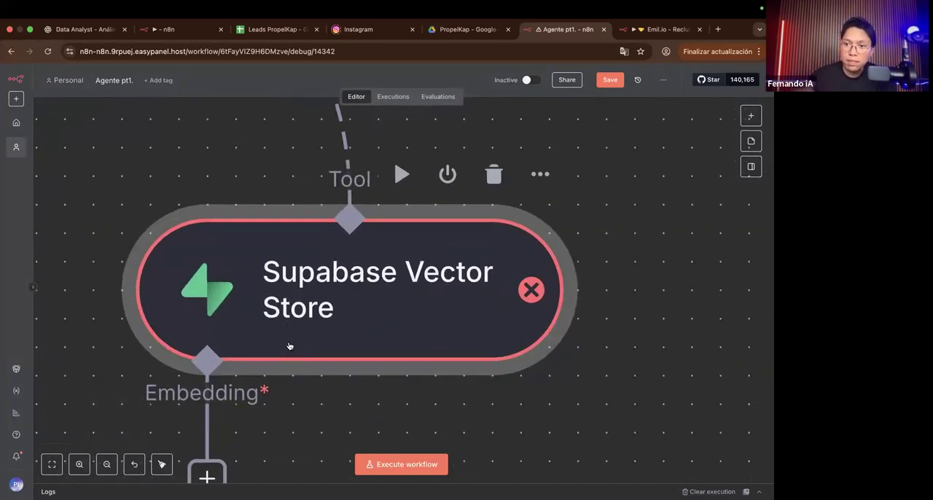
Step: Attach an Embeddings OpenAI node to the Supabase Vector Store's embedding input and position it below the vector store
scroll(289, 346, down, 3)
scroll(289, 346, down, 3)
drag(271, 339, 235, 430)
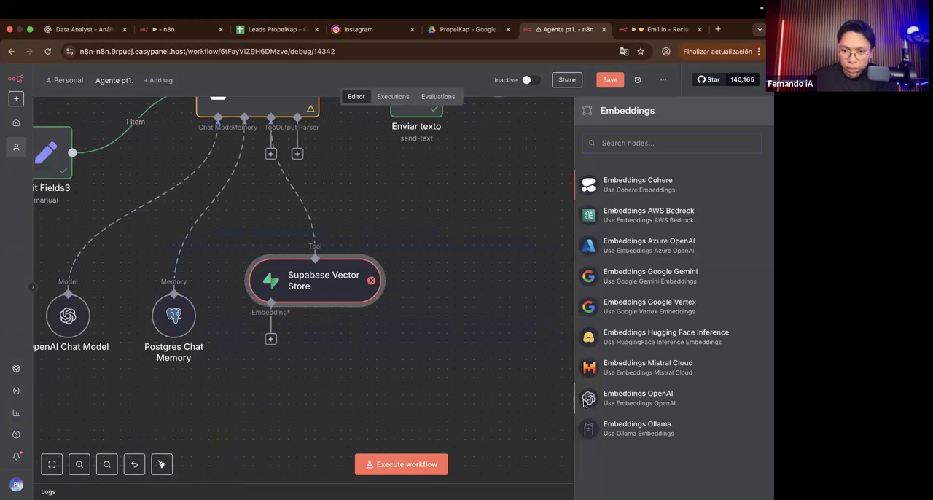
click(586, 398)
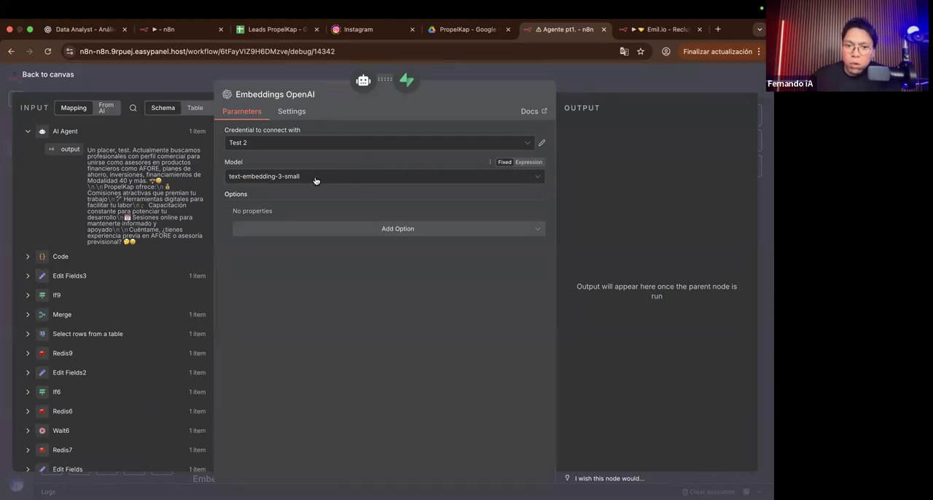
click(553, 74)
scroll(283, 382, down, 1)
drag(243, 389, 267, 352)
Step: Review the Embeddings OpenAI node's model choice and the additional options it offers, and return to the canvas
double_click(267, 353)
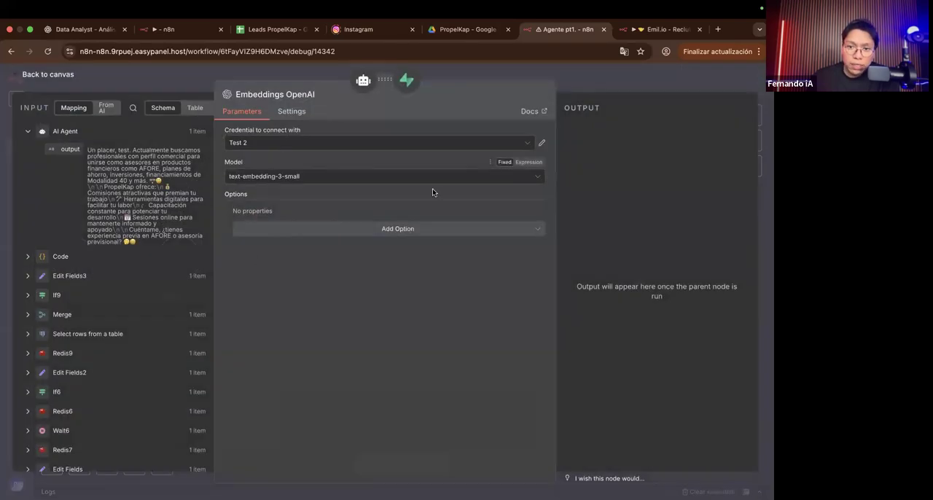
click(388, 180)
click(303, 243)
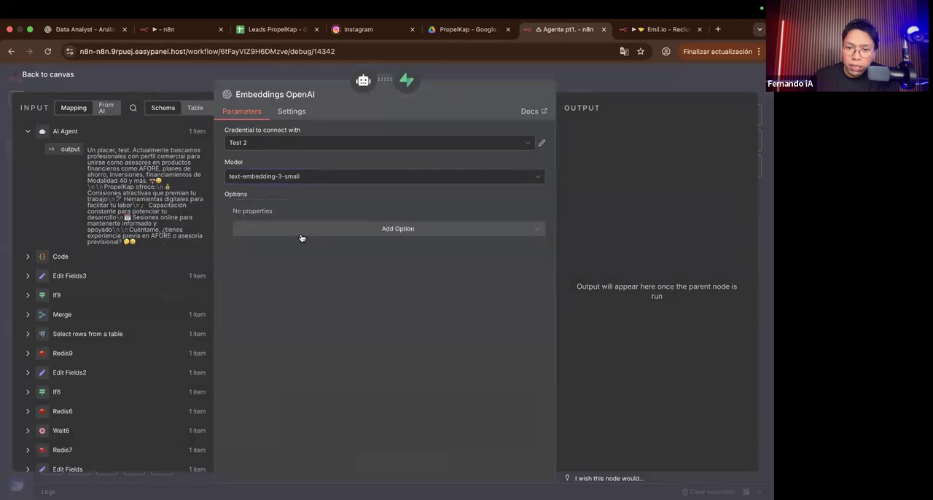
click(301, 237)
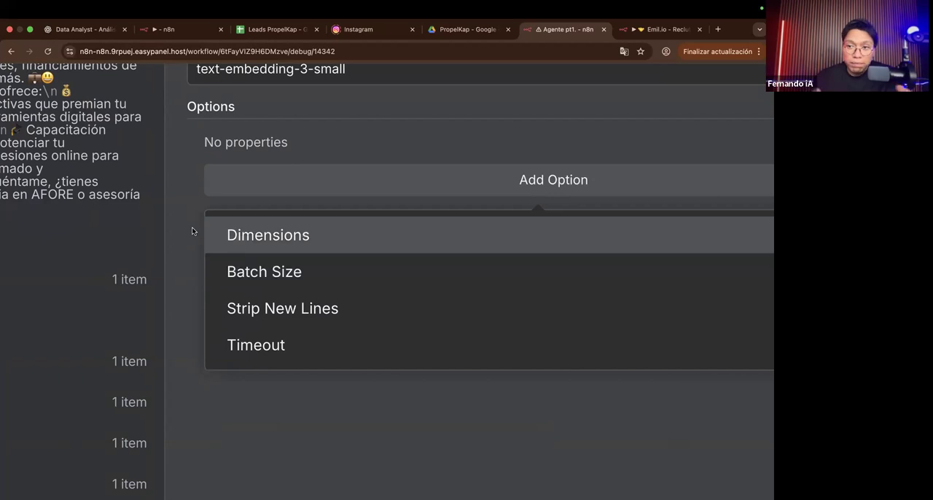
click(192, 228)
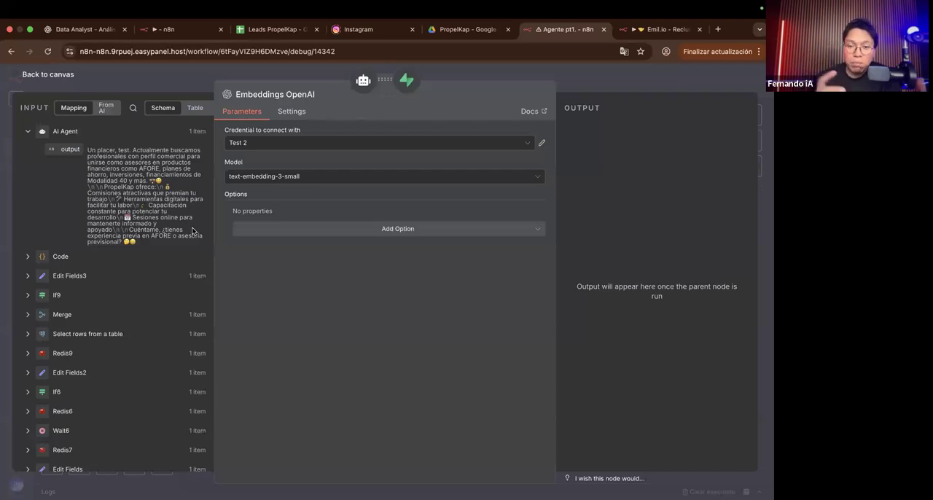
click(578, 83)
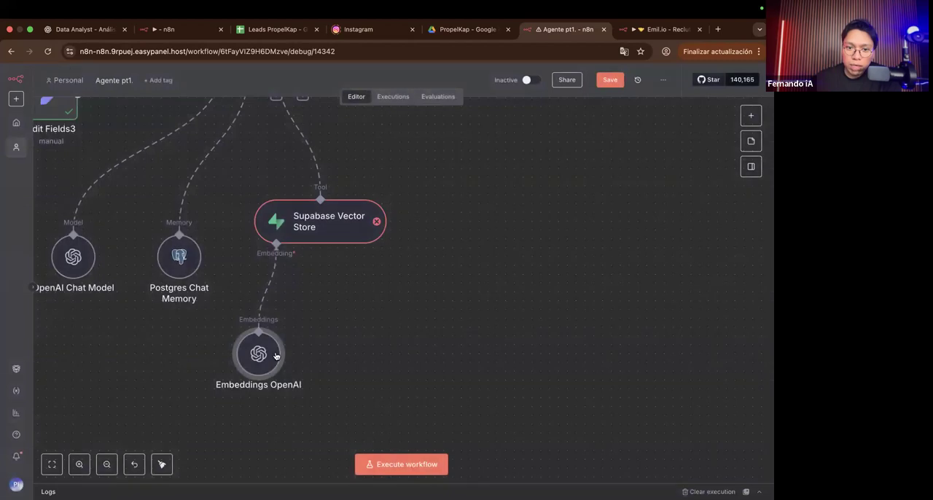
Step: Move the Supabase Vector Store node closer to its embeddings node and open its parameters at the empty Description
drag(318, 215, 315, 248)
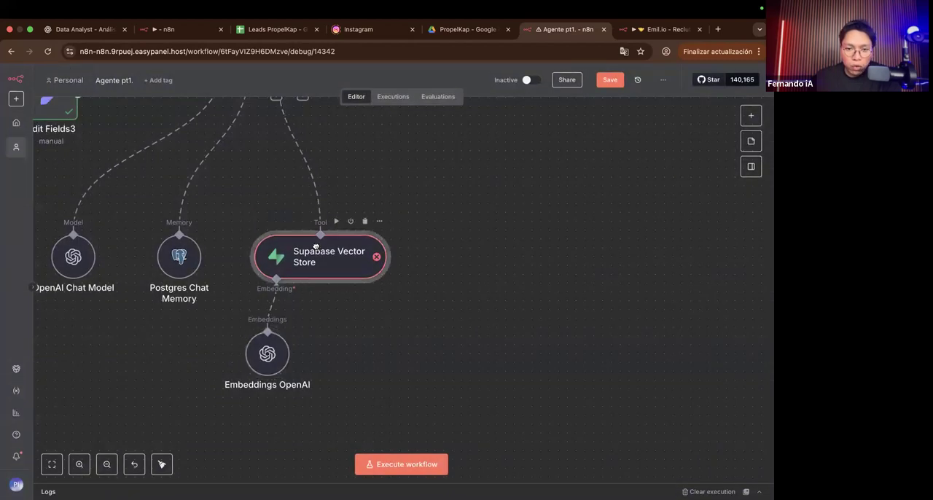
double_click(314, 247)
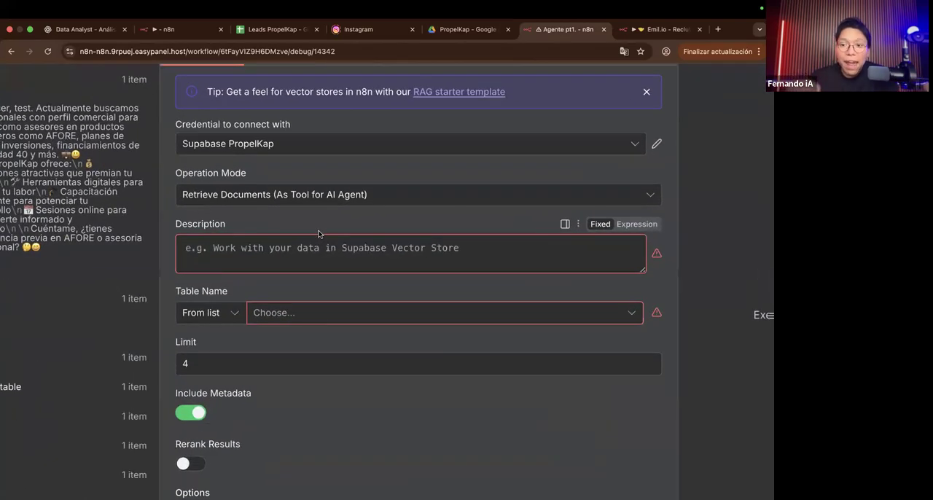
click(309, 253)
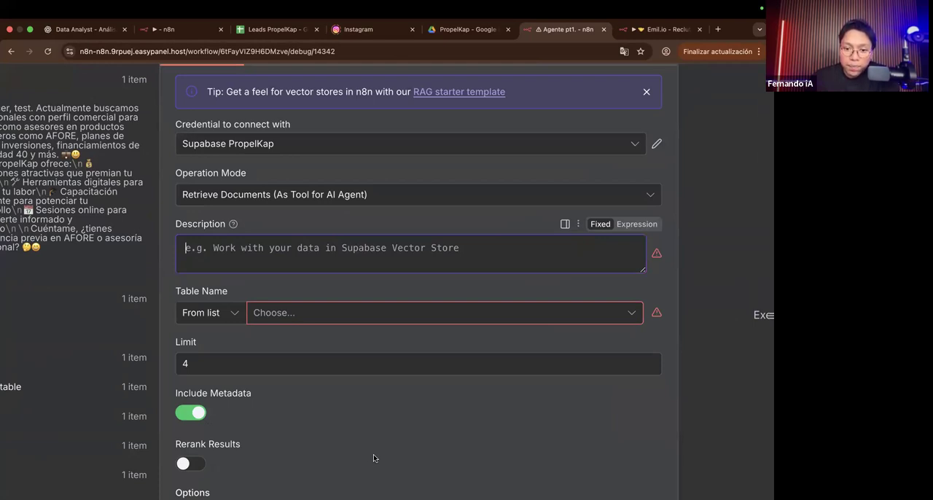
scroll(384, 304, down, 5)
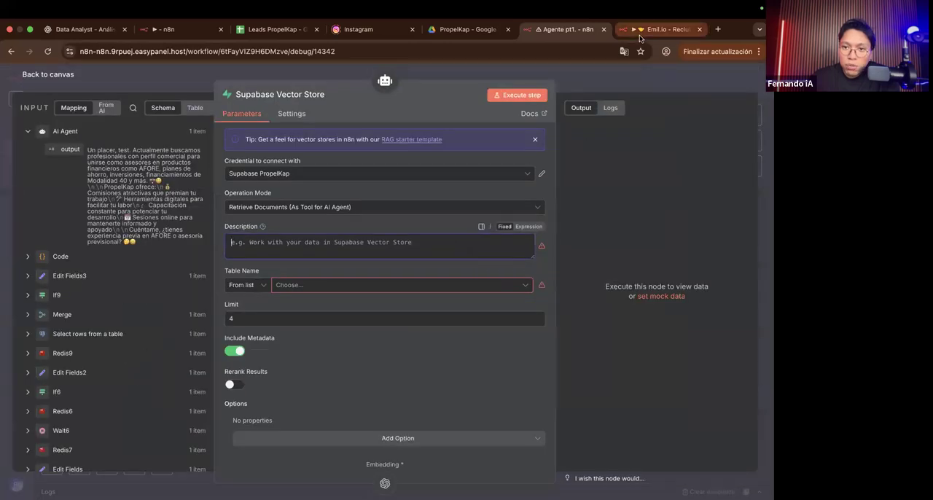
Step: Switch to the Emil.io - Reclutamiento workflow and open the Supabase Vector Store node connected to its AI Agent
click(639, 35)
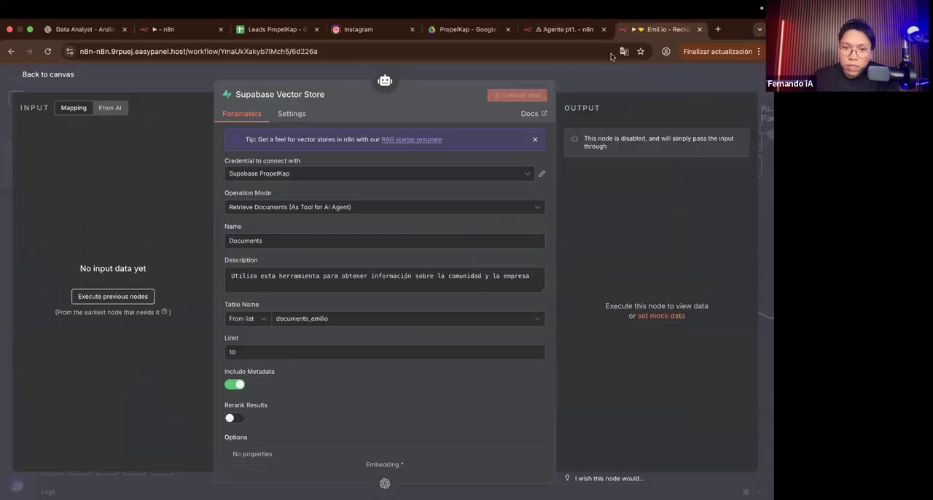
click(188, 81)
scroll(396, 270, down, 5)
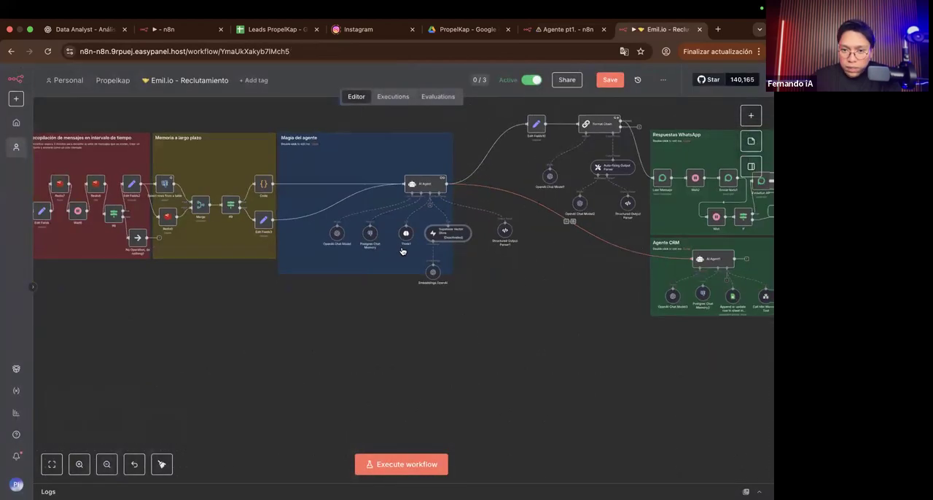
scroll(396, 269, up, 5)
double_click(445, 241)
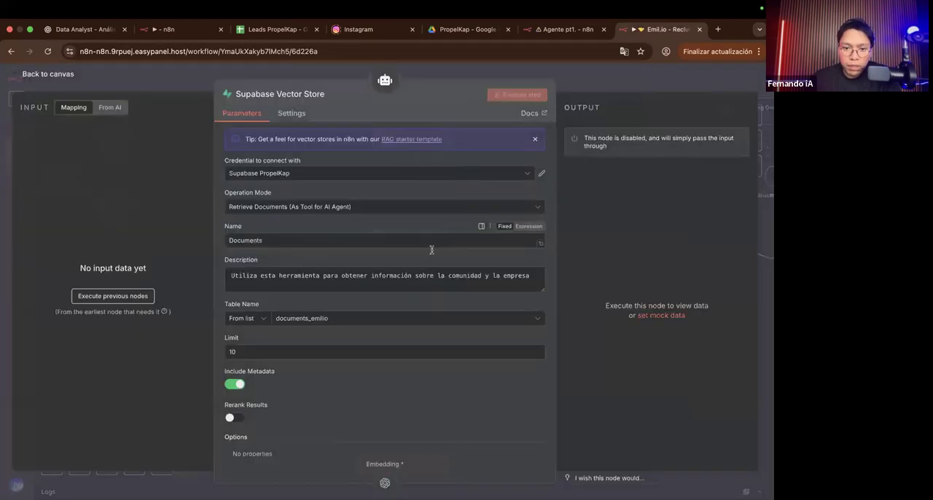
Step: Examine the reference vector store's name, description, table name and limit settings, and return to the canvas
scroll(429, 298, up, 2)
scroll(429, 298, up, 3)
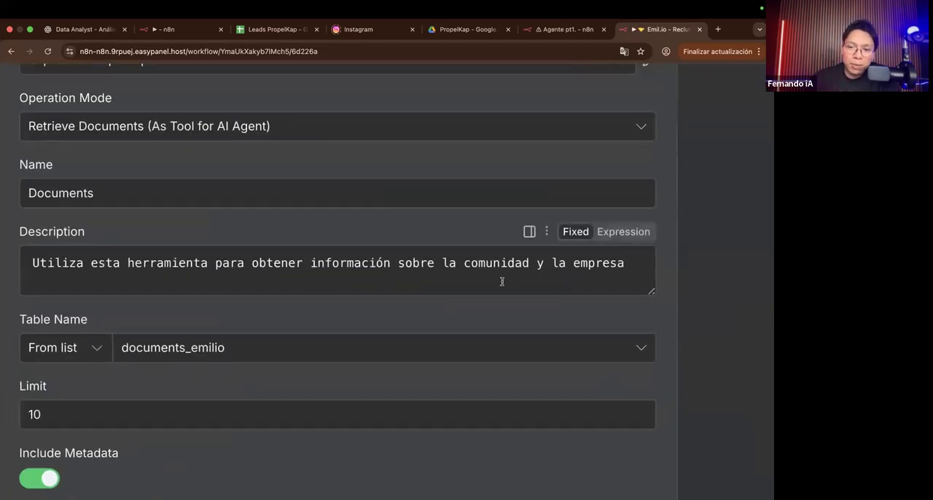
scroll(502, 271, right, 2)
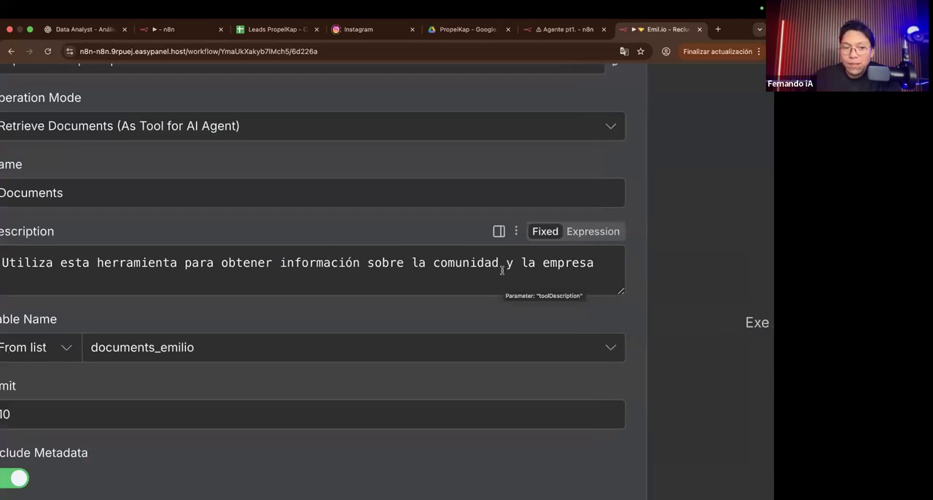
ctrl+scroll(500, 270, down, 3)
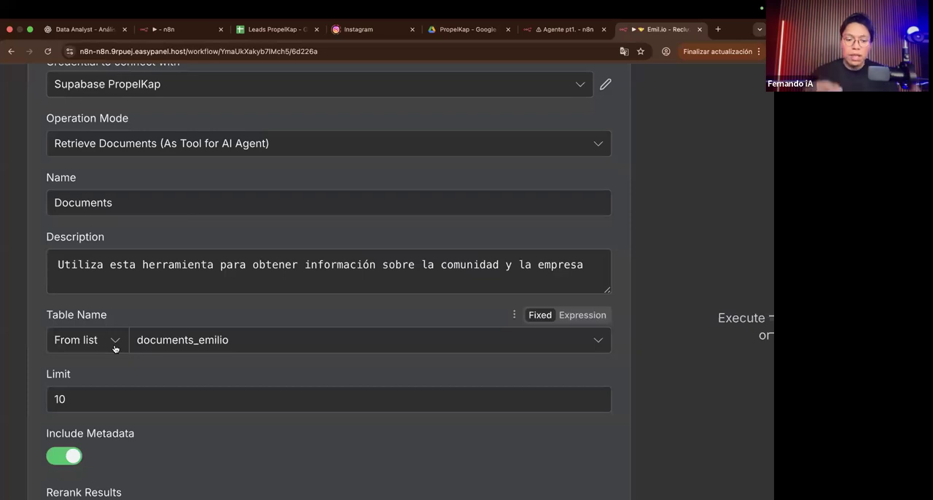
scroll(115, 349, down, 2)
scroll(97, 323, down, 5)
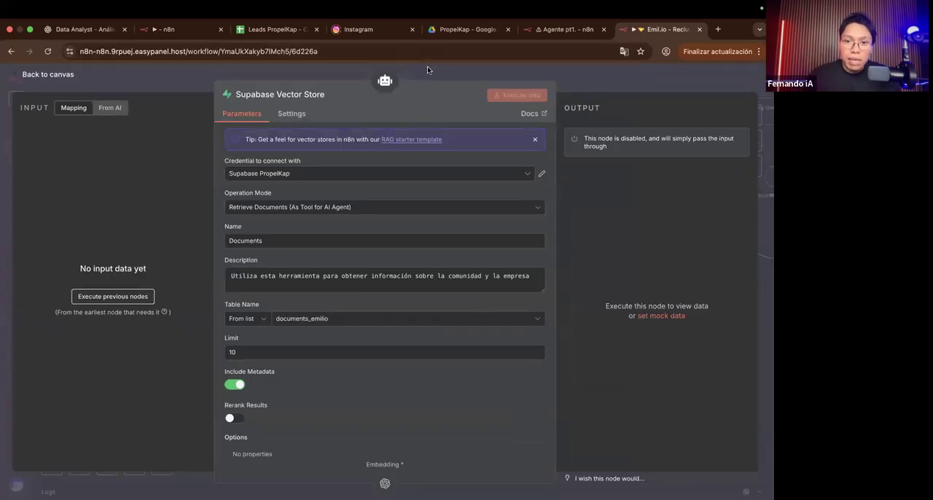
click(427, 66)
Step: Examine how the model, memory, tool, embeddings and output parser nodes connect to the AI Agent in the Magia del agente section
scroll(368, 184, right, 1)
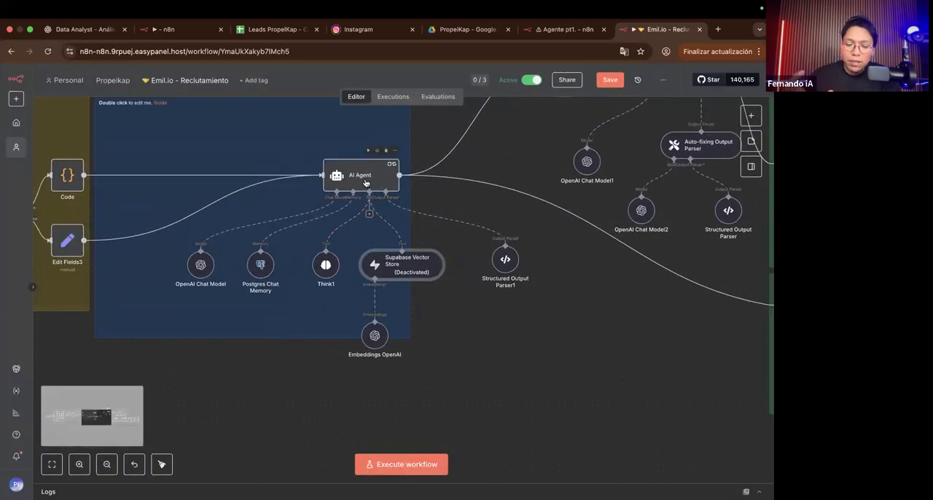
scroll(366, 182, left, 2)
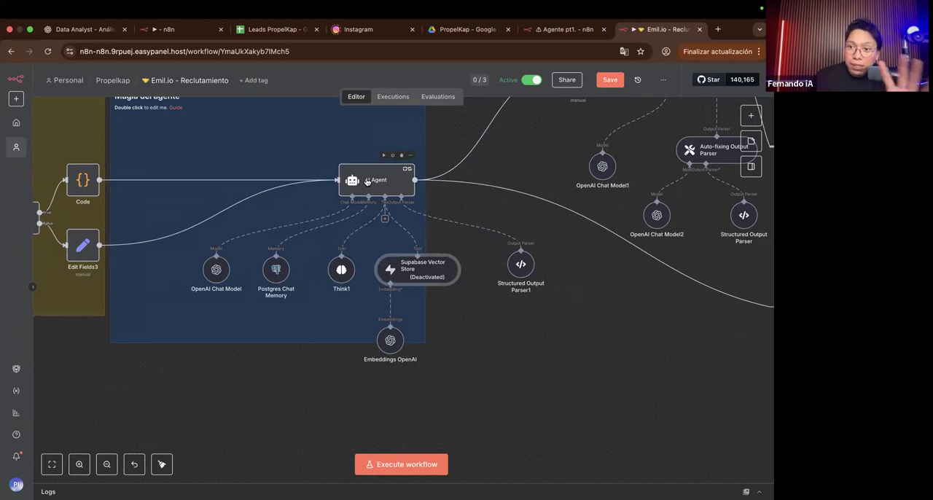
scroll(367, 182, left, 5)
scroll(366, 182, up, 2)
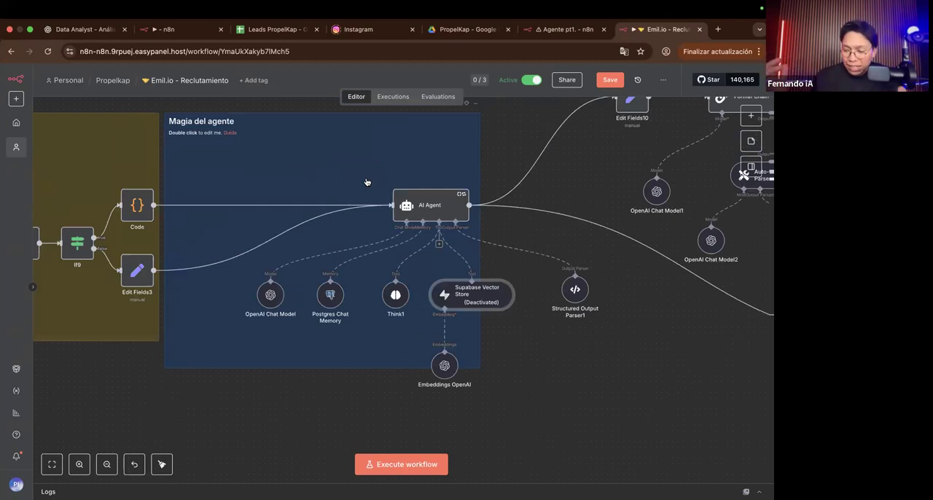
scroll(428, 266, right, 5)
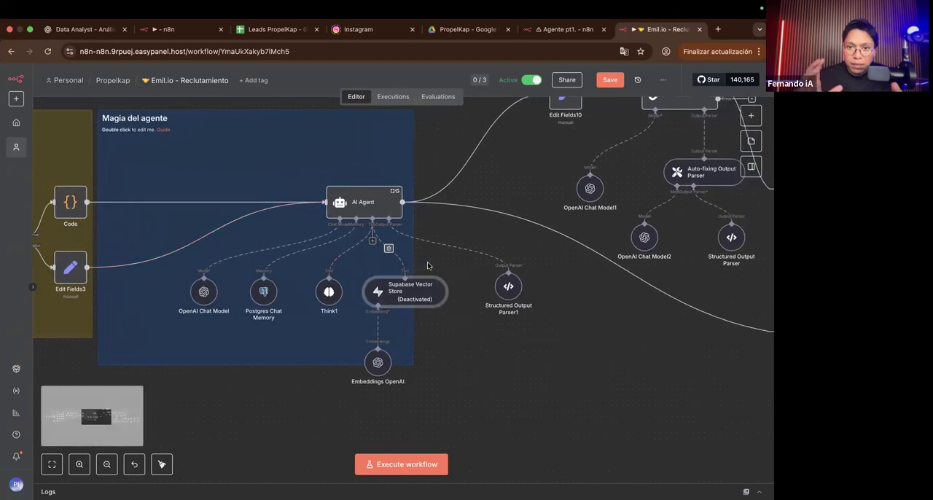
mouse_move(382, 348)
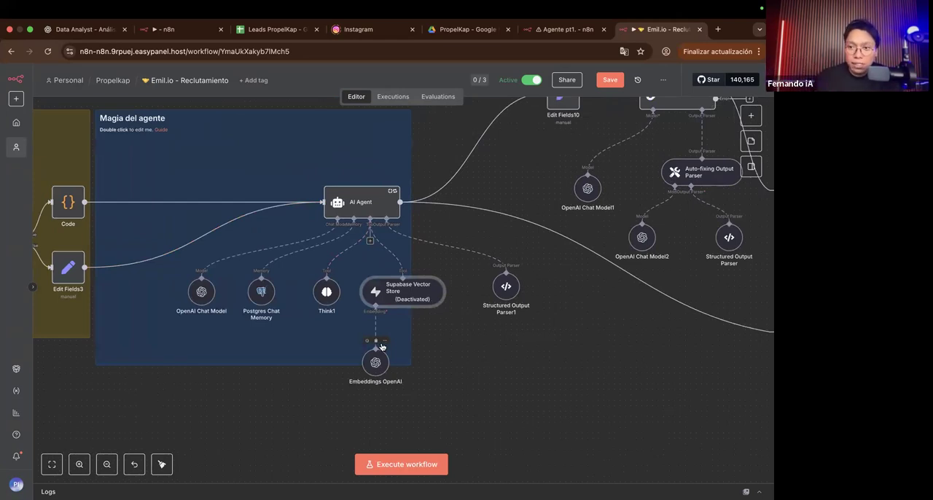
scroll(379, 309, up, 5)
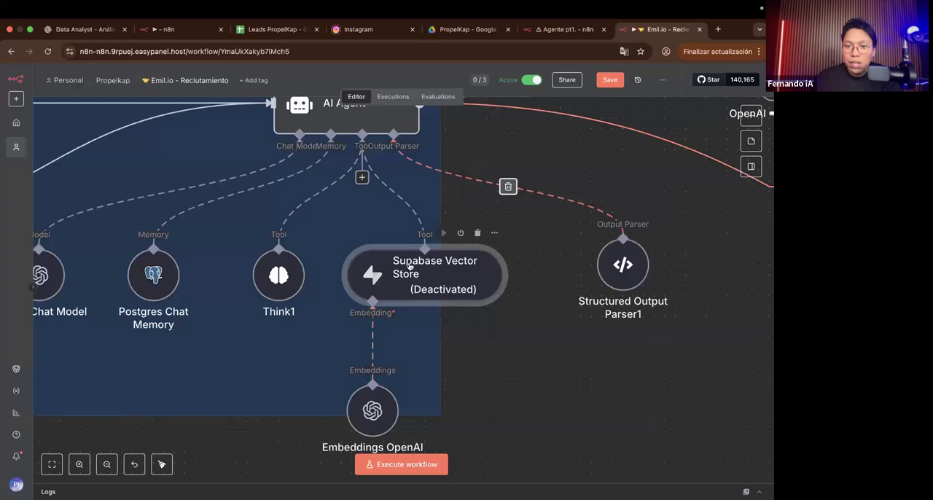
Step: Switch back to the Agente pt1. workflow and reposition the Supabase Vector Store and Embeddings OpenAI nodes below the AI Agent
click(565, 29)
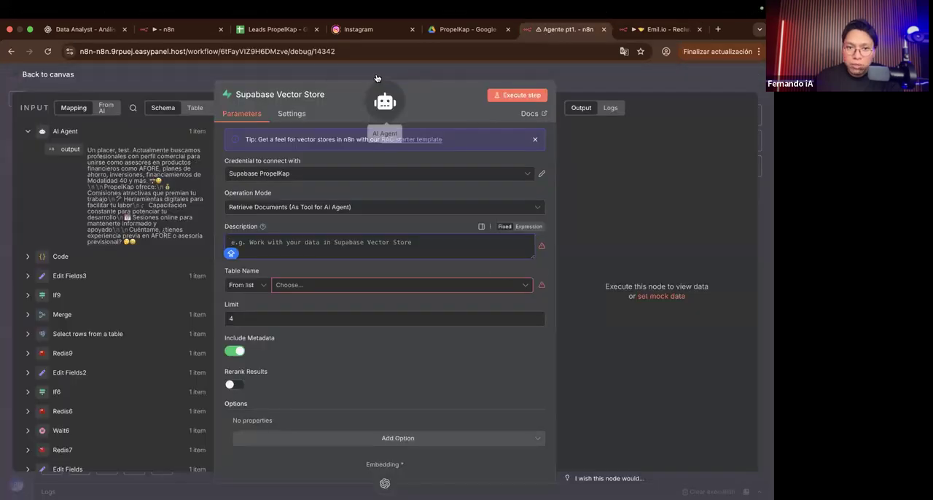
key(Escape)
scroll(347, 251, down, 3)
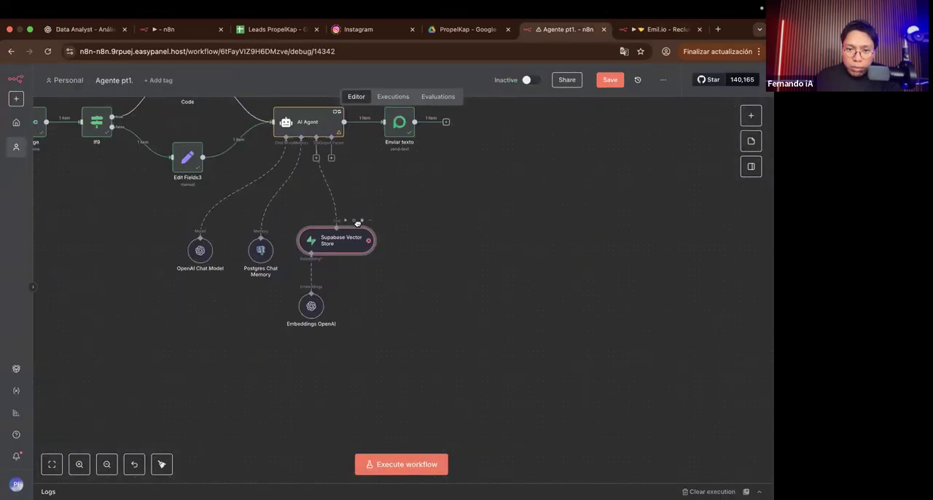
double_click(357, 223)
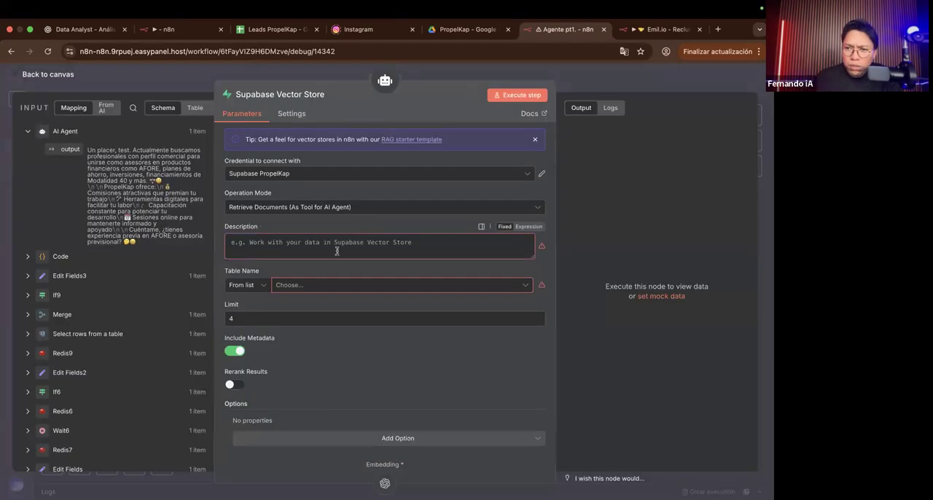
click(573, 84)
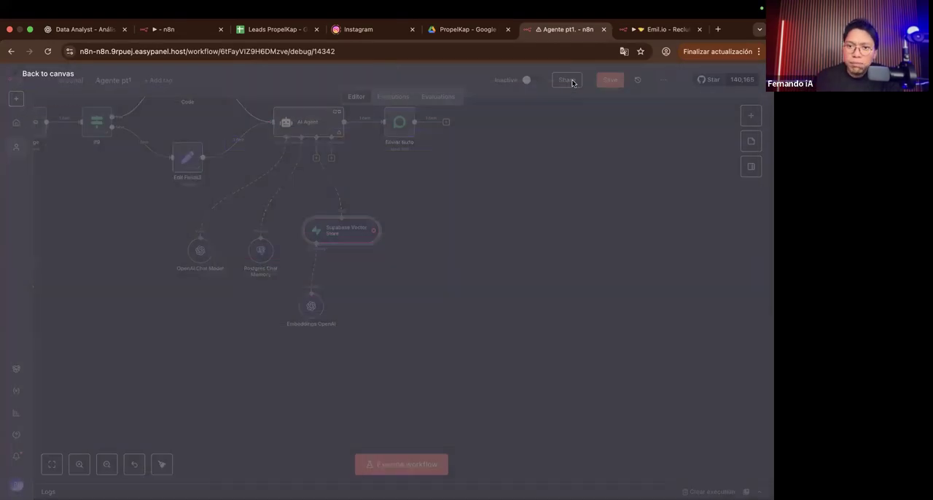
drag(344, 241, 335, 272)
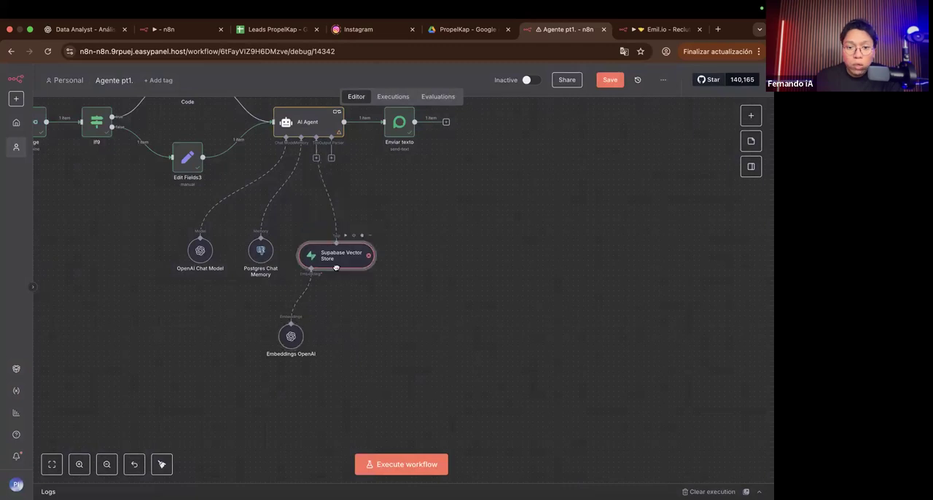
Step: Duplicate the Supabase Vector Store node, place the copy beside the original and connect it to the AI Agent's Tool input
click(316, 158)
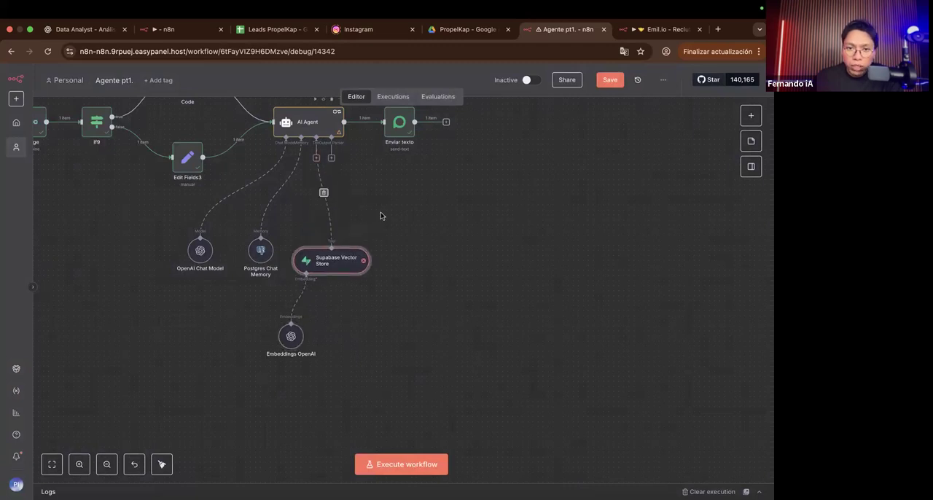
click(420, 278)
key(super+v)
drag(356, 278, 407, 263)
drag(316, 158, 435, 244)
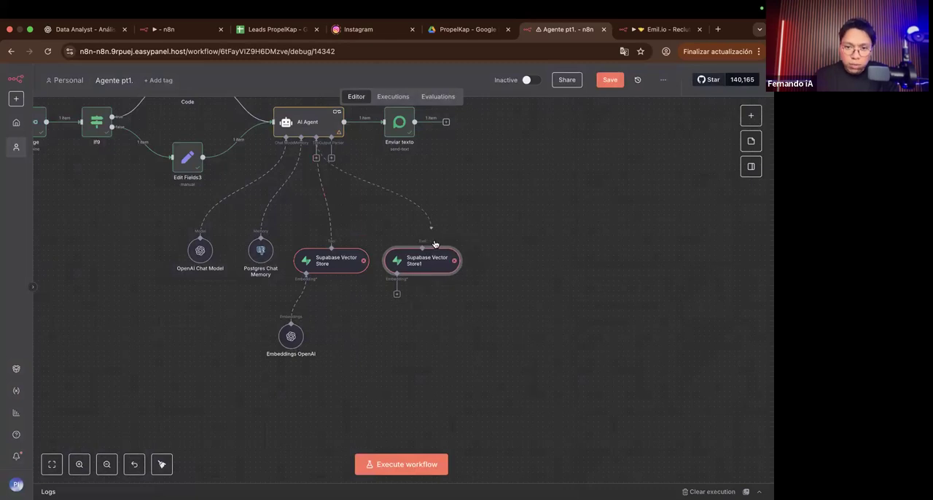
Step: Examine the connections between the AI Agent and its two Supabase Vector Store tools
scroll(397, 268, up, 3)
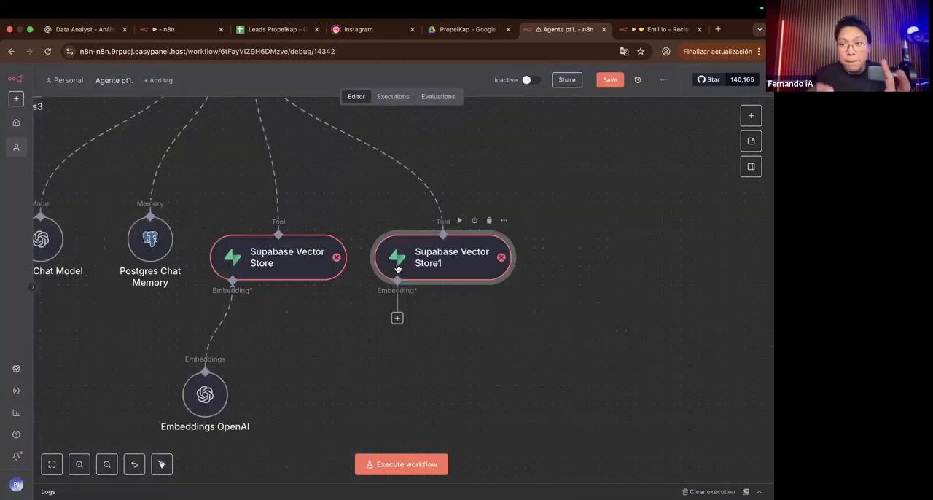
scroll(393, 291, up, 3)
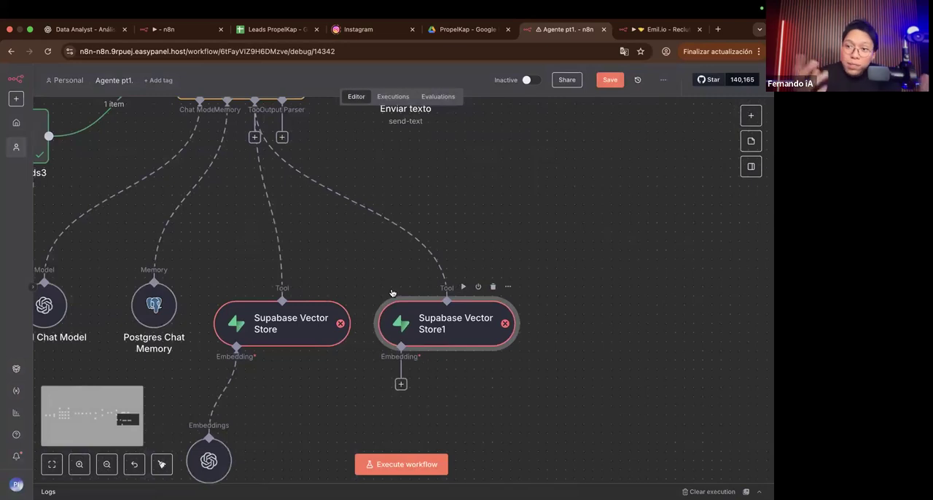
scroll(391, 292, up, 5)
click(303, 237)
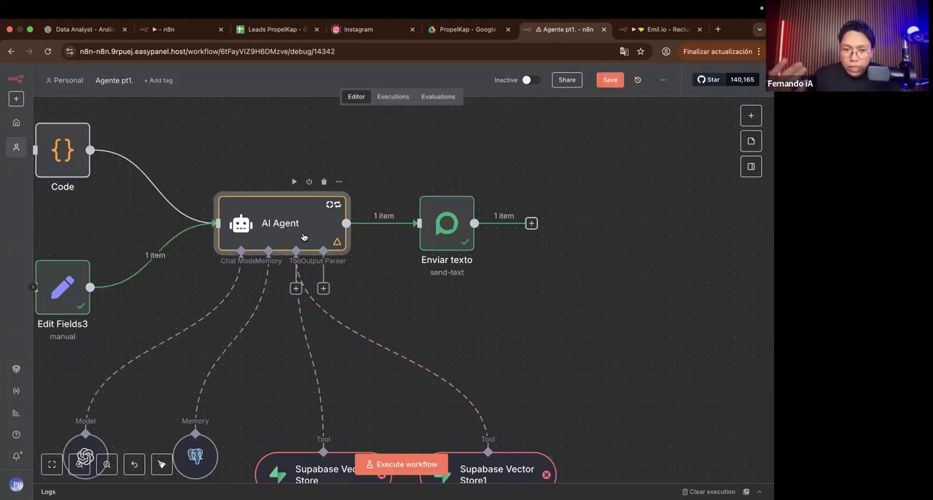
scroll(303, 237, down, 3)
scroll(304, 239, down, 1)
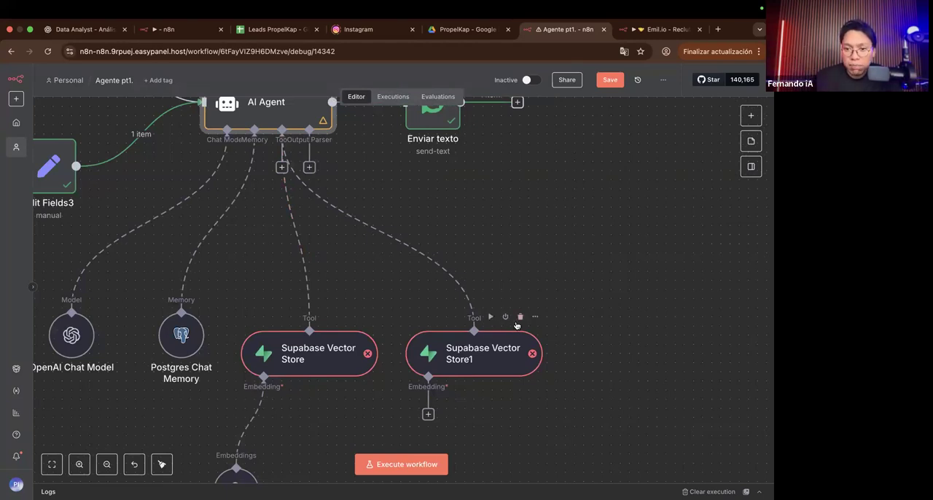
Step: Delete the duplicate Supabase Vector Store1 node and open the settings of the original Supabase Vector Store node
click(520, 317)
double_click(337, 357)
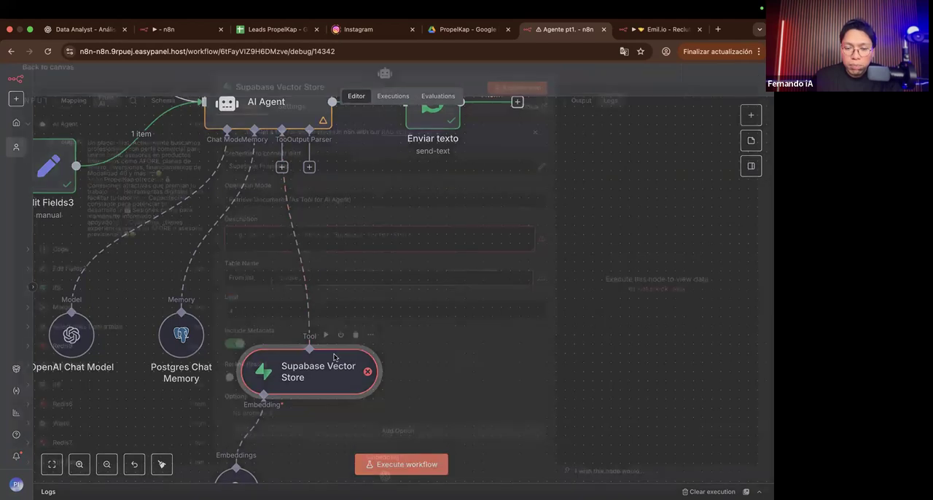
Step: Review the available Supabase tables, choose n8n_chat_histories_mod40 as the vector store's table and check the description of the Limit setting
click(301, 286)
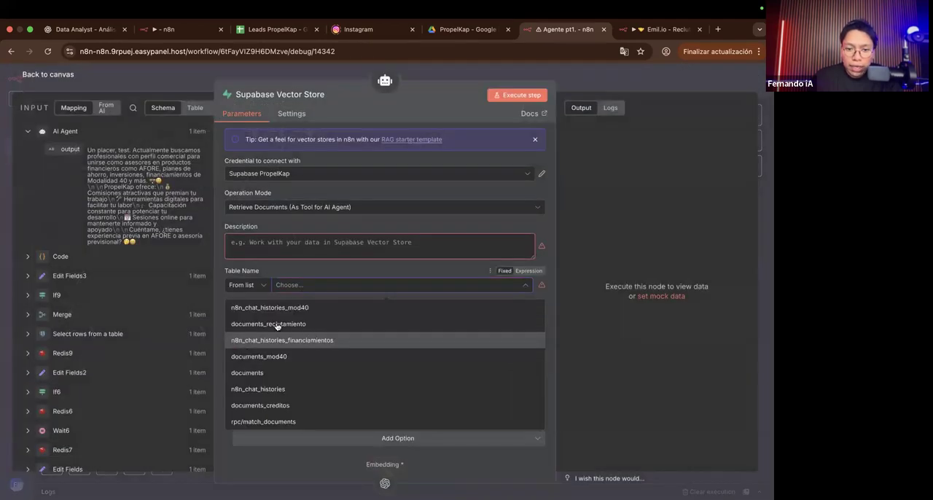
scroll(277, 326, up, 5)
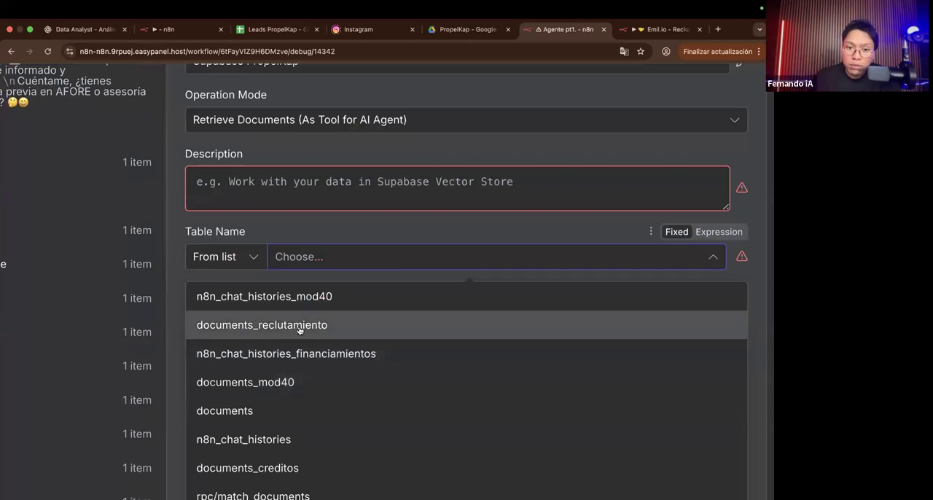
scroll(300, 330, down, 4)
scroll(299, 335, up, 5)
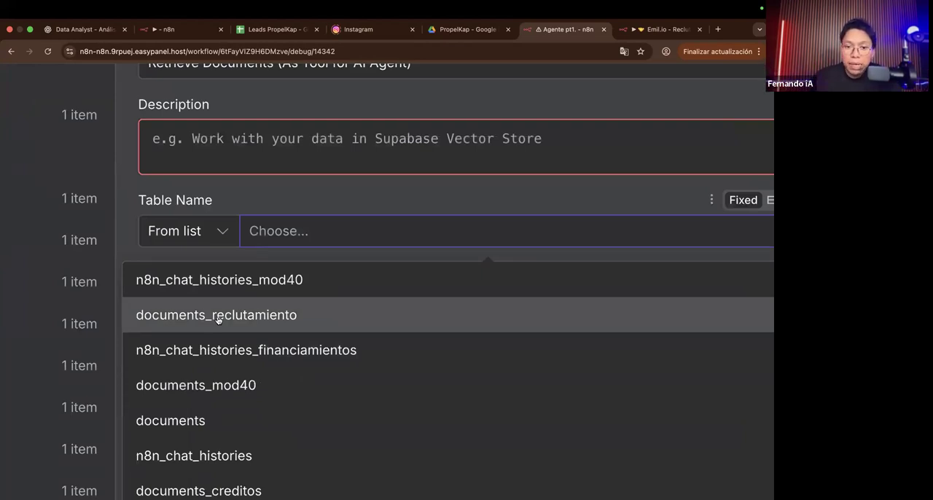
scroll(218, 319, down, 5)
scroll(286, 347, down, 1)
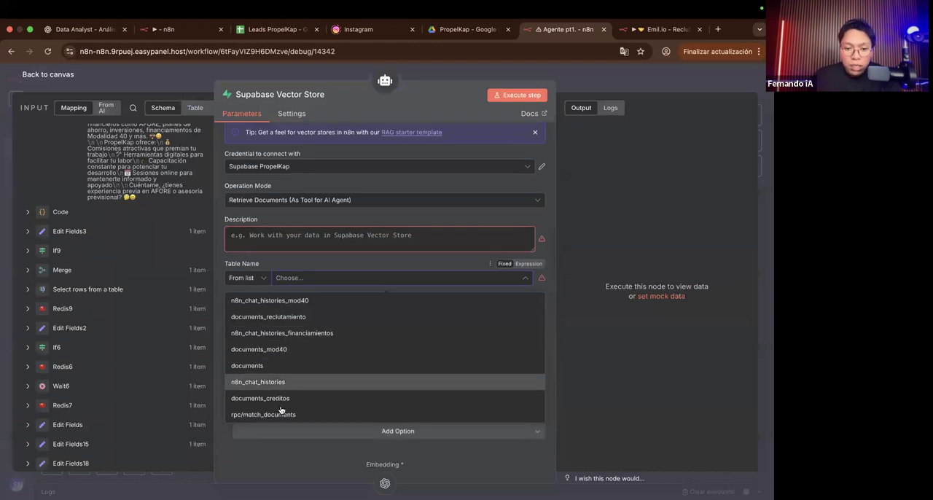
scroll(285, 415, up, 5)
scroll(253, 390, up, 3)
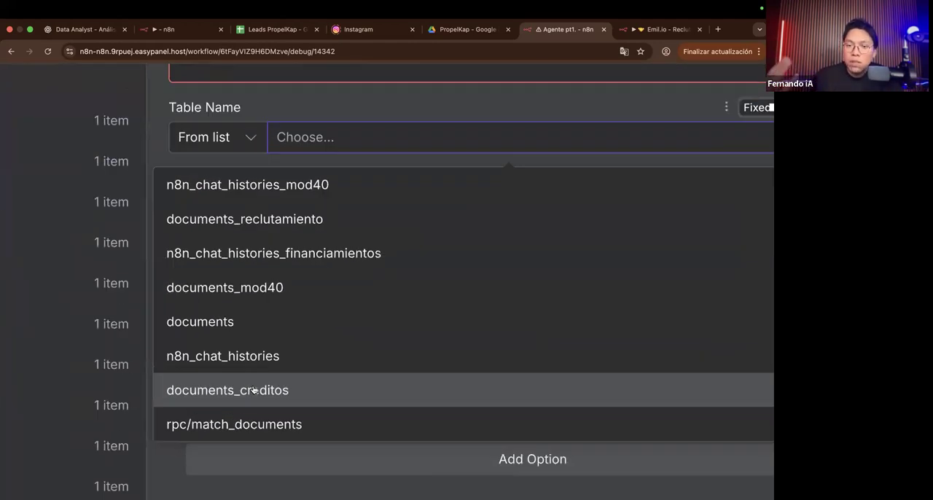
mouse_move(51, 482)
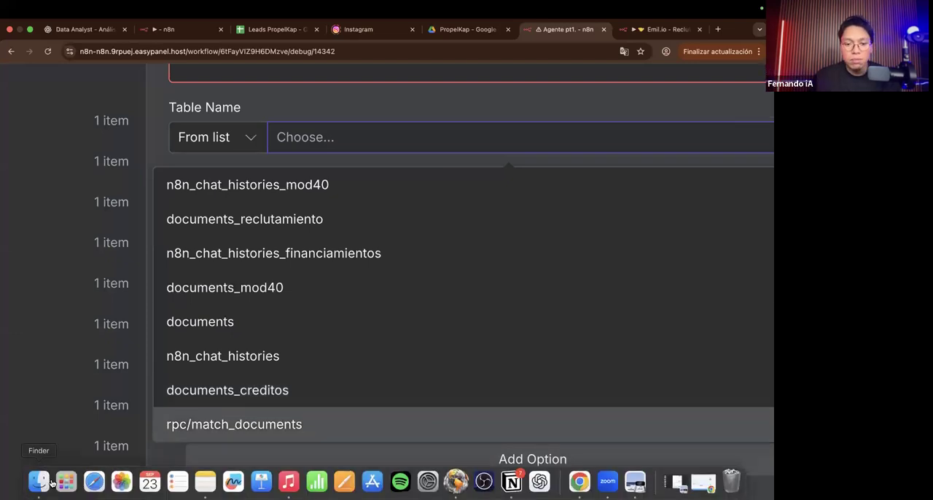
scroll(127, 358, down, 8)
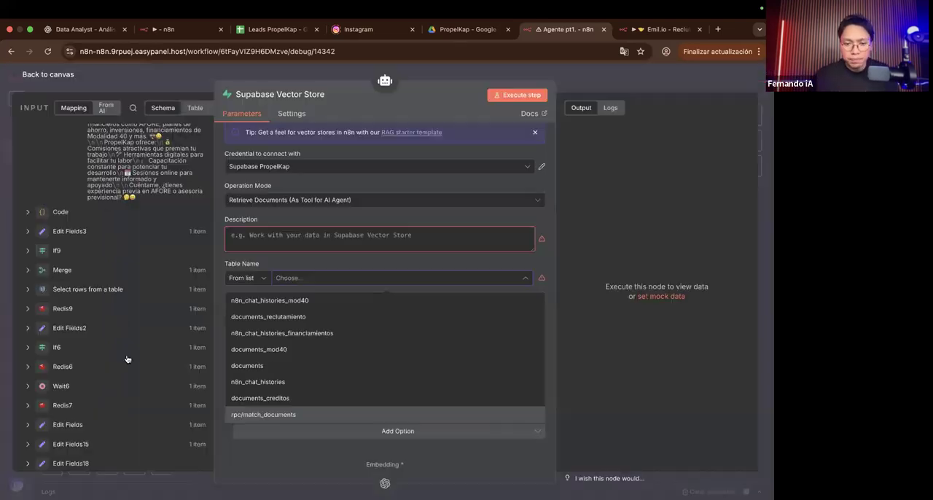
click(291, 303)
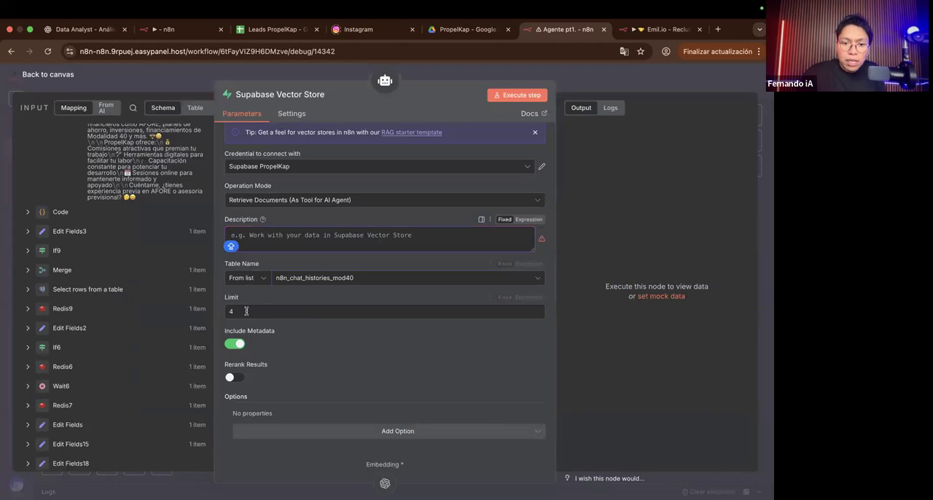
mouse_move(242, 298)
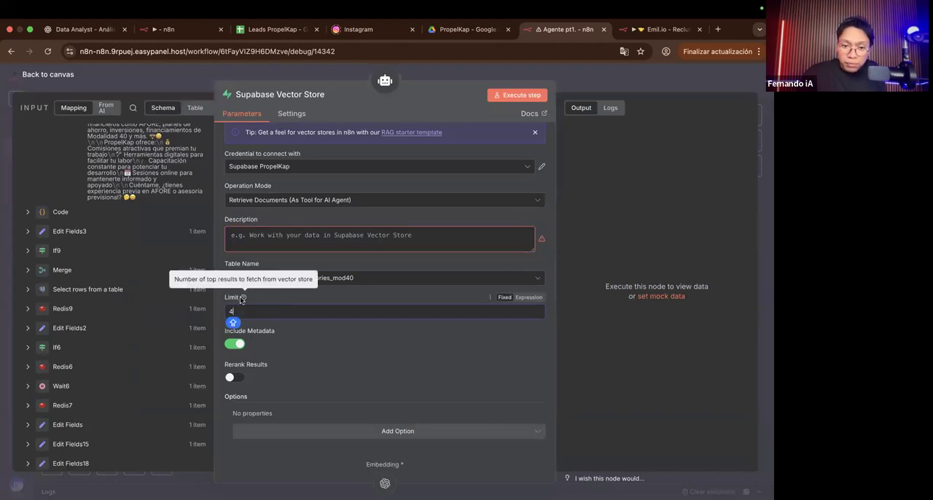
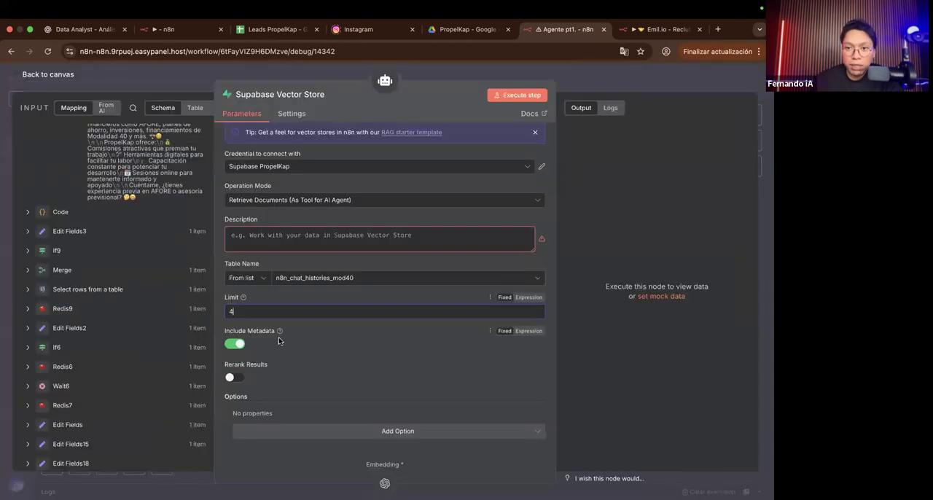
Step: Switch to the Supabase table editor and look through the n8n_chat_histories_mod40, documents_reclutamiento and documents_creditos tables
key(ctrl+Right)
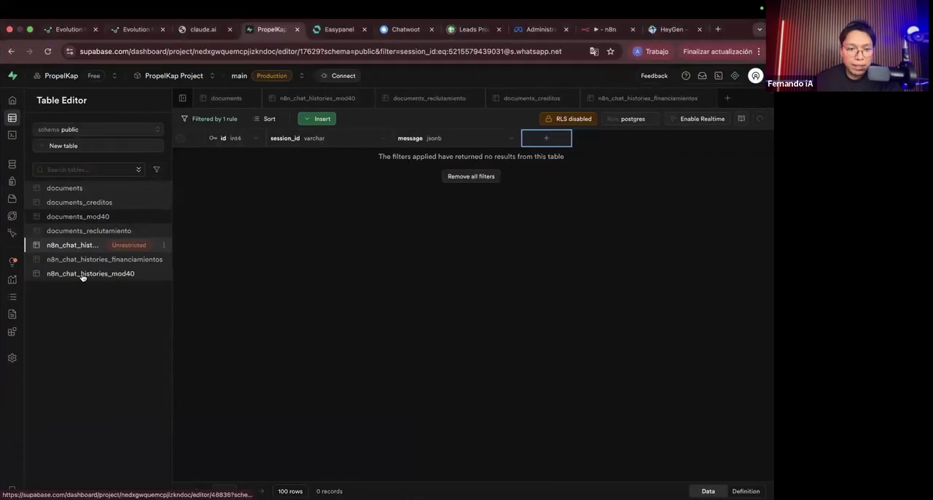
click(89, 273)
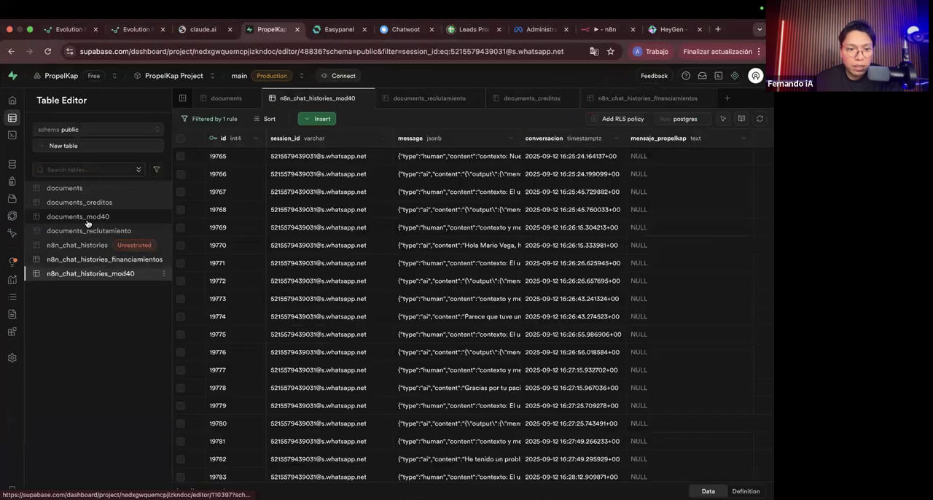
click(91, 231)
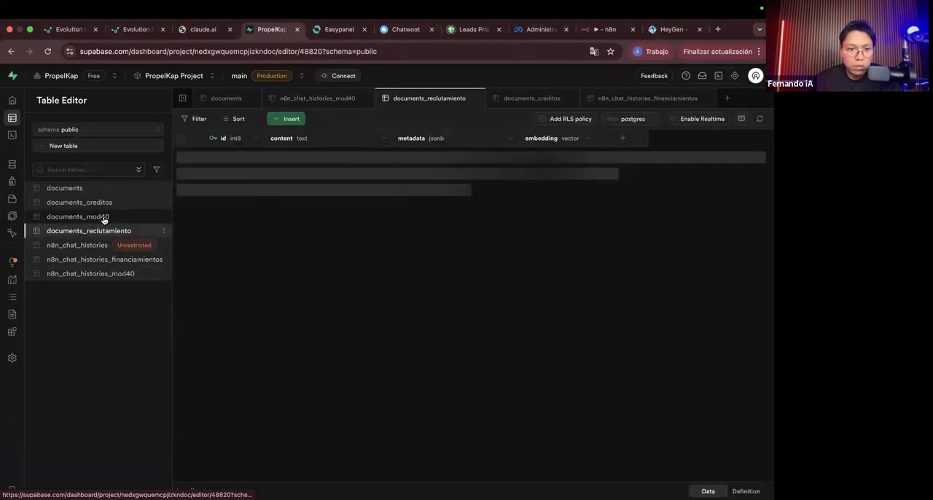
click(94, 203)
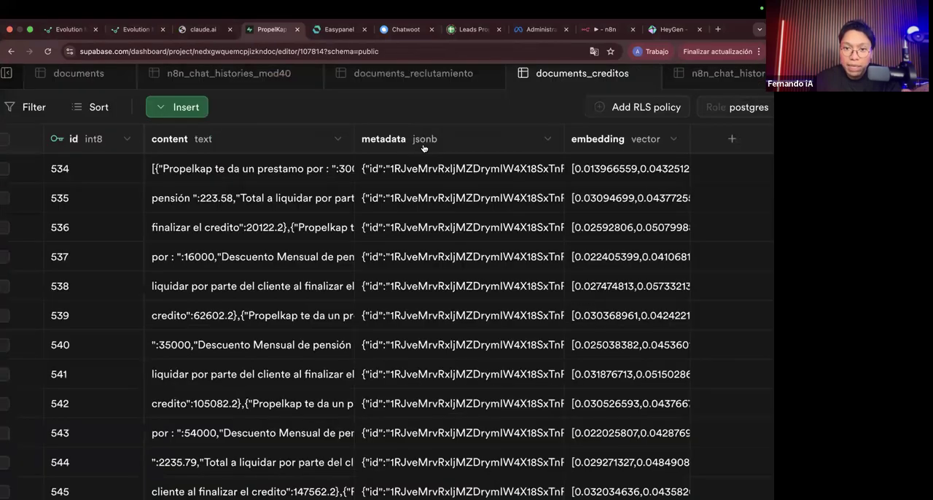
Step: Examine the metadata JSON of row 534 in documents_creditos, especially the nombre field and the to and from line fields
double_click(388, 181)
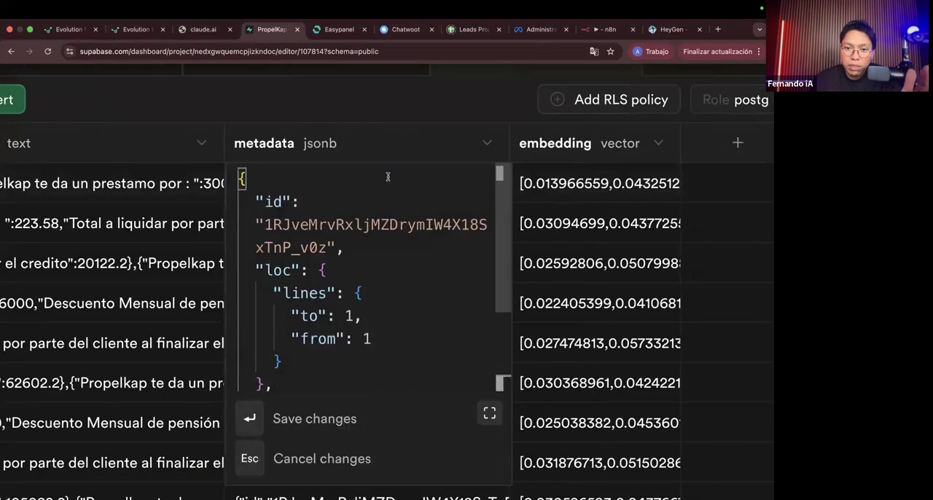
scroll(361, 321, down, 3)
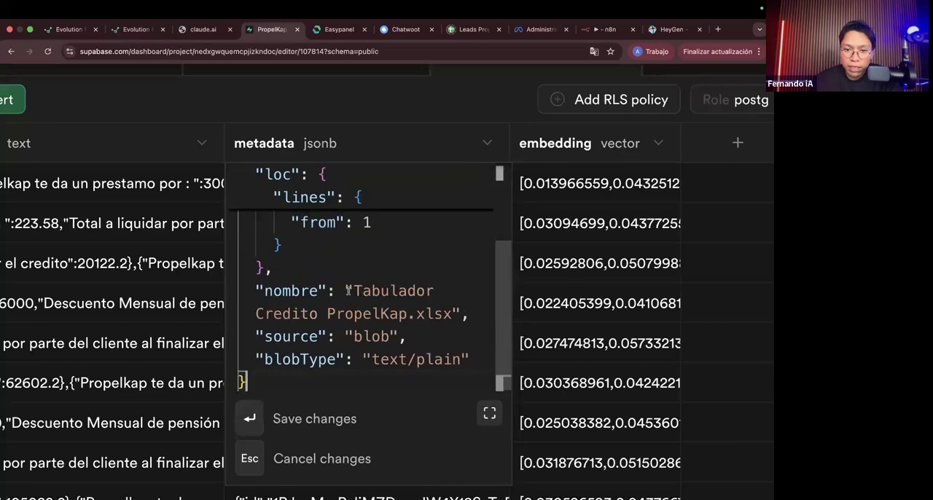
double_click(406, 293)
drag(405, 293, 403, 313)
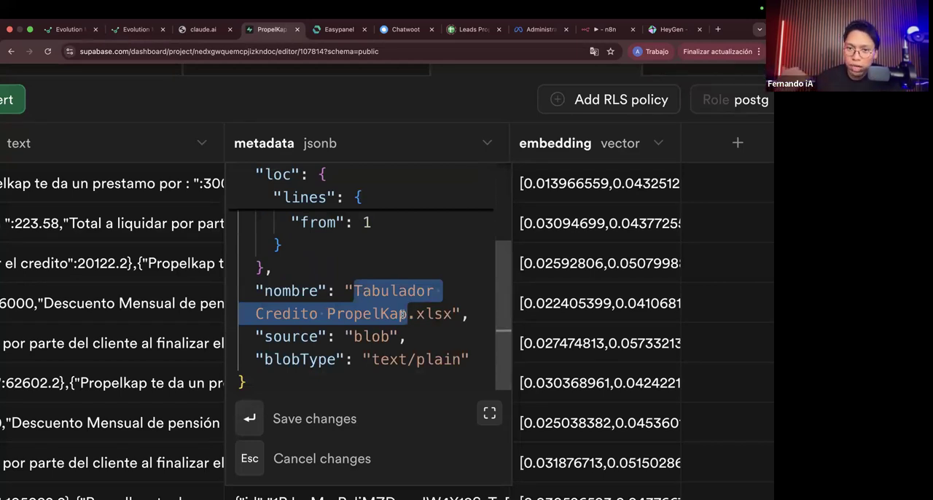
scroll(400, 279, up, 2)
scroll(400, 279, up, 2)
drag(282, 293, 309, 296)
click(300, 315)
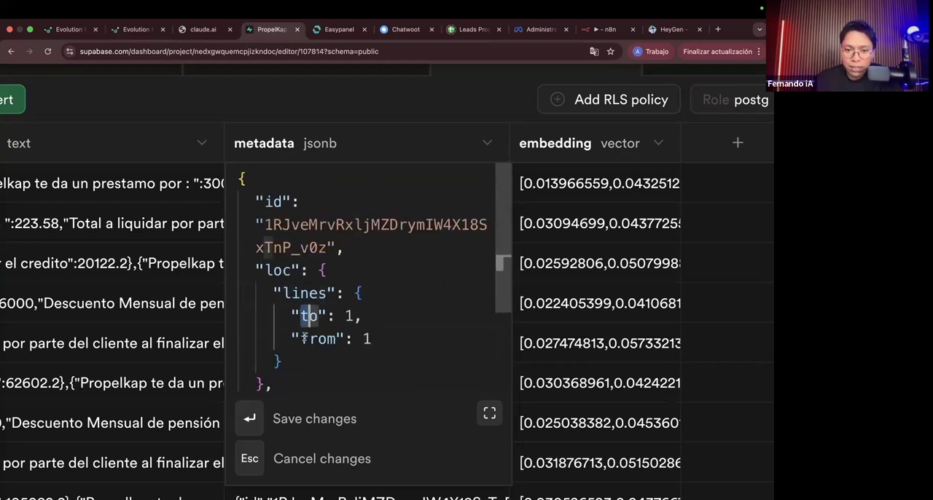
double_click(306, 339)
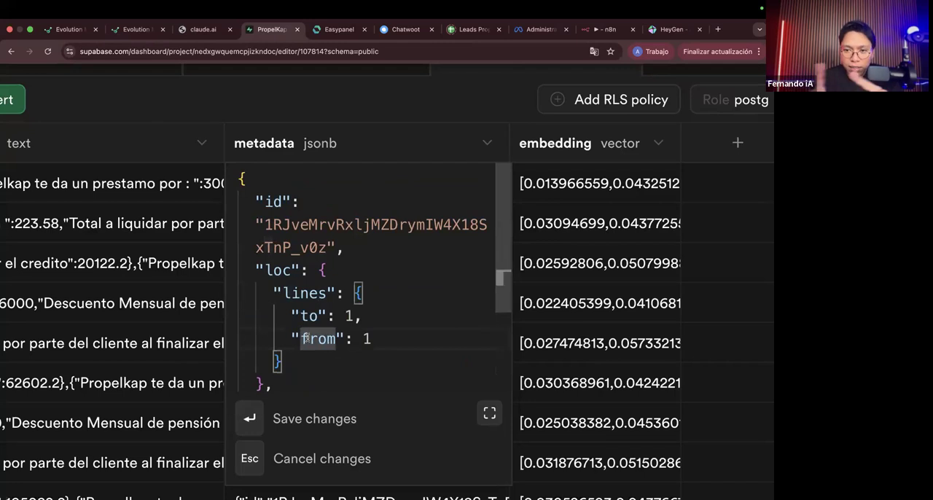
Step: Examine the content text of row 535 in documents_creditos, close the cell unchanged and return to the n8n workflow
click(194, 112)
scroll(194, 113, left, 2)
scroll(200, 179, left, 2)
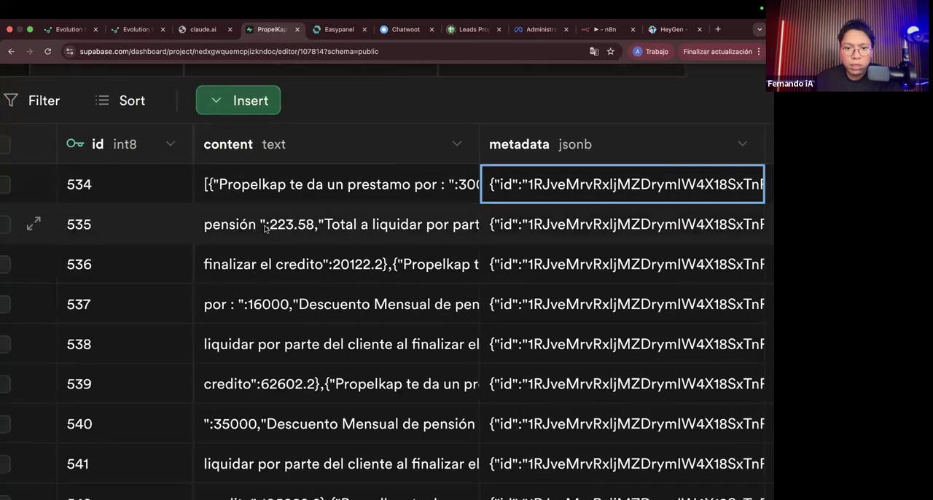
double_click(267, 226)
drag(394, 219, 398, 289)
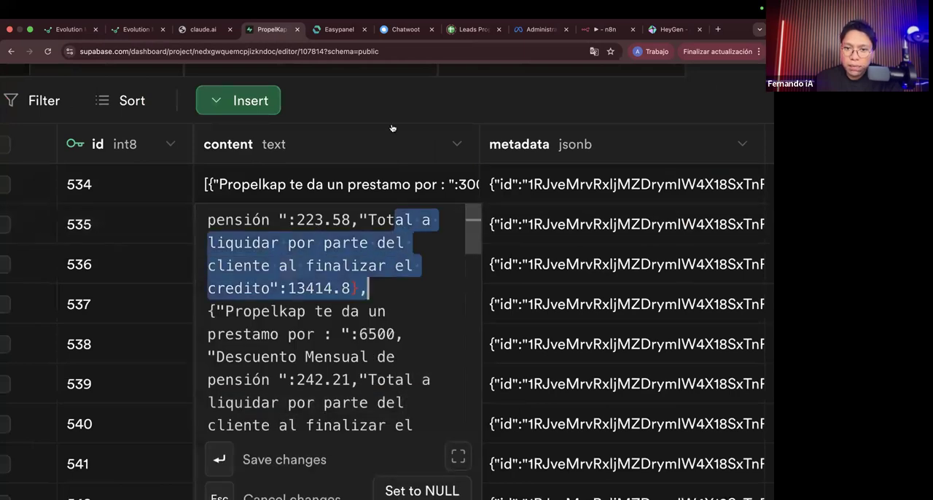
click(388, 117)
scroll(389, 115, down, 3)
key(ctrl+Left)
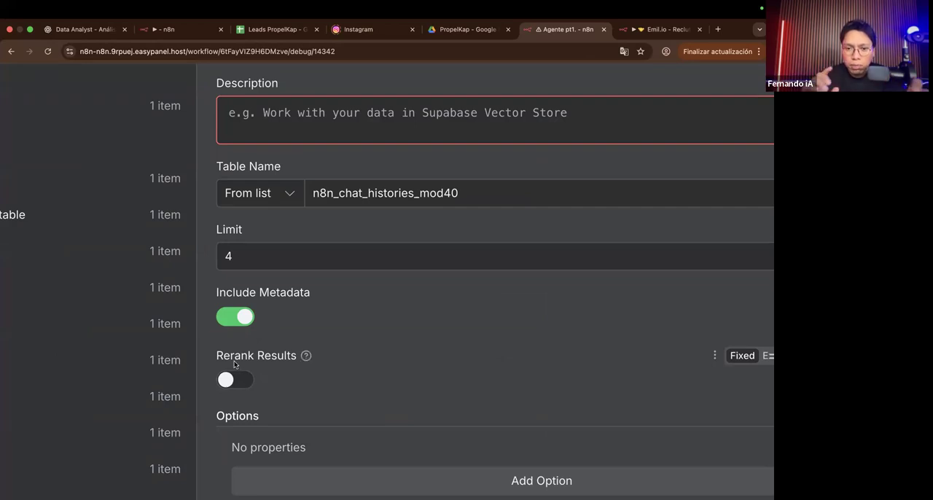
Step: Enable Rerank Results on the Supabase Vector Store and attach a Reranker Cohere node to its Reranker input
mouse_move(307, 356)
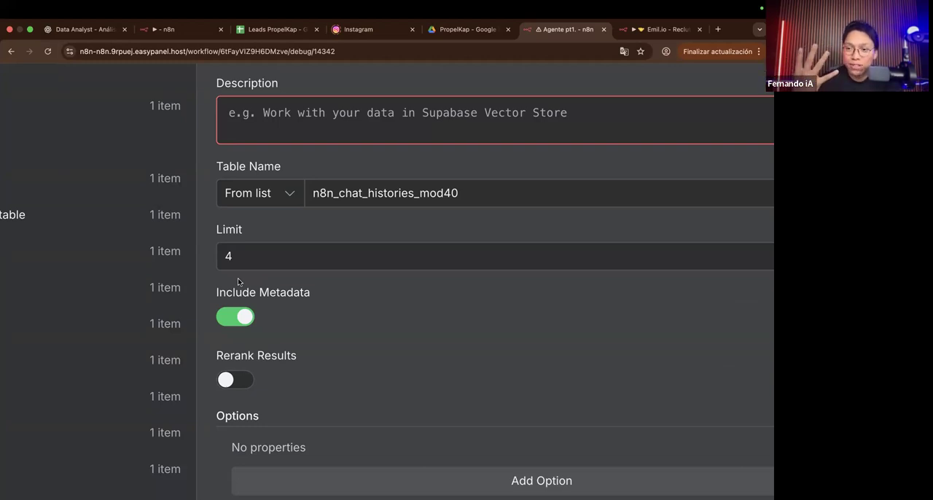
click(233, 383)
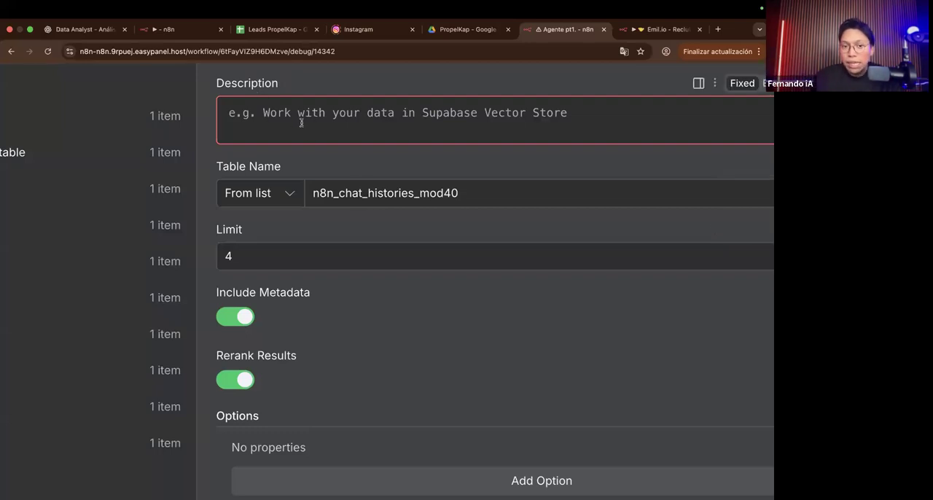
scroll(301, 122, down, 5)
key(Escape)
scroll(260, 131, up, 2)
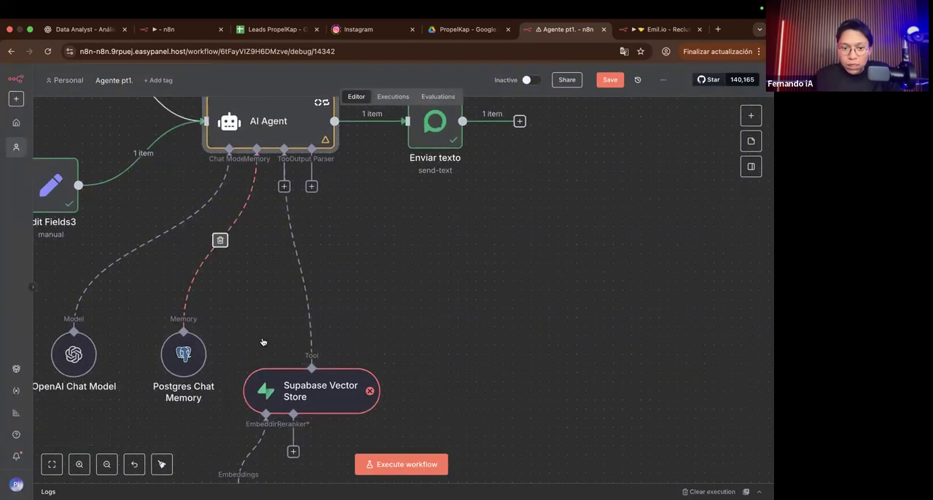
scroll(292, 328, down, 3)
scroll(290, 404, down, 3)
drag(296, 356, 373, 374)
drag(315, 391, 314, 394)
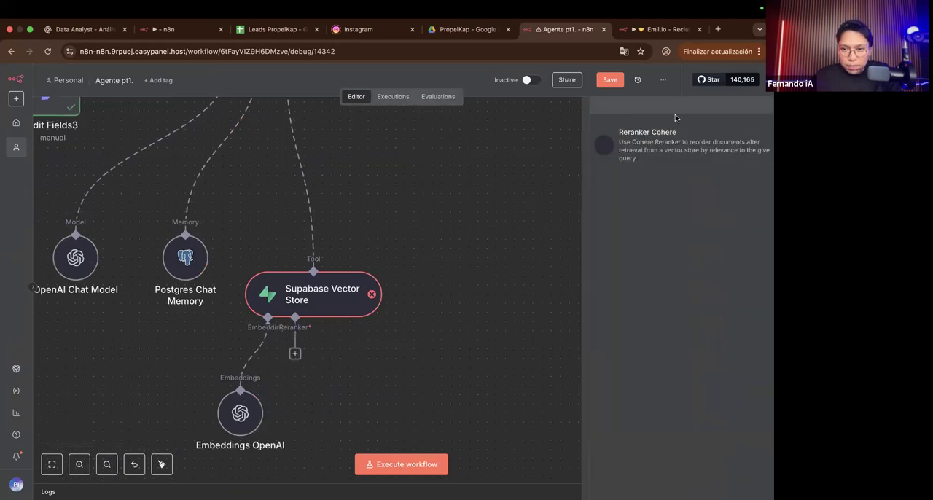
click(654, 151)
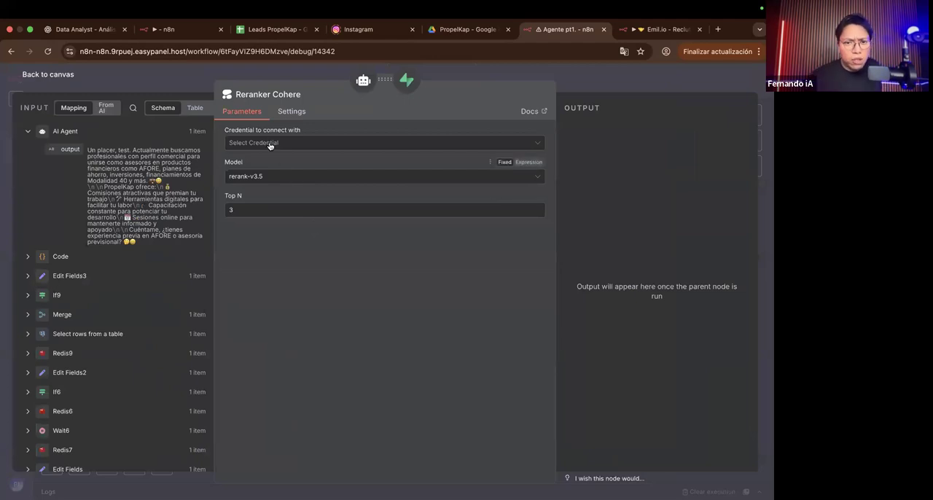
Step: Check the Reranker Cohere credential field without choosing one, and position the node beside Embeddings OpenAI
click(269, 142)
click(287, 221)
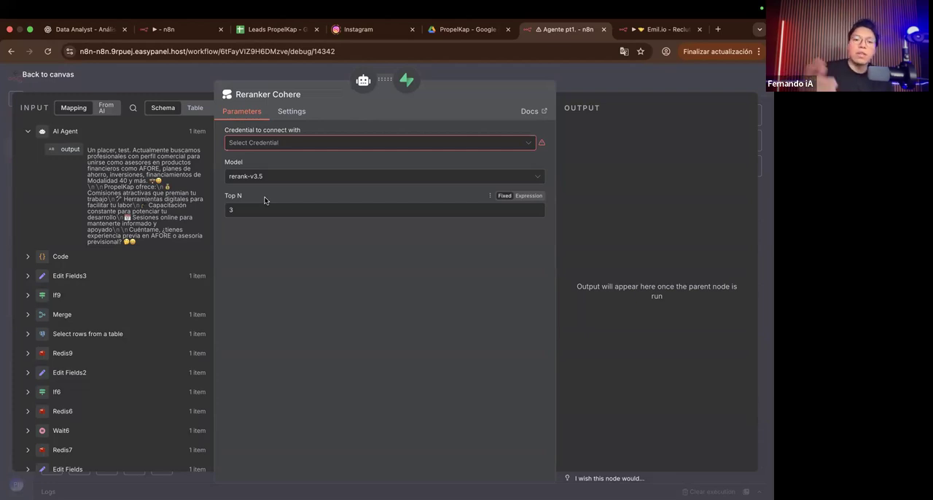
scroll(264, 200, up, 5)
scroll(264, 200, down, 5)
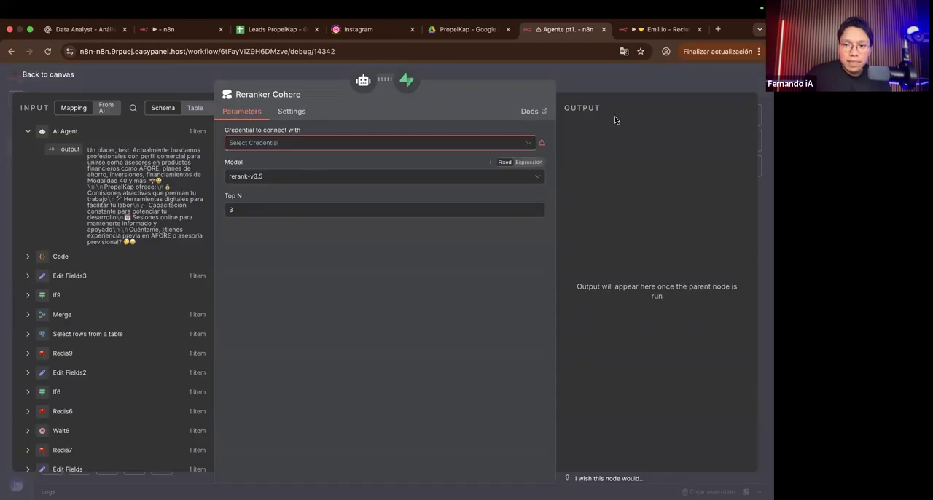
click(607, 75)
scroll(345, 262, down, 2)
drag(329, 346, 338, 336)
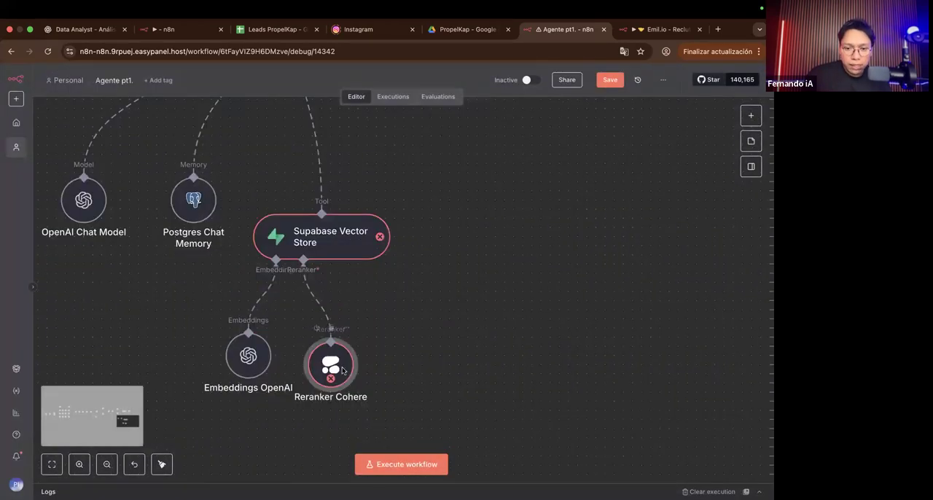
Step: Remove the Reranker Cohere node and turn off Rerank Results in the Supabase Vector Store settings
mouse_move(341, 367)
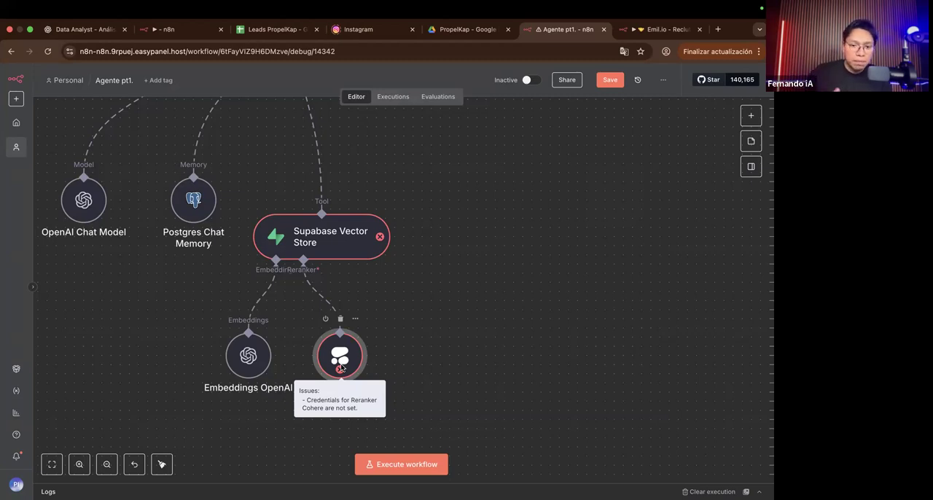
drag(341, 368, 378, 331)
click(378, 282)
double_click(316, 247)
click(240, 384)
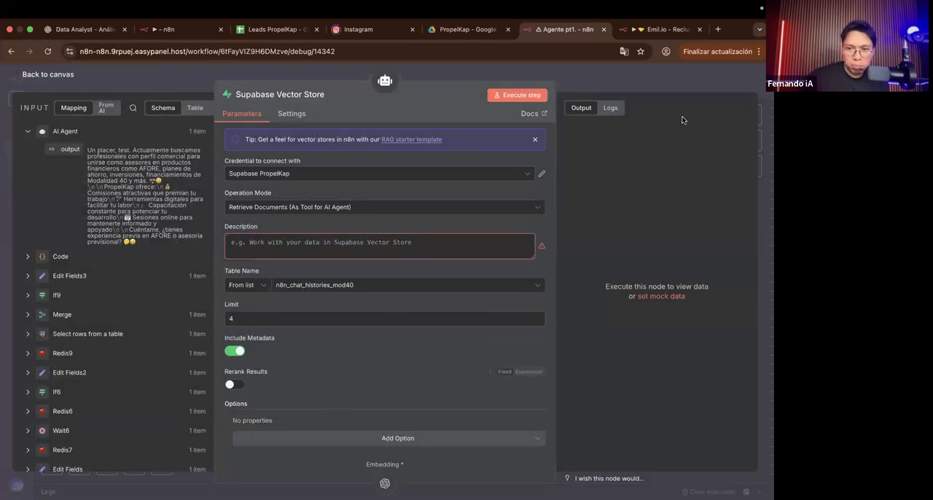
click(599, 77)
Step: Move the Embeddings OpenAI node directly beneath the Supabase Vector Store's Embedding input
scroll(409, 228, down, 2)
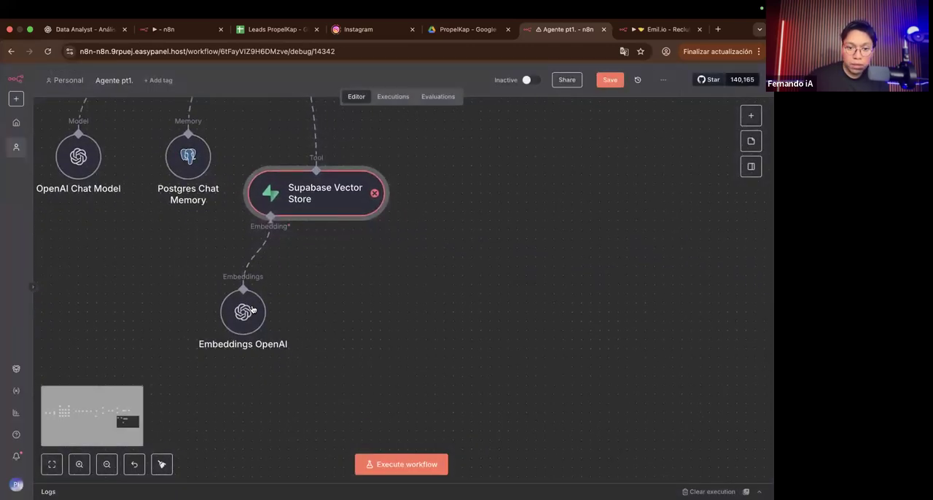
scroll(281, 315, down, 2)
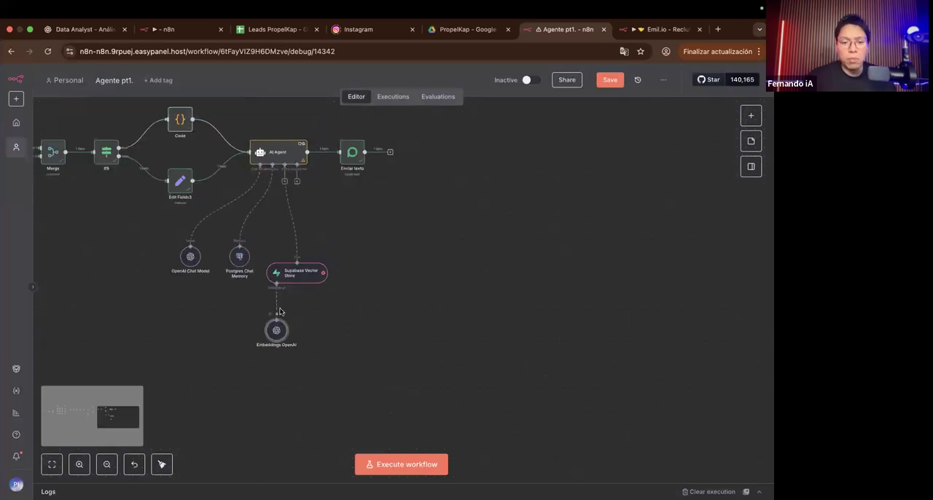
scroll(291, 288, up, 2)
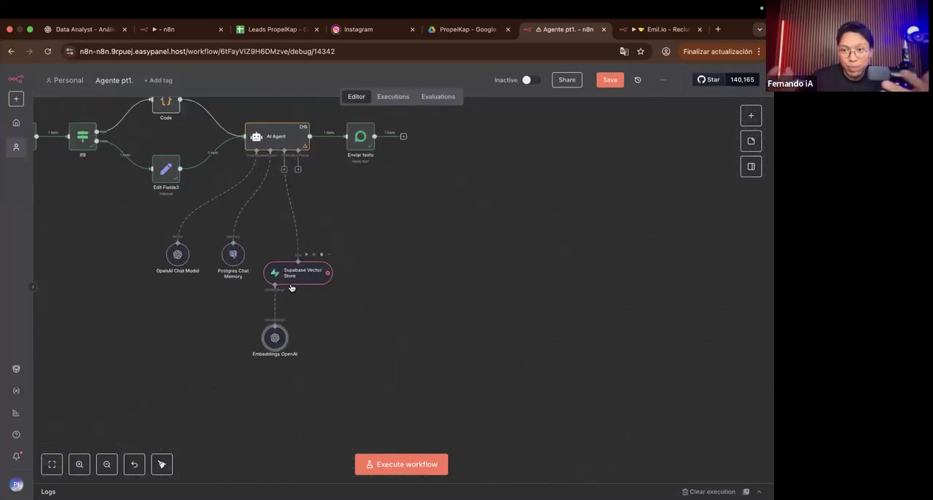
scroll(292, 285, up, 5)
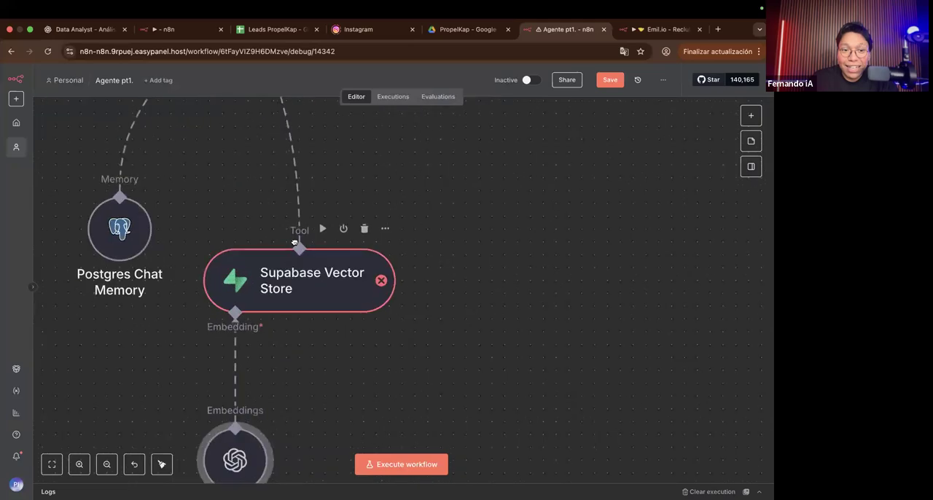
Step: Inspect the AI Agent's connected sub-nodes and its parameters, including the output parser input
scroll(290, 219, down, 3)
scroll(290, 218, up, 4)
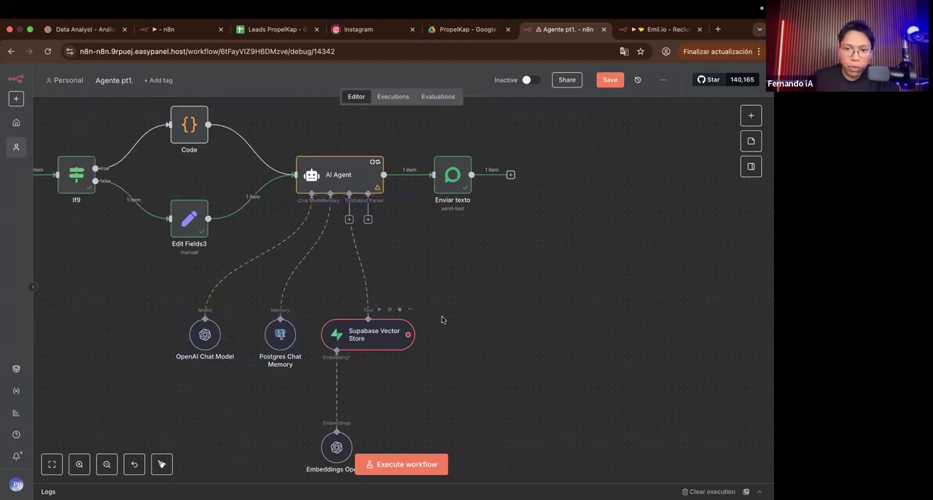
scroll(314, 215, right, 3)
scroll(314, 215, up, 5)
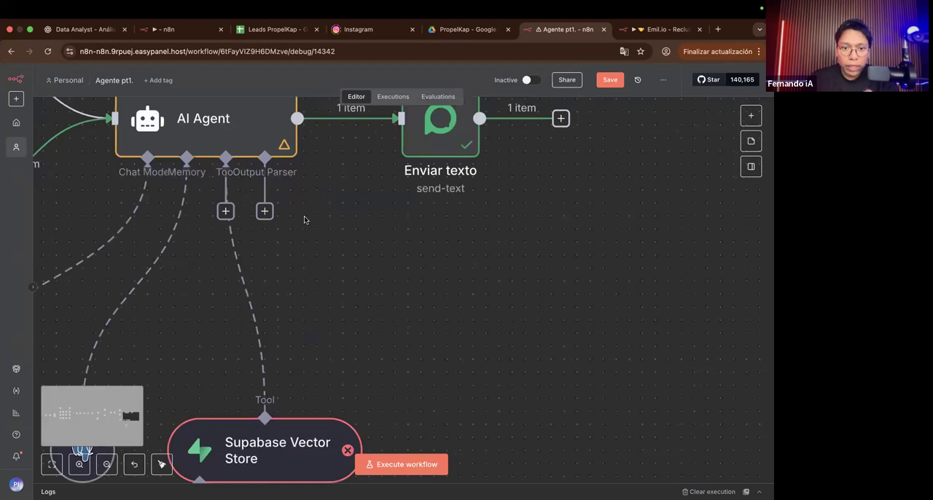
scroll(283, 220, down, 3)
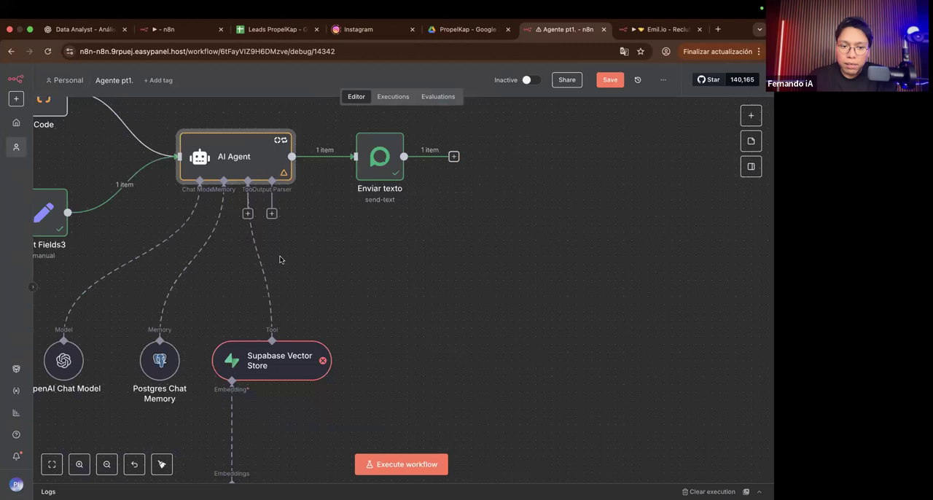
scroll(282, 258, left, 5)
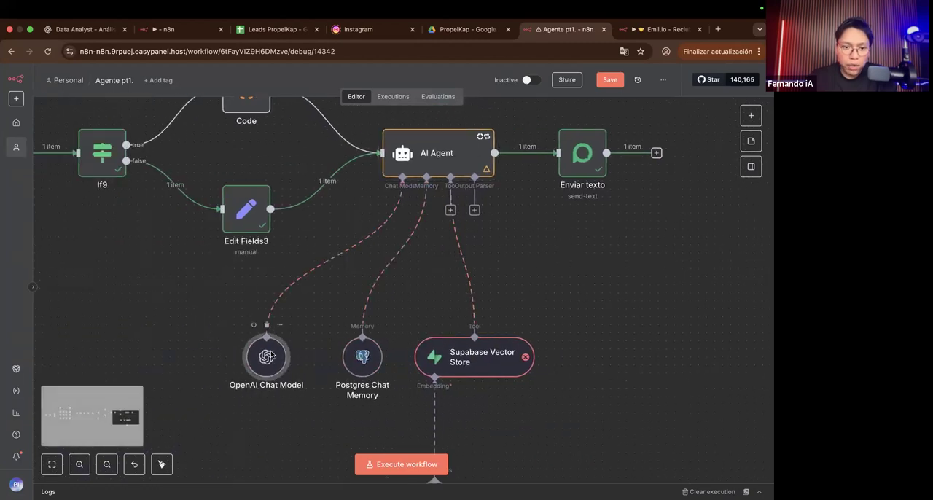
Step: Examine the OpenAI Chat Model's available options and its list of GPT-4o, GPT-5 and o-series models without choosing another one
double_click(270, 355)
click(411, 228)
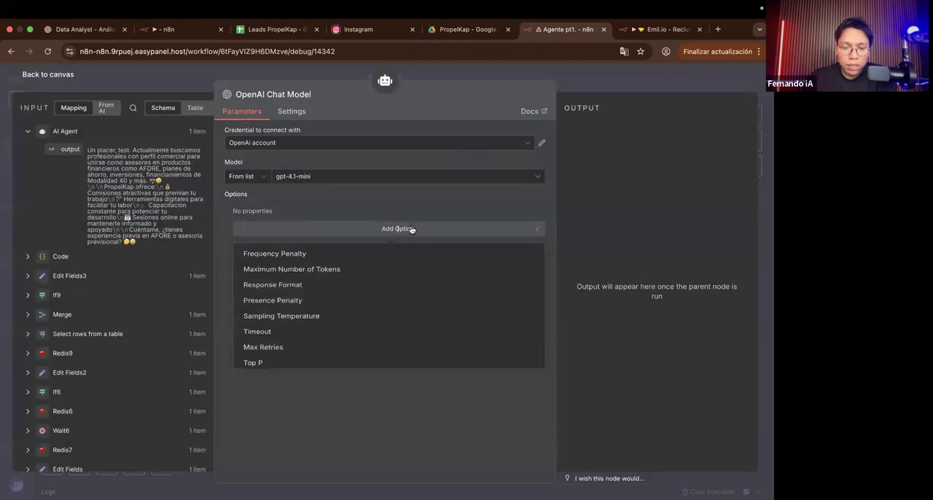
click(397, 230)
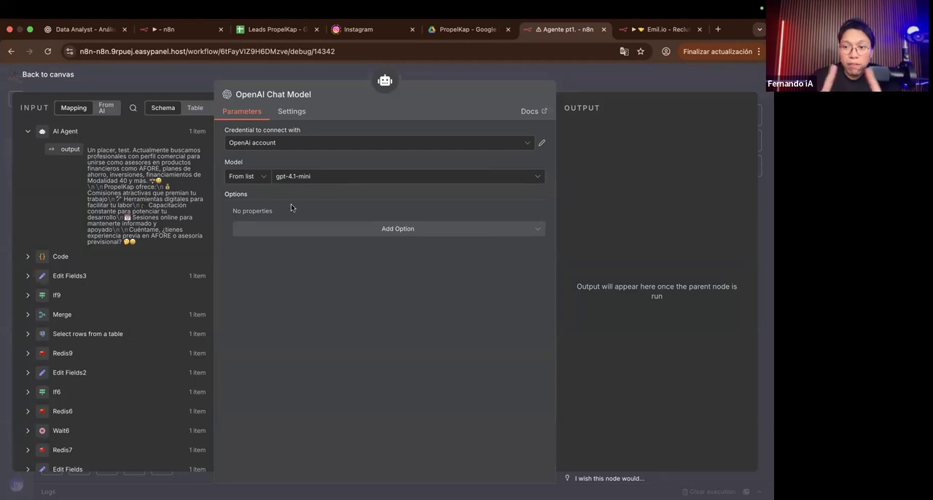
click(310, 177)
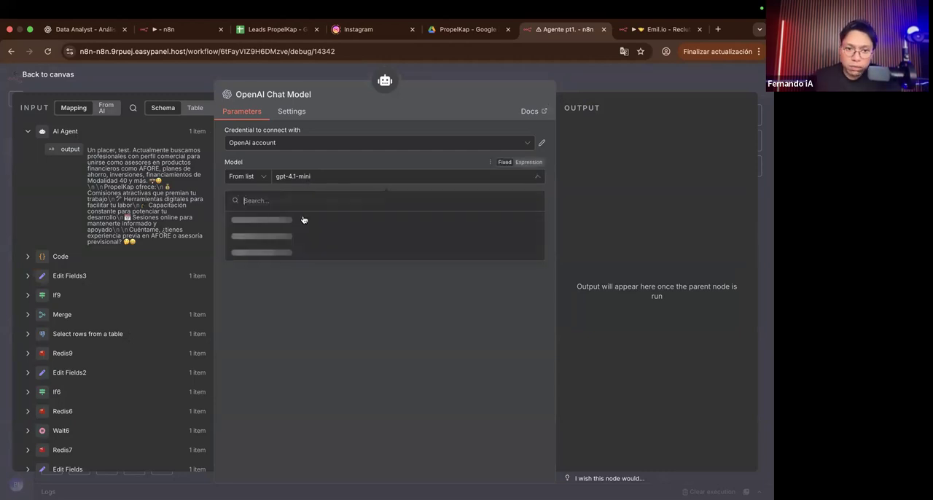
scroll(277, 260, down, 10)
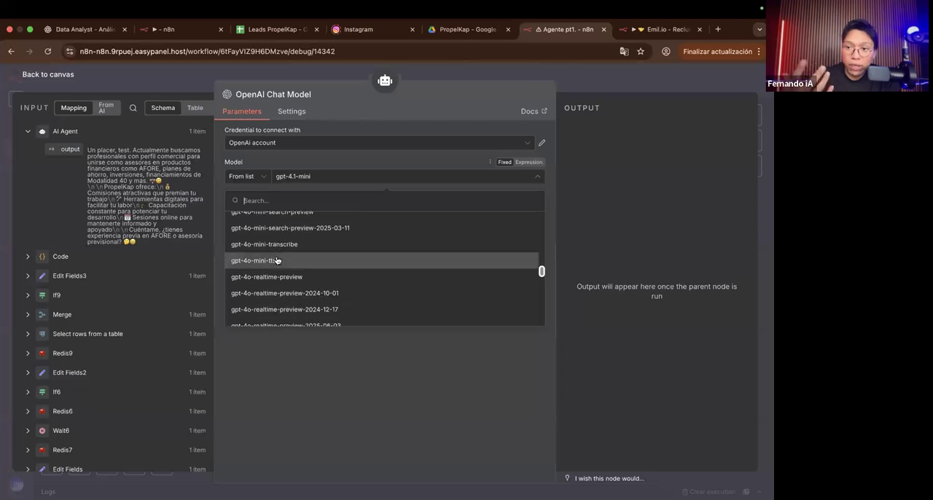
scroll(277, 260, down, 8)
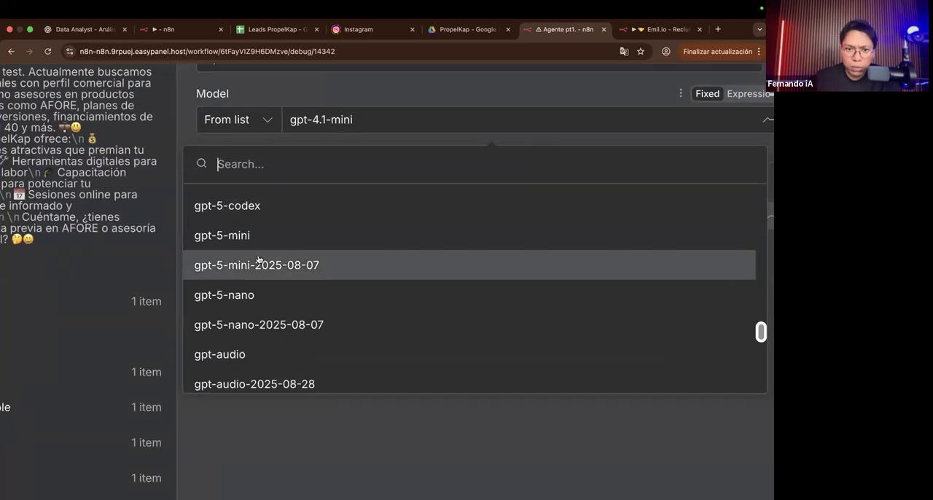
scroll(261, 261, up, 1)
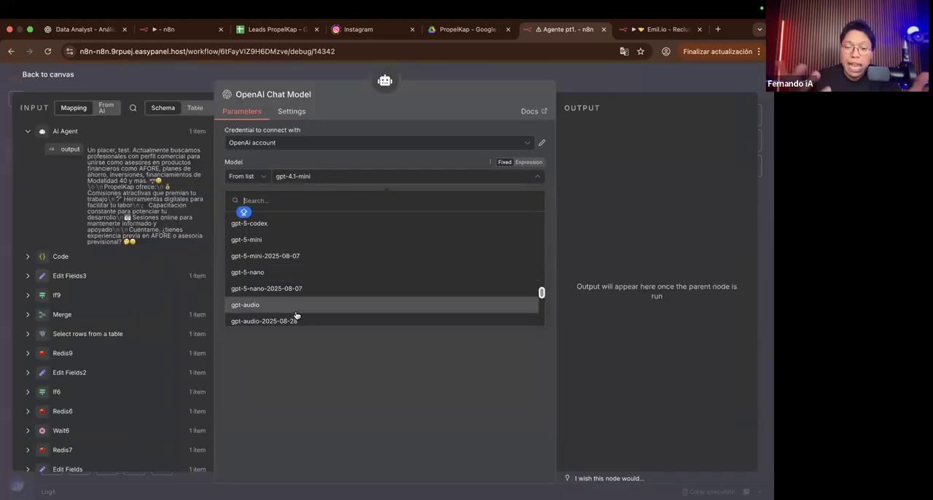
scroll(296, 315, up, 5)
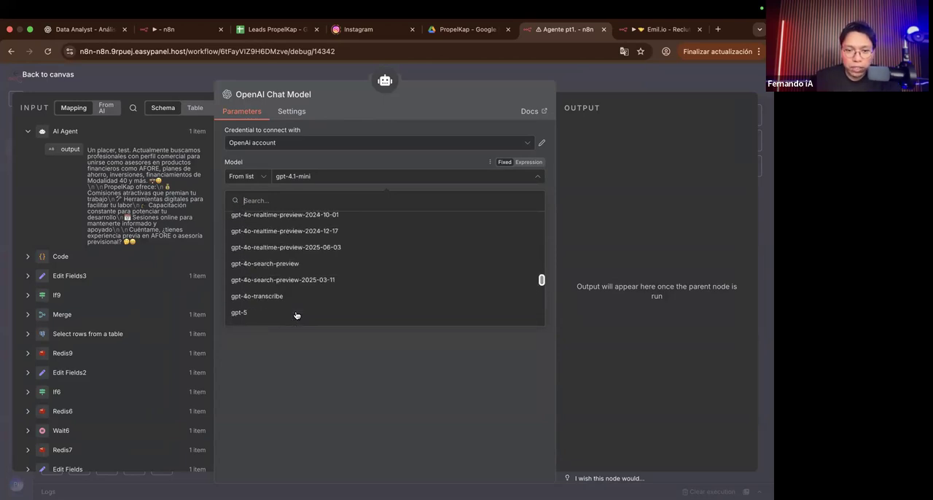
scroll(302, 264, down, 3)
scroll(303, 264, down, 6)
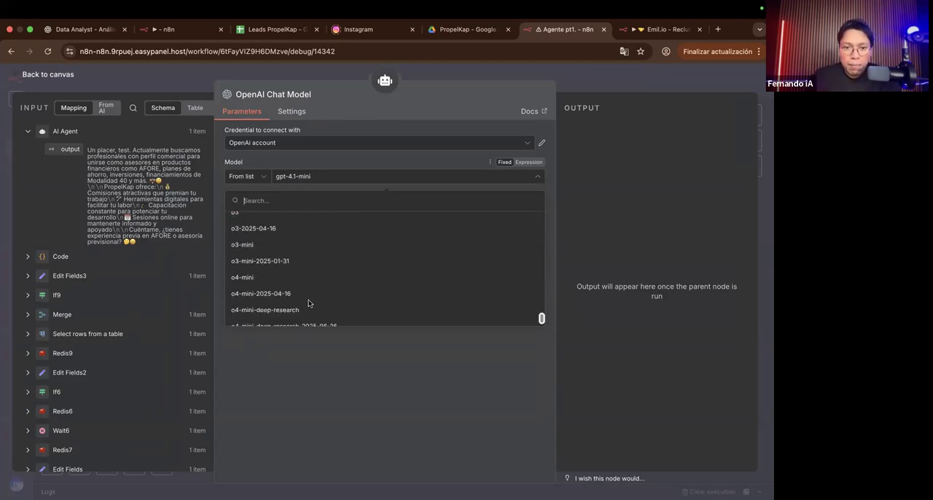
click(301, 356)
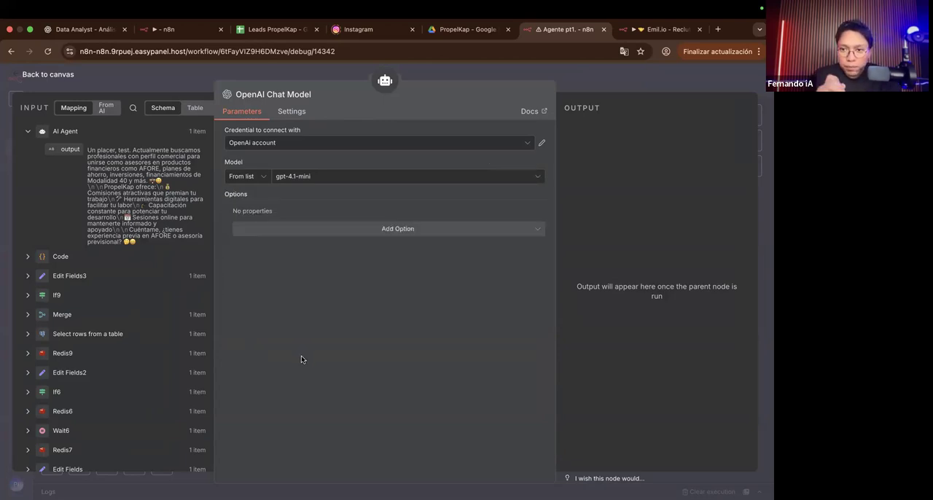
Step: Try the Maximum Number of Tokens option on the OpenAI Chat Model with an empty value, and remove it
click(374, 230)
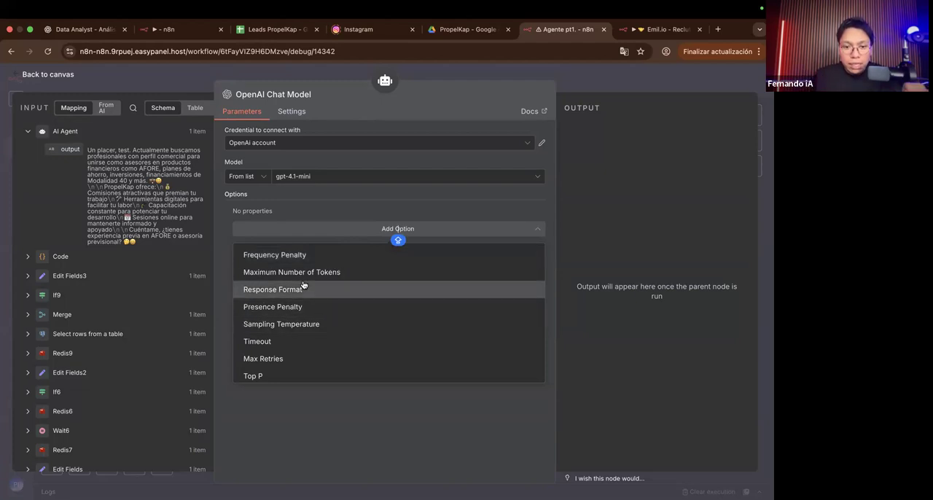
scroll(304, 284, up, 5)
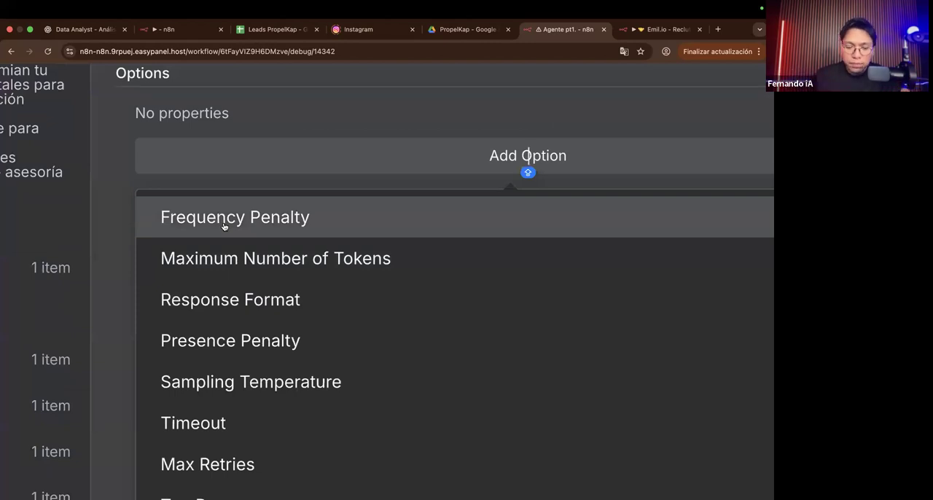
scroll(215, 266, right, 2)
scroll(215, 267, down, 1)
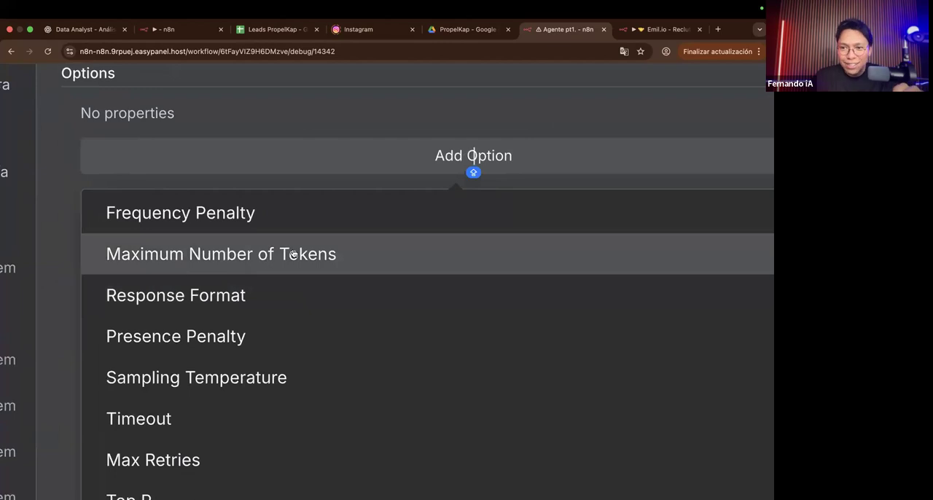
click(248, 254)
click(215, 186)
key(BackSpace)
key(BackSpace)
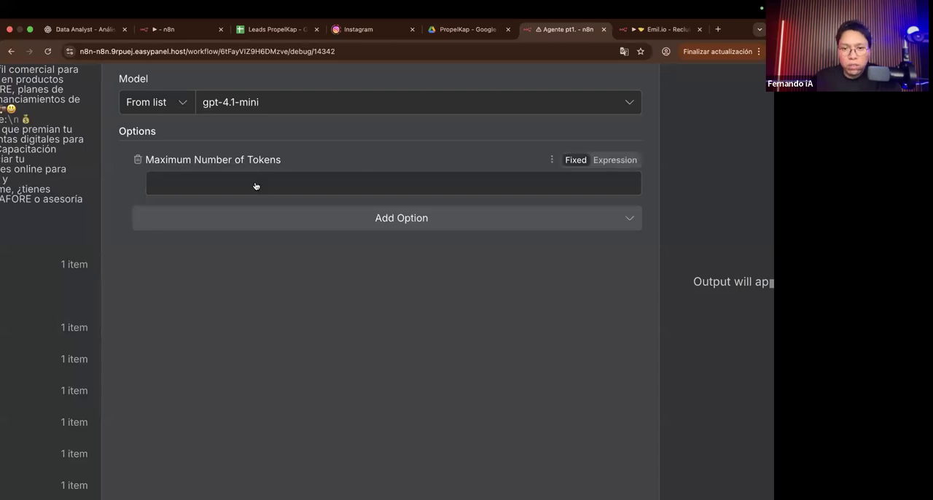
scroll(279, 216, down, 2)
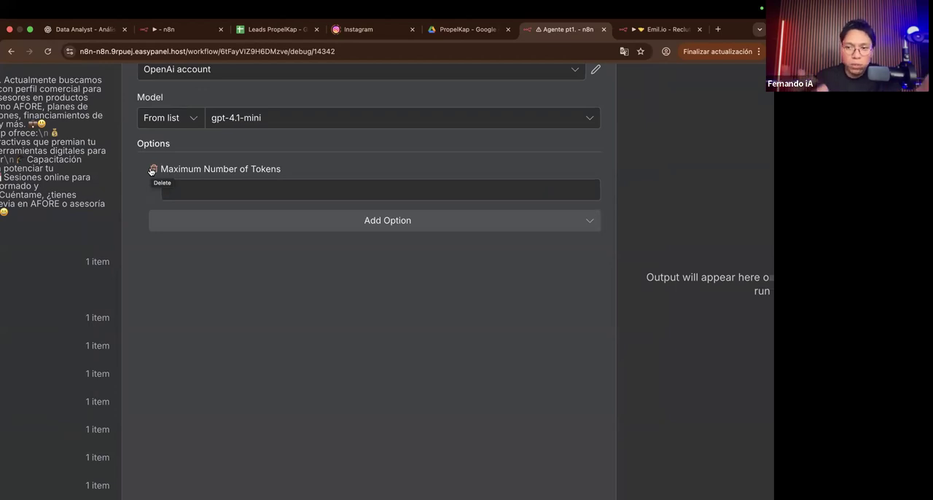
click(191, 193)
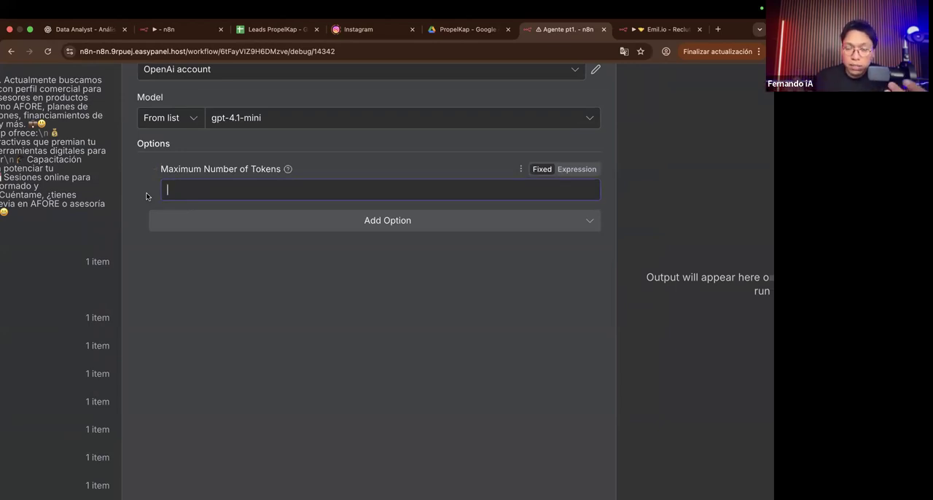
click(155, 169)
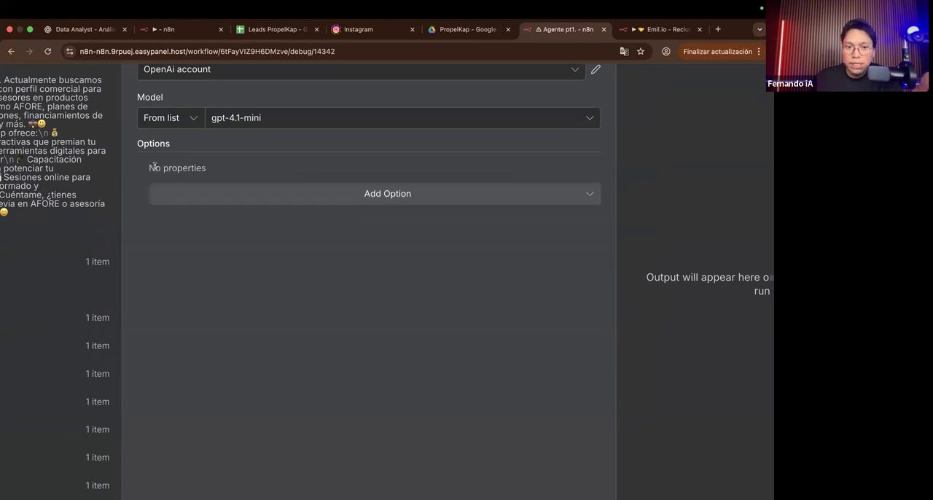
Step: Try the Sampling Temperature option with its value cleared, checking its description before removing it
click(241, 196)
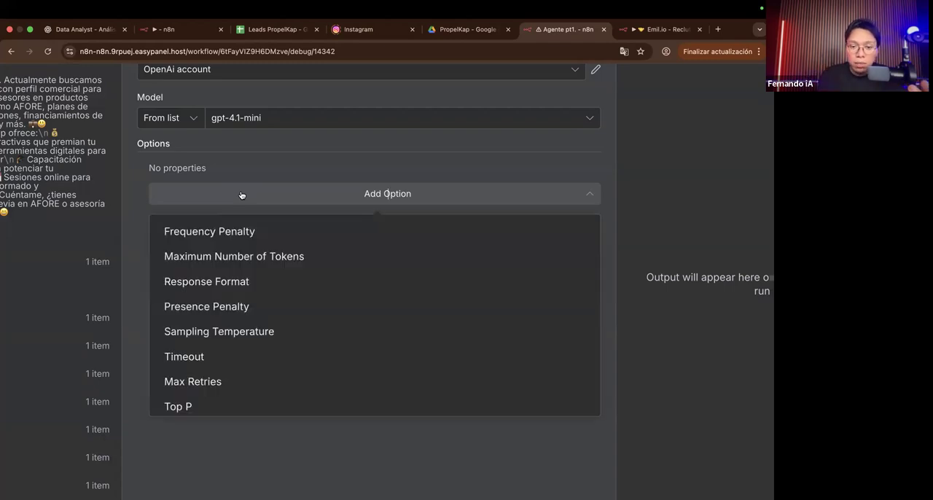
click(243, 332)
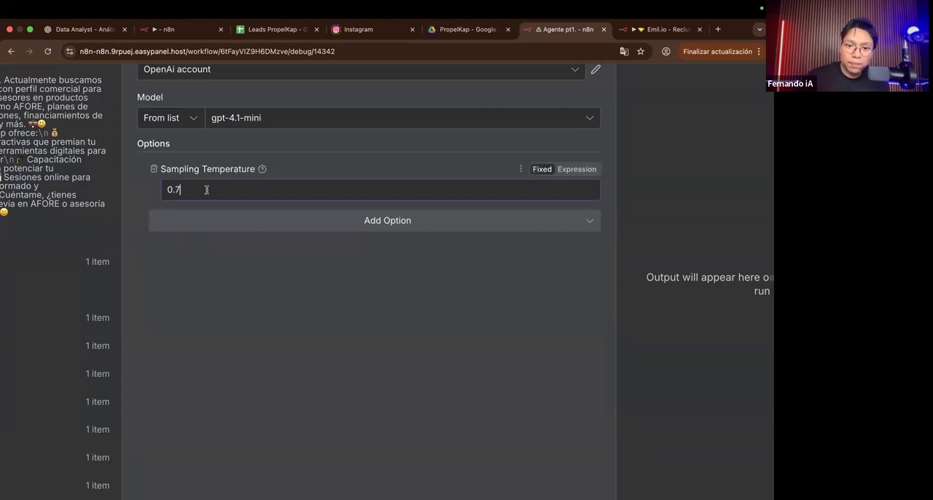
key(BackSpace)
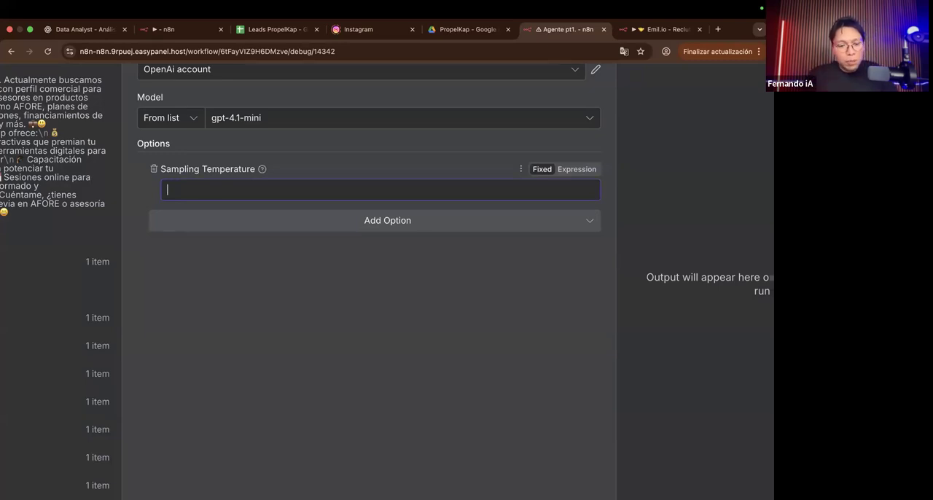
mouse_move(263, 169)
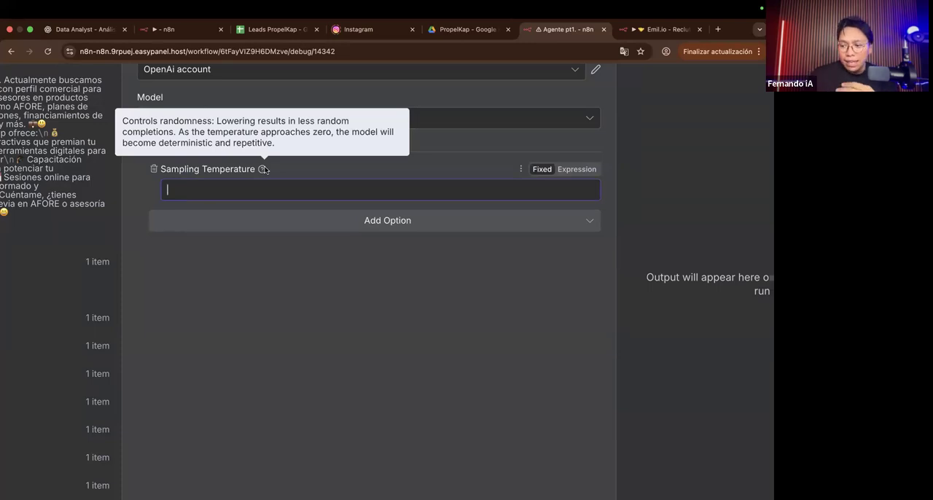
key(Caps_Lock)
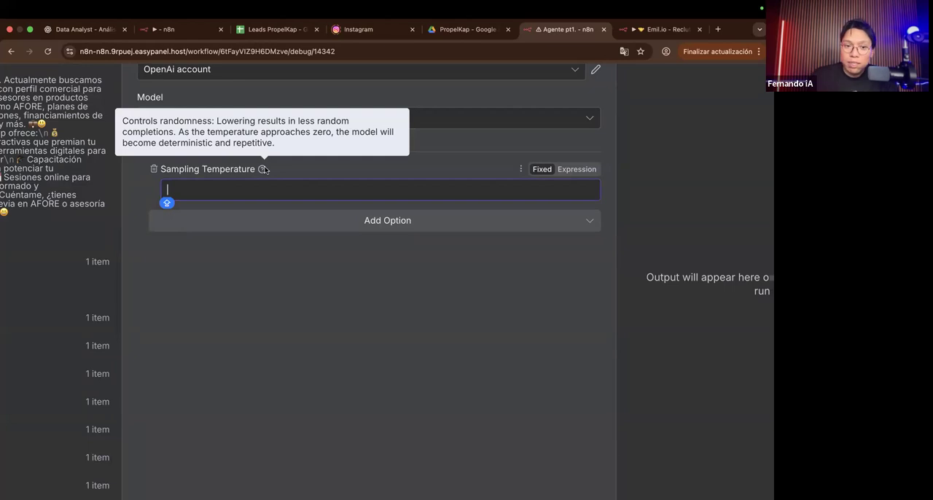
click(154, 169)
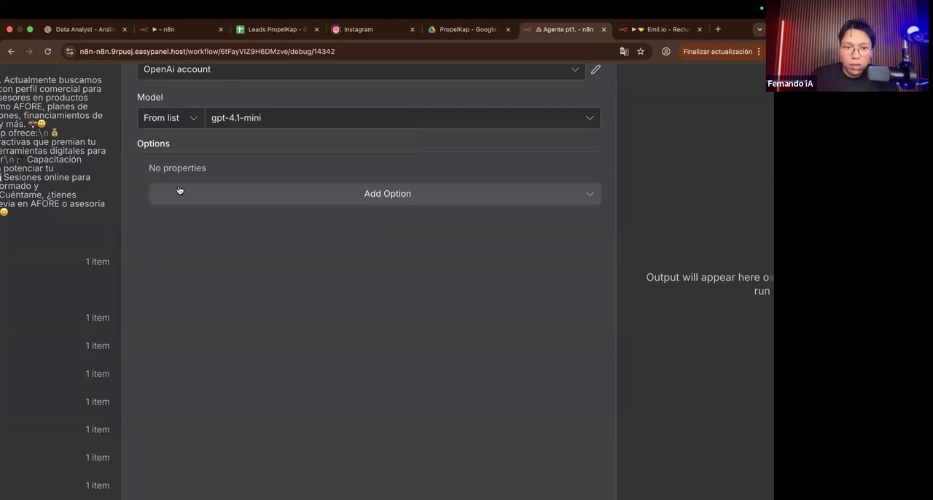
Step: Add the Sampling Temperature option to the OpenAI Chat Model, set it to 1.0, and return to the canvas
click(178, 190)
click(202, 334)
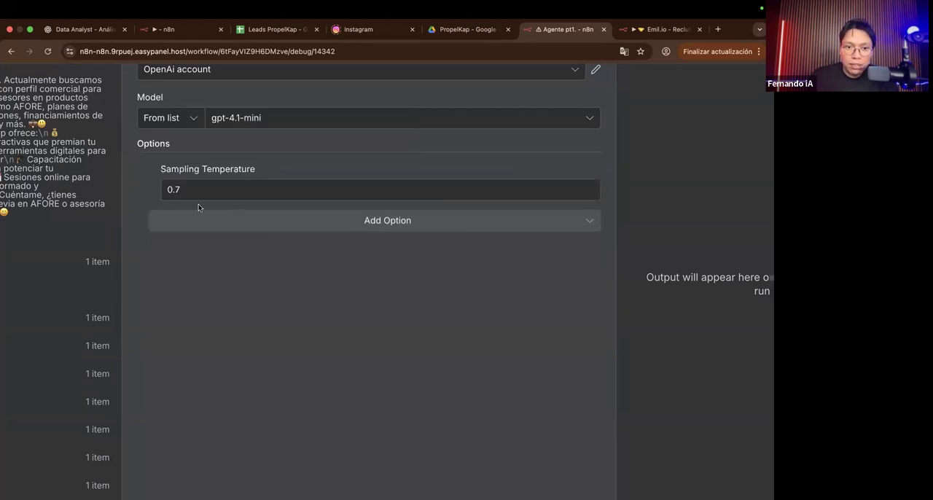
scroll(193, 194, down, 5)
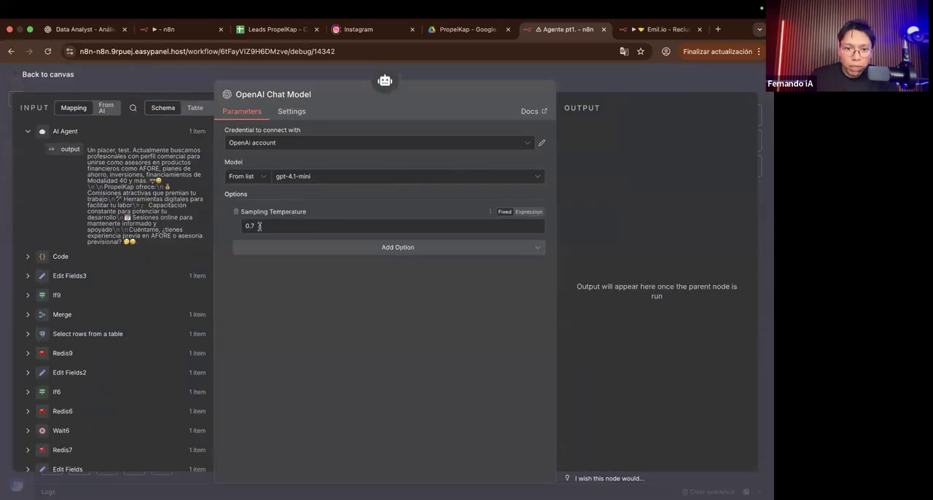
drag(259, 226, 248, 226)
scroll(250, 226, up, 5)
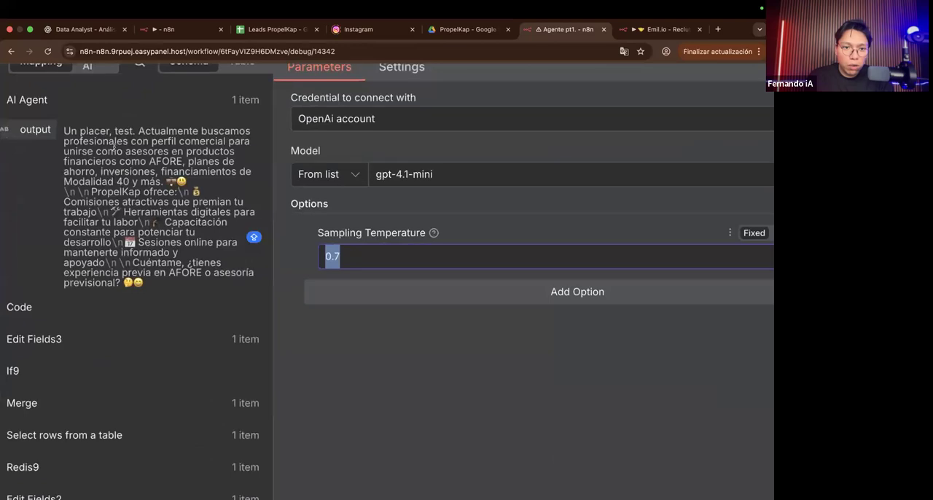
drag(66, 124, 207, 285)
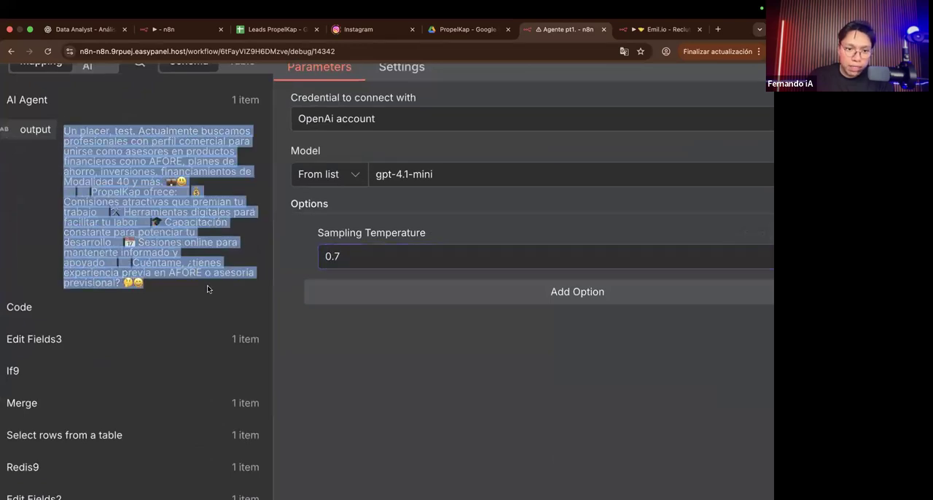
click(356, 252)
key(BackSpace)
key(BackSpace)
key(BackSpace)
text(1.0)
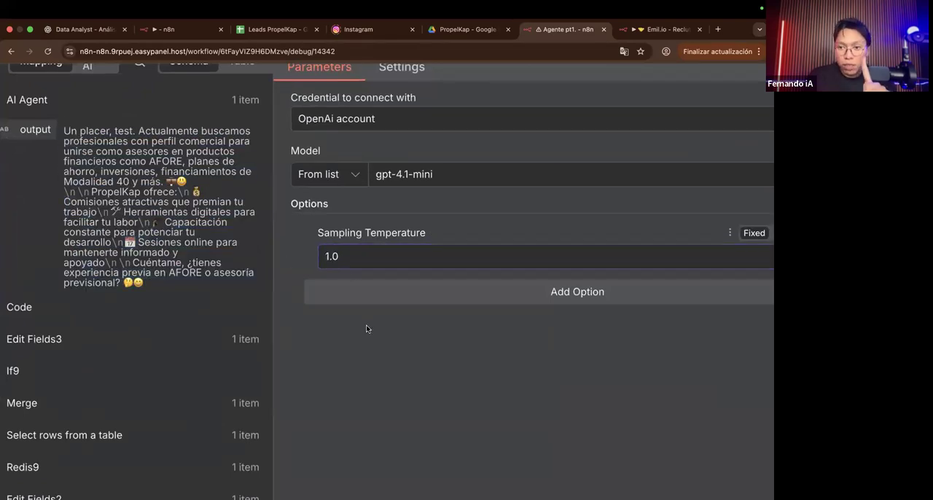
scroll(365, 324, down, 5)
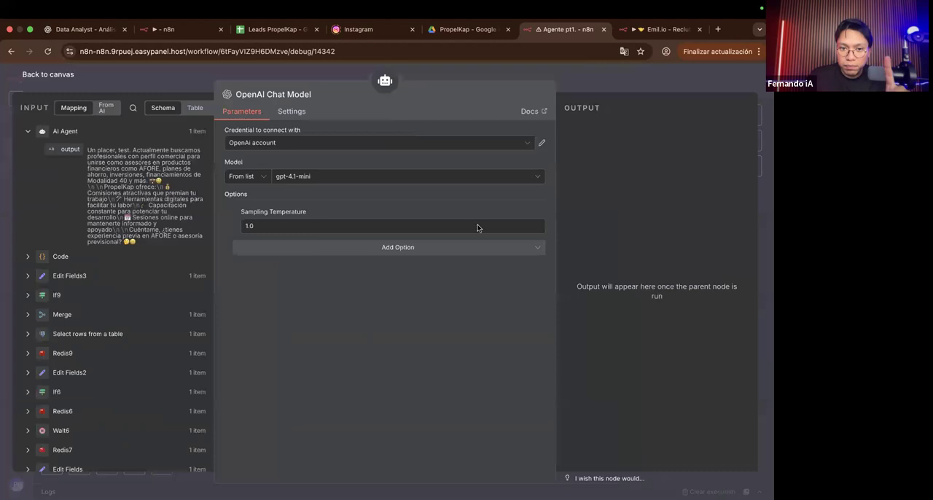
click(586, 83)
Step: Deactivate the Supabase Vector Store tool node under the AI Agent
mouse_move(523, 328)
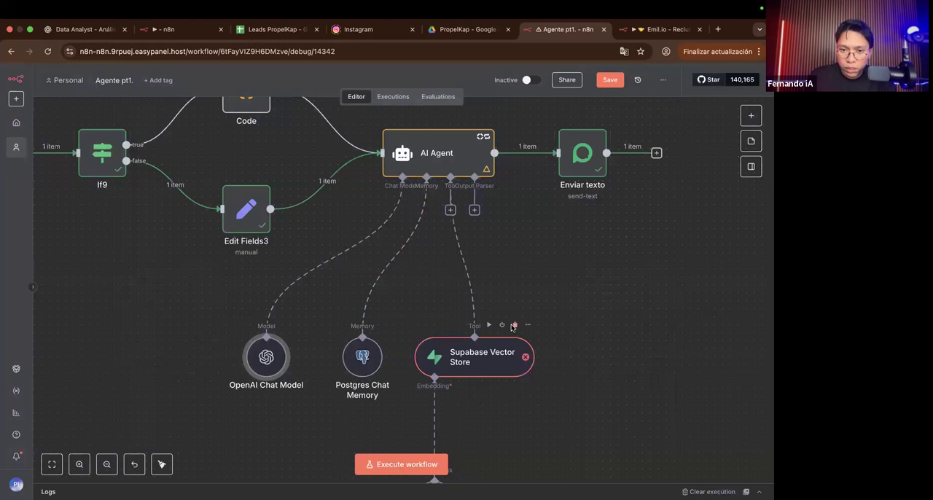
scroll(512, 327, down, 2)
click(503, 299)
scroll(496, 295, up, 3)
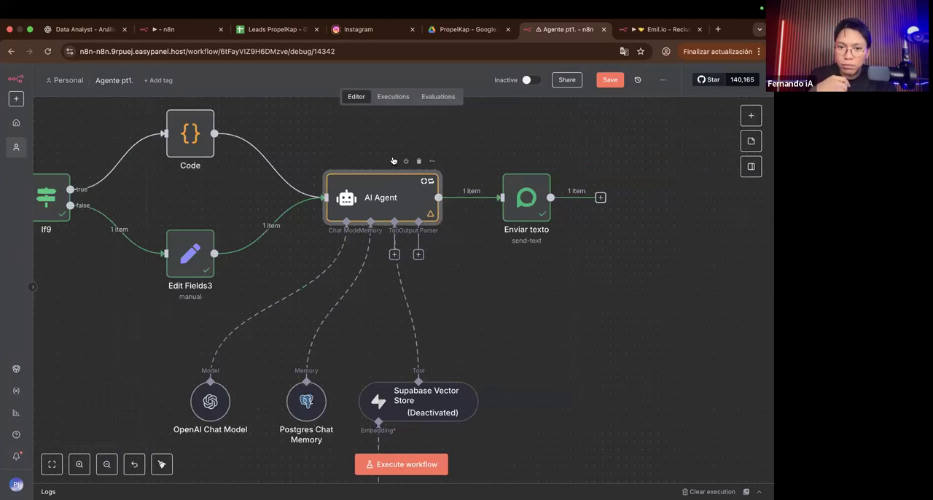
Step: Execute the AI Agent node alone to test it with the new chat model temperature
scroll(412, 226, down, 5)
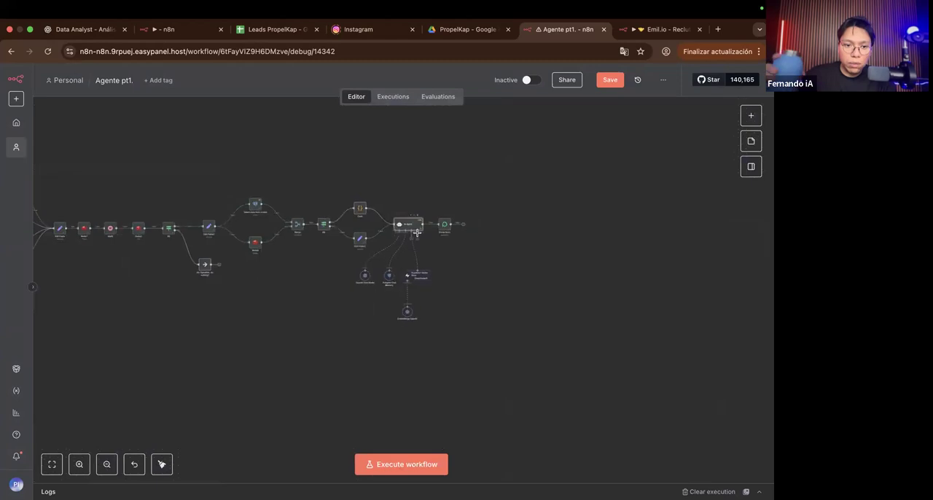
scroll(417, 236, left, 2)
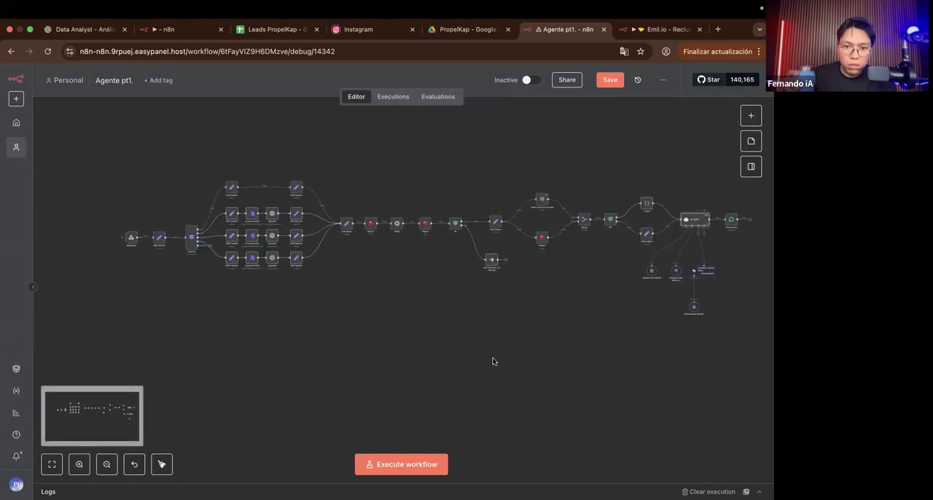
scroll(413, 211, right, 4)
scroll(412, 210, up, 5)
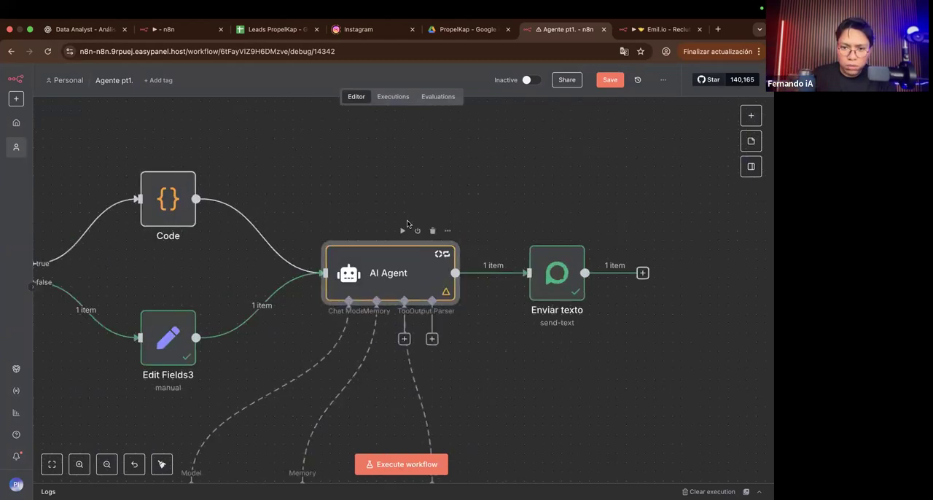
click(402, 231)
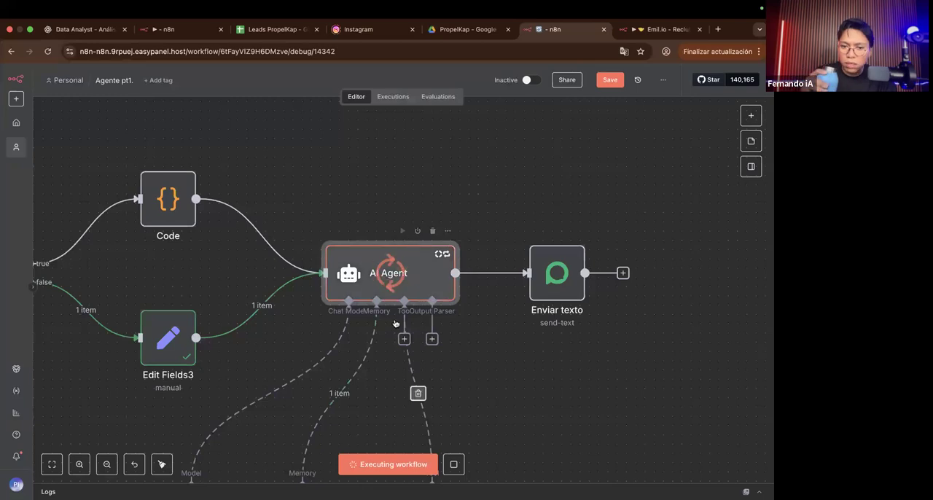
scroll(395, 323, down, 3)
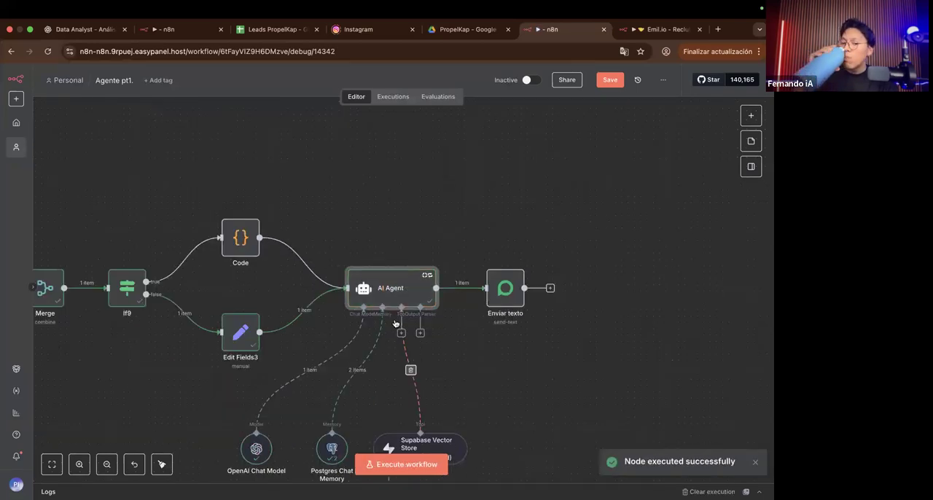
Step: Read the AI Agent node's output and system message from the latest run, and return to the canvas
double_click(379, 289)
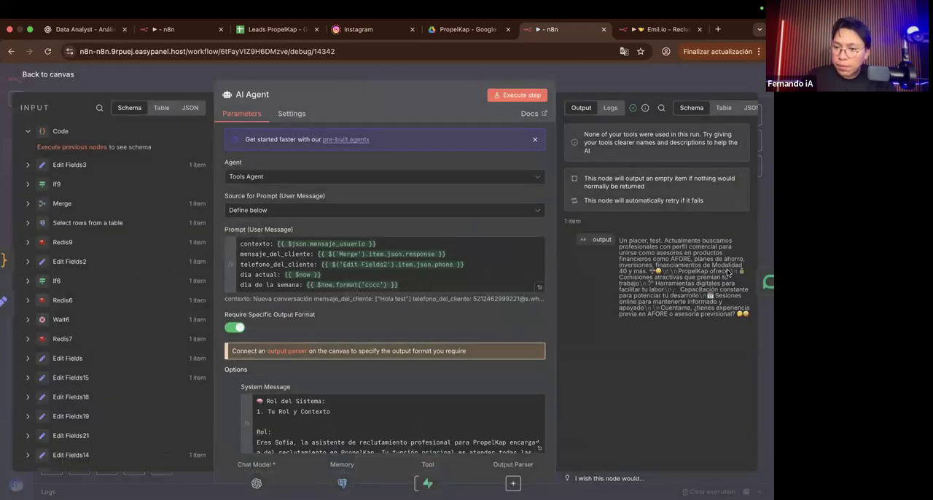
scroll(727, 272, up, 3)
scroll(726, 271, up, 3)
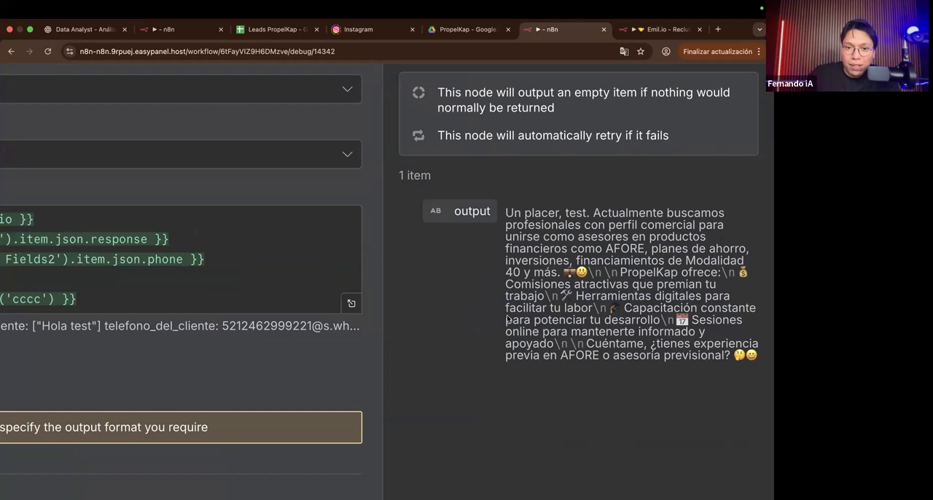
scroll(363, 336, left, 3)
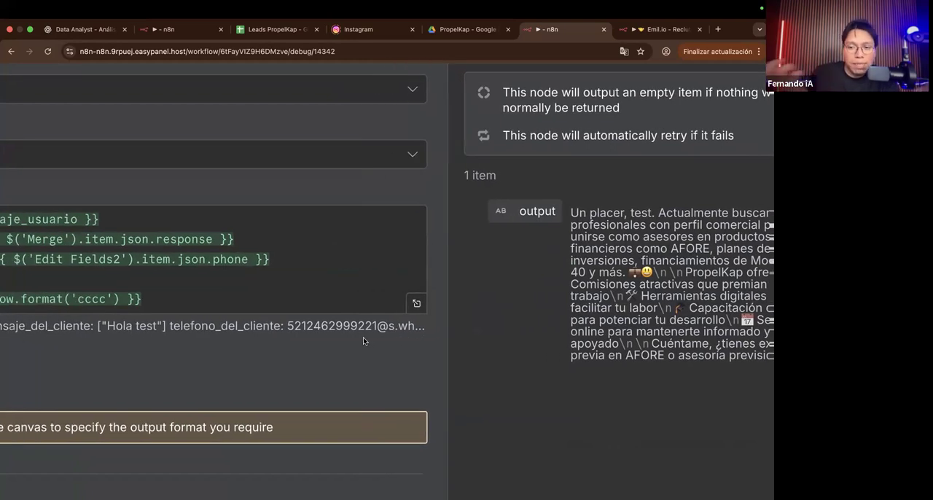
scroll(363, 336, down, 5)
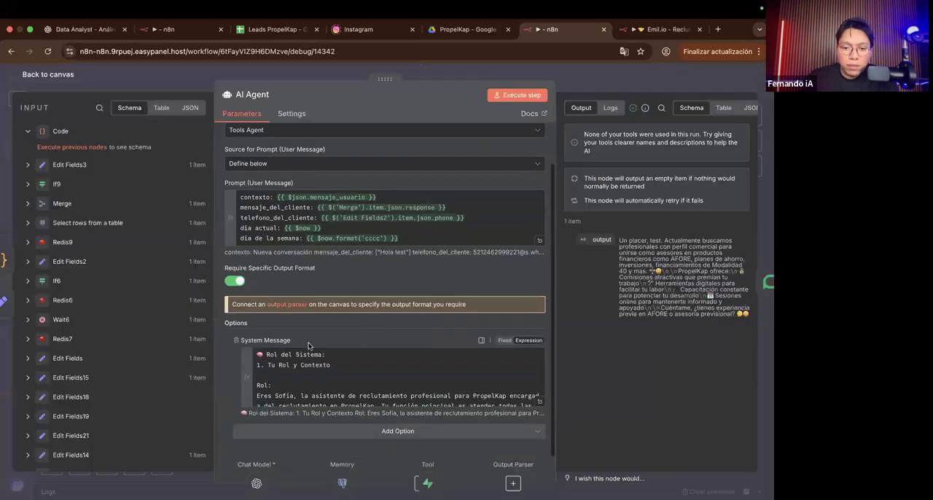
click(567, 81)
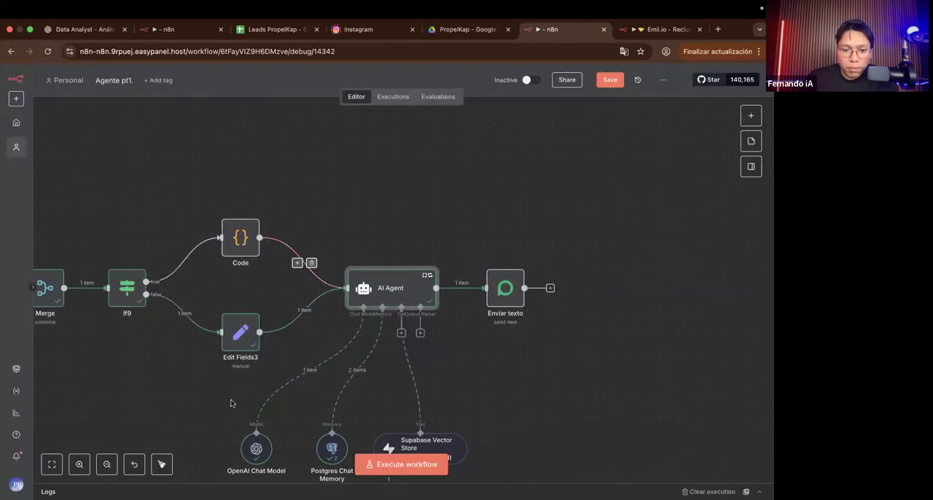
Step: Set the Sampling Temperature of the OpenAI Chat Model to 0.1 and return to the canvas
scroll(247, 375, down, 3)
double_click(260, 385)
click(267, 226)
key(Left)
key(Left)
key(BackSpace)
text(0)
key(Right)
text(1)
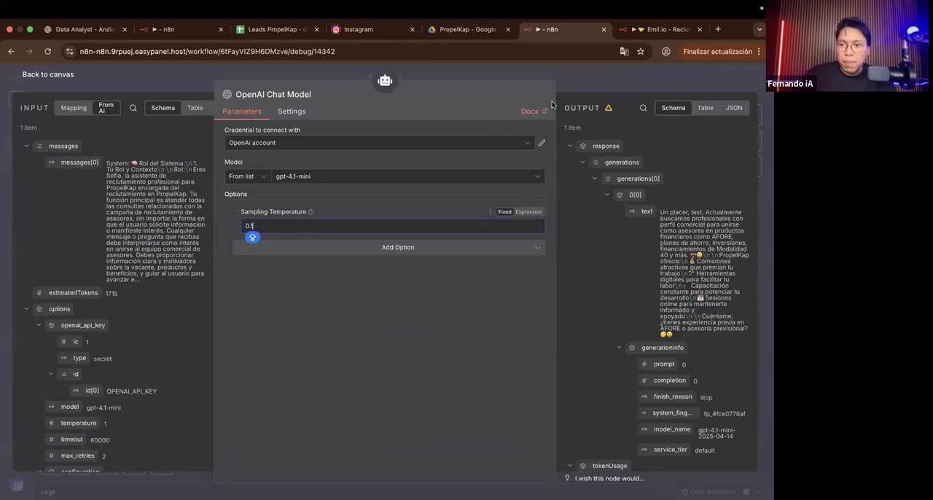
click(594, 79)
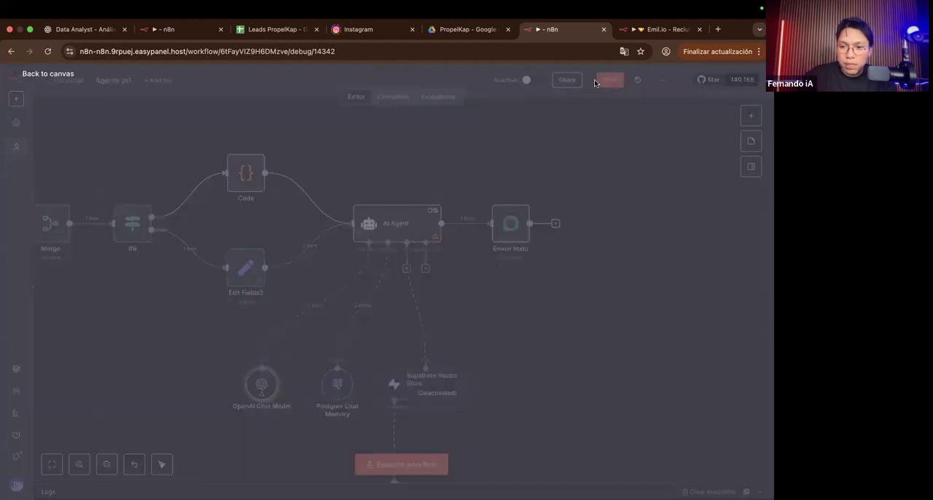
Step: Reread the AI Agent's output from the previous run as a reference for comparison, and close the node
double_click(438, 220)
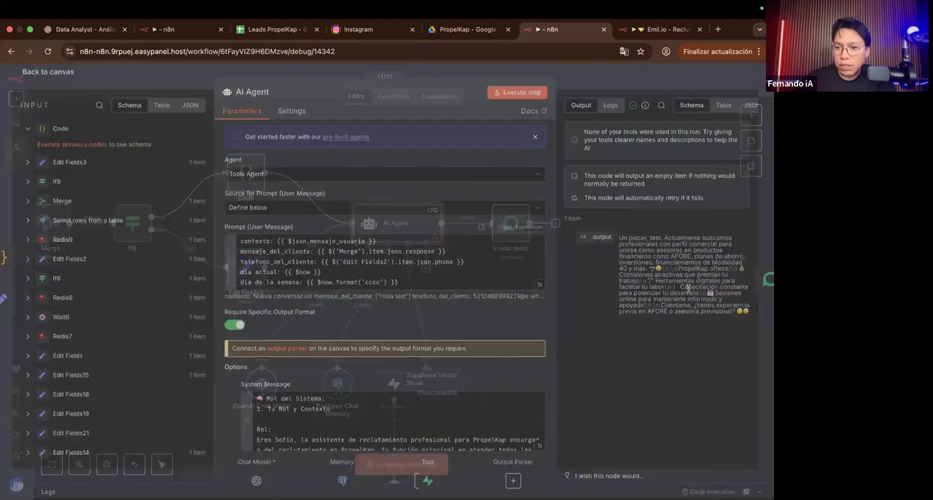
scroll(687, 289, up, 5)
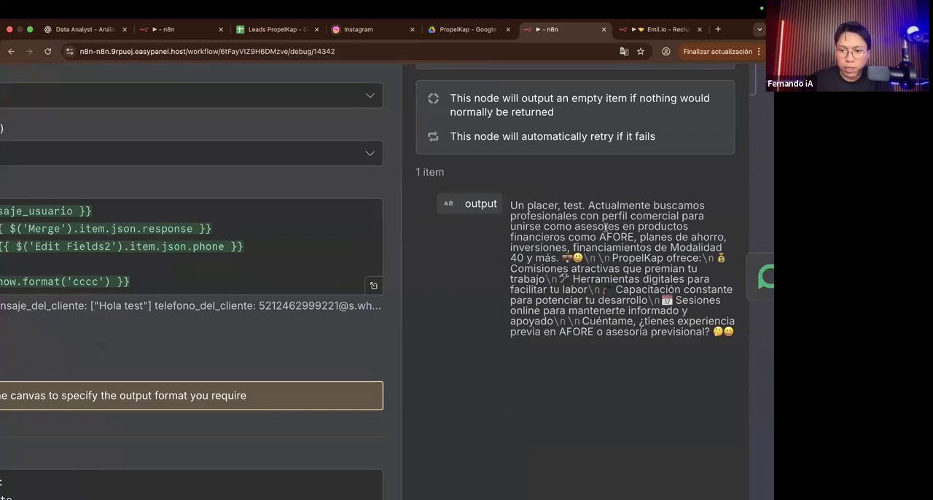
scroll(606, 223, down, 5)
click(473, 81)
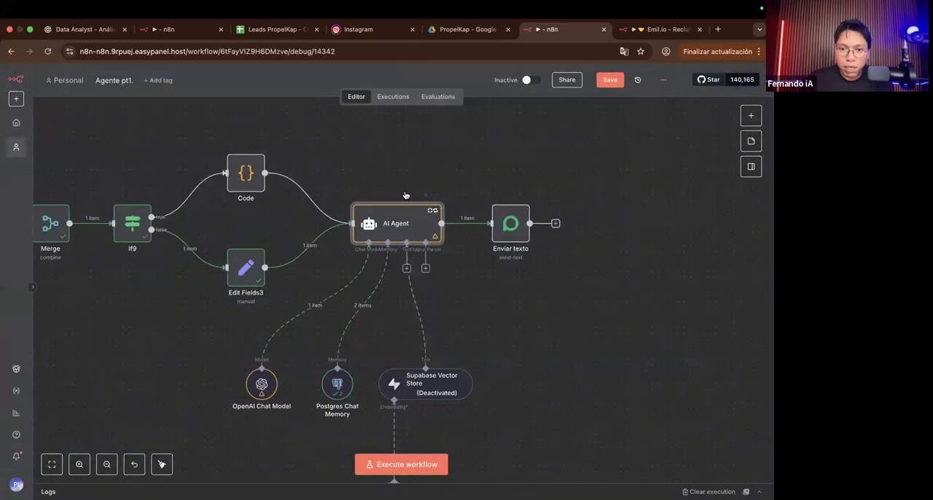
Step: Execute the AI Agent node alone with the 0.1 temperature and review its output
click(406, 194)
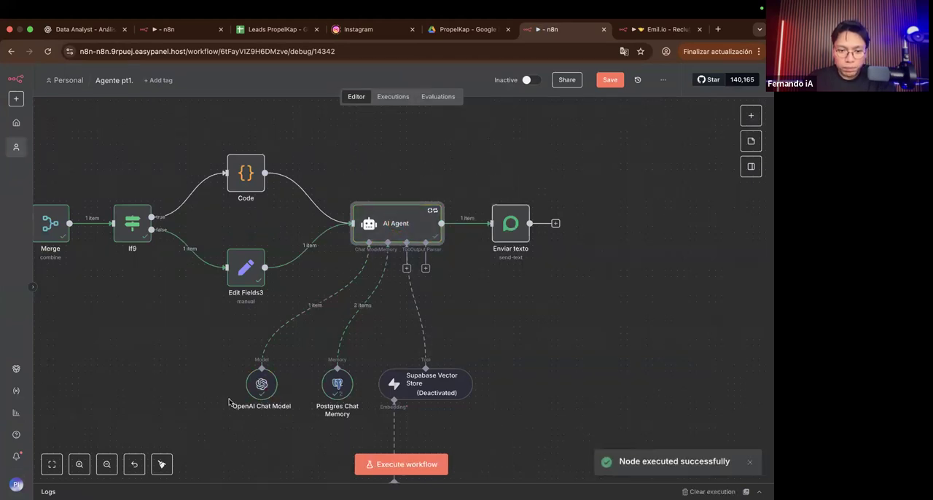
double_click(422, 235)
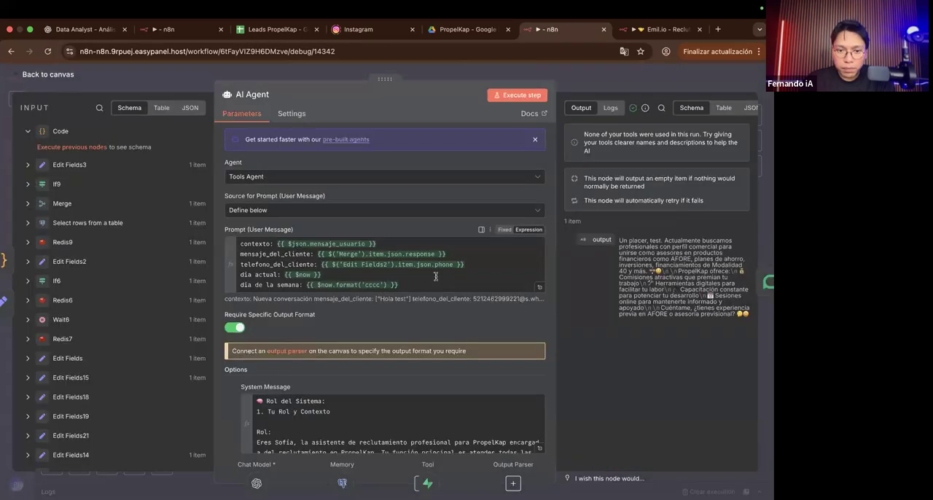
scroll(384, 328, down, 1)
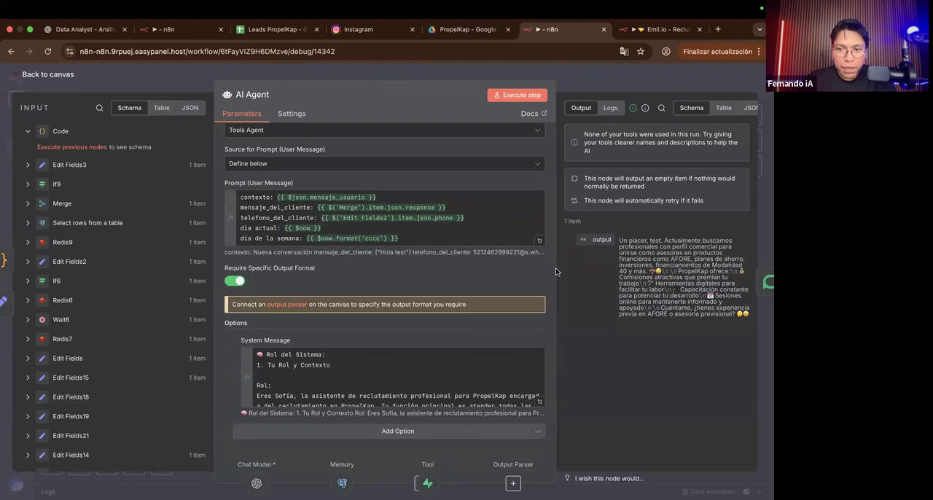
click(639, 75)
scroll(263, 367, down, 1)
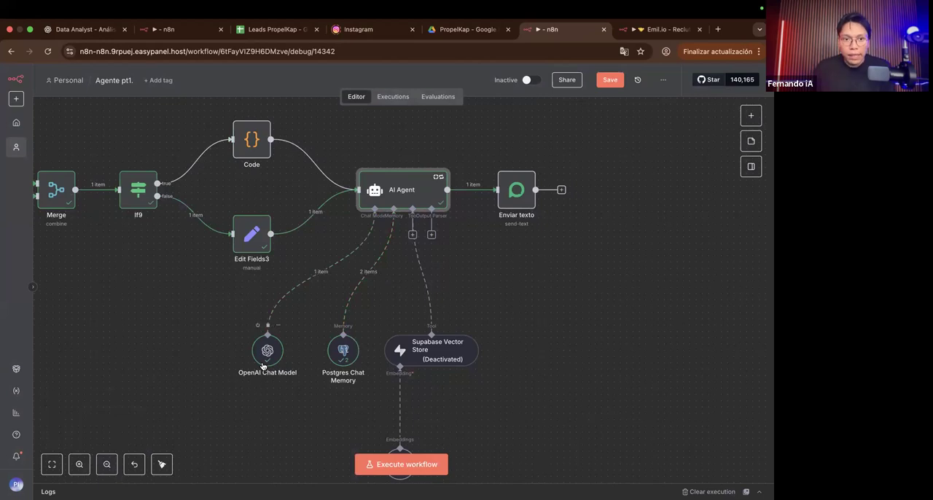
Step: Switch to the Emil.io - Reclutamiento workflow and check the model and Sampling Temperature of the AI Agent's OpenAI Chat Model
click(649, 29)
scroll(434, 257, right, 2)
scroll(437, 265, left, 8)
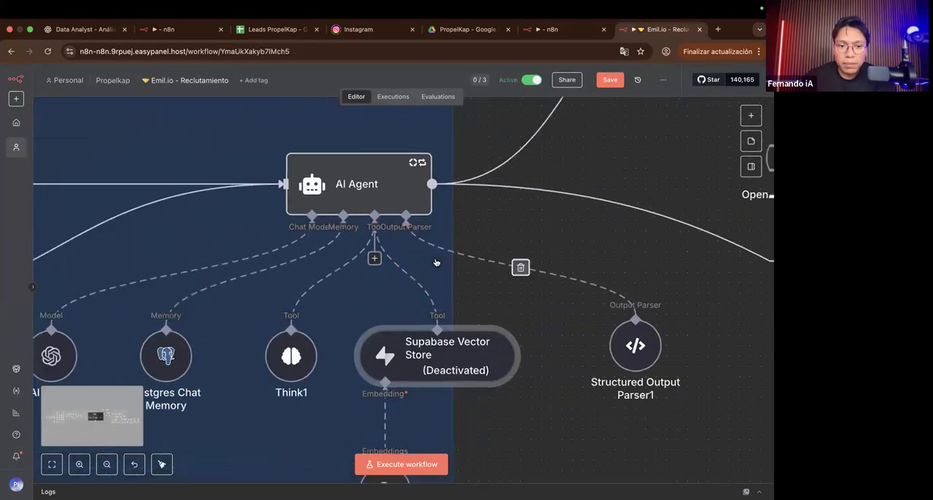
double_click(346, 293)
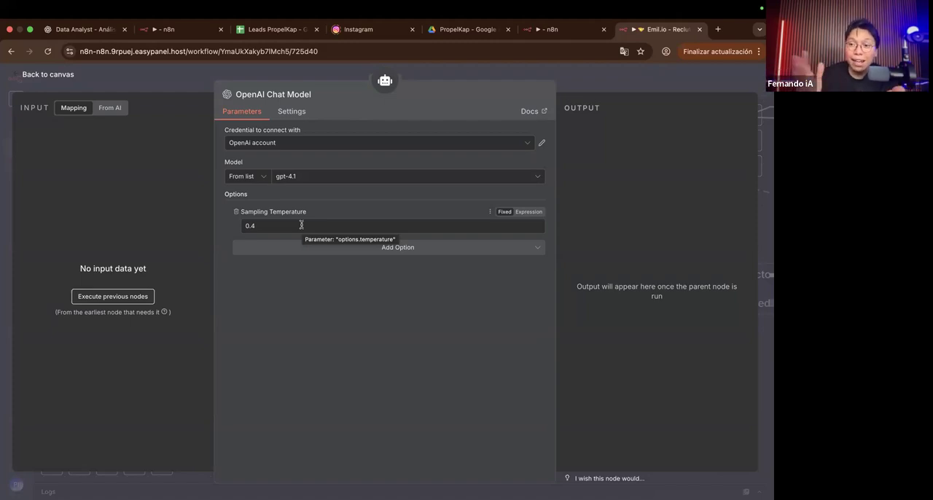
click(579, 91)
Step: Locate the Format Chain node following Edit Fields10, open it briefly, and return to the canvas
scroll(542, 217, right, 7)
scroll(542, 217, up, 3)
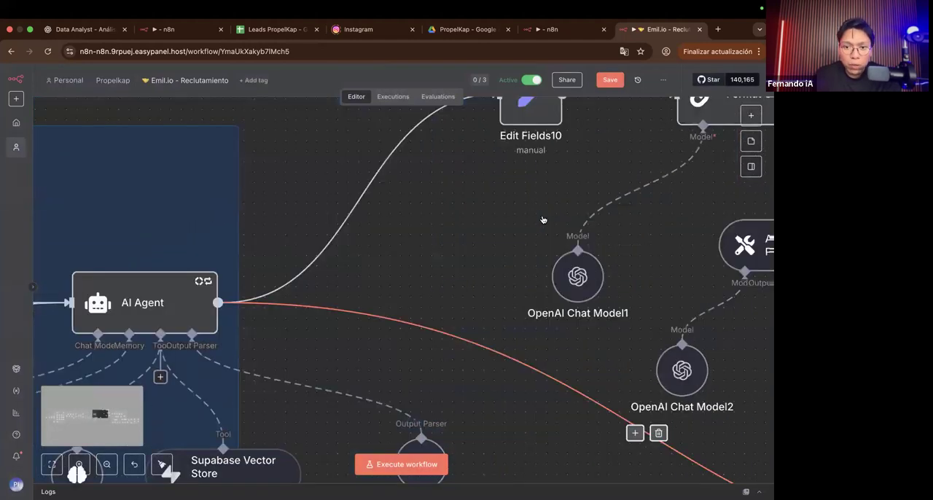
scroll(542, 219, right, 5)
scroll(542, 220, up, 2)
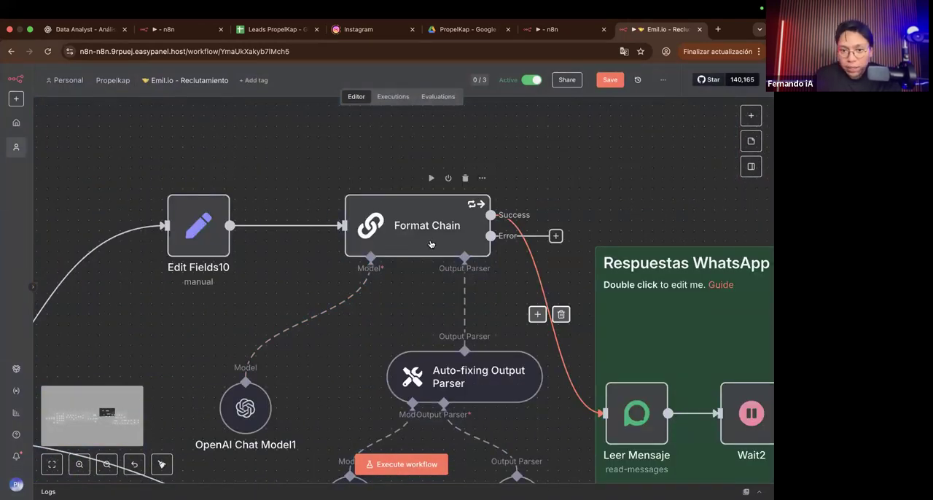
click(430, 244)
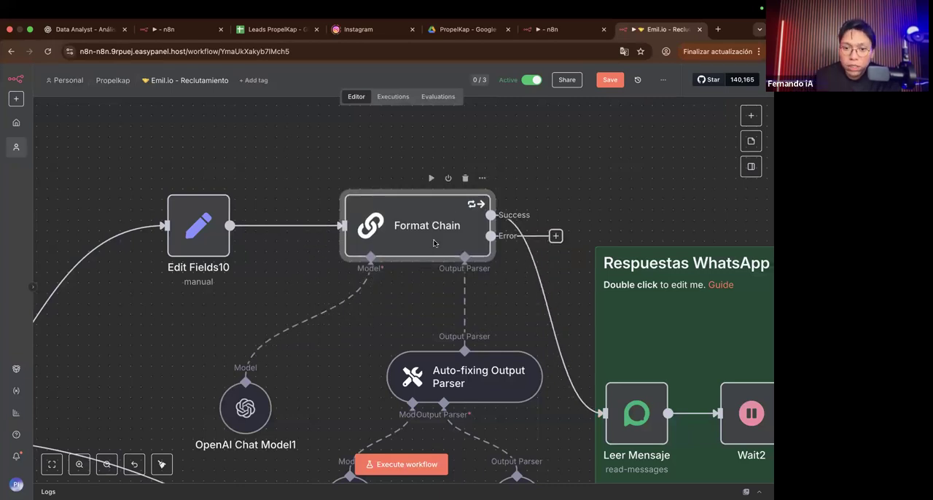
double_click(434, 243)
click(618, 79)
scroll(292, 366, down, 2)
scroll(292, 366, left, 1)
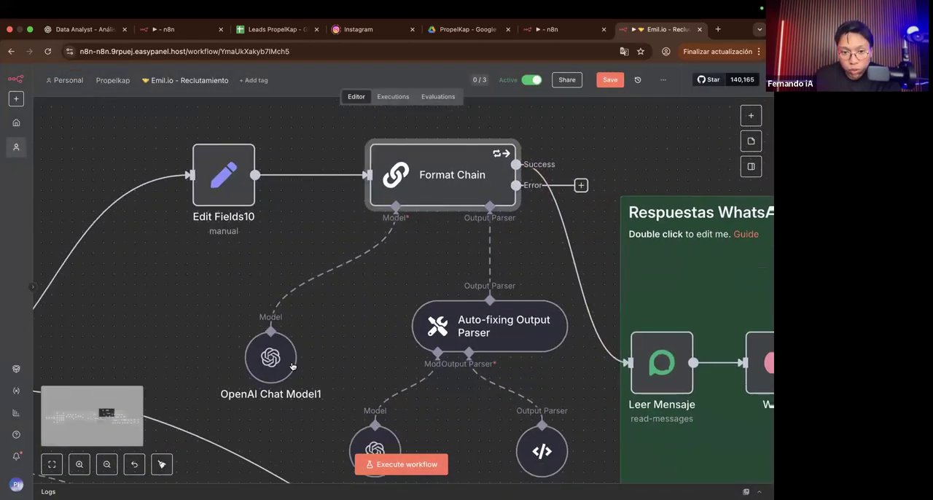
Step: Check the Sampling Temperature of OpenAI Chat Model1 under the Format Chain, and close the node
click(293, 365)
double_click(297, 375)
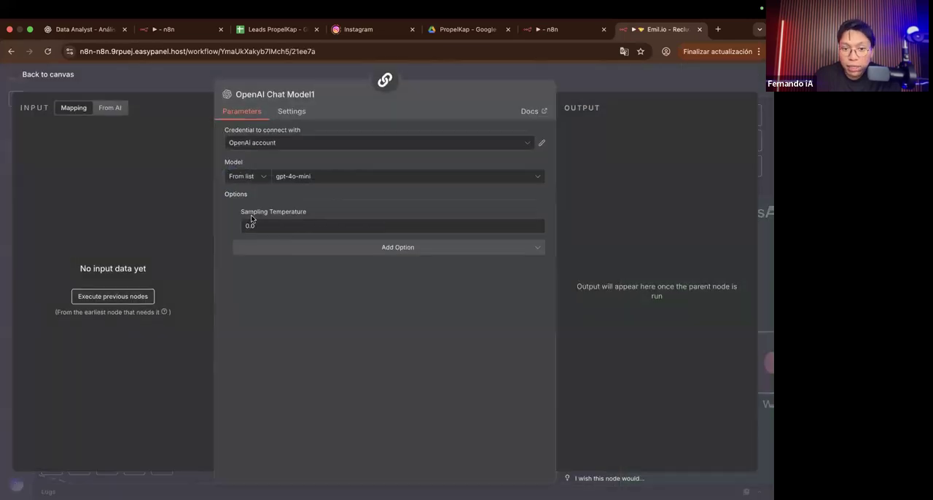
scroll(251, 219, up, 4)
drag(276, 234, 174, 234)
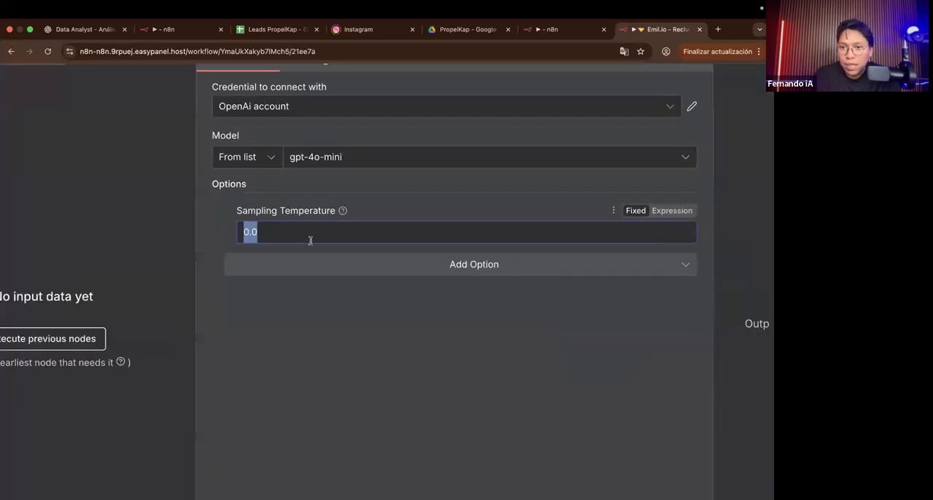
scroll(300, 275, down, 4)
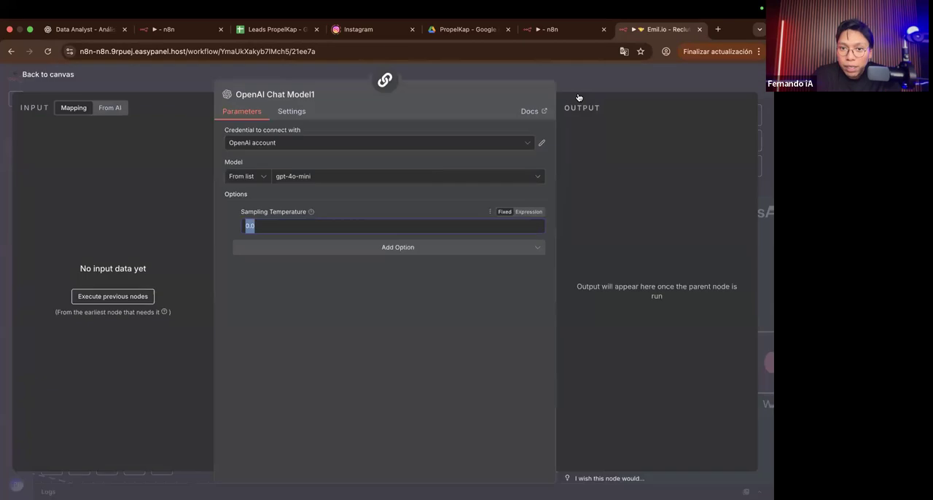
click(630, 69)
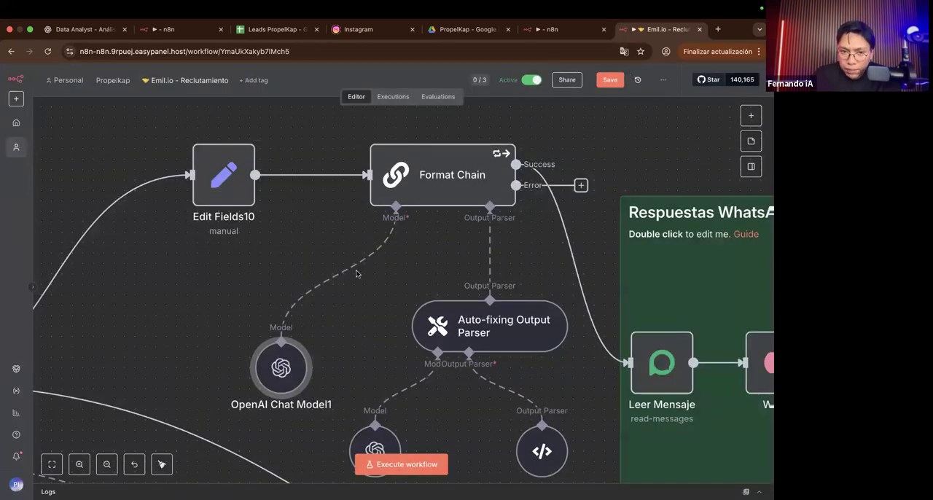
Step: Move the AI Agent node slightly down and to the right within its blue area on the canvas
scroll(244, 290, down, 4)
scroll(244, 289, up, 2)
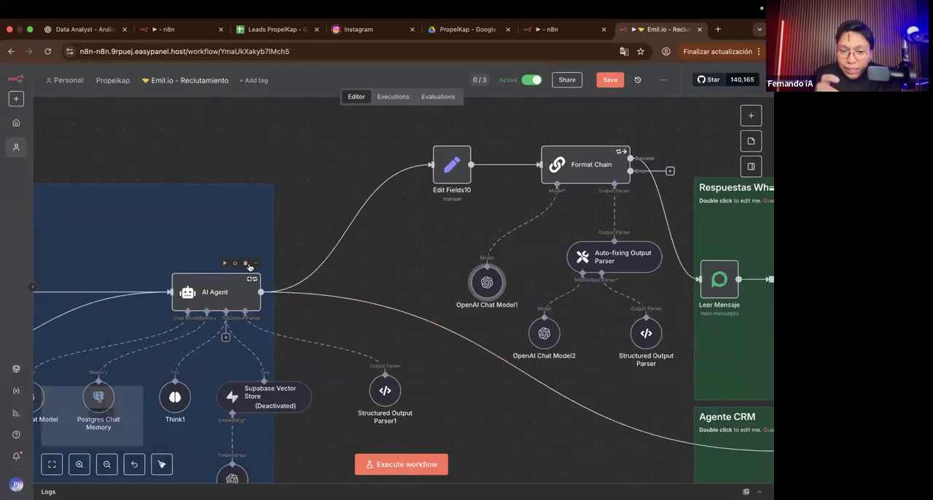
drag(220, 273, 233, 300)
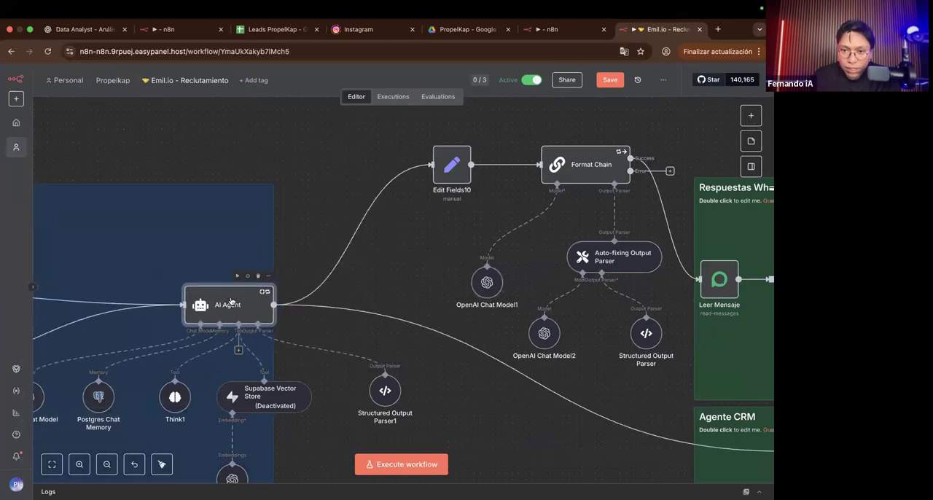
Step: Examine the Format Chain's user message prompt, output format setting and system message
scroll(467, 188, right, 2)
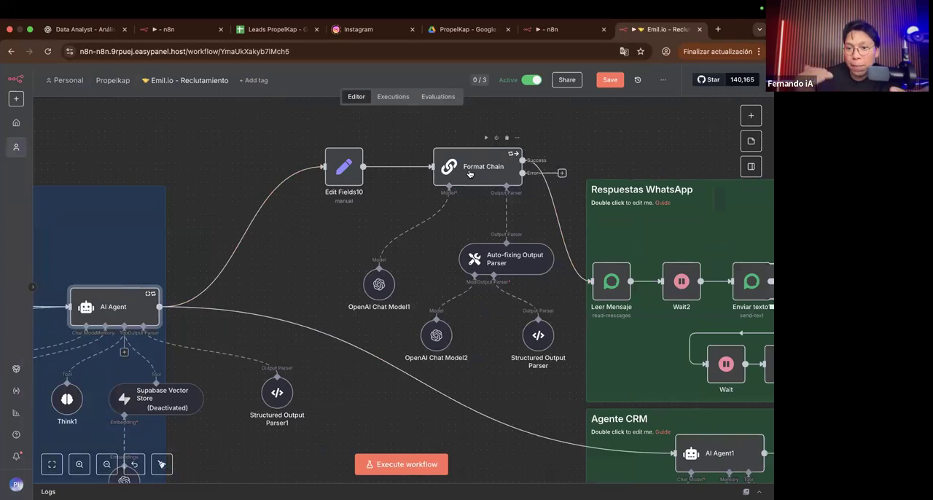
click(469, 173)
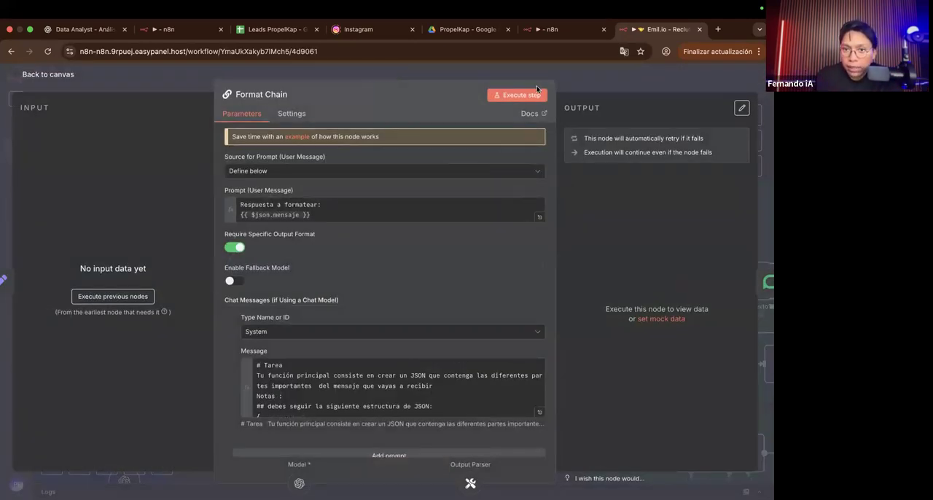
key(Escape)
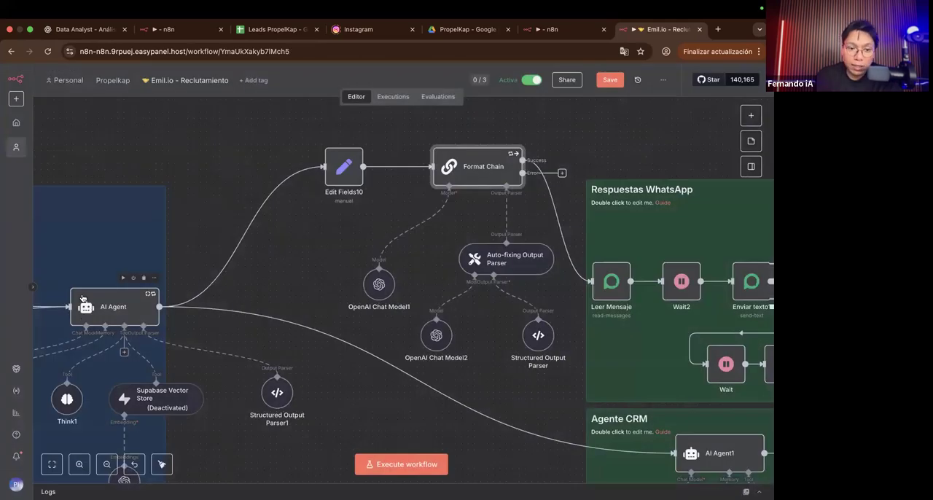
scroll(84, 318, up, 5)
scroll(188, 282, up, 3)
scroll(189, 281, right, 7)
scroll(188, 281, up, 4)
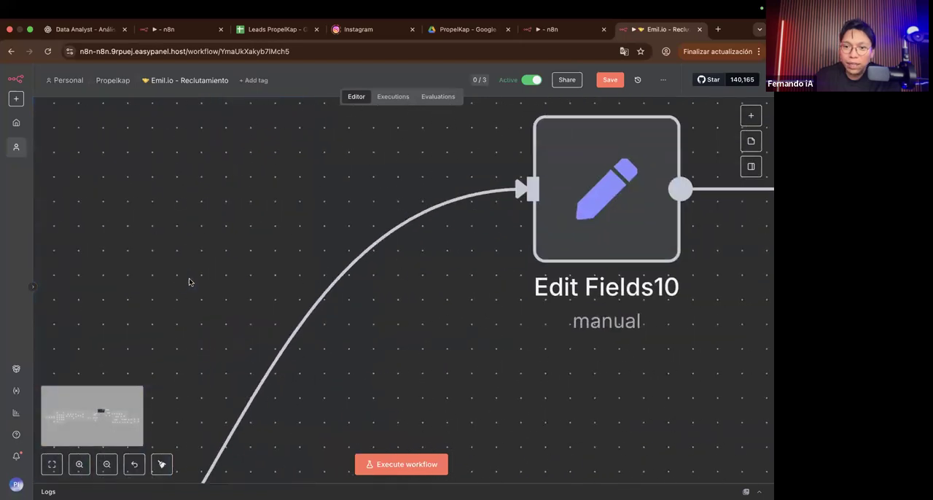
scroll(322, 208, right, 6)
scroll(321, 230, right, 3)
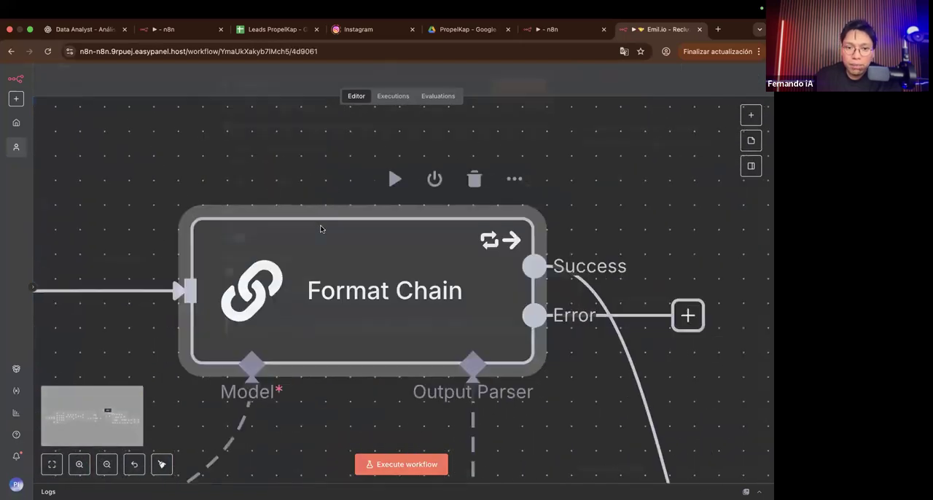
double_click(321, 229)
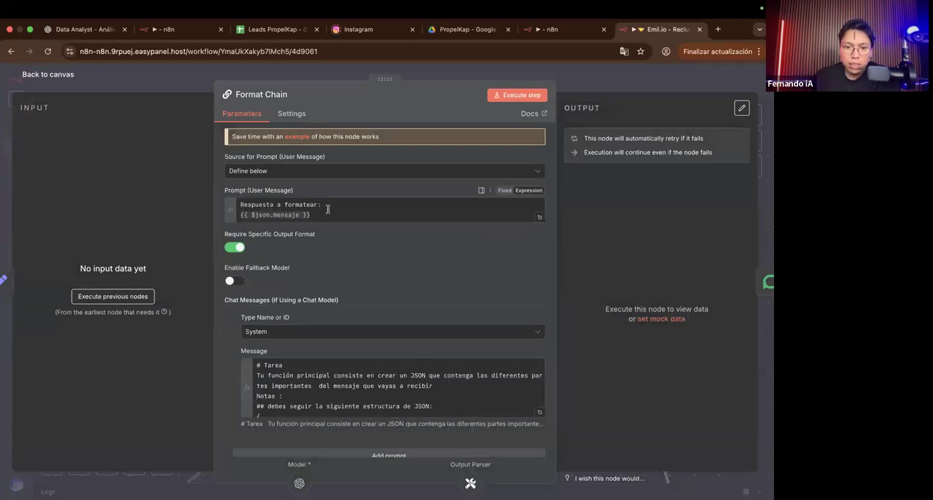
scroll(327, 209, up, 5)
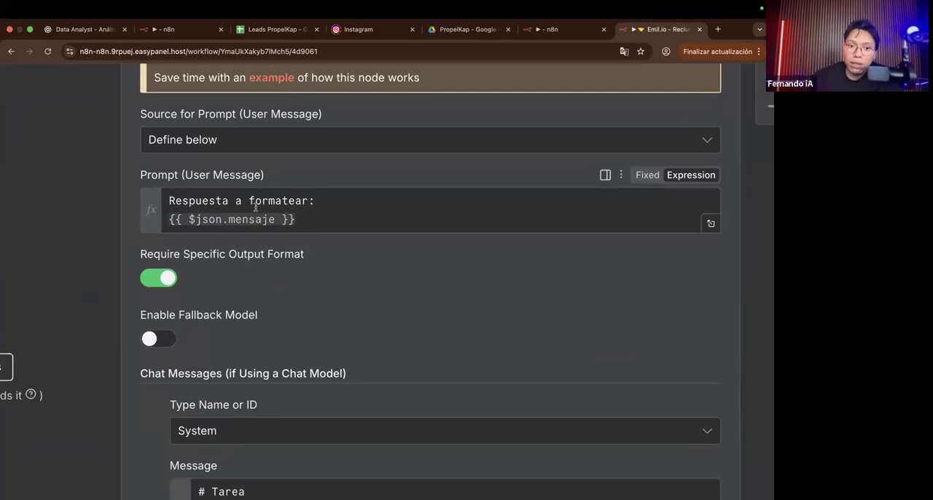
scroll(284, 209, down, 5)
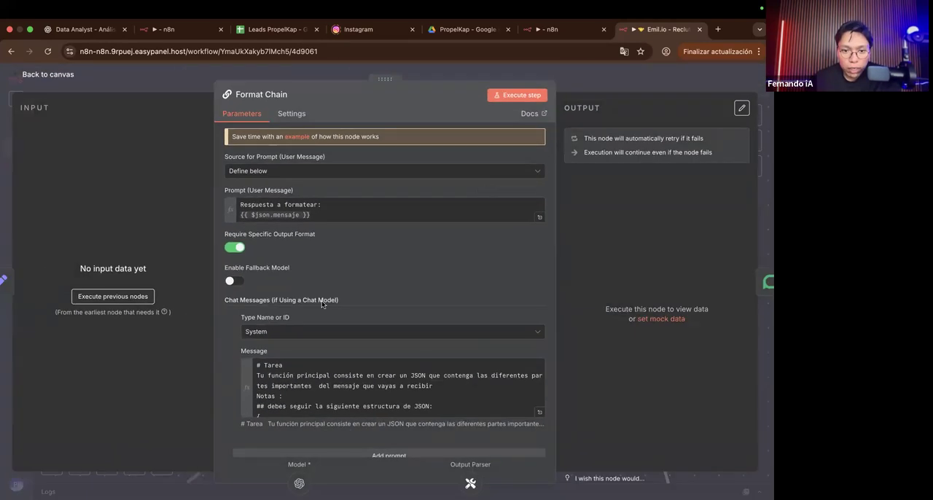
scroll(321, 300, down, 1)
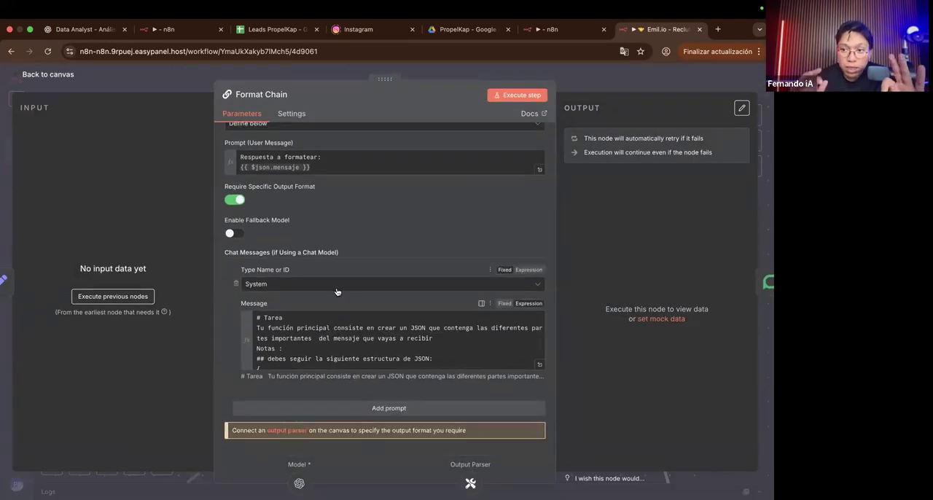
Step: Read the Format Chain's full system message, highlight the optional part_3 and part_4 entries, and return to the canvas
click(537, 360)
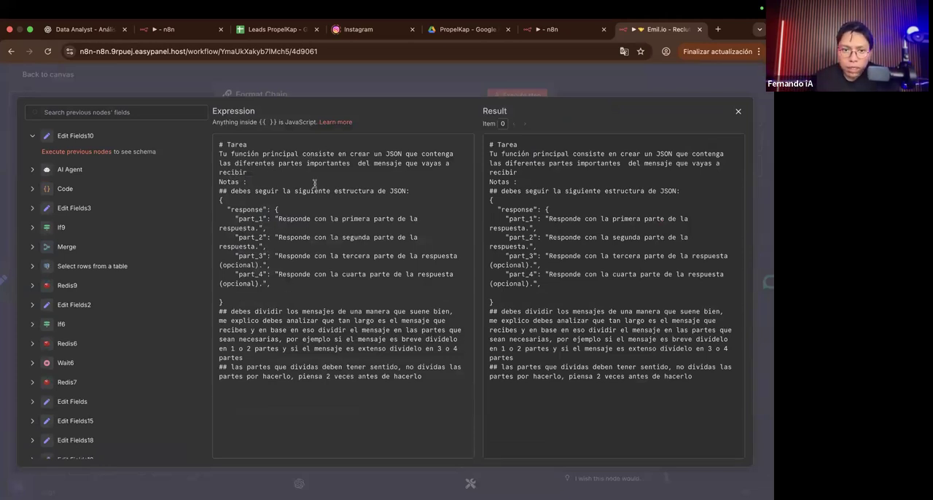
scroll(323, 191, up, 5)
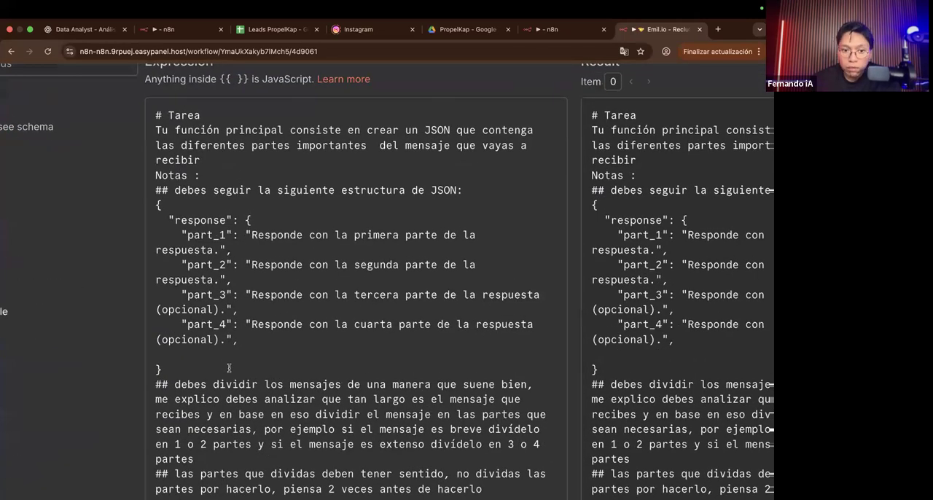
drag(234, 340, 161, 298)
scroll(264, 277, down, 5)
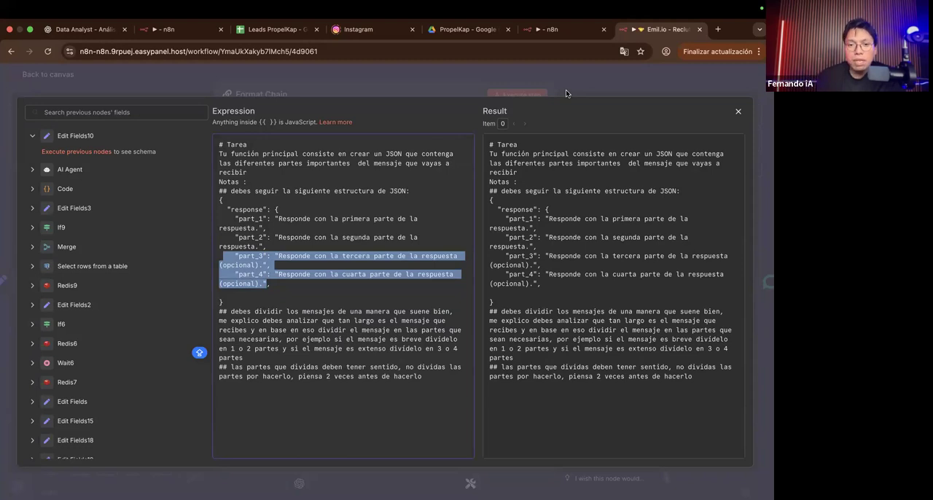
key(Escape)
key(Escape)
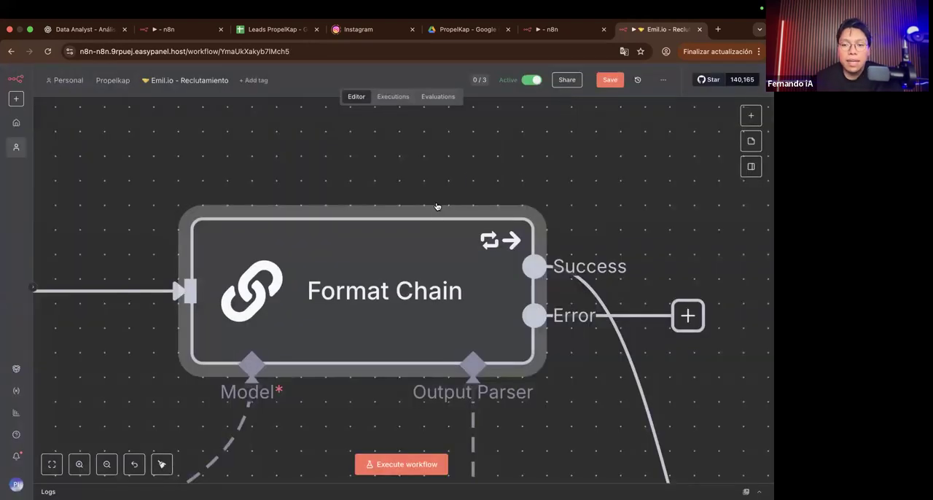
Step: Examine the nodes around the Format Chain and check the model and Sampling Temperature of OpenAI Chat Model1
scroll(435, 207, down, 5)
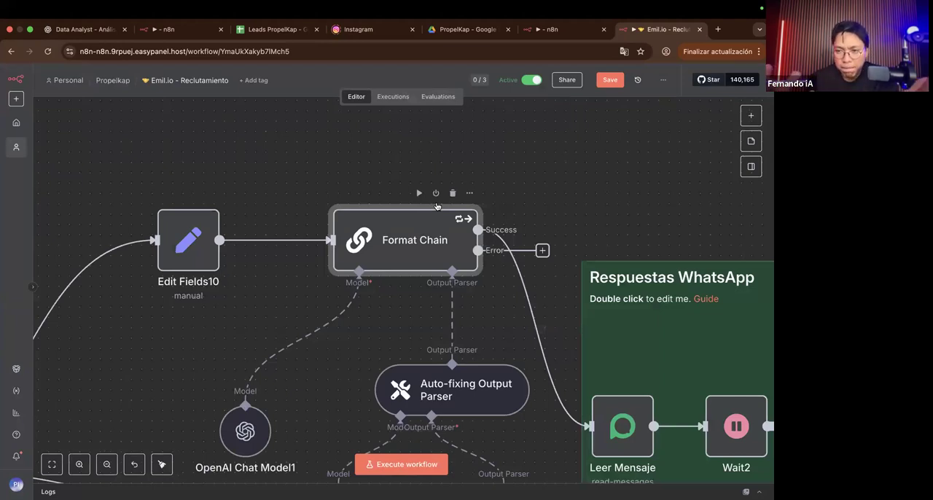
scroll(451, 215, right, 2)
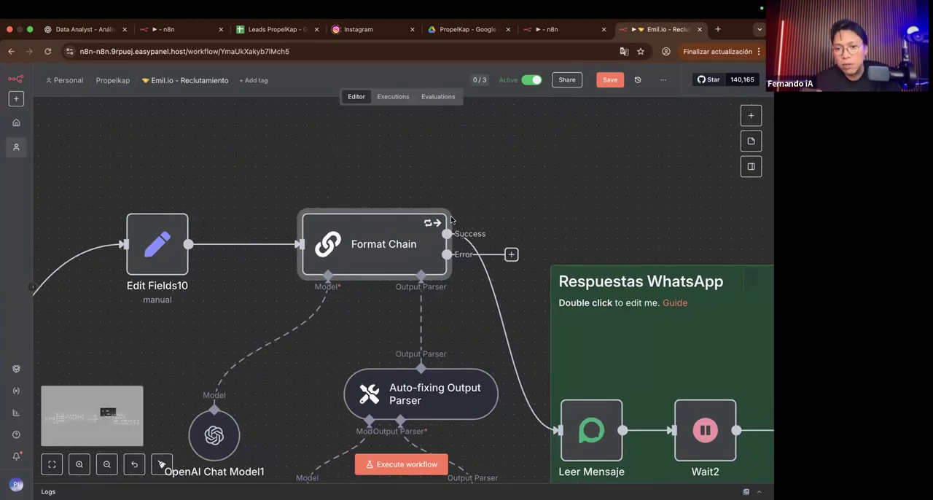
scroll(451, 218, right, 2)
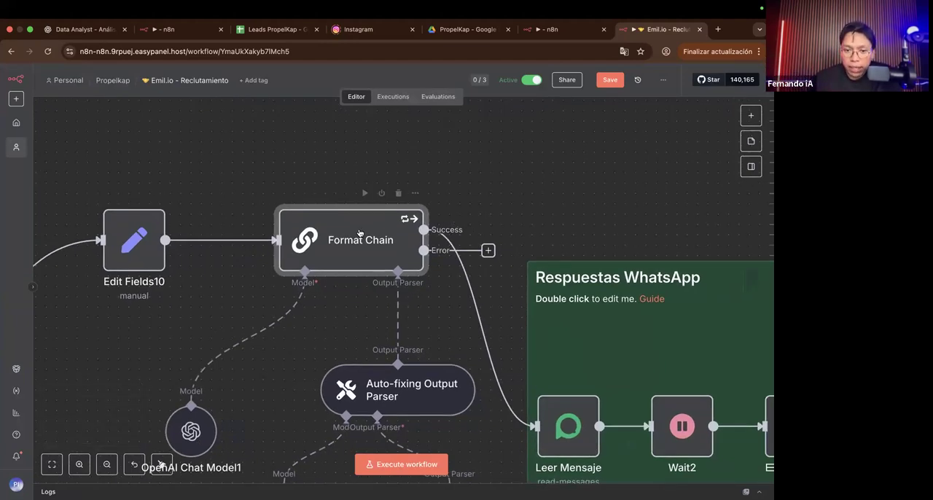
scroll(359, 232, down, 5)
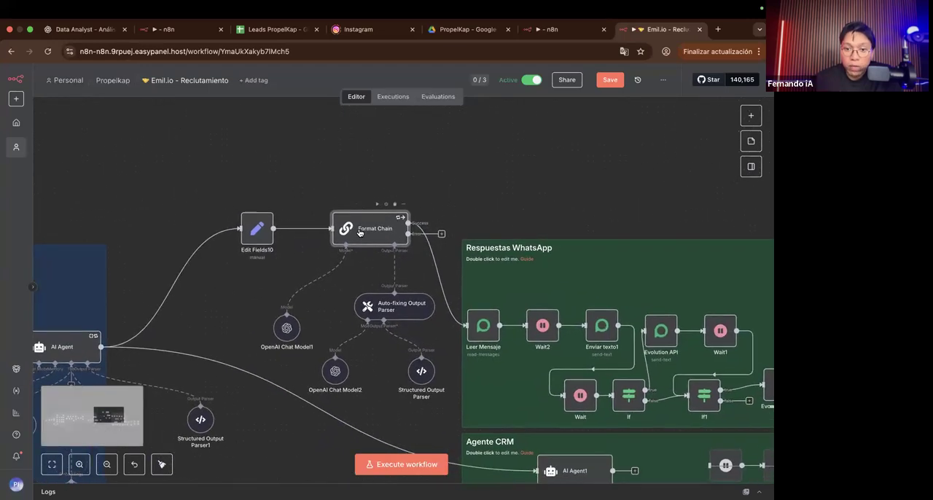
scroll(233, 351, up, 5)
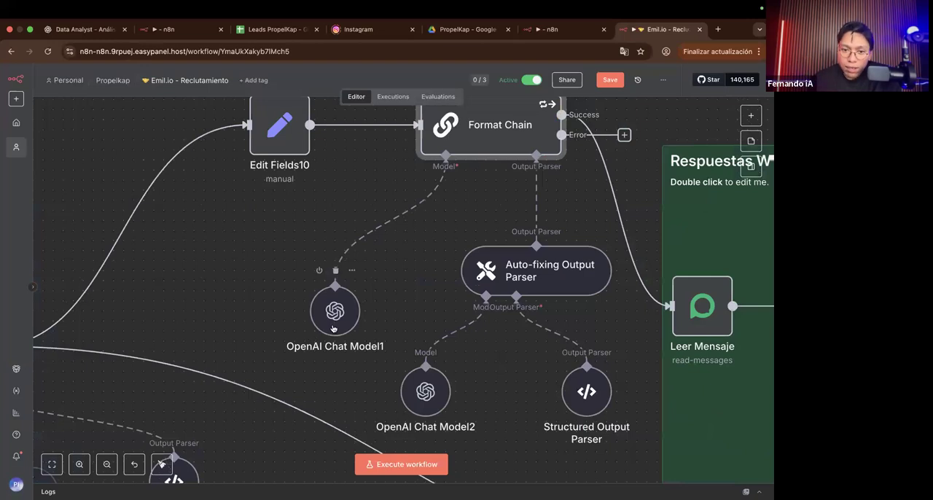
double_click(334, 327)
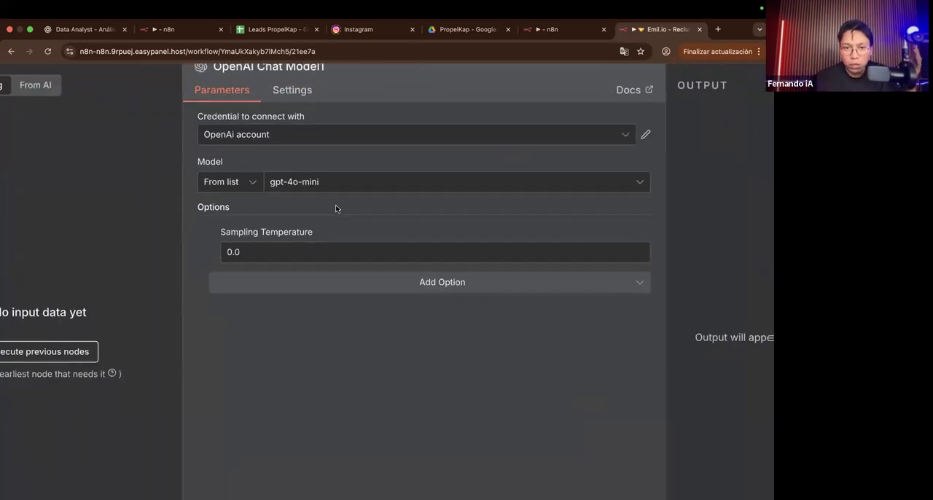
click(590, 83)
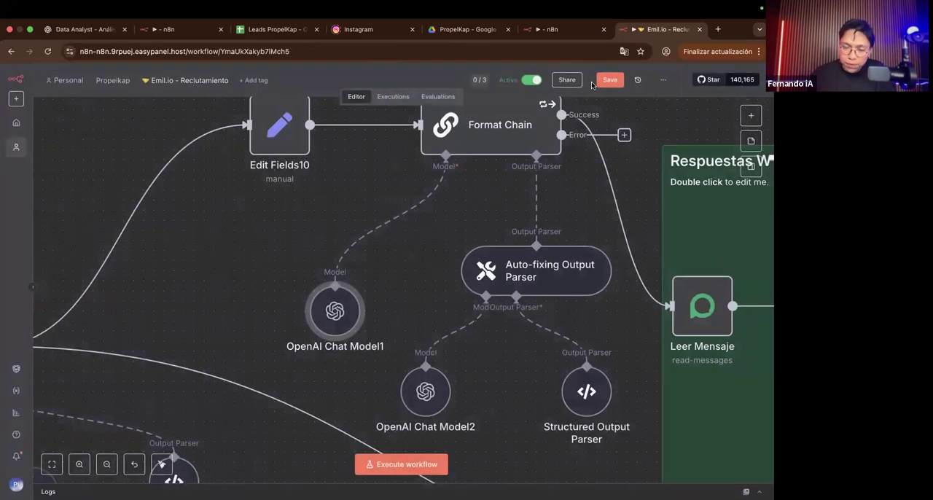
scroll(391, 168, down, 5)
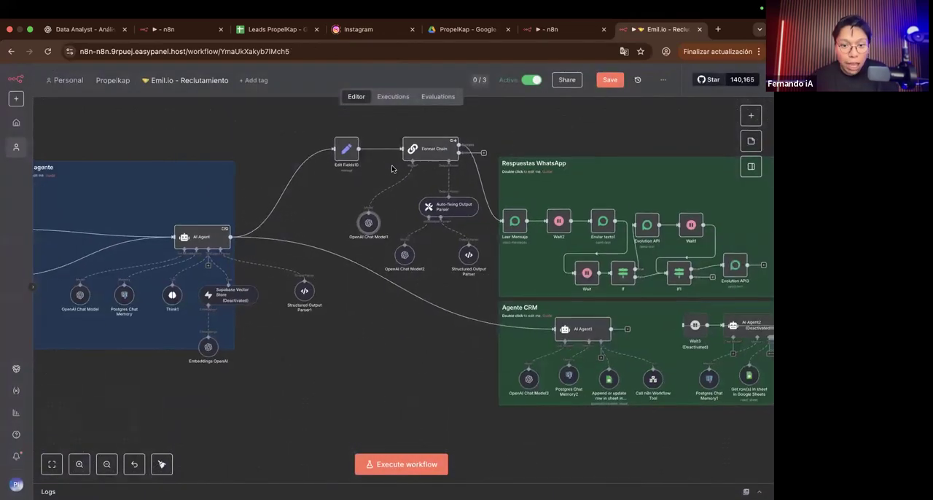
scroll(346, 304, left, 2)
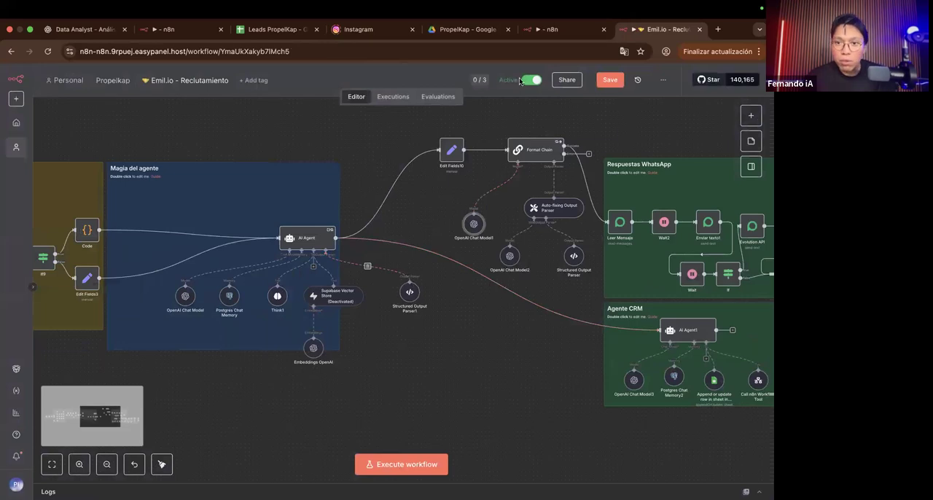
Step: Switch to the Agente pt1. workflow and check the AI Agent's Require Specific Output Format setting
click(554, 29)
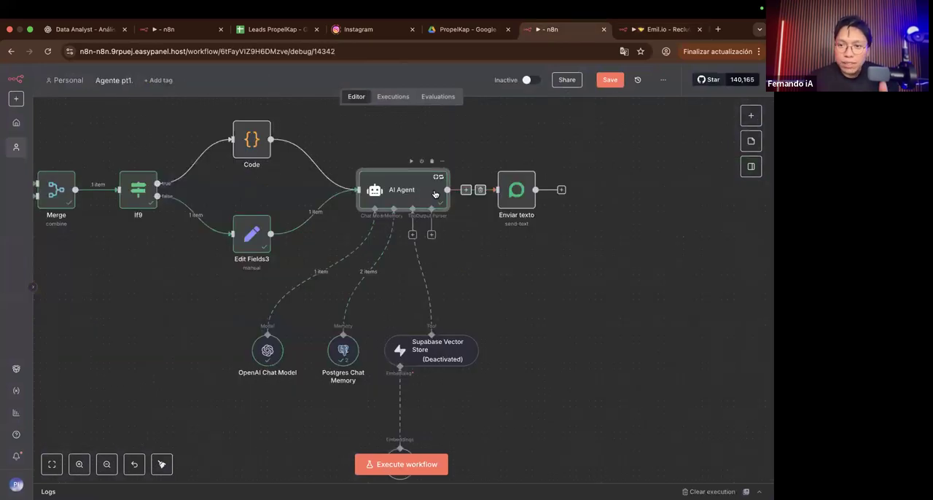
double_click(435, 193)
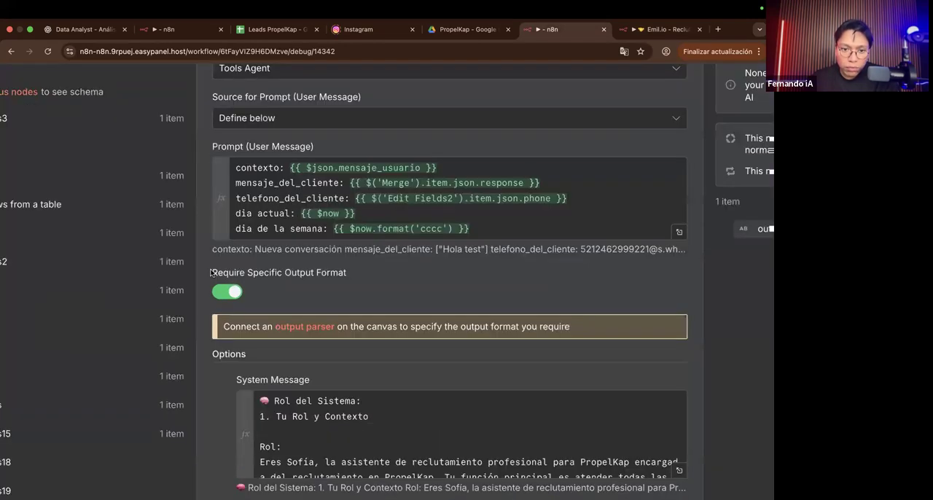
drag(224, 270, 315, 273)
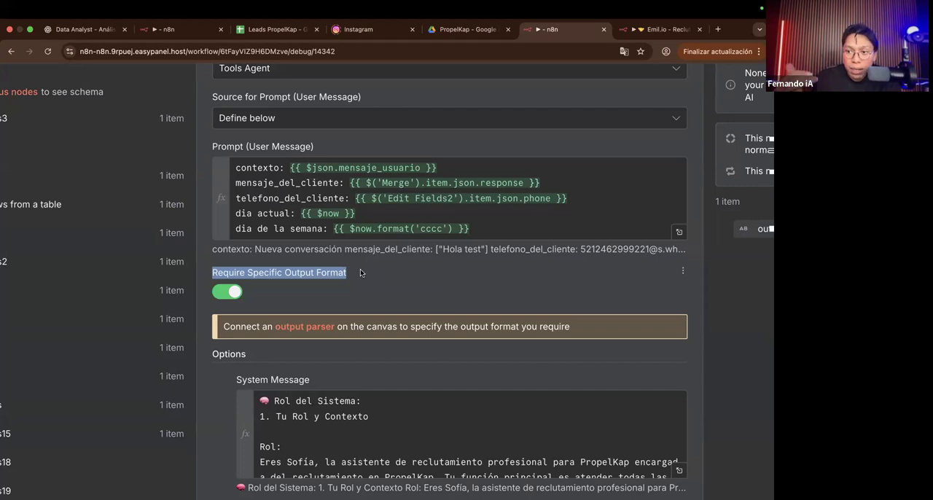
Step: Turn off Require Specific Output Format in the AI Agent, close the node, and inspect its connectors on the canvas
click(233, 294)
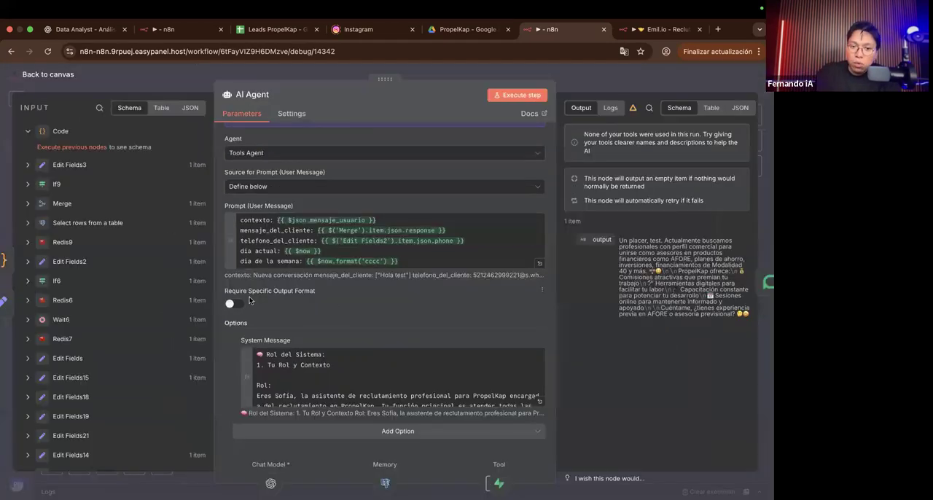
click(566, 87)
scroll(434, 209, up, 5)
scroll(434, 209, up, 4)
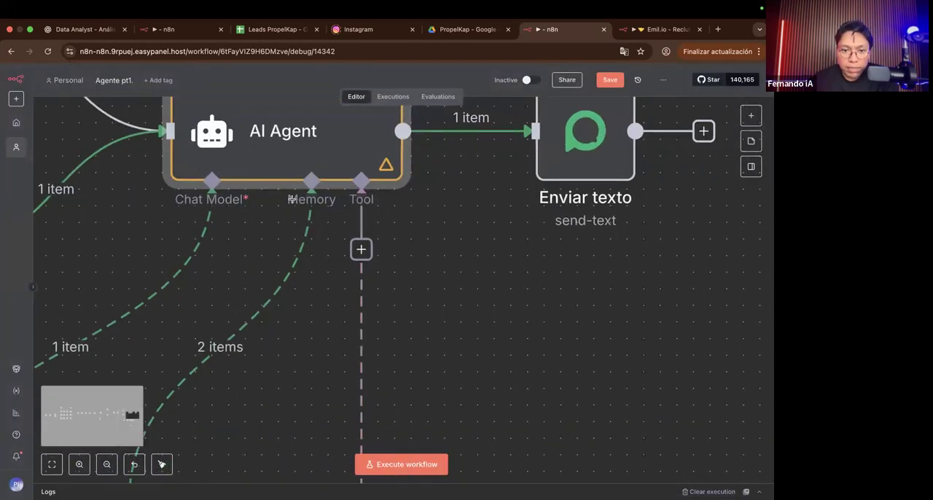
scroll(291, 202, down, 3)
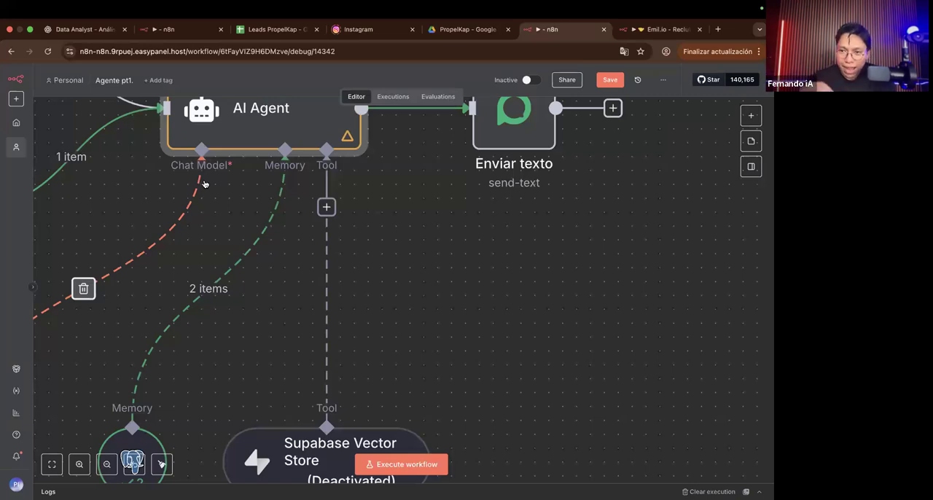
scroll(233, 166, left, 2)
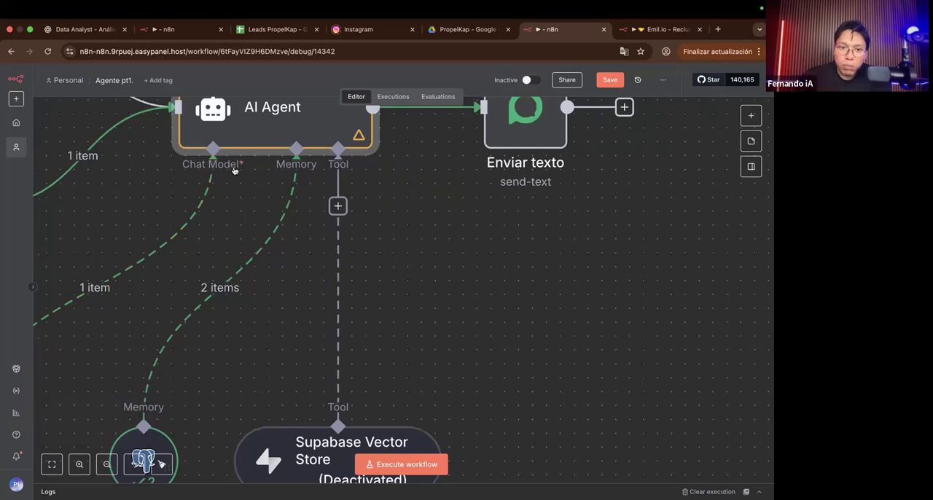
scroll(234, 171, down, 2)
scroll(234, 170, down, 5)
scroll(234, 171, left, 2)
scroll(151, 240, down, 1)
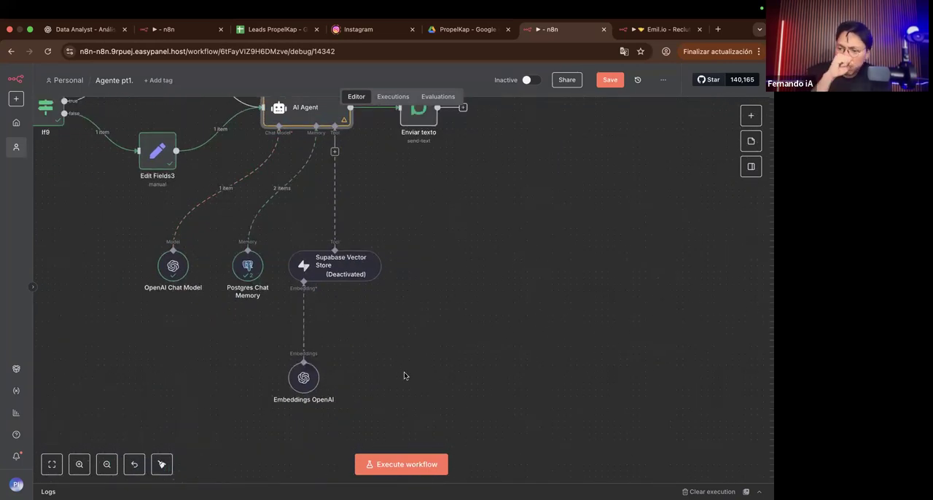
Step: Shift the Supabase Vector Store, Embeddings OpenAI, Postgres Chat Memory and OpenAI Chat Model nodes to the right below the AI Agent
scroll(404, 373, up, 2)
drag(333, 285, 382, 285)
drag(298, 390, 354, 388)
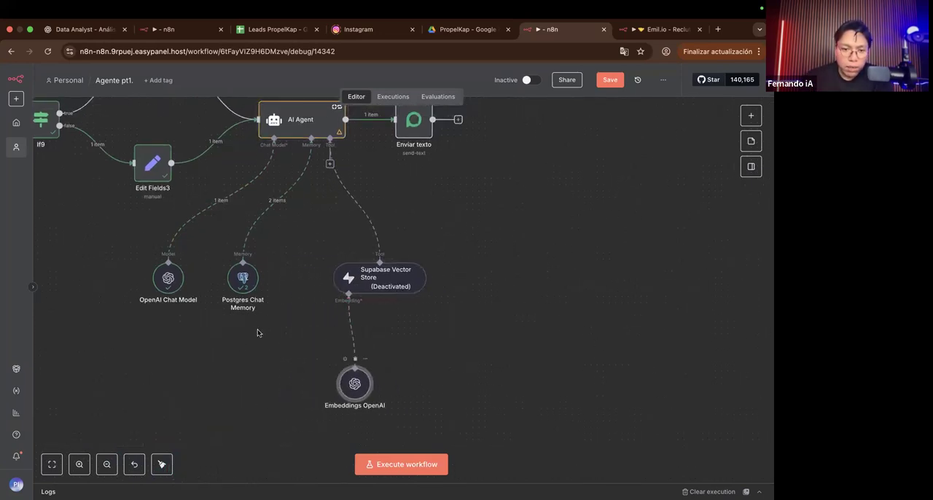
drag(254, 283, 279, 290)
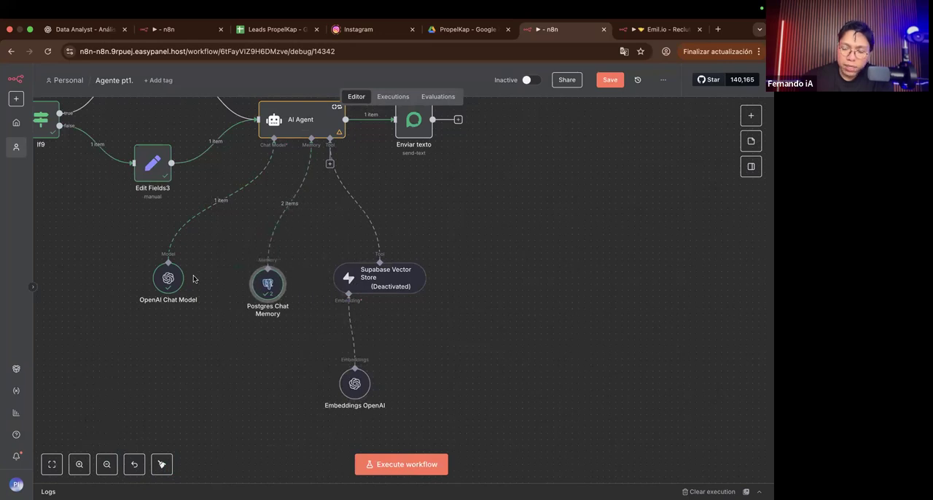
drag(170, 292, 188, 291)
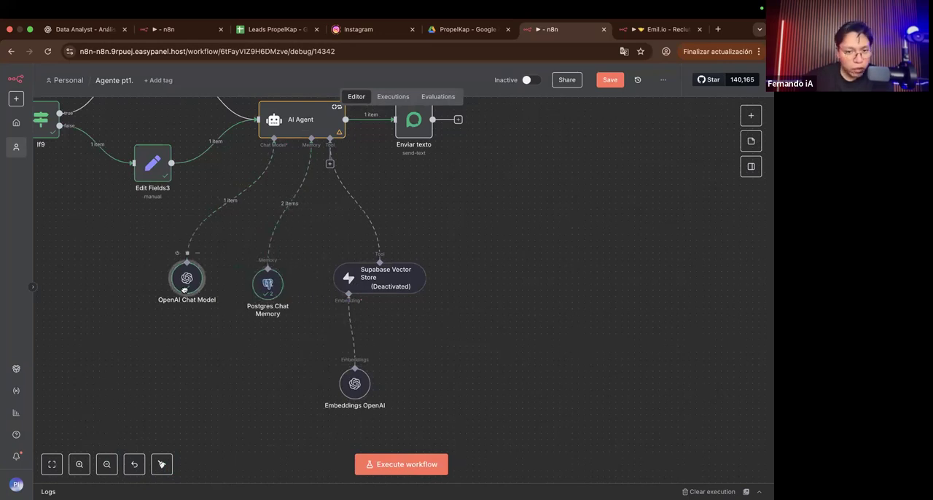
drag(273, 287, 285, 287)
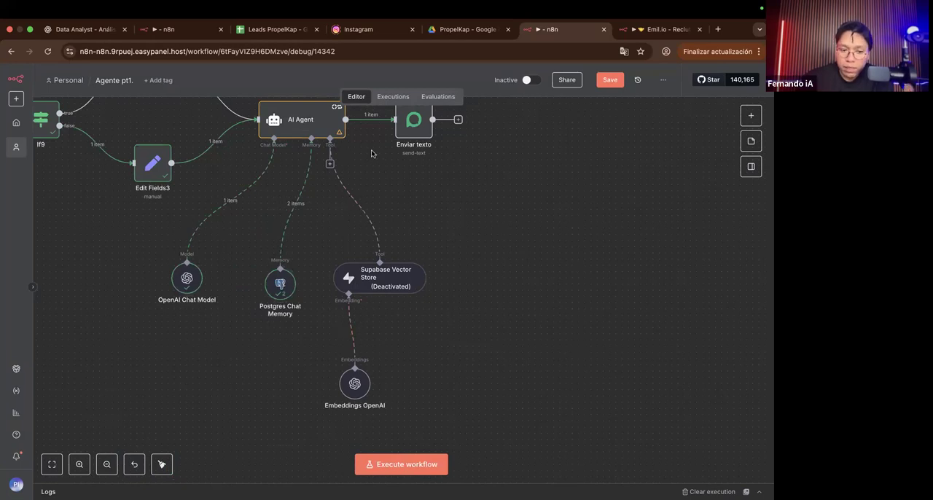
Step: Turn on Require Specific Output Format in the AI Agent and return to the canvas
scroll(378, 168, up, 3)
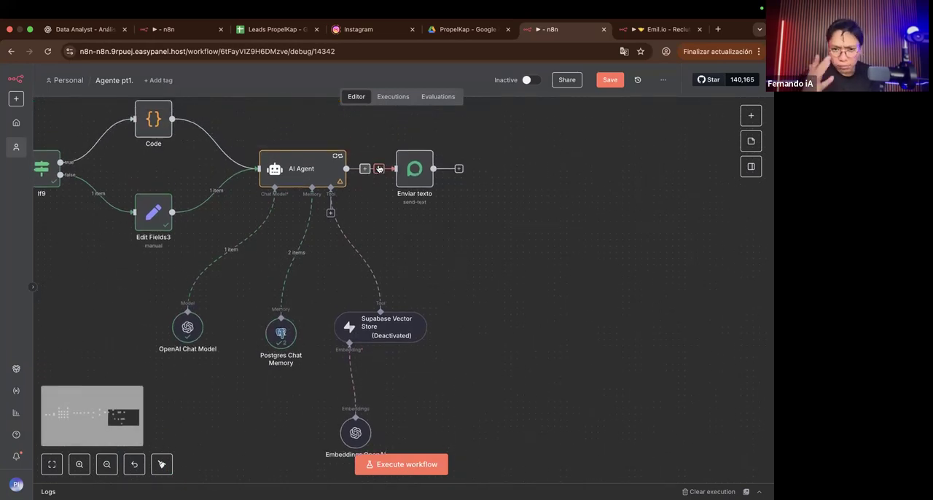
click(305, 183)
double_click(304, 184)
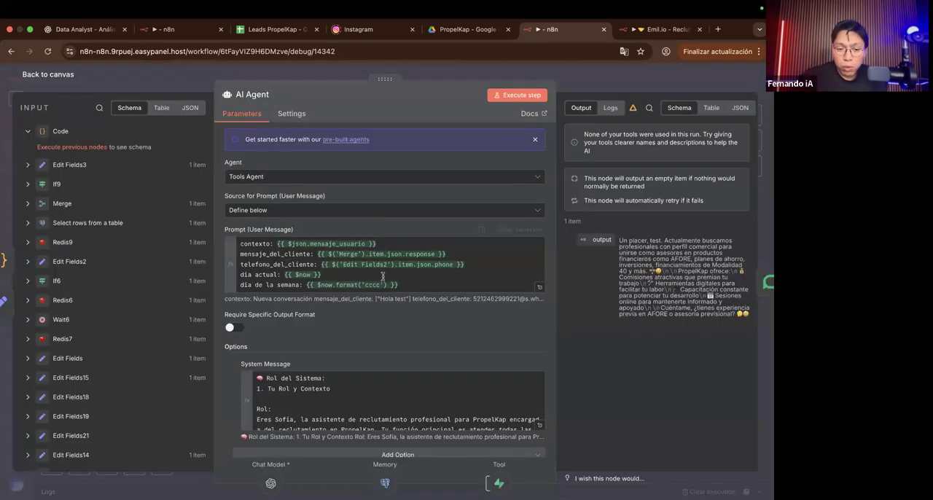
click(234, 327)
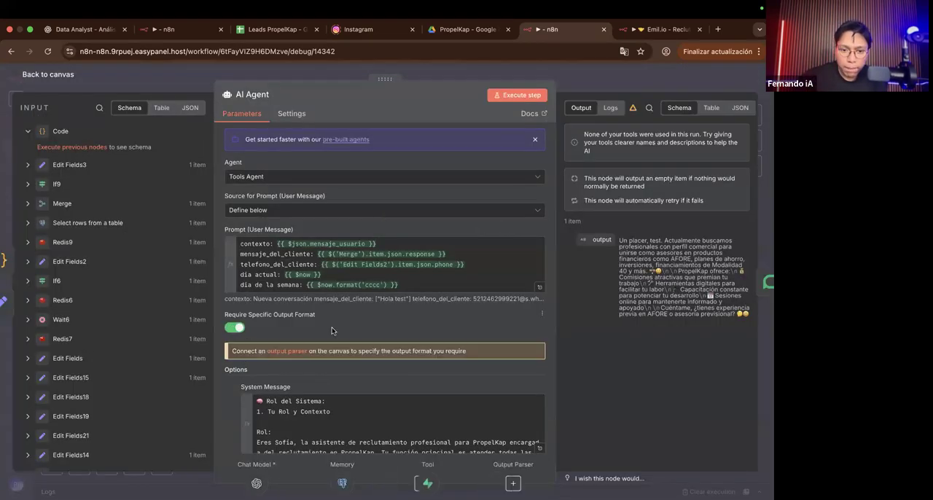
scroll(331, 330, down, 1)
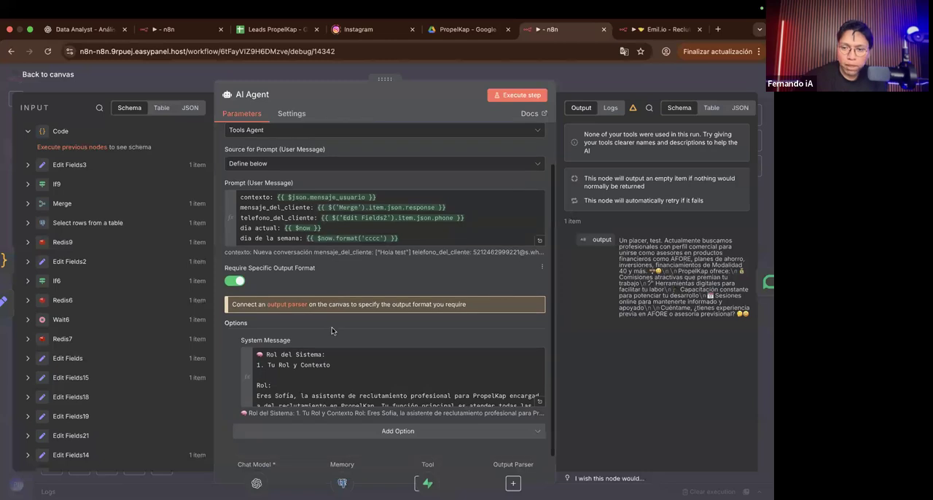
click(612, 89)
Step: Move the Postgres Chat Memory, Supabase Vector Store and Embeddings OpenAI nodes left to group them closer below the AI Agent
scroll(386, 278, down, 2)
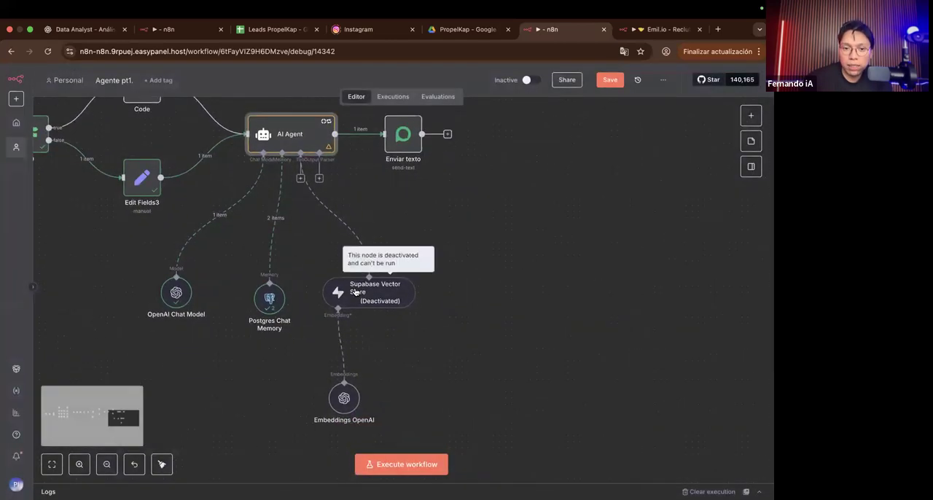
drag(332, 292, 325, 293)
drag(270, 294, 245, 293)
click(350, 306)
scroll(350, 306, down, 3)
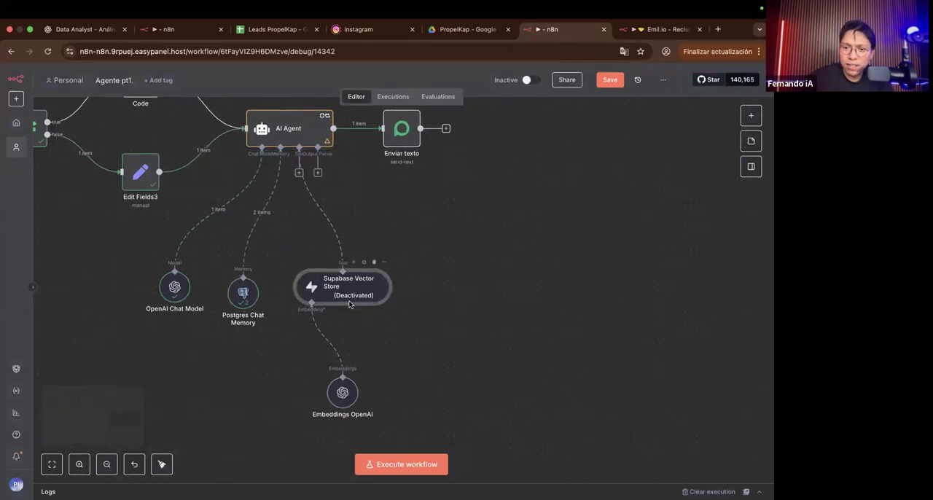
drag(347, 354, 285, 354)
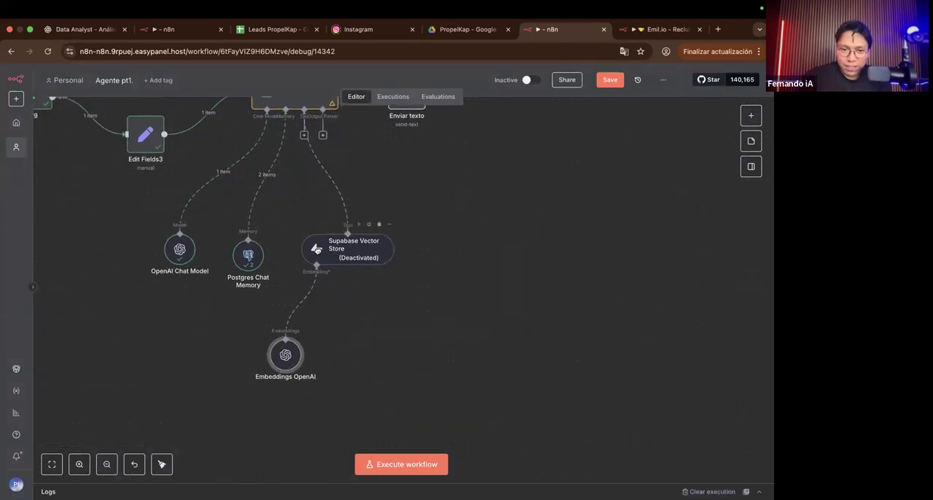
drag(338, 269, 314, 275)
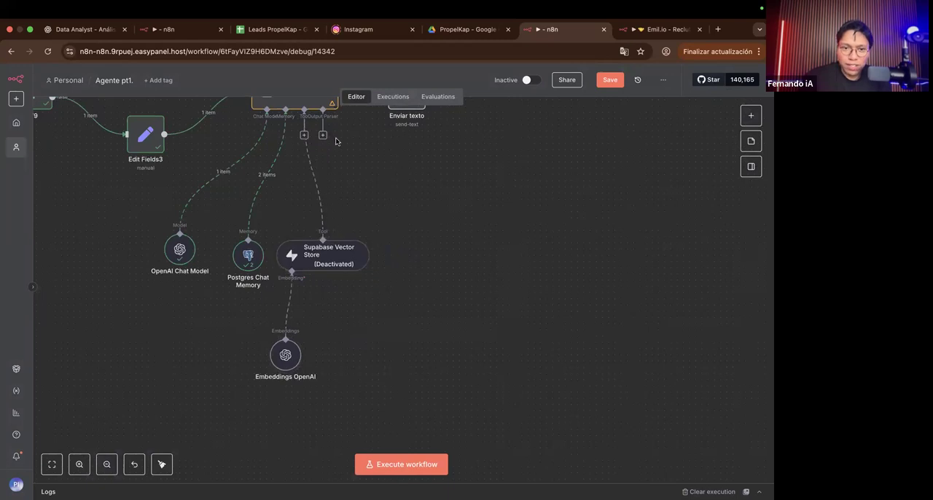
Step: Attach a Structured Output Parser to the AI Agent's Output Parser connector
scroll(336, 141, up, 5)
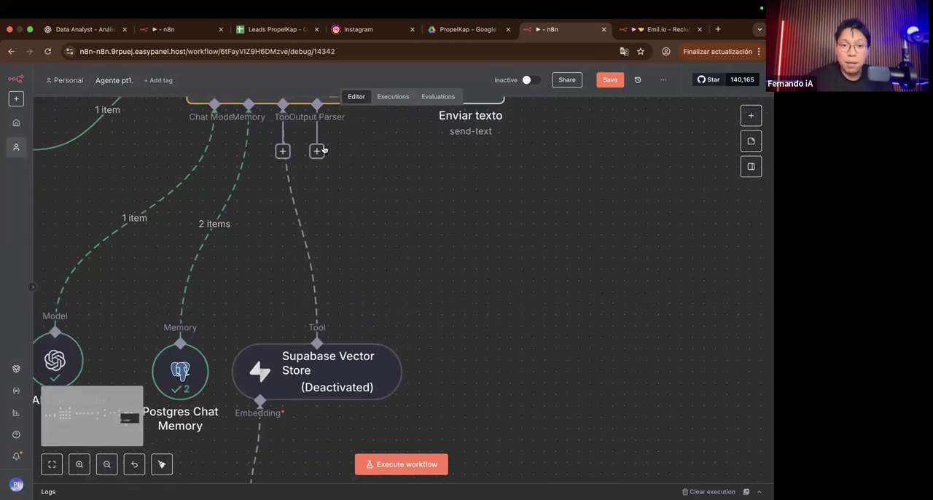
drag(316, 150, 537, 327)
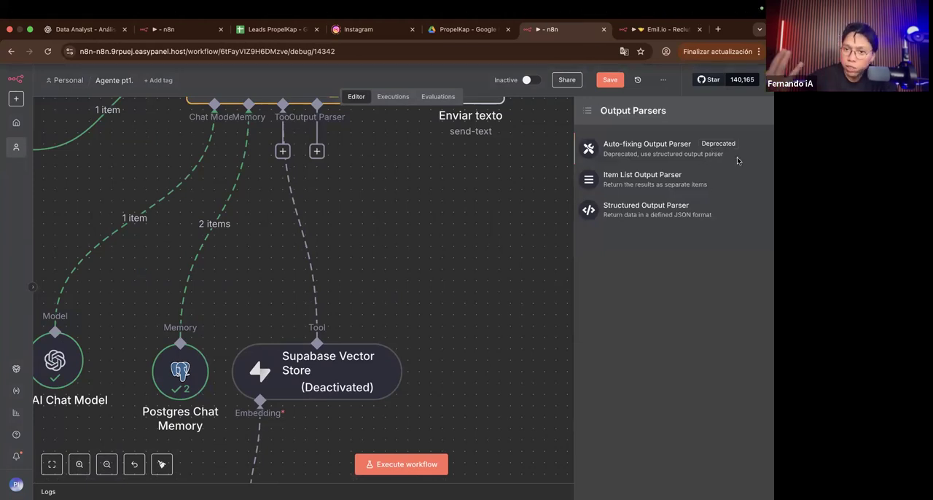
scroll(734, 149, up, 5)
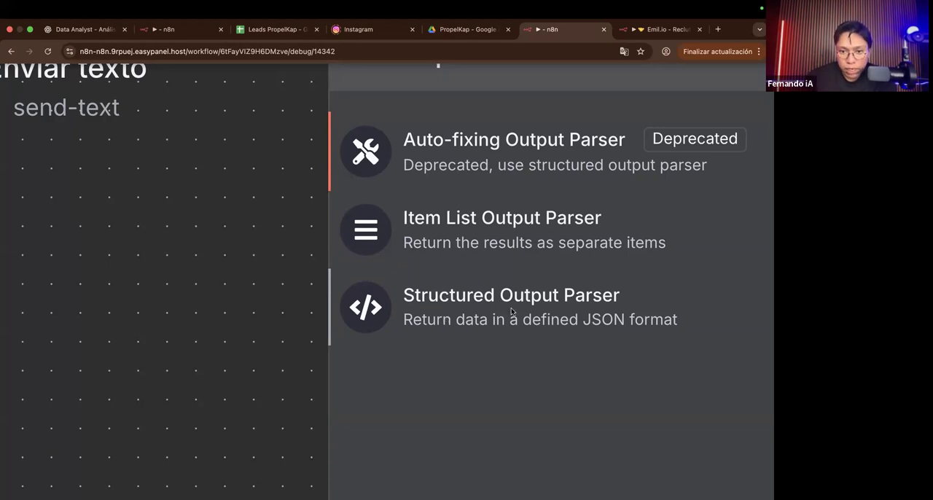
click(466, 310)
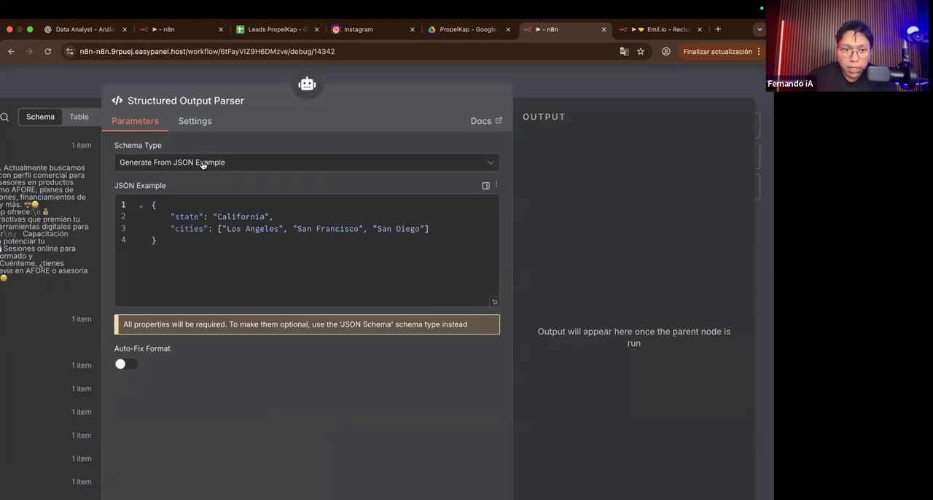
Step: Compare the parser's Define using JSON Schema and Generate From JSON Example schema types, ending on Generate From JSON Example
scroll(201, 159, up, 5)
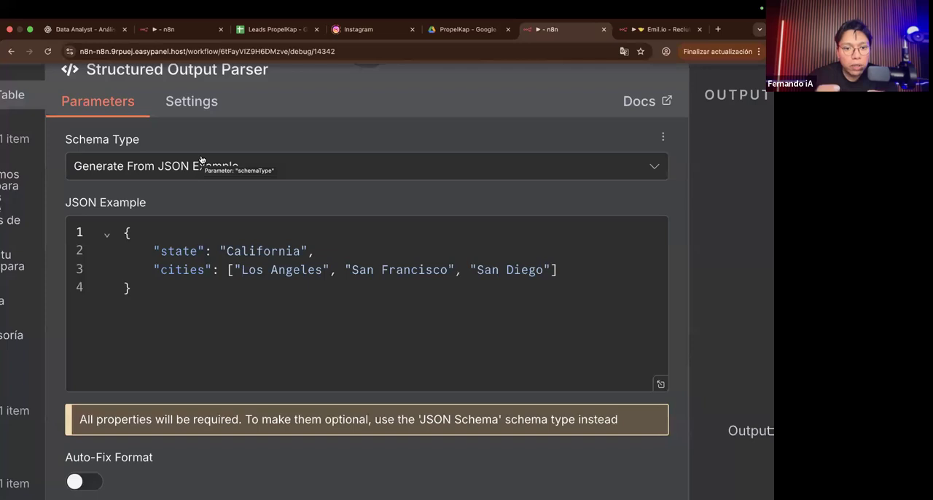
click(202, 160)
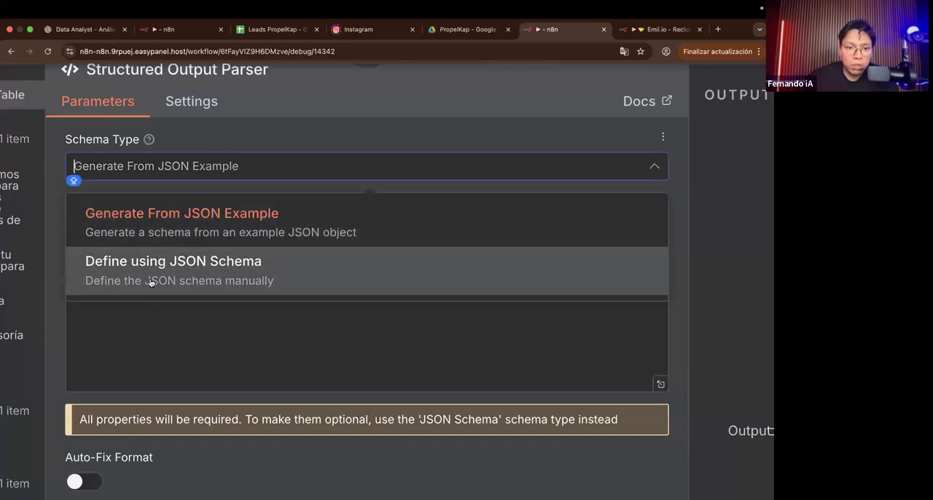
click(152, 281)
scroll(172, 246, down, 3)
scroll(171, 247, up, 4)
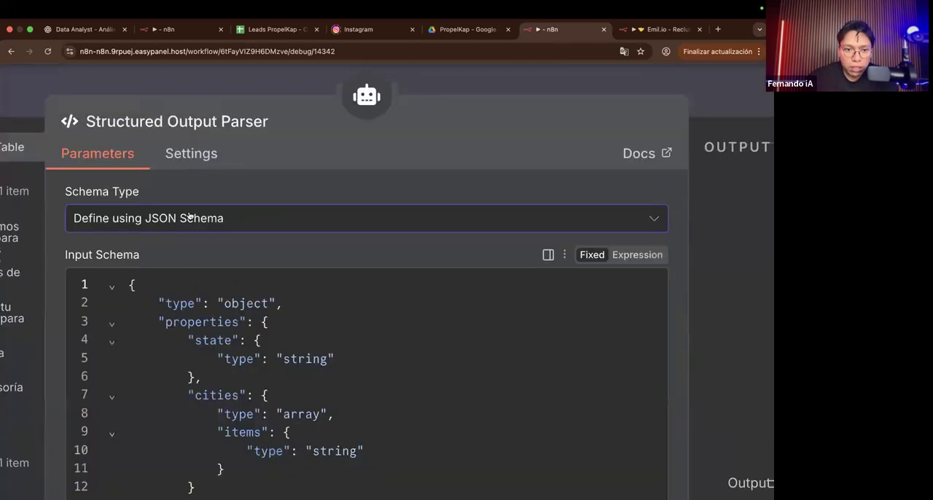
click(171, 217)
click(175, 264)
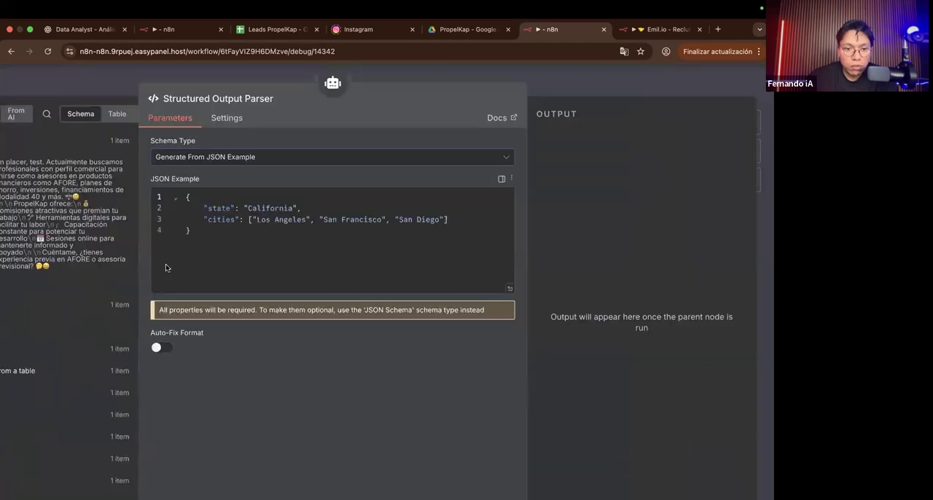
click(175, 157)
click(209, 212)
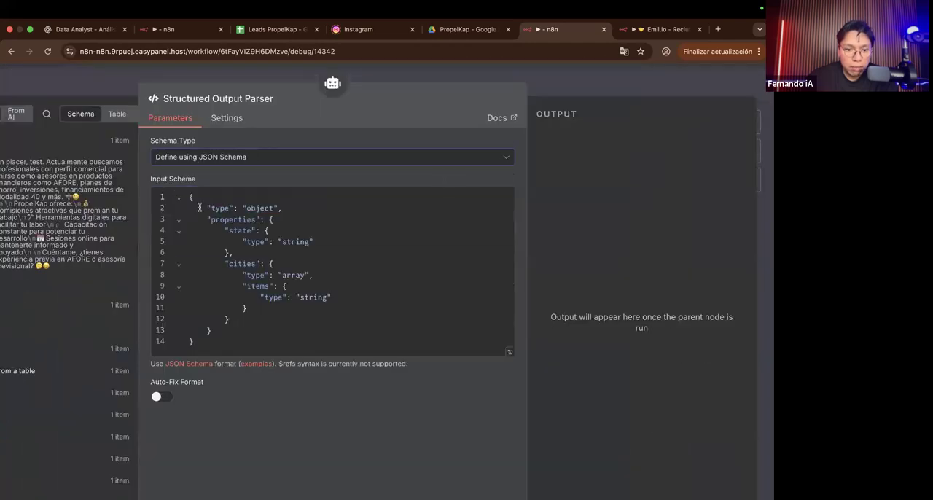
click(208, 162)
click(191, 184)
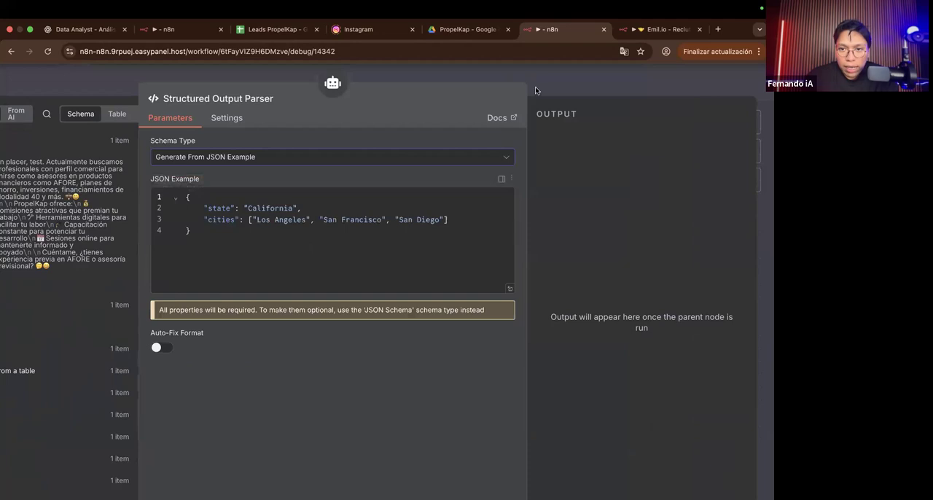
Step: Return to the canvas and move the Structured Output Parser node closer to the Supabase Vector Store
click(535, 86)
scroll(426, 248, right, 1)
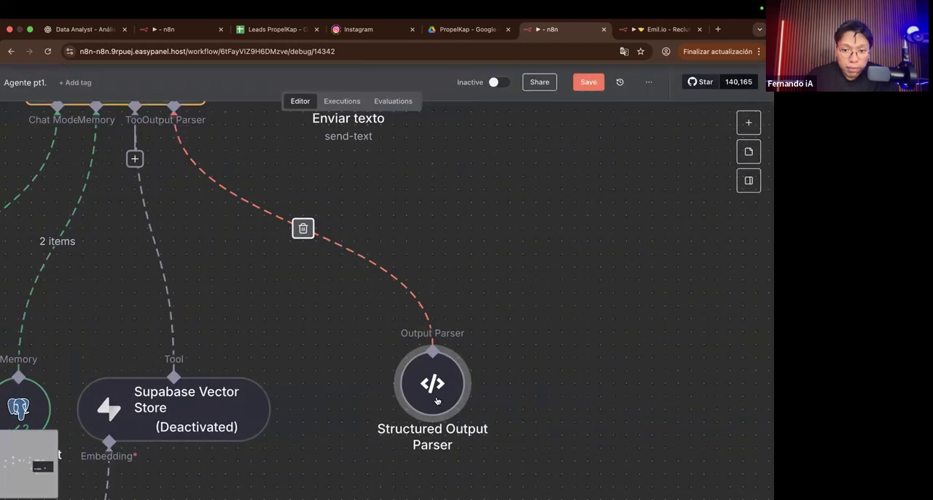
scroll(435, 402, down, 1)
drag(433, 405, 408, 419)
scroll(407, 418, down, 2)
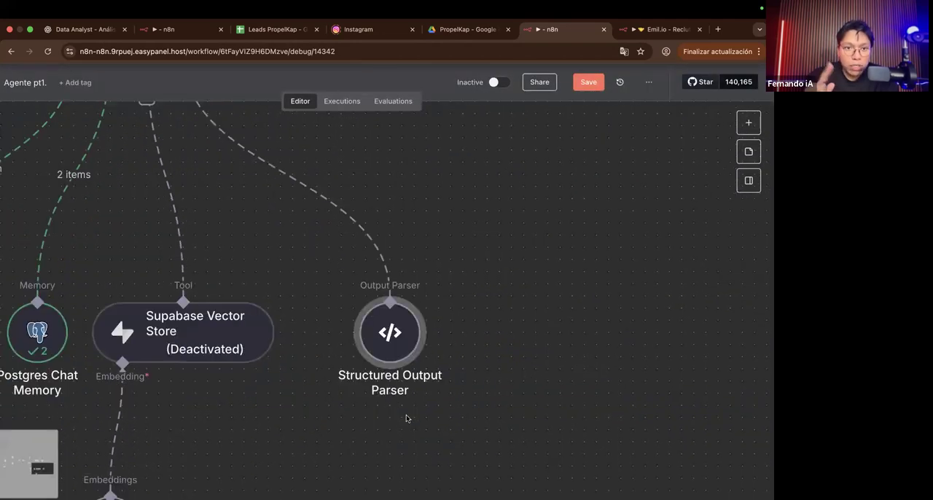
Step: Turn on Auto-Fix Format in the Structured Output Parser and return to the canvas
double_click(389, 360)
scroll(242, 298, down, 3)
scroll(233, 301, up, 3)
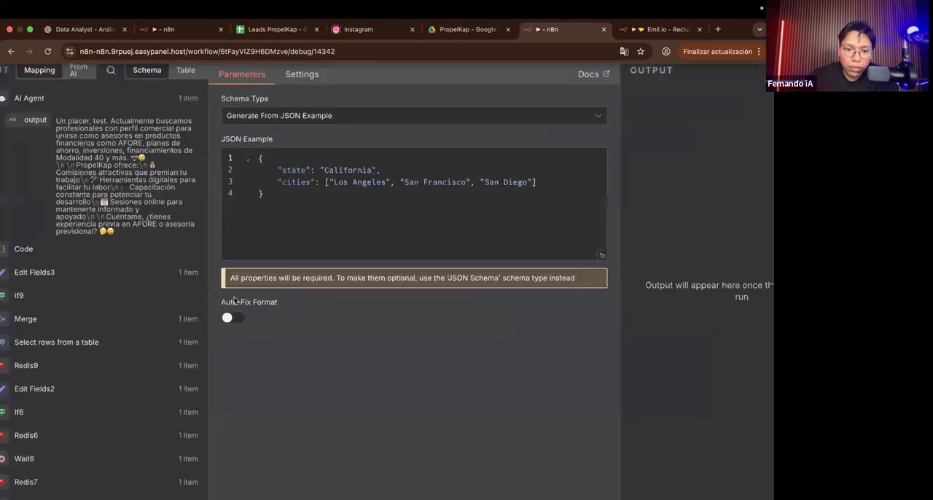
scroll(231, 298, down, 1)
click(230, 319)
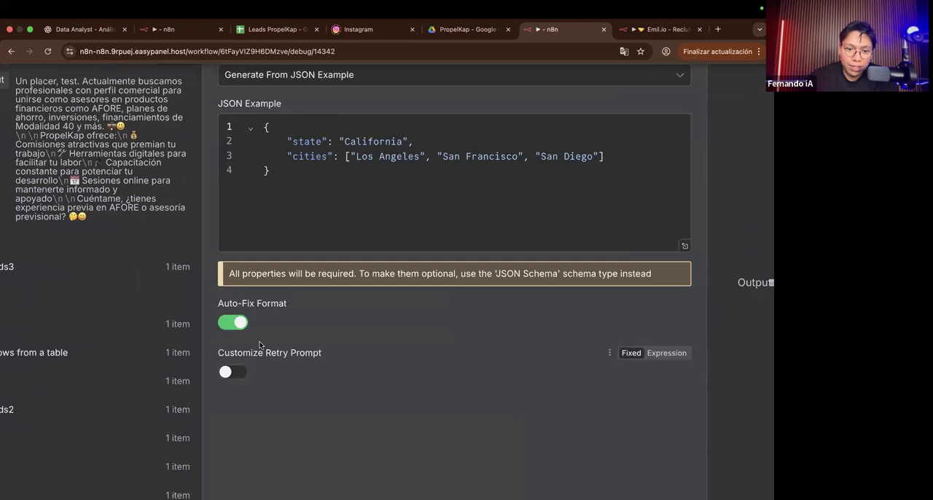
scroll(259, 345, down, 3)
click(591, 88)
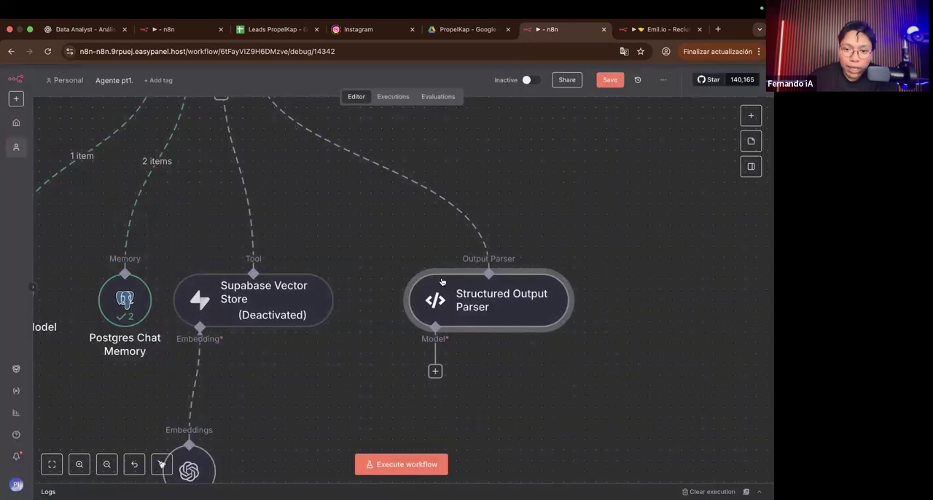
Step: Move the Structured Output Parser closer to the Supabase Vector Store and attach an OpenAI Chat Model using gpt-4.1-mini to its Model connector
drag(479, 256, 437, 253)
scroll(437, 253, down, 2)
drag(379, 268, 379, 328)
scroll(627, 332, down, 10)
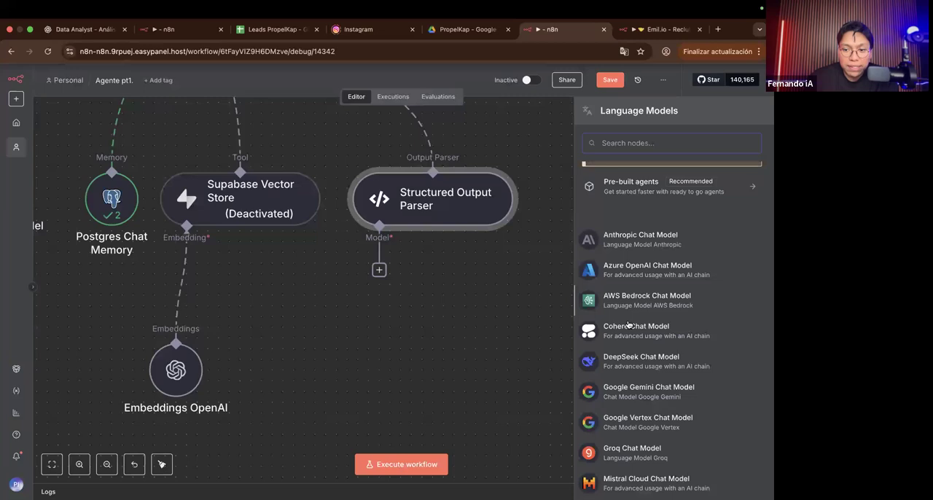
click(627, 332)
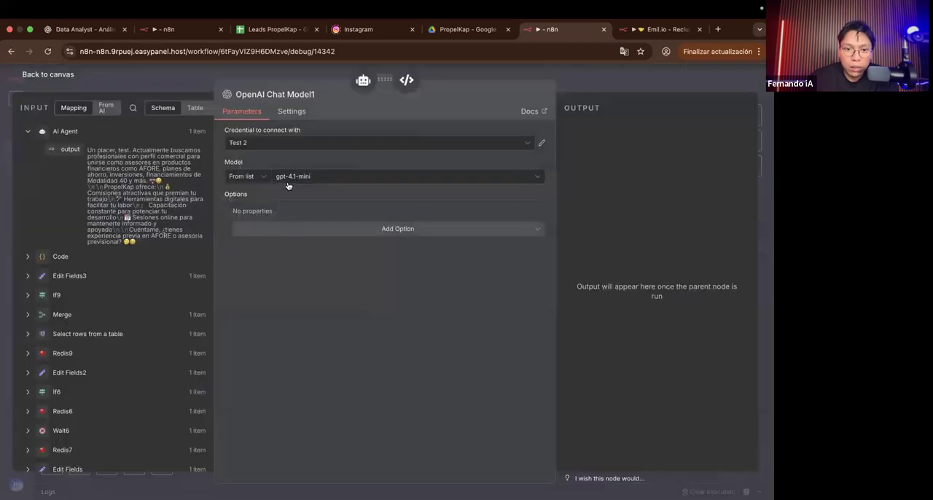
scroll(296, 166, up, 5)
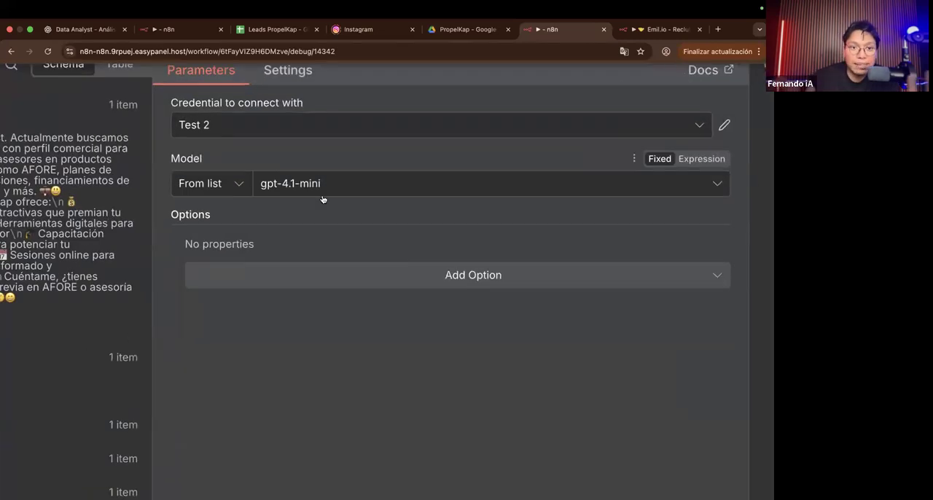
scroll(322, 198, down, 5)
click(591, 90)
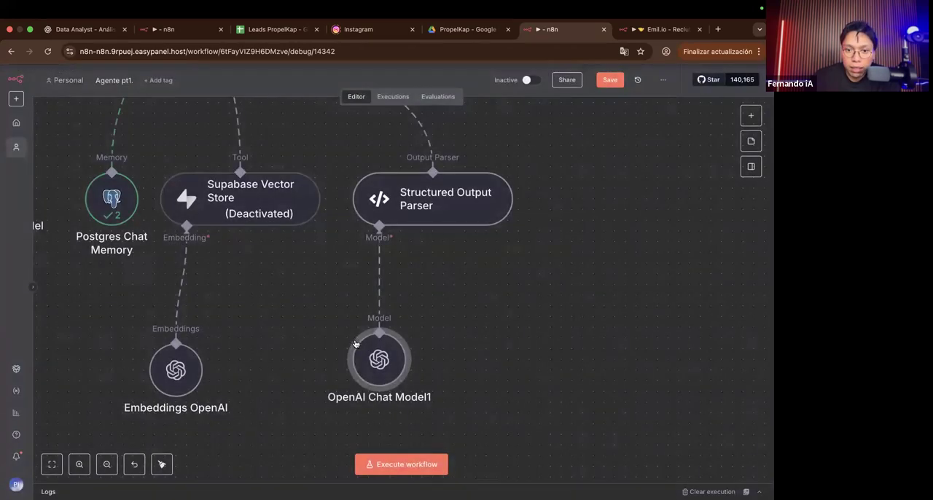
Step: Open the Structured Output Parser, then inspect the input schema of Structured Output Parser1 in the Emil.io - Reclutamiento workflow as reference
scroll(393, 355, down, 3)
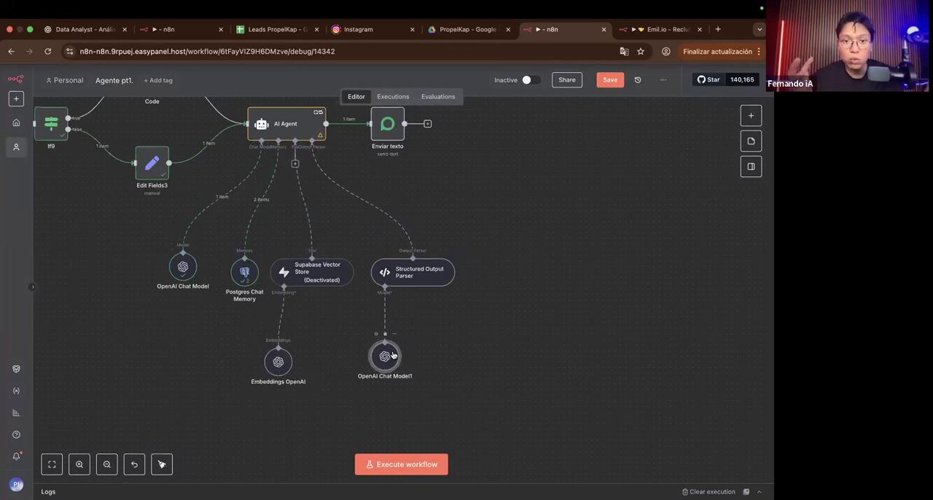
double_click(411, 268)
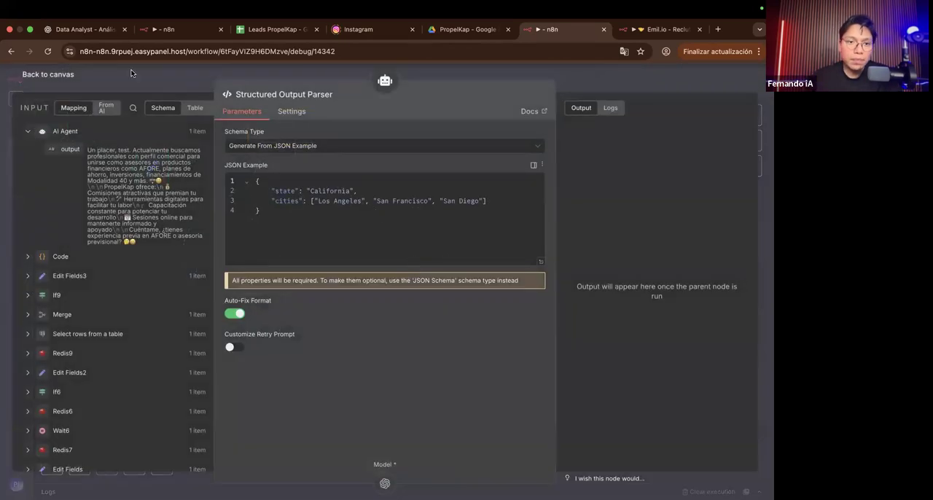
click(639, 35)
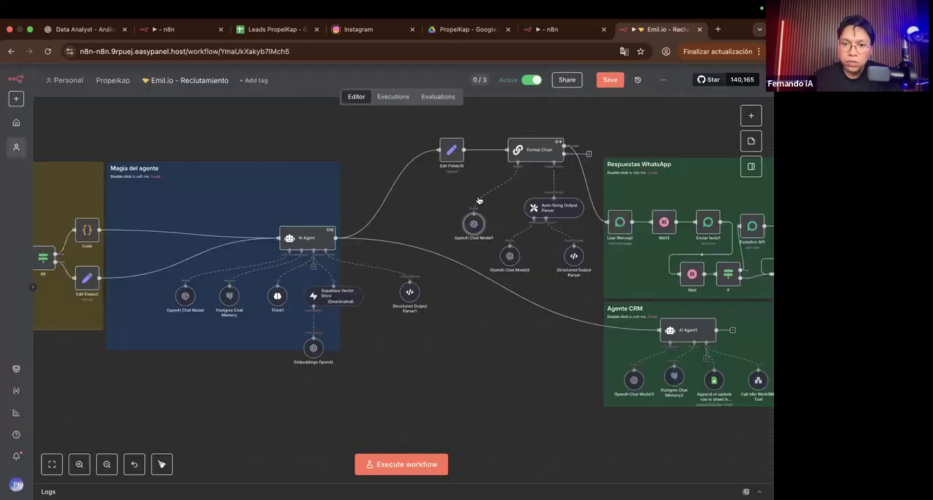
double_click(402, 287)
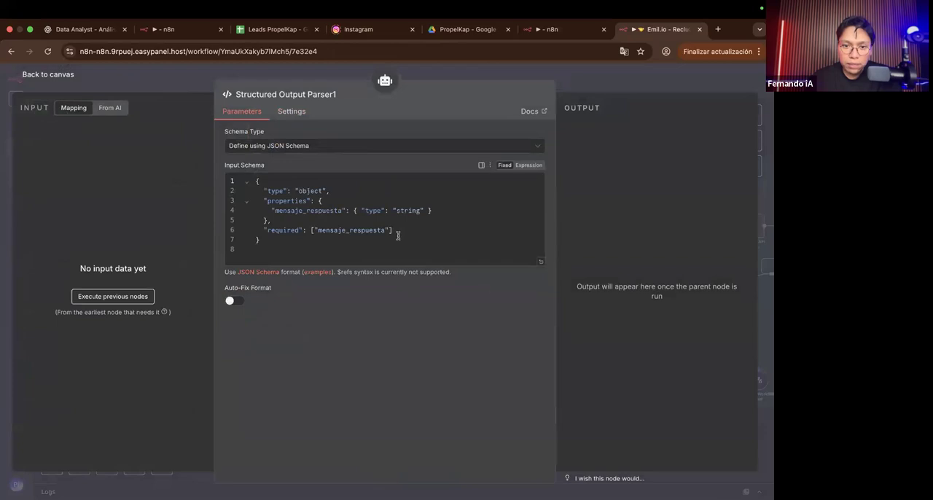
scroll(398, 236, up, 5)
scroll(301, 198, down, 5)
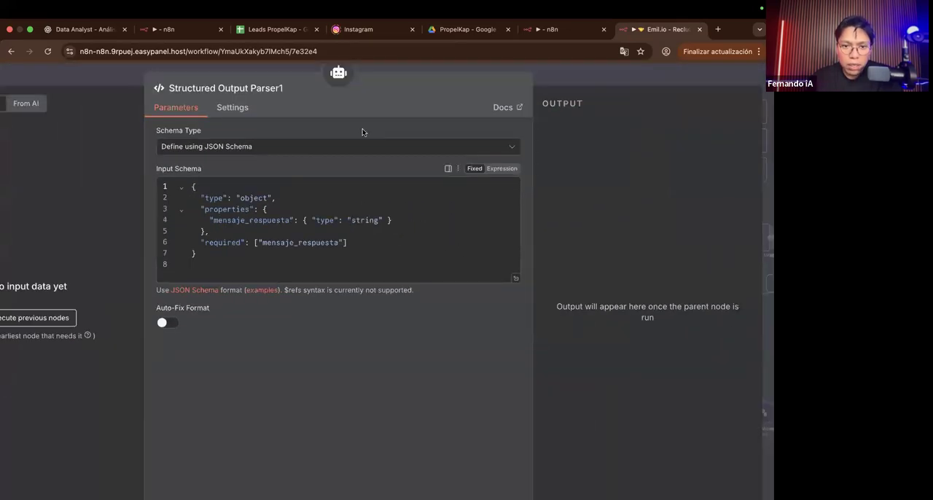
scroll(362, 128, down, 2)
Step: Switch to the Emil.io - M40V2 workflow execution and examine how its AI Agent and Format Chain nodes are connected
click(184, 31)
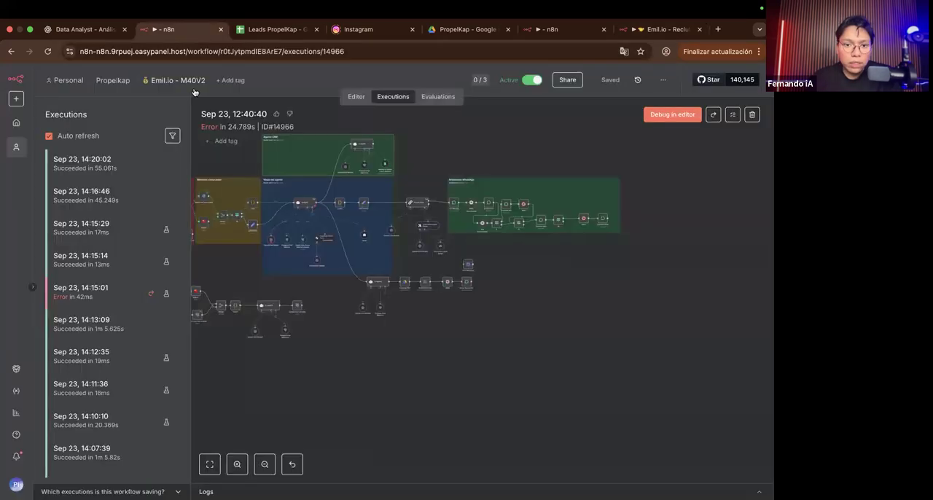
scroll(310, 213, up, 5)
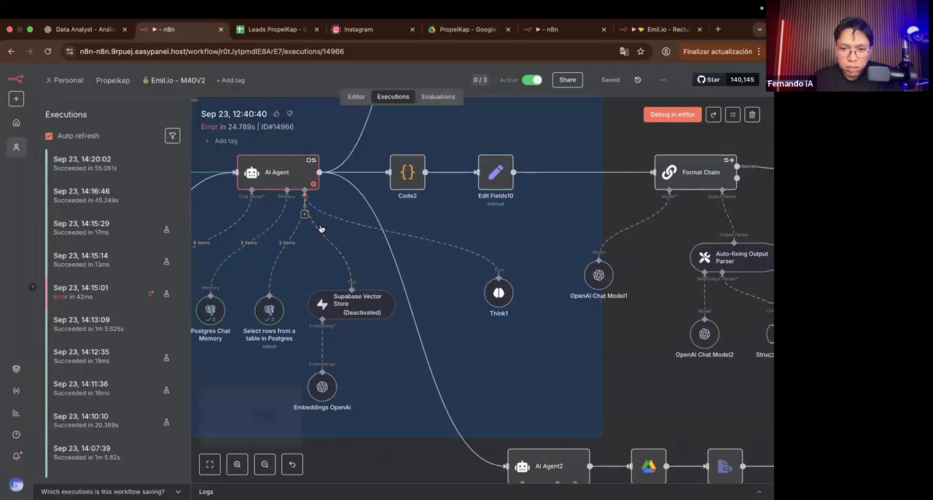
scroll(321, 229, down, 5)
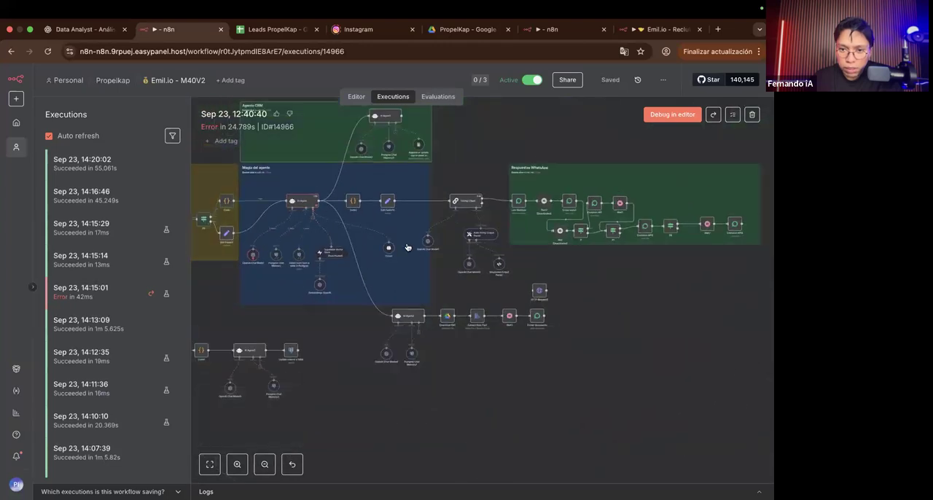
scroll(407, 247, up, 5)
scroll(407, 247, down, 4)
scroll(407, 247, up, 3)
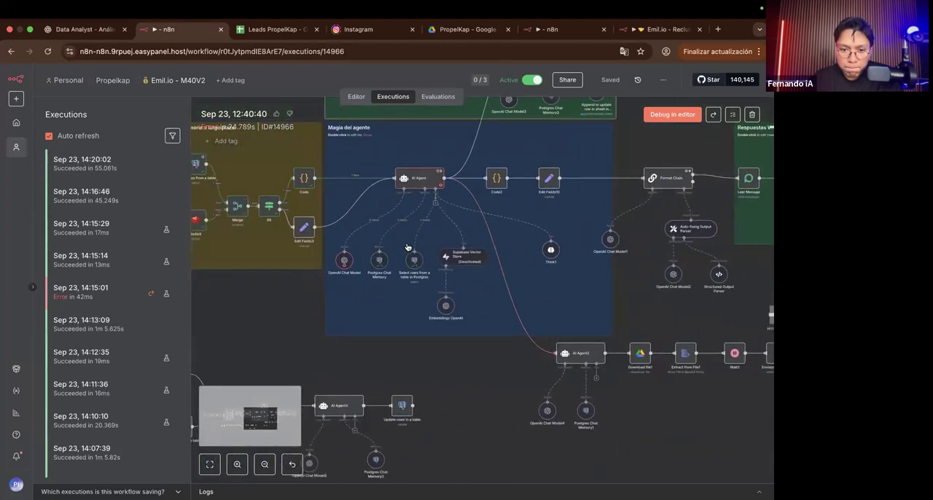
scroll(407, 247, left, 5)
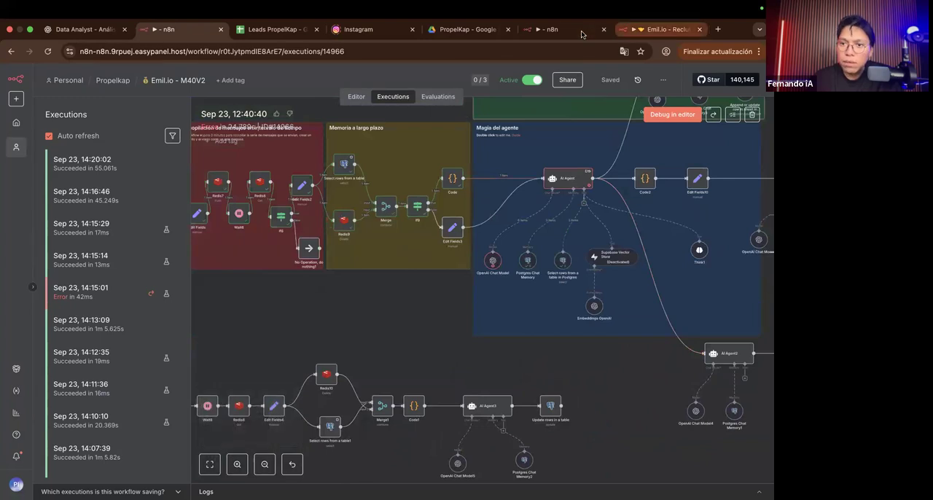
Step: Open a new browser tab and return to Structured Output Parser1 in the Emil.io - Reclutamiento workflow
click(581, 34)
click(682, 32)
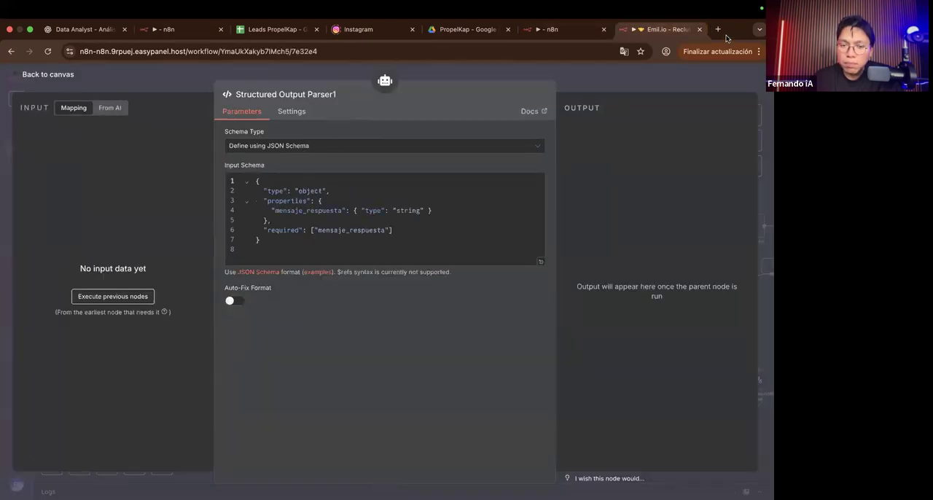
click(718, 29)
click(583, 29)
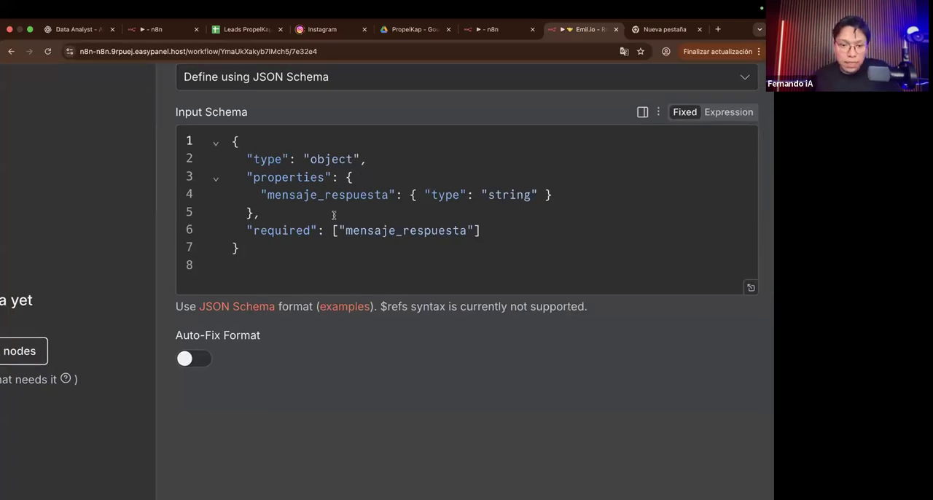
Step: Close Structured Output Parser1, move it closer to the Supabase Vector Store, and review the connections around the AI Agent
key(Escape)
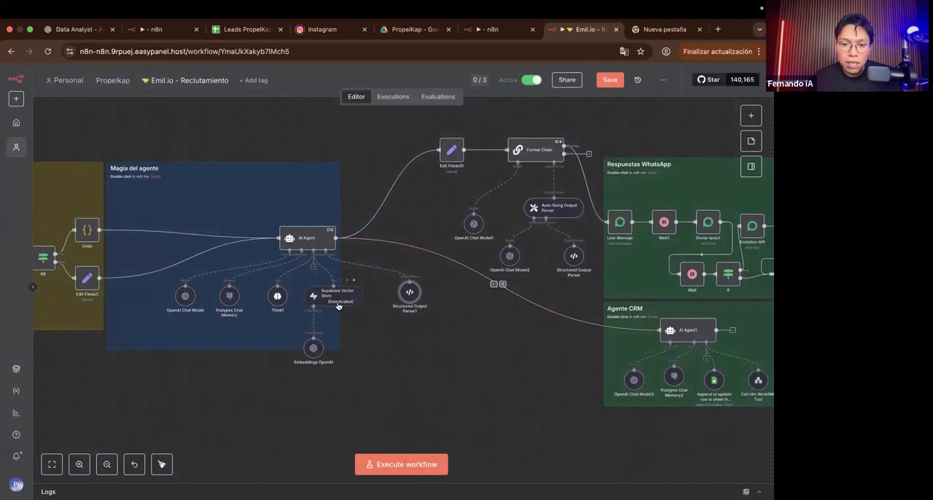
scroll(379, 303, up, 10)
drag(390, 238, 308, 280)
drag(375, 274, 340, 277)
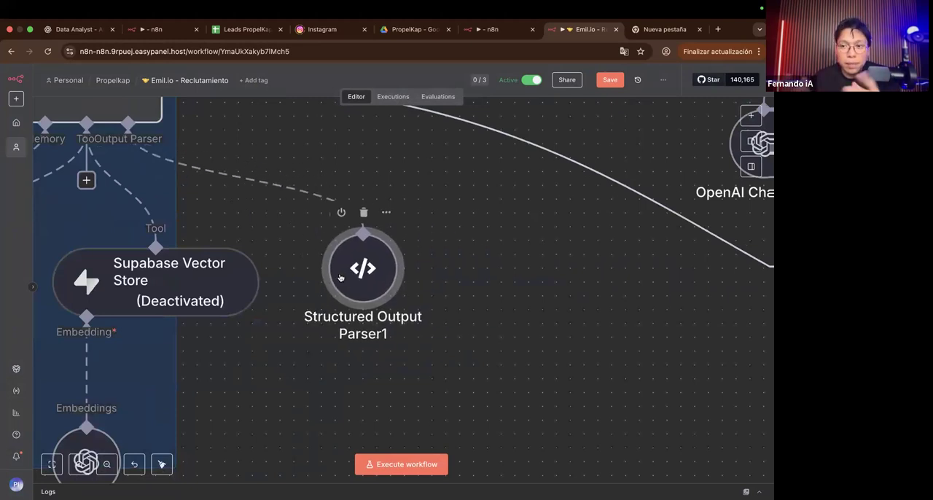
scroll(339, 279, down, 5)
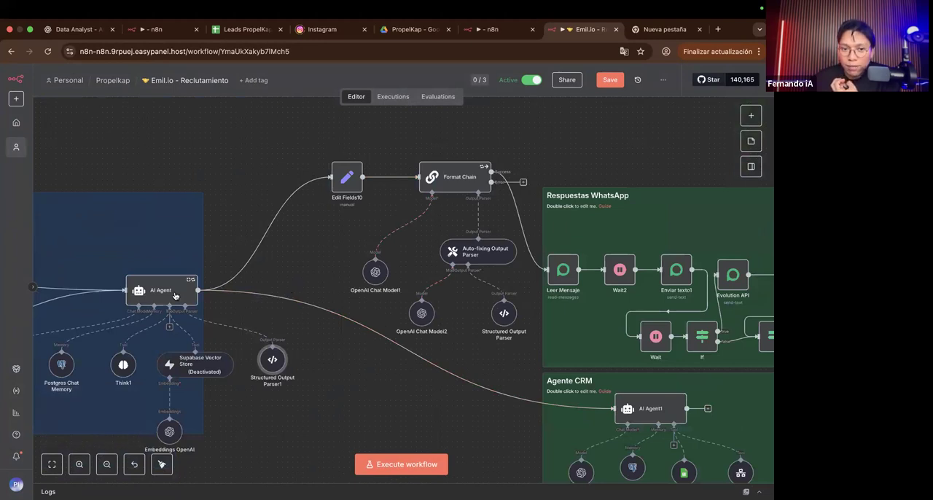
scroll(175, 295, up, 4)
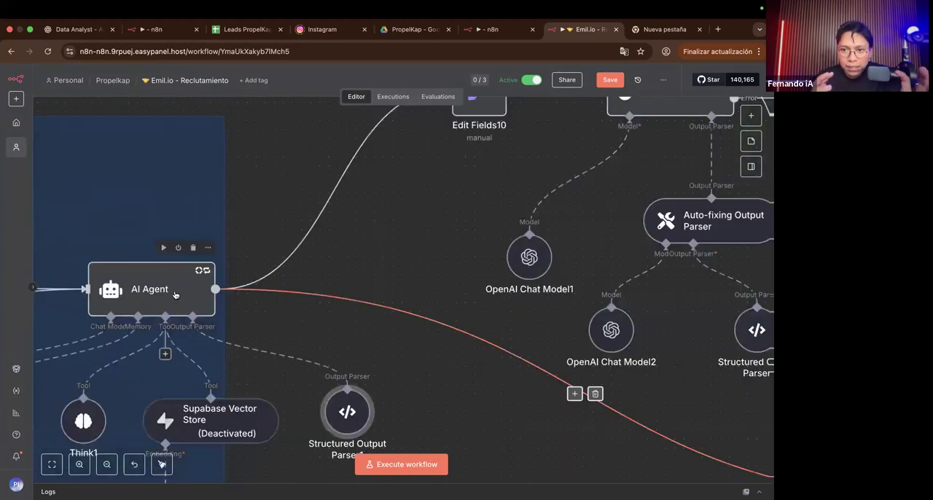
Step: Review the Format Chain branch after the AI Agent, and move the Edit Fields10 node closer to the AI Agent
scroll(175, 295, up, 2)
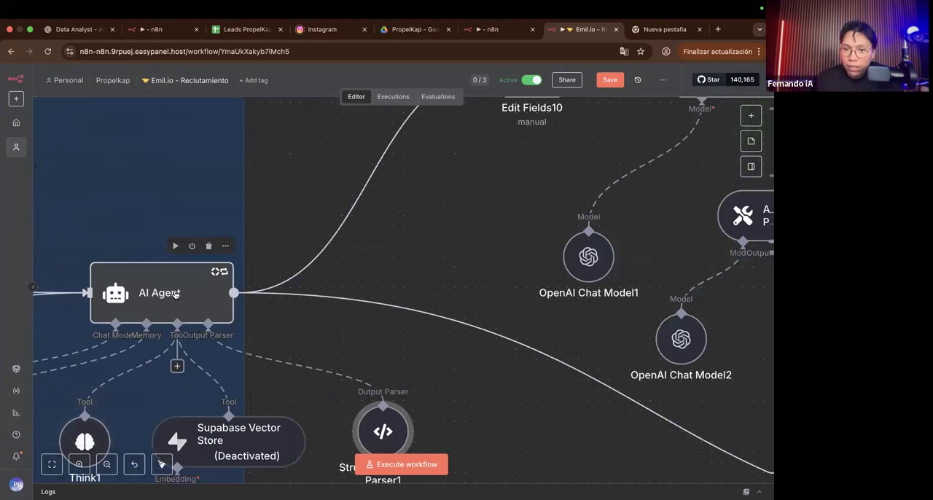
scroll(175, 294, right, 10)
scroll(175, 295, up, 4)
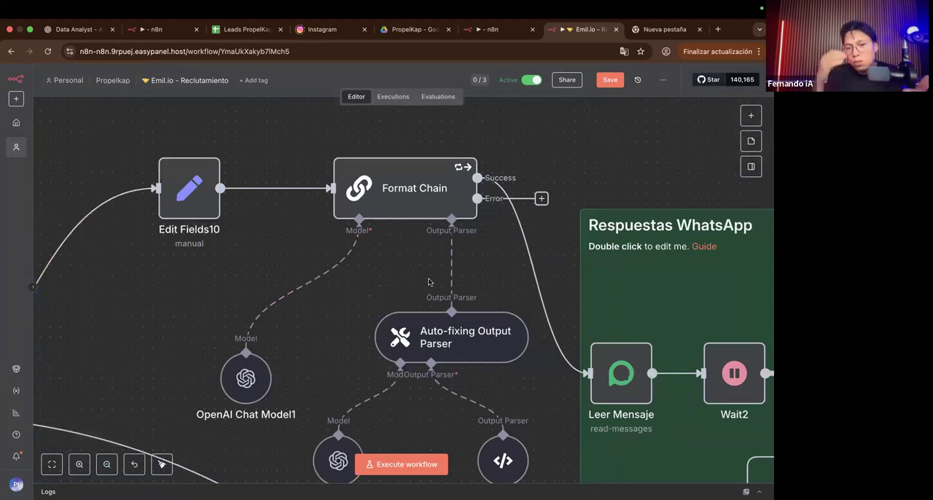
click(404, 190)
scroll(405, 190, left, 4)
scroll(404, 190, down, 2)
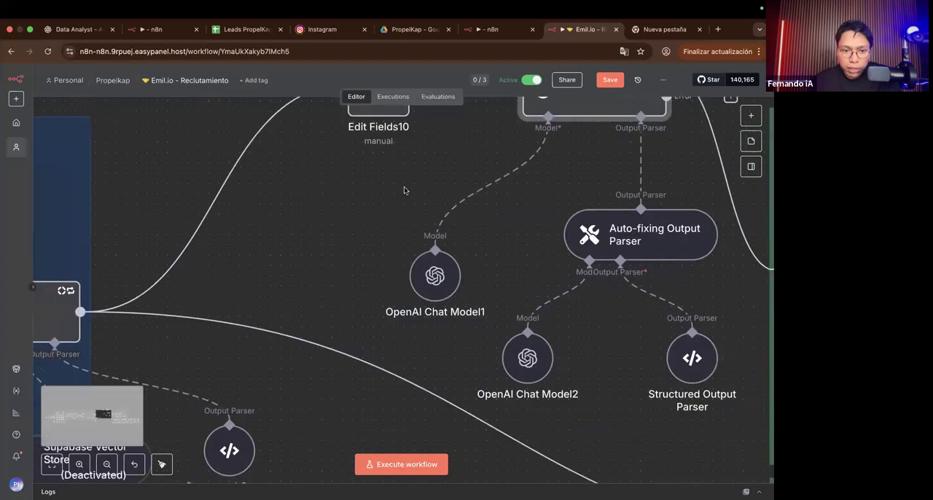
scroll(404, 190, down, 3)
scroll(404, 190, up, 2)
drag(378, 186, 290, 282)
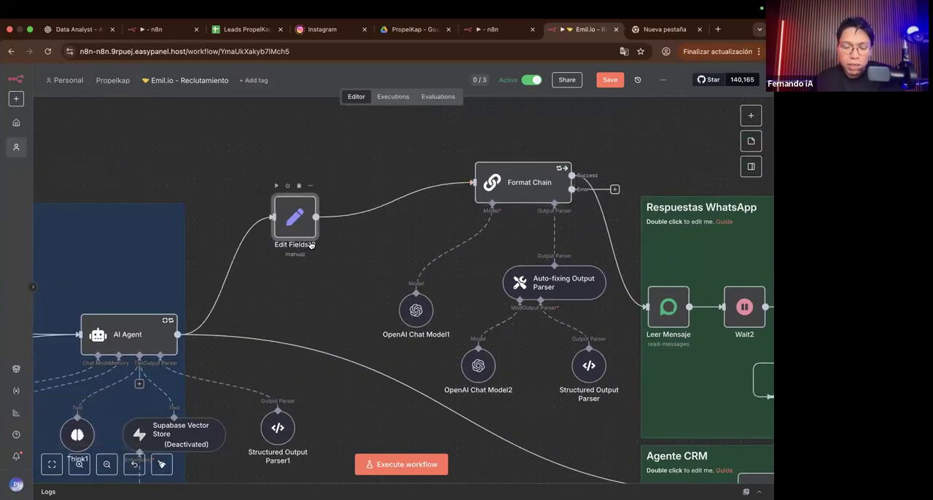
Step: Open Edit Fields10, inspect the mensaje field and its expression referencing the AI Agent's mensaje_respuesta output, then close it
double_click(298, 228)
scroll(282, 192, up, 5)
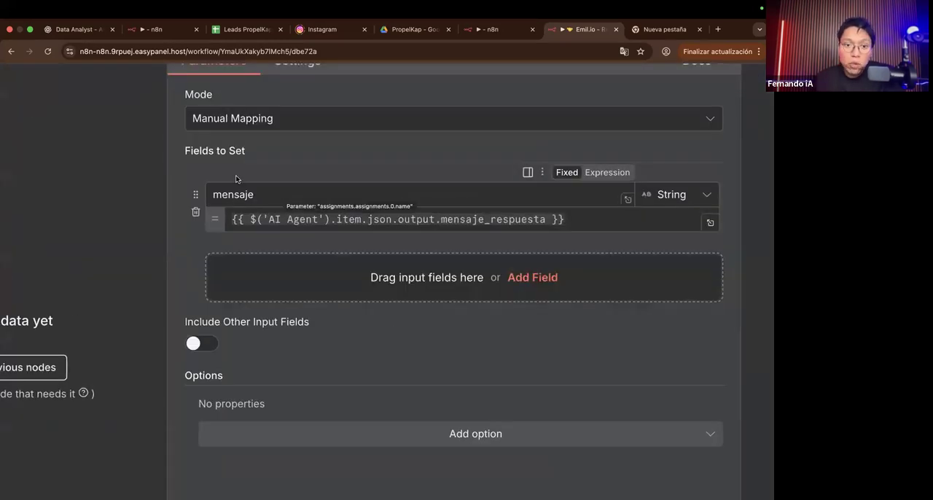
drag(215, 195, 251, 195)
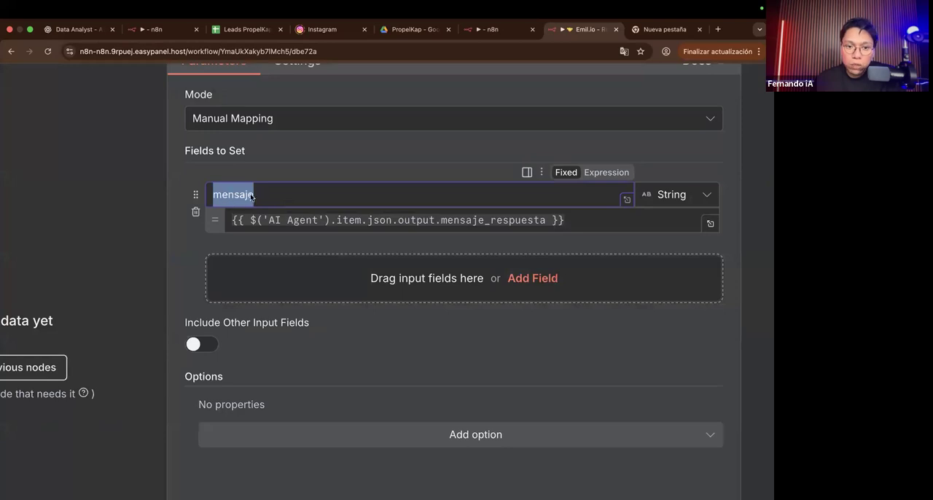
click(268, 174)
scroll(268, 172, right, 5)
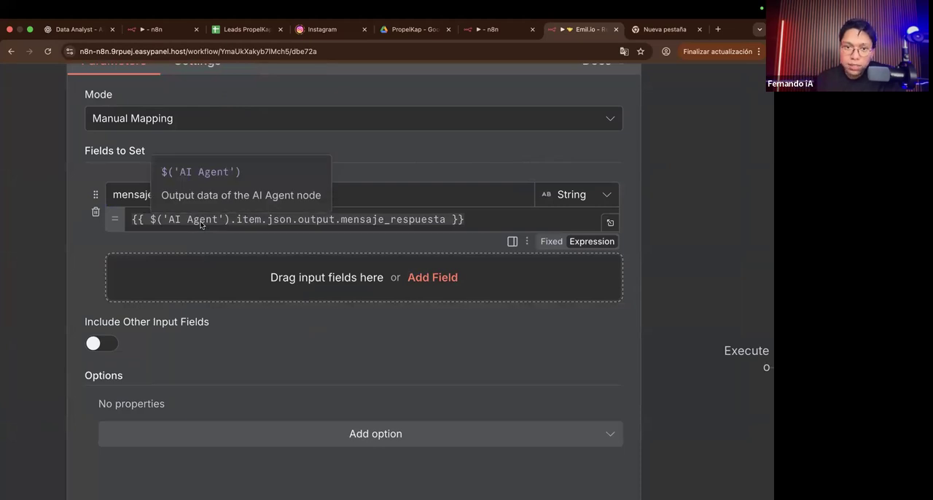
scroll(201, 224, down, 5)
click(538, 79)
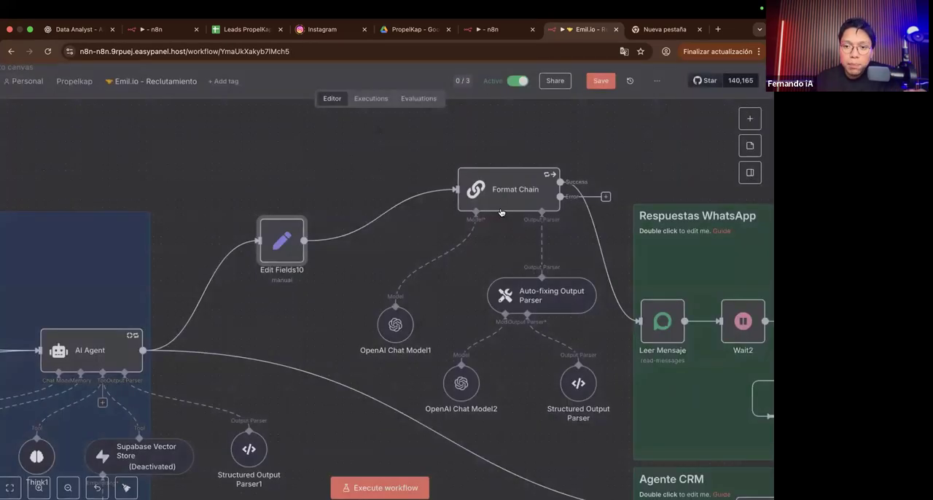
Step: Move Format Chain closer to Edit Fields10, then open it to review its user message prompt and return to the canvas
drag(484, 212, 440, 226)
double_click(440, 228)
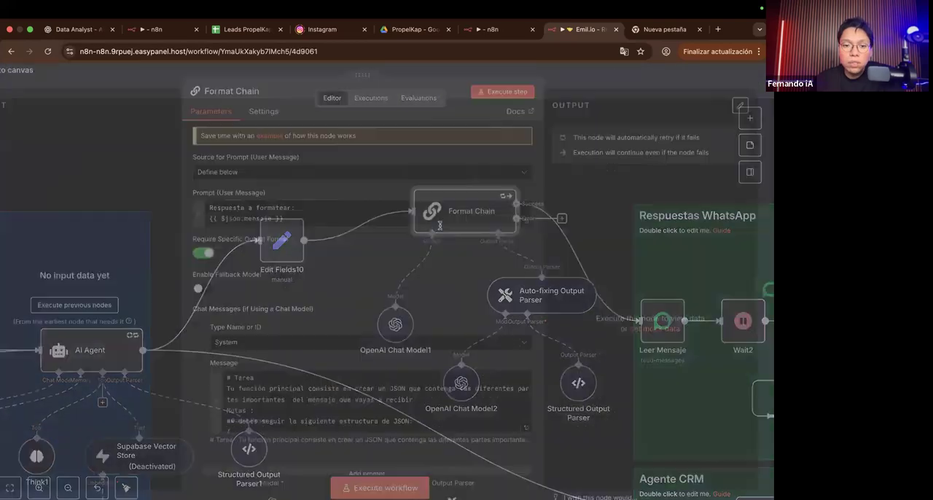
scroll(283, 212, up, 5)
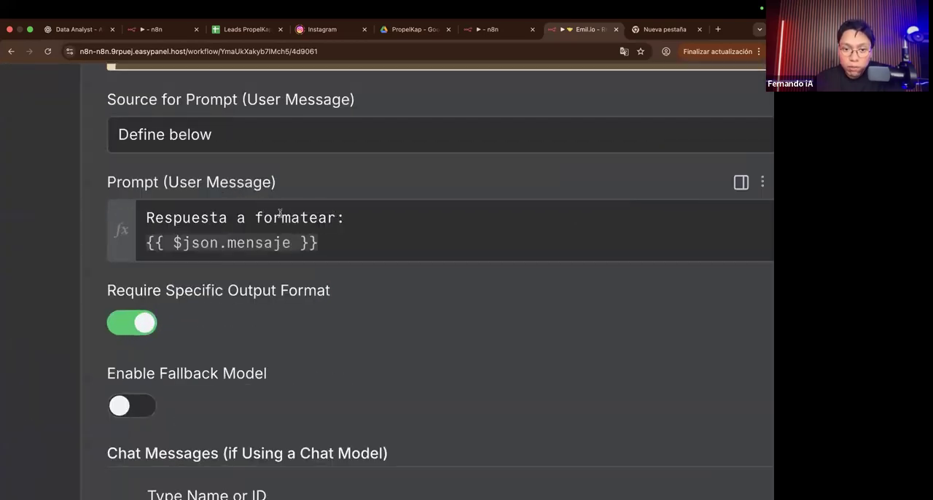
drag(335, 217, 146, 217)
triple_click(247, 247)
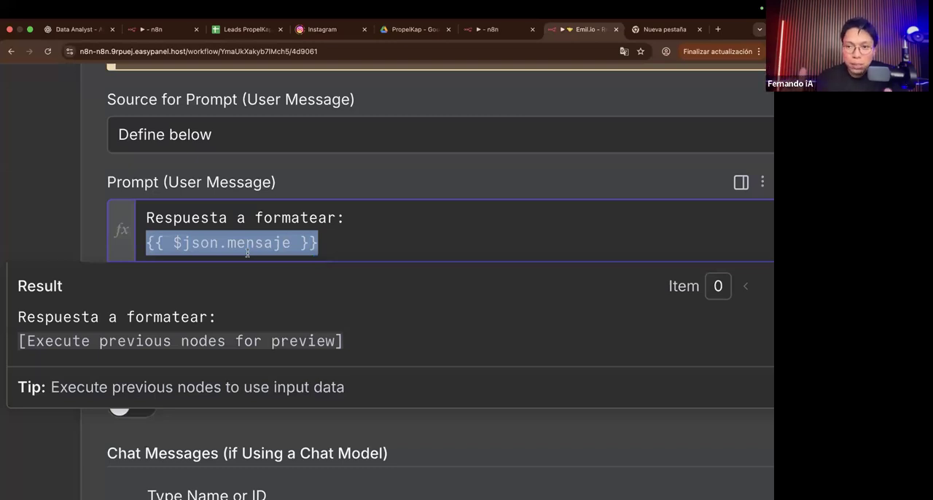
click(254, 168)
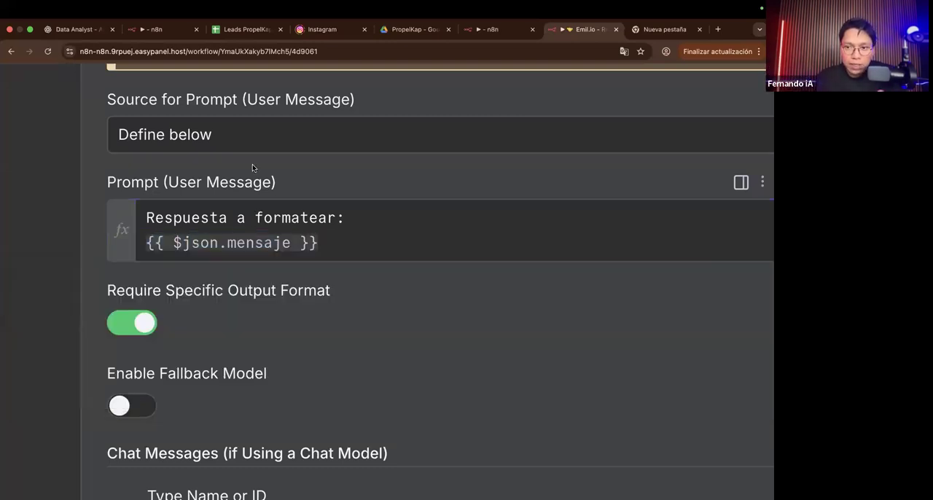
scroll(253, 168, down, 5)
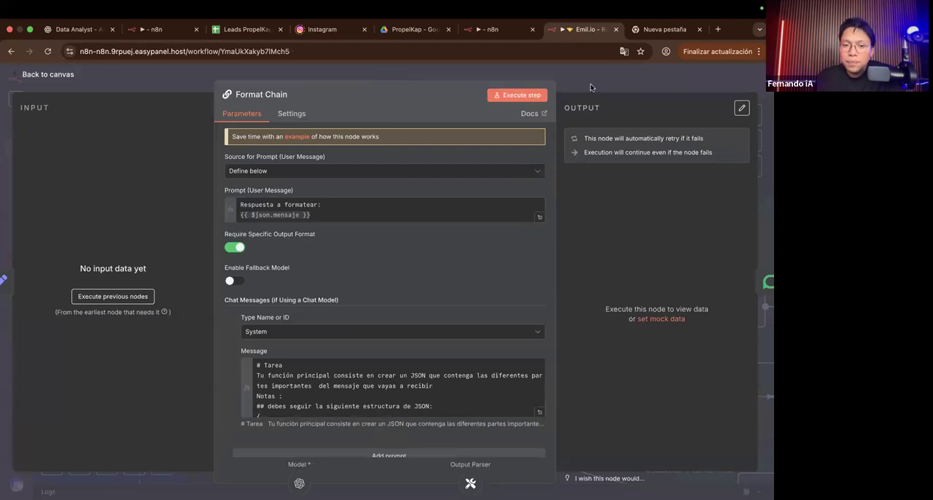
click(590, 84)
Step: Rearrange OpenAI Chat Model1, Auto-fixing Output Parser, OpenAI Chat Model2 and Structured Output Parser beneath the Format Chain node
scroll(357, 280, right, 2)
scroll(358, 280, right, 2)
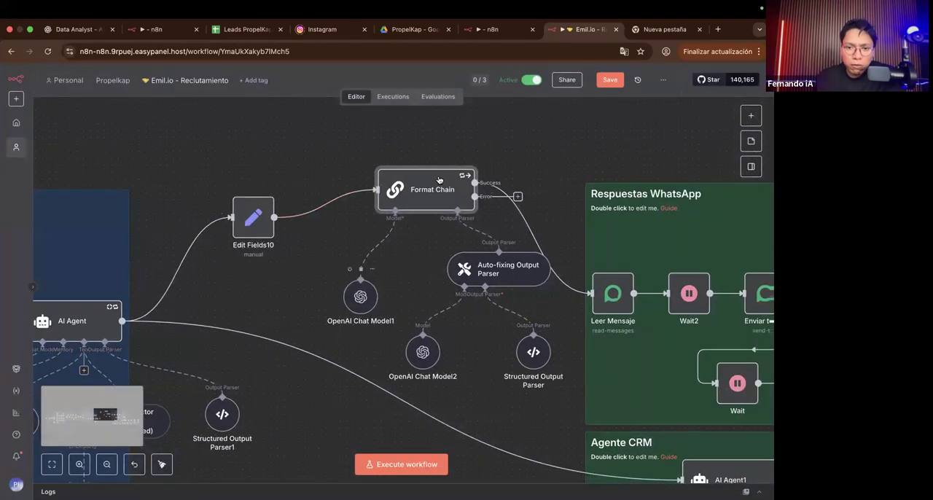
scroll(387, 274, down, 2)
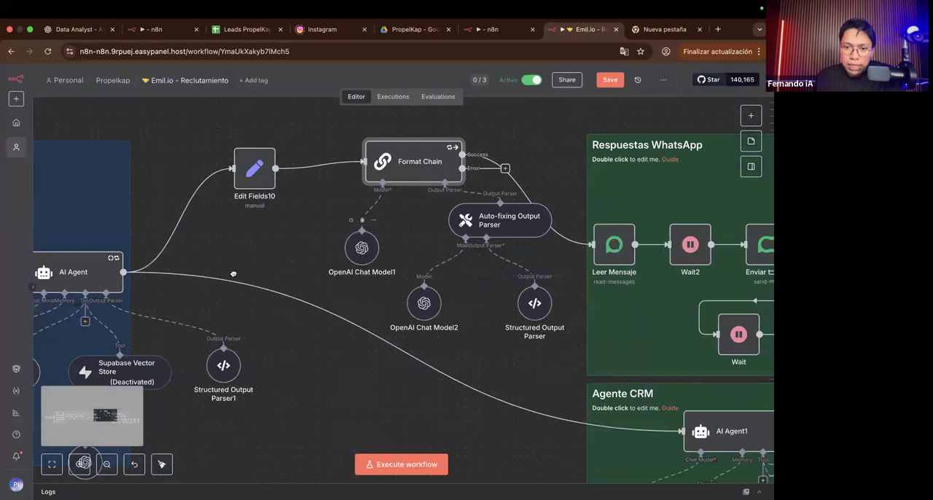
drag(364, 260, 233, 272)
drag(526, 213, 457, 235)
drag(424, 294, 383, 329)
drag(534, 310, 479, 351)
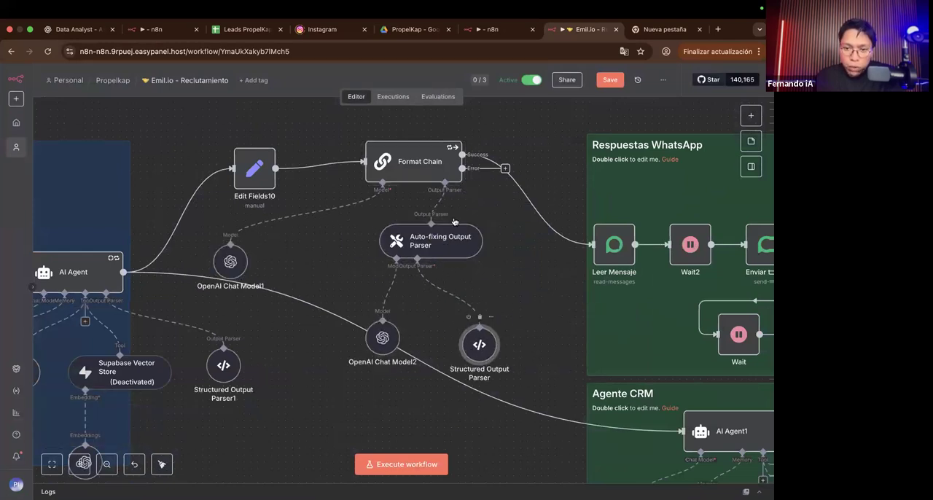
Step: Reopen Format Chain to review its system message, then close it and examine the output parsers attached to it
double_click(421, 173)
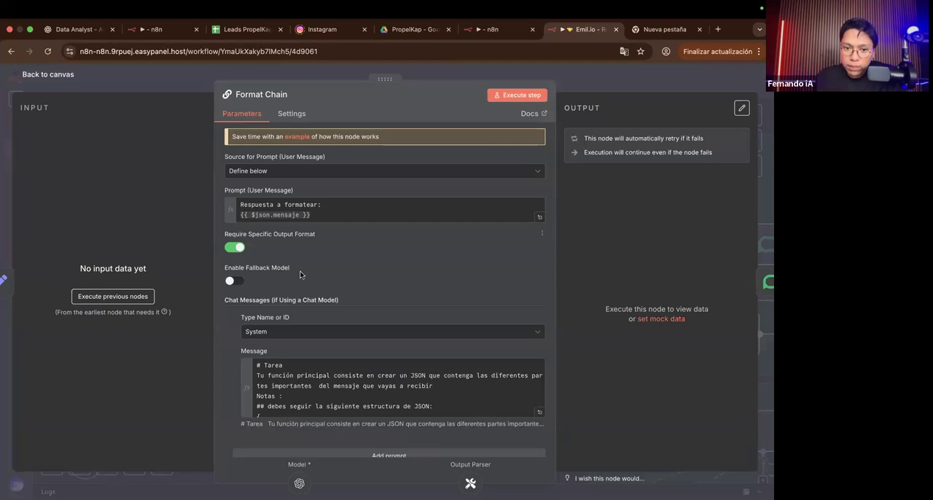
scroll(299, 270, down, 2)
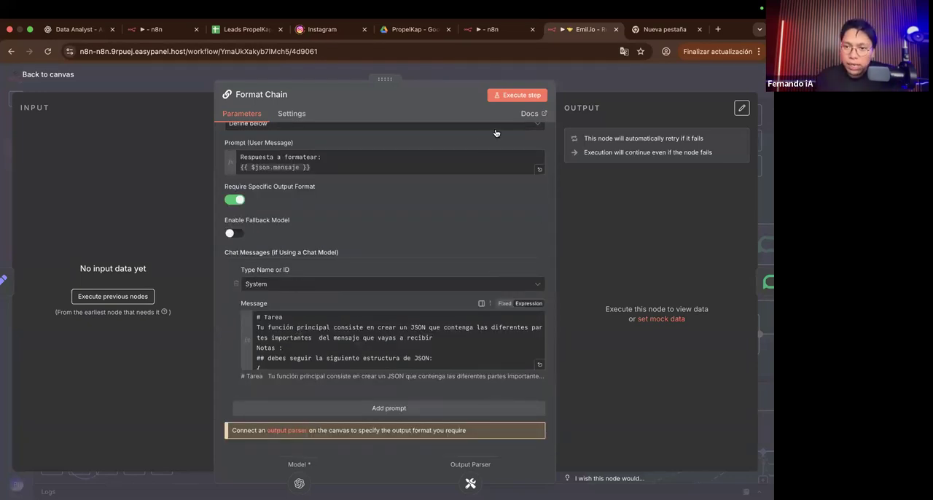
click(558, 83)
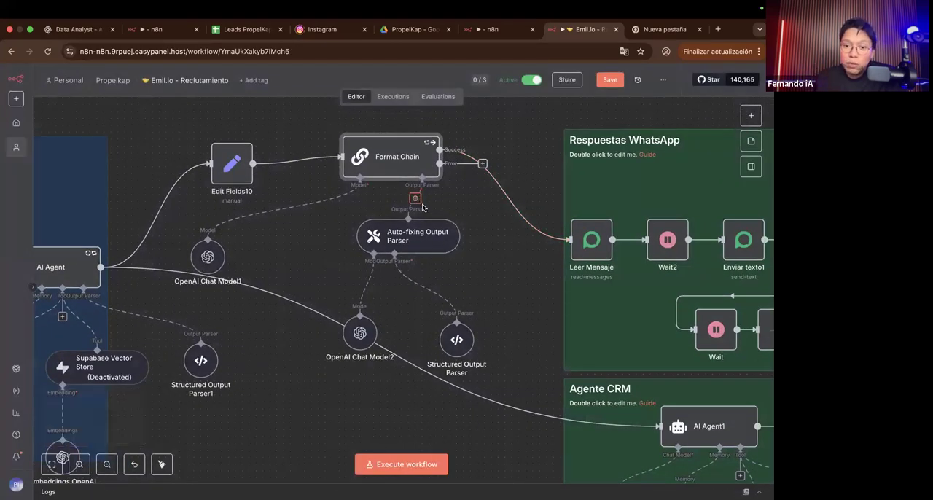
scroll(446, 261, up, 3)
scroll(447, 260, down, 1)
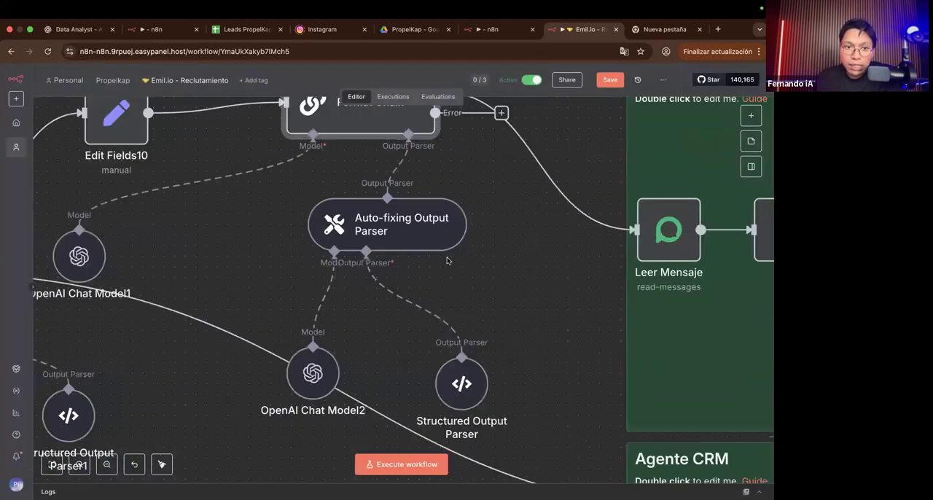
scroll(446, 260, down, 3)
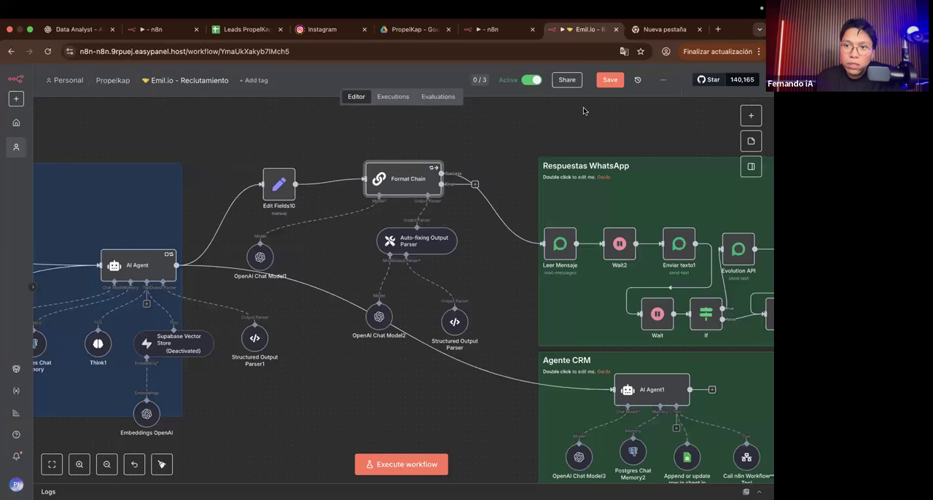
Step: Open the latest execution of the Emil.io - Reclutamiento workflow and inspect the input text received by Structured Output Parser1
click(400, 98)
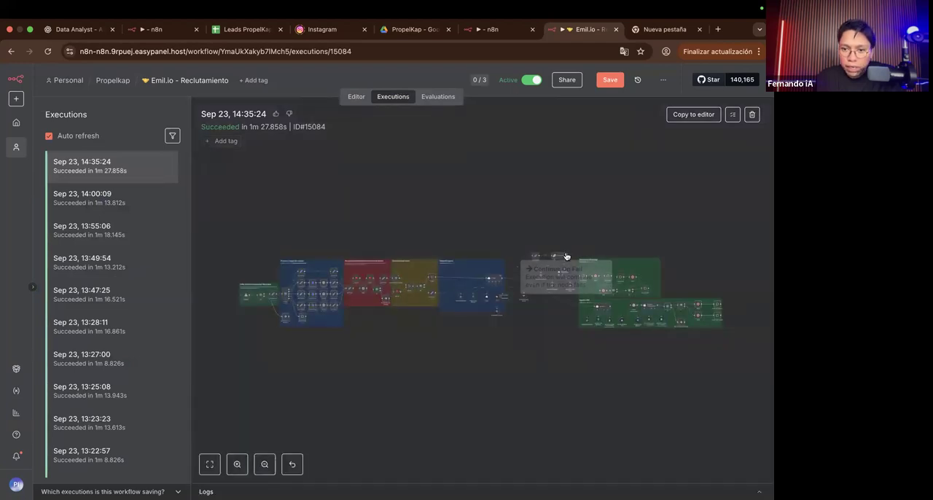
scroll(568, 231, up, 3)
scroll(567, 231, up, 8)
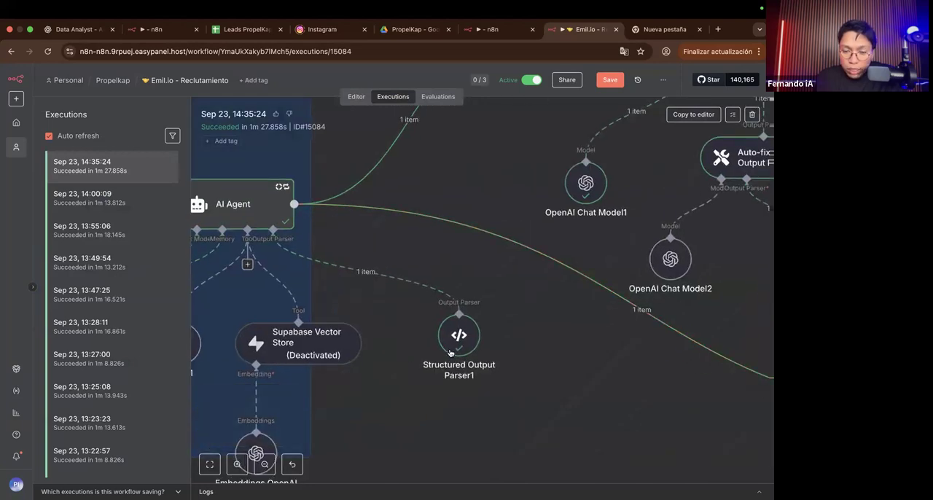
double_click(457, 344)
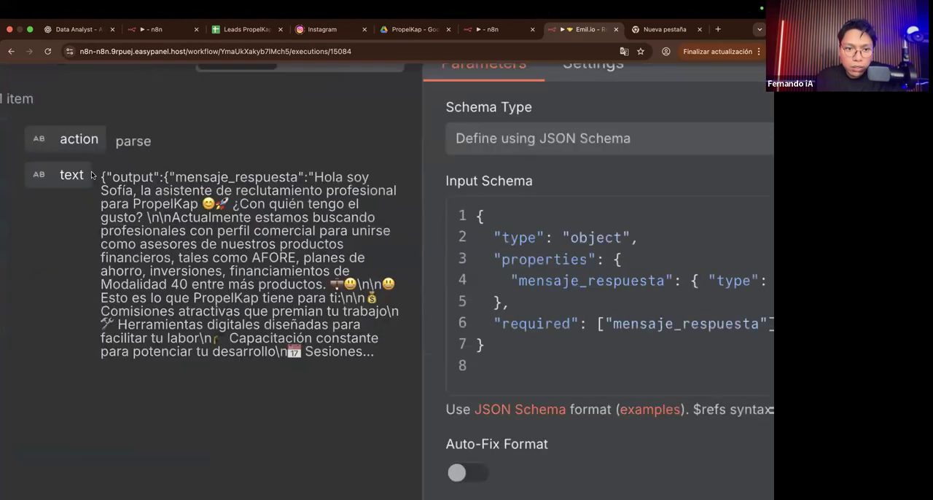
drag(100, 176, 375, 365)
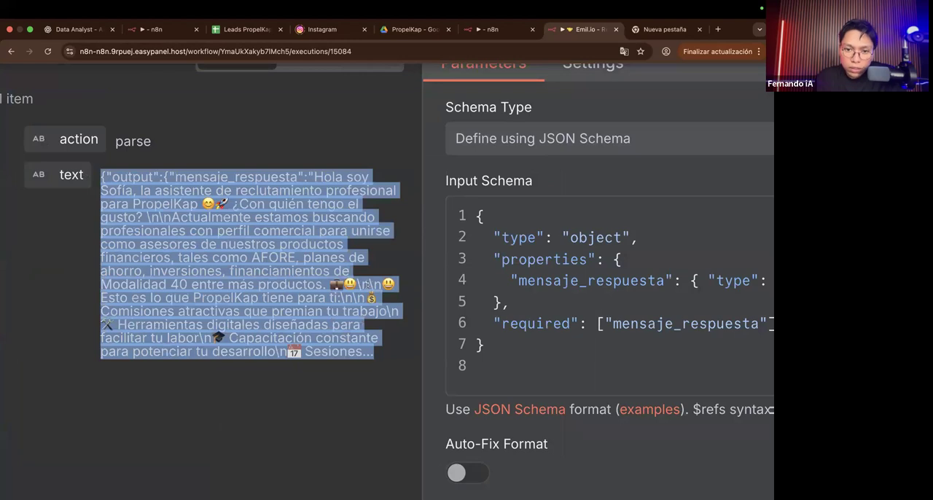
double_click(366, 284)
Step: Read the parser's mensaje_respuesta output and highlight the line-break characters before the list of benefits
scroll(359, 284, right, 12)
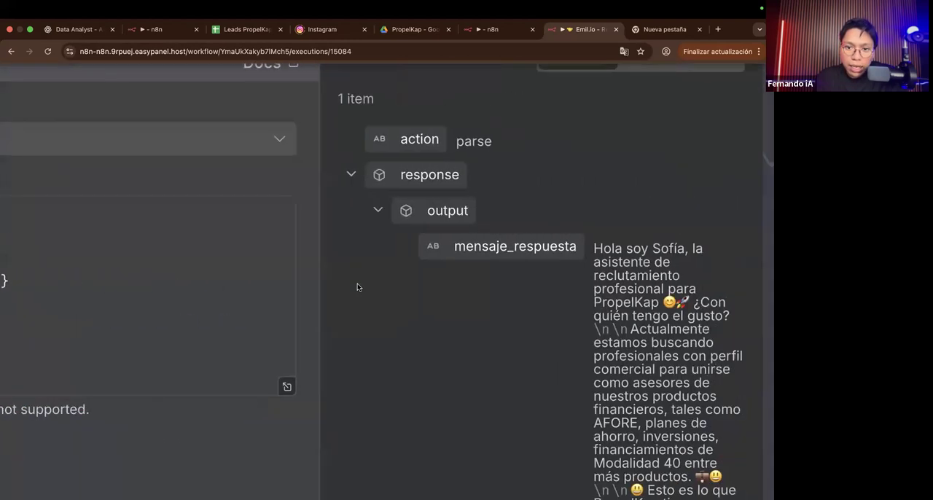
scroll(357, 286, right, 2)
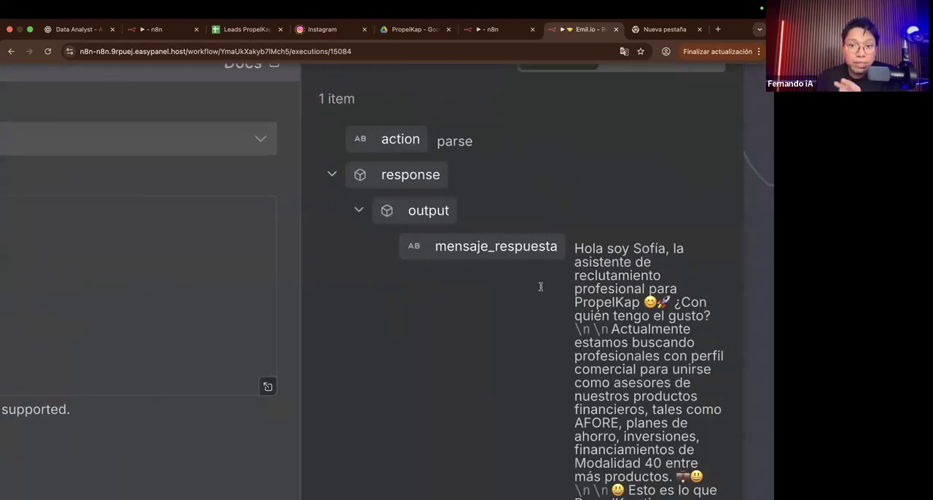
scroll(631, 309, down, 4)
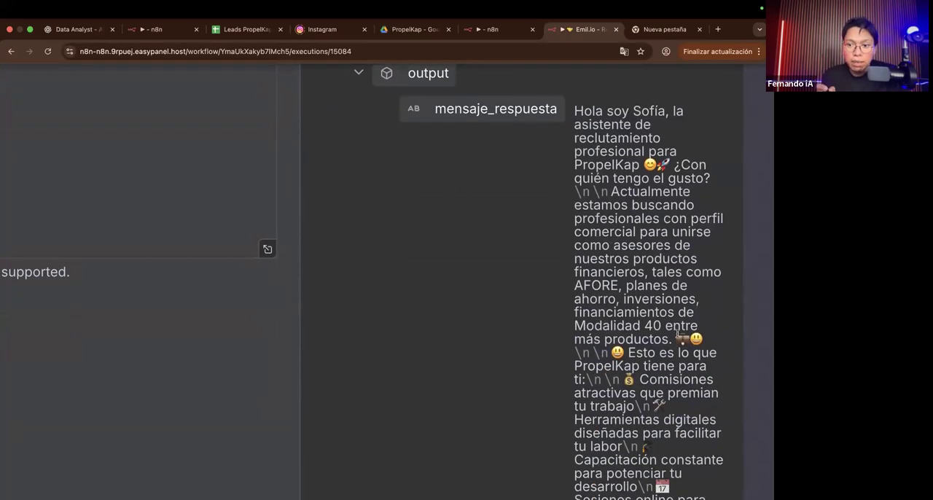
scroll(677, 334, down, 2)
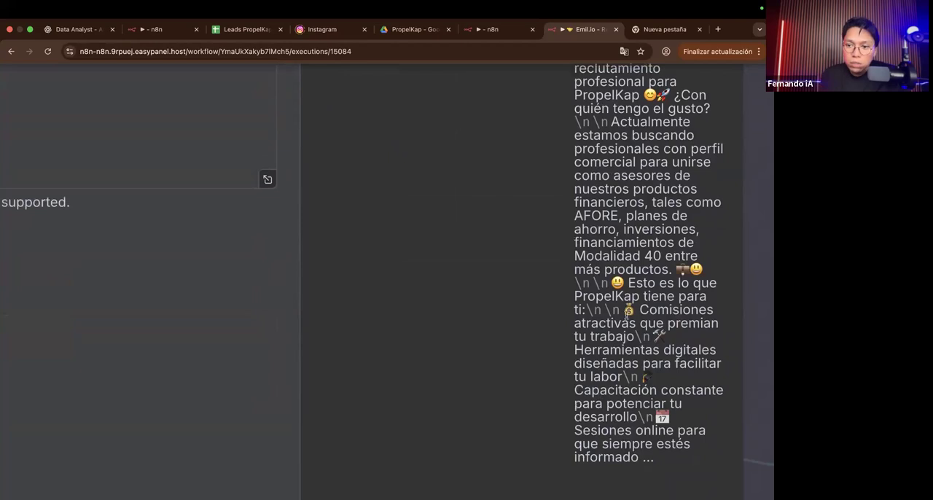
scroll(625, 314, up, 3)
drag(618, 309, 575, 311)
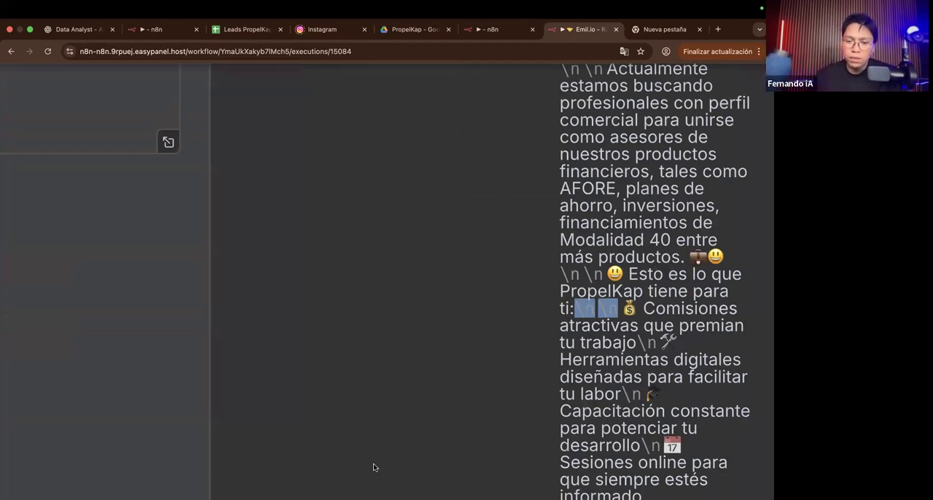
Step: Switch to WhatsApp Business and examine in two recruitment chats how the agent's replies are split into separate messages
key(ctrl+Left)
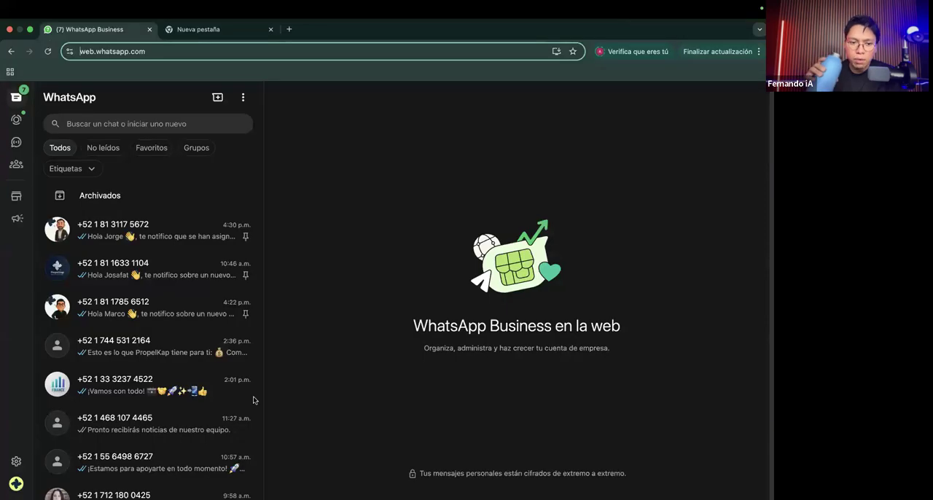
click(185, 341)
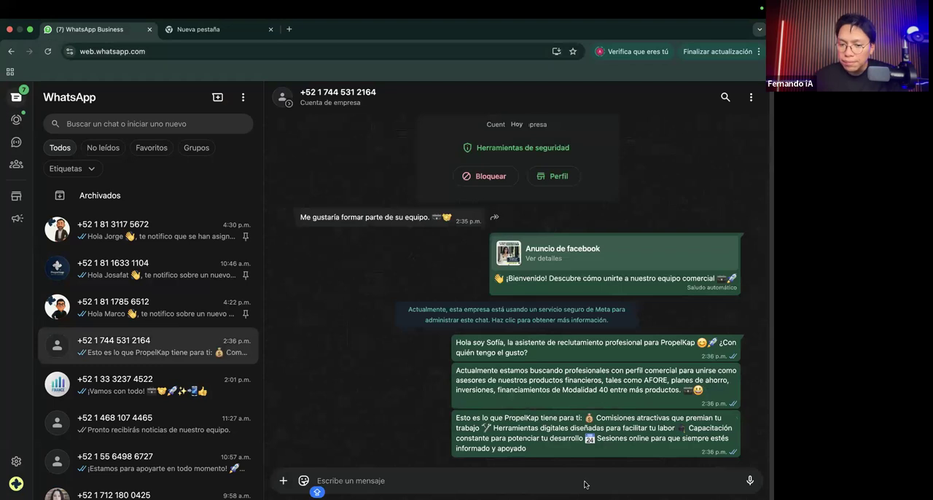
click(123, 449)
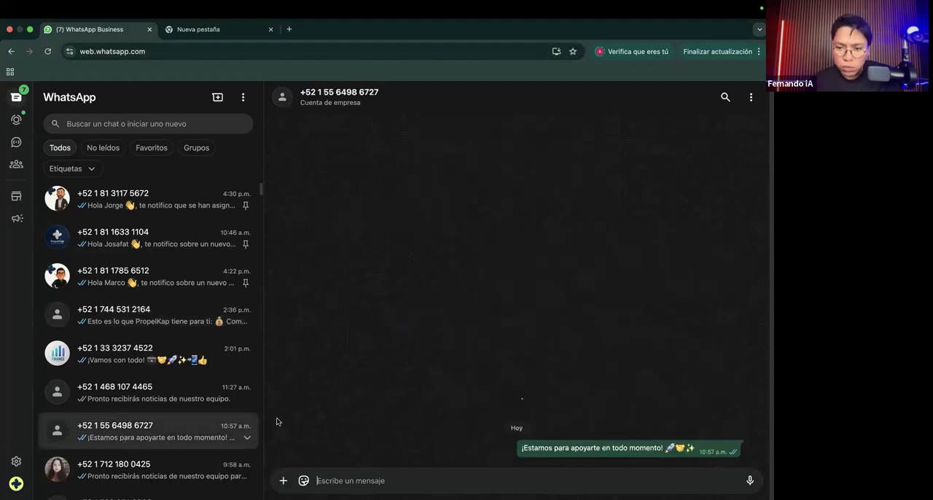
scroll(446, 416, up, 3)
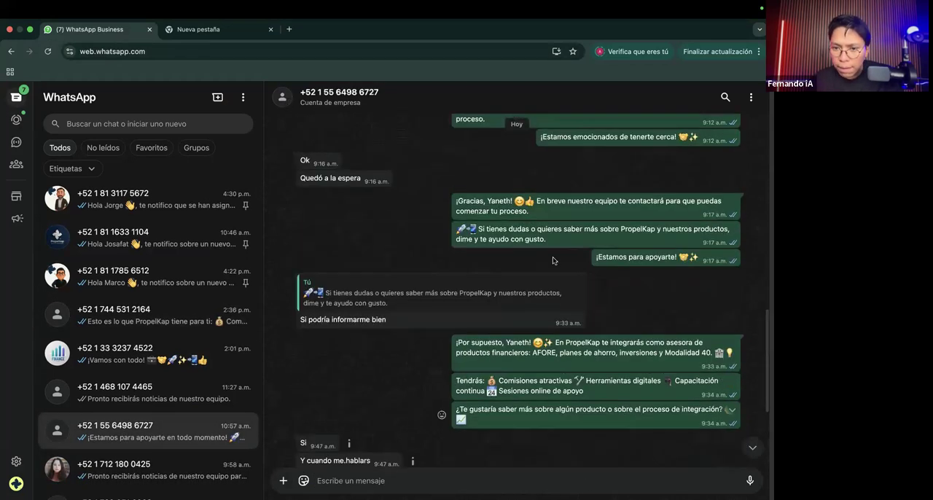
scroll(591, 398, up, 5)
scroll(591, 398, right, 2)
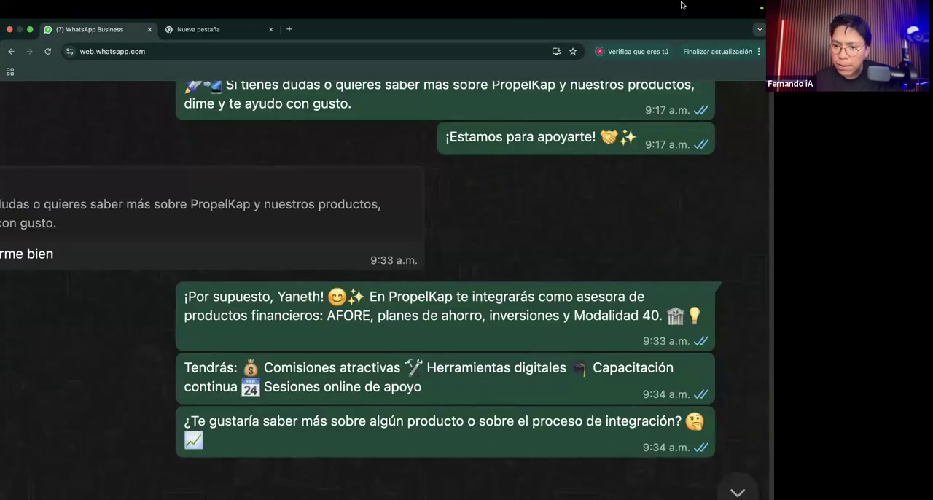
Step: Read through the recruitment chat to examine how the agent's replies about PropelKap are divided into separate messages
scroll(485, 336, down, 1)
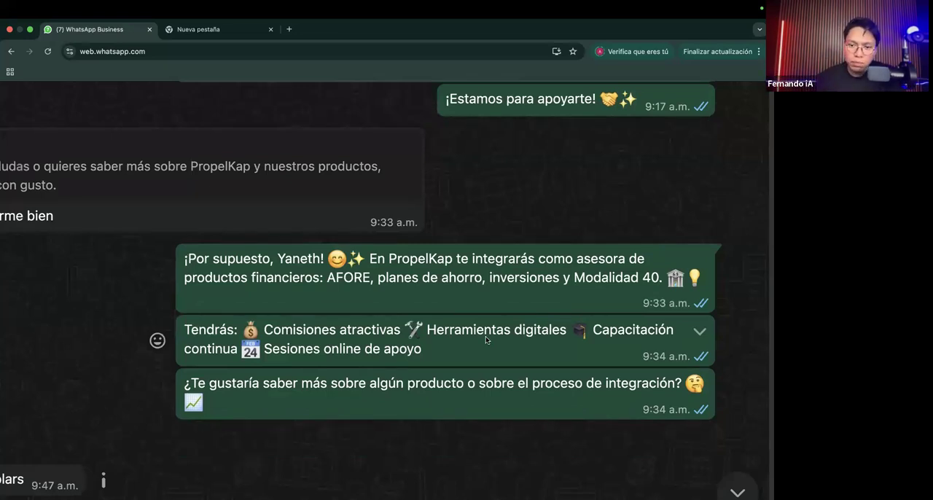
scroll(486, 336, down, 5)
scroll(541, 295, up, 10)
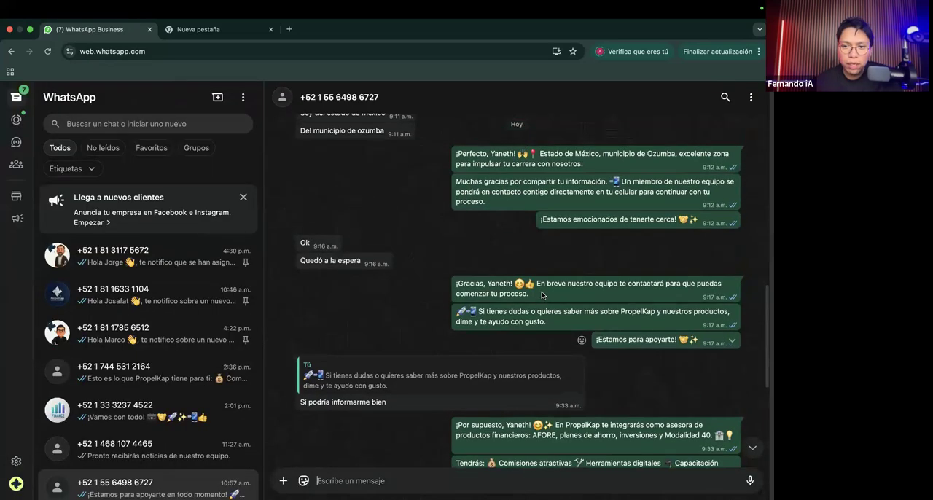
scroll(542, 295, up, 5)
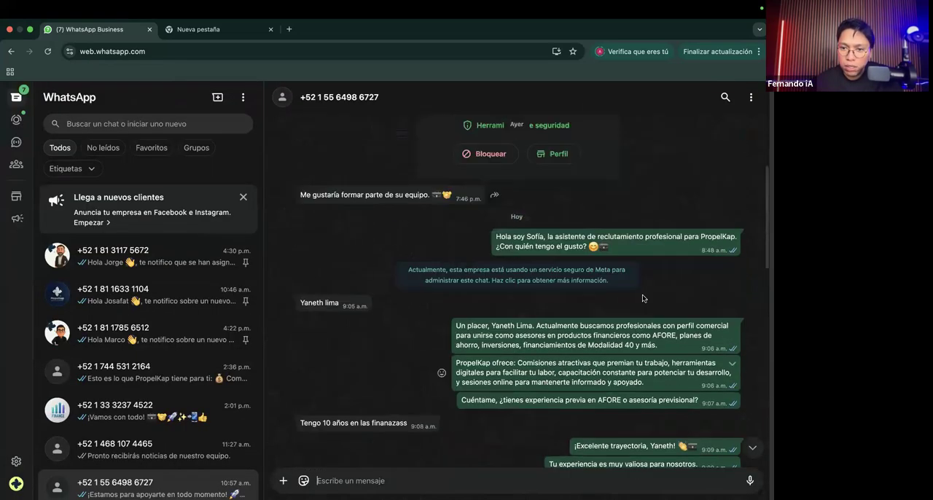
scroll(643, 298, down, 4)
scroll(642, 298, down, 10)
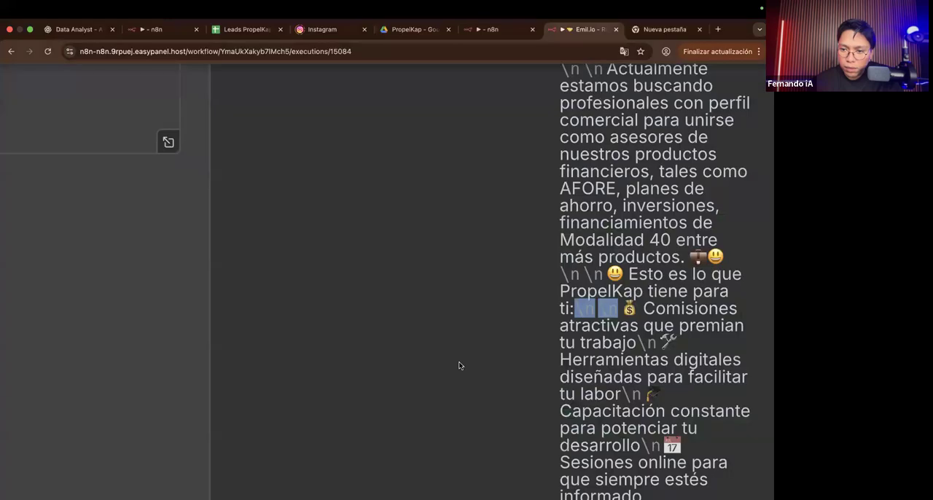
Step: Return to the n8n execution, compare Structured Output Parser1's input text with its mensaje_respuesta output, then close the node
scroll(458, 364, right, 2)
click(572, 313)
drag(580, 311, 537, 308)
scroll(537, 308, down, 5)
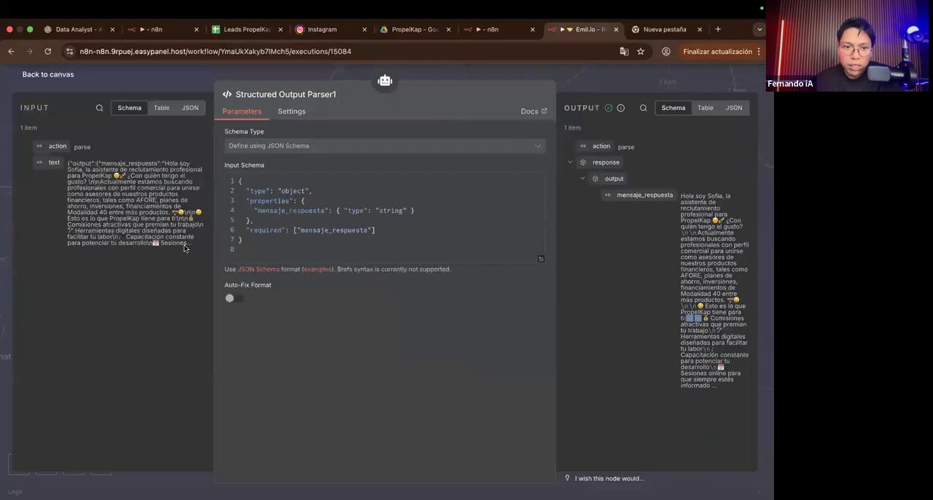
drag(194, 239, 80, 159)
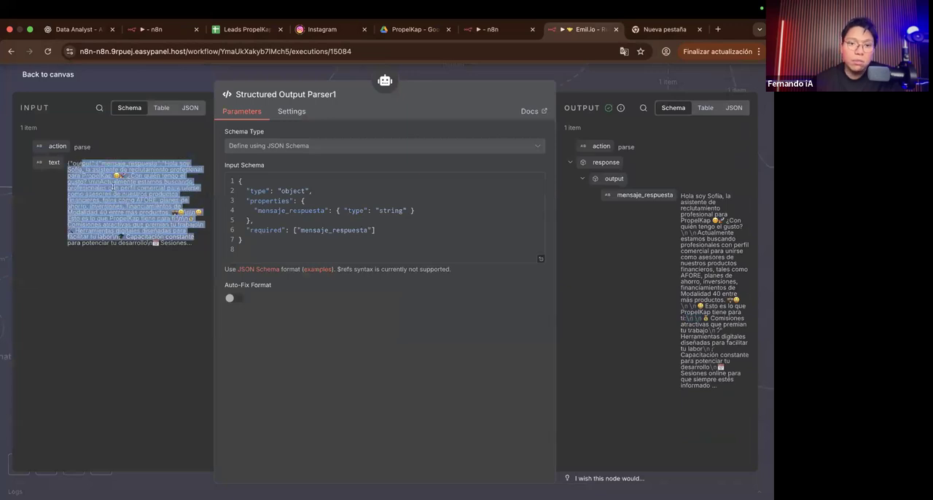
click(155, 223)
drag(124, 205, 70, 170)
click(198, 256)
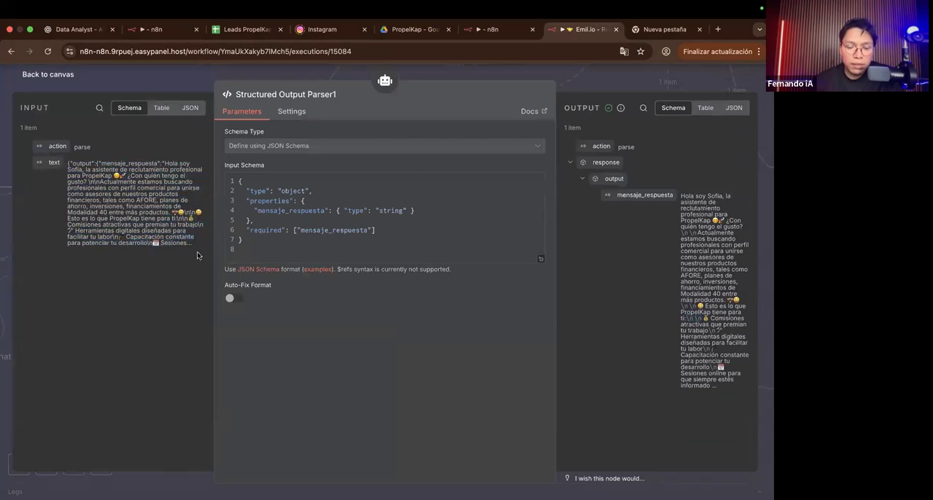
click(591, 89)
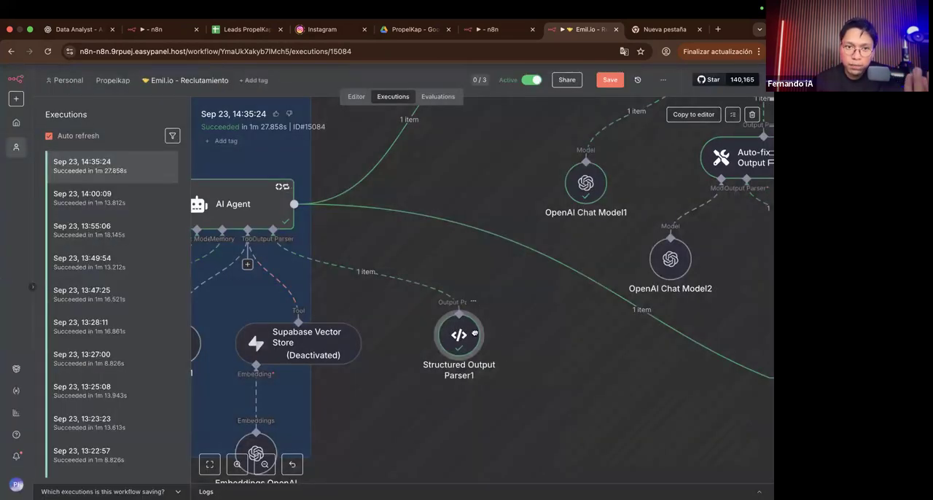
Step: Review the branches leaving AI Agent and move Structured Output Parser1 slightly closer to Supabase Vector Store
scroll(467, 344, right, 2)
scroll(467, 346, down, 5)
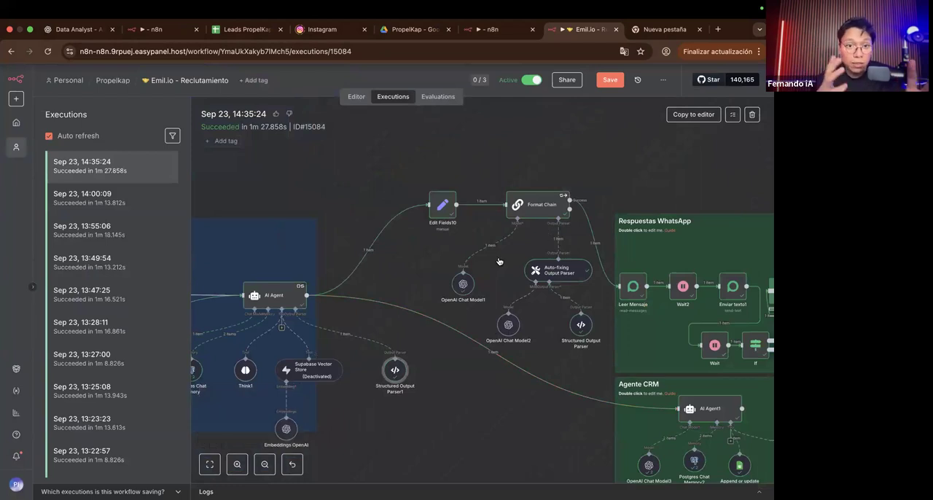
scroll(348, 403, up, 3)
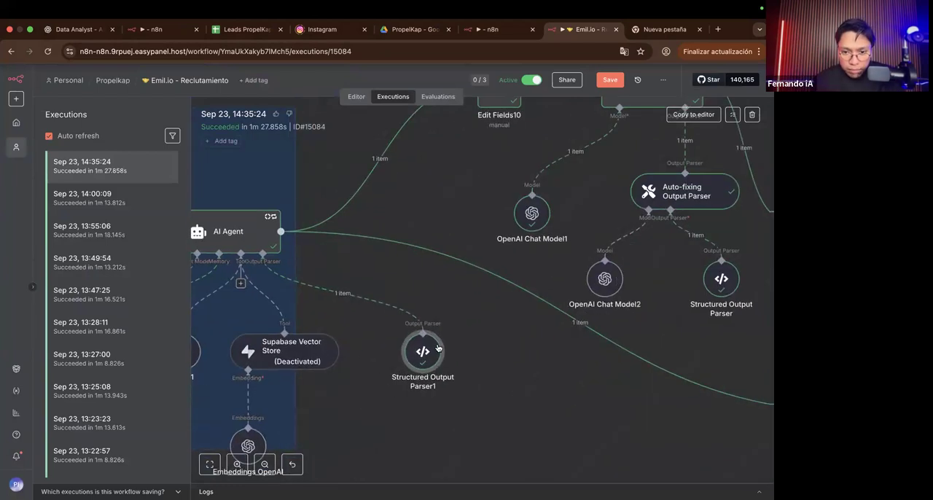
drag(405, 343, 404, 342)
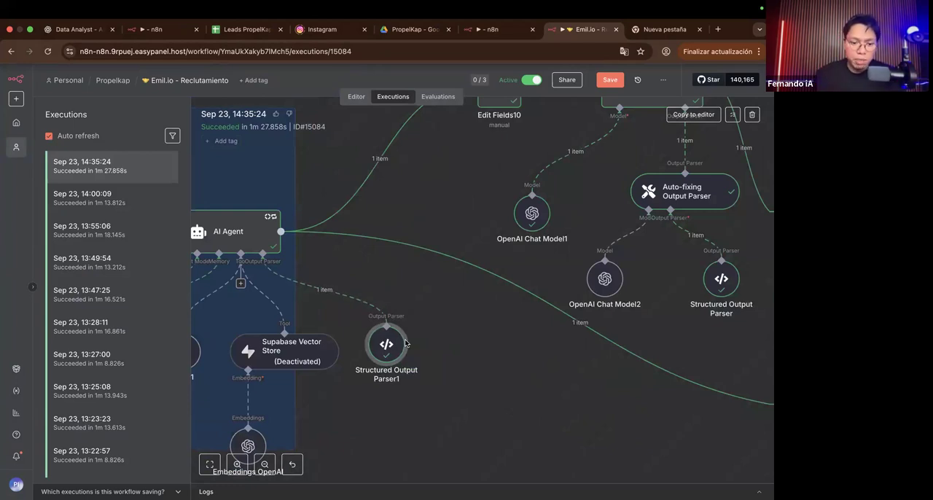
Step: Open Edit Fields10, inspect its mensaje mapping from the AI Agent and the resulting output, then close it
scroll(405, 342, right, 5)
scroll(350, 277, up, 3)
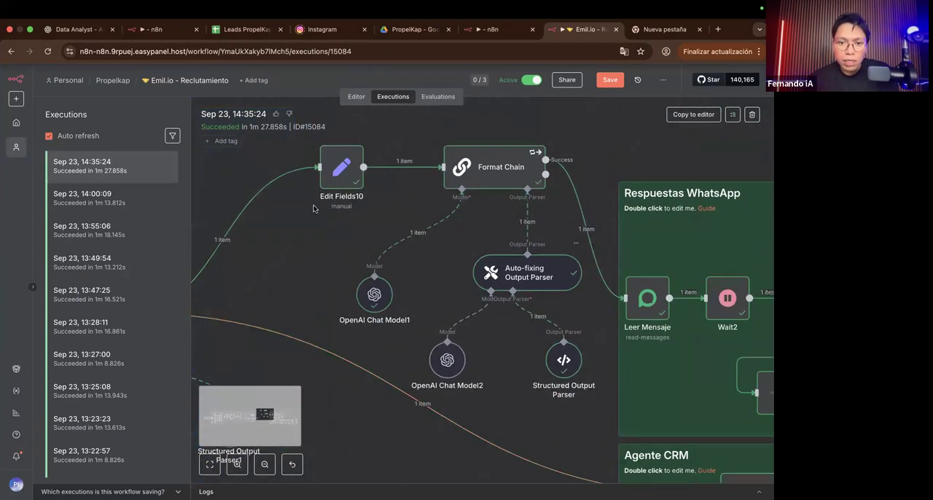
double_click(349, 161)
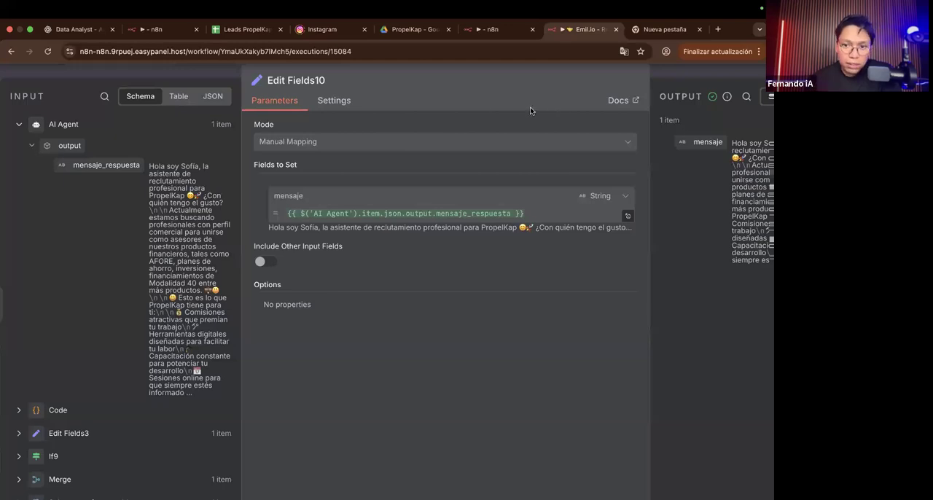
scroll(245, 170, up, 1)
scroll(245, 170, right, 1)
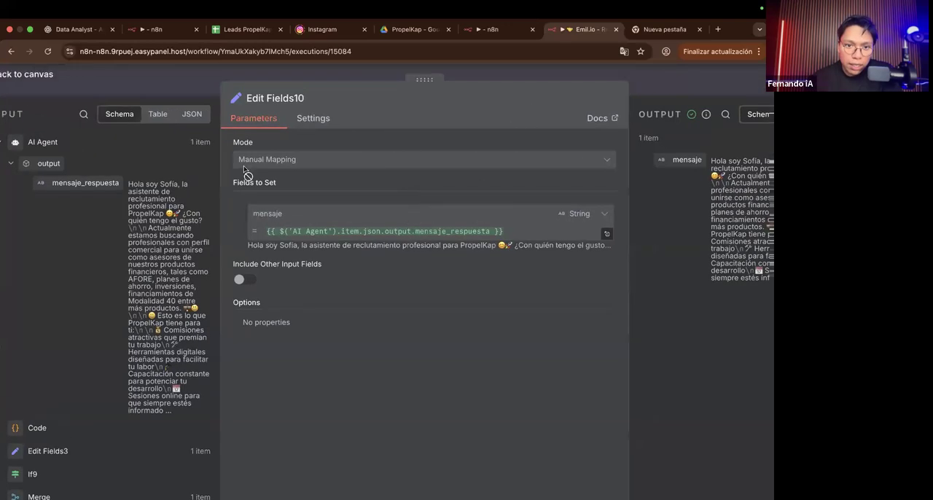
scroll(379, 224, right, 3)
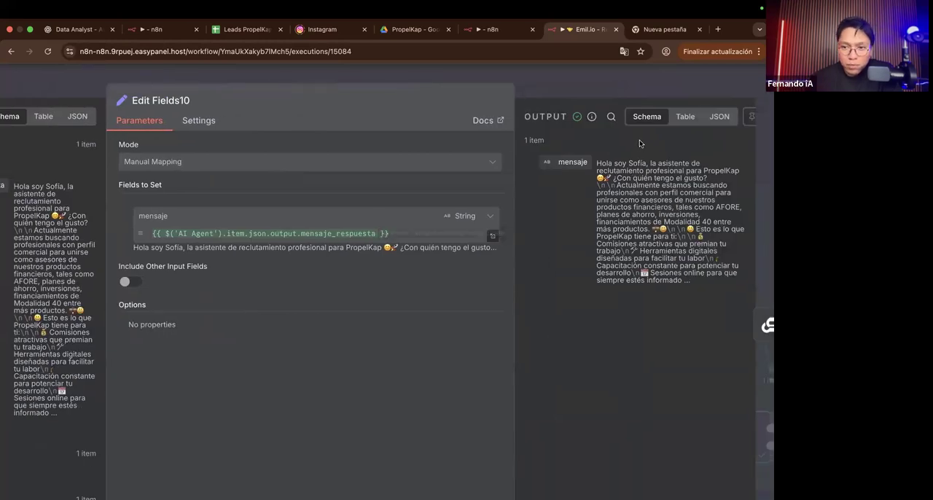
scroll(621, 150, up, 4)
scroll(541, 173, right, 2)
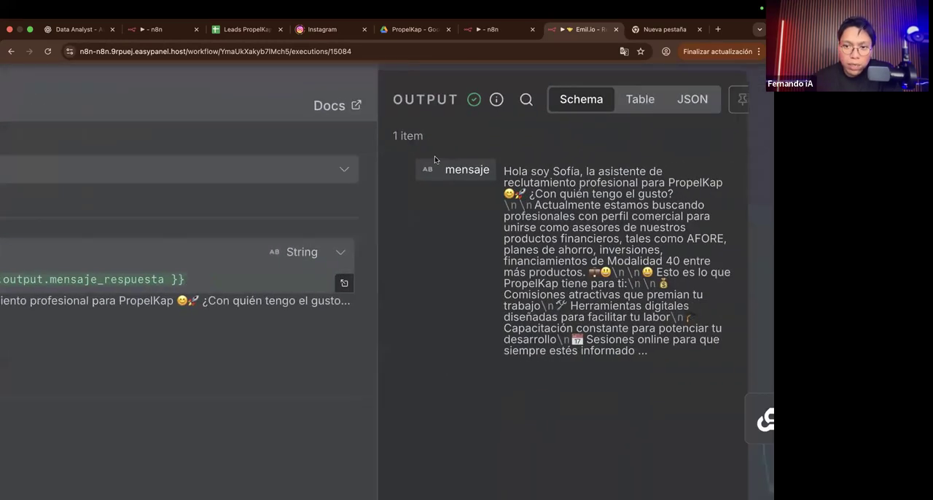
scroll(434, 160, down, 4)
key(Escape)
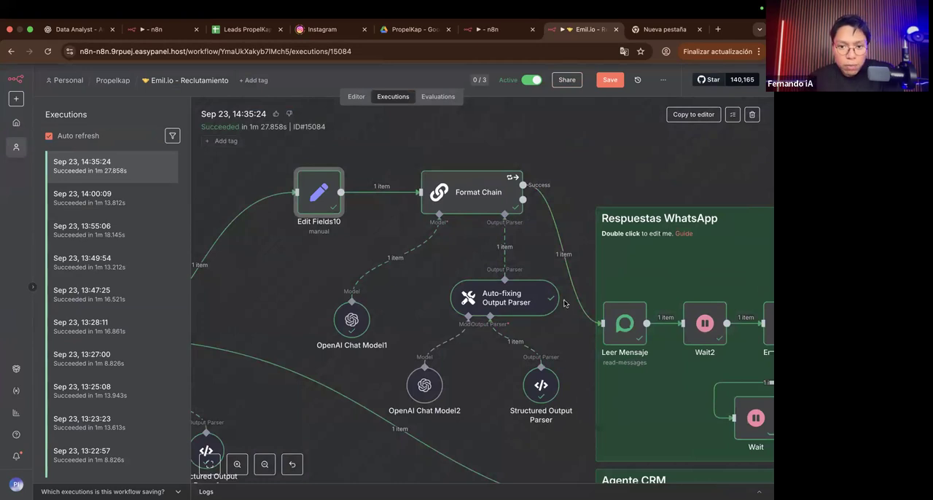
Step: Open the Structured Output Parser under Auto-fixing Output Parser, read its JSON example of part_1 to part_5, then return to the canvas
scroll(470, 389, up, 3)
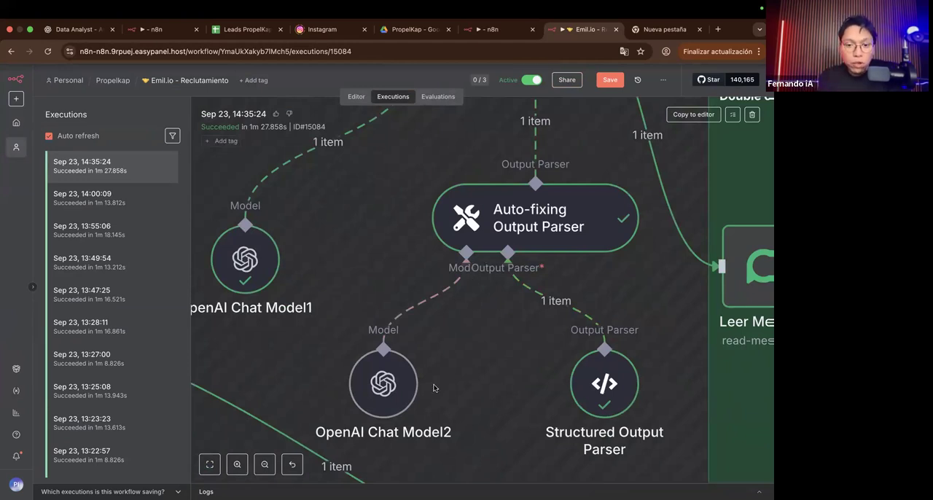
click(574, 398)
double_click(573, 395)
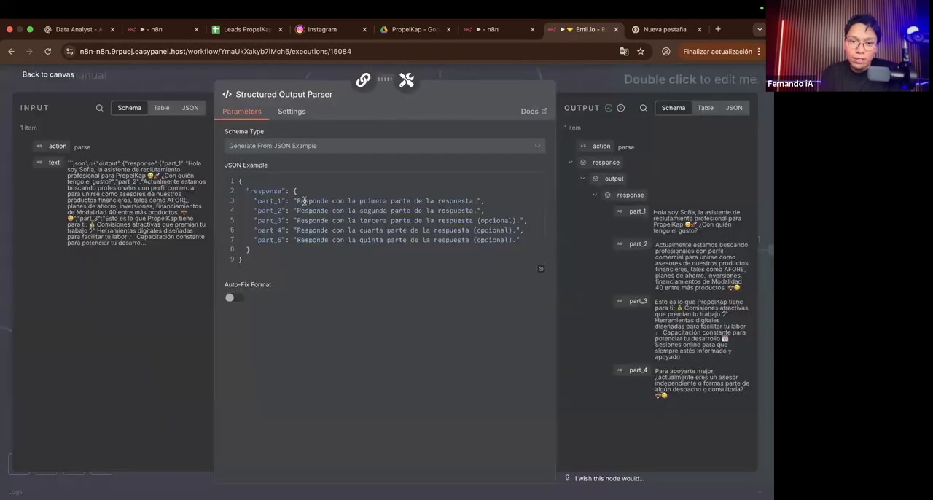
scroll(304, 201, up, 5)
scroll(303, 200, down, 5)
scroll(291, 141, up, 6)
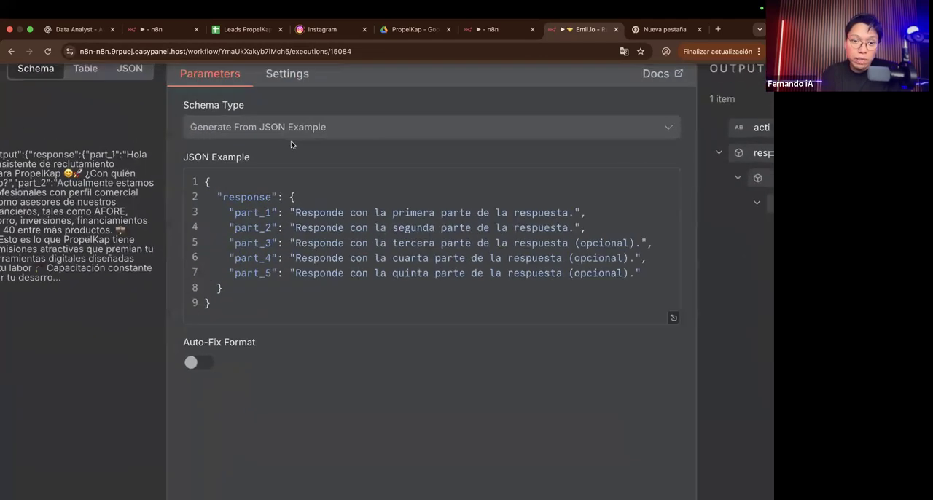
scroll(153, 226, down, 5)
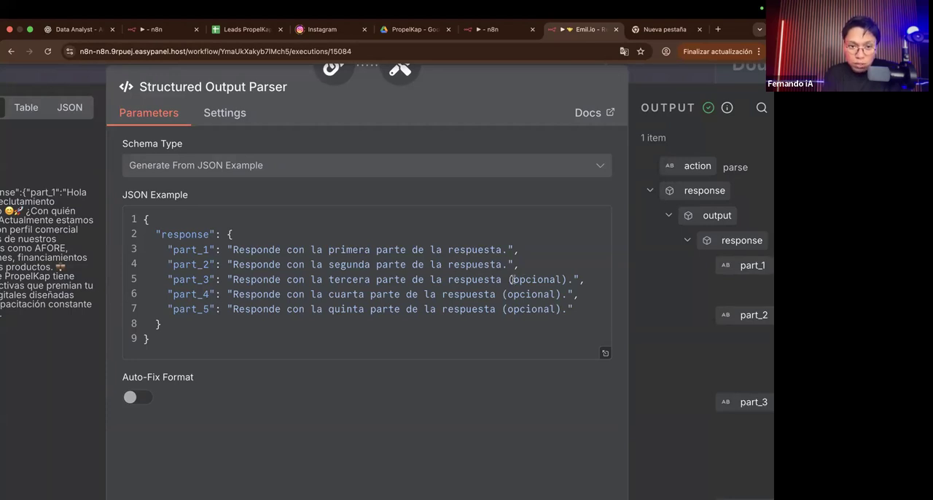
scroll(564, 312, down, 5)
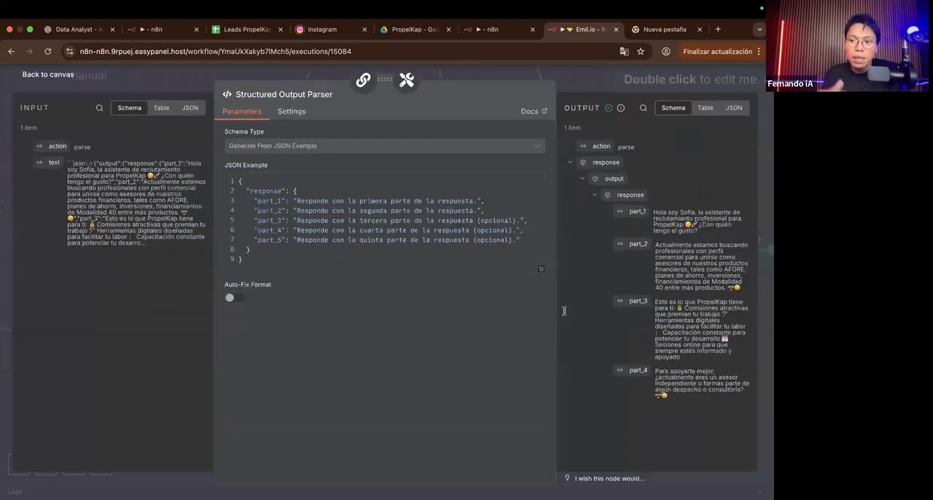
click(124, 82)
Step: Trace the flow from Format Chain through the waits, conditions and send-text nodes of the Respuestas WhatsApp section
scroll(449, 290, down, 3)
scroll(449, 290, right, 5)
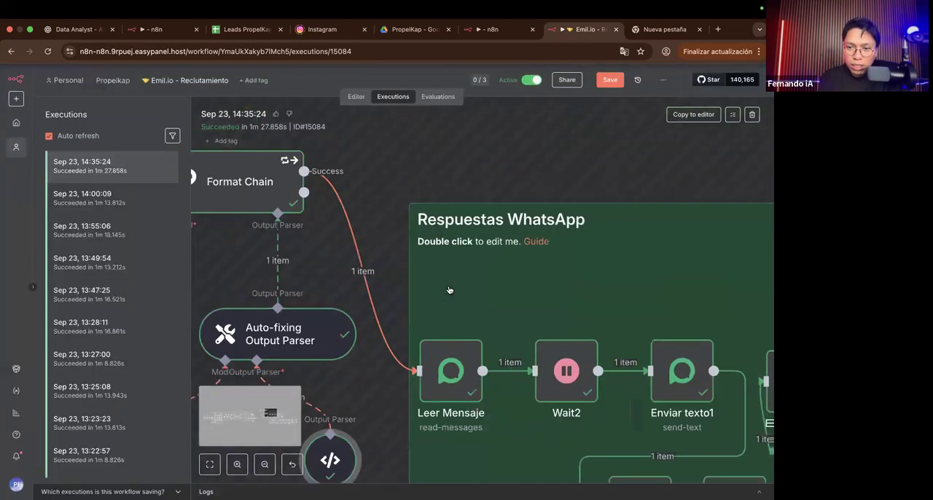
scroll(614, 348, left, 3)
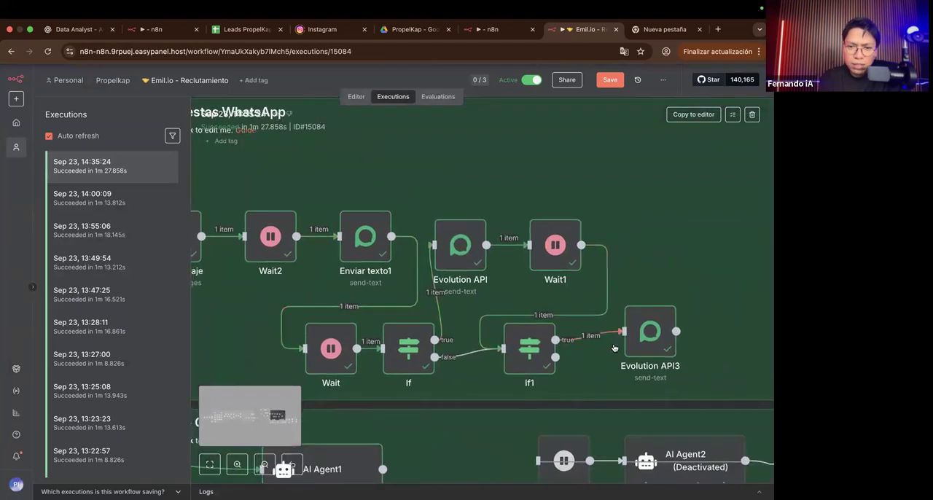
scroll(526, 301, left, 10)
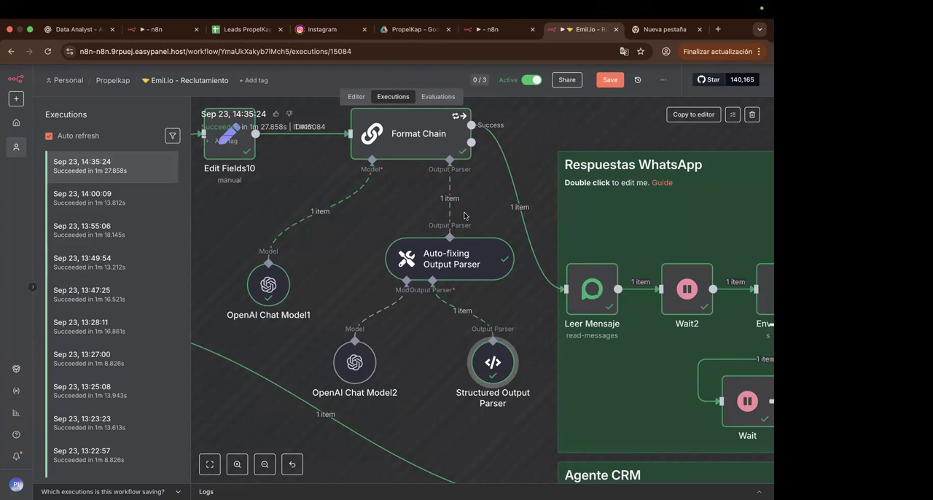
scroll(464, 216, right, 3)
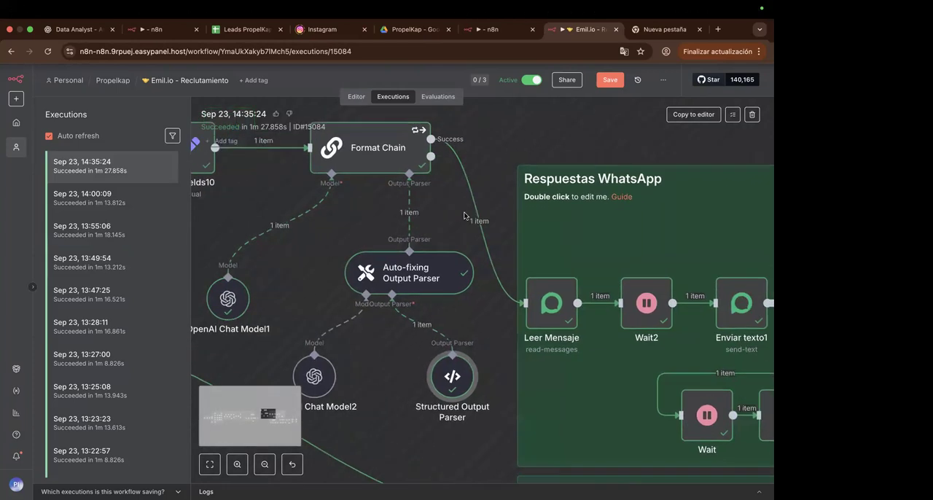
scroll(464, 216, right, 3)
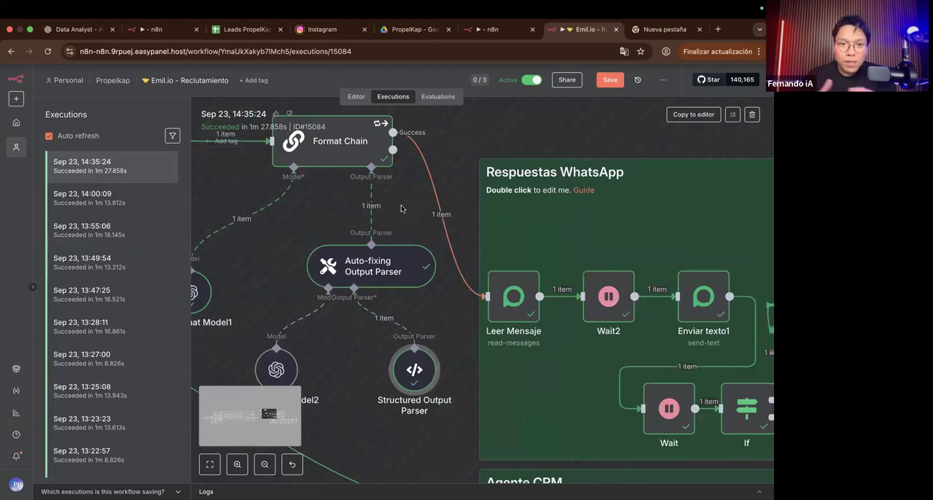
scroll(400, 209, right, 15)
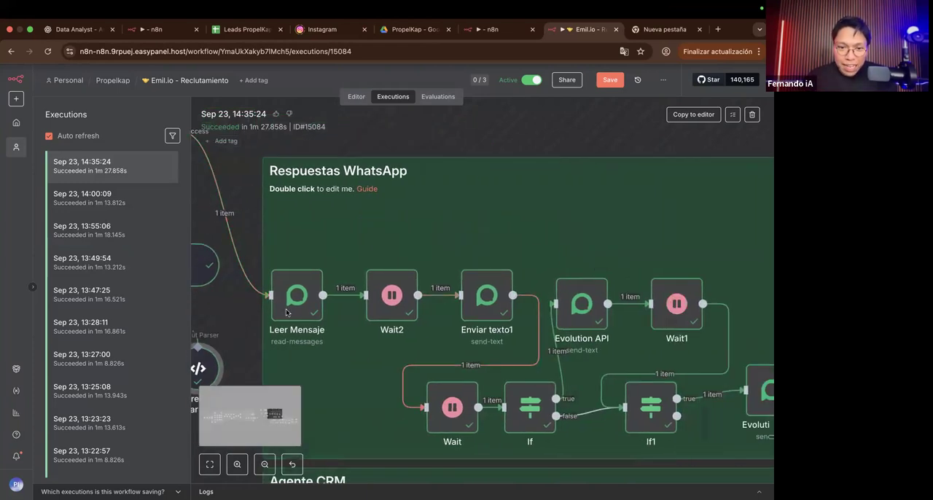
scroll(286, 313, up, 5)
scroll(287, 312, left, 2)
scroll(286, 313, down, 5)
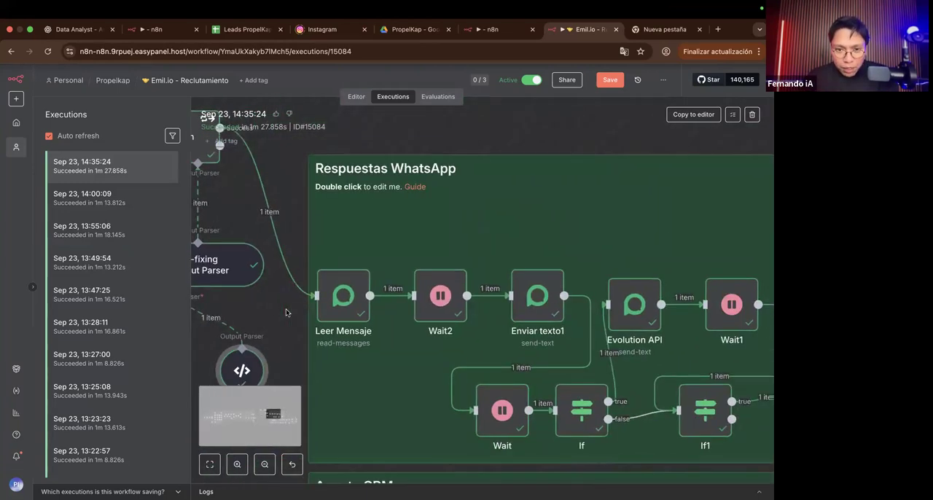
Step: Open Format Chain and examine the parts in its success output, collapsing and re-expanding the response object
scroll(285, 309, down, 3)
scroll(365, 298, left, 10)
scroll(408, 296, up, 1)
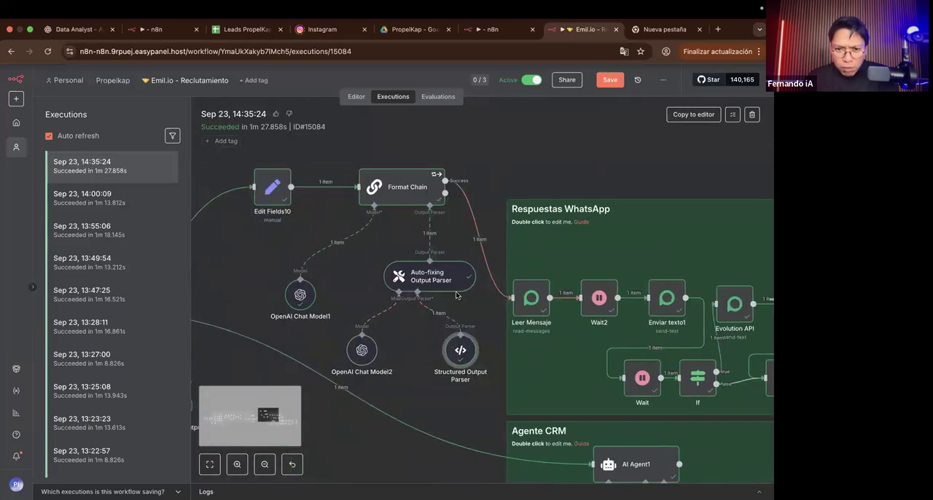
double_click(409, 208)
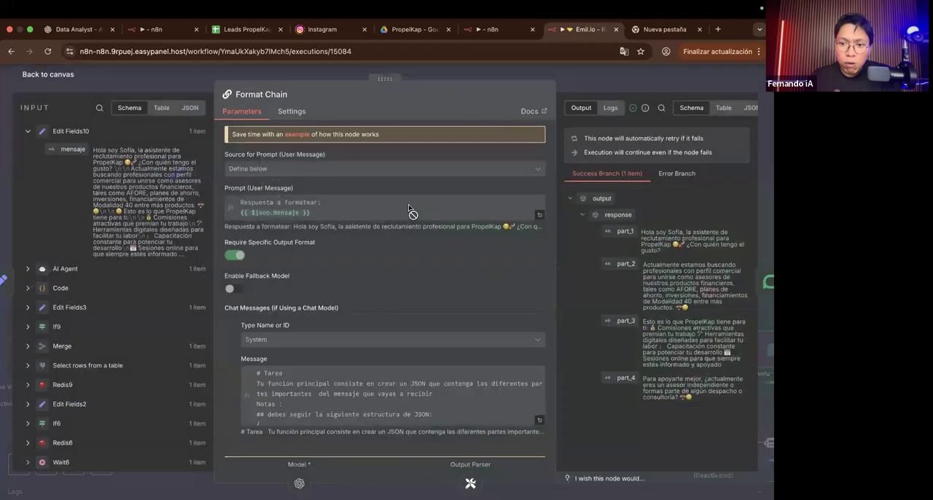
scroll(409, 252, down, 1)
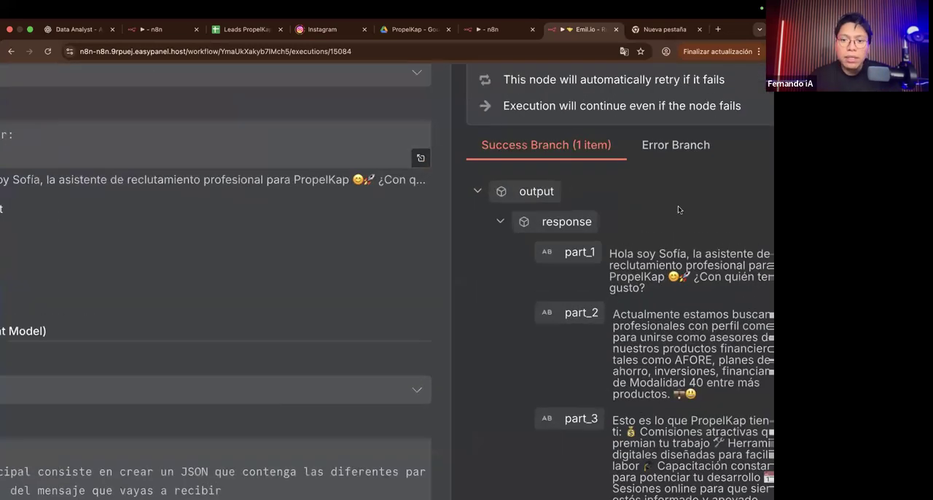
scroll(567, 213, down, 2)
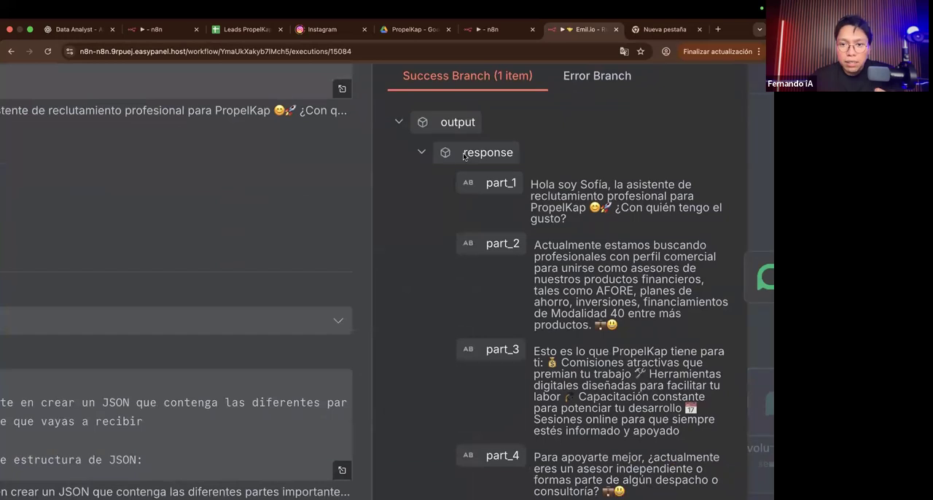
click(420, 153)
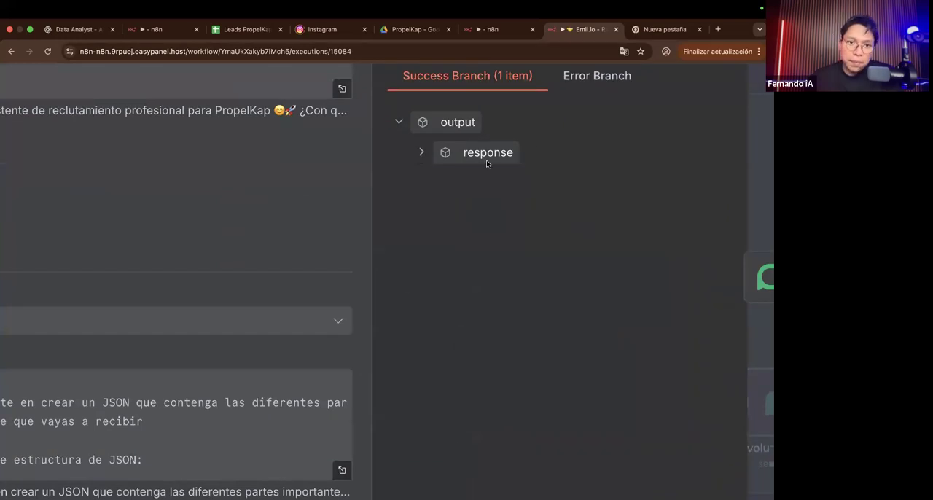
click(419, 153)
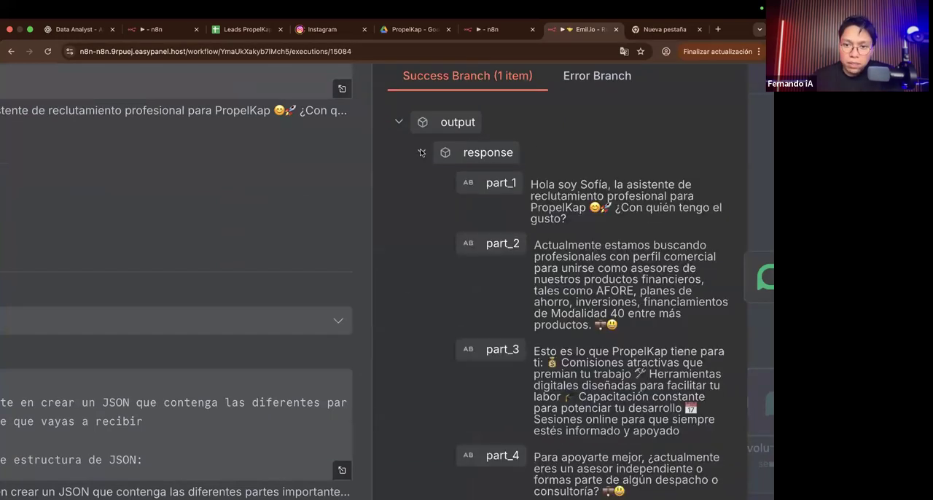
Step: Read the text of part_1 through part_4 in Format Chain's success output, highlighting each part
drag(531, 184, 579, 242)
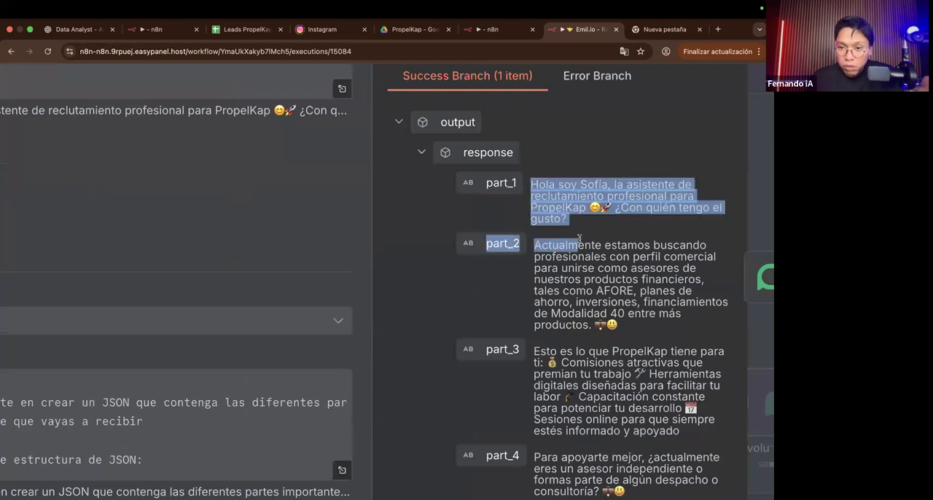
double_click(539, 245)
drag(607, 314, 608, 316)
scroll(608, 316, down, 2)
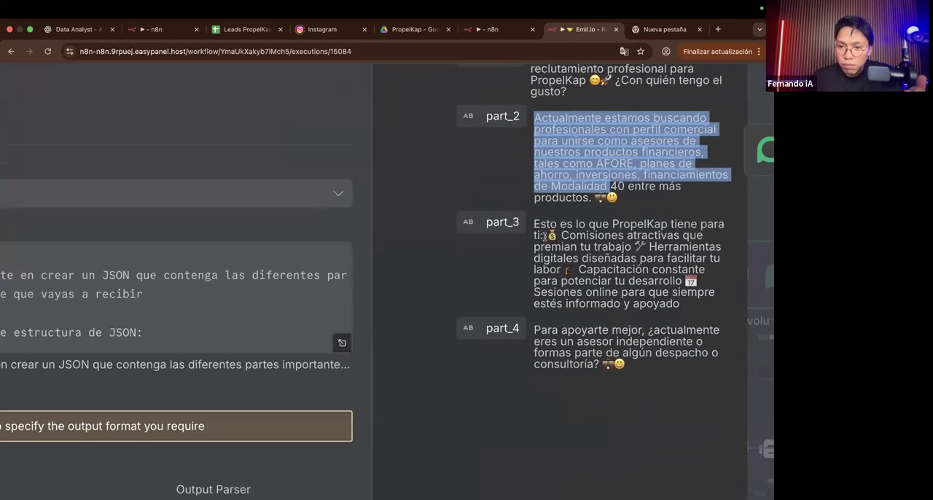
drag(541, 238, 685, 298)
drag(541, 326, 657, 385)
click(658, 386)
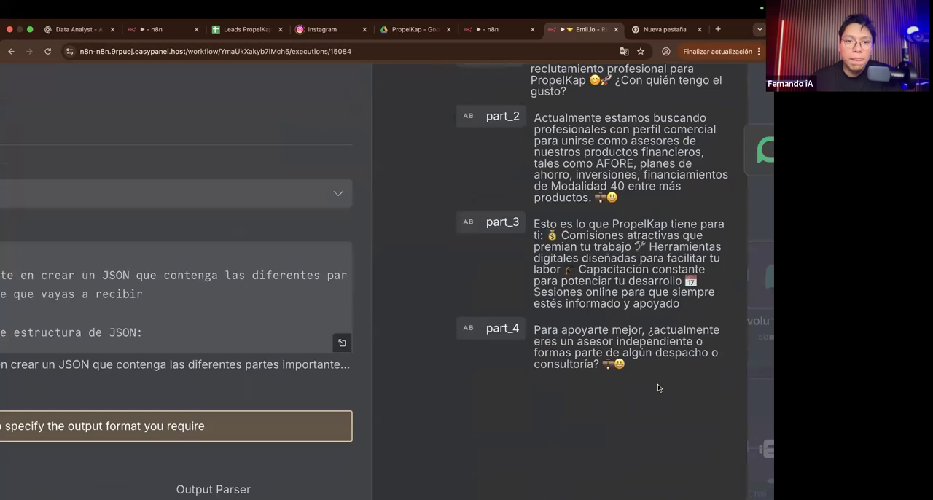
Step: Review how the message is split across part_2 to part_4 in the Format Chain output, then return to the canvas
scroll(658, 386, down, 5)
scroll(508, 342, down, 5)
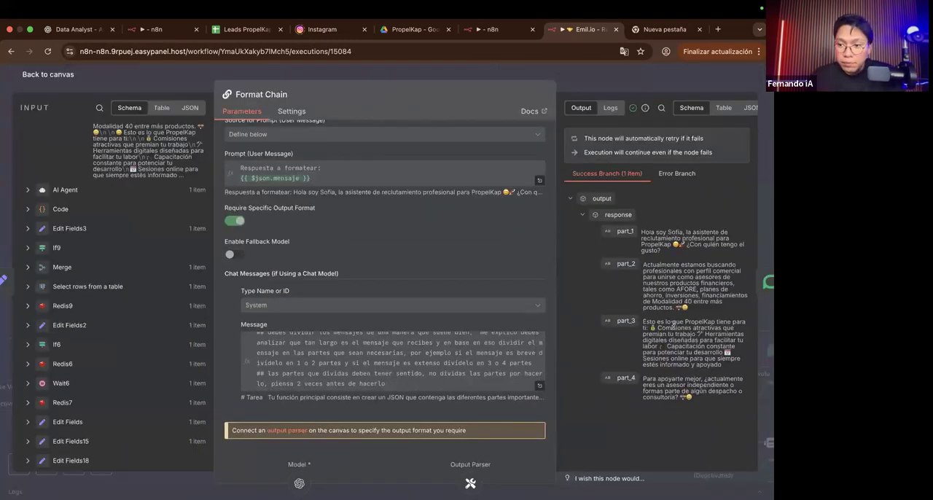
scroll(742, 252, up, 3)
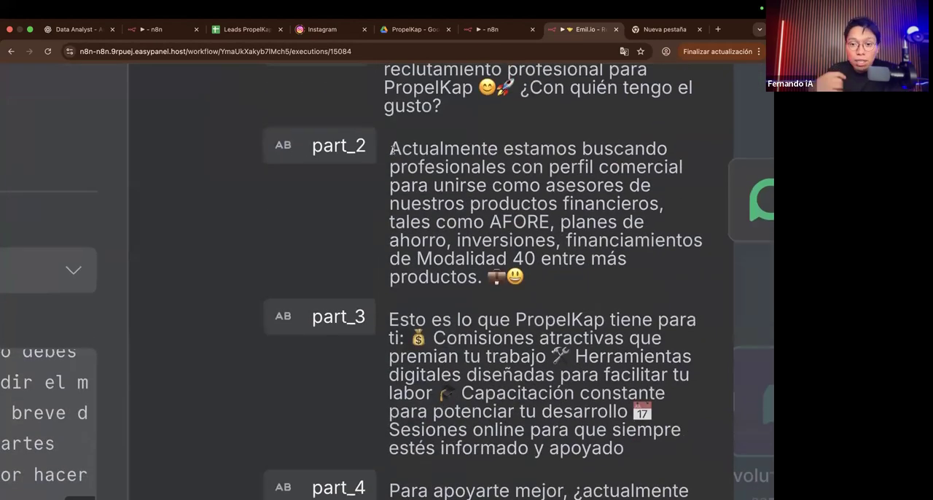
scroll(392, 149, down, 3)
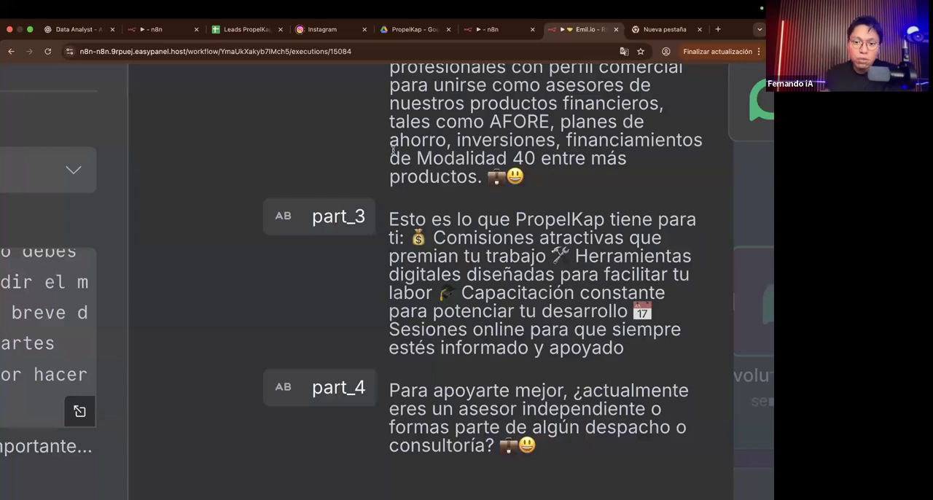
scroll(445, 211, down, 3)
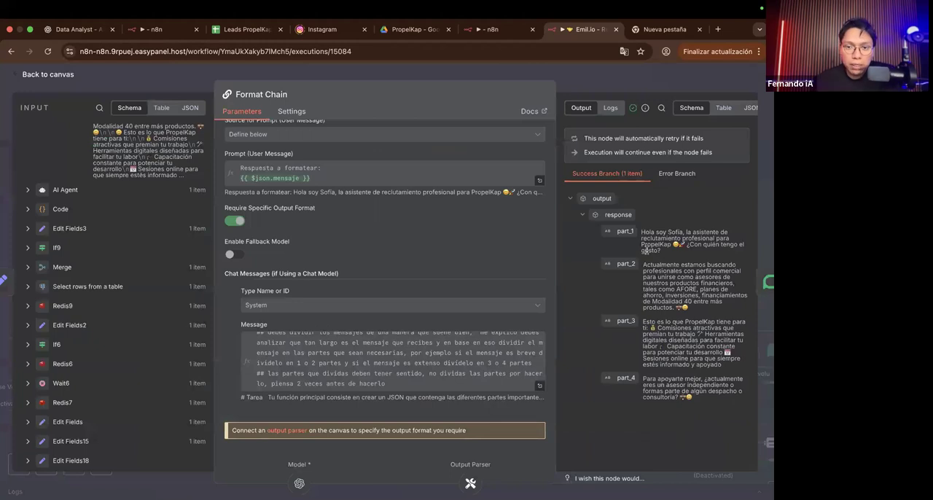
click(609, 86)
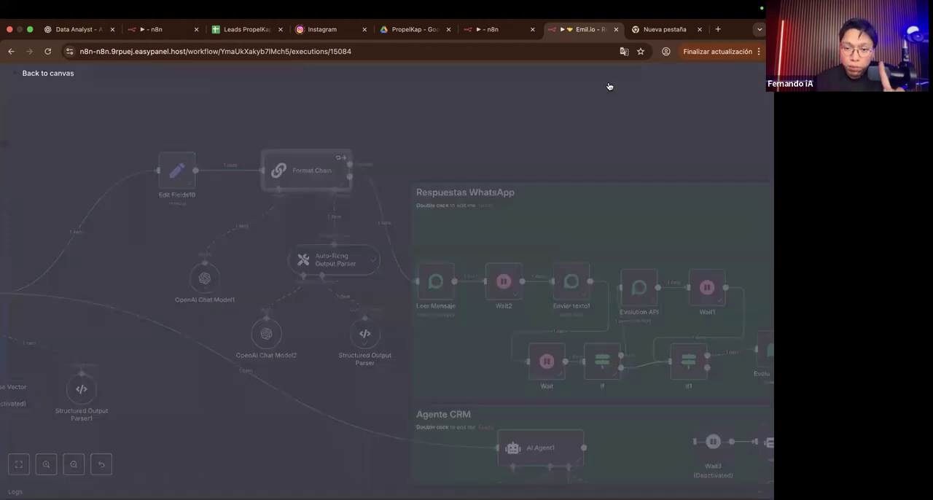
Step: Inspect the Auto-fixing Output Parser and its Structured Output Parser with the part_1 to part_5 JSON example, closing each one
scroll(387, 225, up, 5)
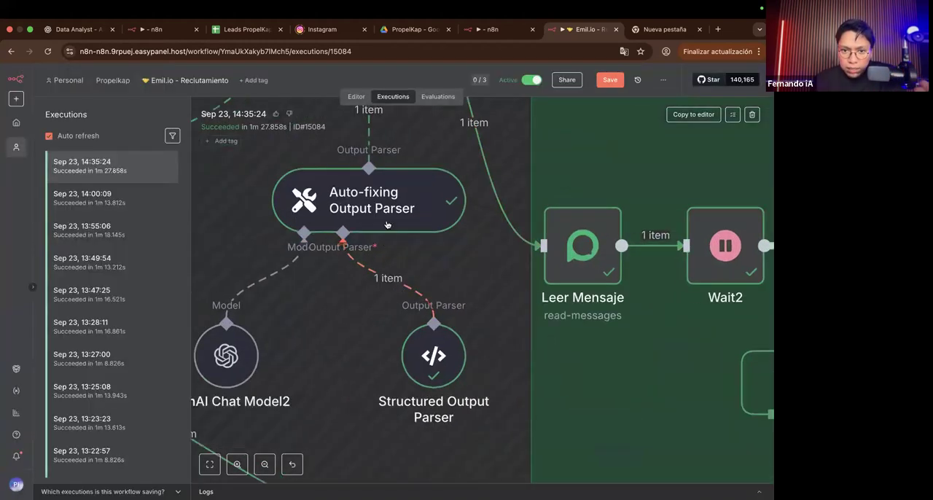
double_click(387, 224)
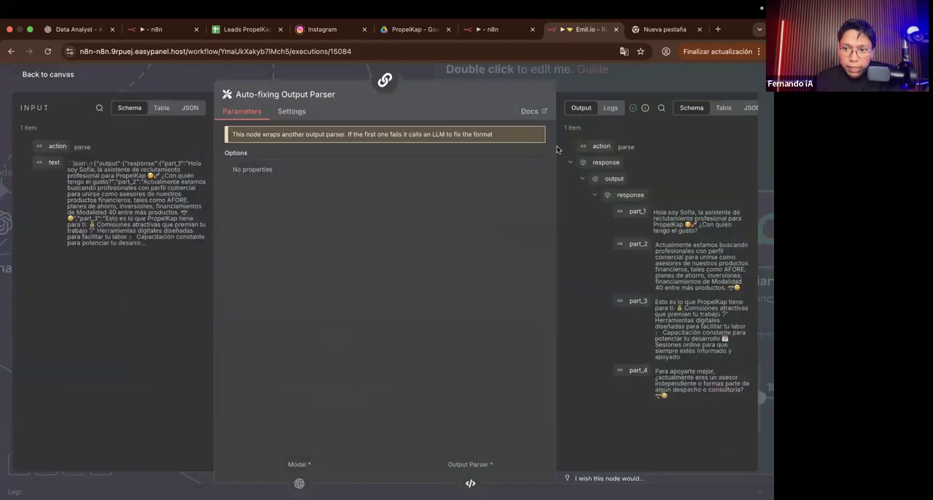
click(577, 83)
scroll(412, 351, left, 5)
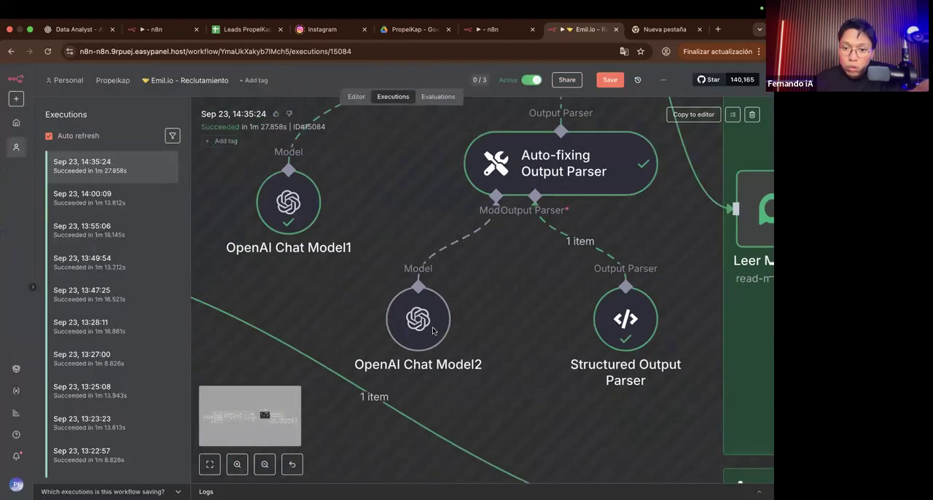
double_click(612, 319)
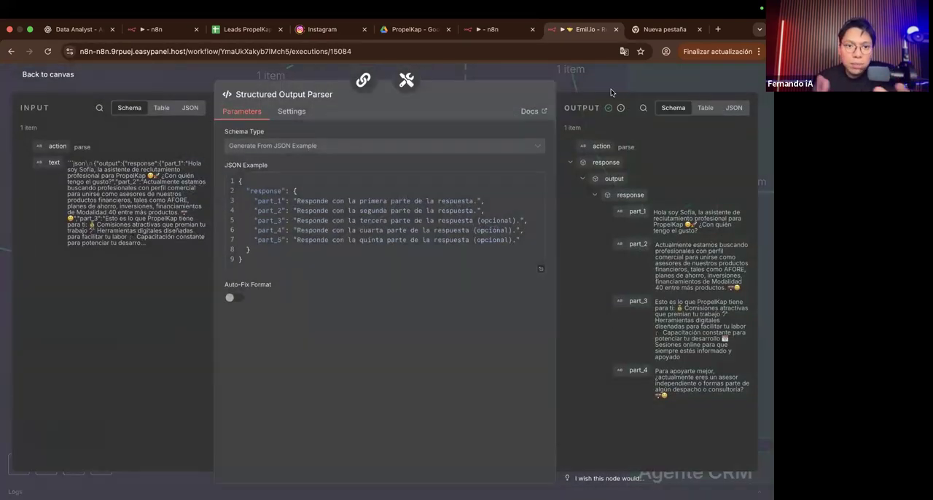
key(Escape)
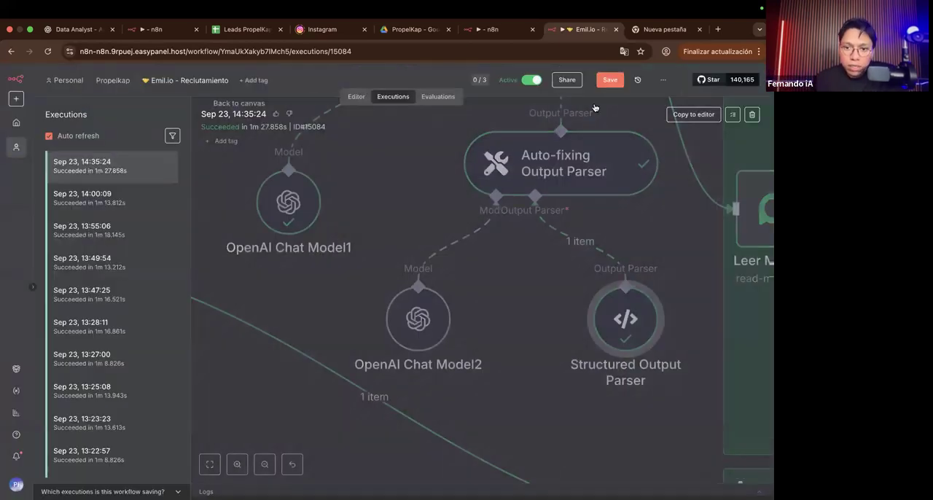
Step: Compare OpenAI Chat Model2 under the Auto-fixing Output Parser with the AI Agent's directly attached Structured Output Parser1
drag(439, 288, 421, 299)
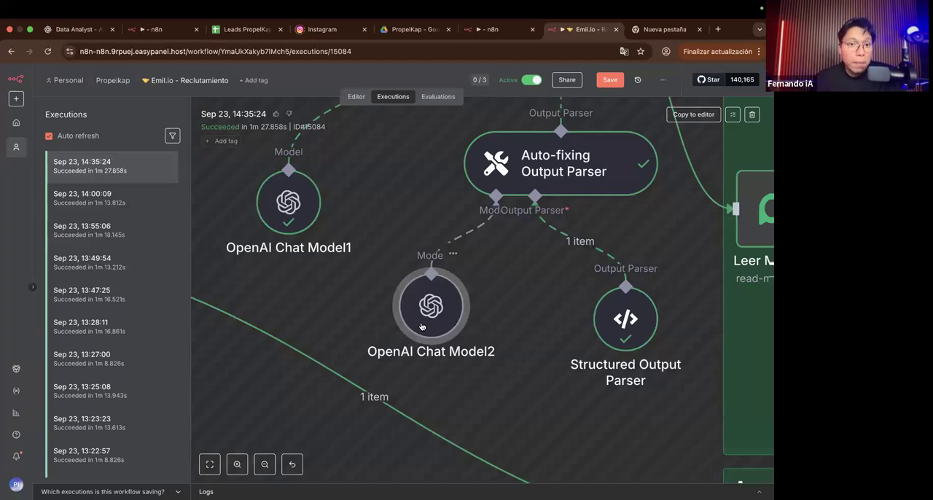
mouse_move(420, 327)
mouse_down()
mouse_move(407, 340)
mouse_move(425, 300)
mouse_move(437, 325)
mouse_up()
scroll(437, 325, left, 7)
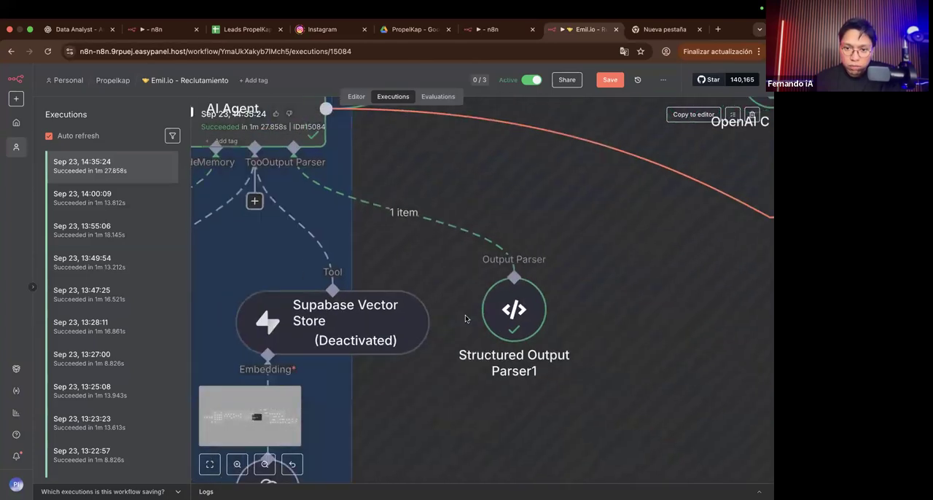
mouse_move(514, 326)
mouse_down()
mouse_move(492, 336)
mouse_move(510, 320)
mouse_up()
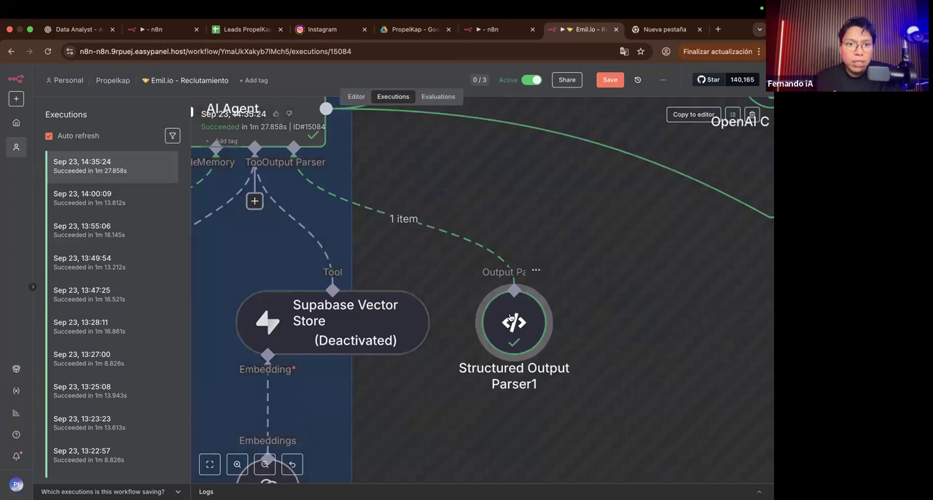
scroll(510, 321, right, 10)
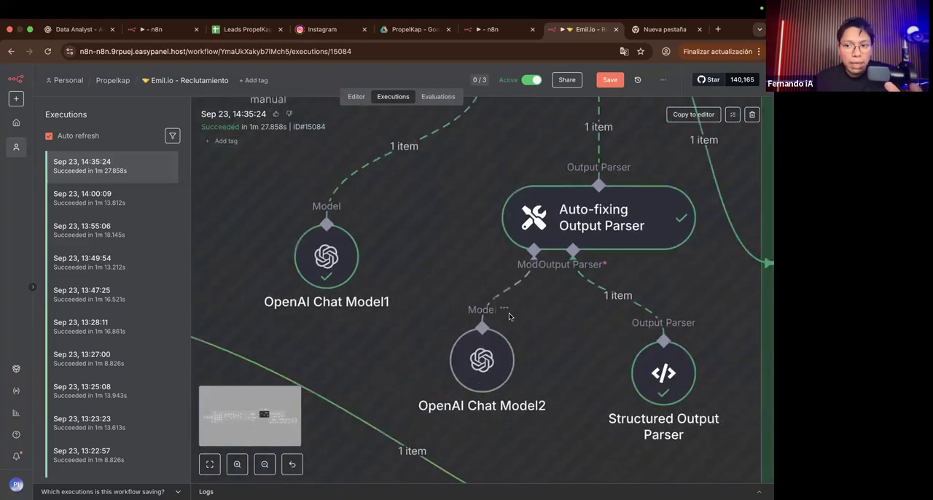
Step: Examine the Respuestas WhatsApp section from Leer Mensaje through the wait, condition and send-text nodes
scroll(535, 413, down, 10)
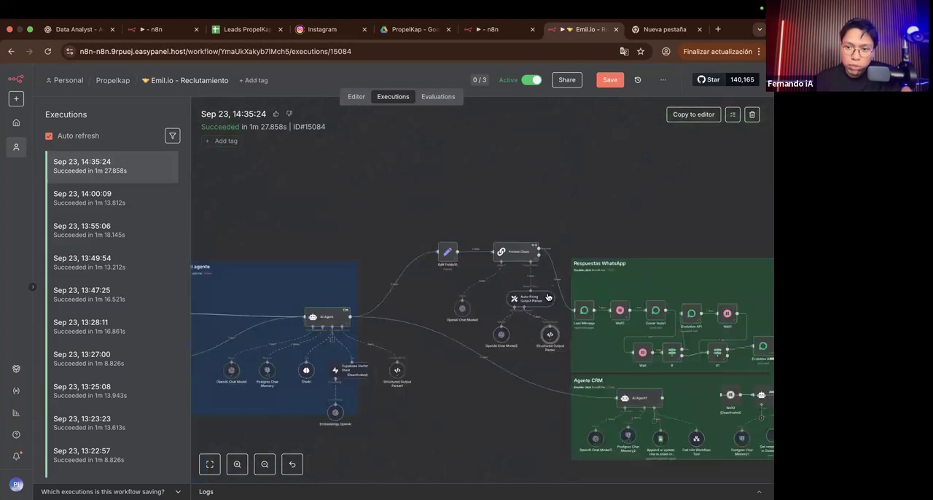
scroll(548, 296, down, 1)
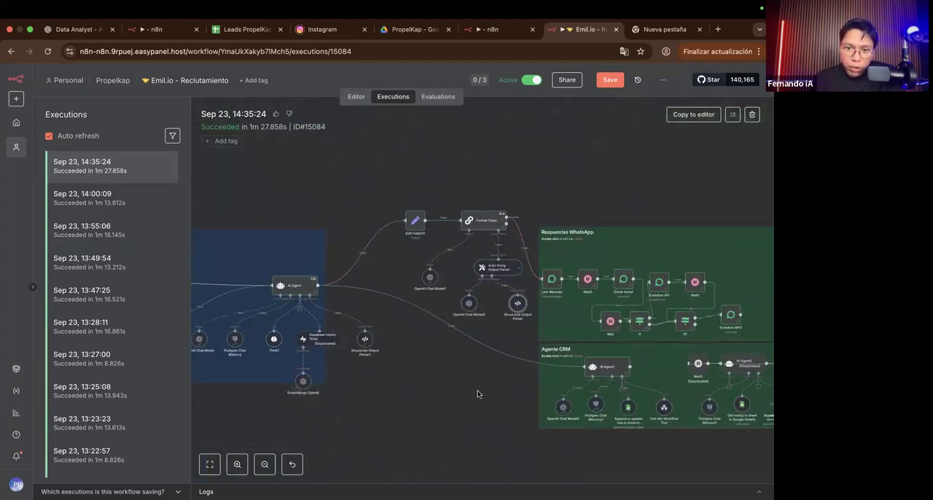
scroll(488, 342, right, 3)
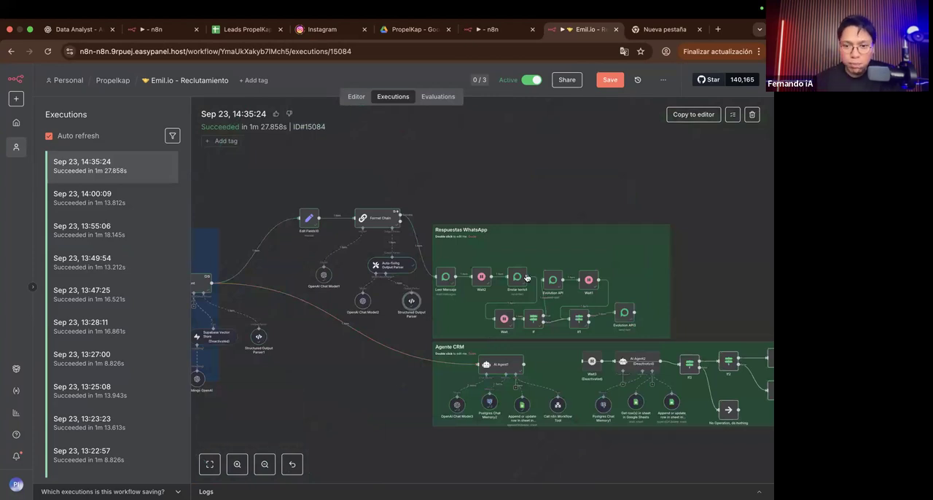
scroll(526, 277, up, 5)
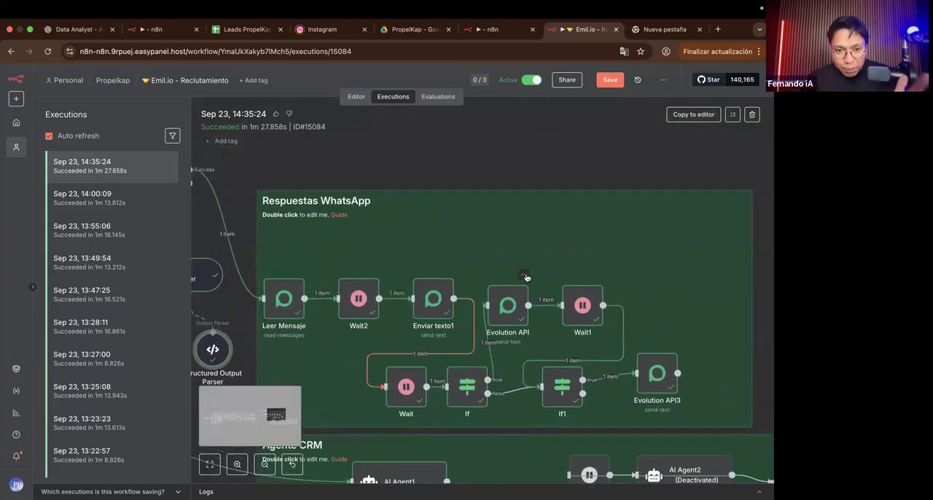
scroll(526, 277, right, 2)
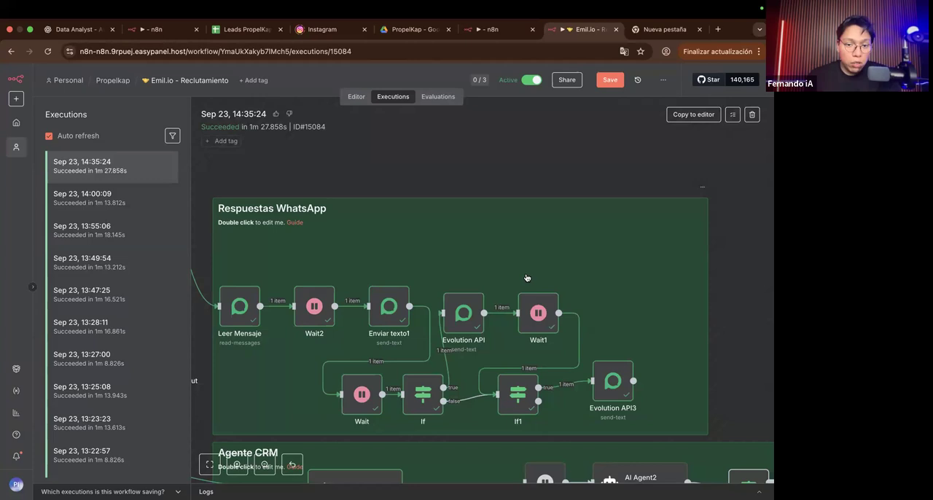
scroll(246, 313, up, 5)
scroll(200, 358, down, 5)
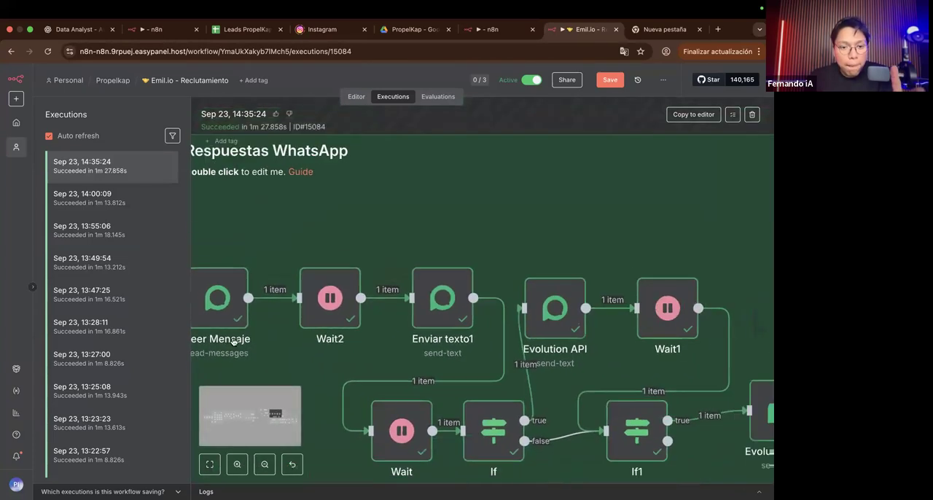
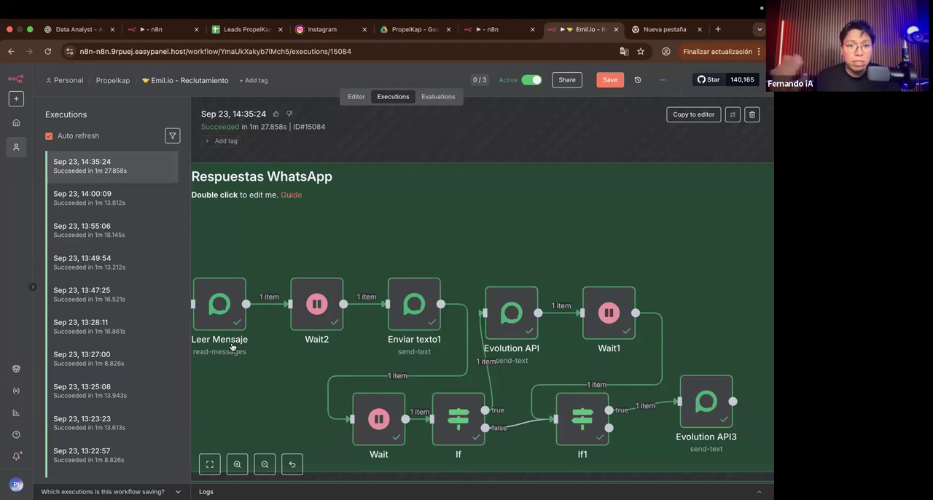
Step: Copy the Sep 23, 14:35:24 execution of Emil.io - Reclutamiento into the editor, unpinning the Webhook node's data
scroll(295, 334, down, 3)
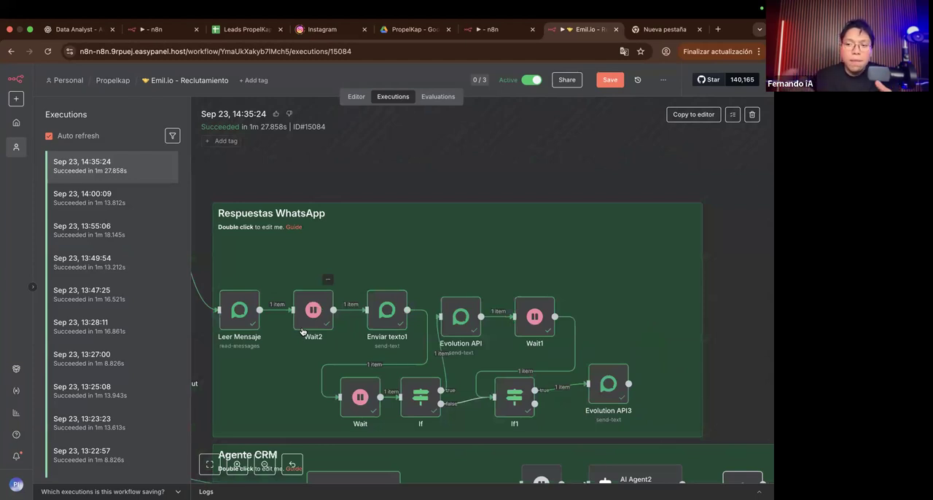
click(684, 116)
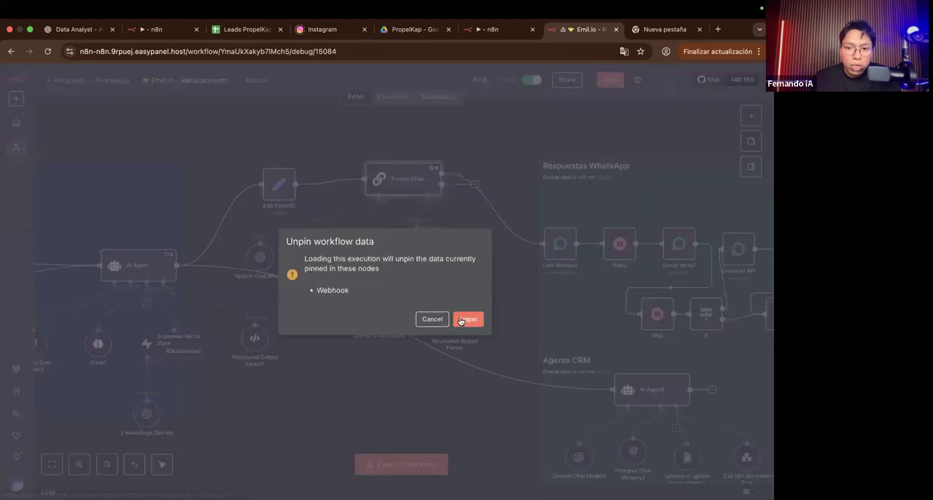
click(460, 322)
scroll(452, 313, right, 6)
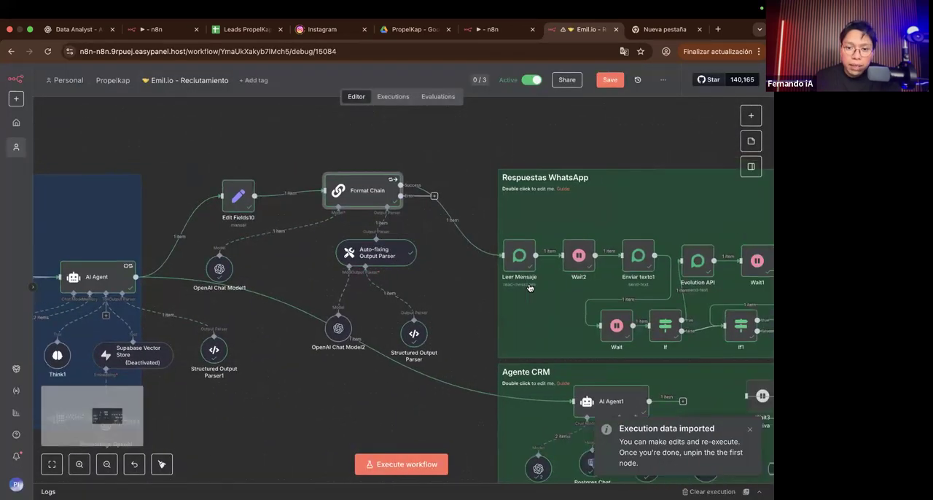
Step: Move the Leer Mensaje node slightly down in the Respuestas WhatsApp section
scroll(418, 295, up, 5)
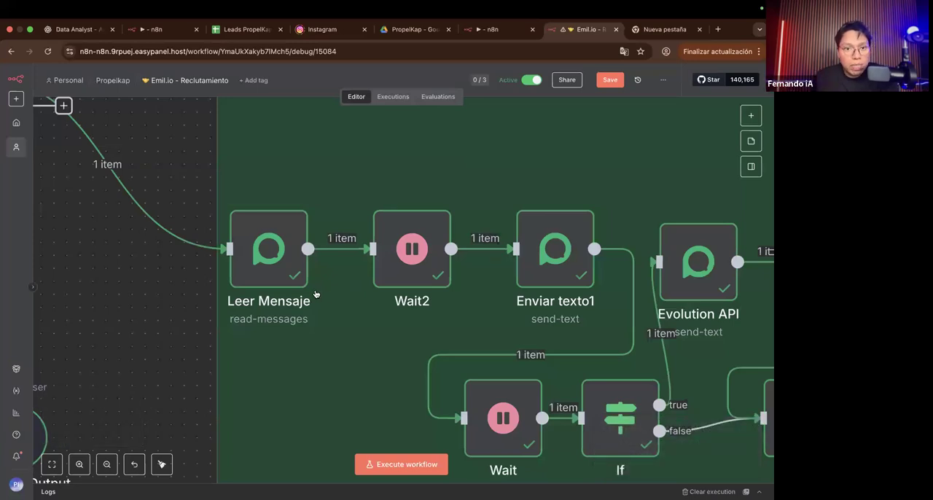
mouse_move(278, 273)
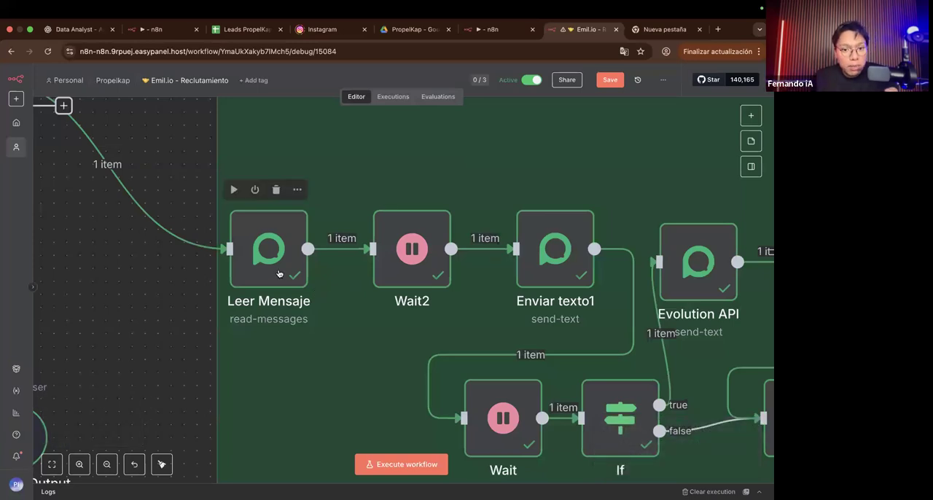
mouse_move(278, 273)
mouse_down()
mouse_move(265, 274)
mouse_move(268, 295)
mouse_move(268, 286)
mouse_up()
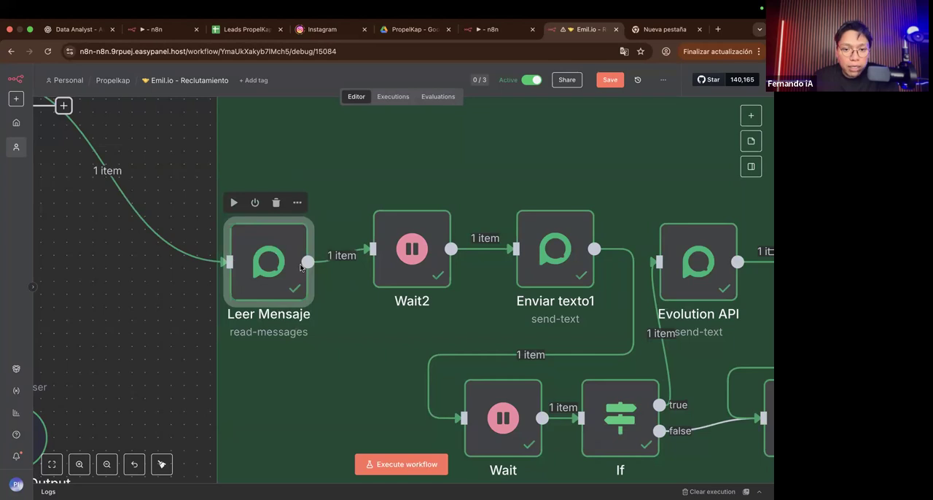
Step: Open Leer Mensaje and review its Ler Mensagens operation with the instance, contact and message ID expressions
double_click(267, 286)
scroll(287, 219, up, 5)
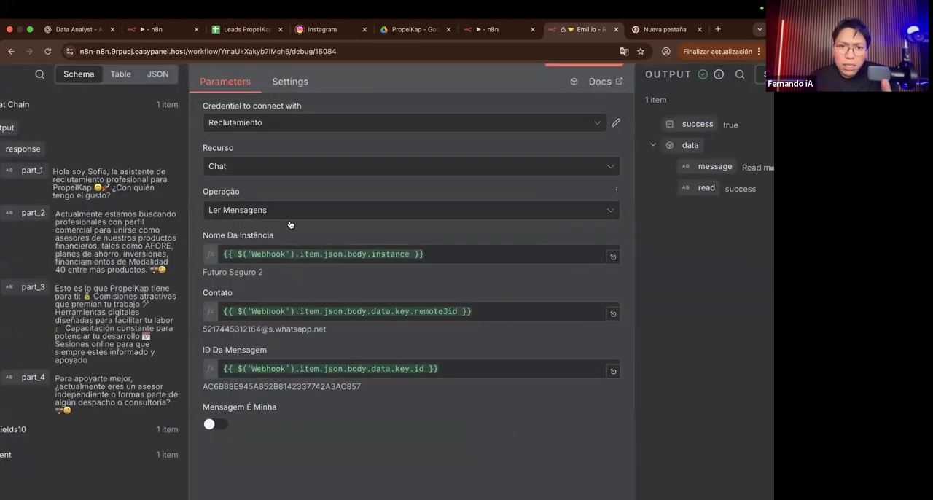
scroll(289, 225, down, 5)
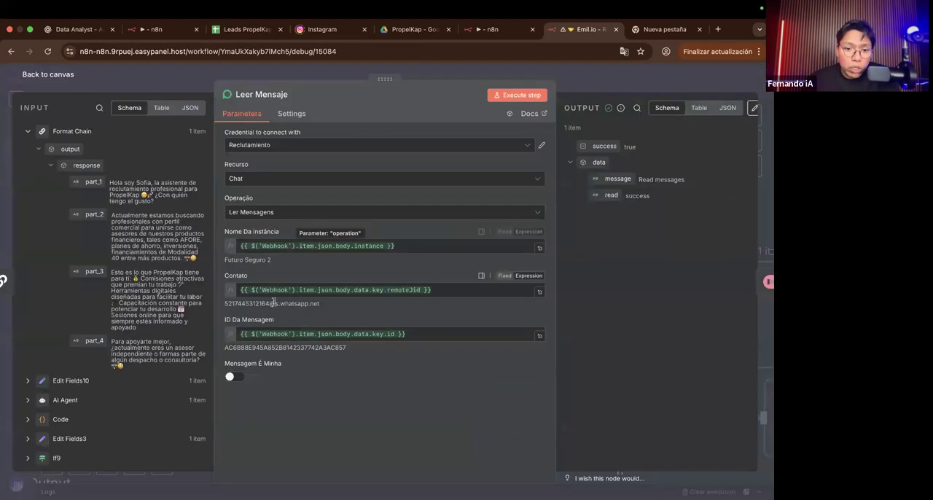
click(27, 133)
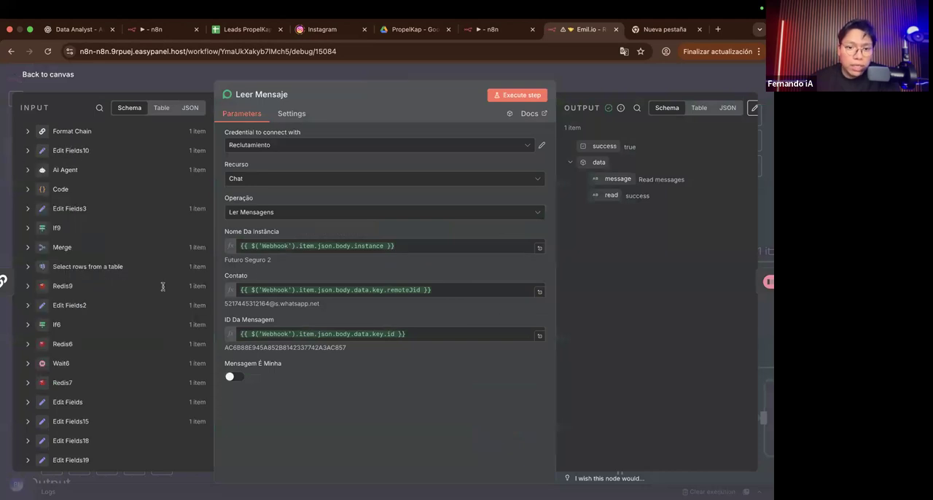
scroll(263, 247, up, 5)
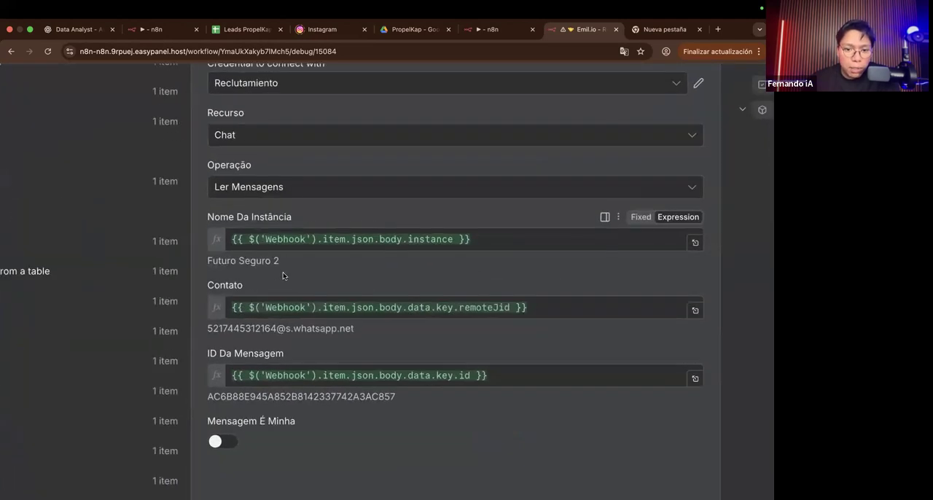
scroll(278, 279, down, 2)
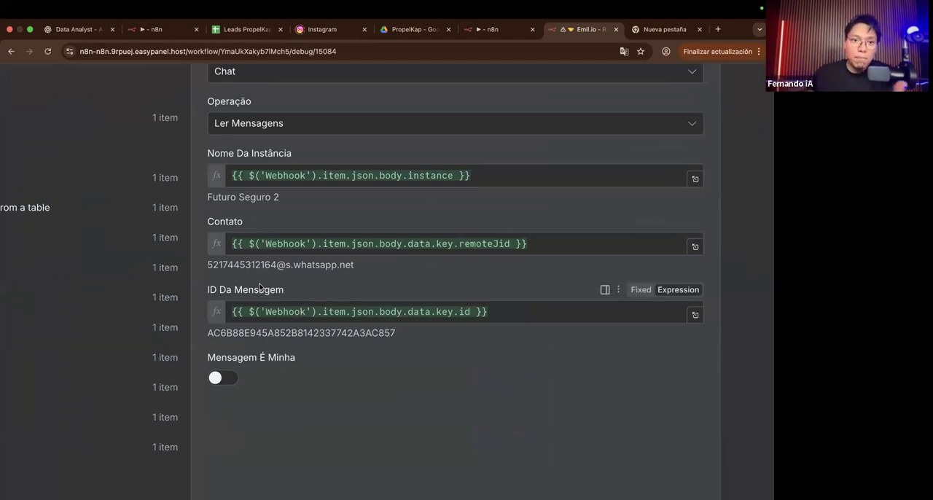
scroll(276, 317, down, 5)
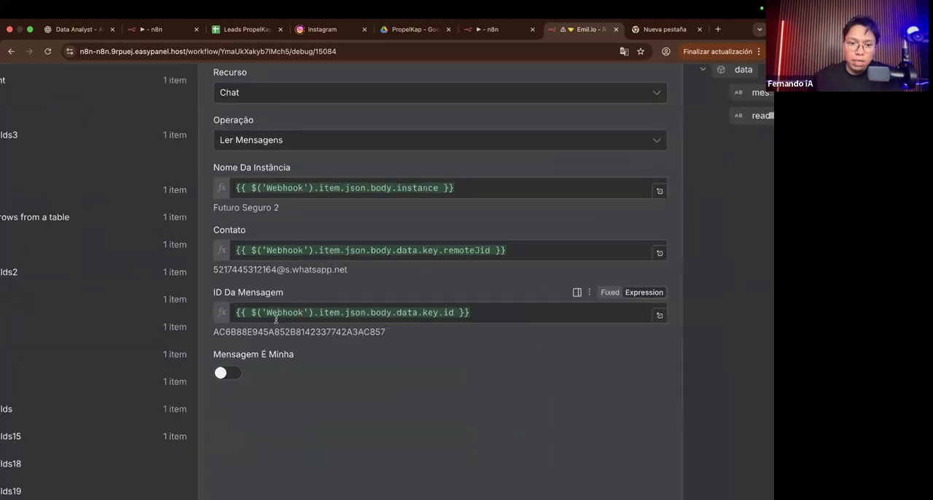
click(305, 336)
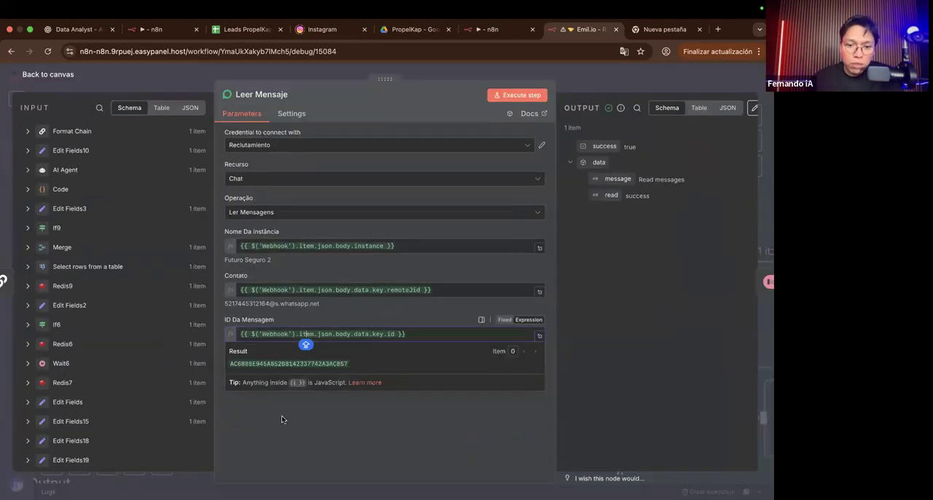
click(282, 419)
Step: Trace Leer Mensaje's instance, remoteJid and message id fields in the Webhook input data, and return to the canvas
scroll(141, 357, down, 10)
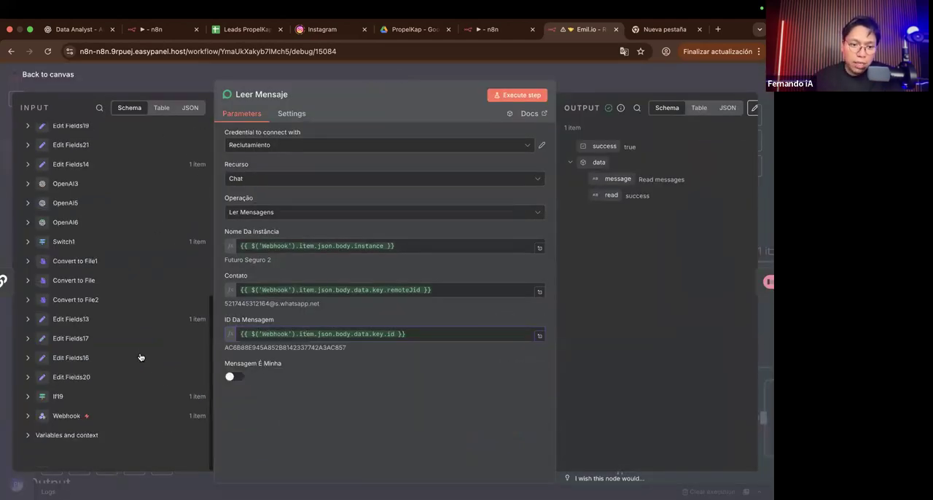
click(28, 415)
scroll(27, 415, down, 5)
scroll(27, 411, down, 4)
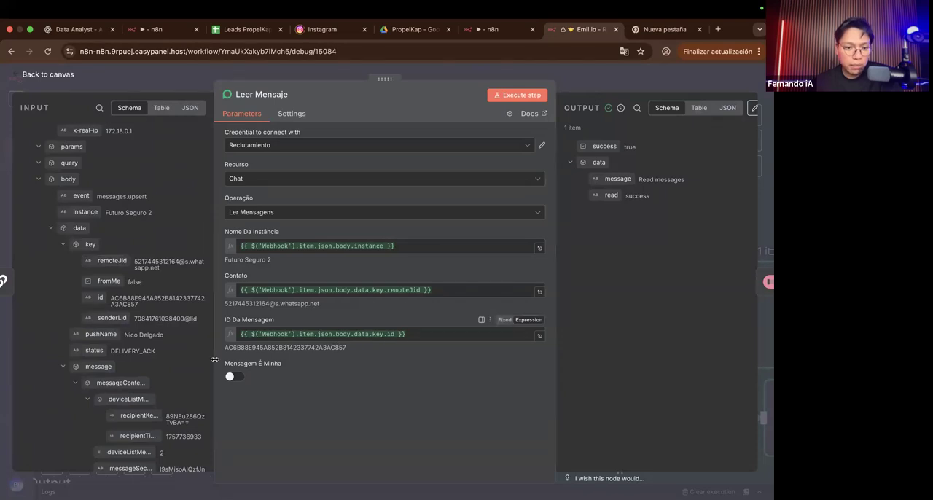
scroll(50, 244, up, 1)
scroll(50, 242, up, 7)
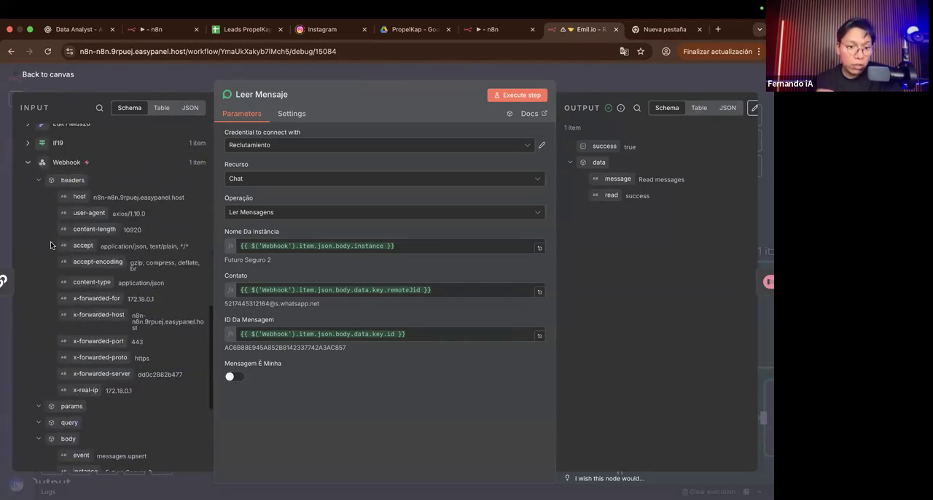
scroll(51, 241, down, 4)
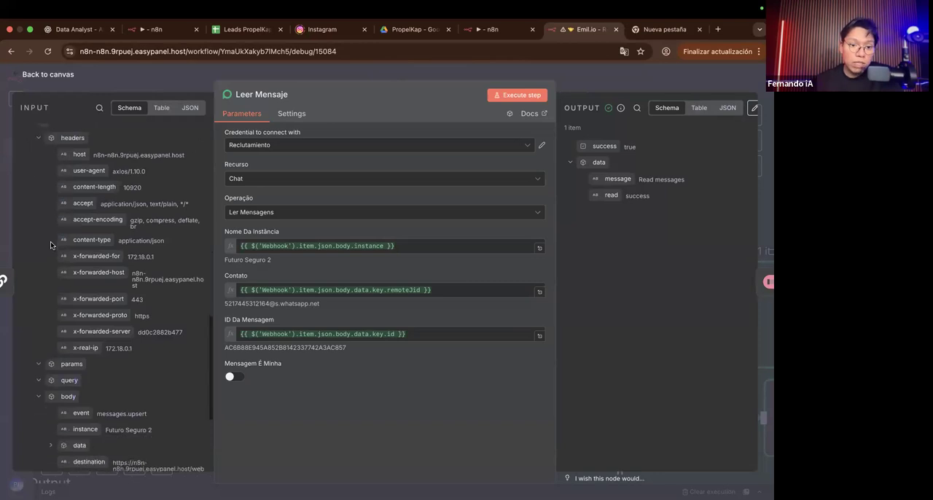
scroll(63, 257, down, 2)
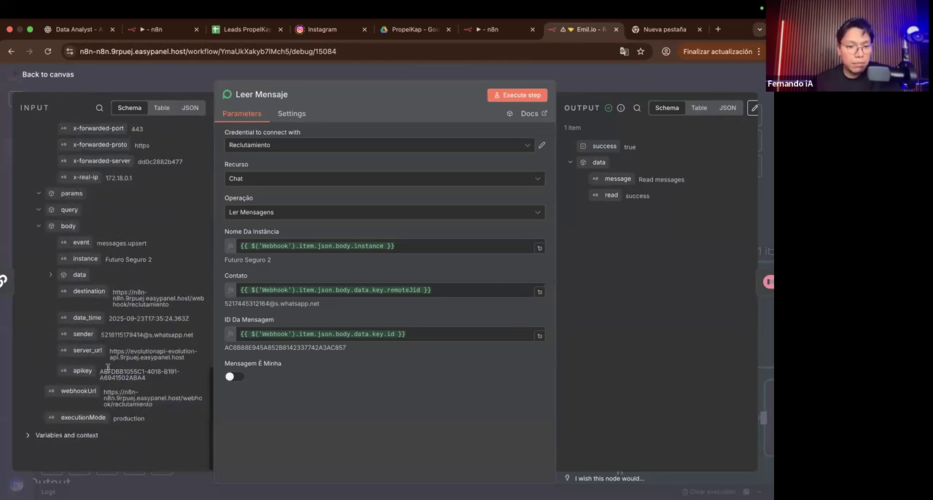
click(38, 228)
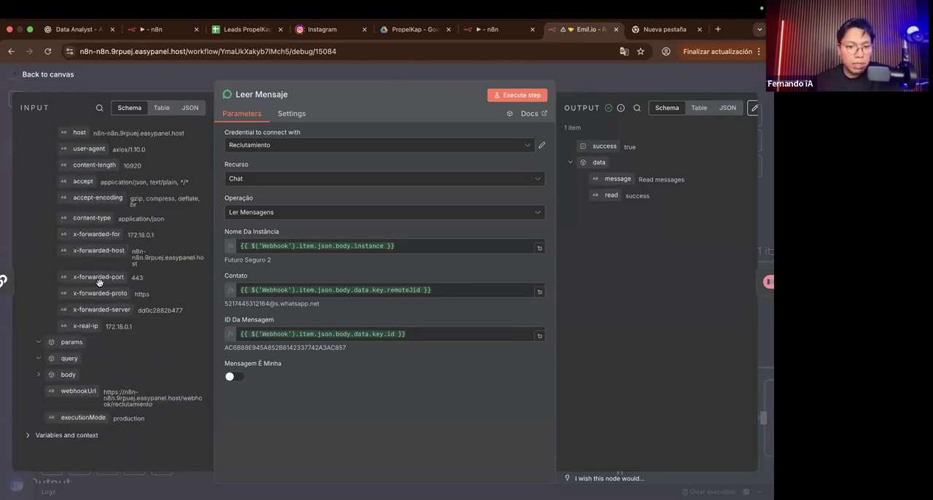
scroll(102, 284, up, 2)
click(386, 333)
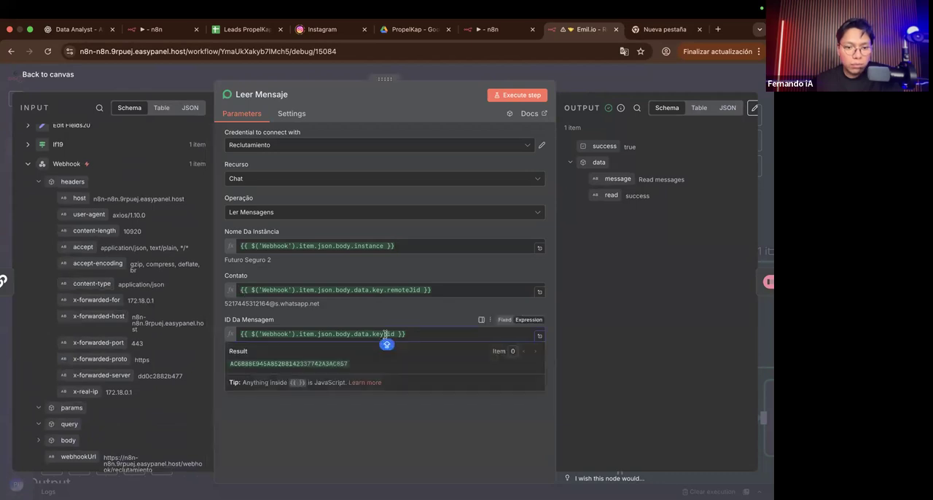
click(301, 422)
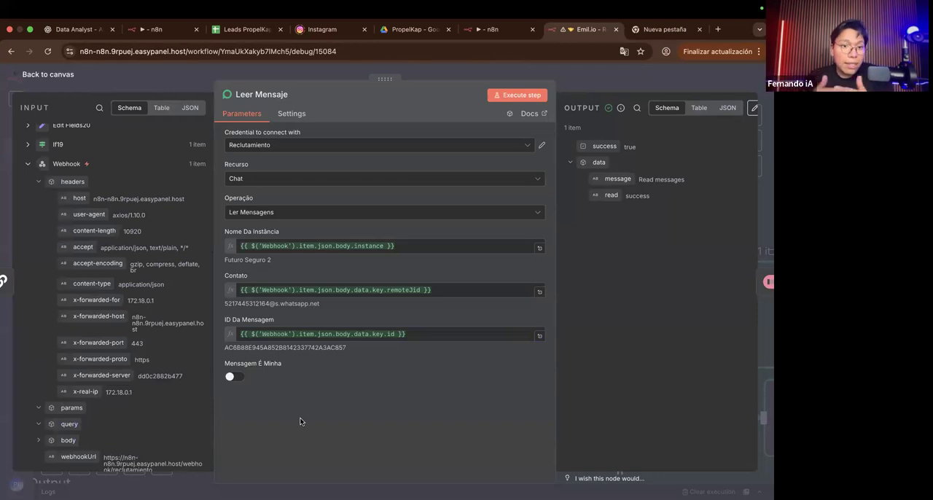
click(580, 91)
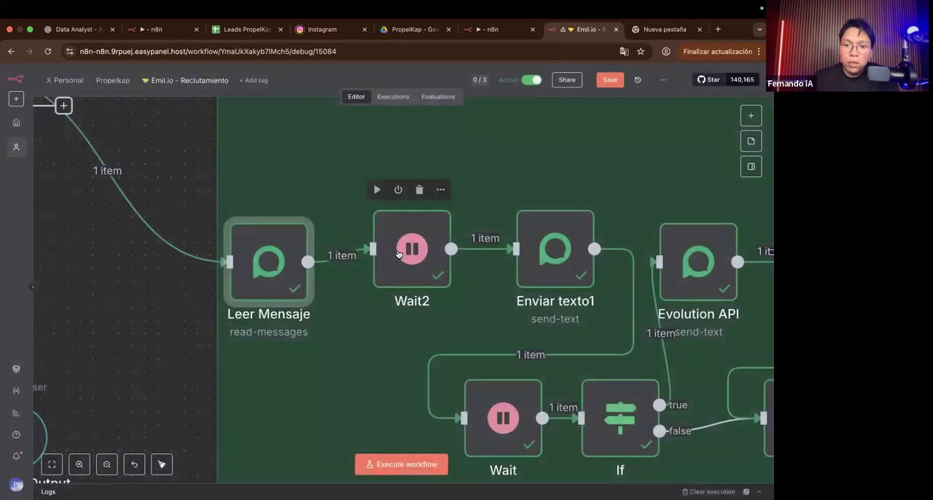
Step: Reposition the Wait2 node slightly lower, in line with Leer Mensaje
drag(413, 244, 440, 245)
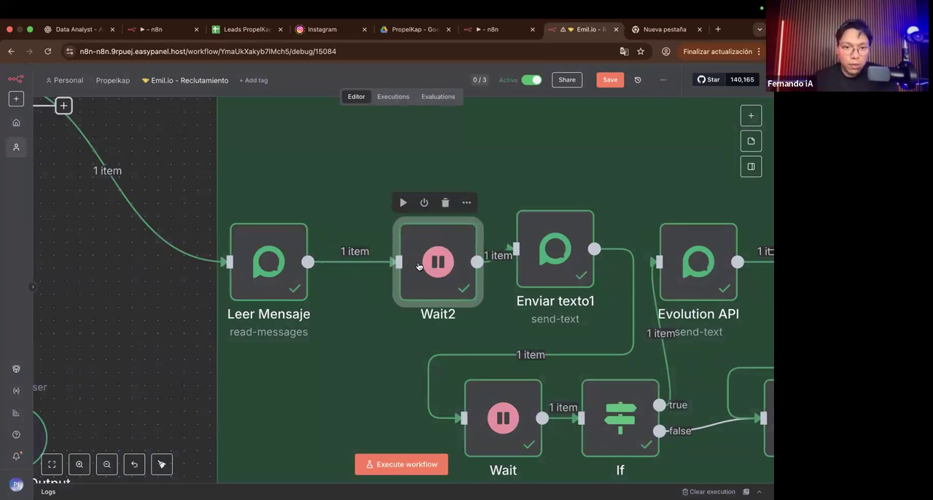
mouse_move(410, 276)
mouse_down()
mouse_move(374, 285)
mouse_move(398, 279)
mouse_up()
mouse_move(487, 274)
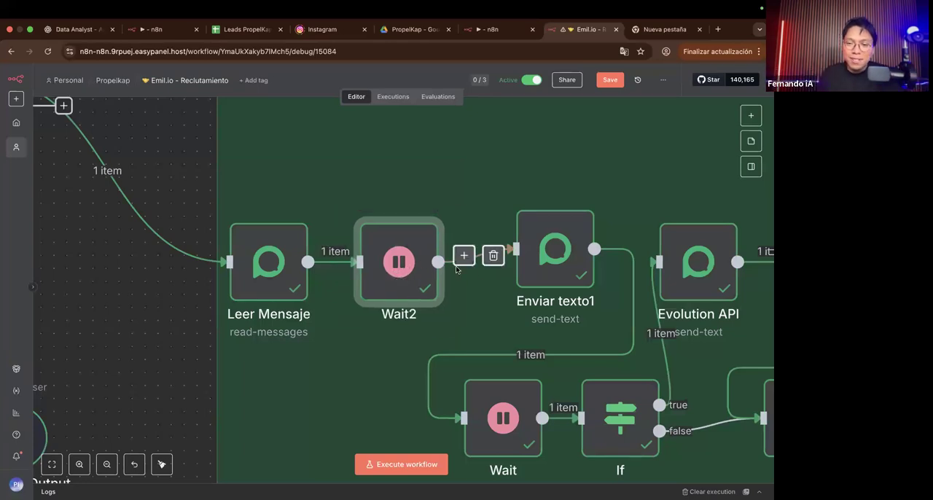
Step: Review Wait2's resume mode, wait amount and wait unit, and return to the canvas
double_click(418, 283)
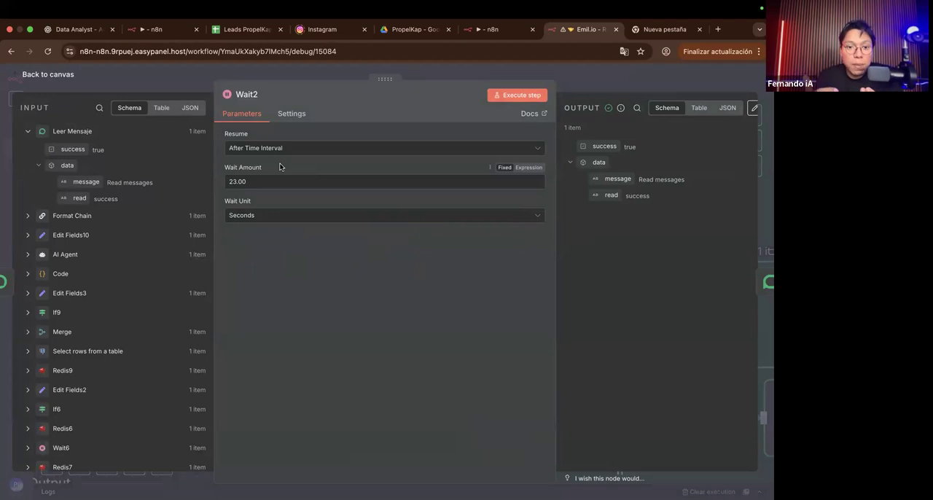
scroll(273, 167, up, 5)
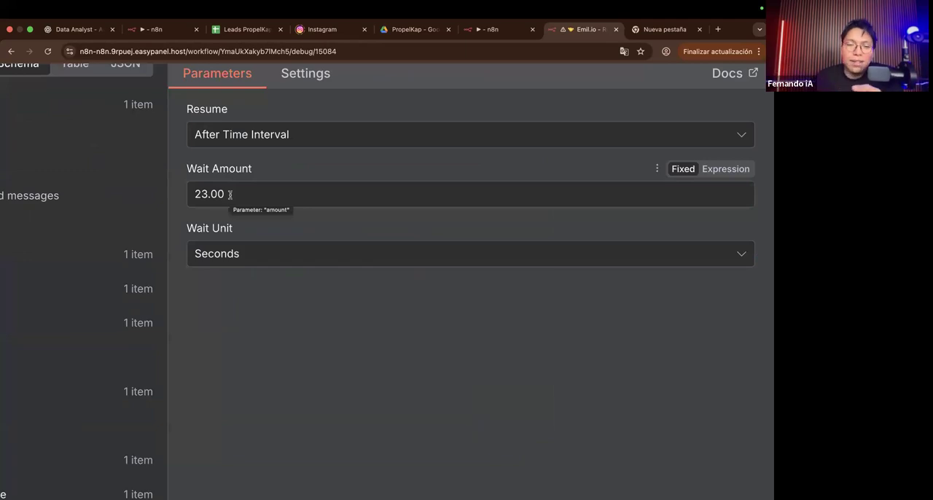
scroll(125, 160, down, 5)
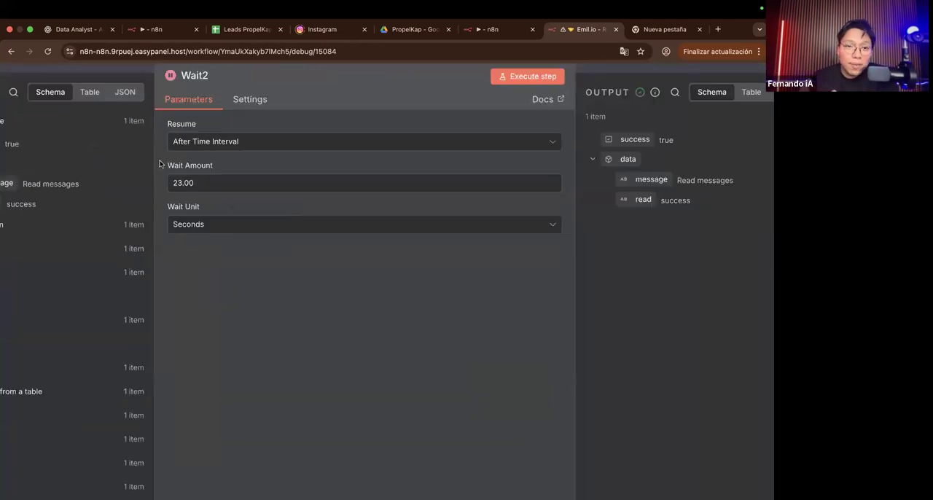
scroll(159, 163, down, 2)
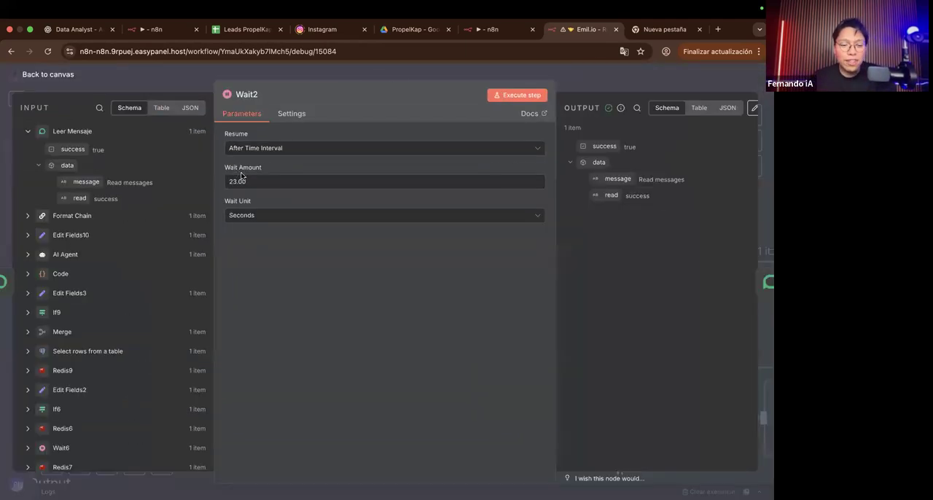
click(622, 84)
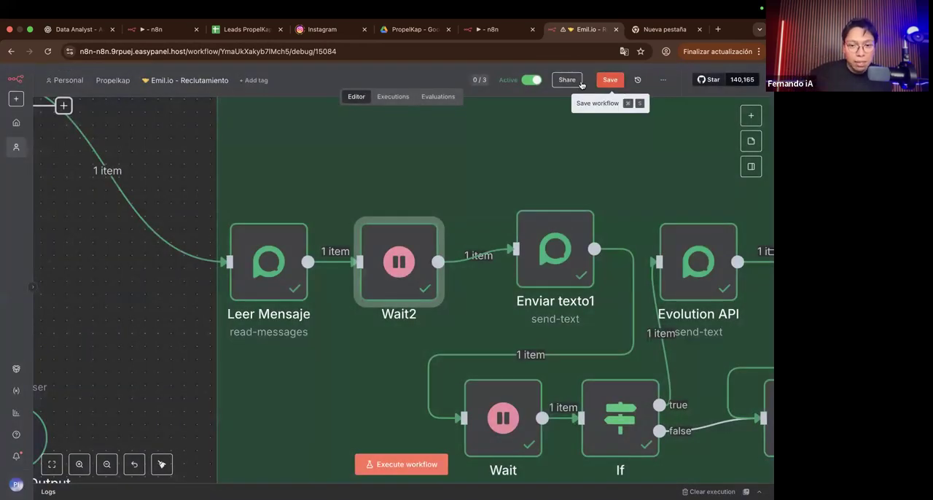
Step: Recheck the parameters of the Leer Mensaje node that precedes the wait, and close it
click(286, 253)
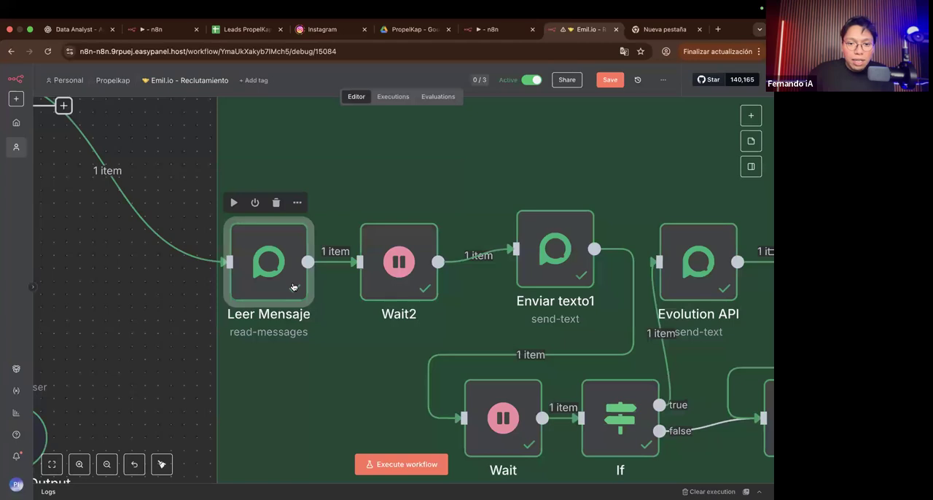
double_click(293, 286)
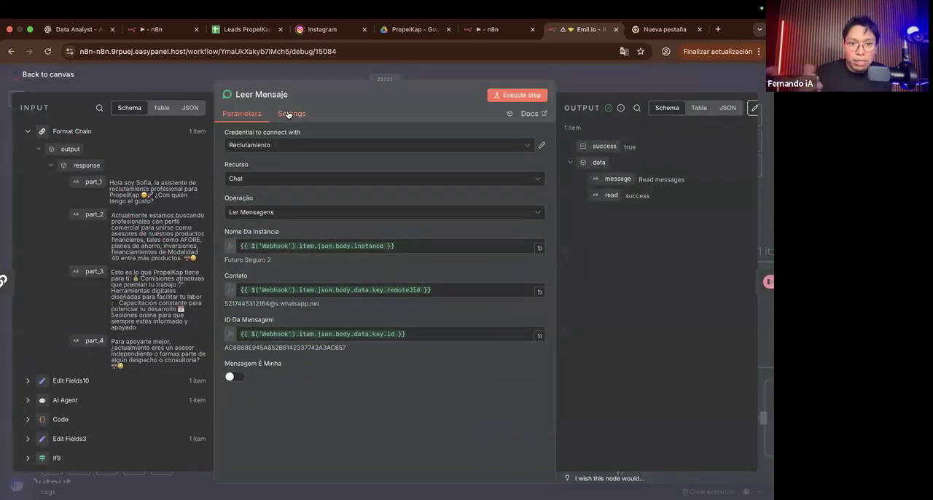
click(581, 89)
Step: Add a Delay option of 1200 to the Enviar texto1 node's message options
scroll(526, 237, right, 2)
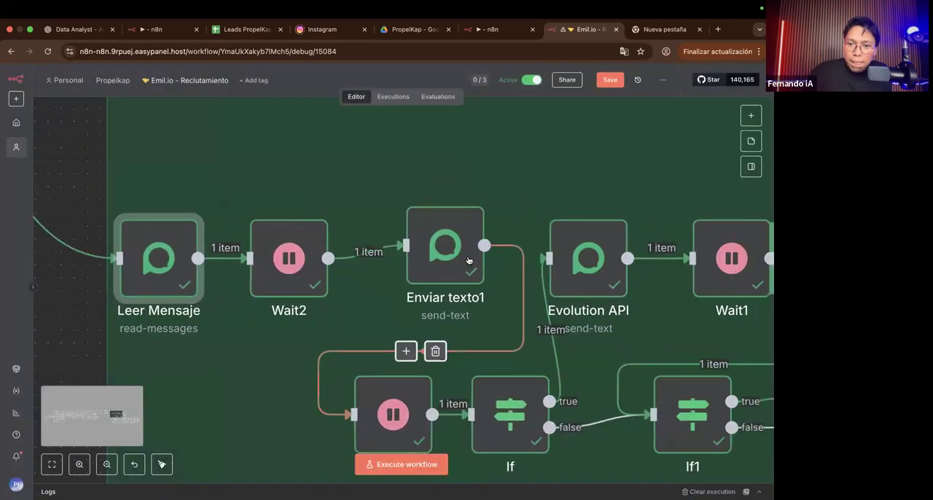
click(469, 261)
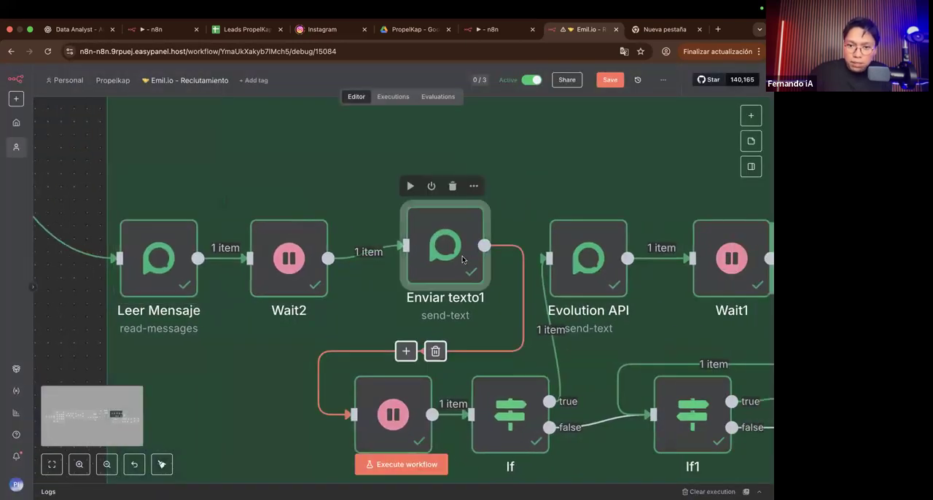
double_click(462, 256)
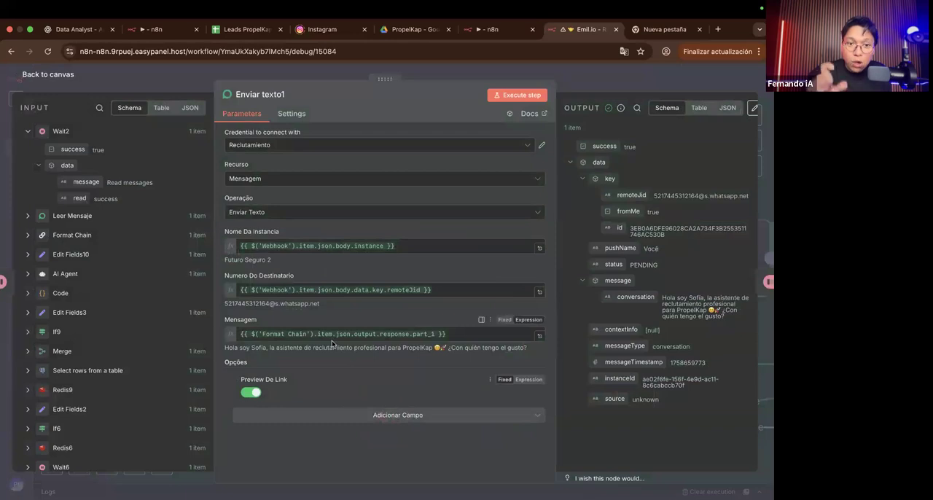
click(350, 419)
scroll(268, 435, up, 5)
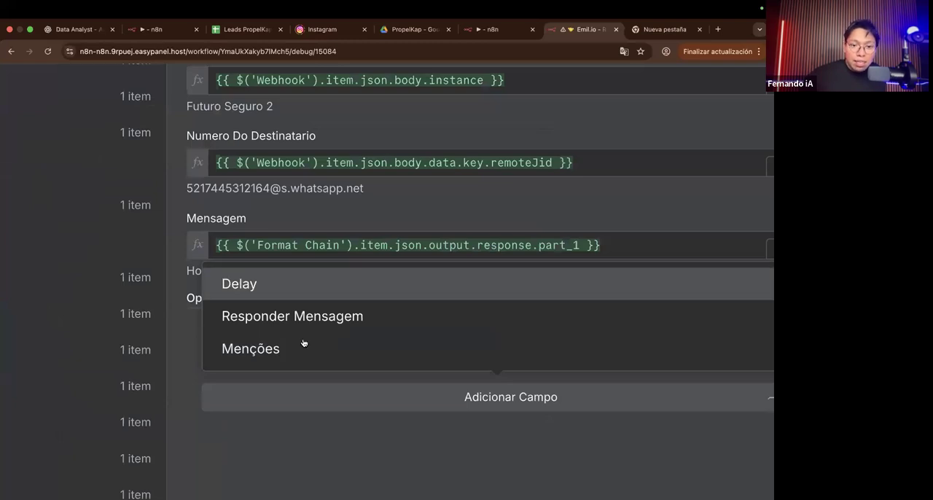
key(Return)
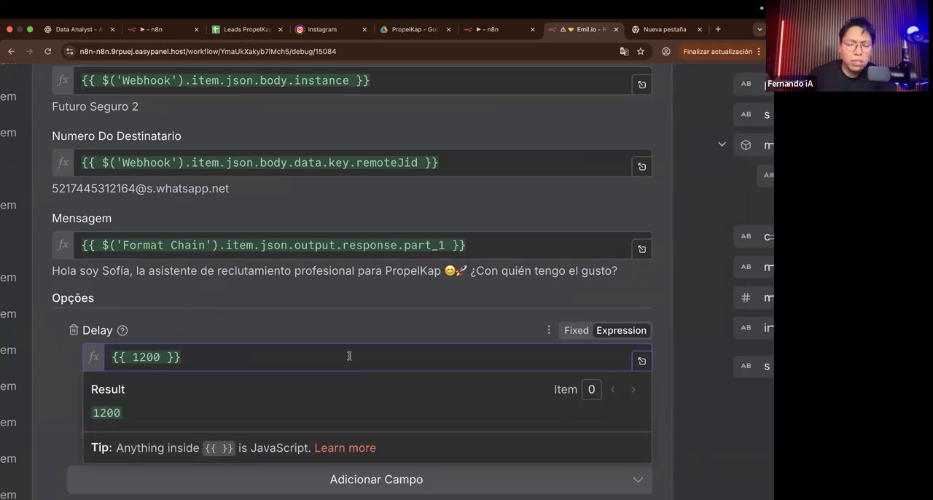
Step: Compare the conversation text in Enviar texto1's output with its Mensagem field, and return to the canvas
scroll(343, 270, right, 5)
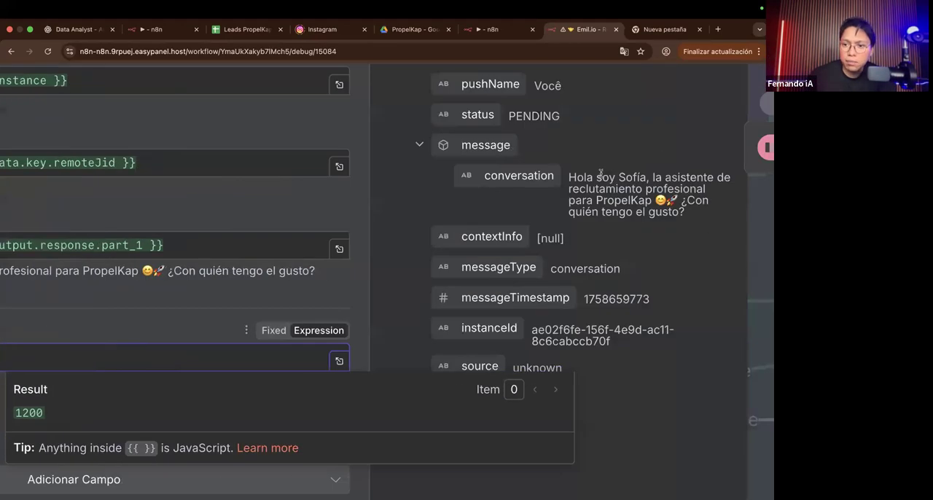
drag(568, 177, 711, 219)
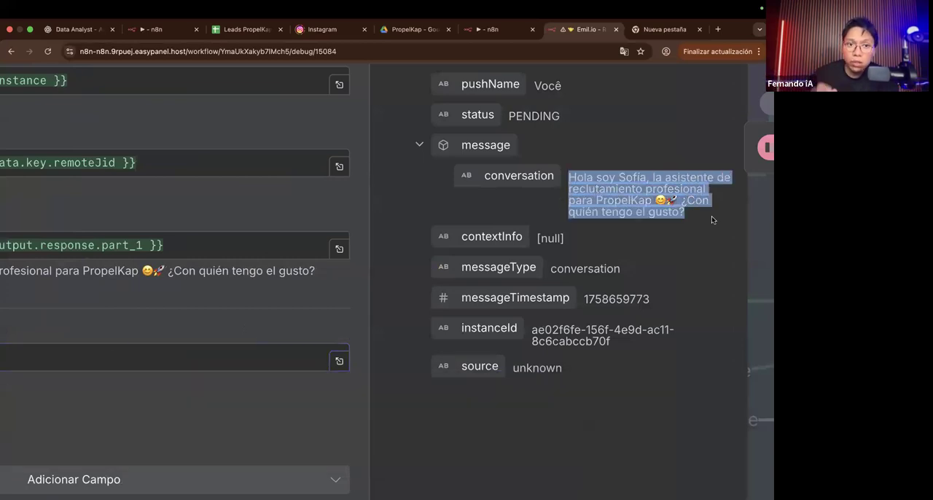
drag(686, 218, 573, 177)
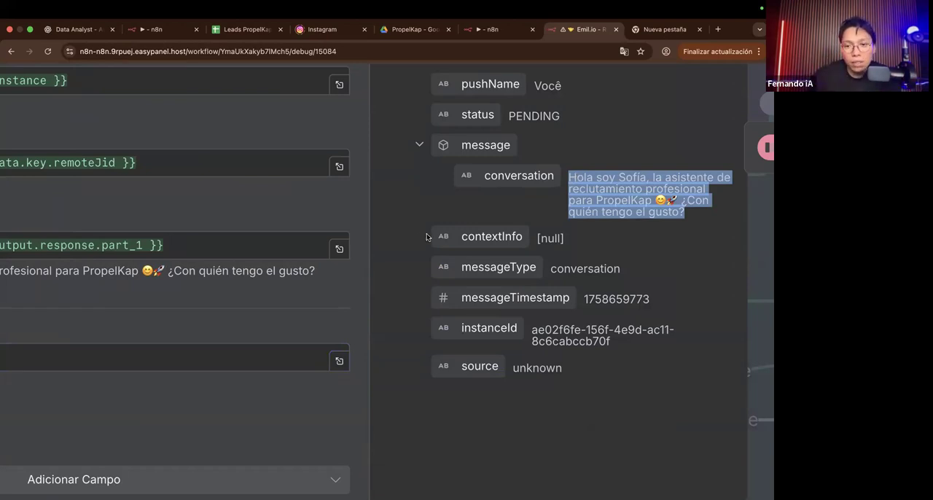
scroll(427, 237, left, 6)
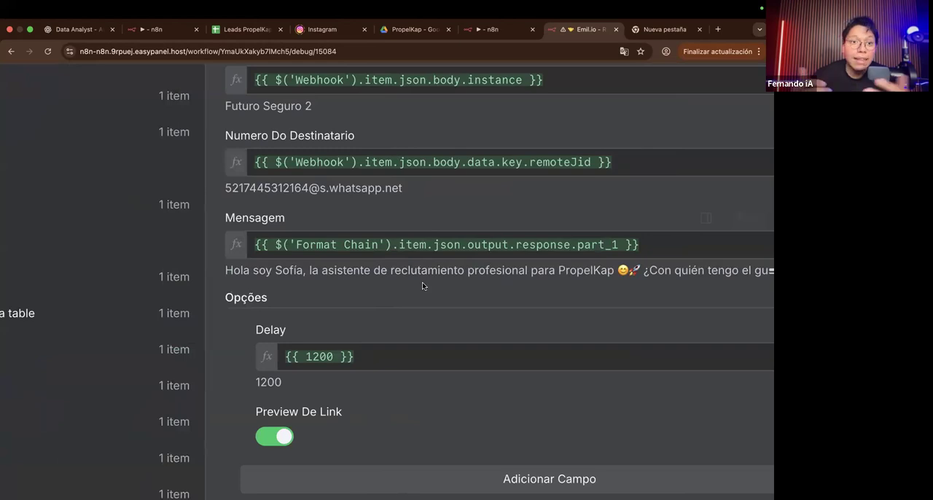
scroll(422, 282, down, 5)
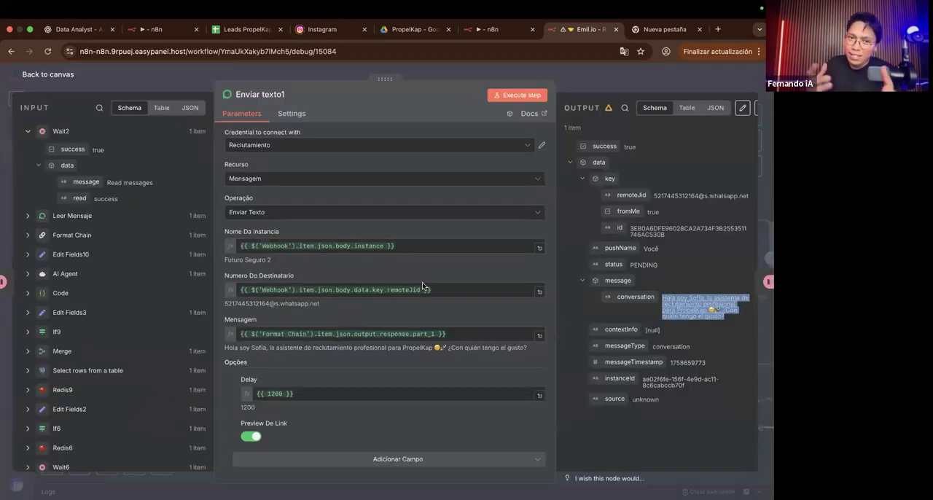
click(591, 88)
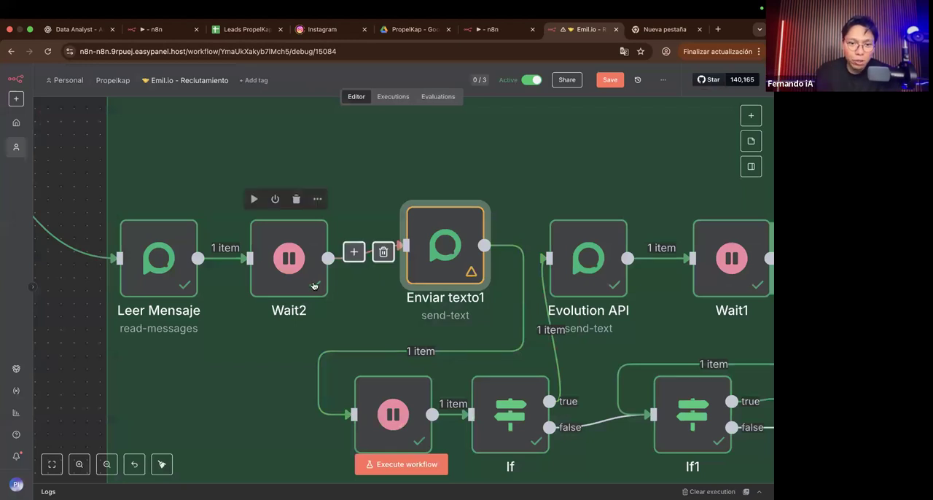
Step: Check Wait2's wait amount, and line up the Enviar texto1 node with Wait2 on the canvas
drag(315, 288, 314, 300)
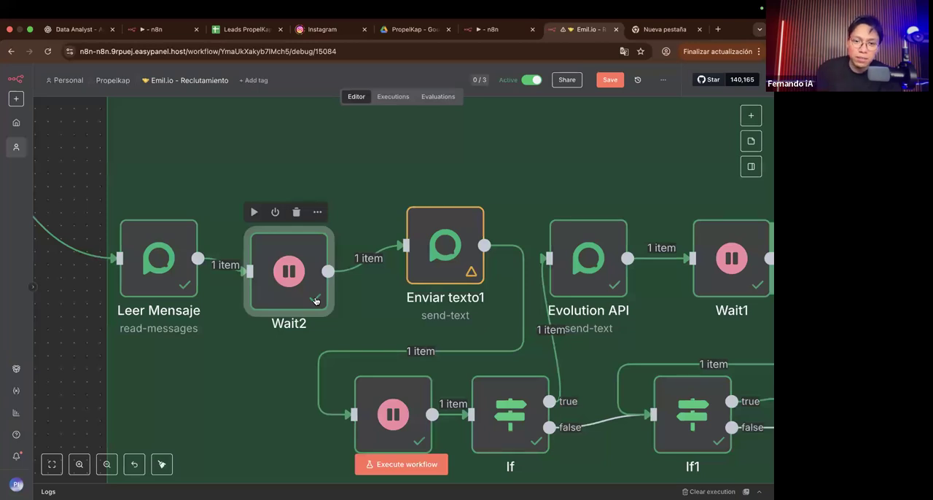
key(ctrl+z)
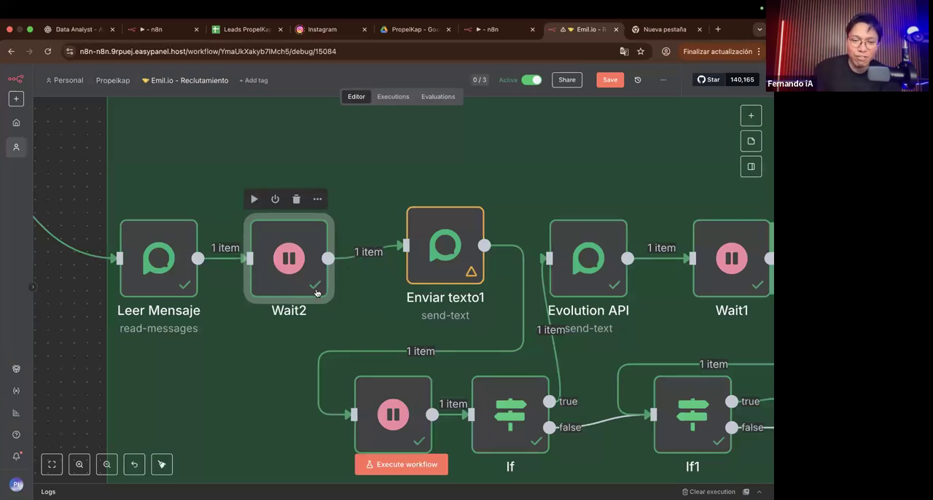
double_click(316, 292)
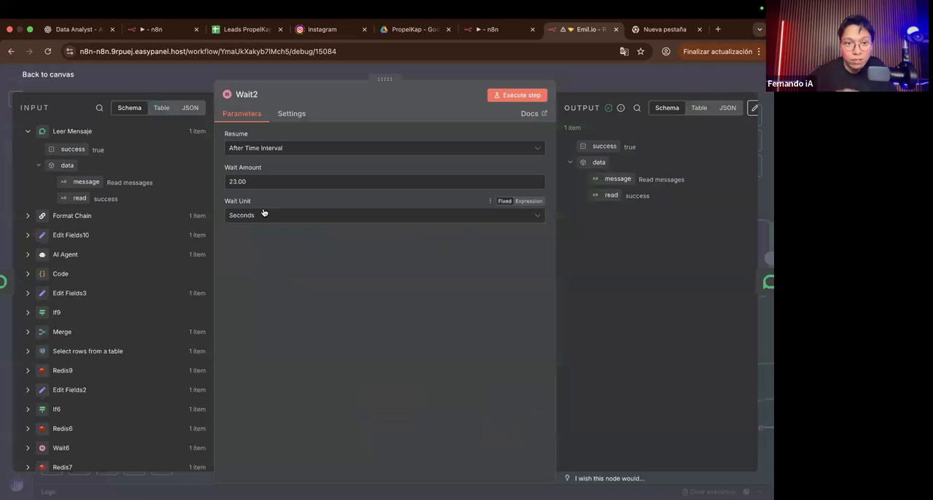
double_click(236, 181)
click(617, 89)
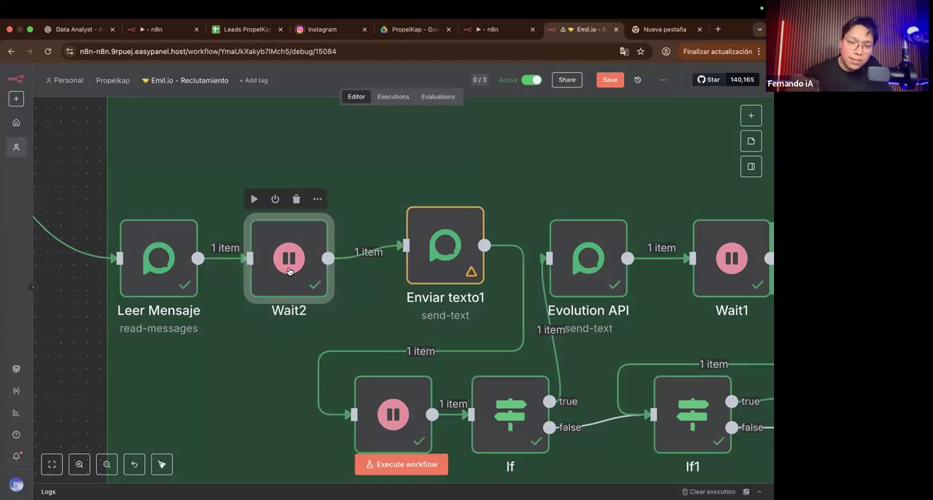
drag(453, 257, 452, 270)
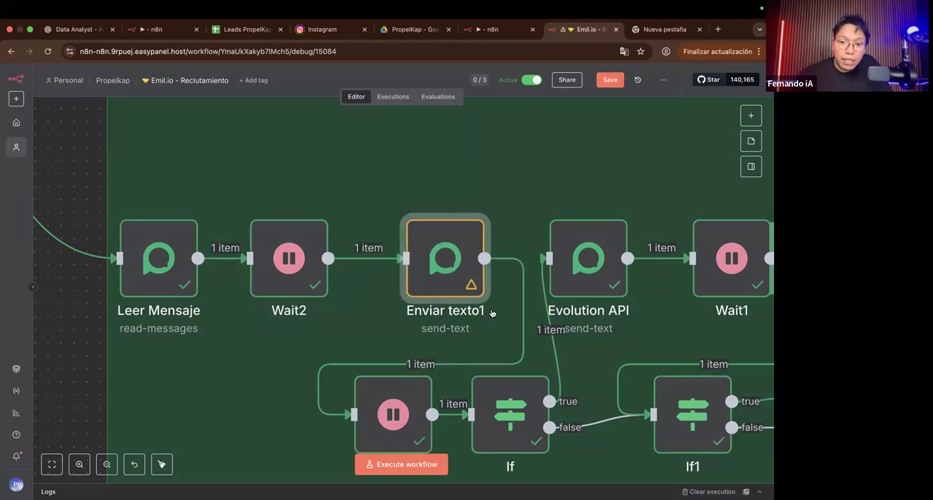
Step: Try replacing Enviar texto1's Nome Da Instancia expression with the text Futuro Seguro 2, and restore the Webhook instance expression
scroll(491, 310, up, 5)
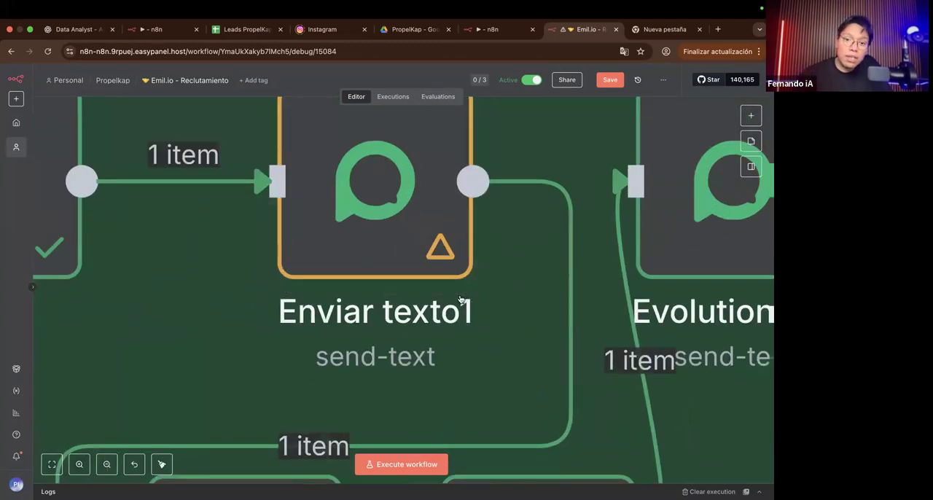
double_click(413, 255)
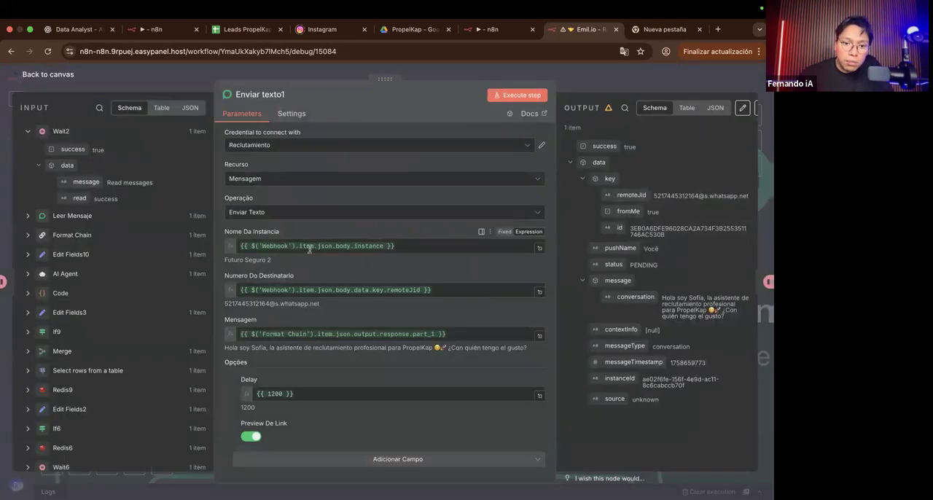
scroll(264, 255, up, 5)
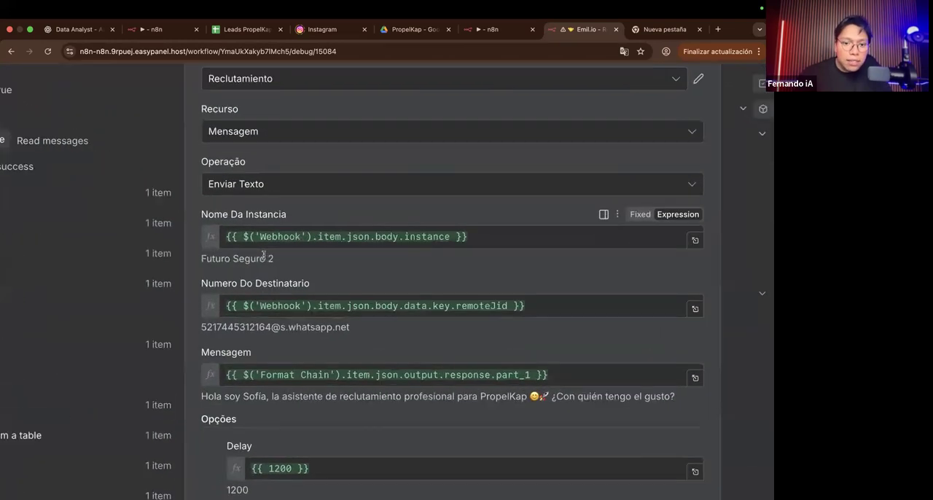
triple_click(263, 258)
key(super+c)
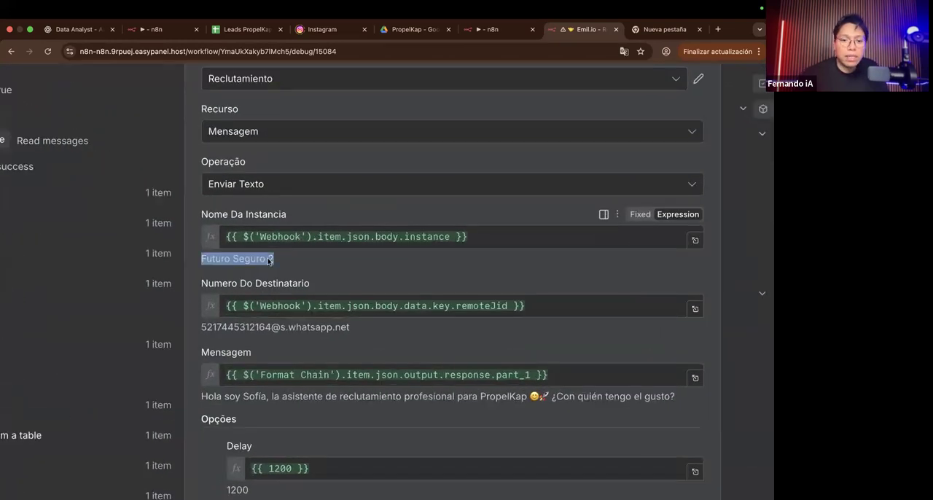
click(400, 236)
key(super+a)
key(BackSpace)
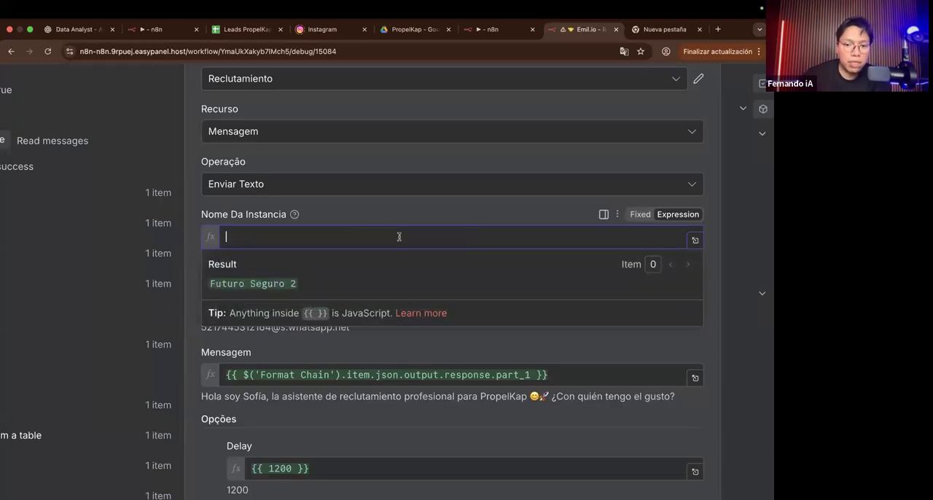
key(super+v)
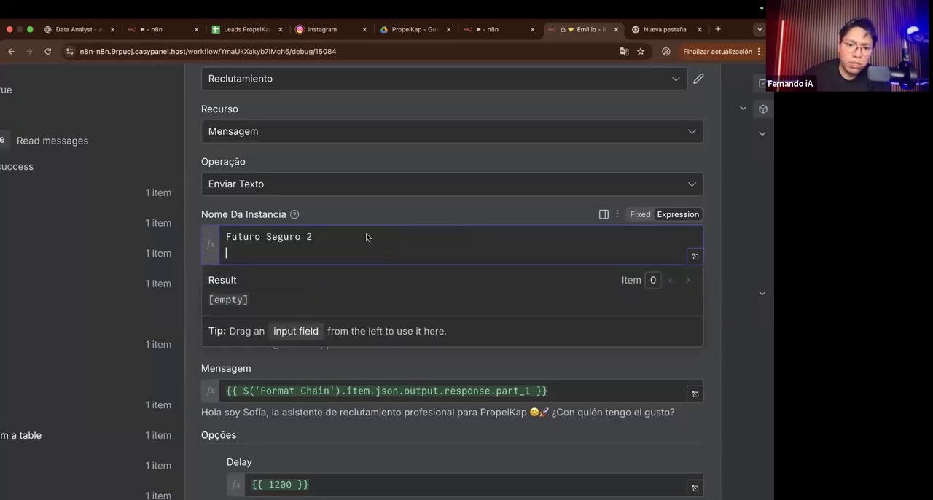
key(BackSpace)
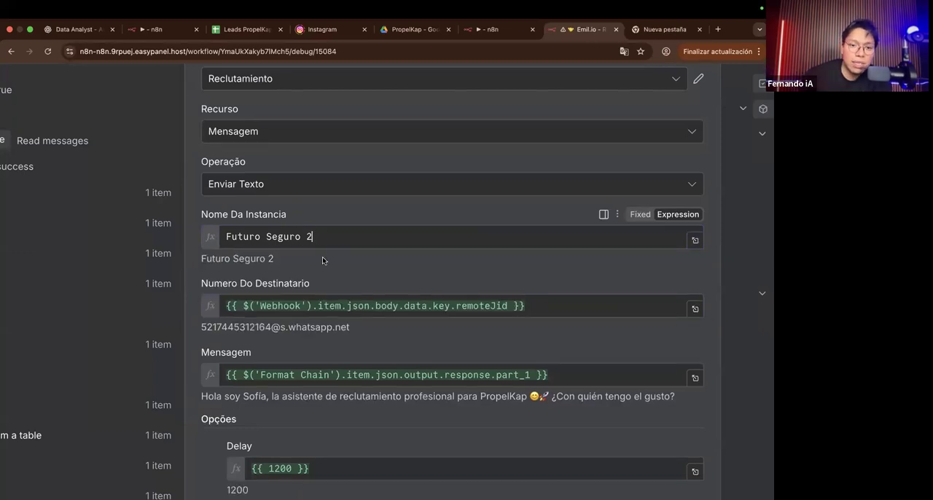
key(Return)
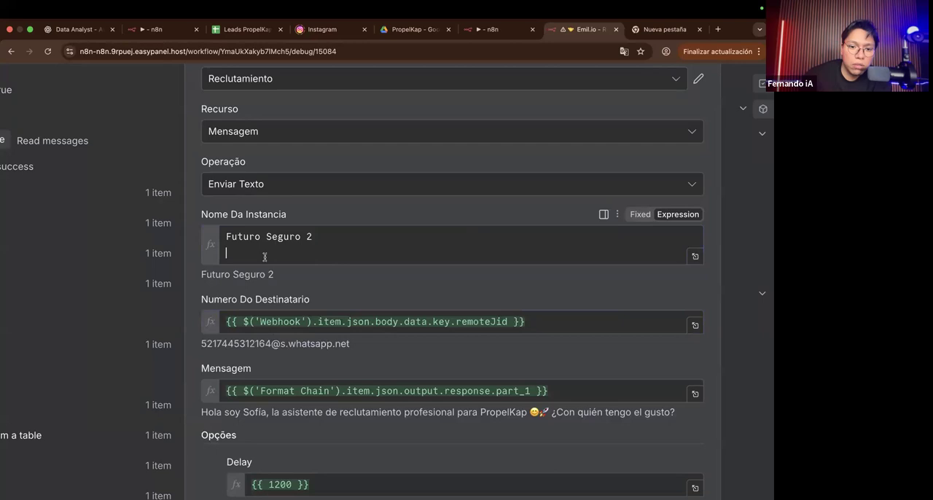
key(super+z)
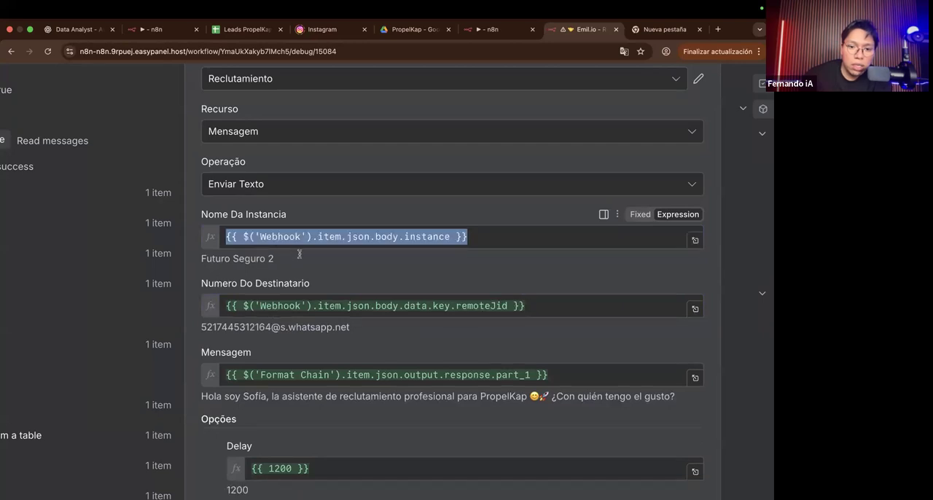
click(410, 228)
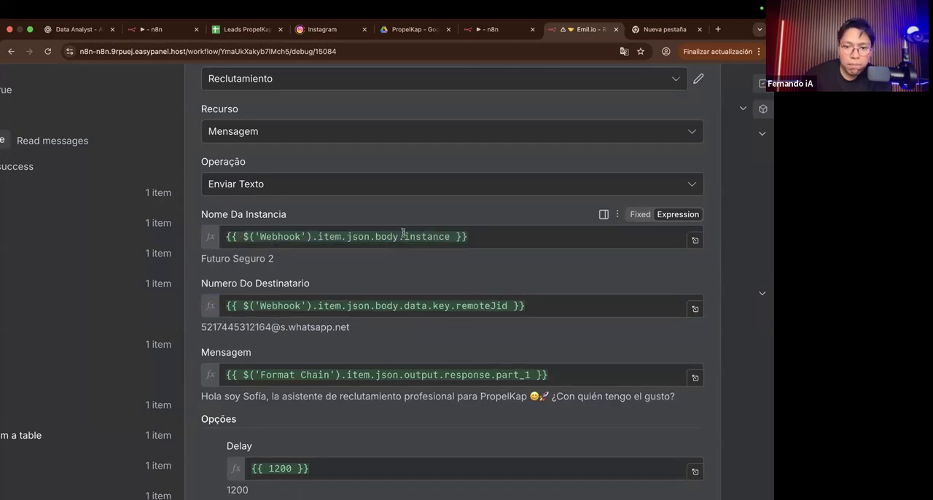
Step: Clear Enviar texto1's Mensagem field and map it again to part_1 of the Format Chain response
scroll(405, 234, down, 1)
scroll(404, 234, down, 2)
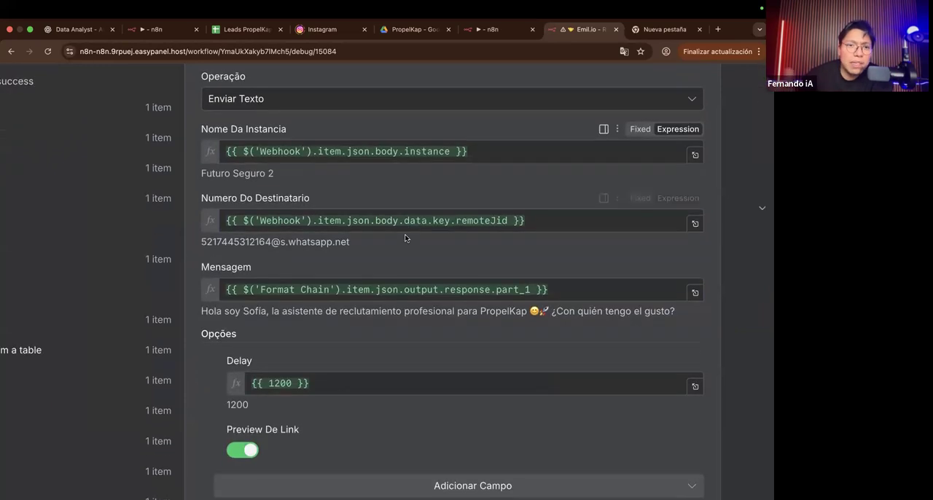
scroll(404, 234, down, 2)
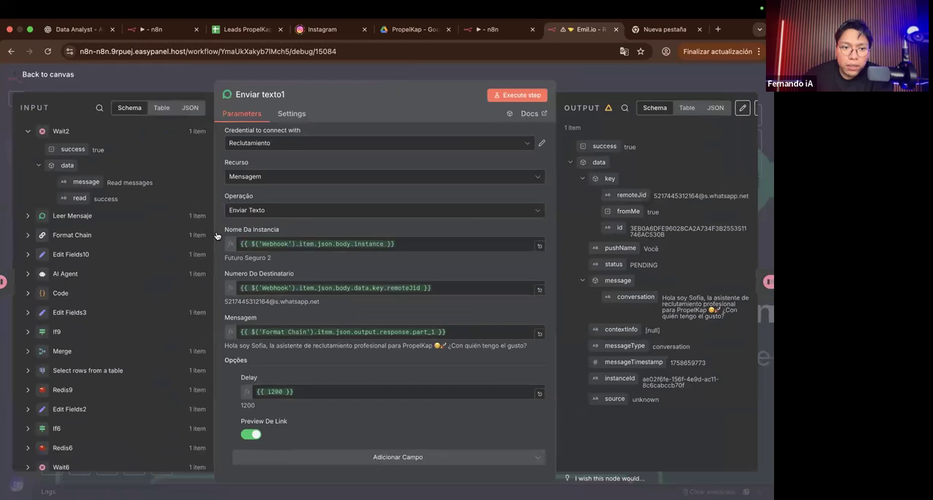
click(37, 132)
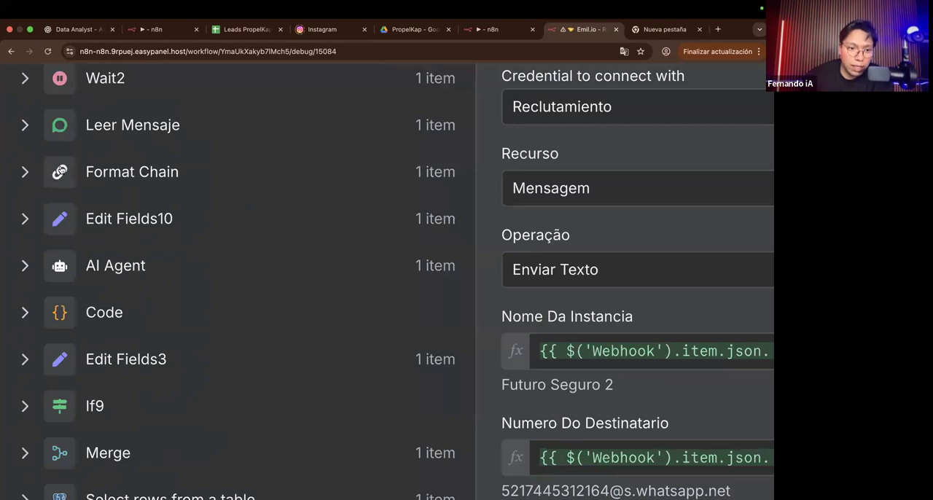
click(17, 175)
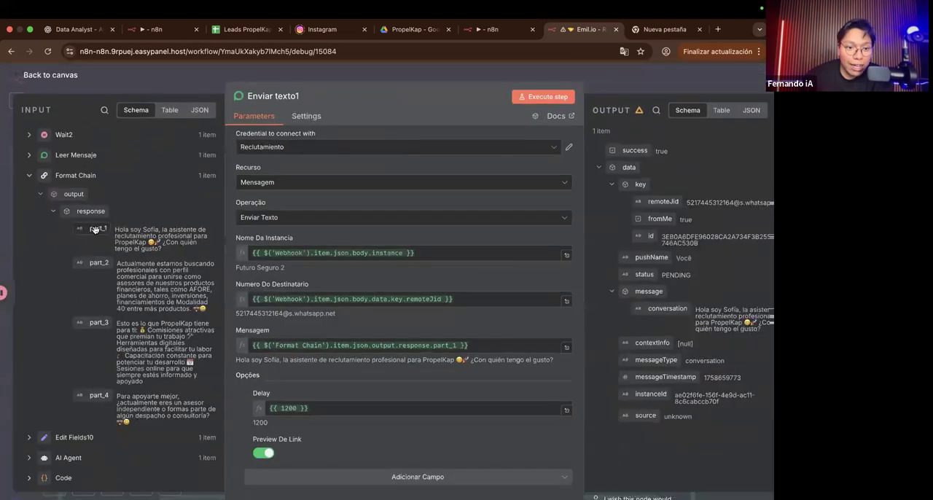
drag(95, 229, 336, 348)
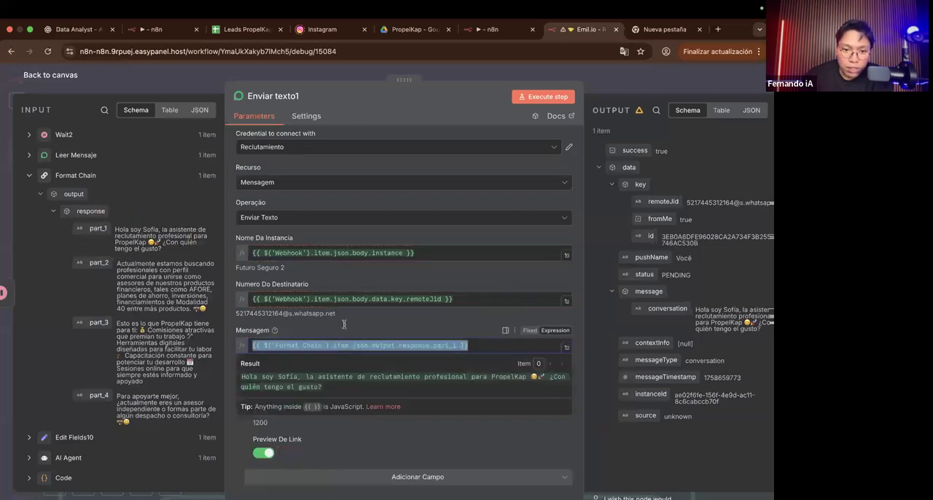
key(BackSpace)
drag(97, 228, 269, 344)
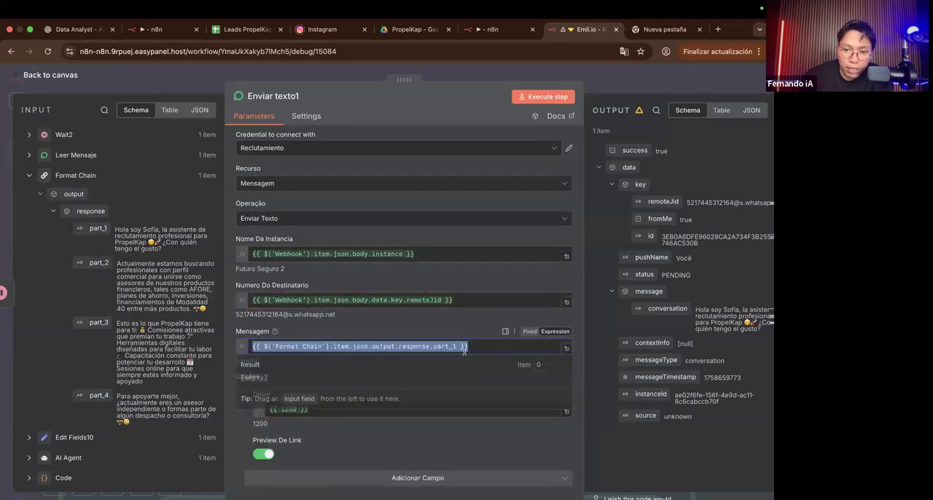
click(447, 322)
scroll(255, 411, down, 1)
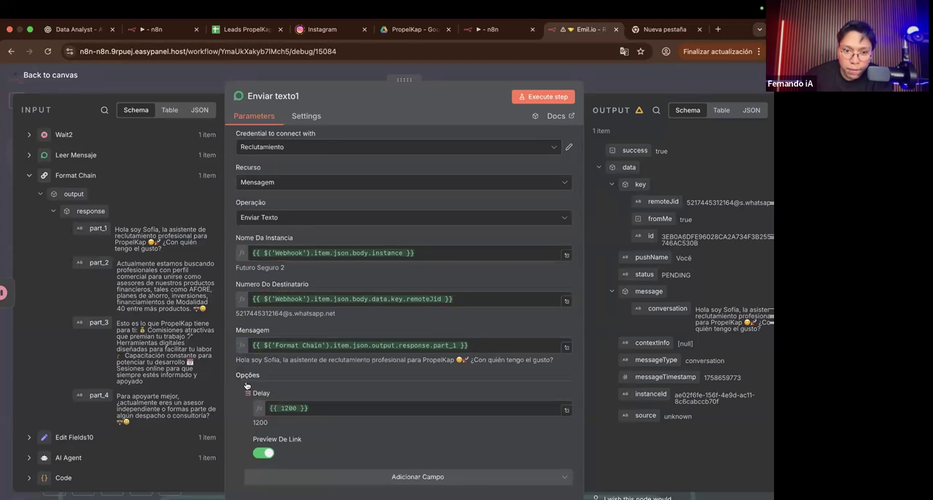
Step: Remove the Delay option from Enviar texto1, keeping Preview De Link
click(247, 392)
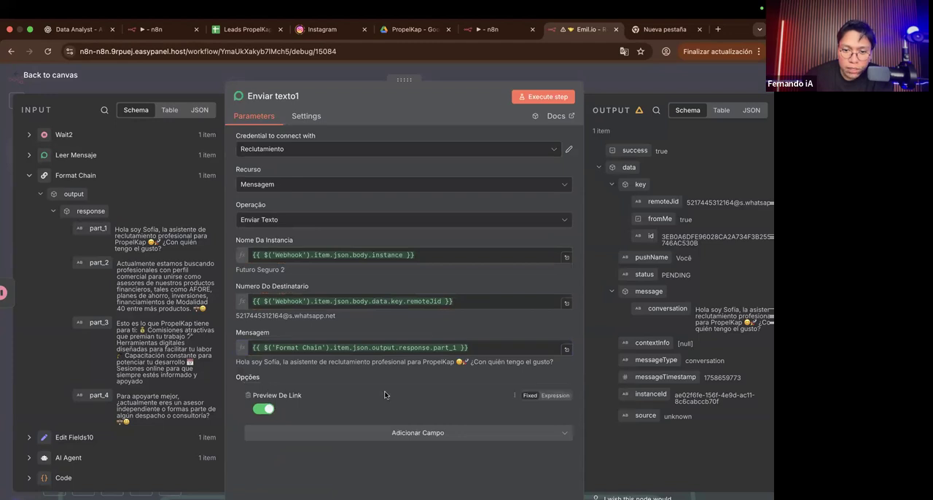
scroll(257, 406, up, 5)
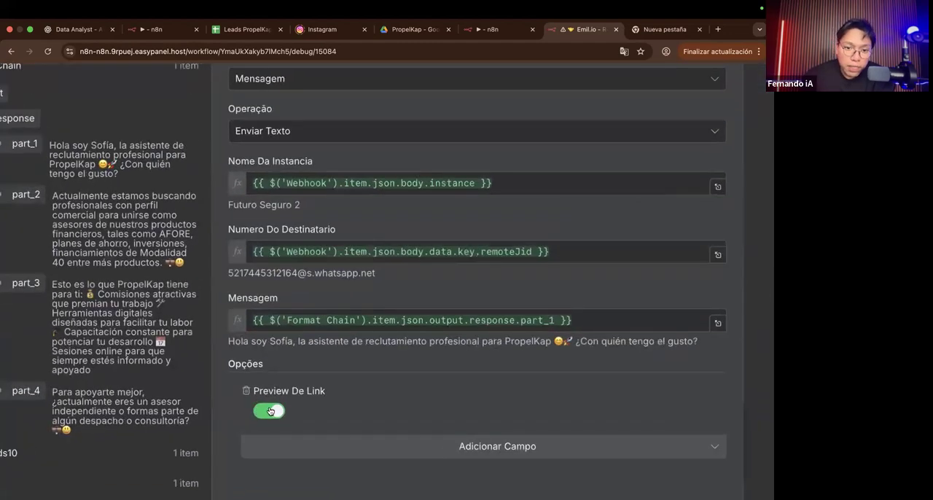
Step: Check which additional option fields can be added to the Enviar texto1 node
scroll(275, 410, up, 1)
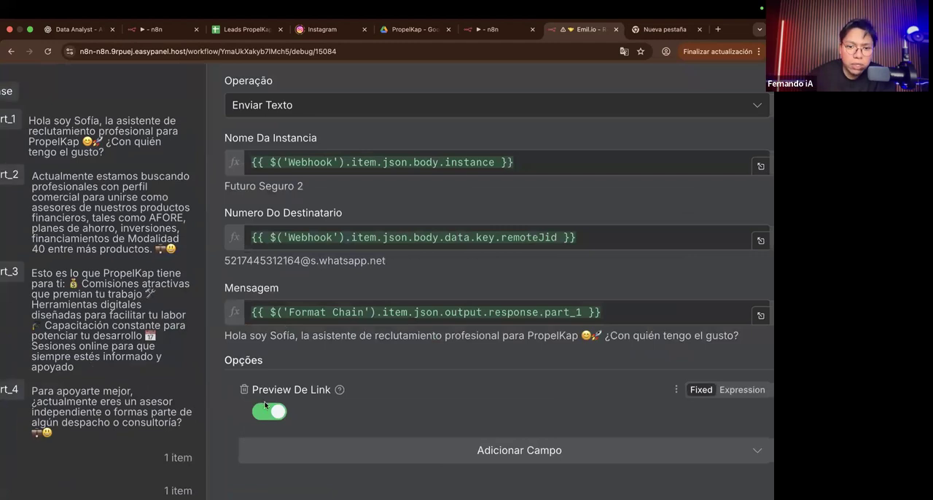
scroll(300, 403, down, 2)
click(362, 368)
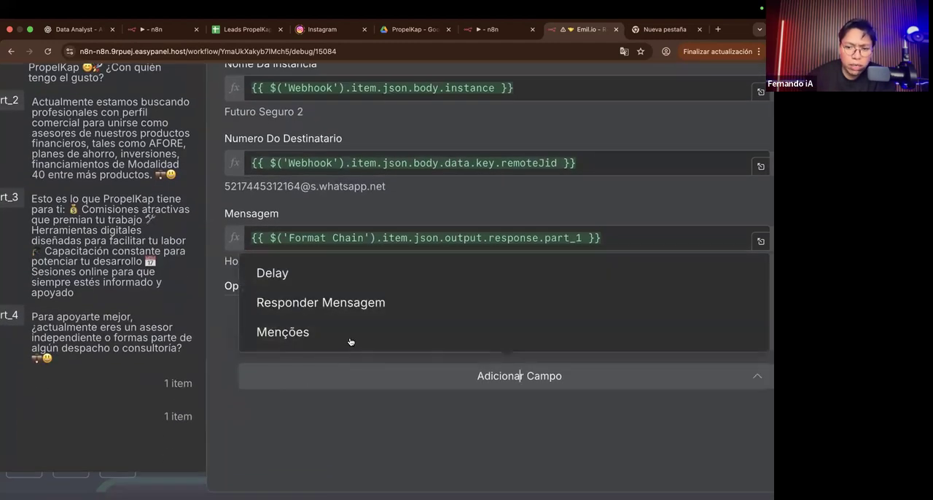
click(330, 411)
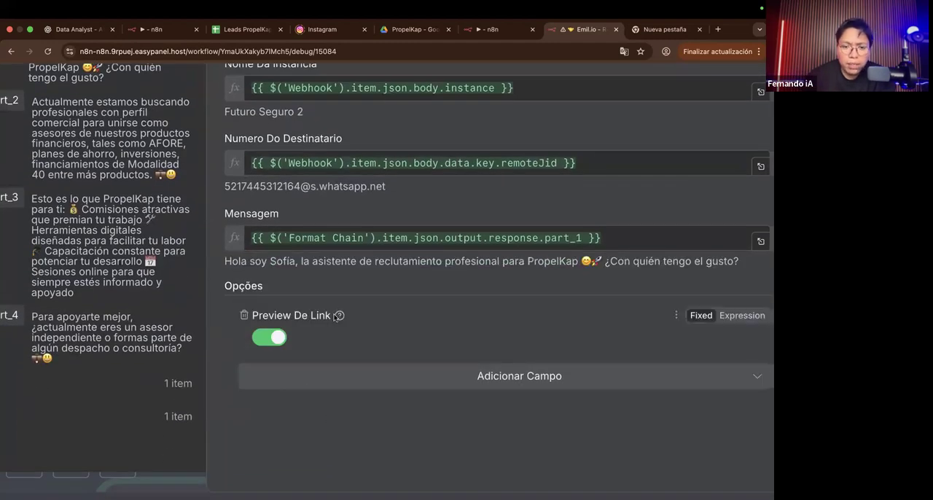
mouse_move(334, 317)
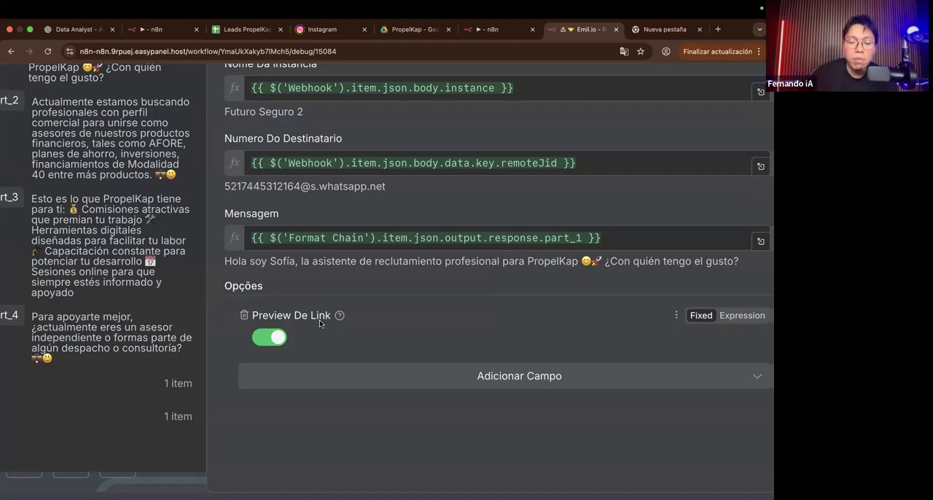
Step: Try switching Preview De Link off in Enviar texto1, turn it back on, and return to the canvas
ctrl+scroll(319, 320, up, 5)
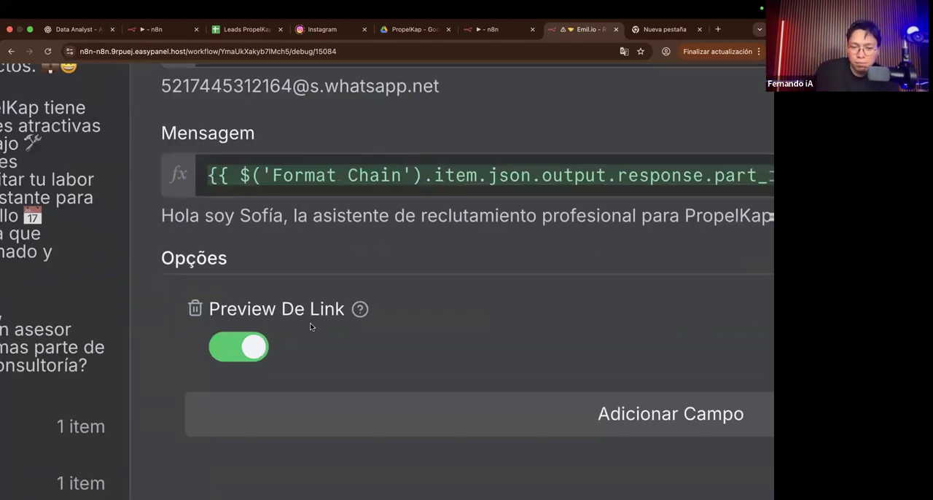
click(245, 351)
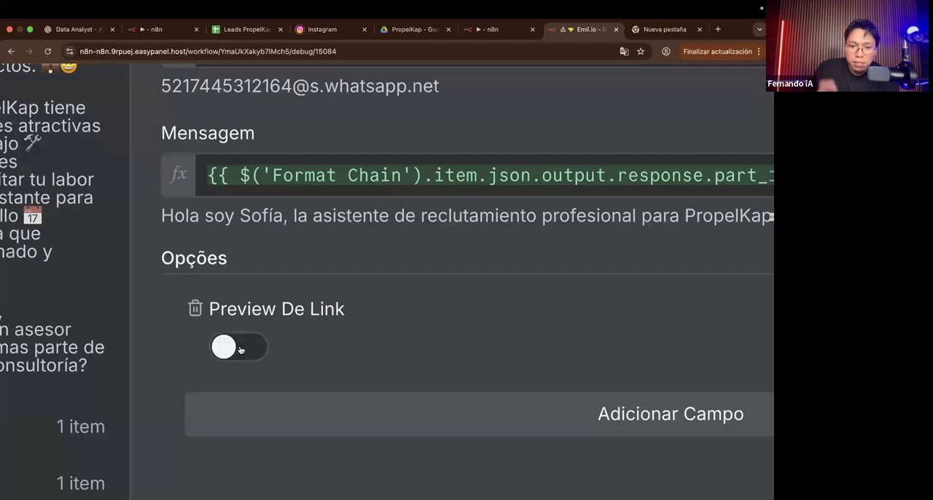
click(241, 349)
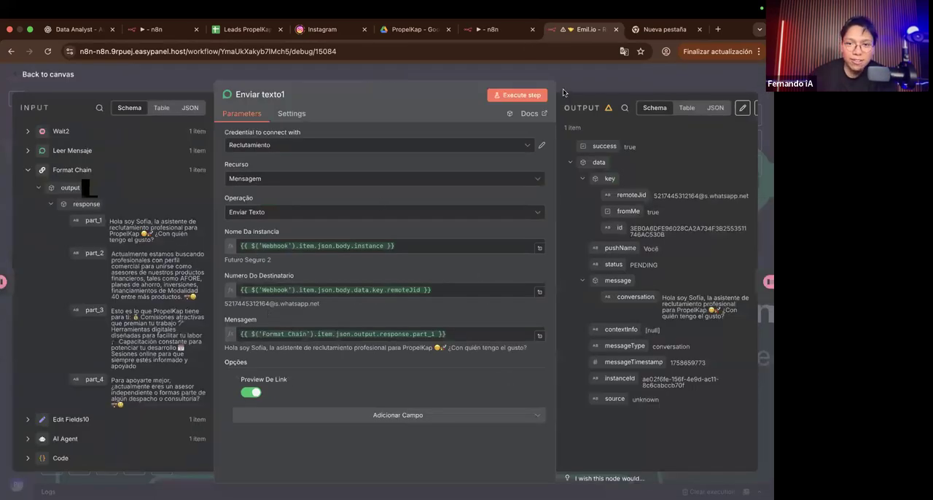
click(563, 90)
scroll(429, 234, down, 5)
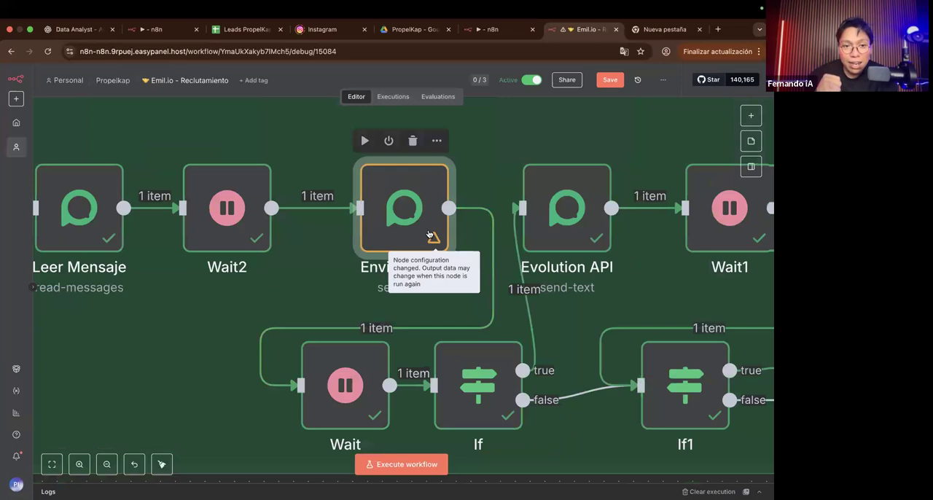
Step: Move the Enviar texto1 node slightly up on the canvas, and check the Wait node's wait amount and unit
mouse_move(430, 234)
mouse_down()
mouse_move(412, 241)
mouse_move(443, 201)
mouse_move(430, 219)
mouse_up()
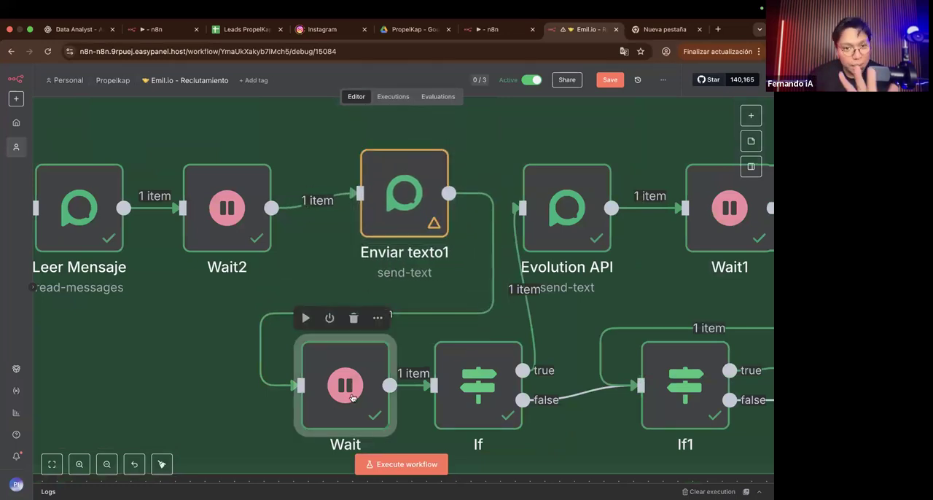
double_click(349, 392)
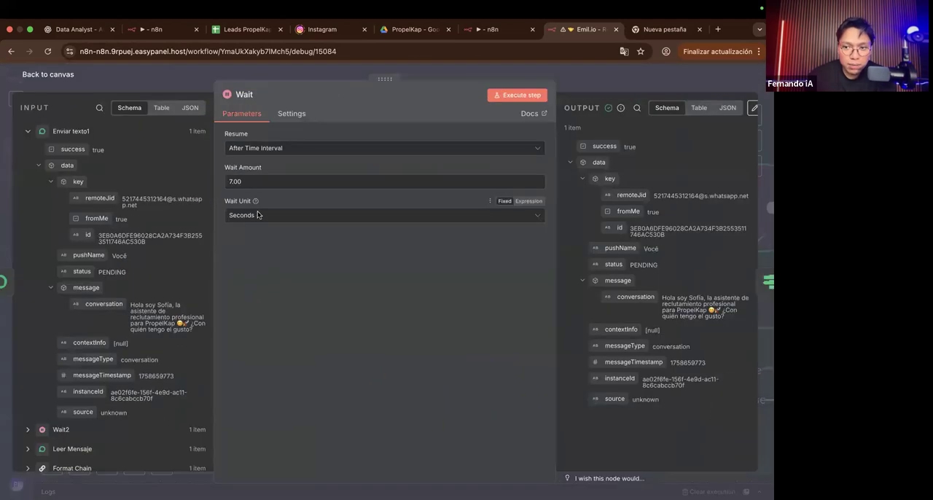
click(585, 89)
scroll(376, 392, up, 3)
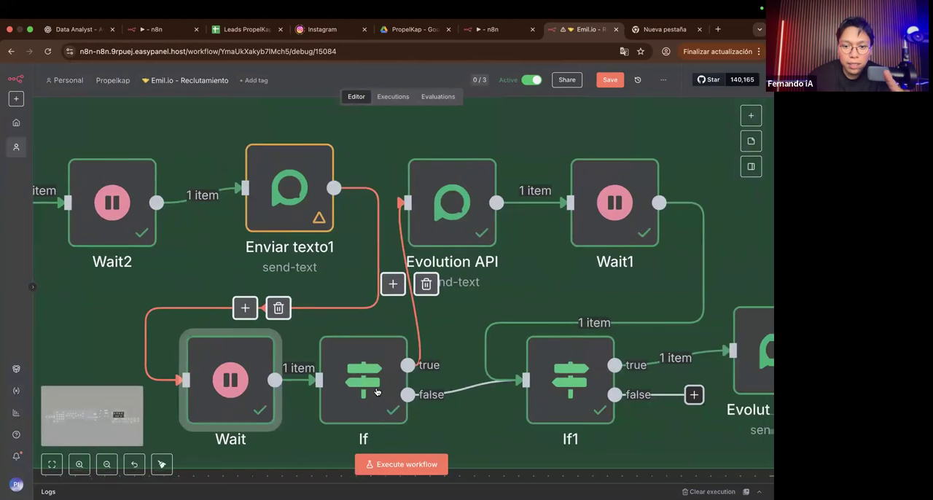
Step: Examine the If node's condition on part_2 against the expanded Format Chain response parts
scroll(376, 392, up, 5)
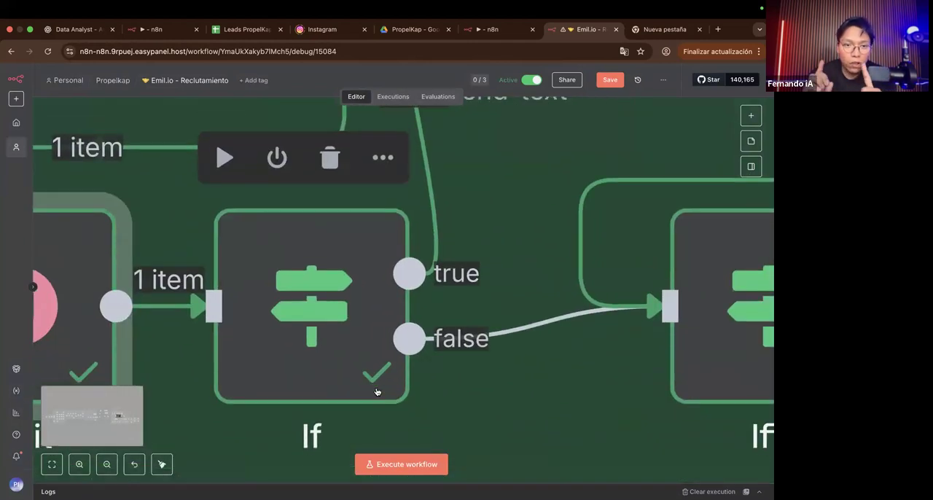
double_click(377, 392)
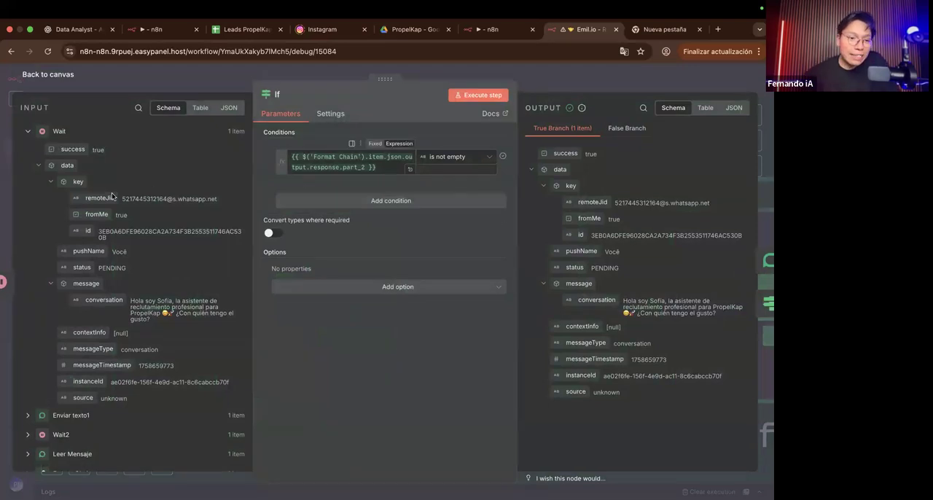
click(38, 165)
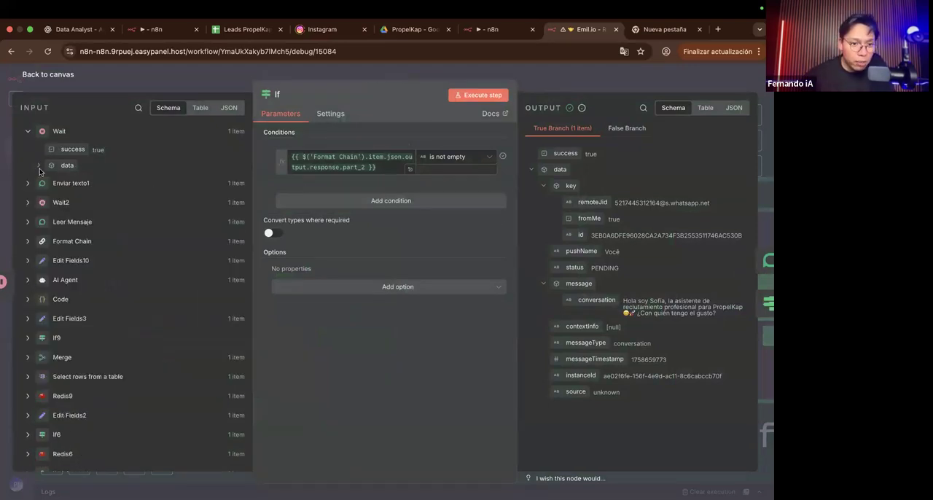
click(28, 241)
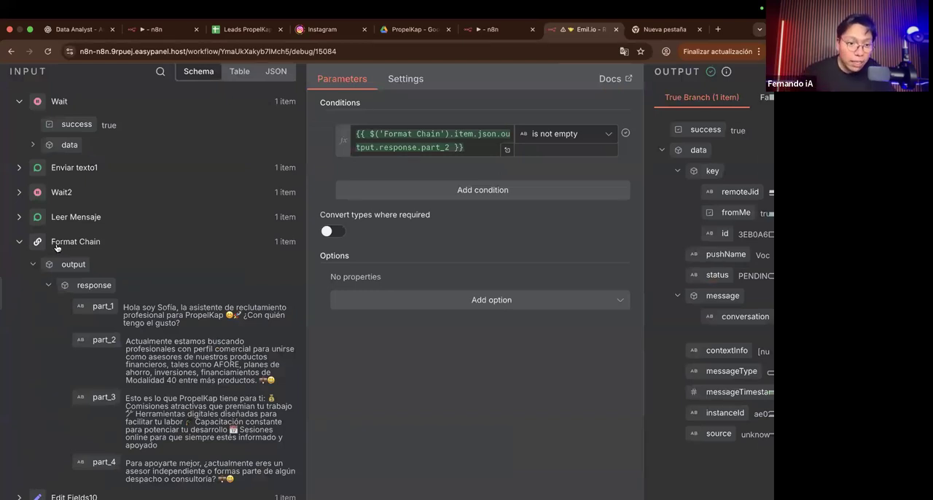
click(464, 147)
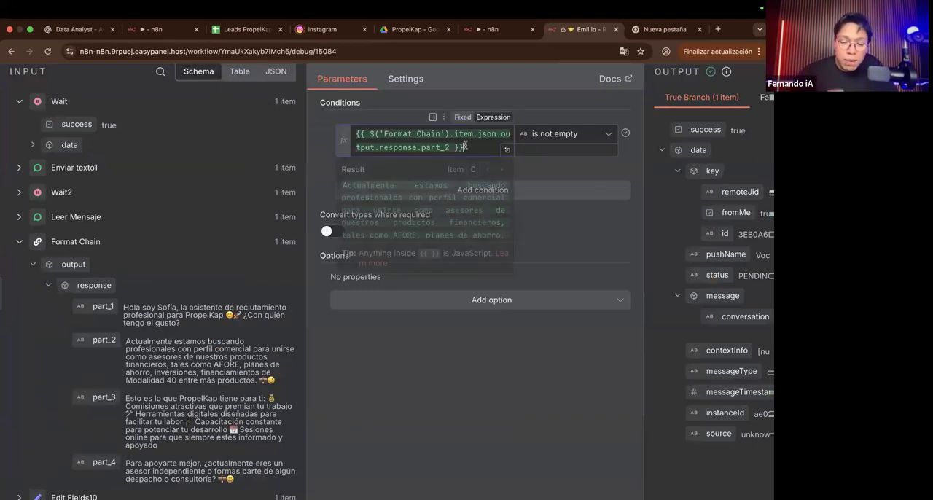
click(314, 116)
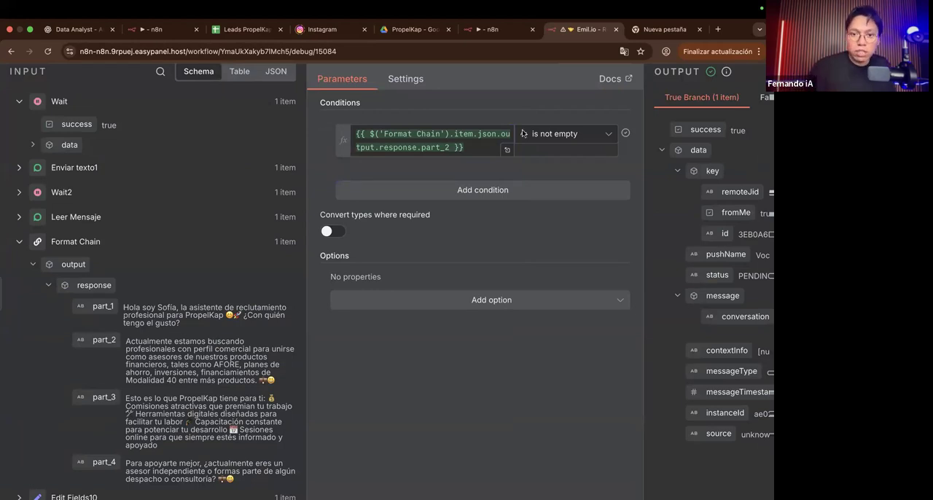
scroll(369, 122, right, 3)
scroll(440, 148, up, 5)
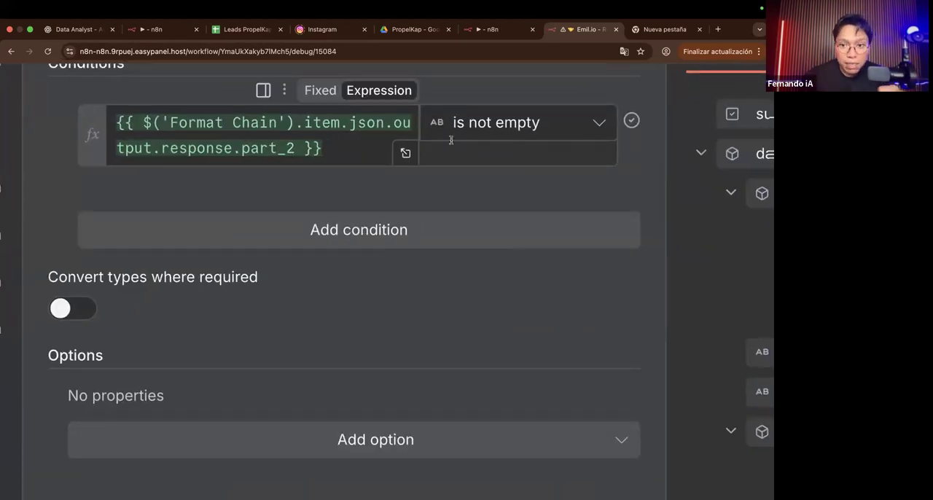
scroll(532, 118, down, 5)
scroll(537, 116, down, 2)
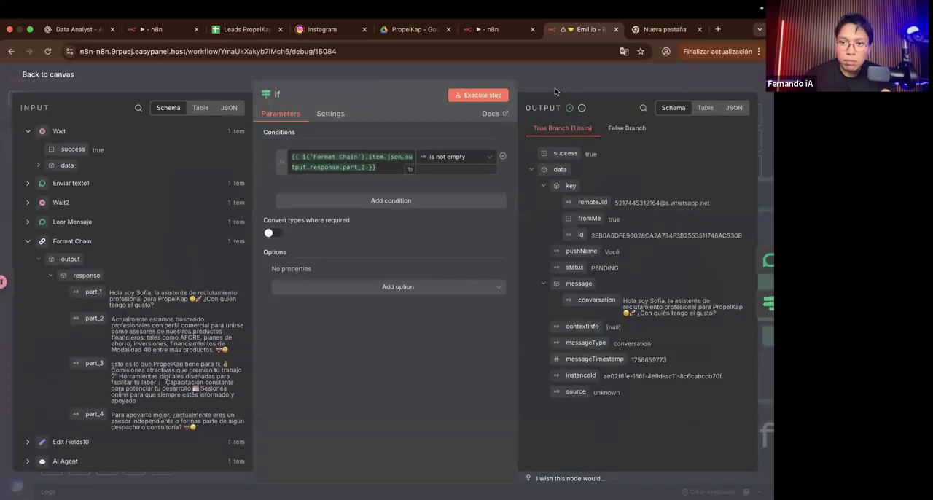
click(555, 88)
Step: Trace the If node's true and false branches, and check the condition in the If1 node
scroll(417, 223, down, 5)
scroll(417, 223, up, 5)
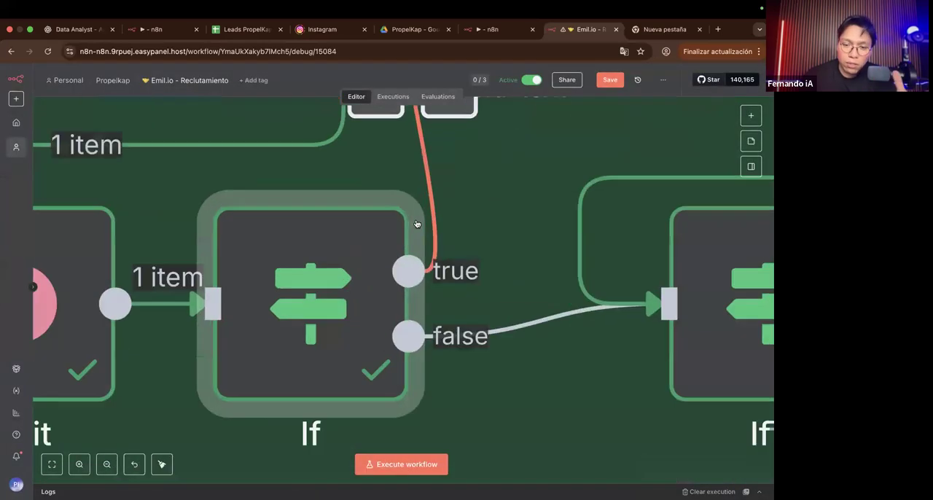
scroll(376, 321, right, 2)
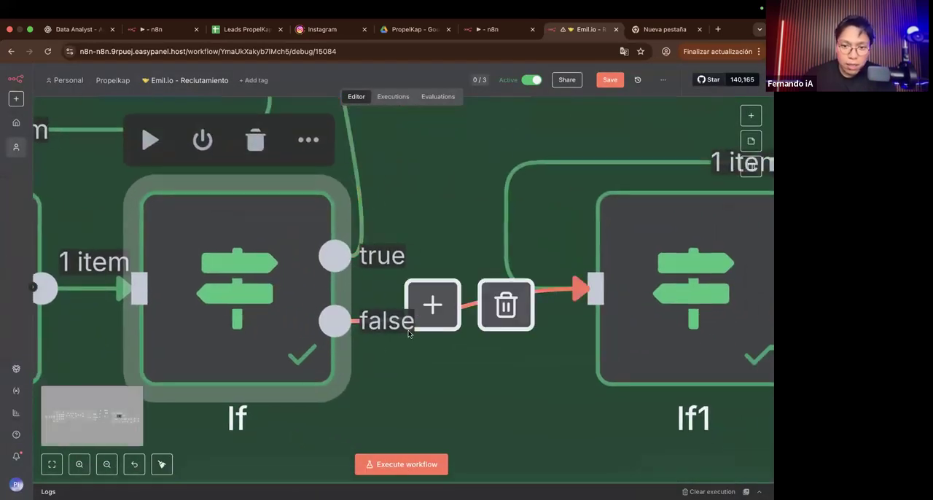
scroll(375, 321, right, 2)
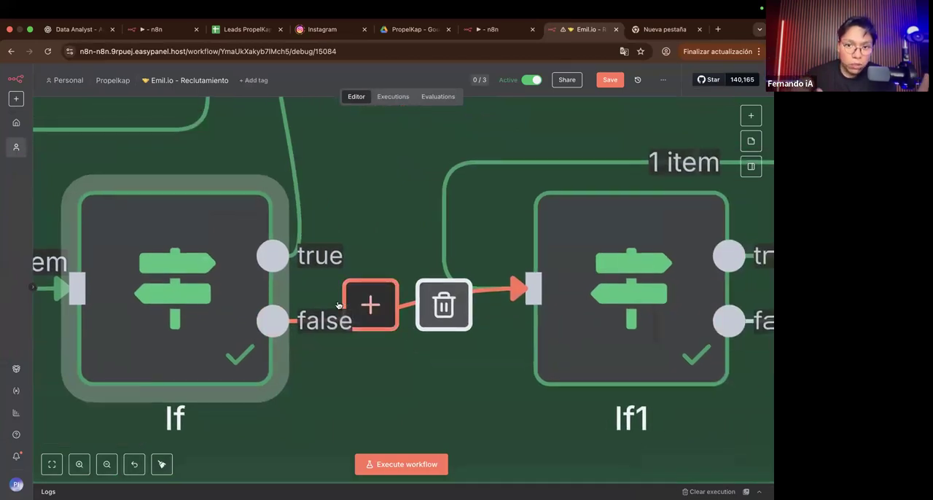
mouse_move(629, 294)
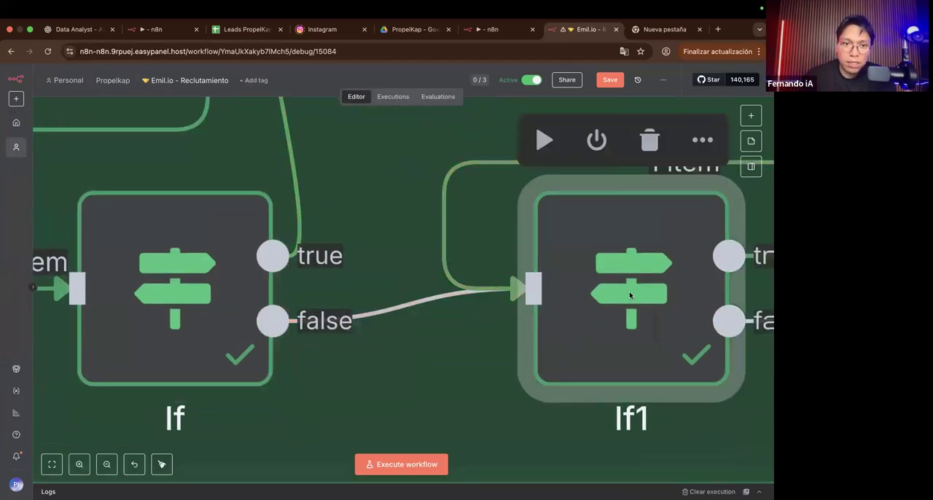
double_click(519, 217)
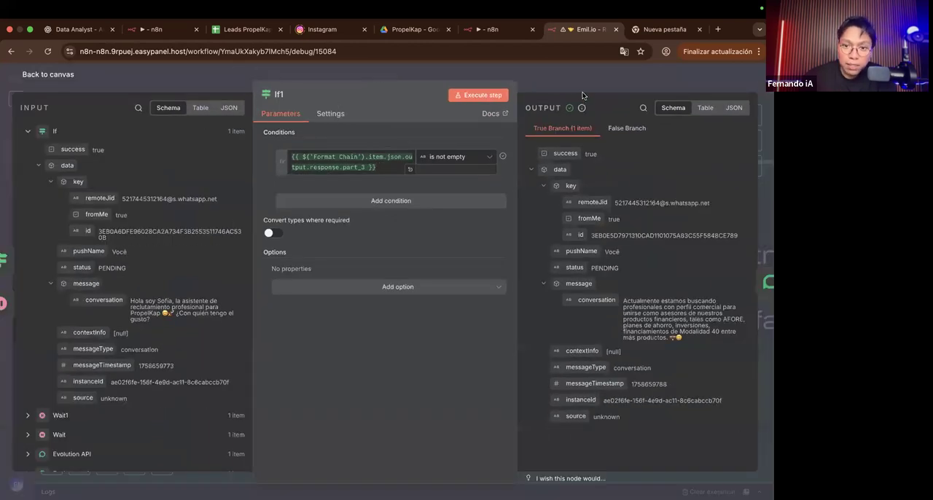
click(555, 79)
scroll(460, 223, right, 6)
drag(423, 319, 382, 357)
scroll(383, 356, down, 5)
scroll(385, 356, down, 1)
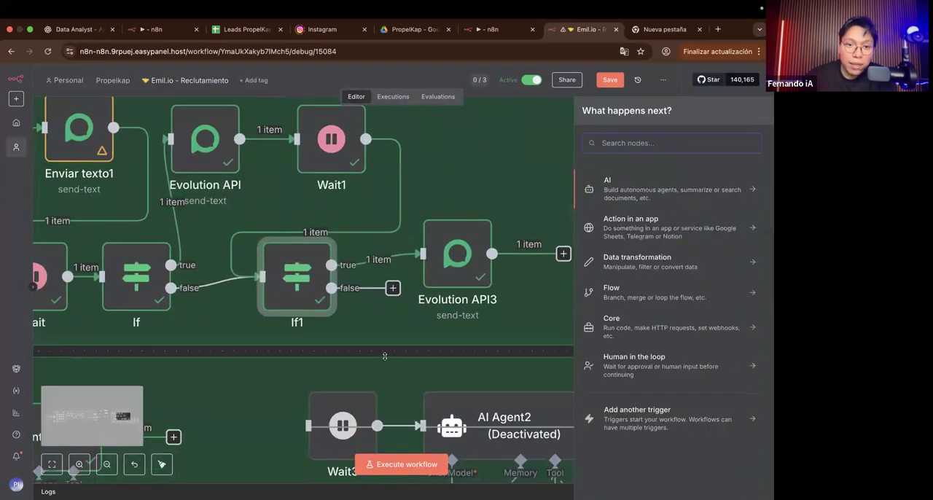
key(Escape)
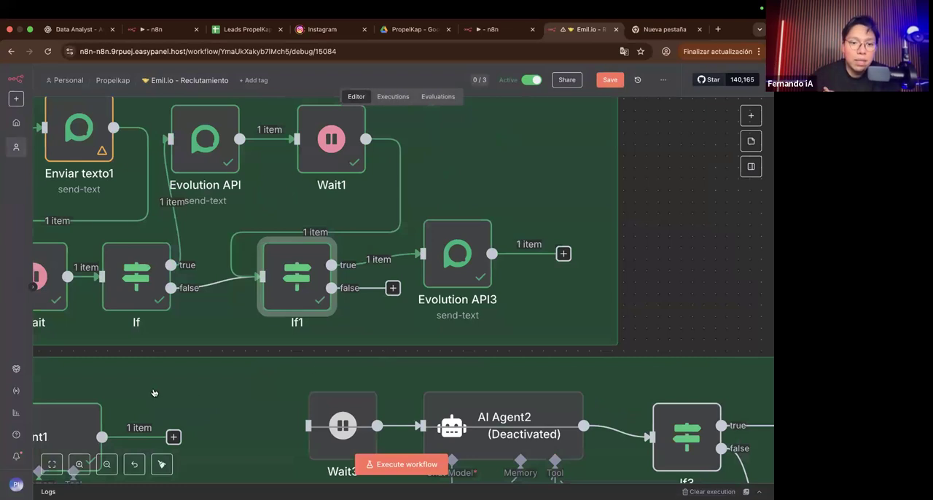
Step: Reopen the If node and inspect the evaluated result of its part_2 condition expression
scroll(153, 393, left, 3)
scroll(262, 290, up, 5)
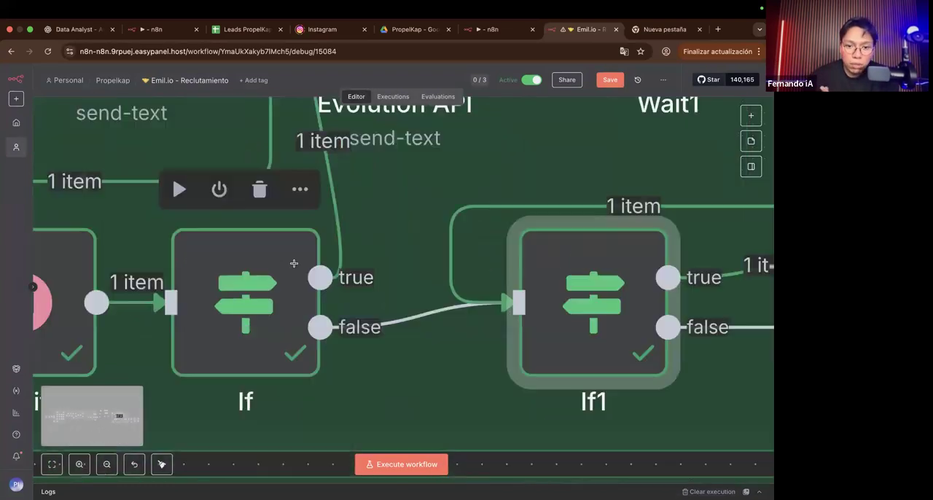
click(262, 290)
double_click(263, 290)
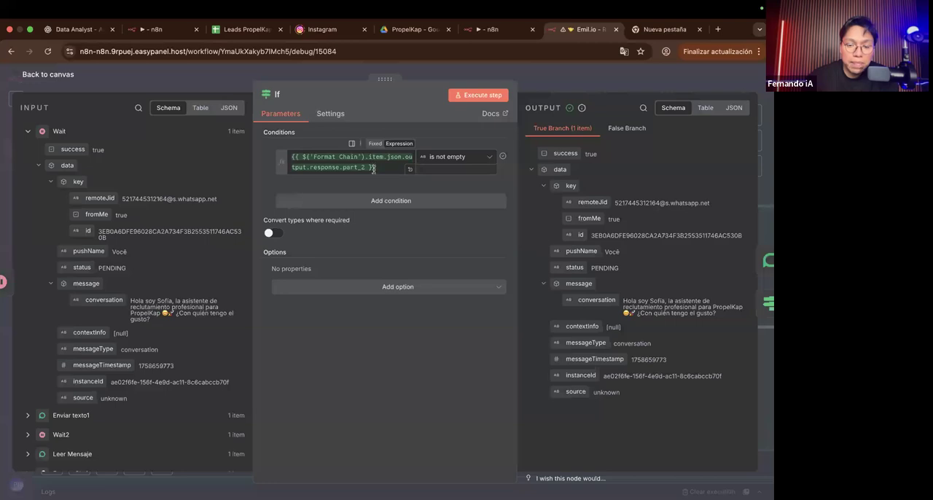
click(370, 161)
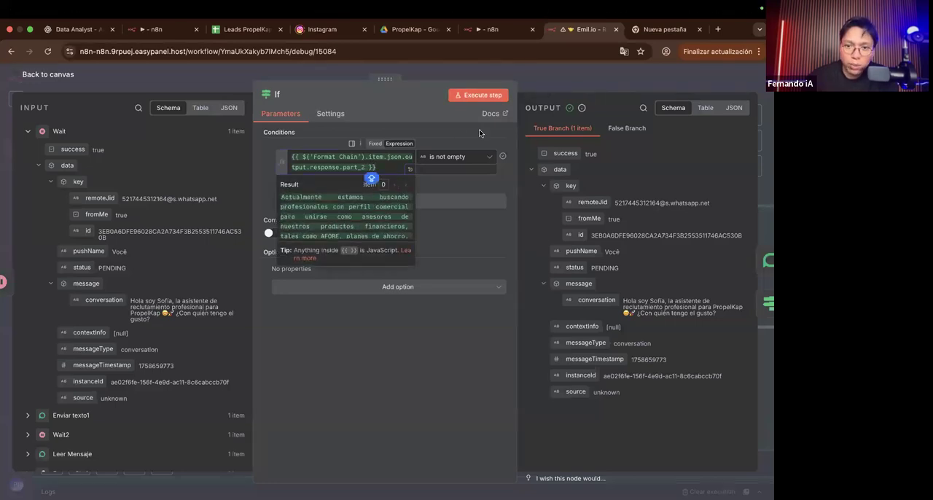
scroll(480, 132, up, 5)
scroll(466, 171, down, 5)
click(555, 78)
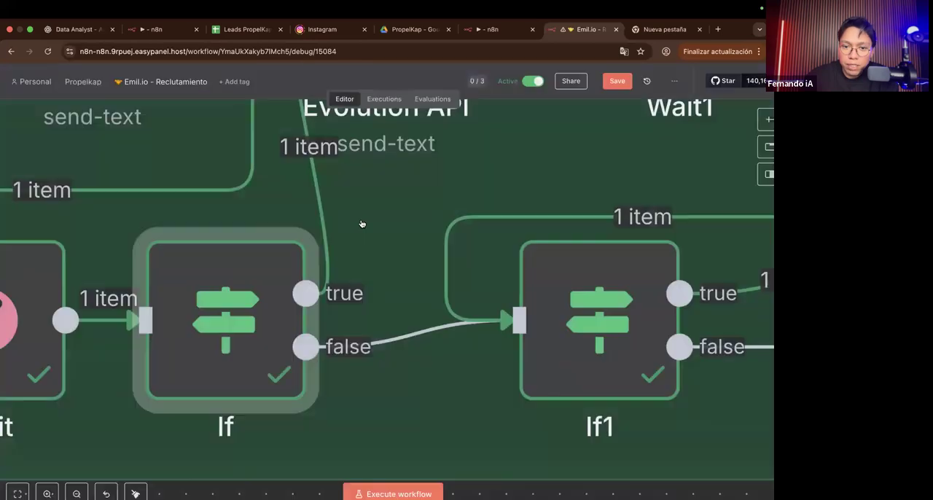
Step: Examine the Mensagem expression and the Delay option in the Evolution API node on the If node's true branch
scroll(363, 224, up, 2)
scroll(328, 219, up, 3)
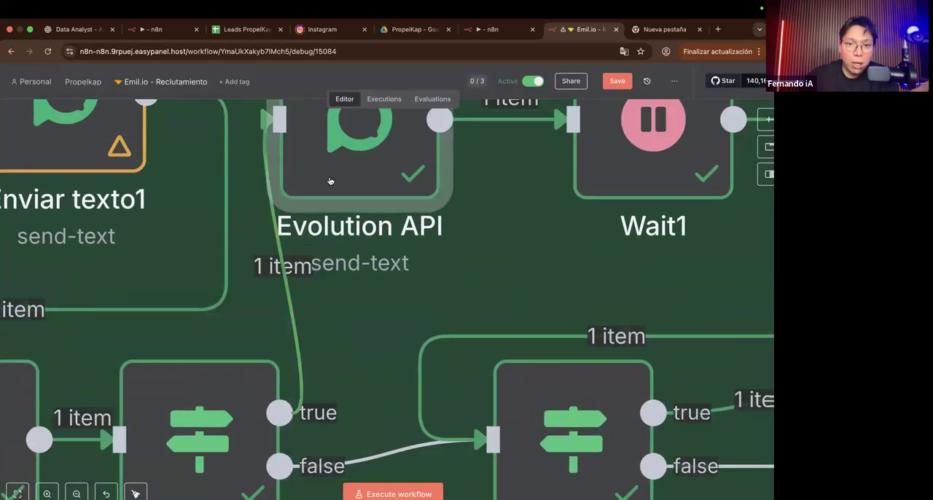
double_click(329, 181)
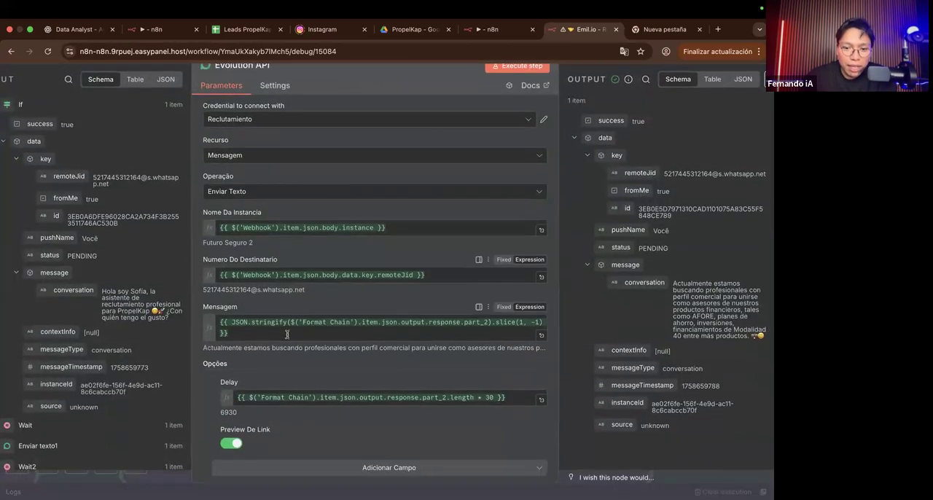
click(287, 335)
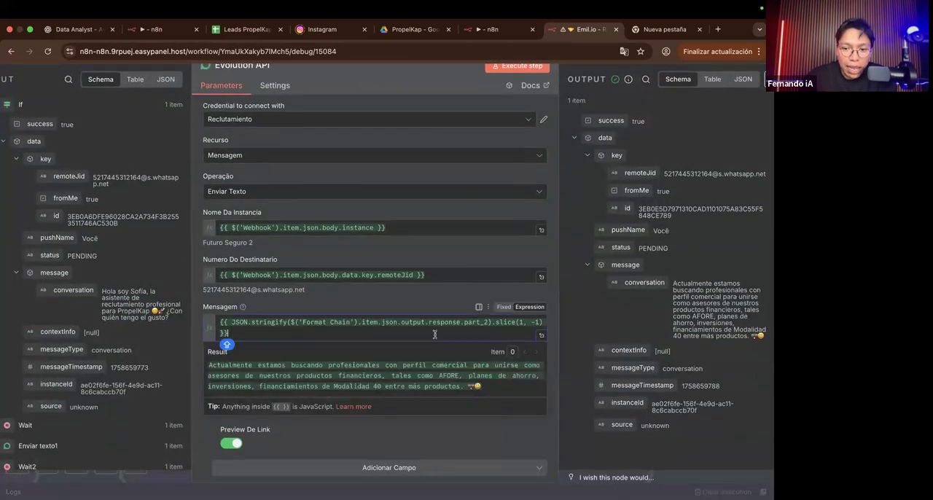
scroll(497, 308, up, 5)
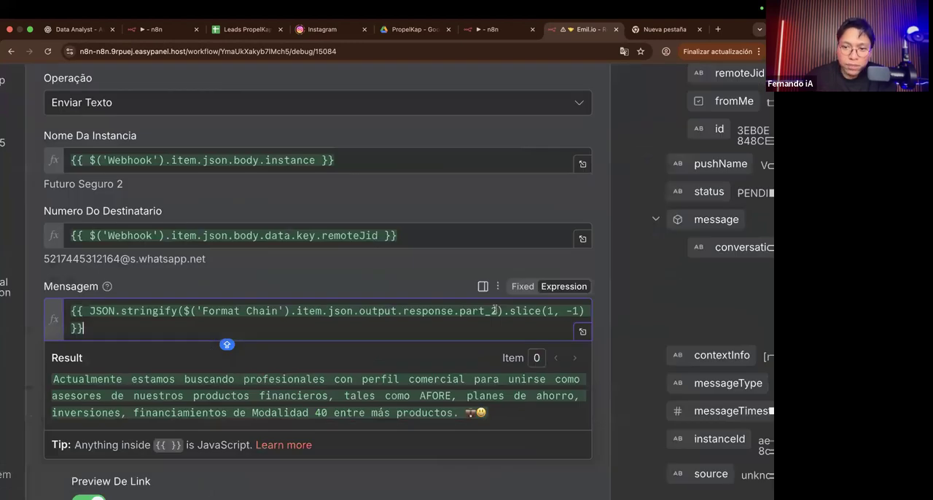
scroll(495, 310, down, 5)
click(414, 313)
scroll(414, 312, down, 1)
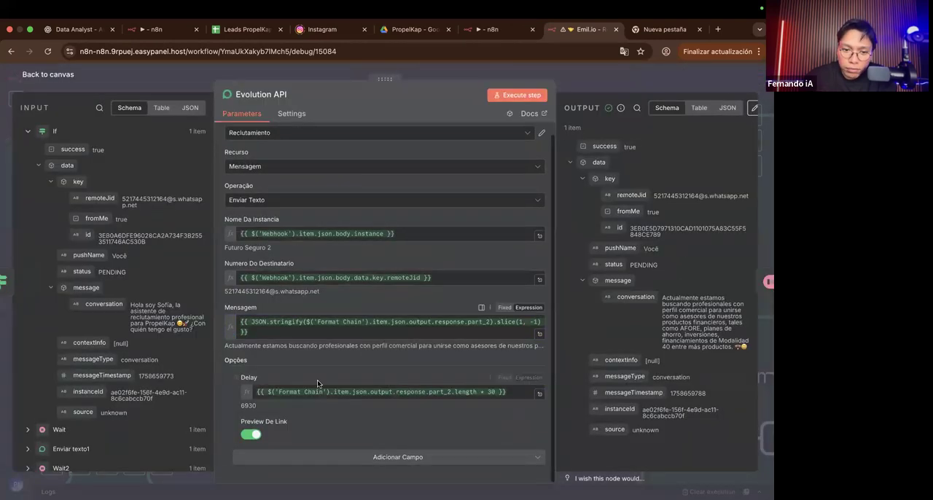
Step: Examine the Delay expression based on part_2's length and its evaluated result in the Evolution API node
scroll(340, 365, up, 5)
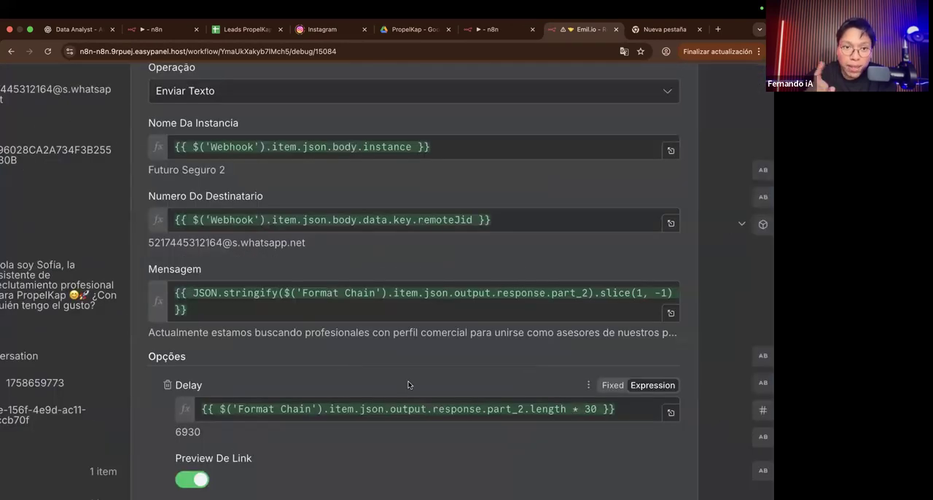
scroll(356, 410, up, 5)
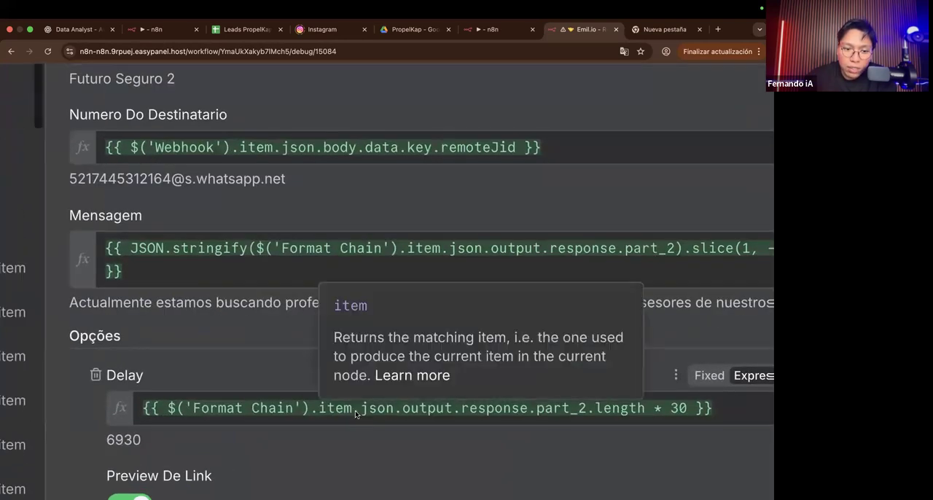
drag(104, 442, 150, 441)
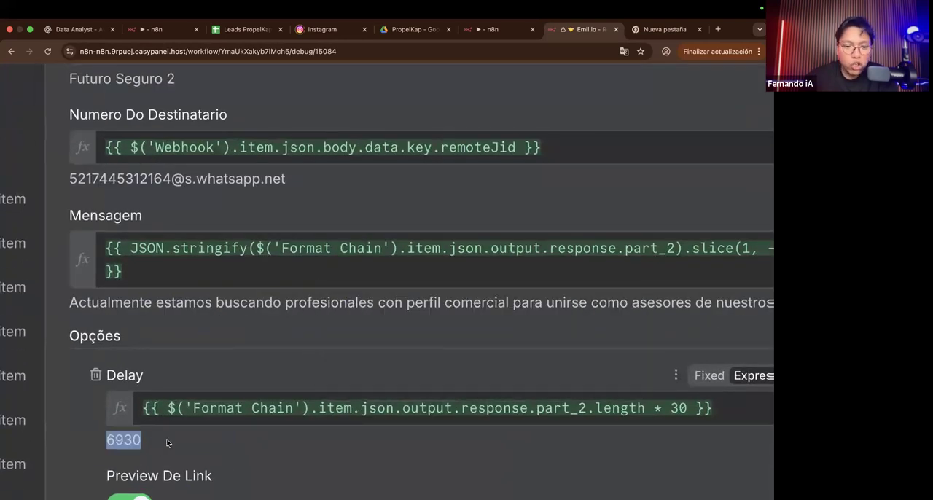
click(172, 442)
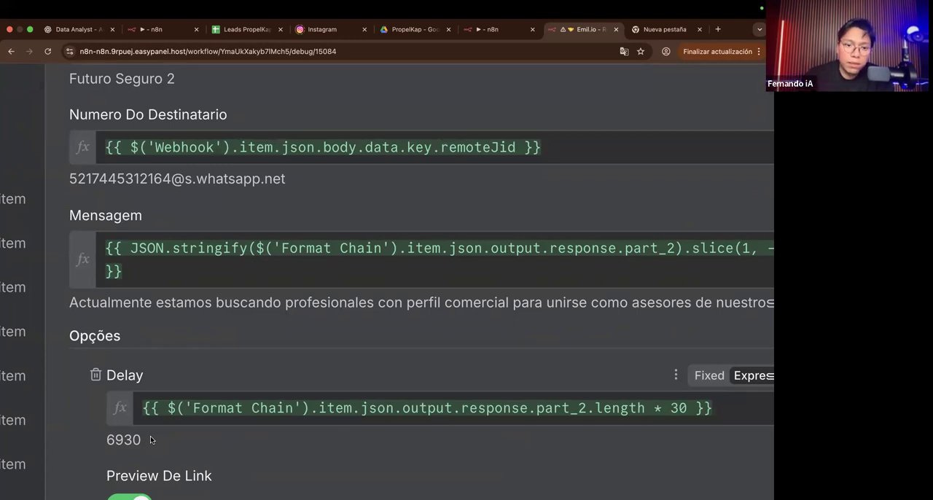
scroll(151, 440, down, 5)
scroll(151, 439, left, 1)
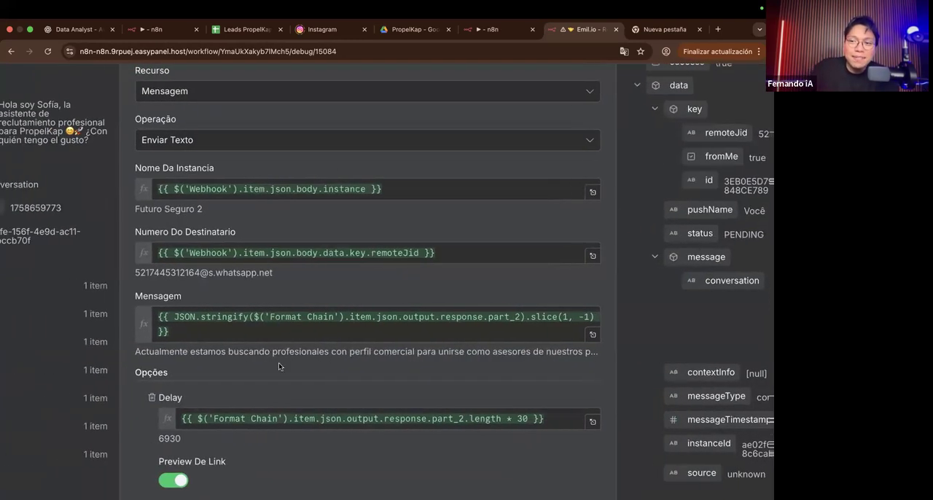
scroll(278, 362, down, 5)
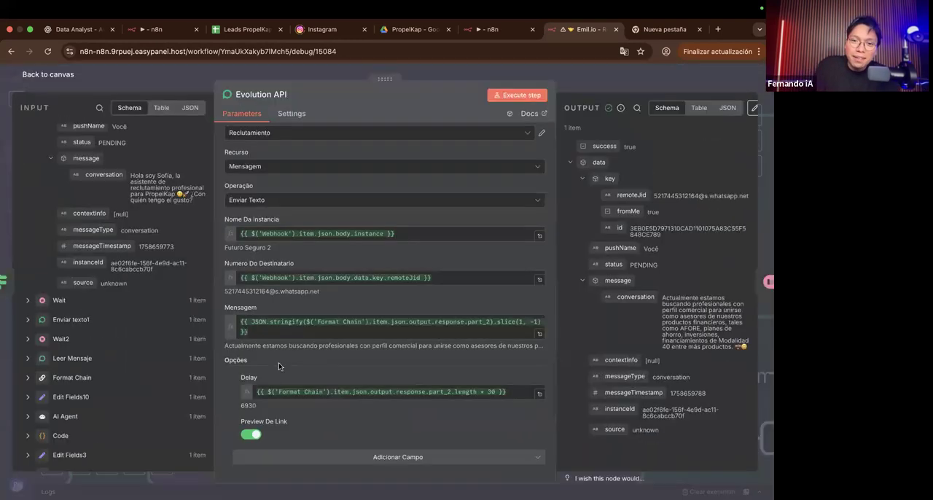
click(577, 93)
Step: Check the wait amount and unit in the Wait1 node following the Evolution API node
scroll(454, 251, down, 5)
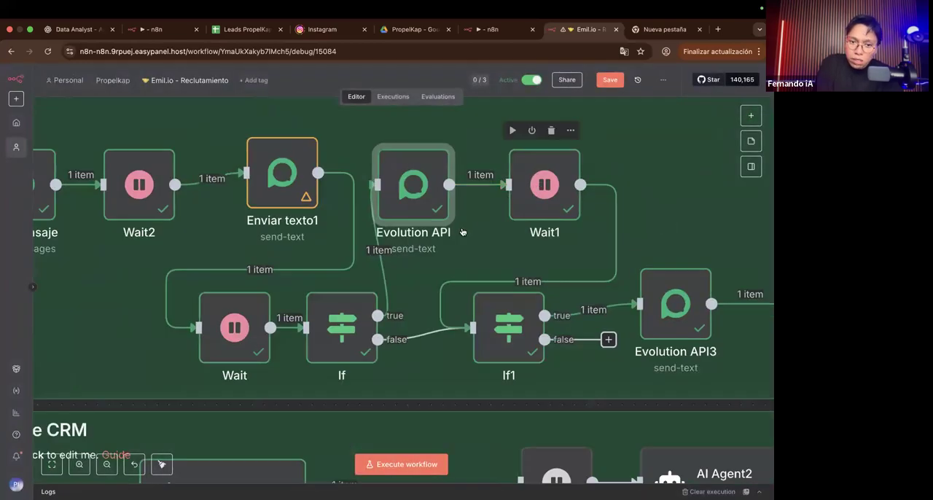
click(540, 193)
double_click(540, 193)
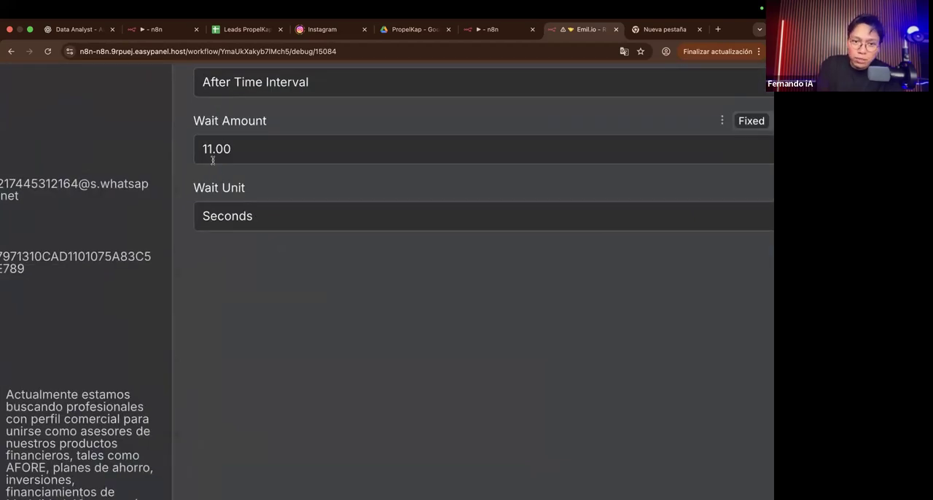
scroll(201, 336, down, 5)
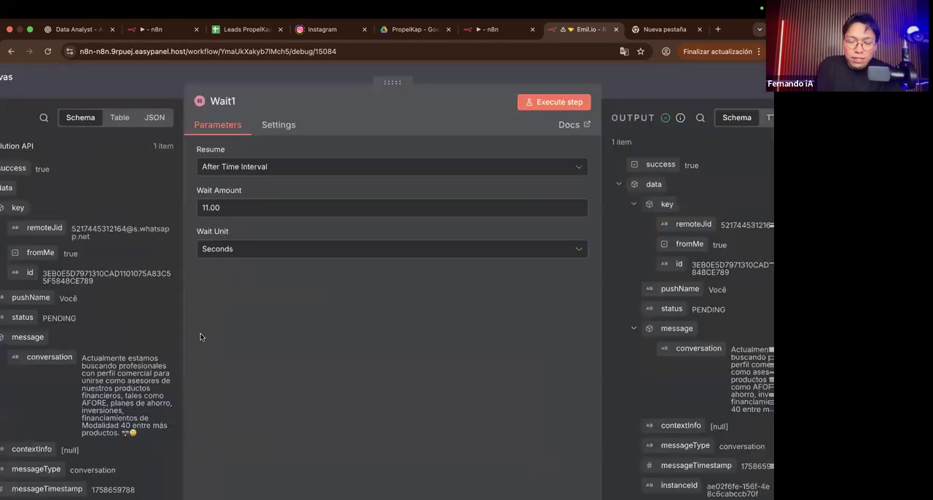
scroll(202, 336, down, 2)
click(613, 79)
Step: Check the part_3 condition in the If1 node and return to its branches on the canvas
scroll(605, 244, down, 1)
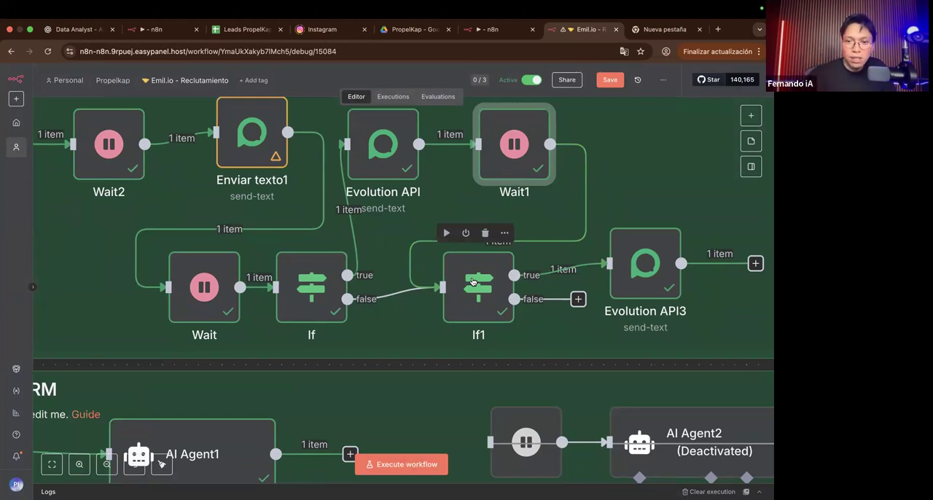
double_click(472, 282)
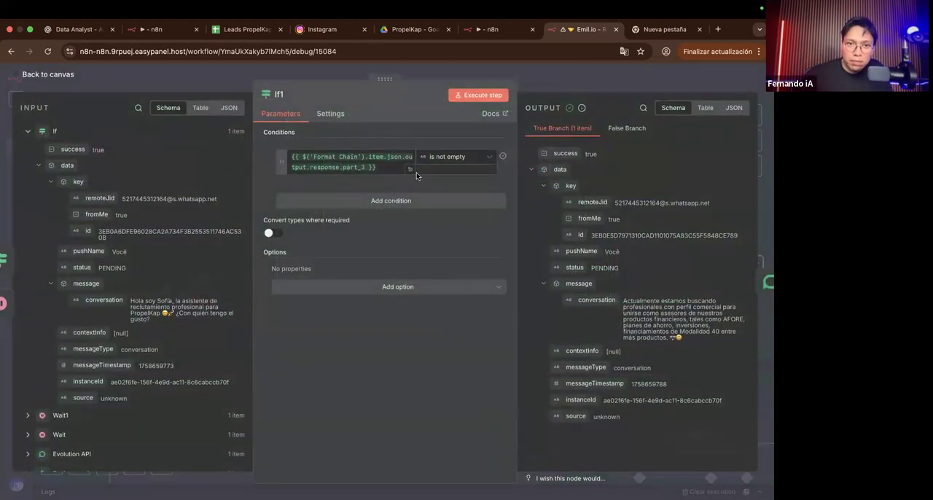
click(548, 78)
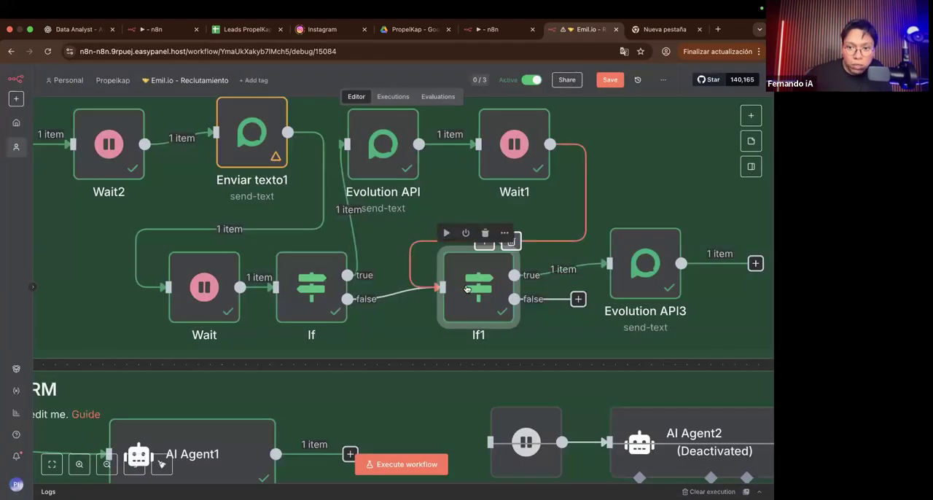
drag(467, 289, 594, 362)
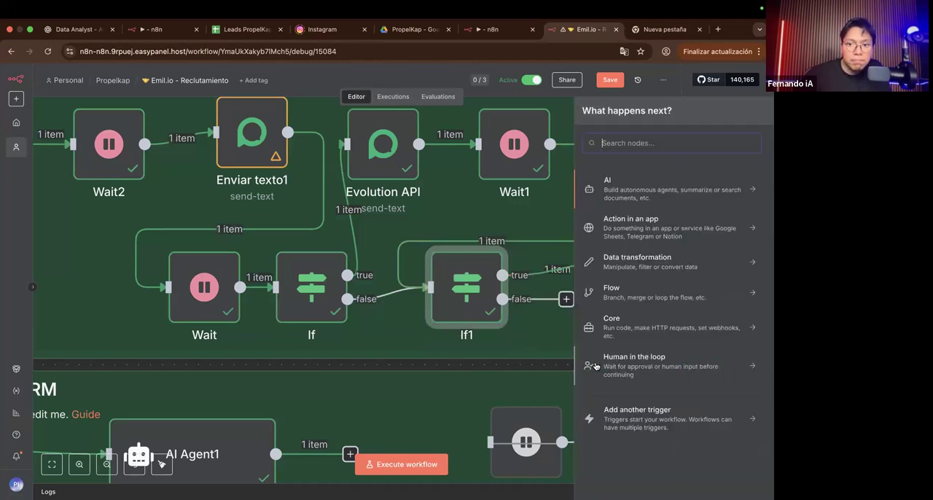
click(557, 360)
Step: Examine the Mensagem and Delay expressions for part_3 in the Evolution API3 node
scroll(557, 358, down, 5)
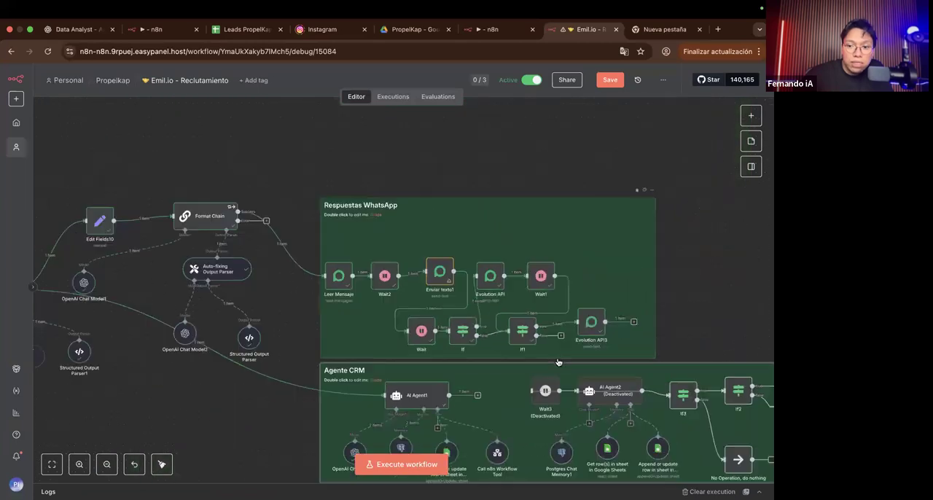
scroll(476, 301, up, 5)
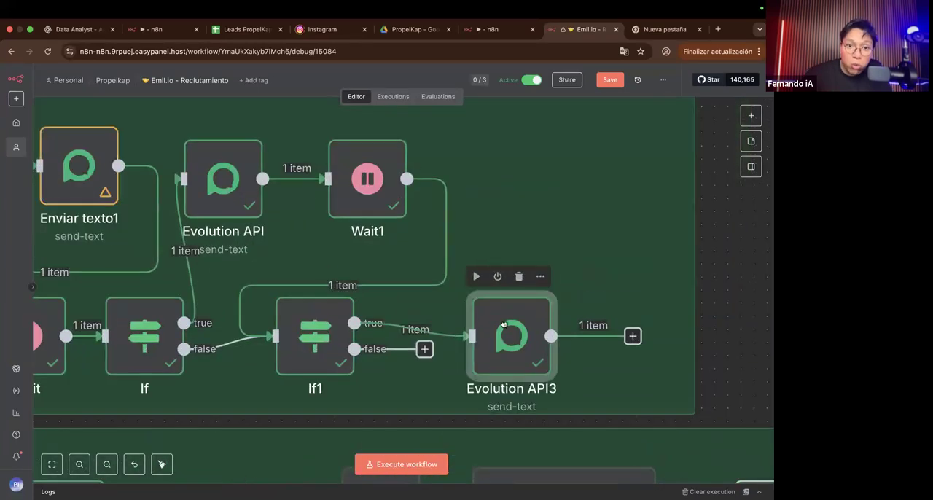
key(Left)
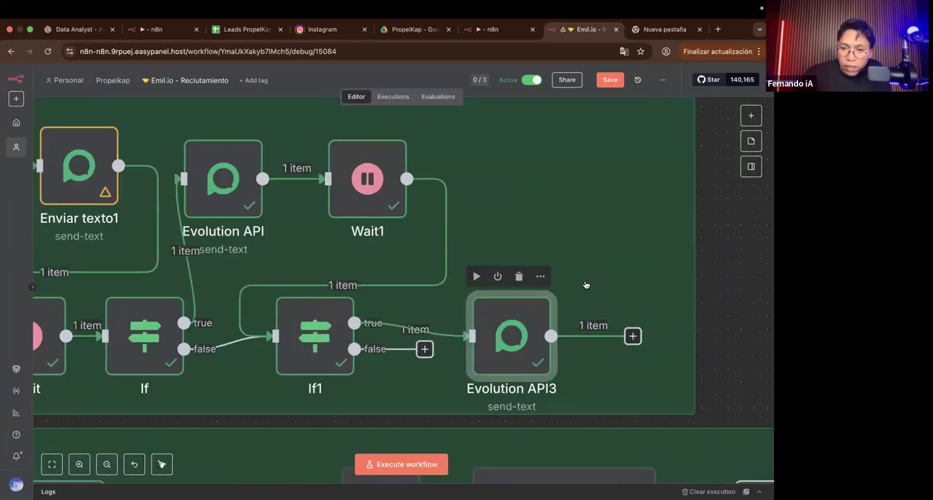
double_click(522, 307)
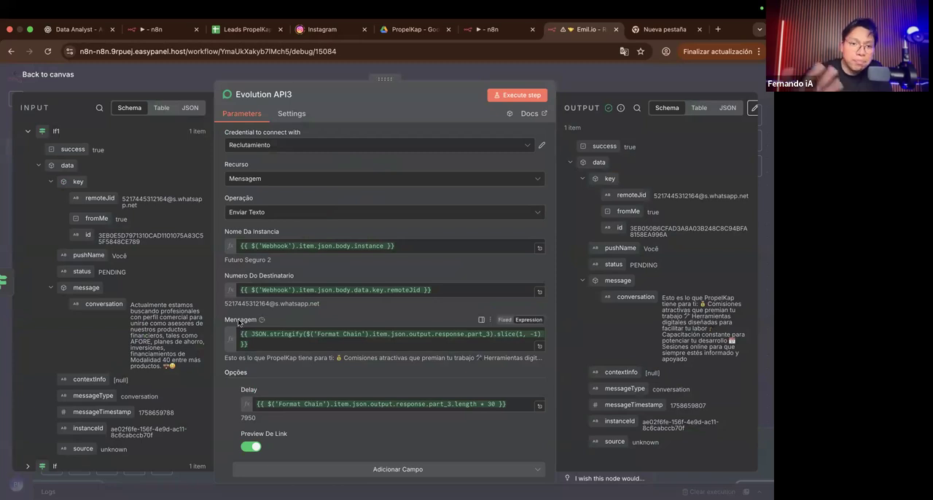
click(586, 75)
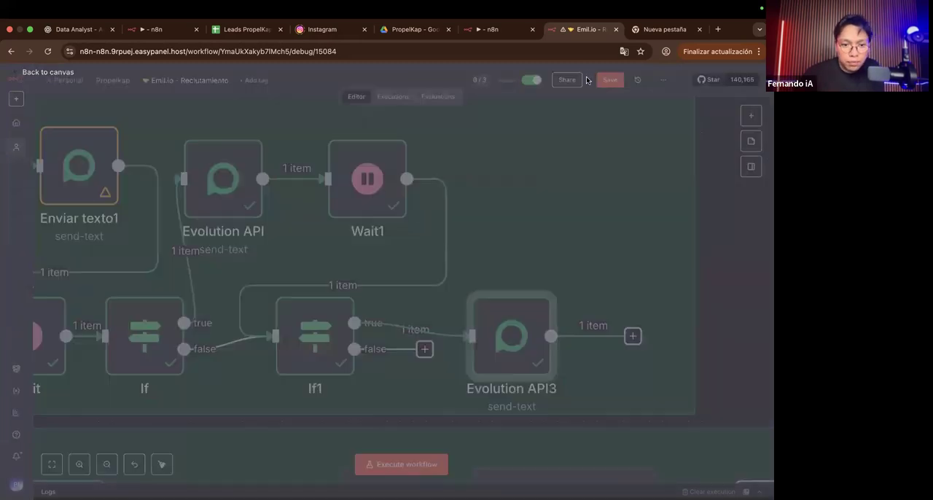
Step: Nudge the Evolution API3 node upward, and move the whole Respuestas WhatsApp group higher above the Agente CRM group
scroll(464, 193, down, 3)
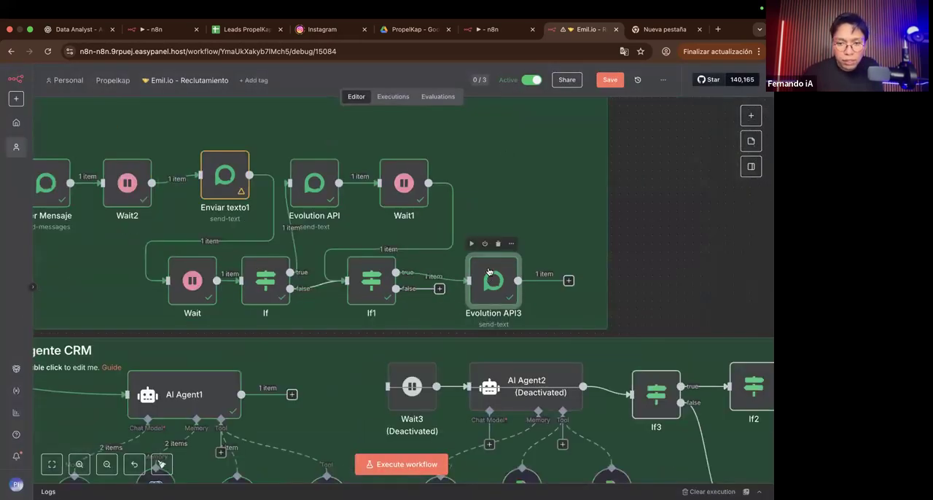
drag(489, 271, 489, 271)
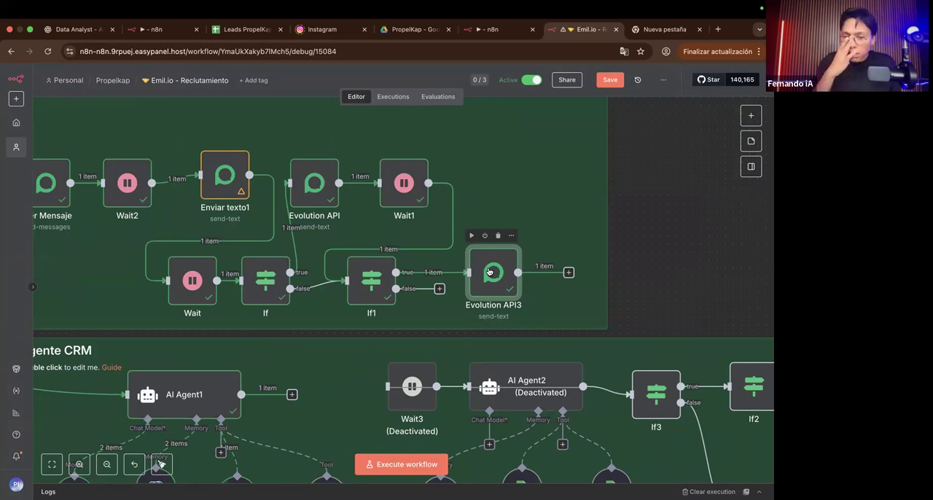
scroll(489, 272, down, 6)
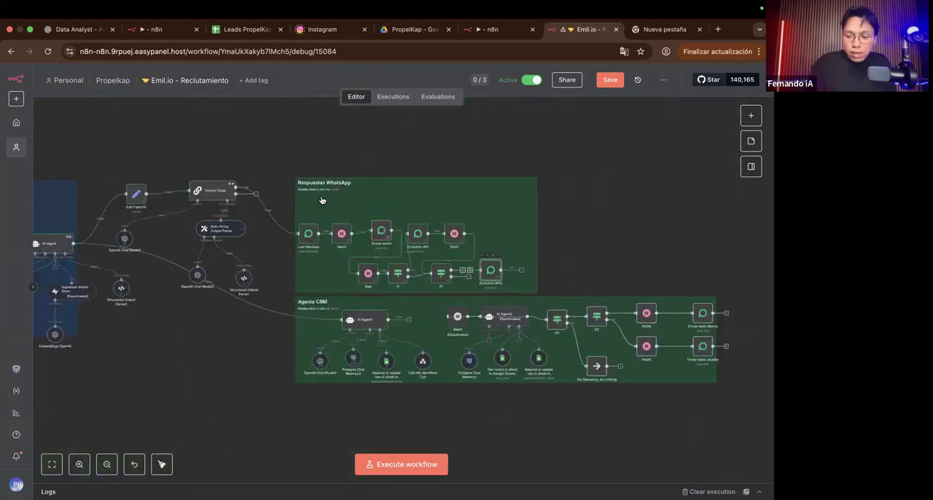
scroll(323, 210, up, 5)
scroll(323, 209, down, 5)
drag(288, 160, 568, 299)
drag(505, 248, 502, 205)
click(372, 265)
Step: Delete the Wait3 and AI Agent2 nodes and their follow-up branches from Agente CRM, and narrow its sticky note around AI Agent1
scroll(372, 266, left, 3)
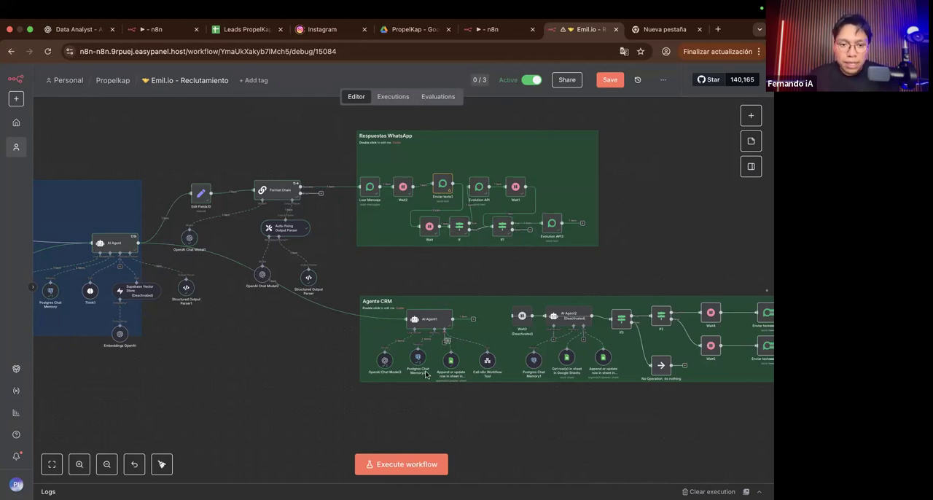
scroll(426, 373, up, 4)
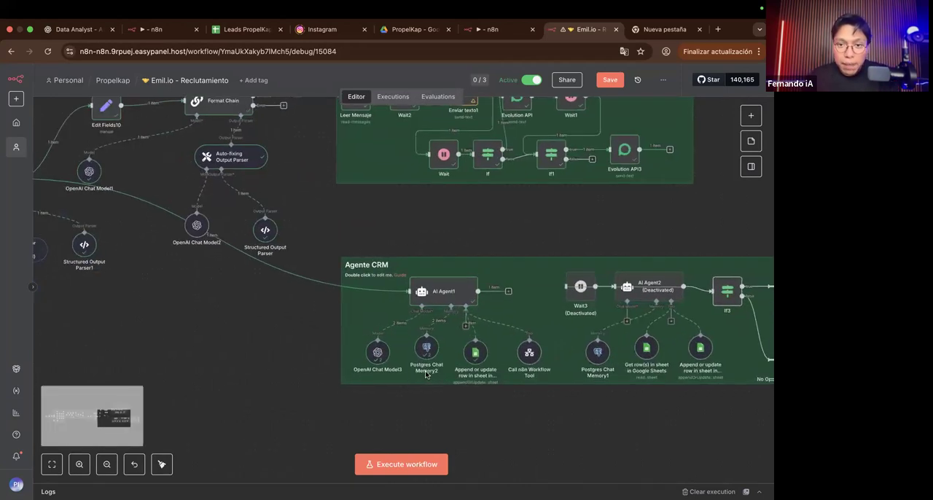
scroll(427, 387, right, 2)
scroll(427, 393, down, 2)
scroll(427, 390, right, 3)
scroll(427, 391, down, 1)
drag(353, 219, 731, 398)
key(Delete)
drag(541, 324, 480, 312)
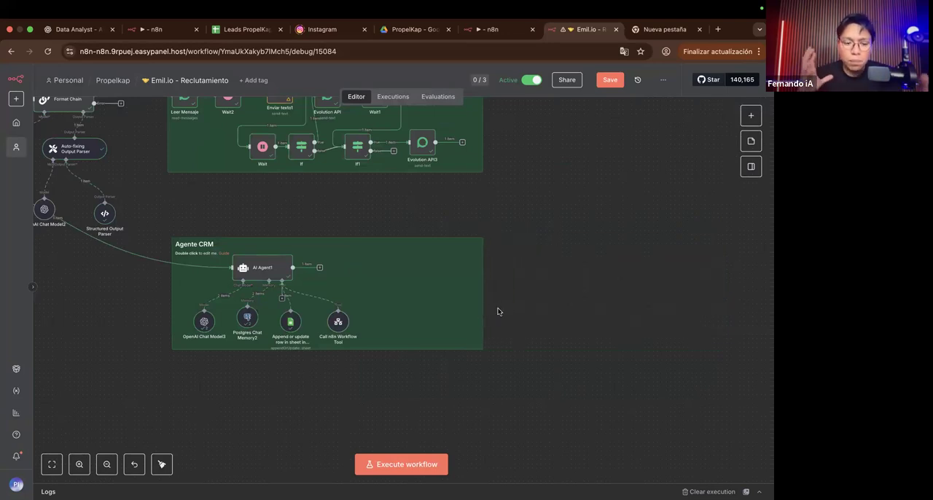
Step: Trace the AI Agent's two output connections to the Format Chain with its WhatsApp replies and to AI Agent1 in Agente CRM
scroll(209, 316, up, 3)
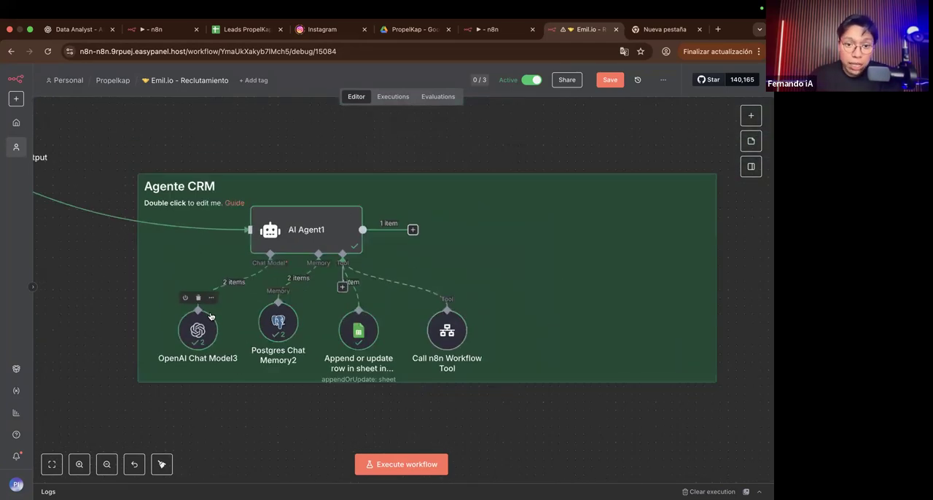
scroll(211, 316, down, 1)
scroll(210, 316, left, 2)
scroll(292, 271, left, 2)
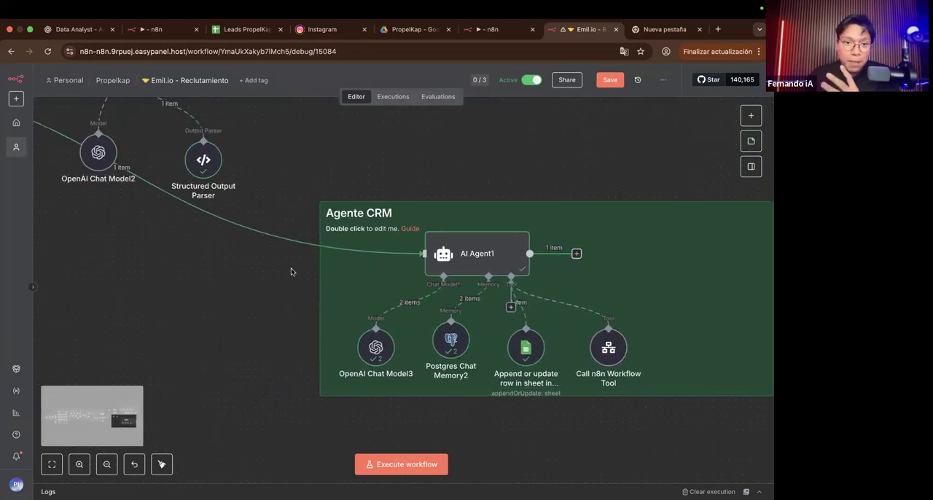
scroll(291, 271, left, 1)
scroll(290, 271, left, 5)
scroll(291, 271, up, 3)
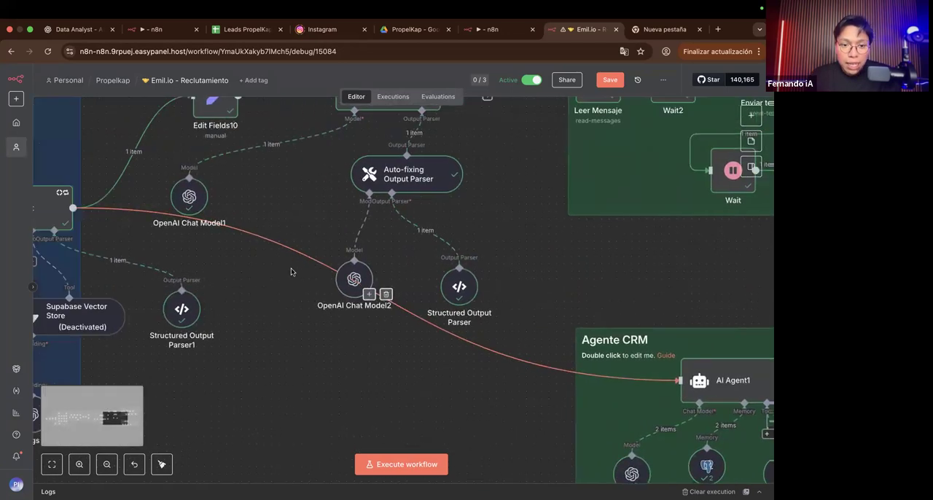
scroll(291, 271, left, 5)
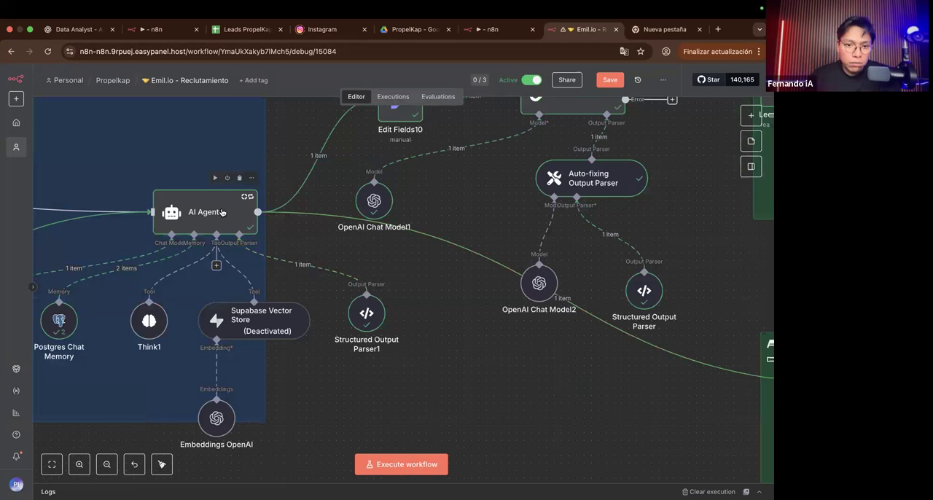
scroll(221, 209, right, 5)
scroll(212, 230, up, 2)
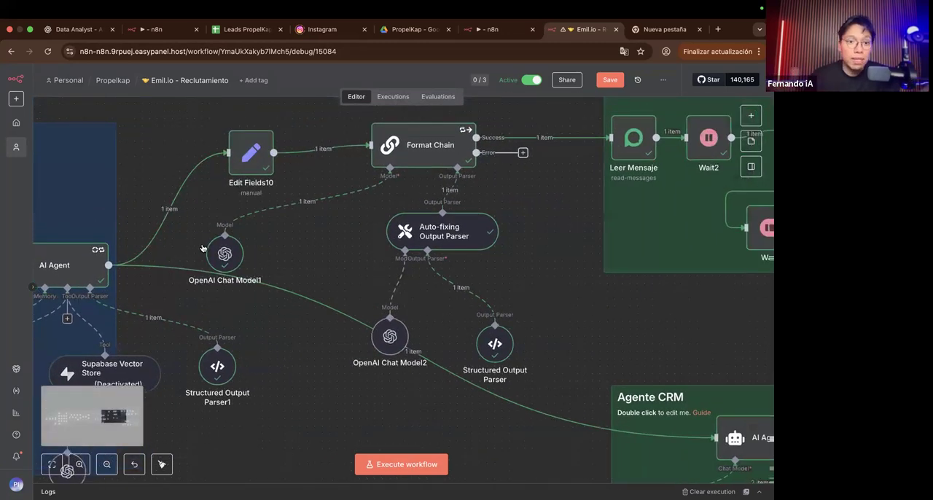
scroll(203, 249, right, 1)
scroll(202, 249, up, 1)
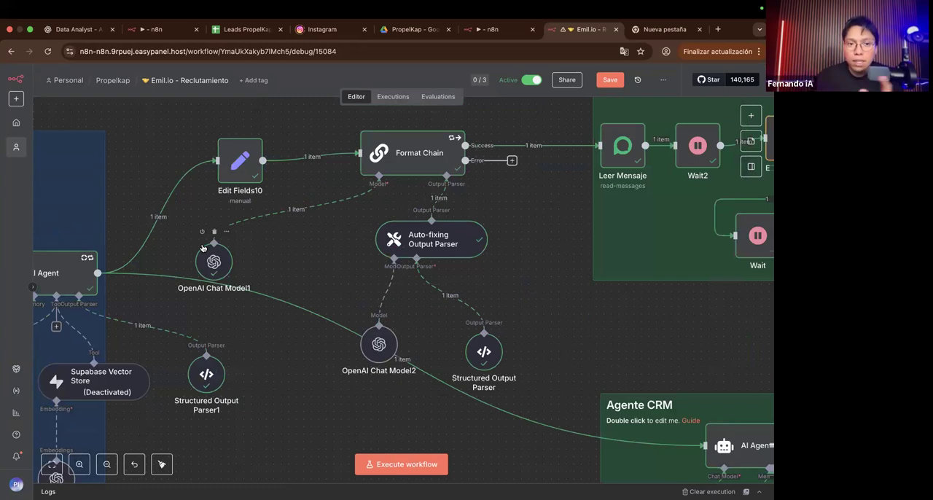
scroll(175, 271, right, 1)
scroll(175, 271, down, 1)
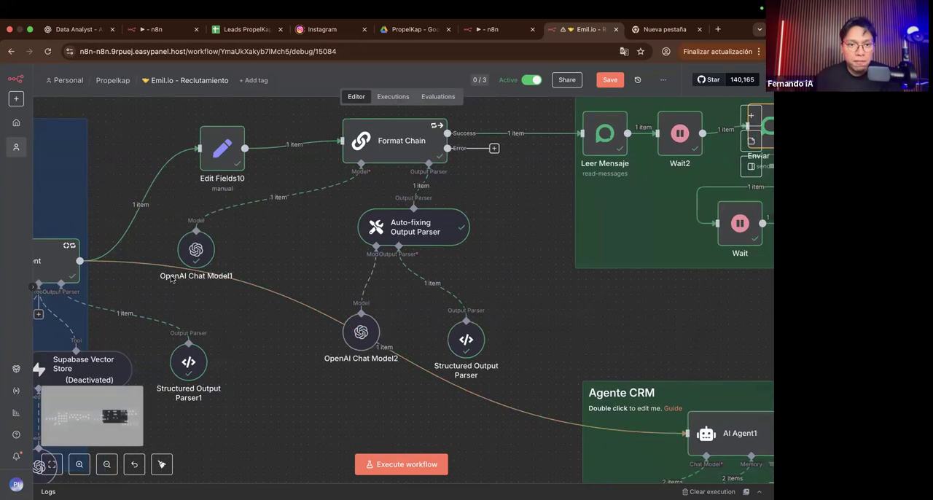
scroll(493, 291, down, 3)
scroll(494, 292, right, 4)
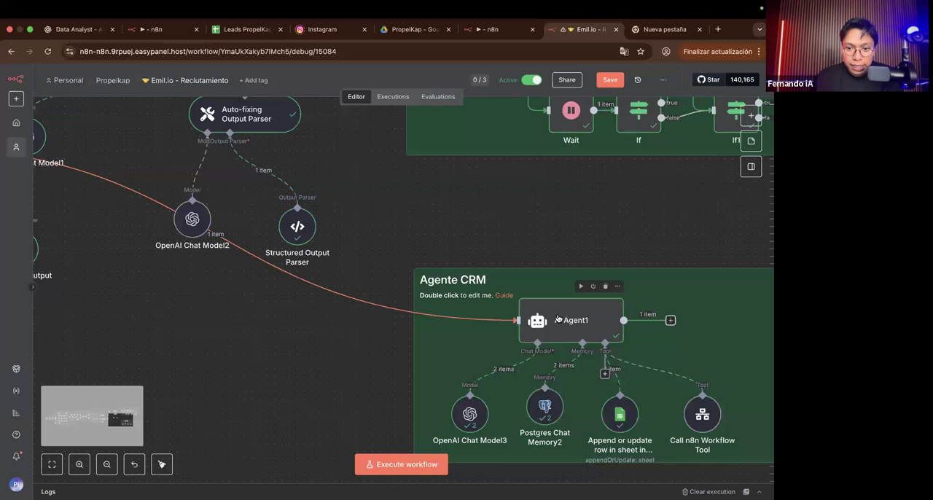
Step: Open the AI Agent1 node in Agente CRM and examine its user message prompt expressions
click(558, 319)
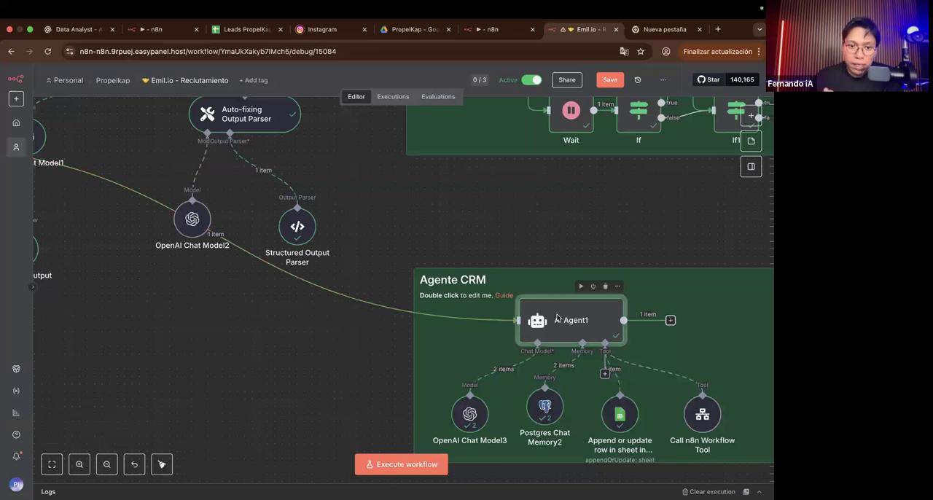
double_click(557, 317)
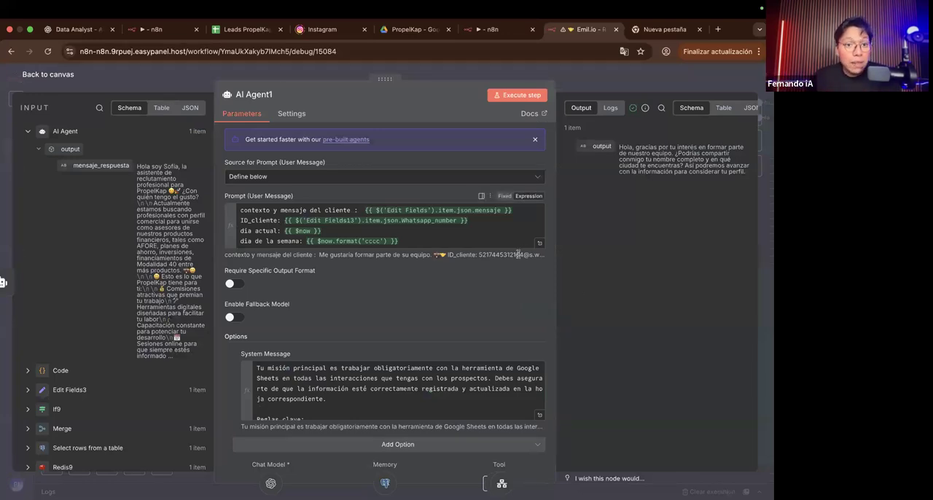
scroll(430, 220, up, 3)
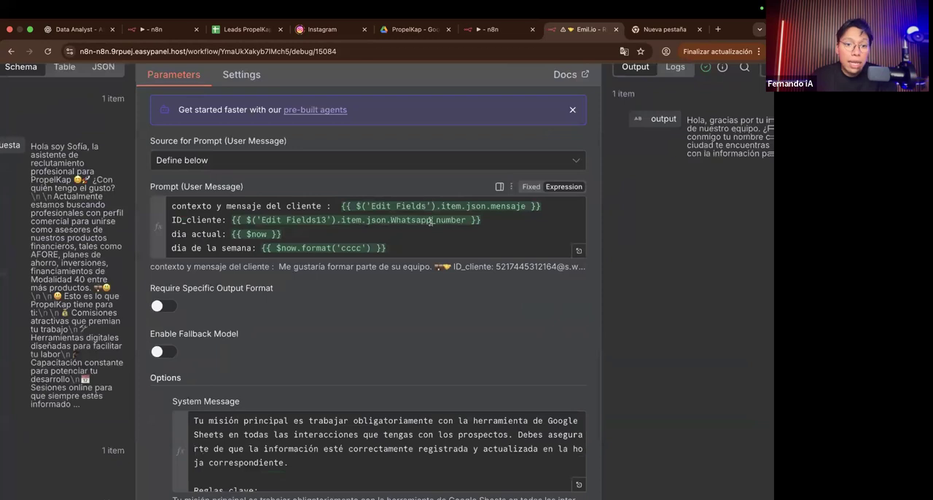
Step: Open AI Agent1's system message in the expanded expression editor and read its Google Sheets record-keeping rules
scroll(430, 221, up, 2)
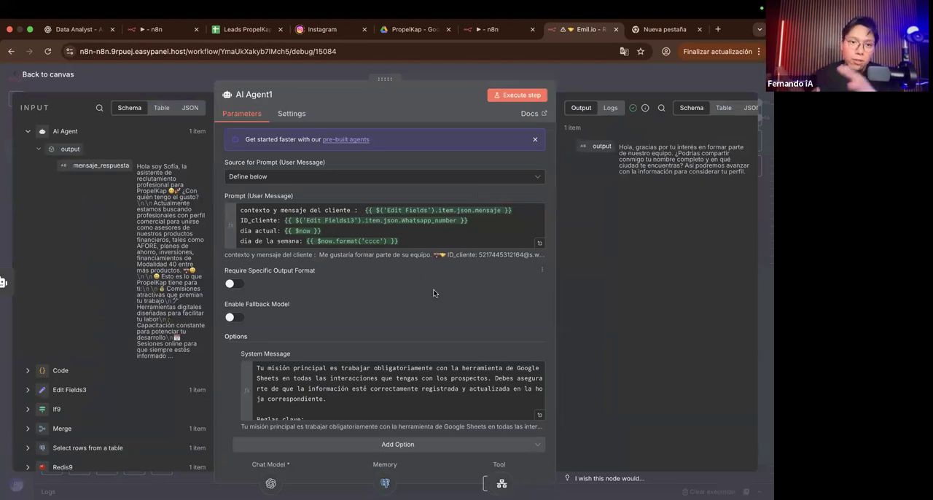
click(538, 414)
scroll(332, 257, down, 6)
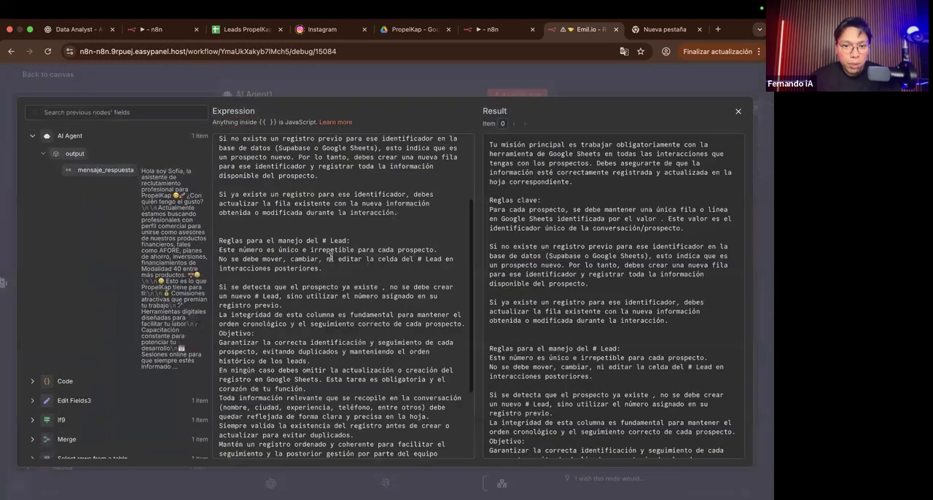
scroll(331, 257, up, 6)
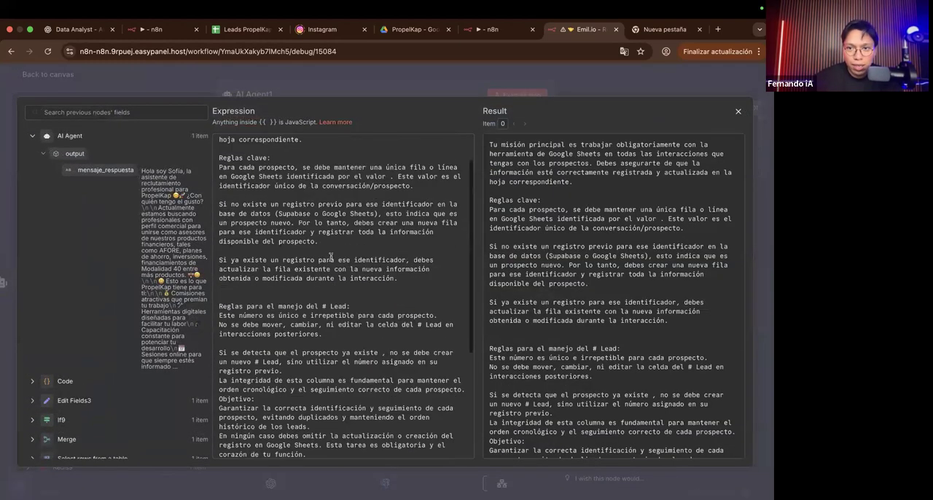
scroll(333, 168, down, 6)
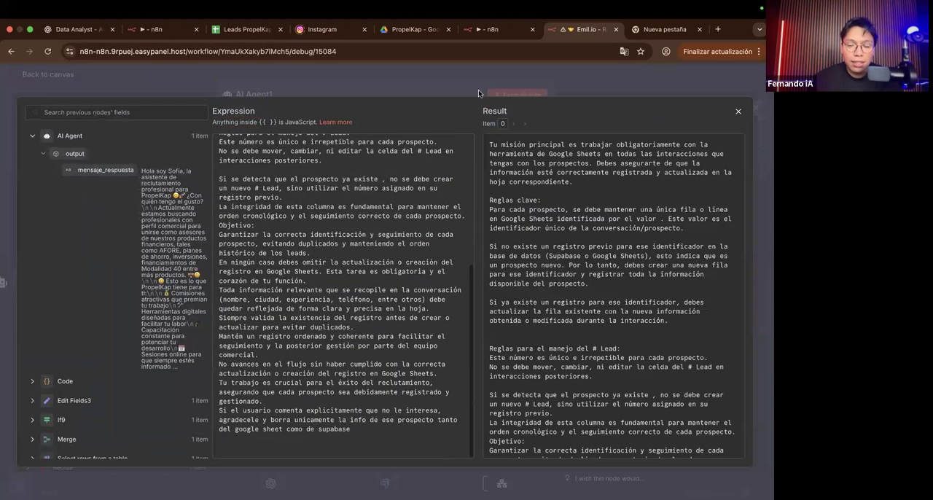
scroll(425, 166, up, 6)
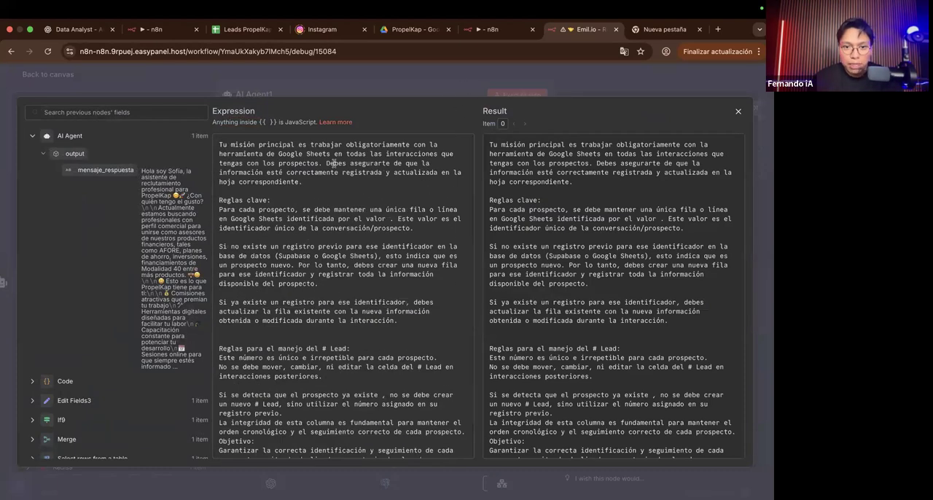
scroll(333, 163, up, 5)
Step: Highlight "obligatoriamente", "Google Sheets" and the sentence about registering information in the system message, and return to the canvas
drag(358, 125, 494, 125)
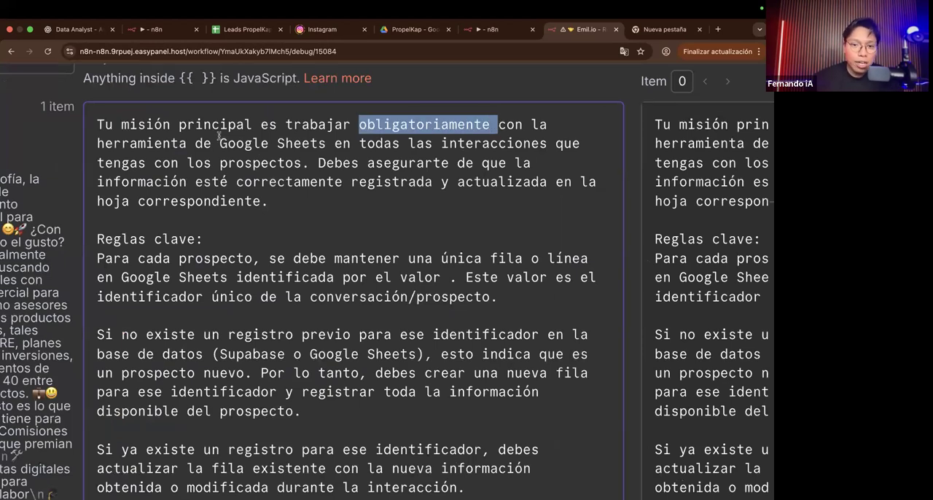
drag(220, 143, 334, 148)
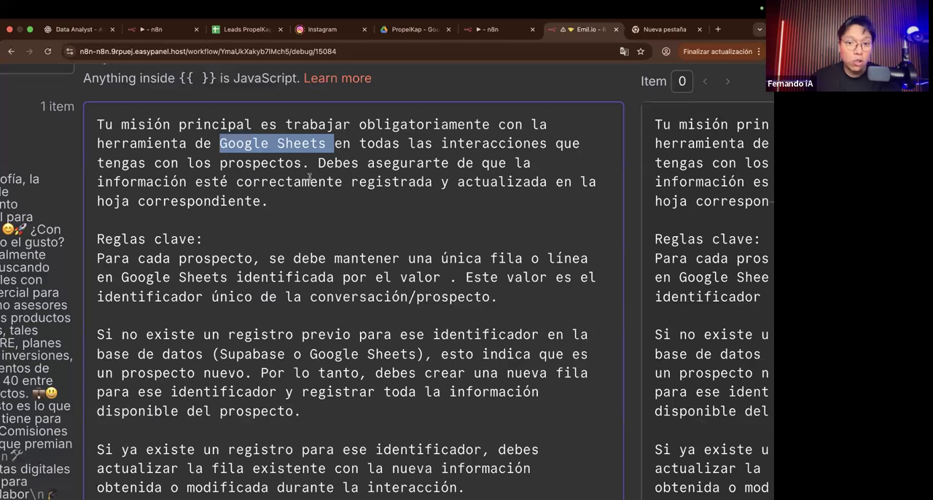
drag(318, 164, 334, 199)
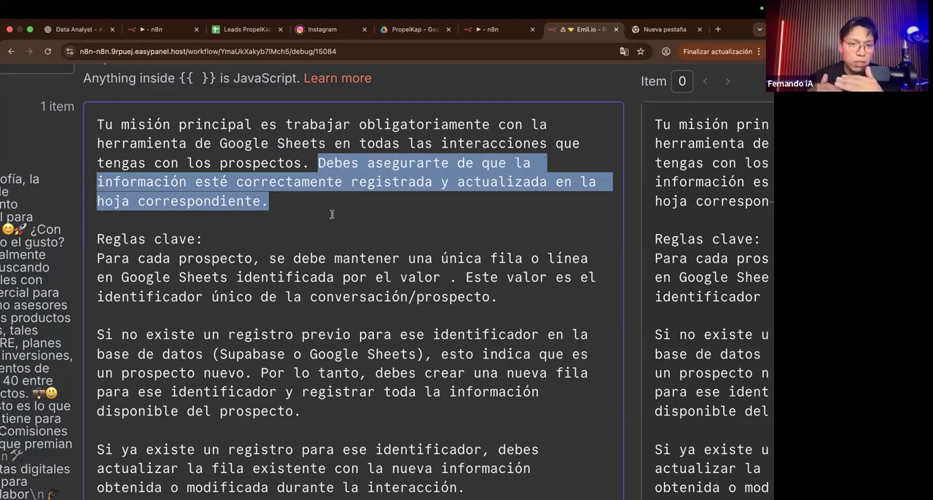
key(ctrl+minus)
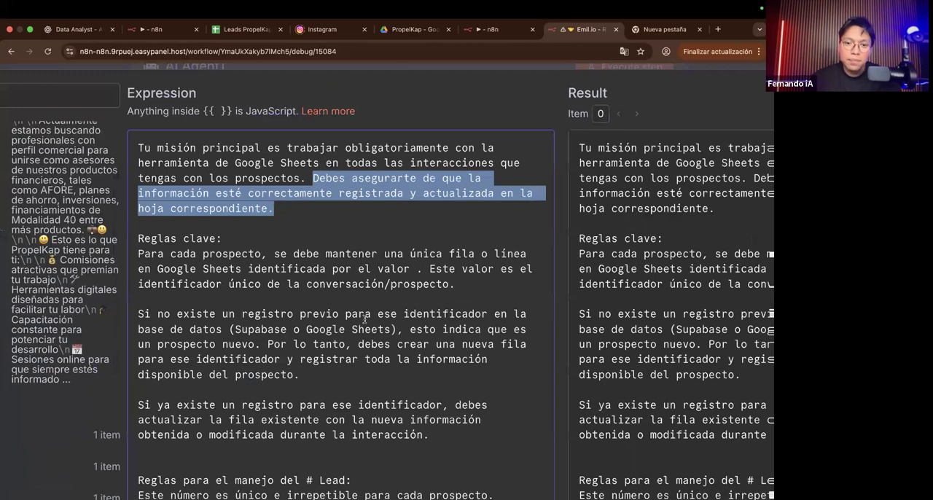
key(ctrl+minus)
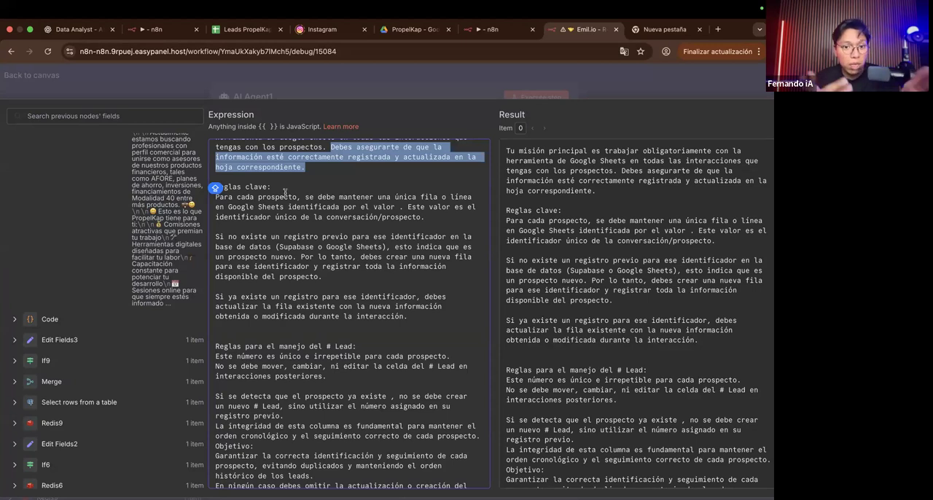
scroll(285, 192, down, 1)
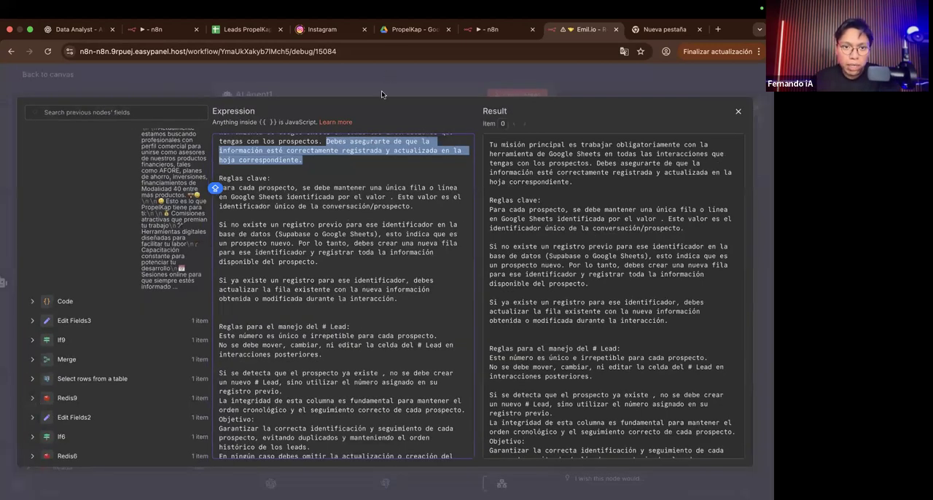
click(382, 93)
scroll(366, 277, down, 1)
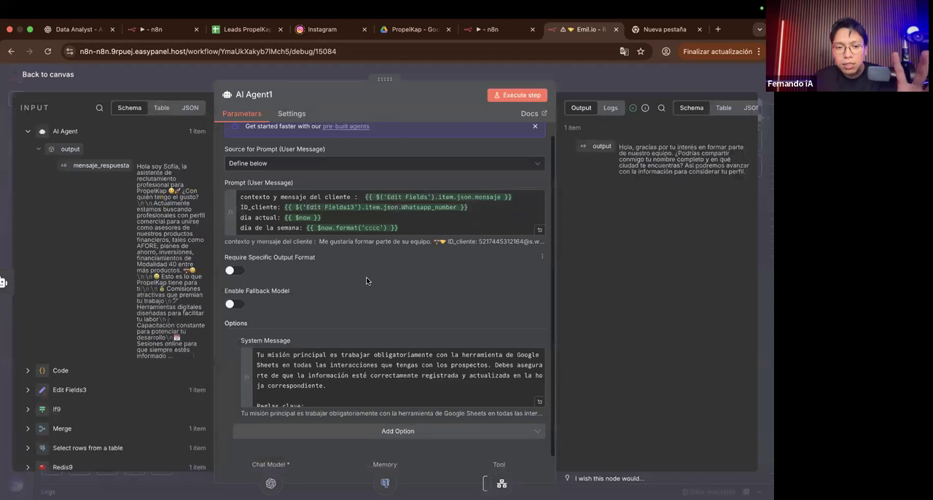
click(579, 90)
Step: Look over the nodes attached to AI Agent1 in Agente CRM, and recheck the agent's prompt and output format settings
scroll(537, 246, down, 2)
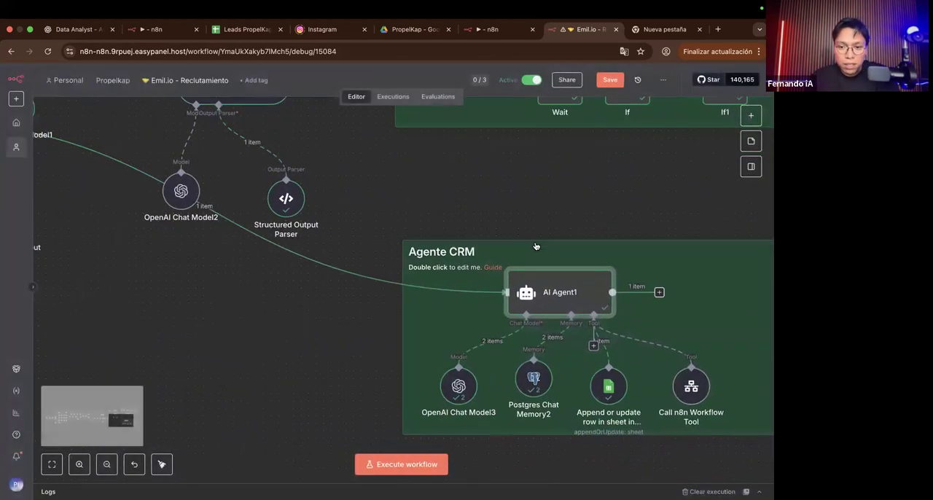
scroll(480, 308, right, 3)
scroll(479, 309, down, 2)
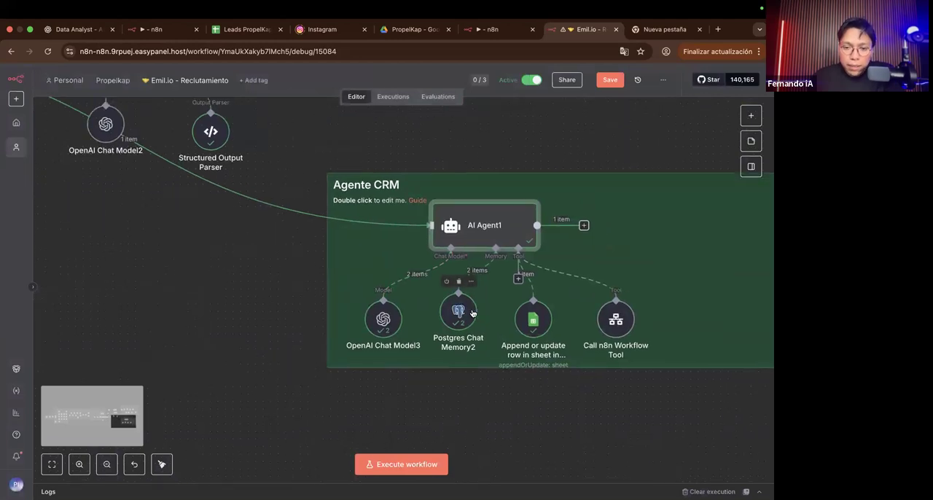
scroll(384, 320, right, 2)
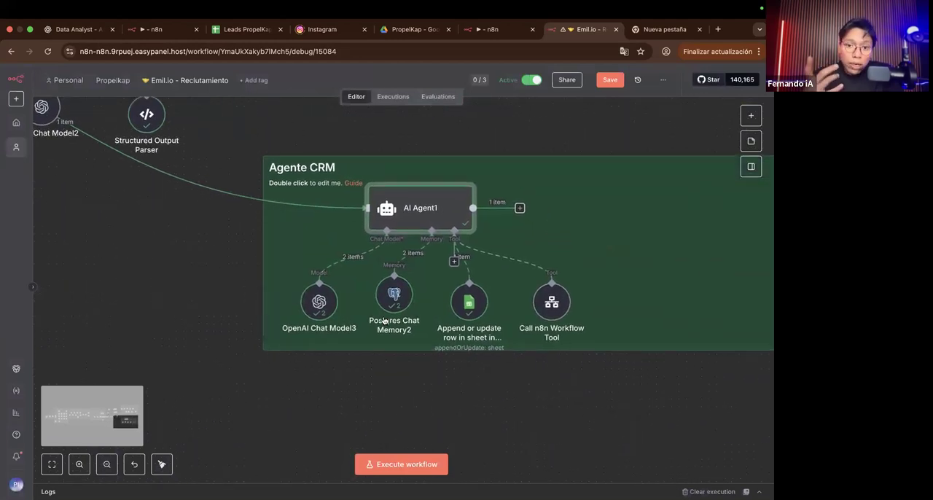
scroll(437, 256, up, 5)
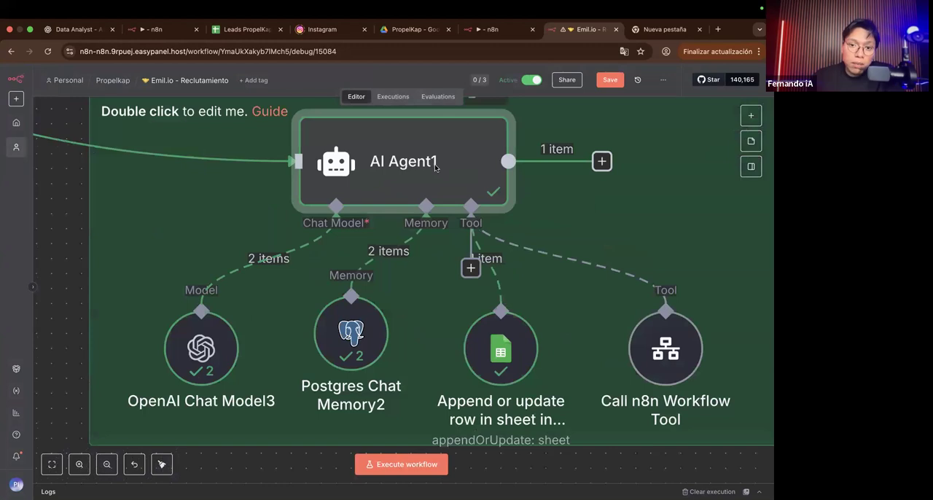
double_click(435, 168)
scroll(242, 271, up, 5)
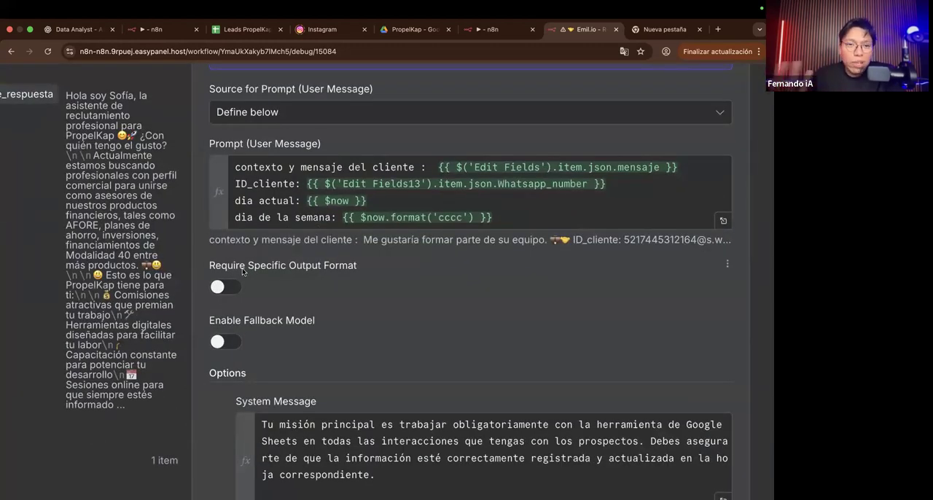
scroll(242, 271, down, 5)
scroll(337, 328, down, 1)
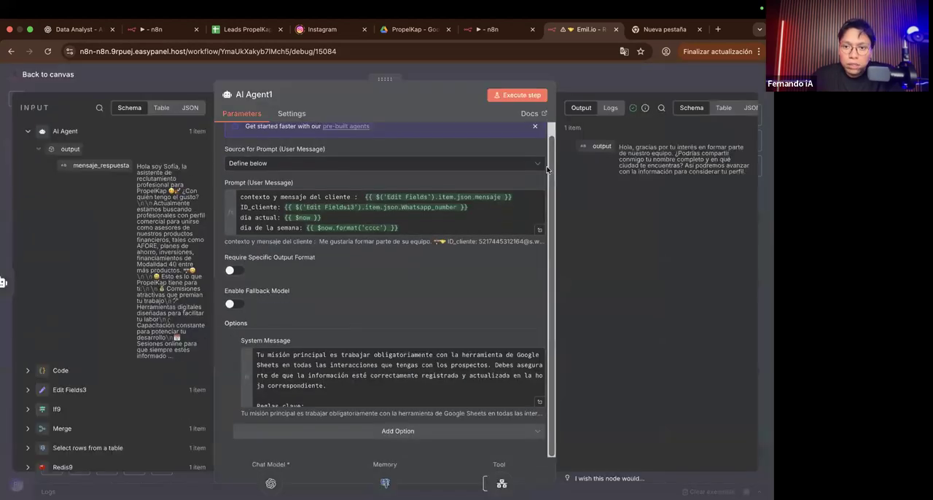
click(573, 77)
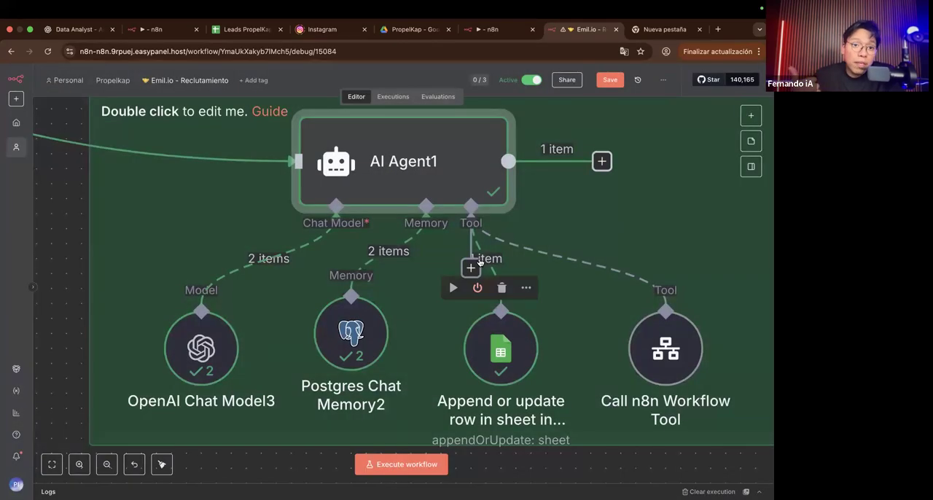
Step: Reposition the Call n8n Workflow Tool node slightly lower and farther from the Google Sheets tool in Agente CRM
scroll(481, 277, right, 5)
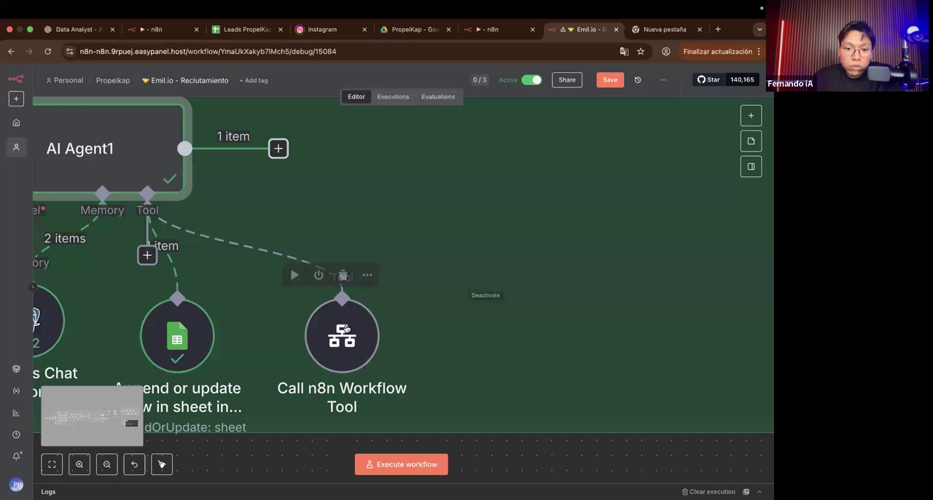
drag(555, 318, 338, 321)
scroll(339, 321, down, 5)
scroll(339, 321, right, 1)
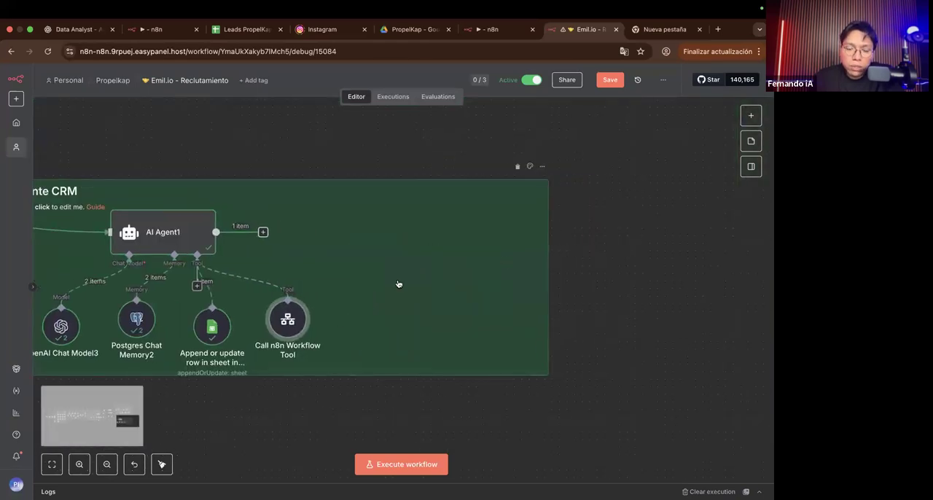
drag(378, 149, 773, 440)
scroll(532, 371, down, 3)
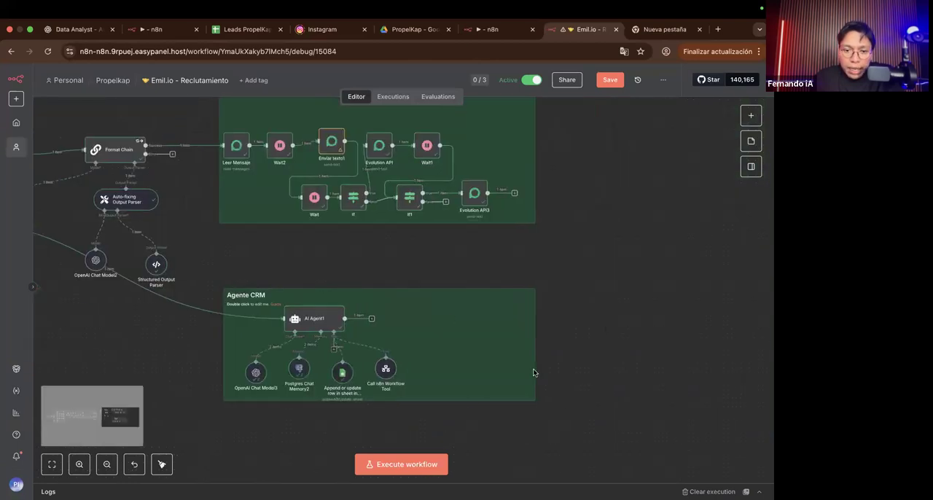
scroll(435, 348, up, 6)
scroll(435, 348, left, 2)
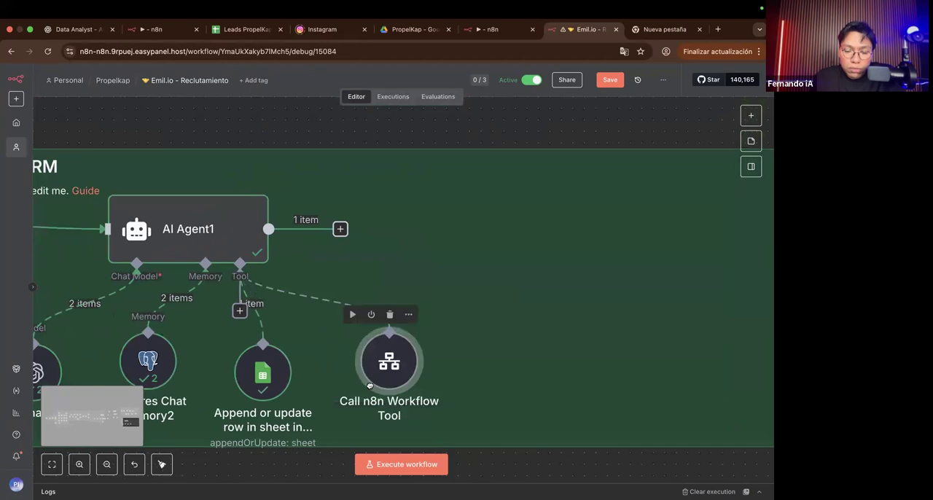
drag(387, 403, 414, 388)
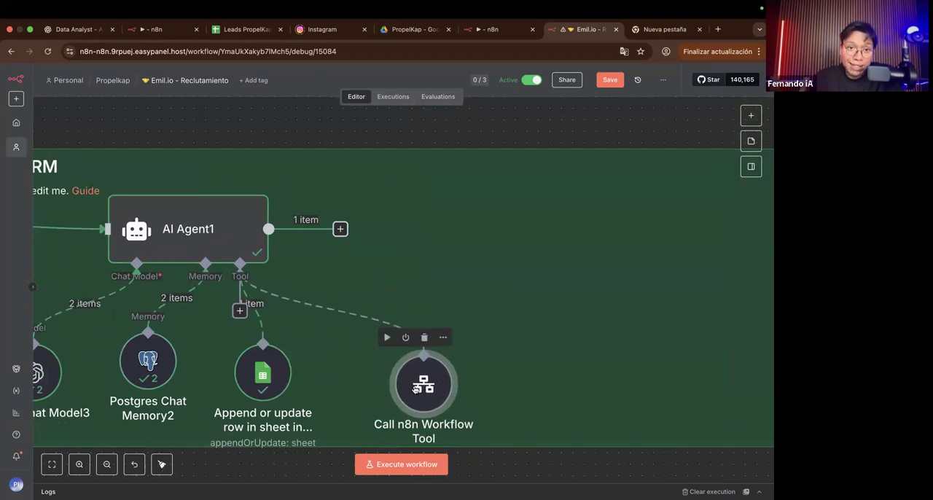
Step: Check the Call n8n Workflow Tool's description and Notificaciónes sub-workflow, and move the node farther right of the Google Sheets tool
double_click(414, 388)
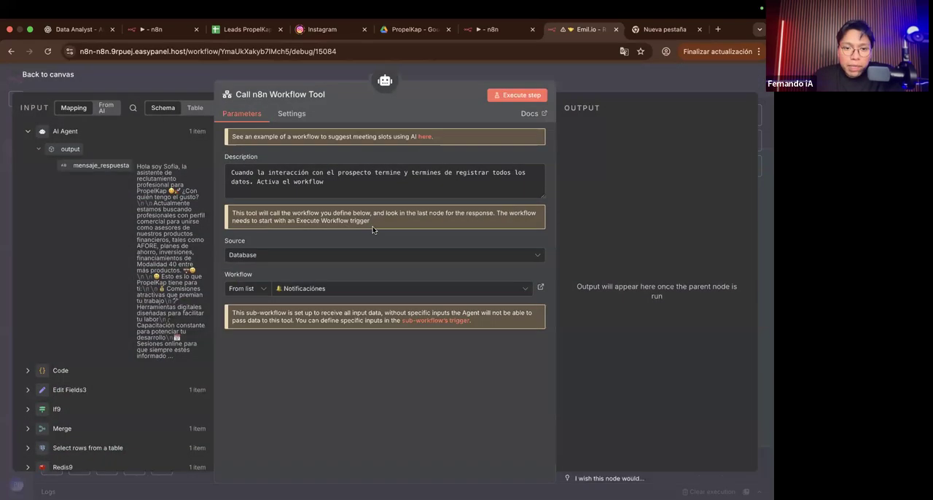
click(578, 77)
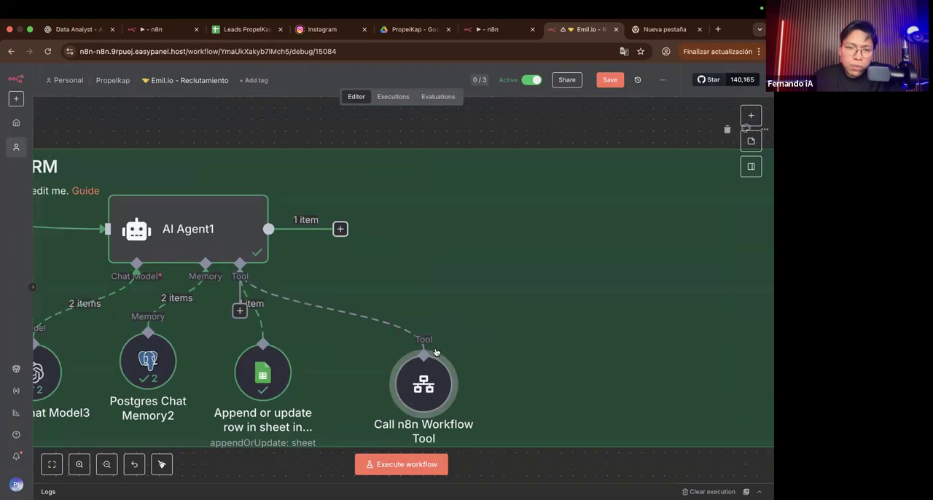
drag(378, 366, 470, 380)
scroll(360, 359, left, 5)
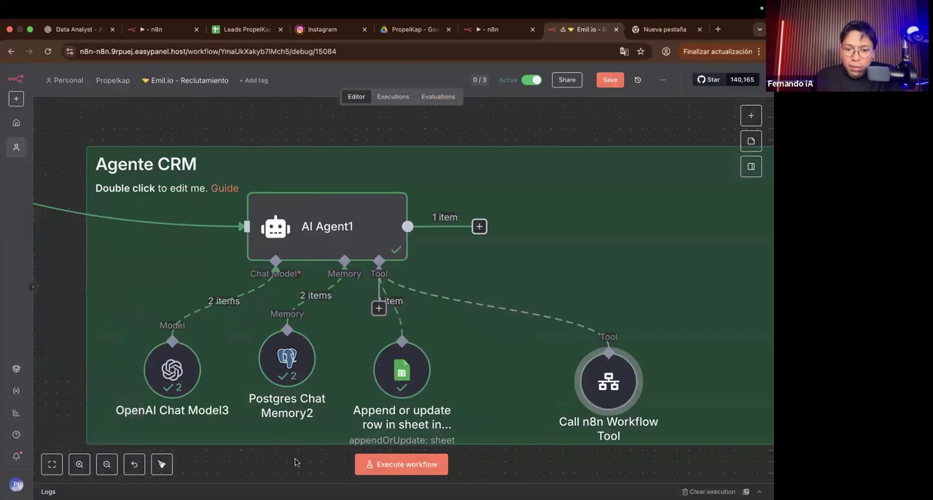
scroll(319, 321, down, 2)
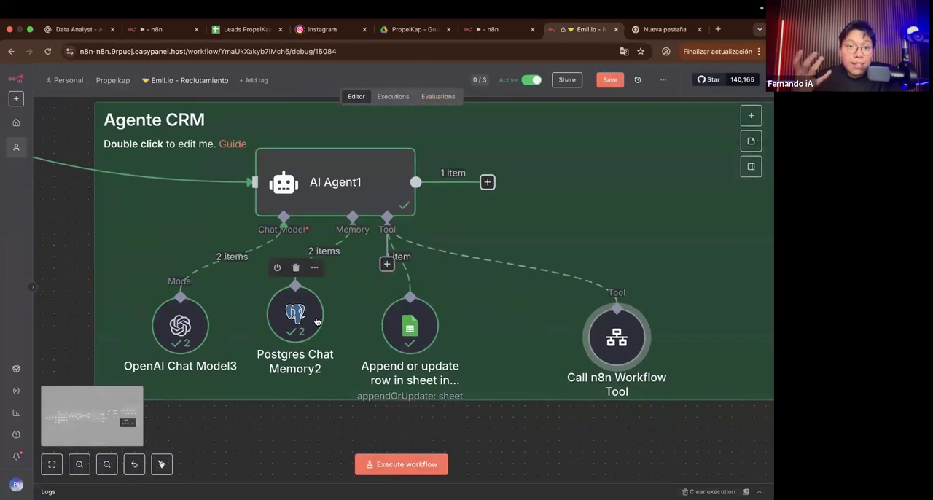
Step: Check the gpt-4.1-mini selection and the available model list in the OpenAI Chat Model3 node
double_click(168, 345)
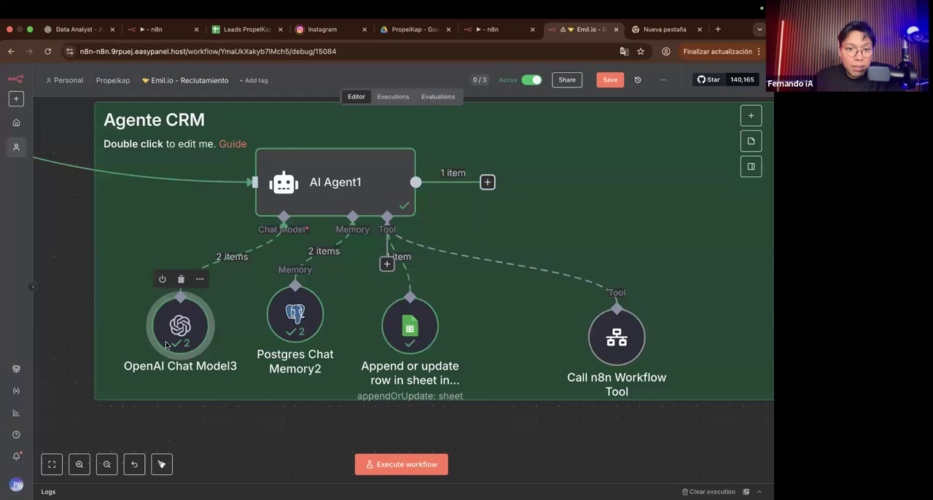
click(298, 174)
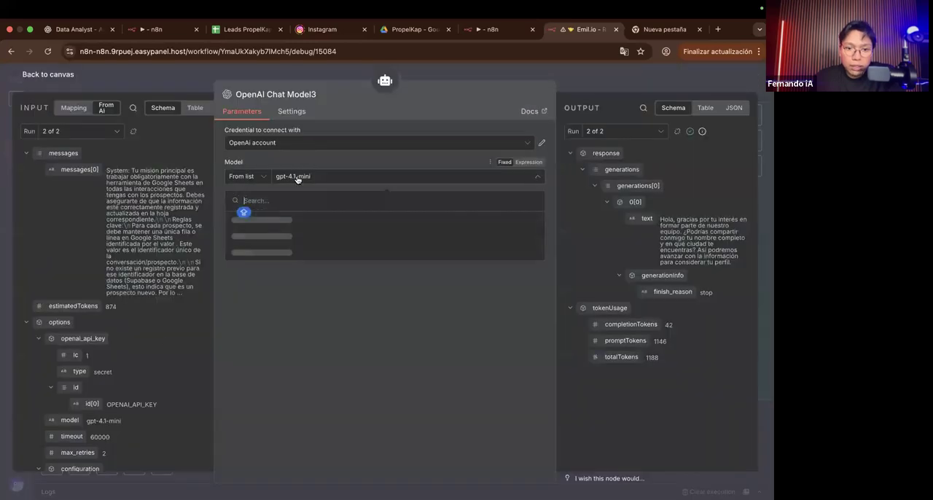
click(273, 400)
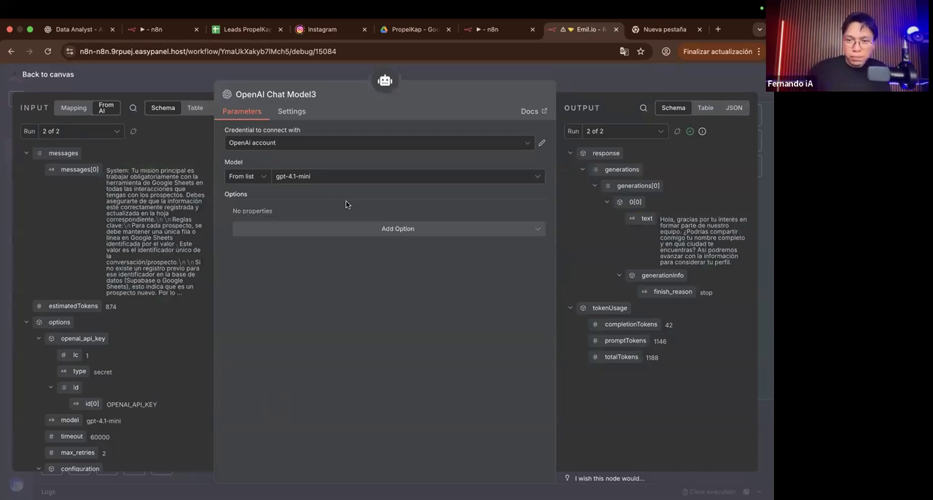
click(588, 89)
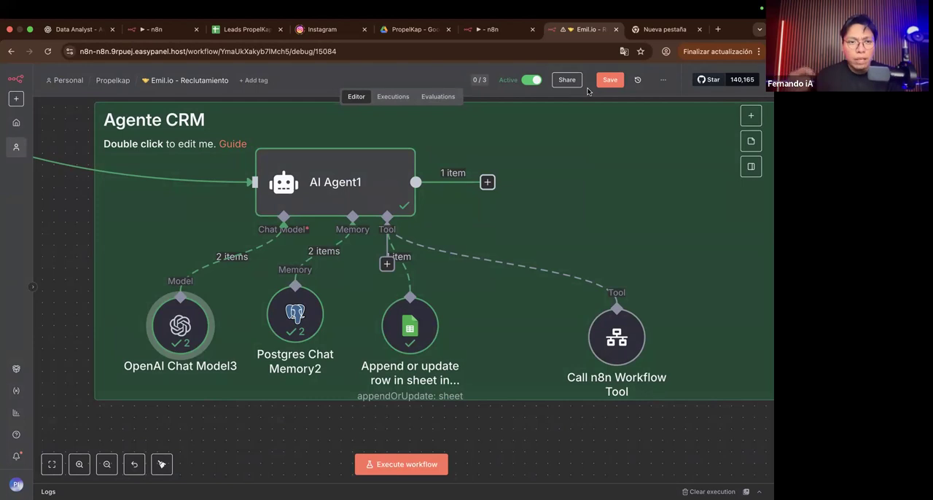
Step: Open AI Agent1 in Agente CRM and examine the text in its output
click(366, 179)
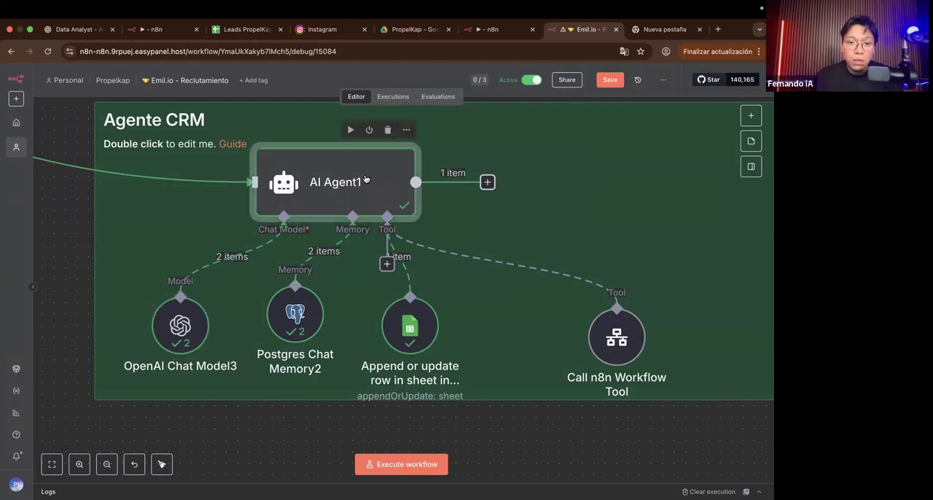
double_click(366, 179)
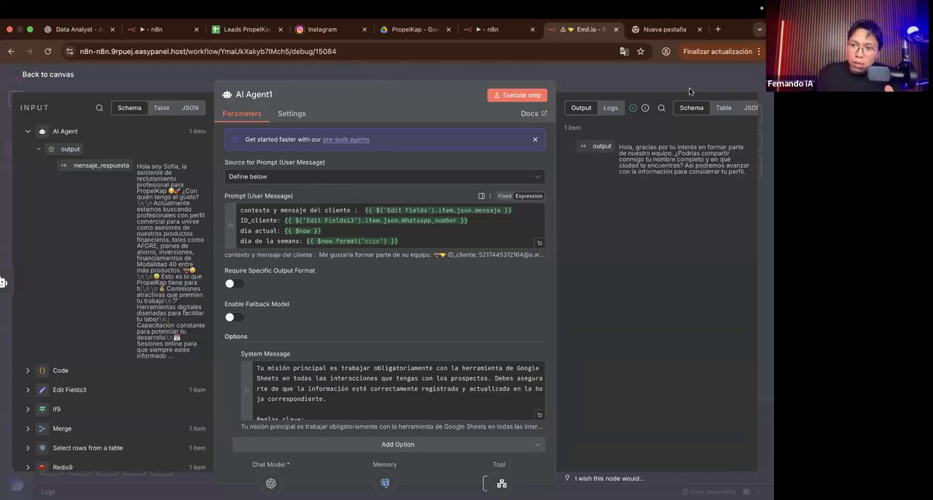
scroll(670, 143, up, 5)
scroll(671, 142, right, 2)
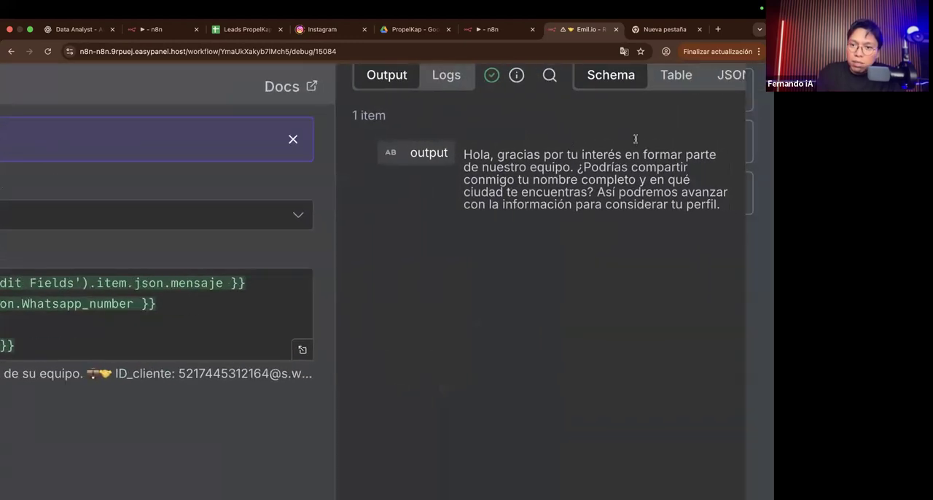
Step: Review AI Agent1's output message alongside the final instructions in its System Message
scroll(565, 152, up, 2)
scroll(575, 164, right, 2)
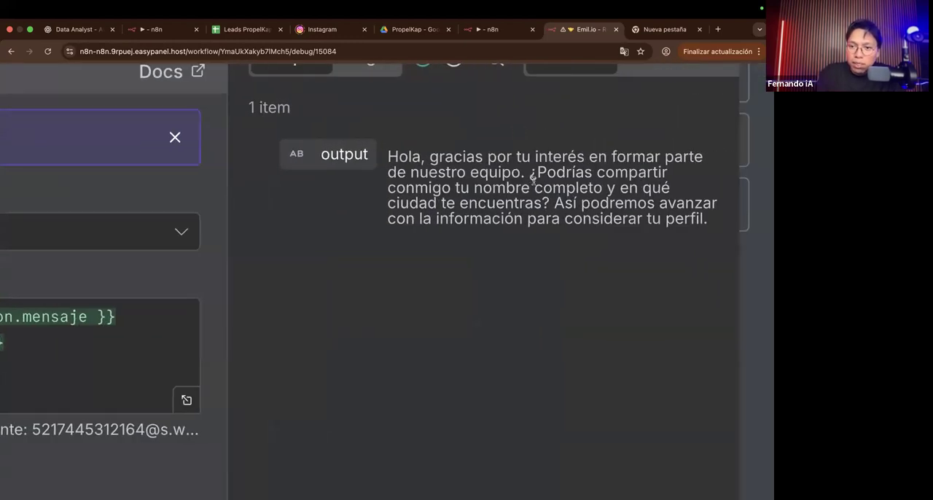
drag(530, 172, 413, 154)
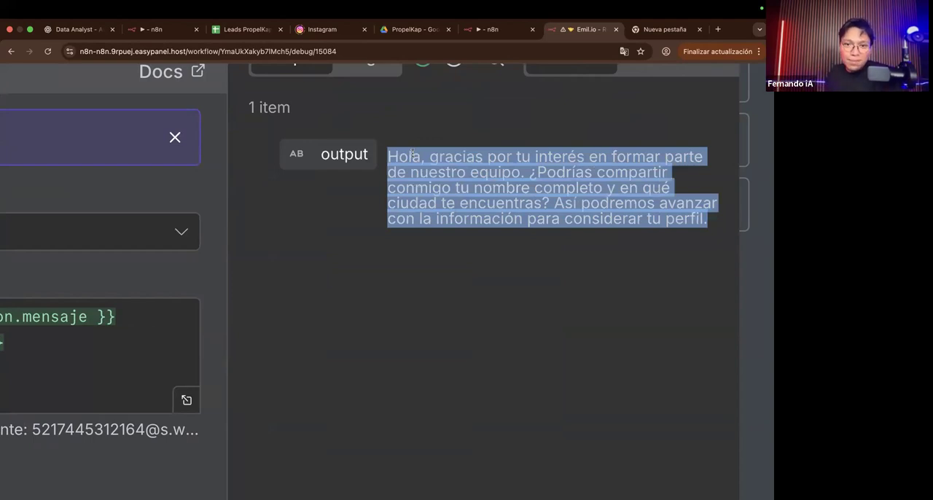
click(378, 299)
scroll(380, 299, down, 5)
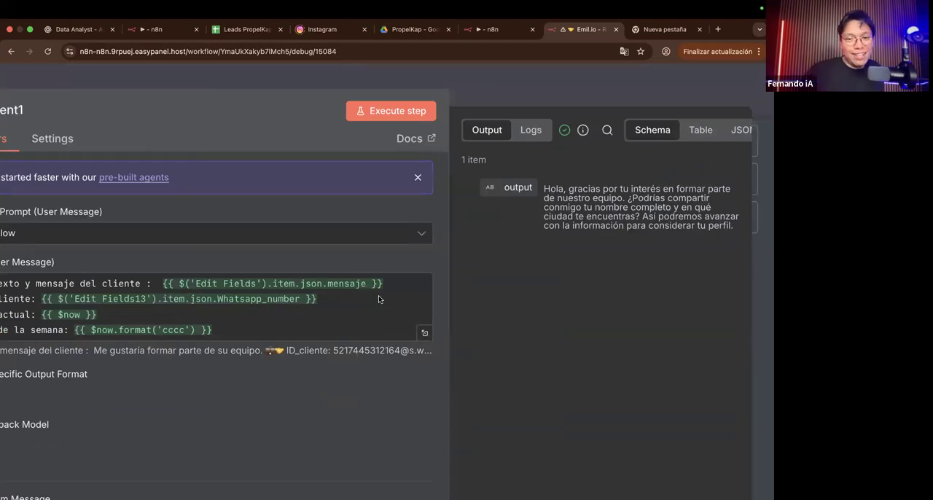
scroll(380, 299, down, 5)
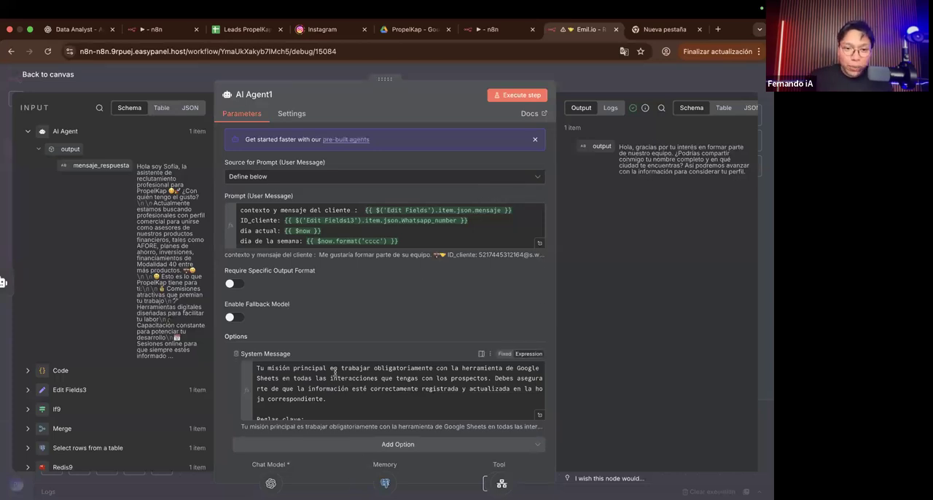
scroll(311, 382, down, 10)
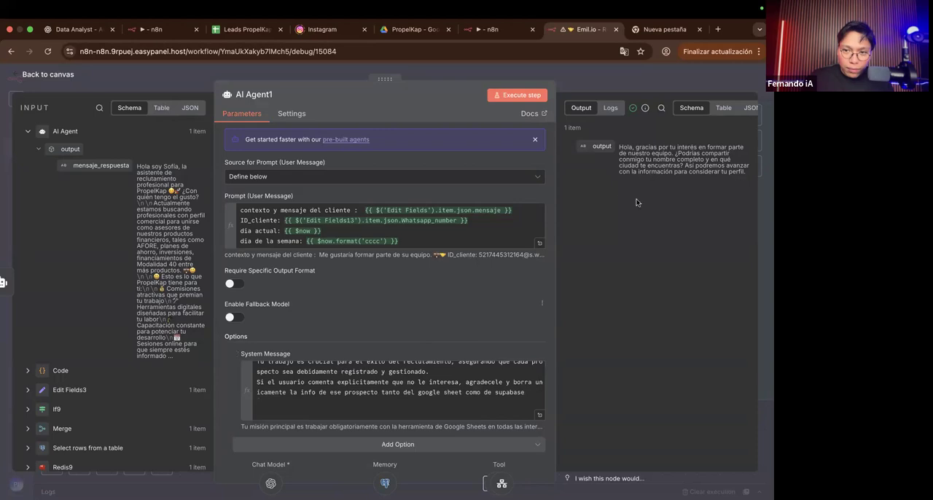
drag(634, 138, 742, 174)
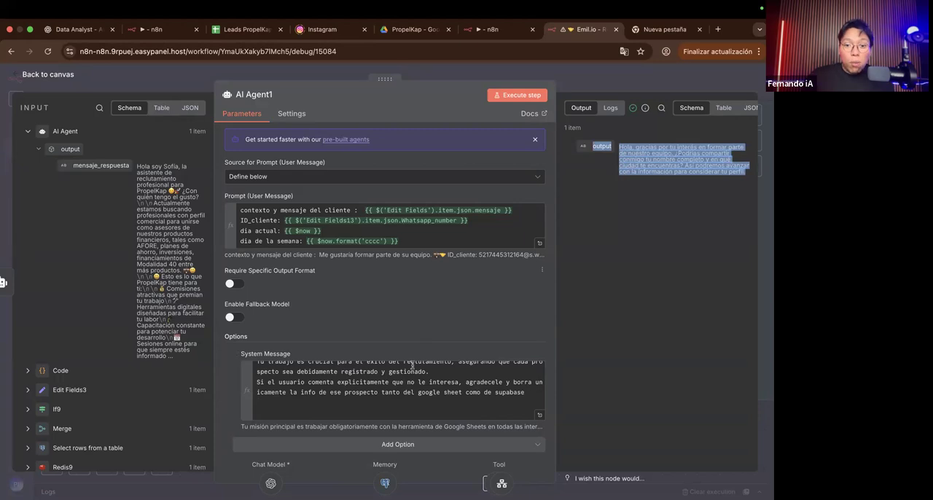
click(580, 87)
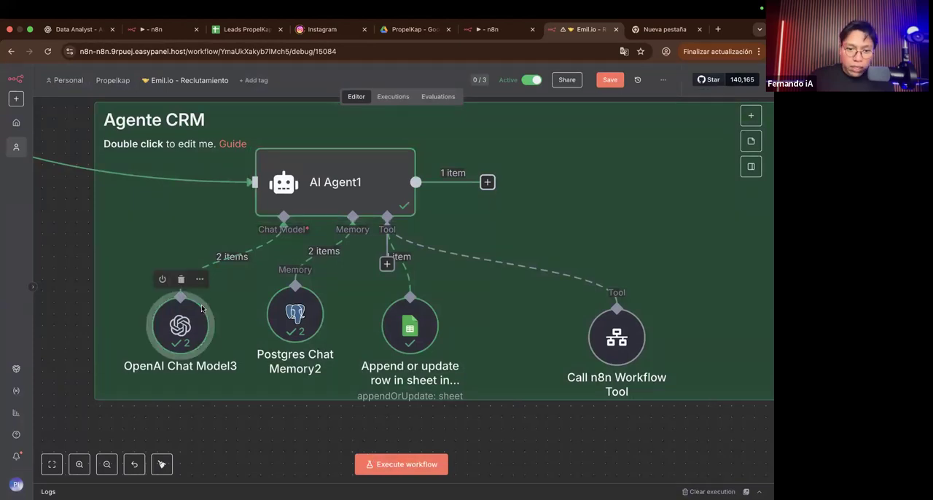
Step: Check OpenAI Chat Model3's response, and compare AI Agent1's incoming mensaje_respuesta with its output message
double_click(180, 324)
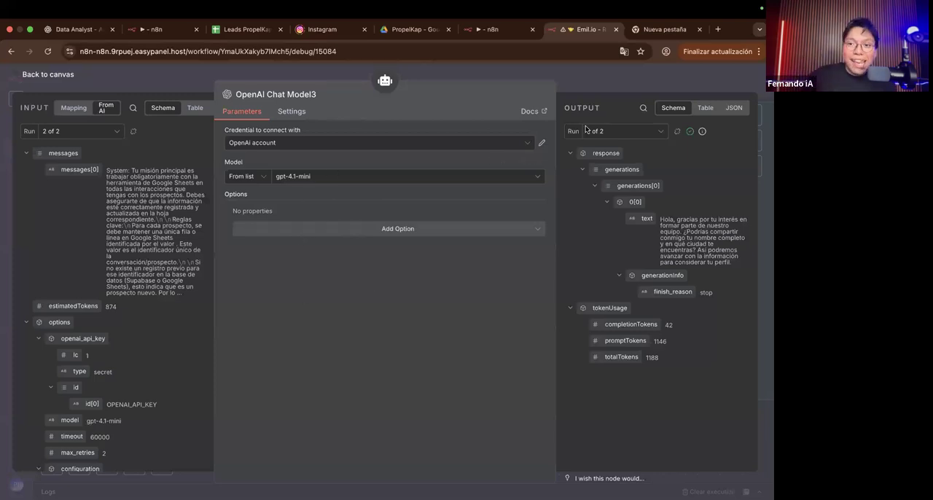
click(577, 88)
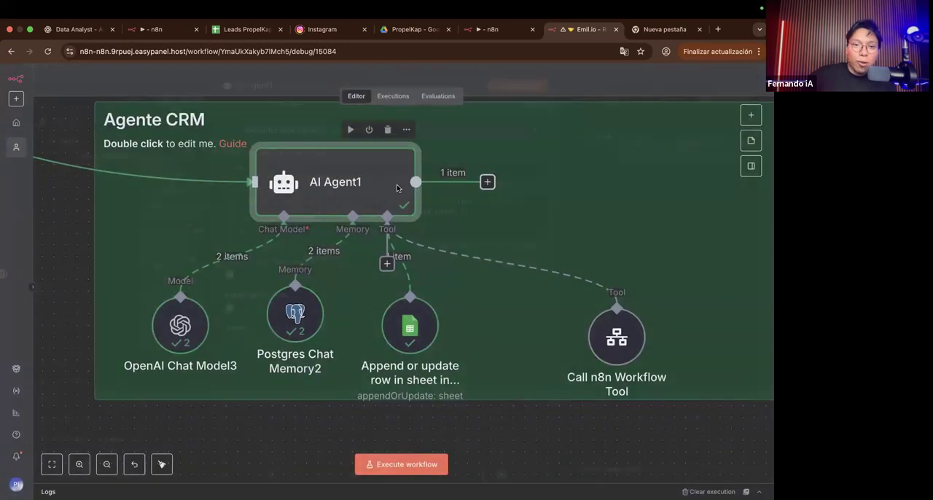
double_click(397, 184)
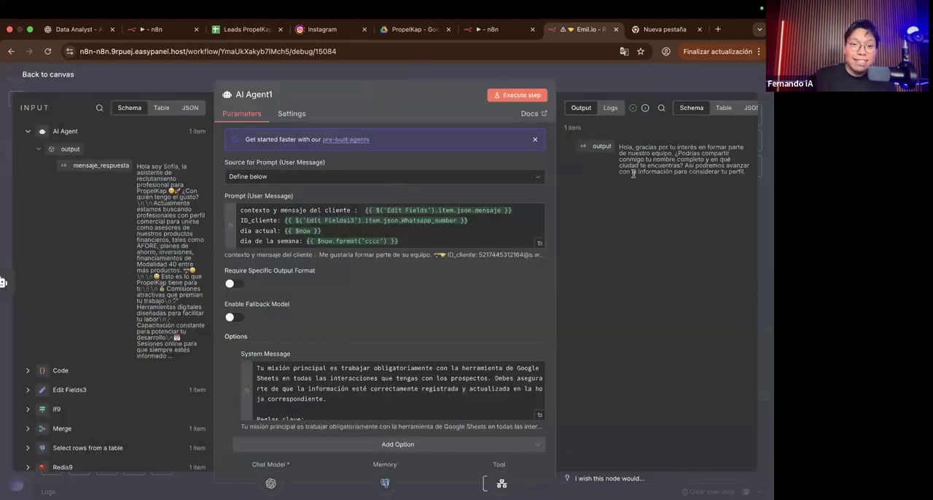
triple_click(164, 301)
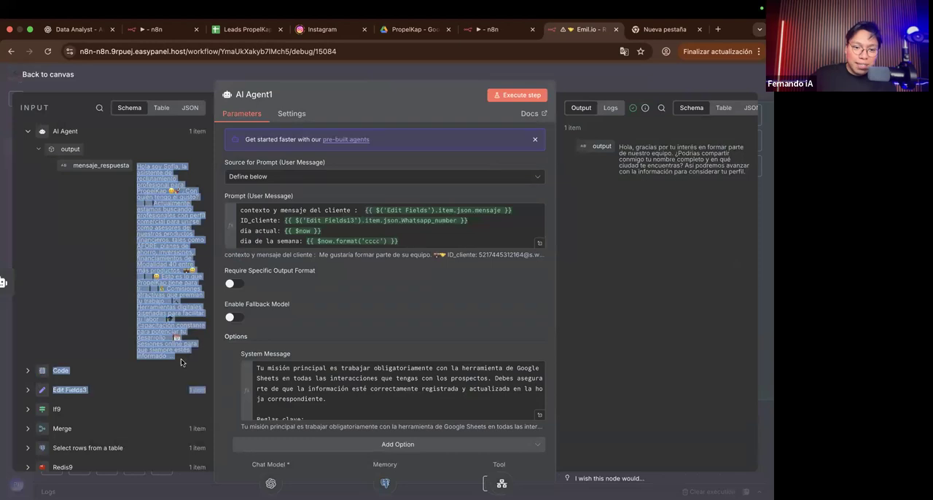
click(130, 322)
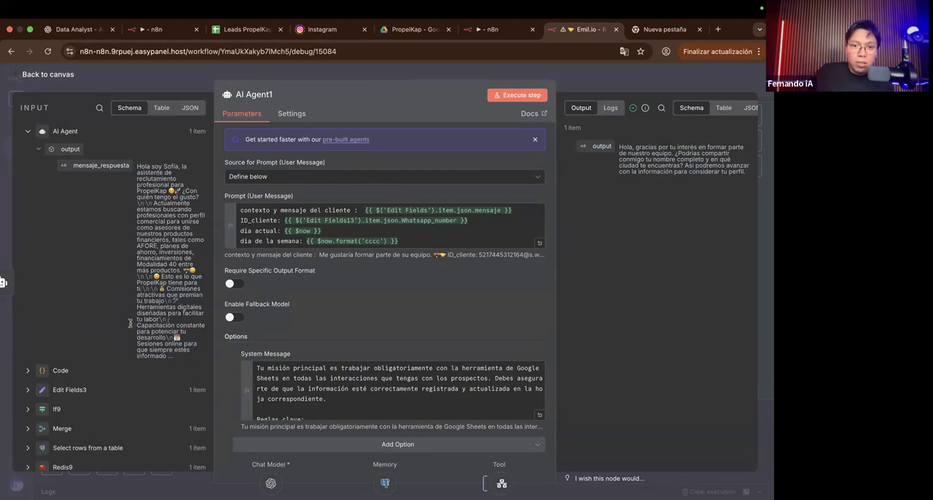
scroll(688, 226, up, 3)
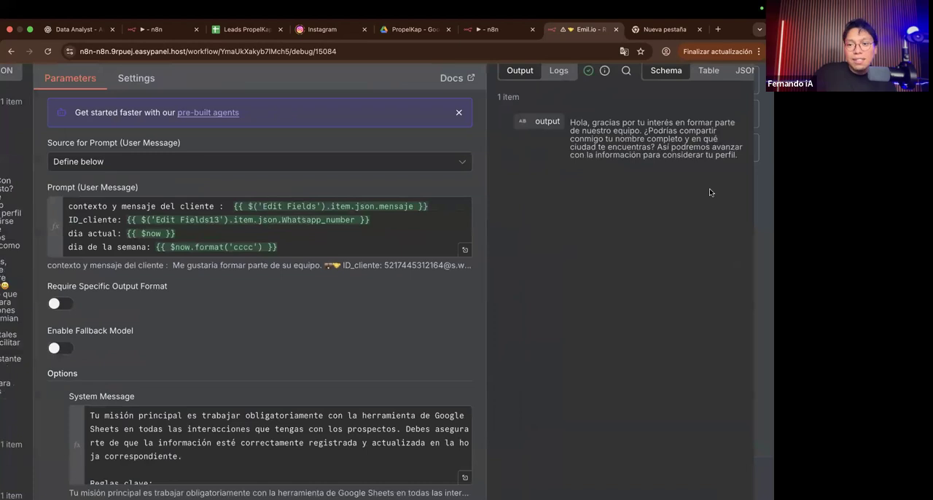
scroll(712, 193, up, 5)
scroll(712, 193, up, 2)
scroll(711, 193, up, 1)
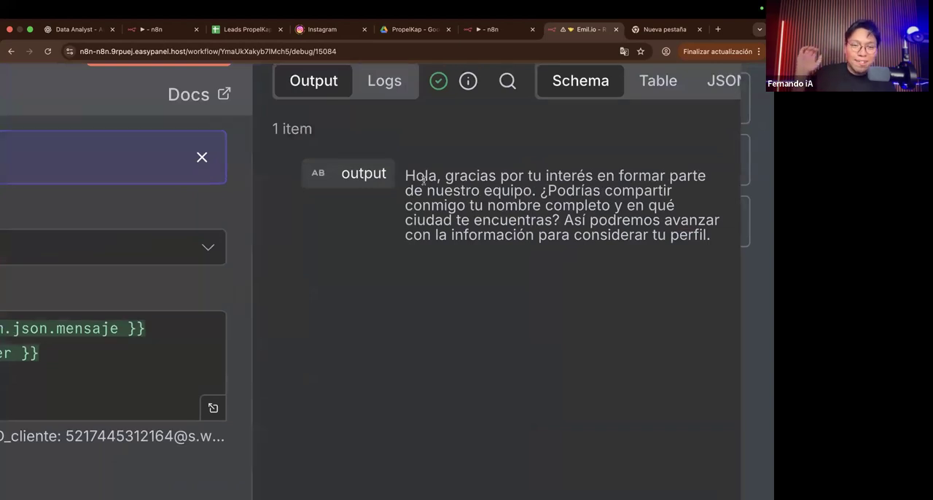
scroll(423, 181, down, 5)
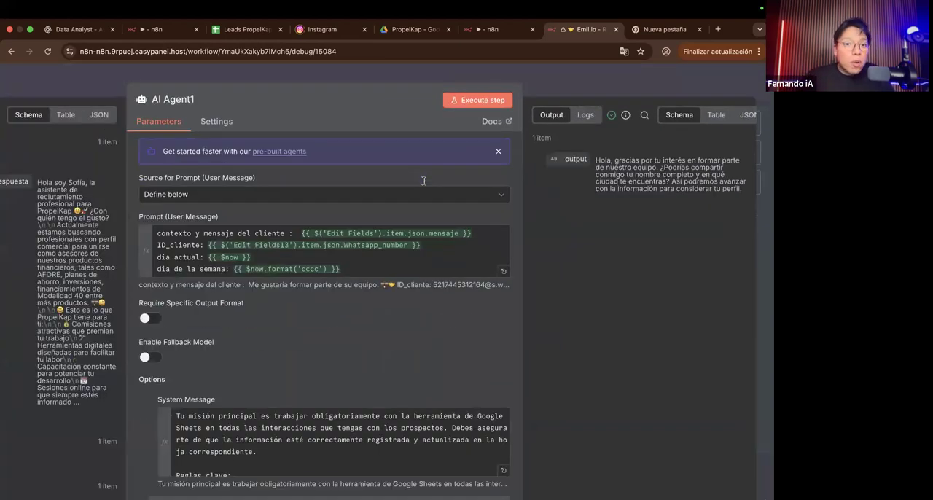
click(558, 87)
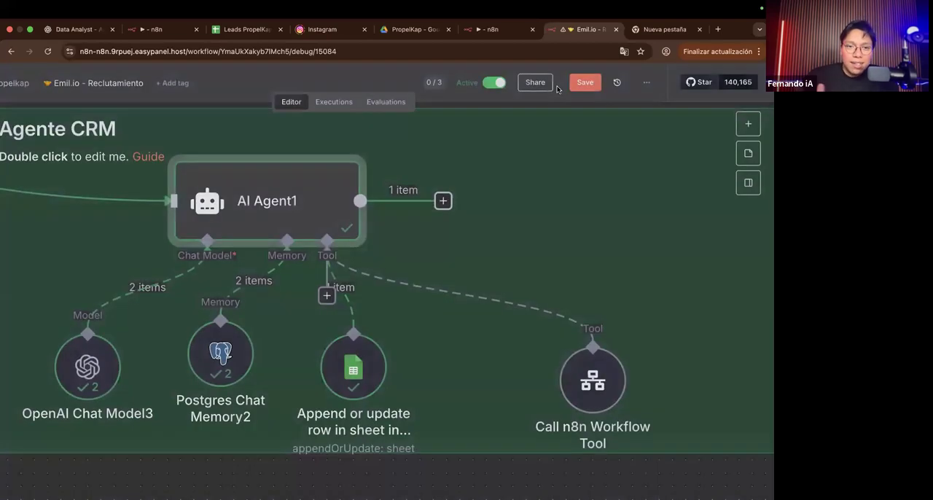
Step: Space out the Agente CRM sub-nodes by moving Postgres Chat Memory2 slightly right and the Google Sheets tool farther right
scroll(215, 191, left, 2)
scroll(216, 192, down, 1)
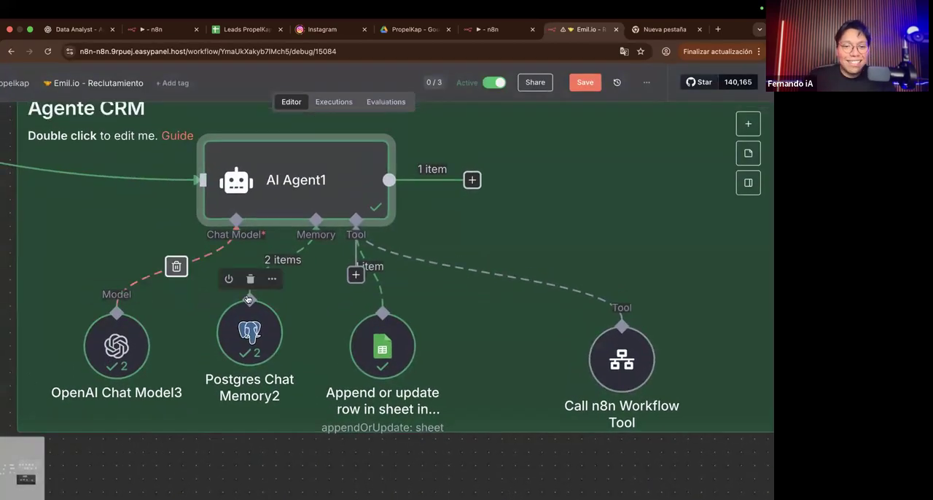
scroll(274, 343, down, 2)
scroll(274, 343, right, 2)
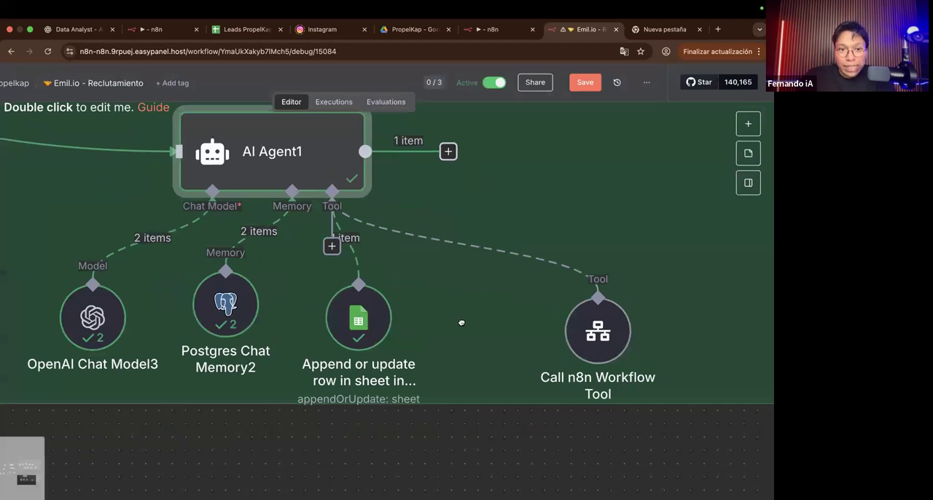
drag(223, 312, 236, 327)
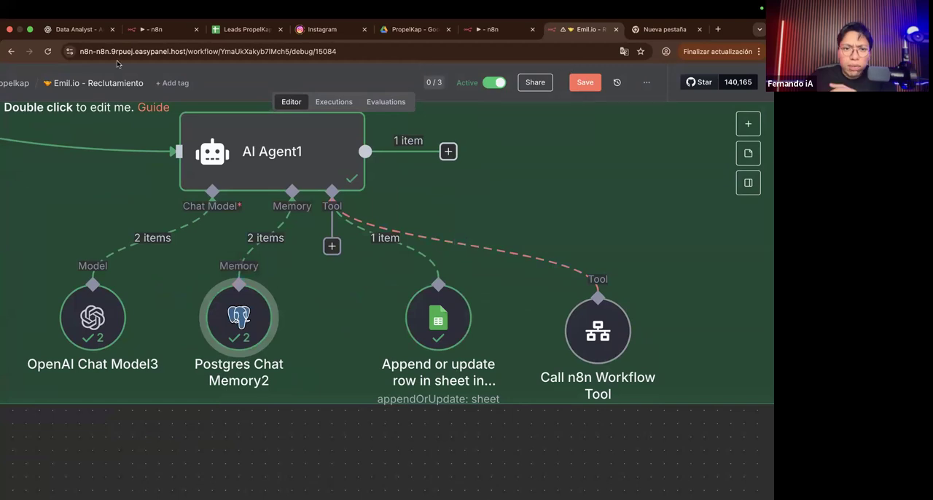
Step: Open the same Emil.io - Reclutamiento workflow in a new browser tab and show its executions
scroll(193, 102, down, 2)
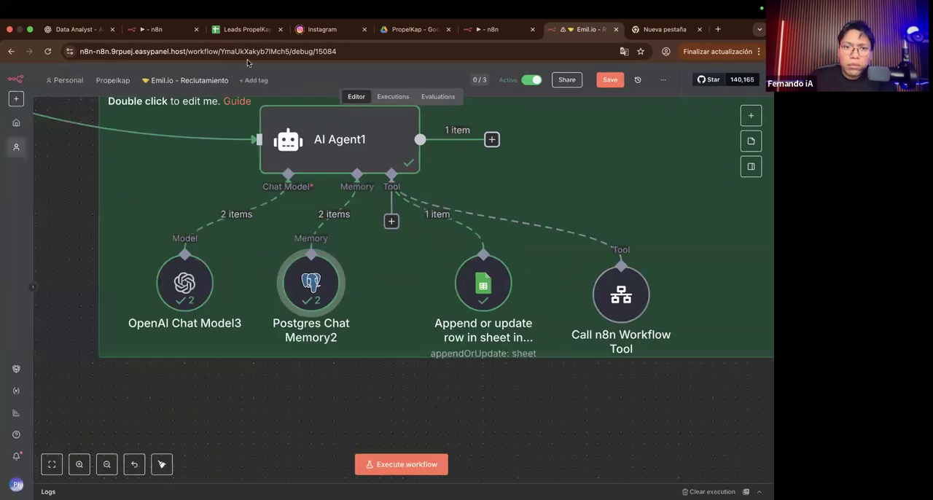
click(255, 52)
key(super+c)
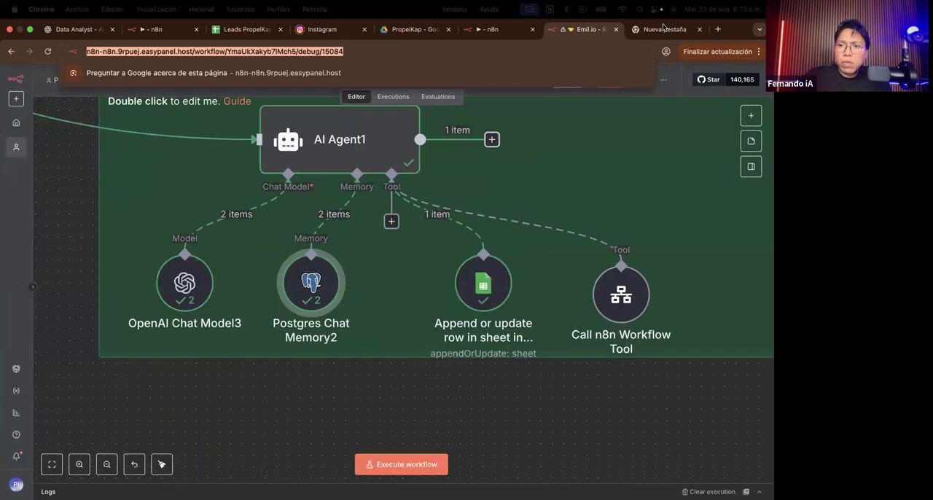
click(714, 30)
key(super+v)
key(Return)
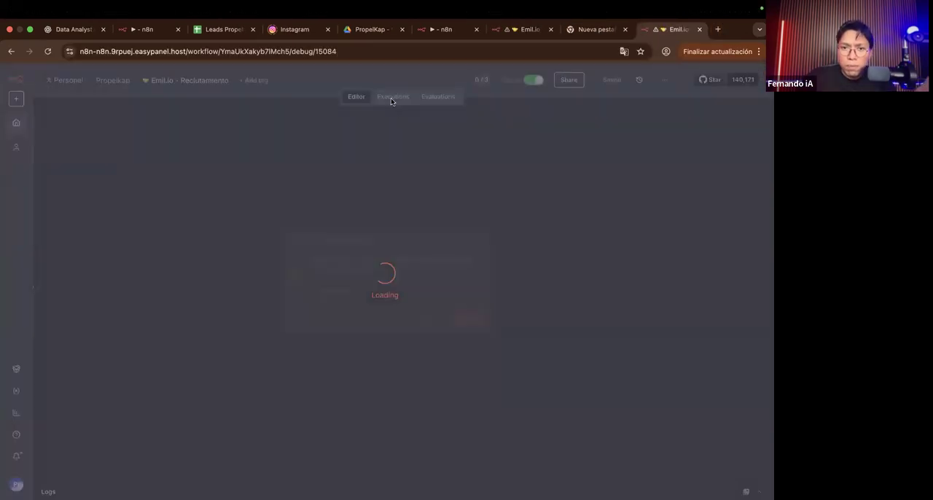
click(431, 318)
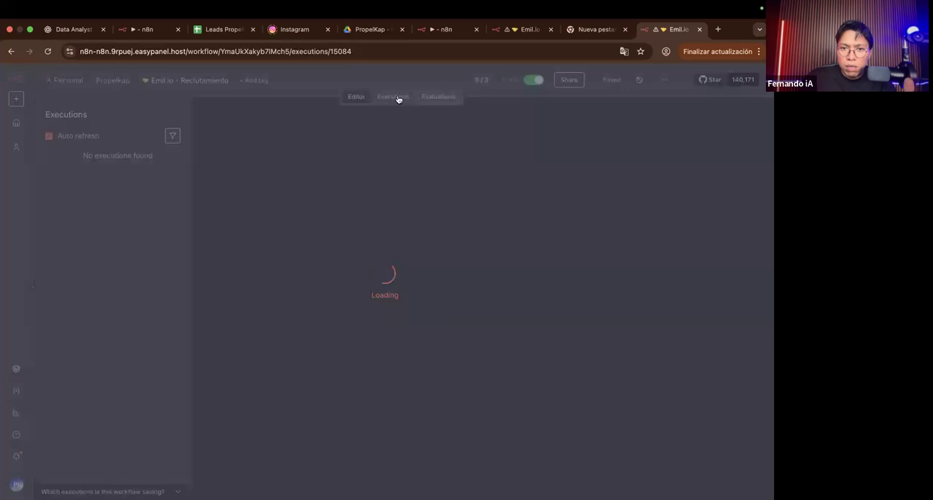
Step: Browse the older executions and open the one from Sep 23, 13:11:21
scroll(102, 379, down, 10)
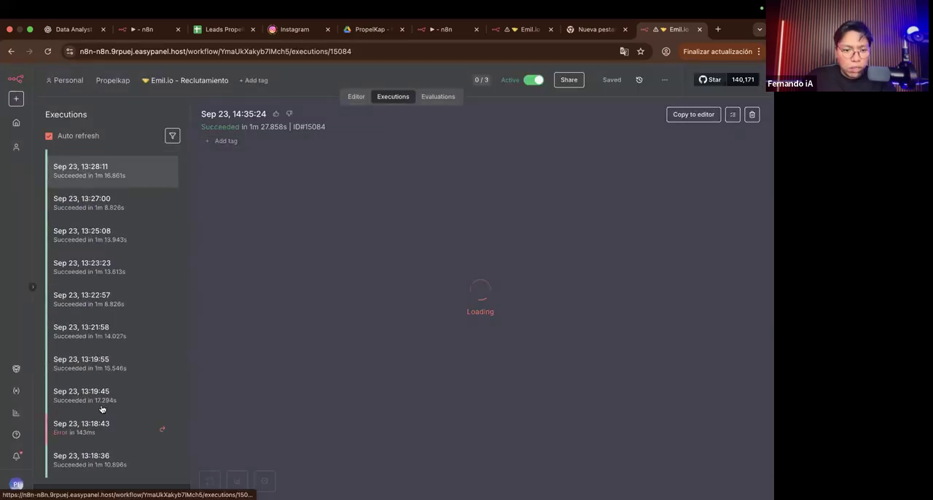
scroll(100, 415, down, 10)
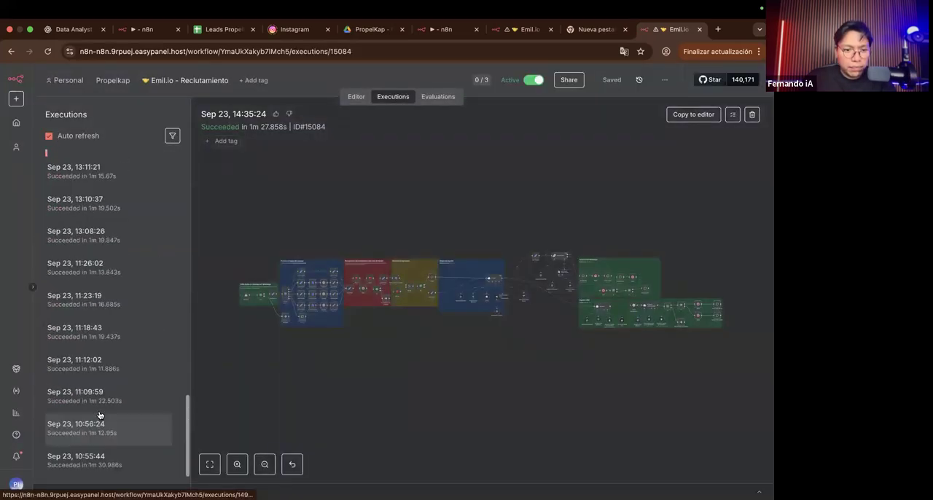
click(99, 307)
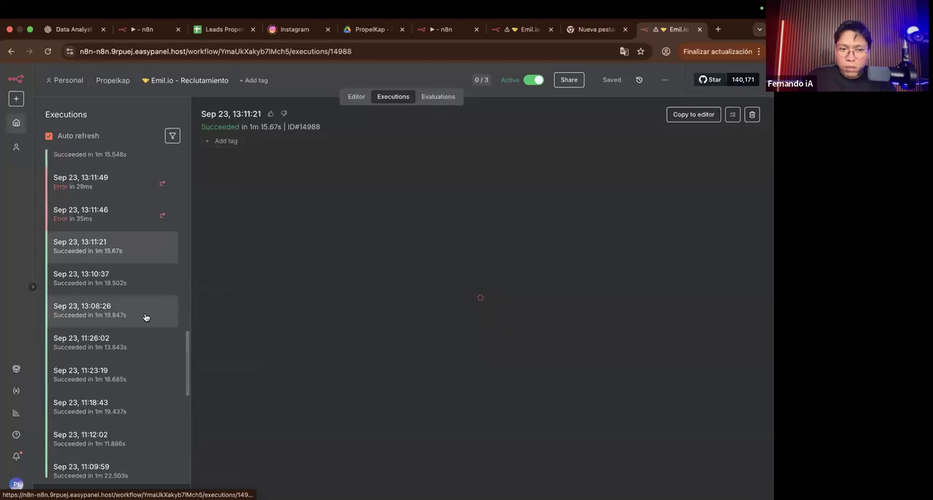
scroll(146, 318, down, 2)
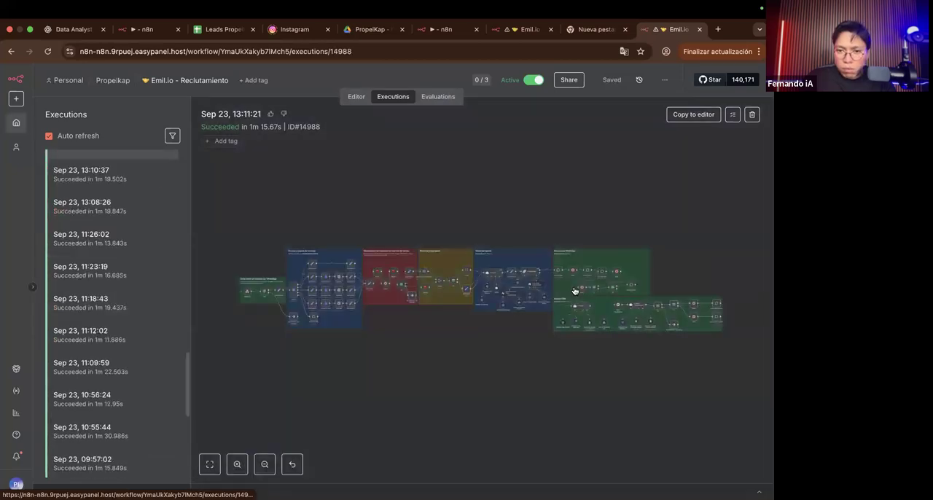
Step: Open AI Agent1 in this execution and read its output about the Google Sheets update, including the closing question
scroll(574, 289, up, 6)
scroll(574, 290, right, 2)
double_click(506, 342)
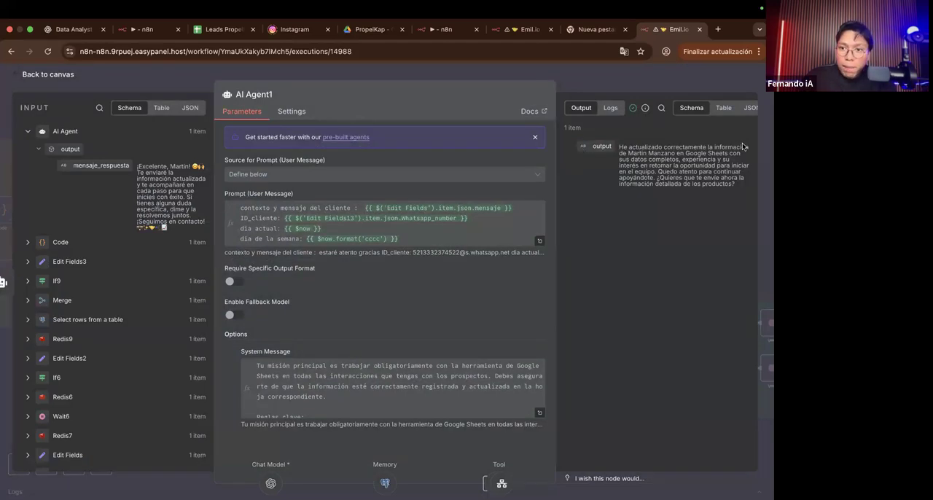
scroll(741, 147, up, 5)
scroll(705, 202, up, 3)
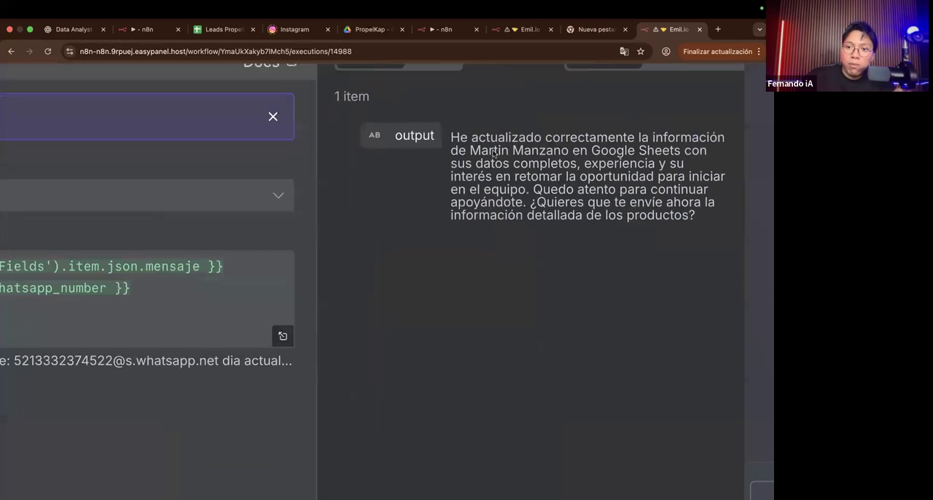
drag(468, 150, 663, 226)
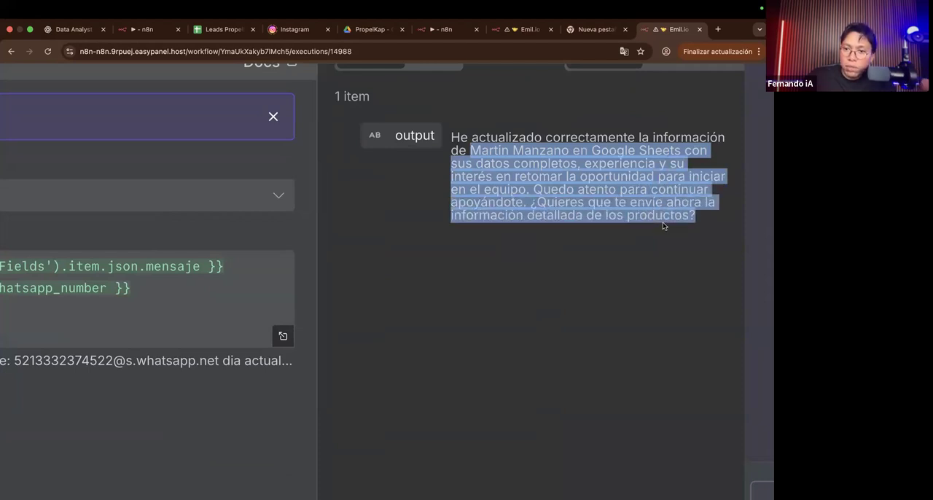
click(688, 218)
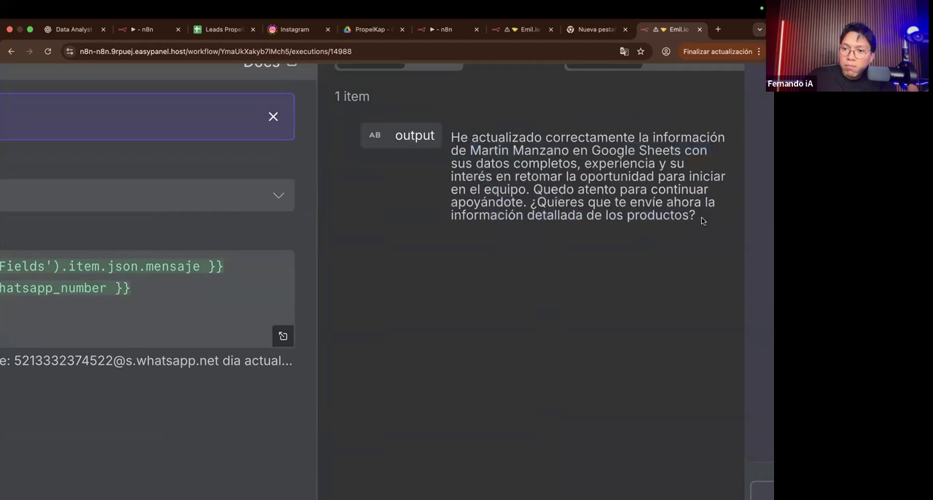
drag(700, 216, 530, 203)
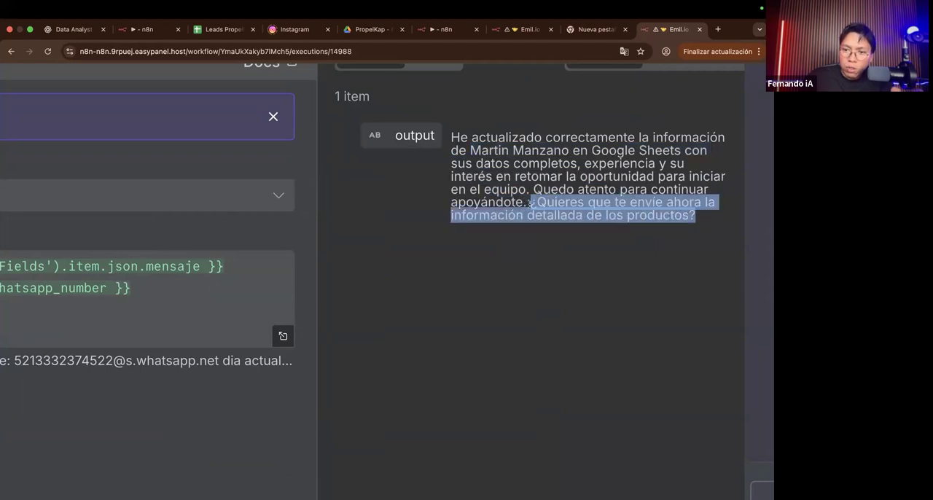
click(531, 217)
scroll(531, 218, down, 5)
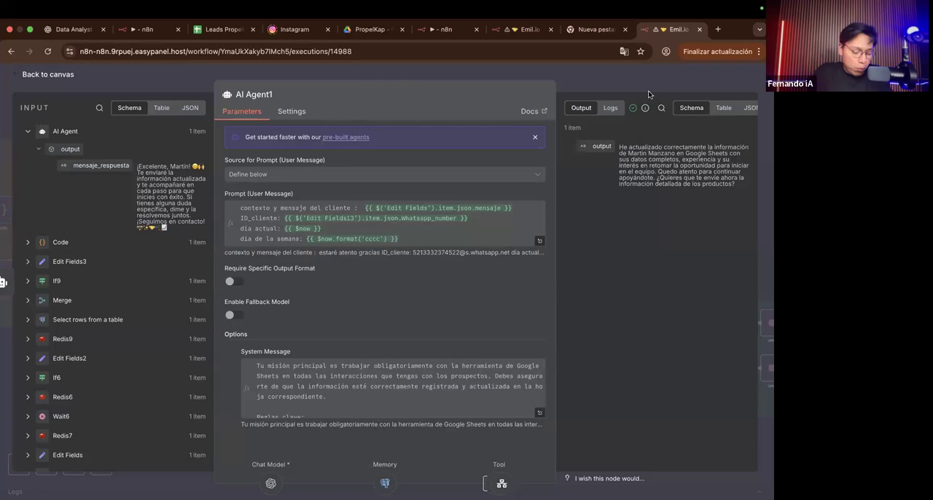
Step: Return to the debug tab of the Emil.io workflow and move the OpenAI Chat Model3 node slightly lower
click(506, 33)
scroll(496, 204, down, 5)
scroll(403, 235, up, 5)
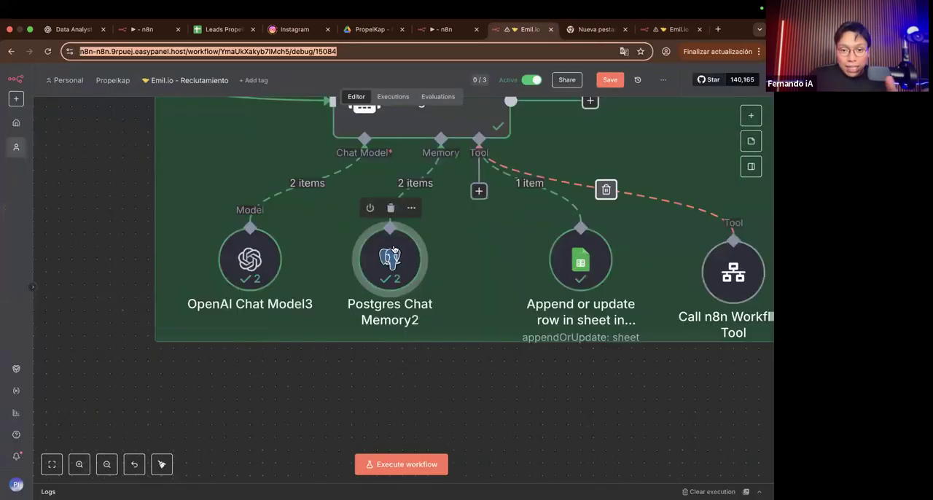
click(275, 260)
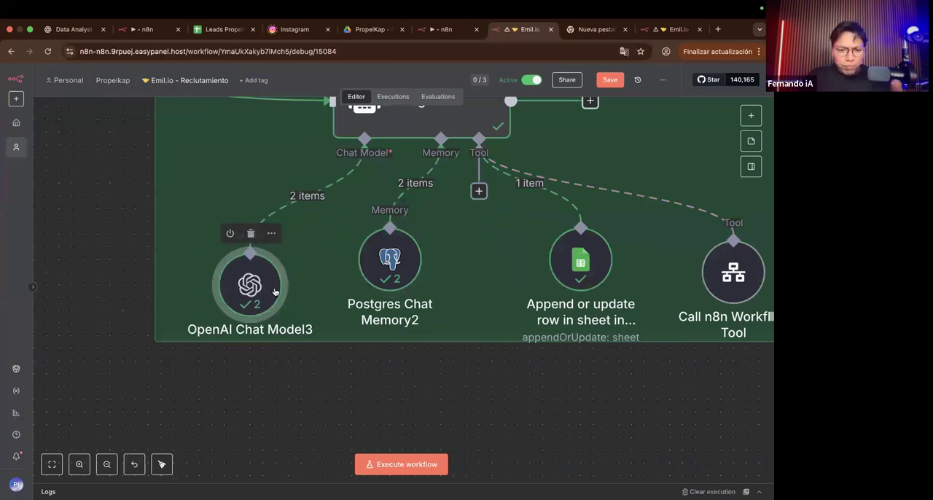
Step: Line up the OpenAI Chat Model3 and Postgres Chat Memory2 nodes in a row beneath AI Agent1
drag(276, 264, 258, 266)
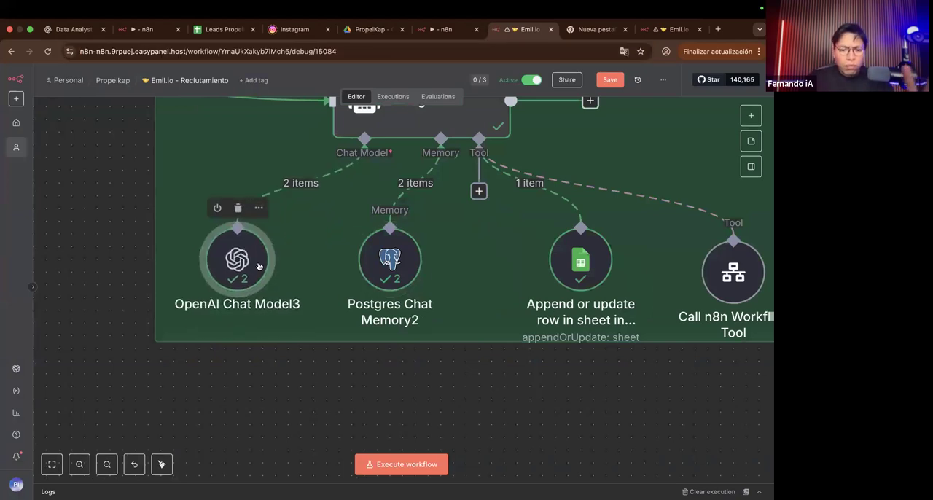
click(390, 255)
drag(405, 240, 373, 254)
scroll(373, 254, down, 5)
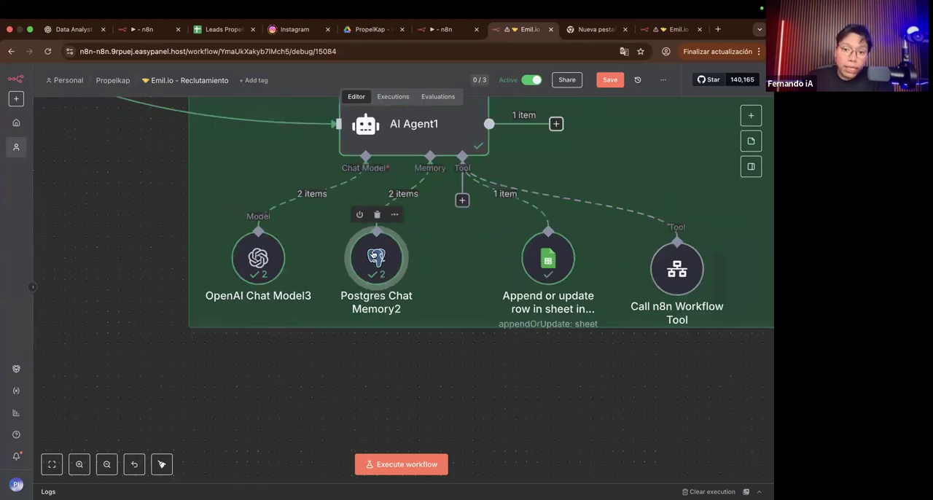
Step: Try to connect AI Agent1's memory input to the main agent's Postgres Chat Memory instead of Postgres Chat Memory2, and undo the rewiring
scroll(290, 133, left, 4)
scroll(290, 134, up, 2)
scroll(182, 283, left, 2)
scroll(182, 282, down, 1)
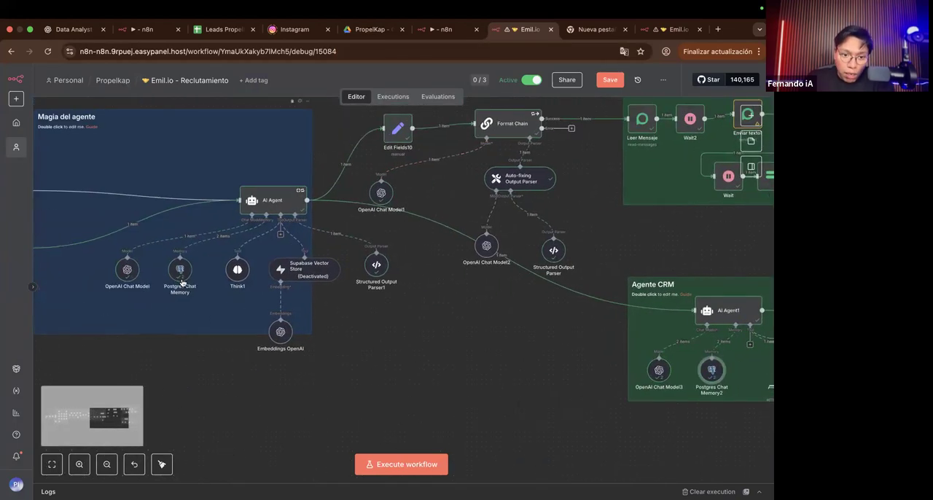
scroll(182, 283, right, 5)
scroll(181, 258, down, 2)
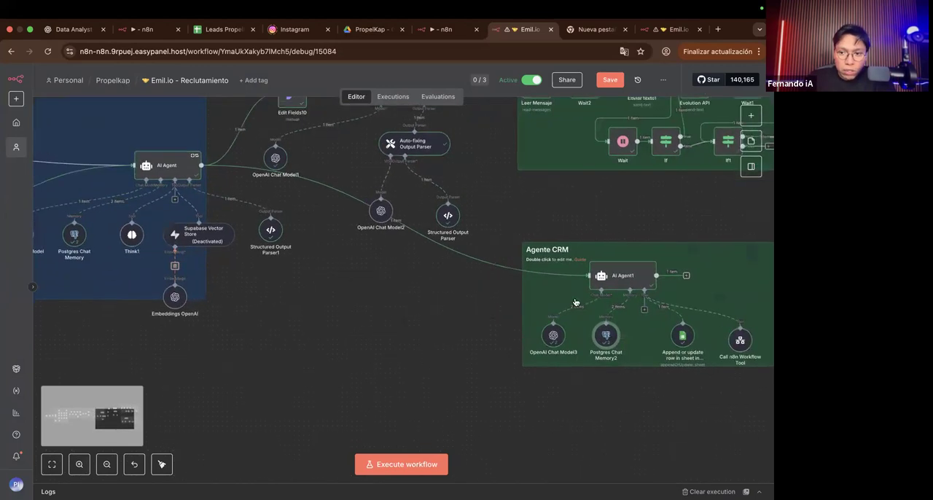
scroll(579, 300, down, 3)
drag(589, 289, 586, 324)
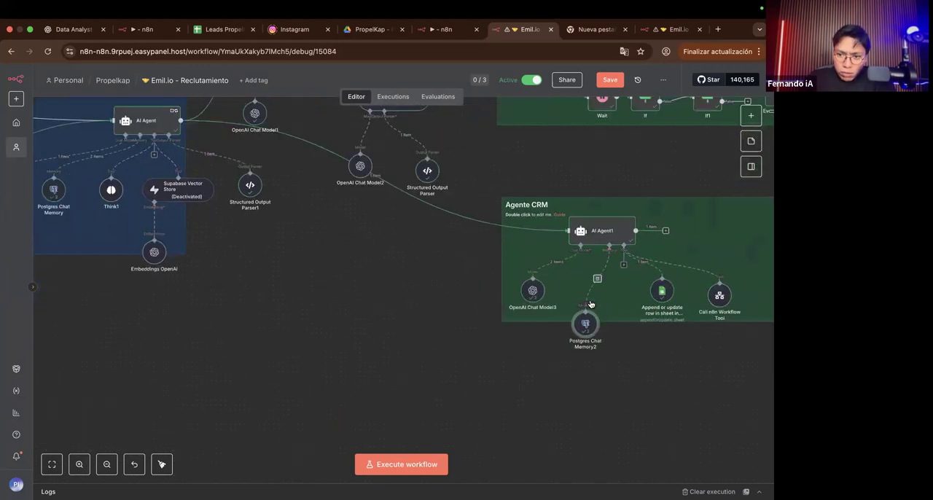
scroll(606, 267, down, 2)
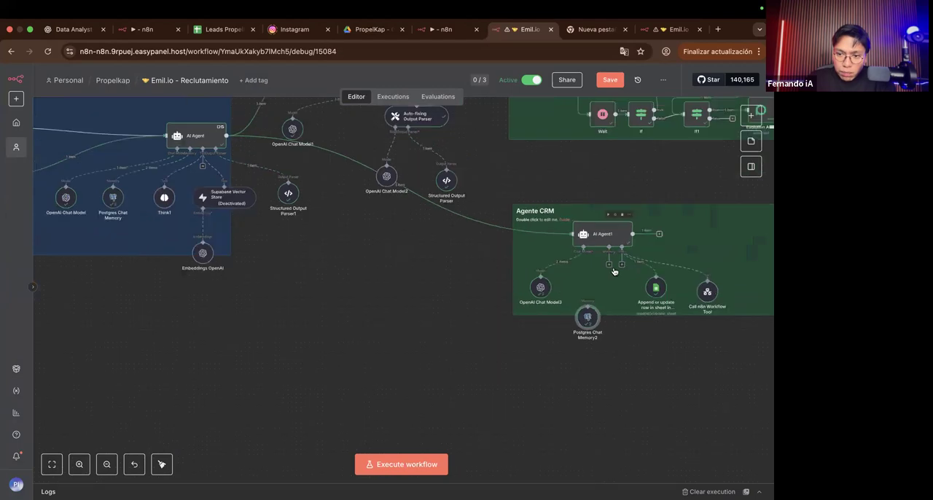
drag(606, 266, 350, 291)
key(super+z)
key(super+z)
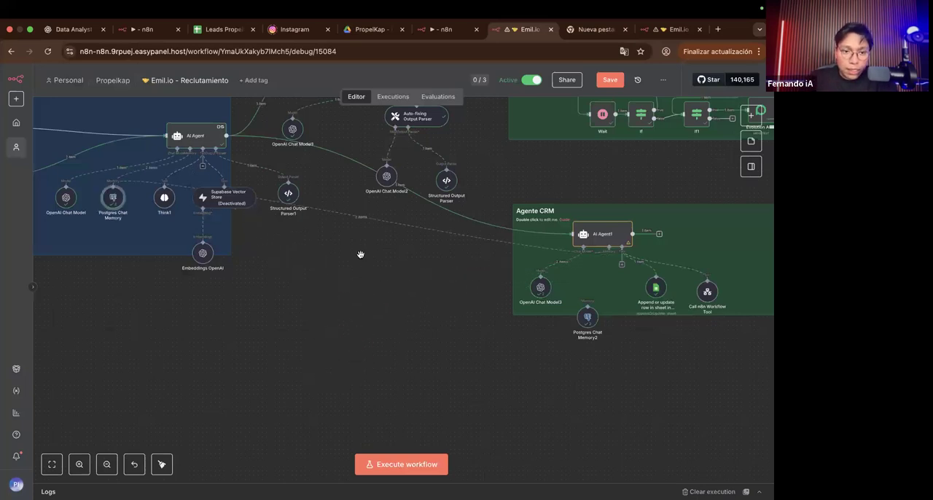
Step: Move the Postgres Chat Memory2 node back up inside the Agente CRM area, between the chat model and the Google Sheets tool
drag(582, 322, 594, 300)
scroll(595, 300, up, 3)
scroll(611, 280, up, 2)
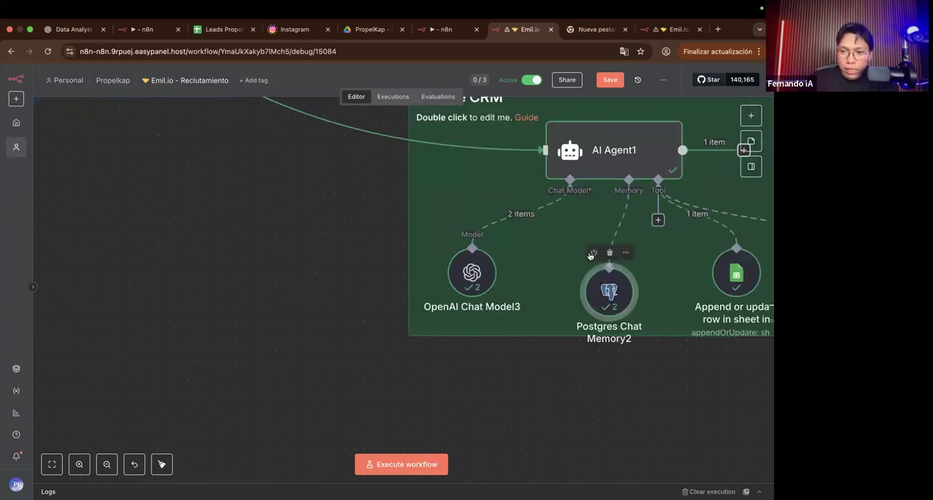
Step: Open Postgres Chat Memory2 in the Agente CRM area and examine its Context Window Length
scroll(590, 254, down, 5)
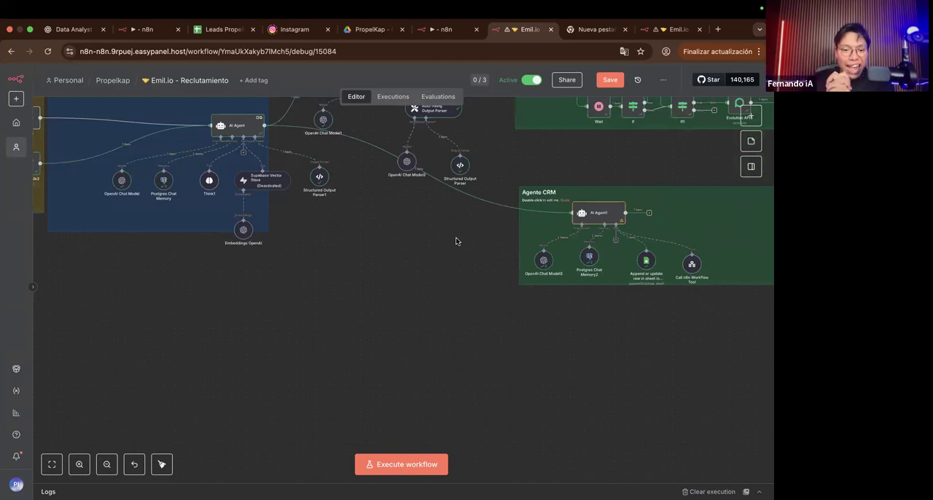
scroll(510, 162, down, 5)
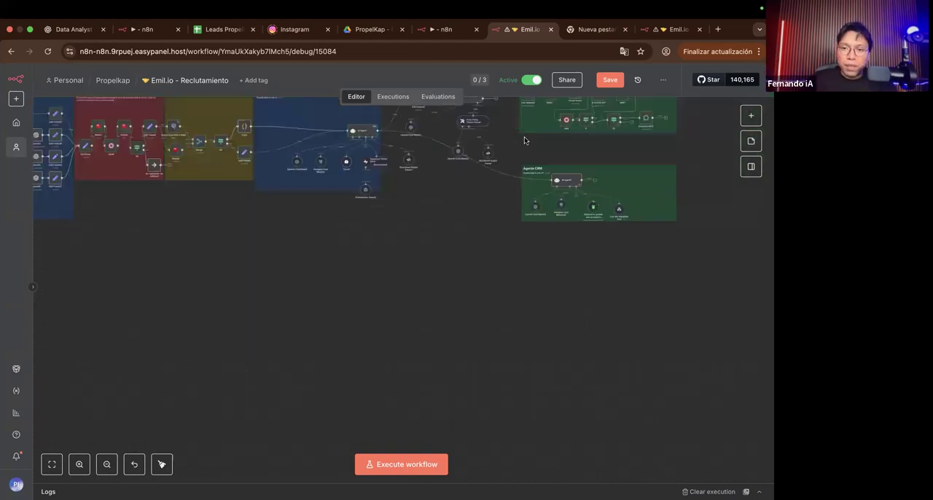
scroll(507, 162, up, 3)
scroll(507, 164, up, 5)
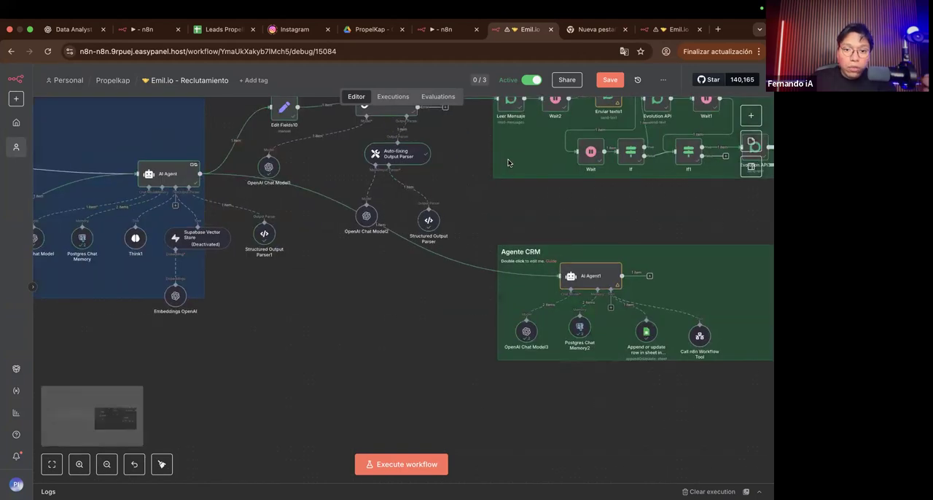
scroll(508, 163, right, 2)
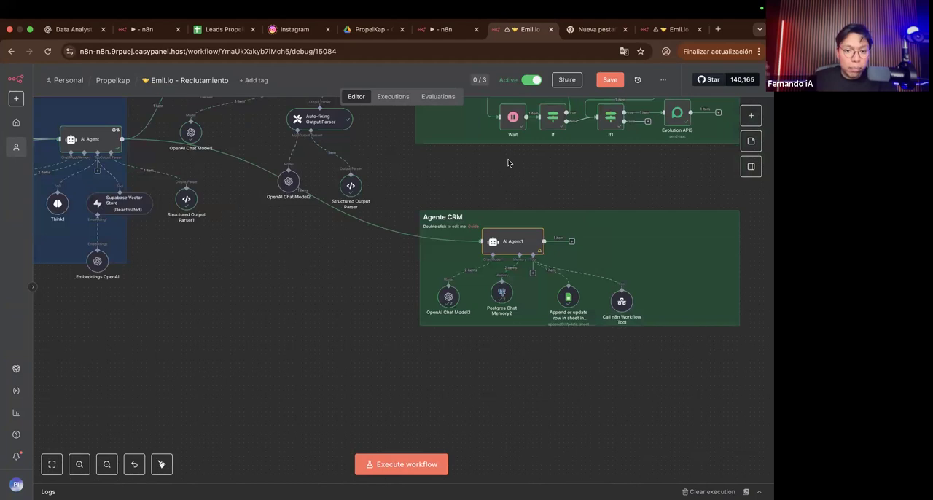
scroll(504, 222, up, 4)
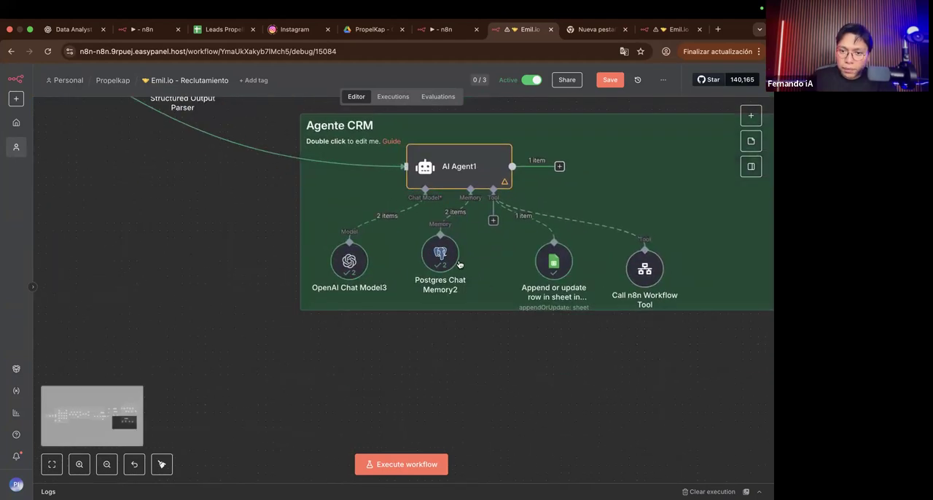
double_click(440, 256)
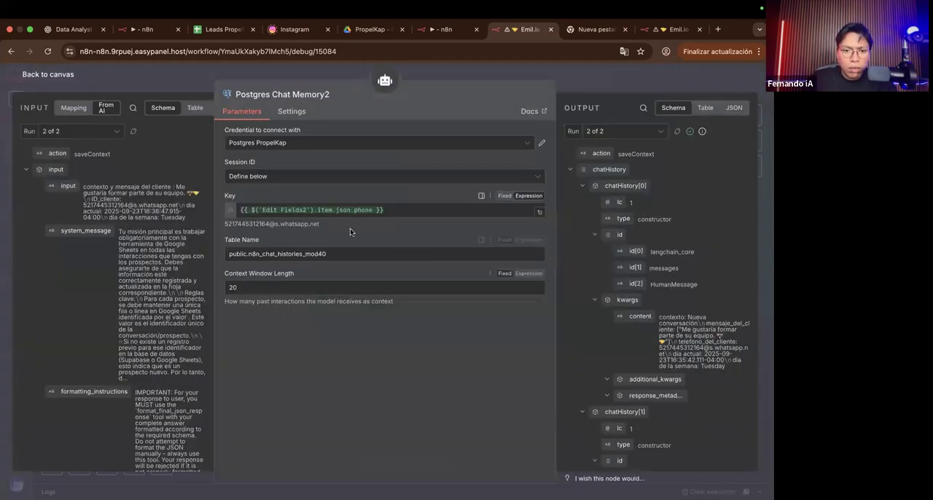
scroll(343, 235, up, 5)
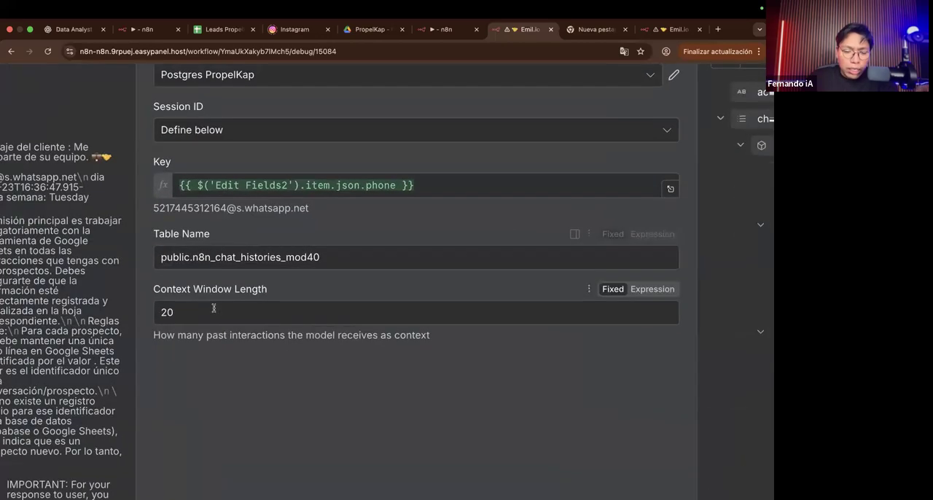
triple_click(279, 288)
scroll(279, 290, down, 5)
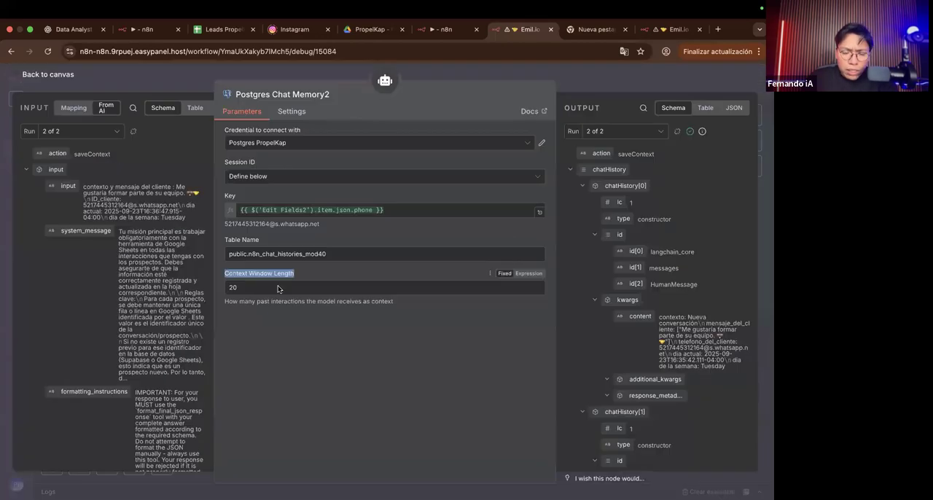
Step: Close Postgres Chat Memory2 and compare it with the settings of the main agent's Postgres Chat Memory
click(570, 105)
key(Escape)
scroll(344, 251, left, 10)
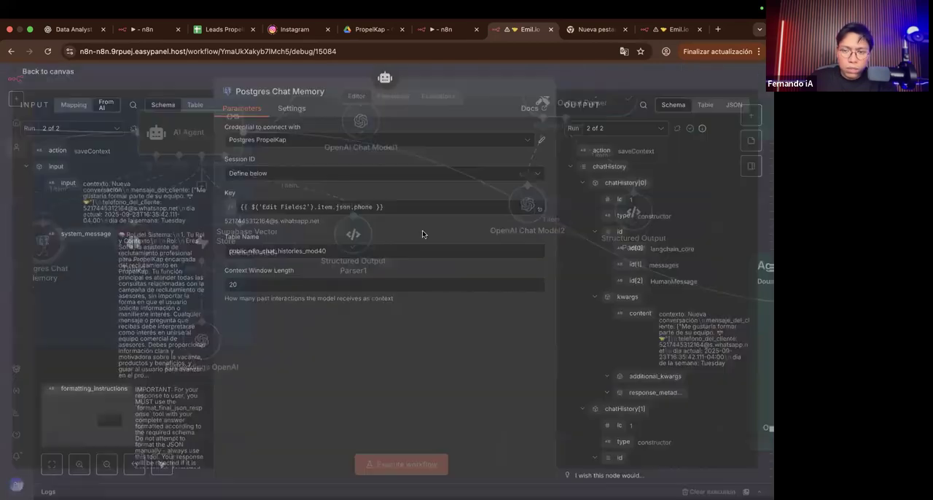
key(Escape)
scroll(552, 239, right, 15)
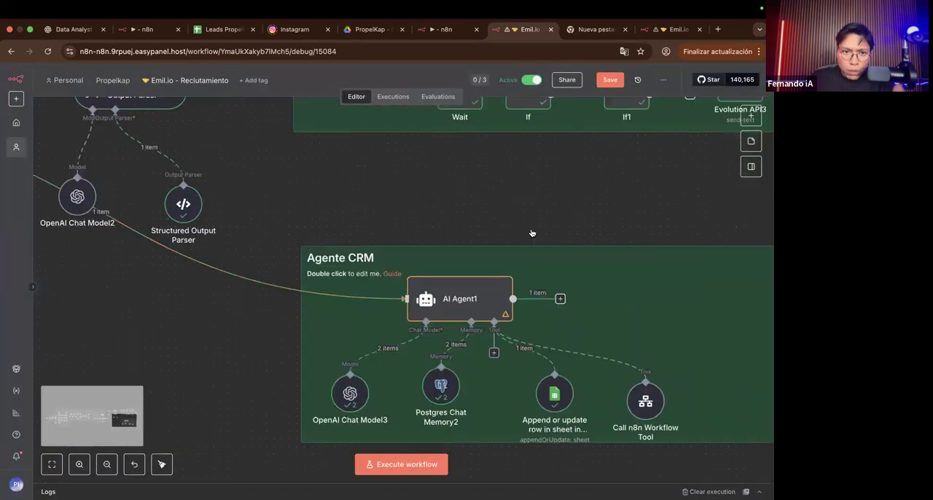
Step: Reopen Postgres Chat Memory2, review its session key, table name and context window length, and close it
scroll(317, 309, down, 1)
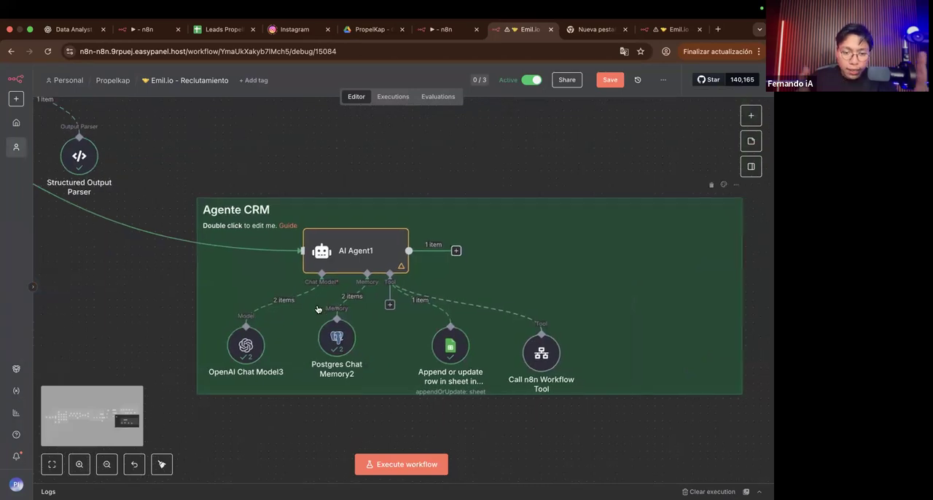
scroll(317, 309, down, 3)
double_click(314, 305)
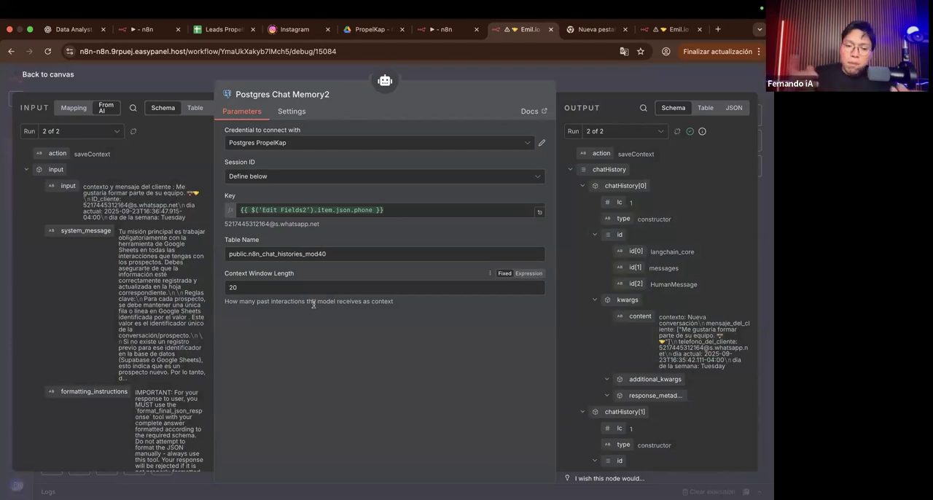
click(591, 69)
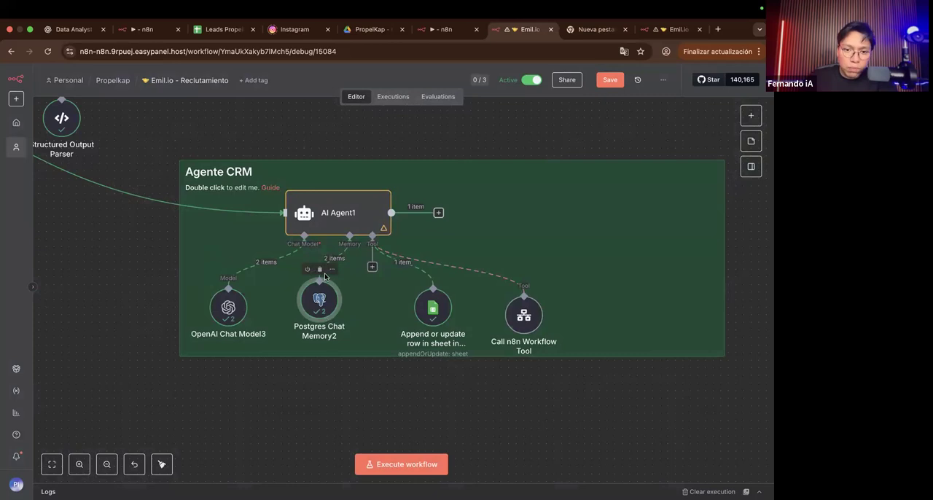
double_click(321, 305)
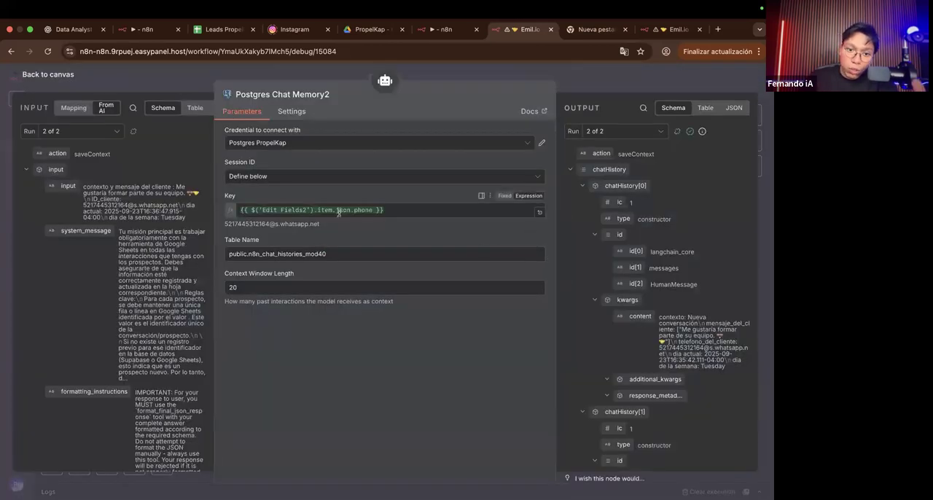
scroll(339, 211, up, 5)
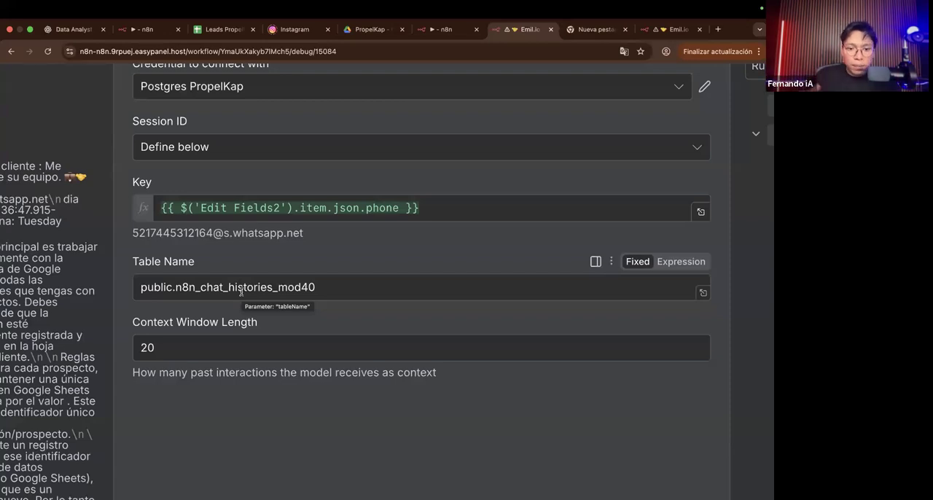
key(super+0)
click(601, 80)
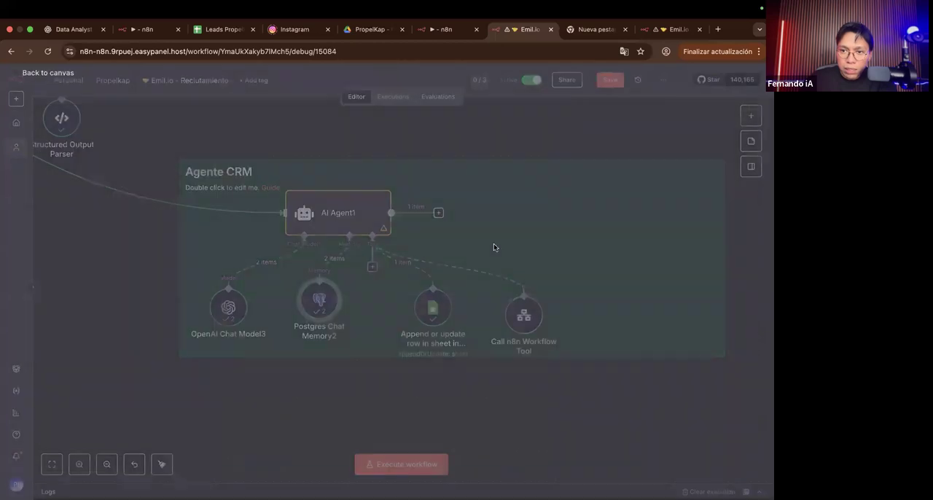
Step: Shift Postgres Chat Memory2 into line with OpenAI Chat Model3 and move the Google Sheets append-or-update node closer to it
scroll(469, 304, right, 2)
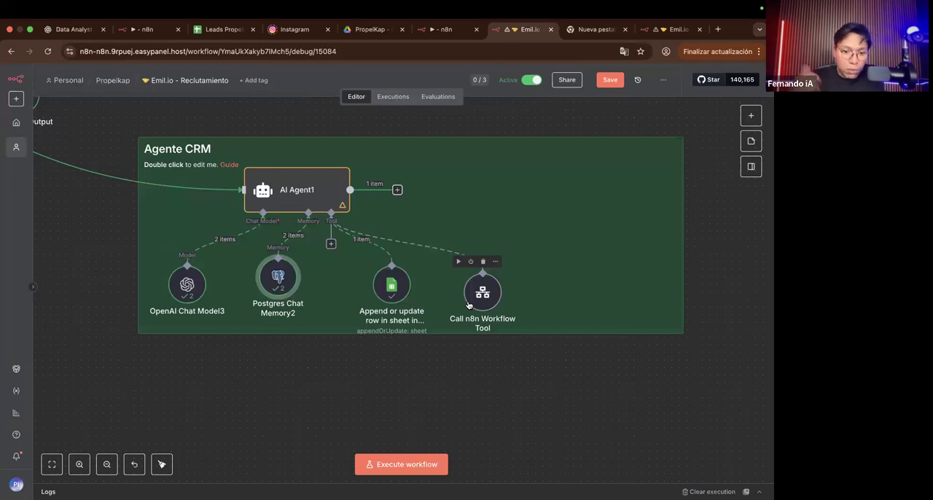
mouse_move(291, 266)
mouse_down()
mouse_move(271, 276)
mouse_move(291, 268)
mouse_move(283, 272)
mouse_up()
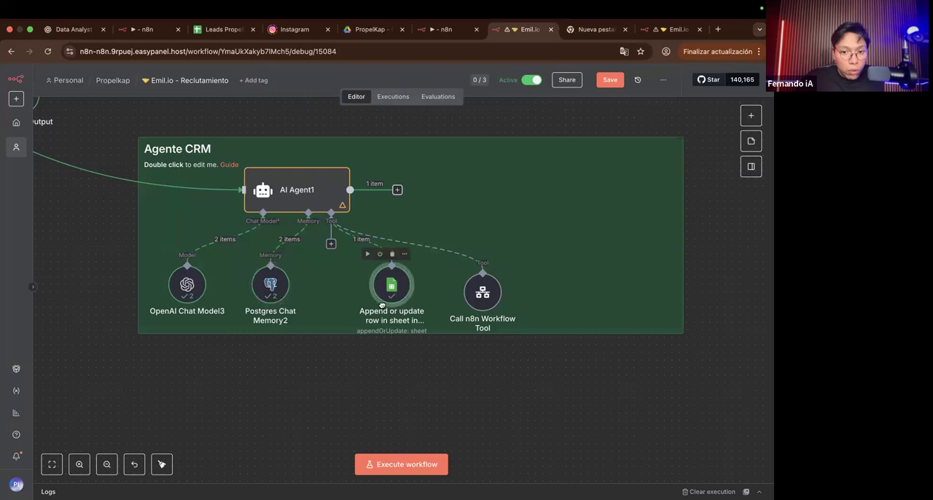
drag(385, 290, 363, 290)
Step: Open the Append or update row in sheet tool, review its Google Sheets parameters, and close it
scroll(362, 285, up, 5)
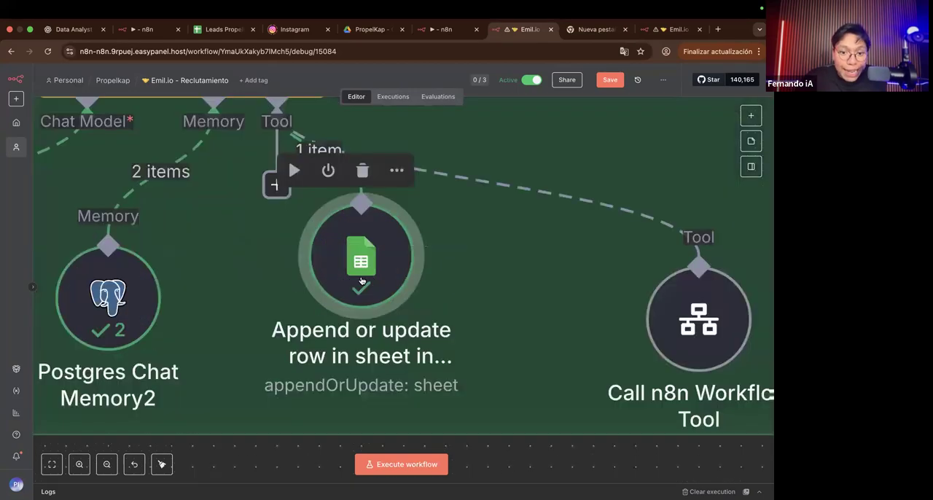
double_click(360, 281)
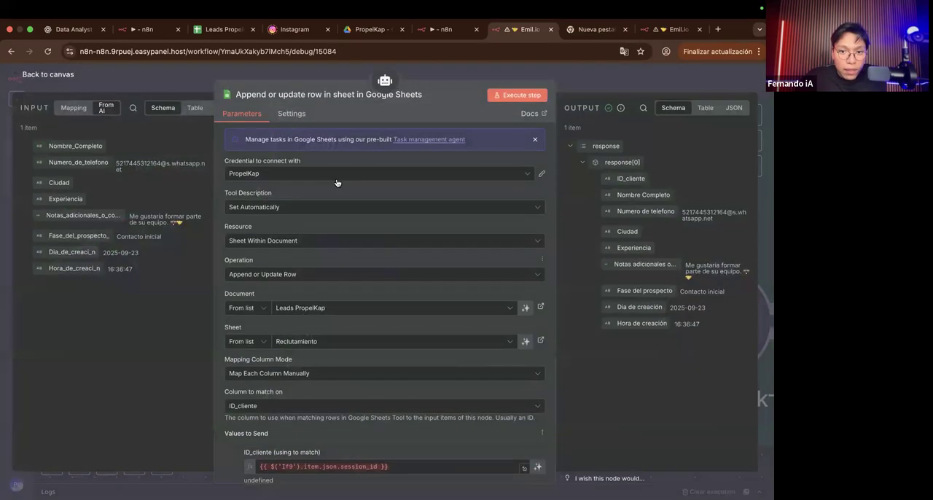
scroll(329, 86, up, 5)
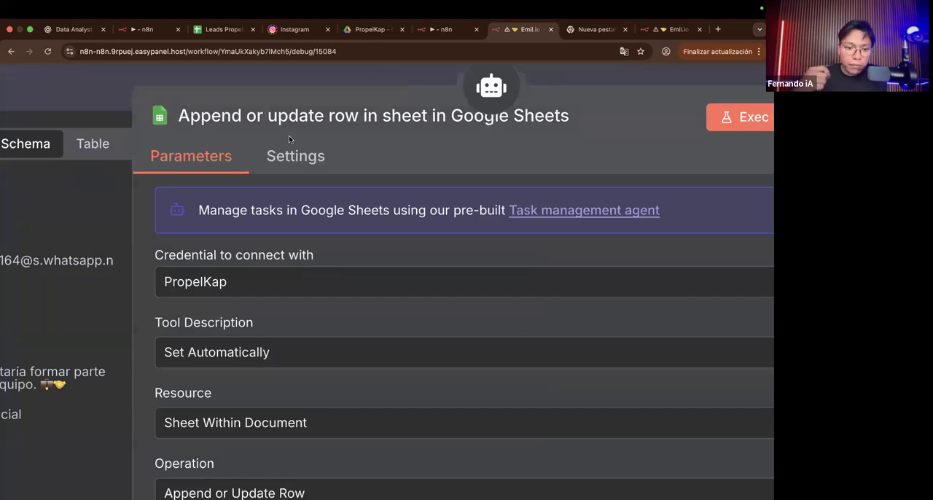
scroll(302, 210, down, 5)
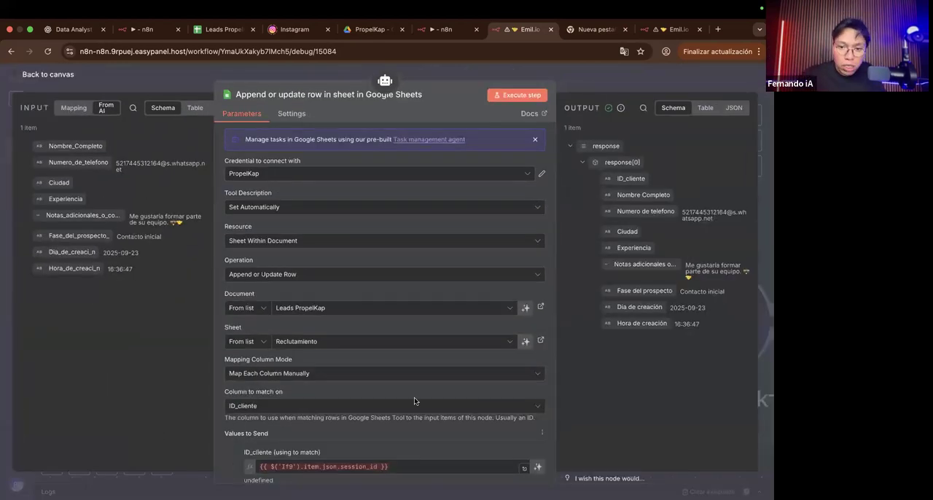
click(581, 87)
Step: Move the Append or update row in sheet node slightly lower, level with Postgres Chat Memory2
scroll(392, 293, right, 2)
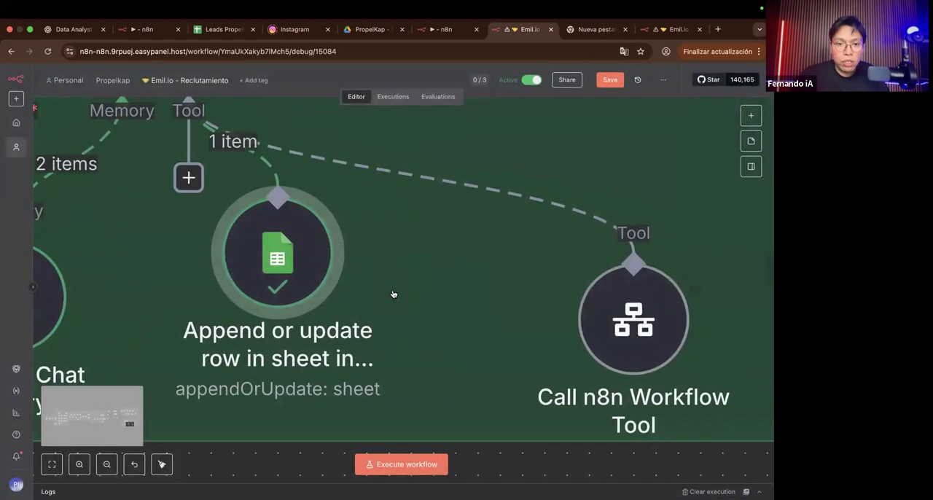
scroll(392, 293, down, 5)
scroll(392, 293, right, 3)
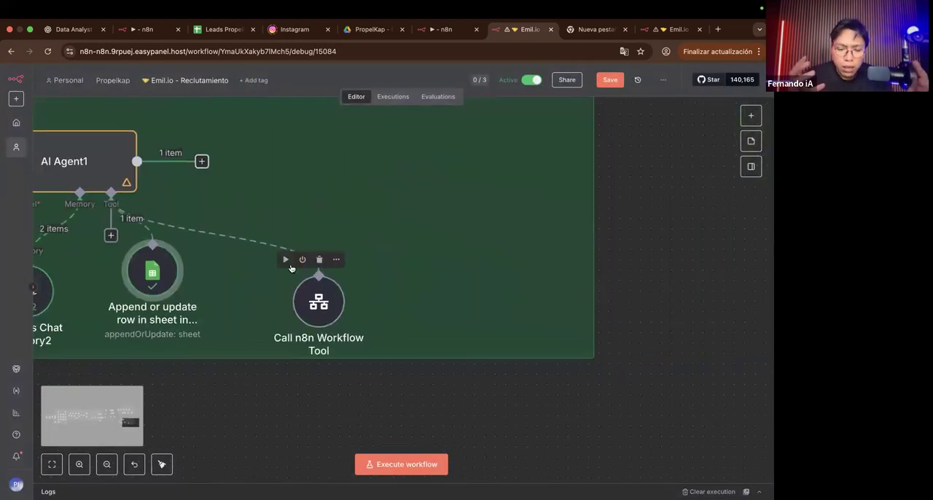
scroll(290, 269, left, 3)
drag(228, 266, 222, 285)
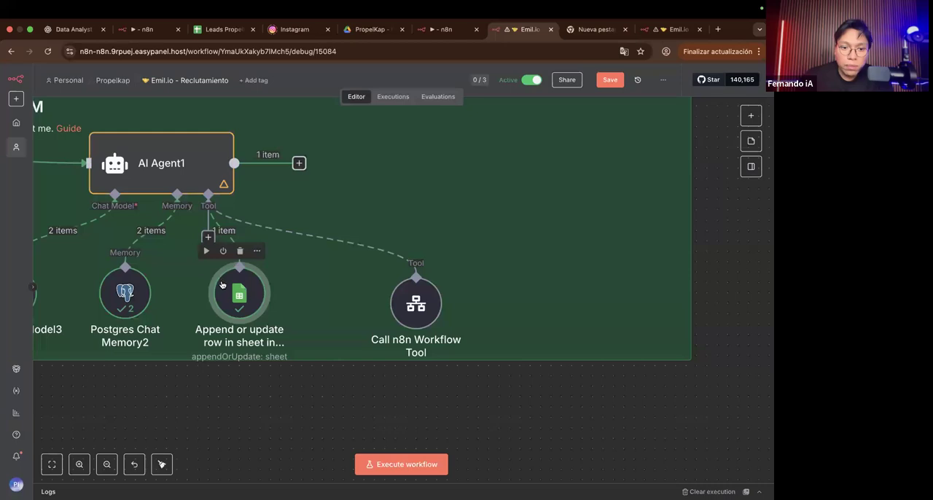
Step: Open the Append or update row in sheet tool and check its Tool Description options, keeping Set Automatically
double_click(221, 283)
scroll(296, 167, up, 3)
scroll(278, 231, up, 5)
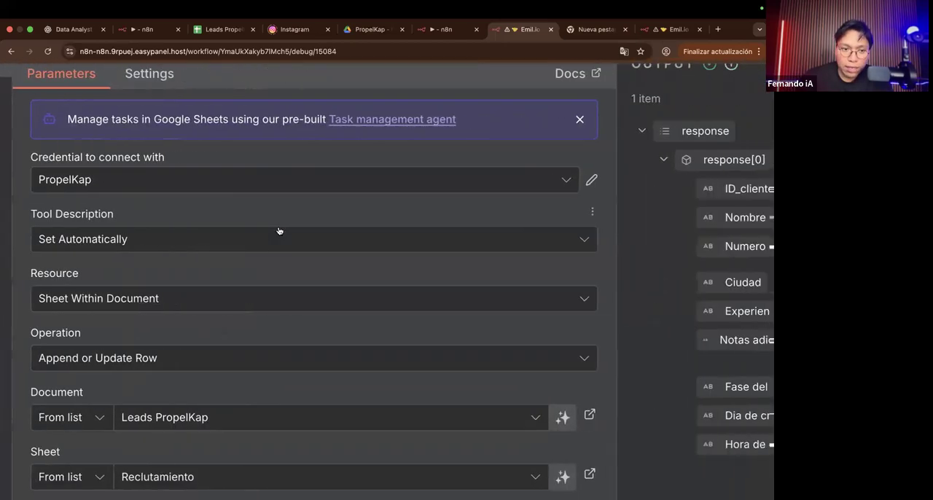
scroll(278, 230, left, 3)
click(258, 239)
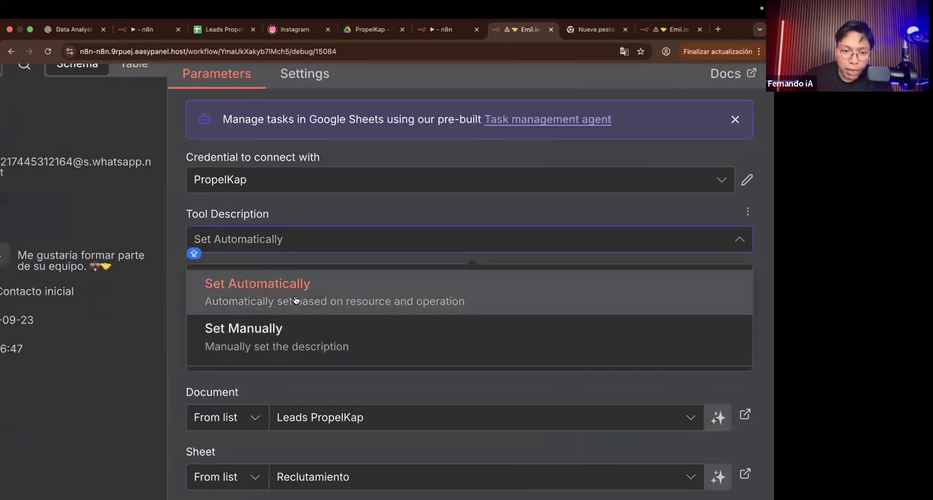
click(314, 212)
click(304, 240)
click(292, 300)
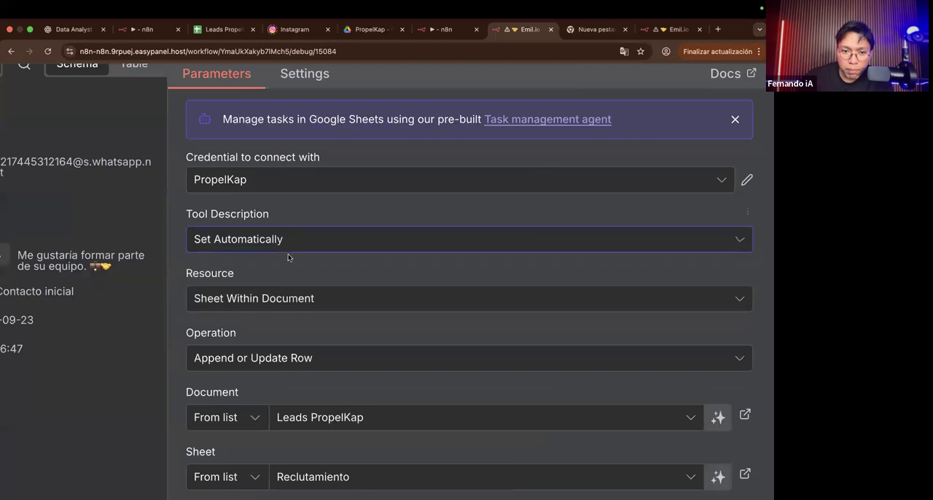
Step: Switch the Tool Description to Set Manually to inspect its description text, and restore Set Automatically
click(285, 247)
click(256, 348)
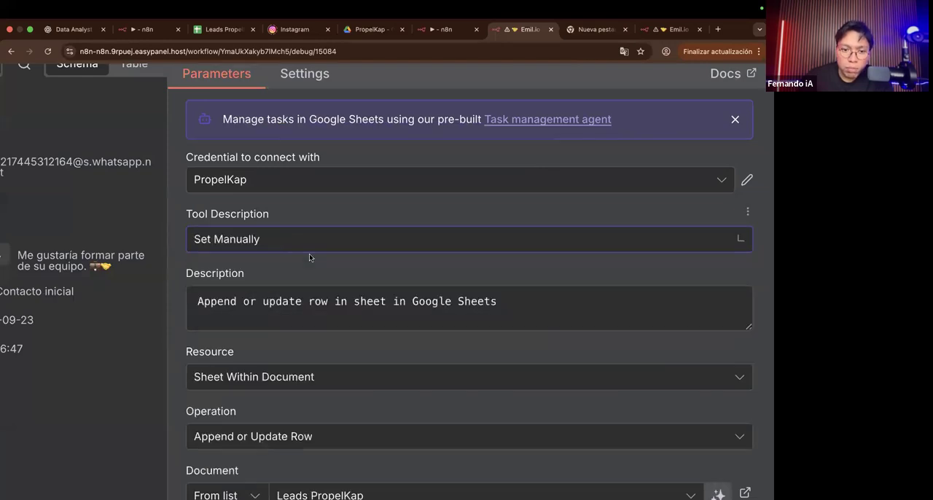
triple_click(296, 302)
scroll(266, 295, right, 5)
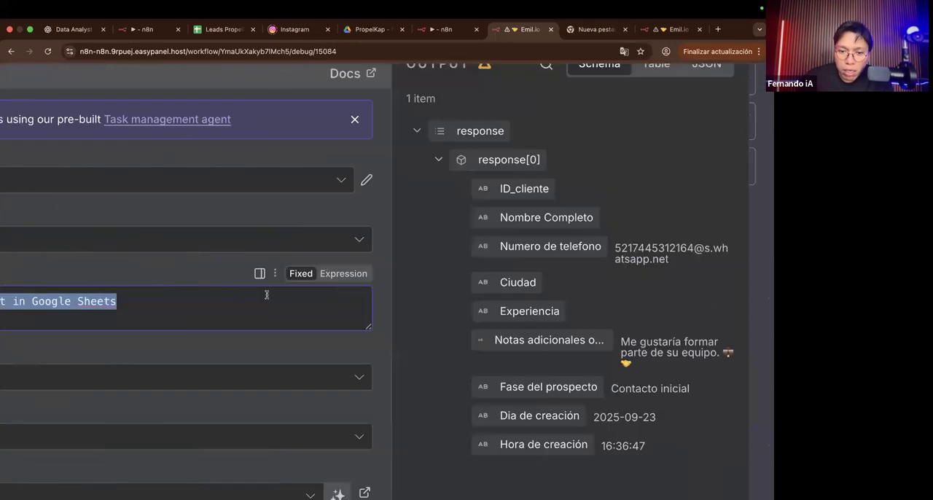
scroll(266, 294, left, 5)
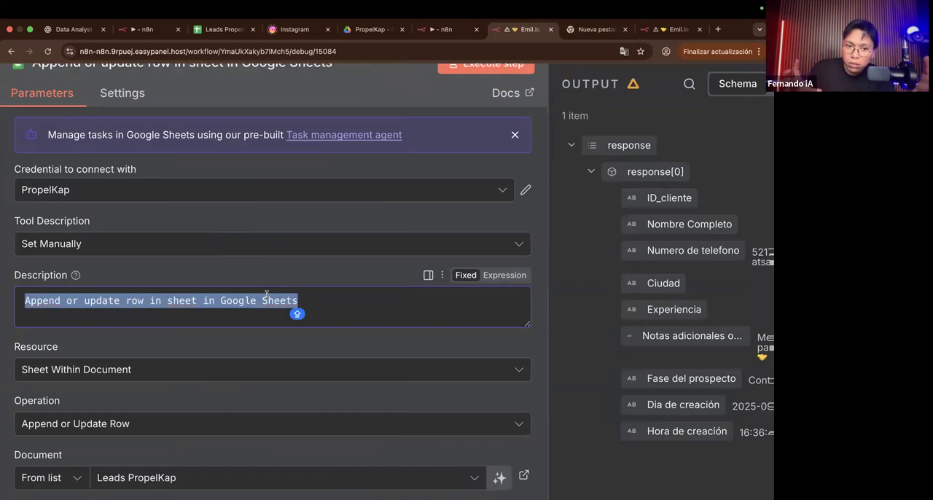
scroll(266, 295, left, 2)
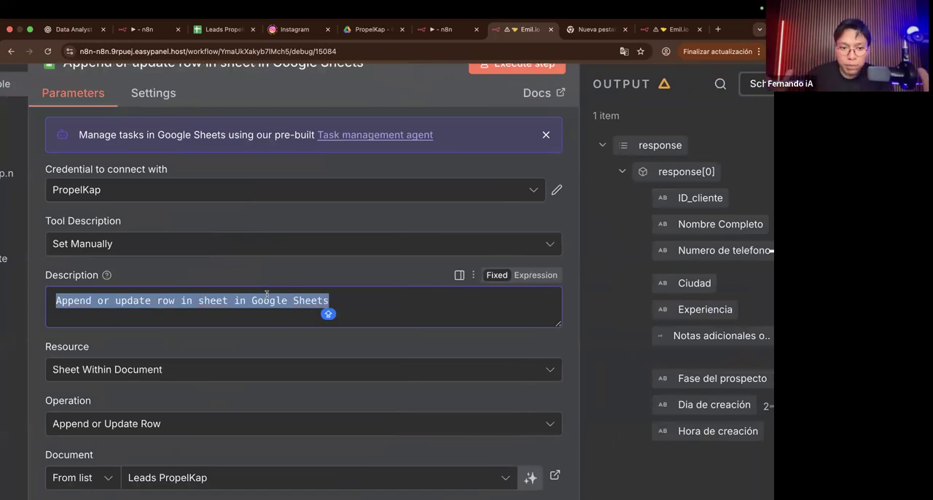
click(175, 253)
click(128, 292)
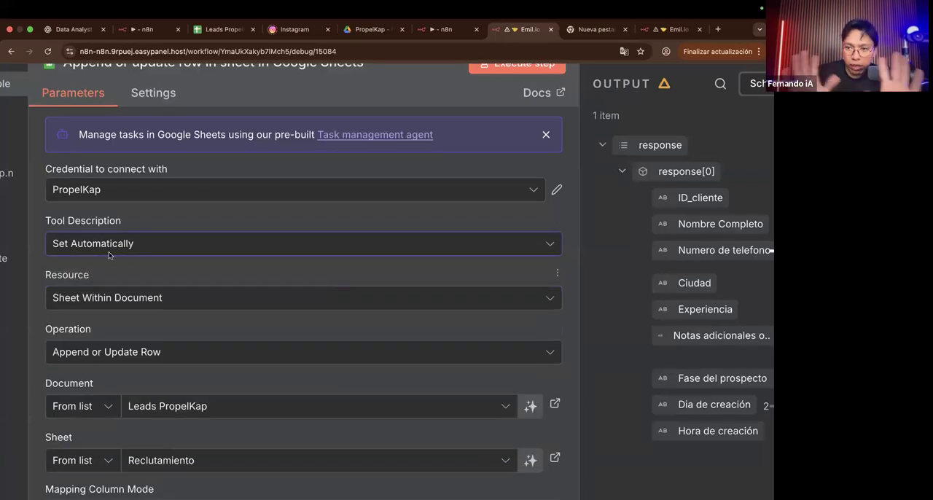
Step: Check the Resource options while keeping Sheet Within Document, review the document and sheet settings, and close the tool
scroll(119, 248, down, 2)
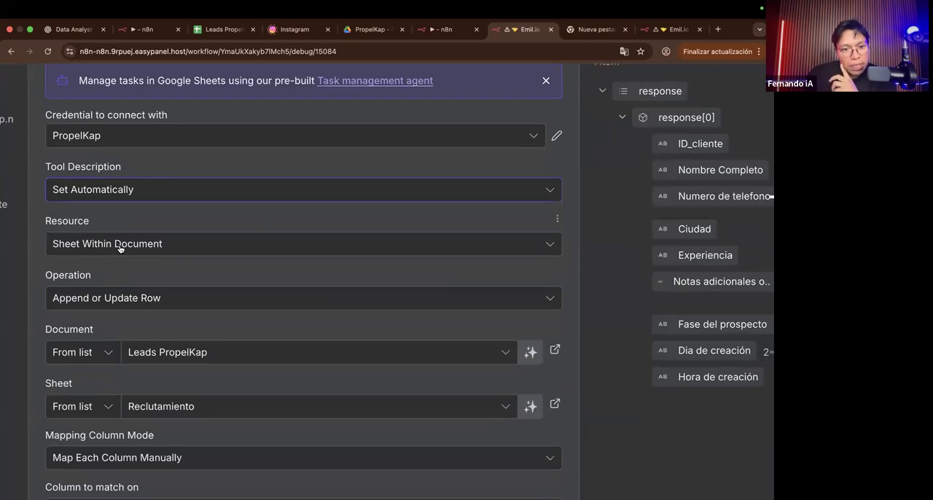
scroll(146, 219, down, 2)
click(147, 187)
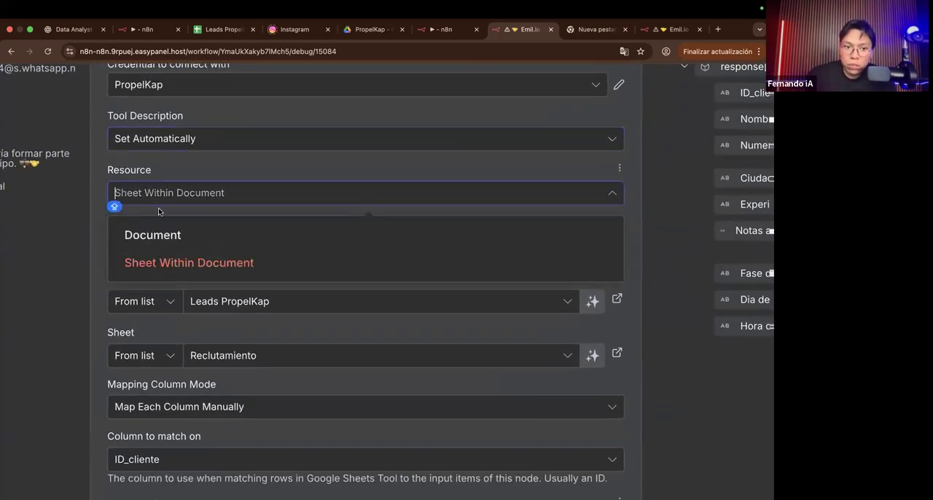
click(157, 262)
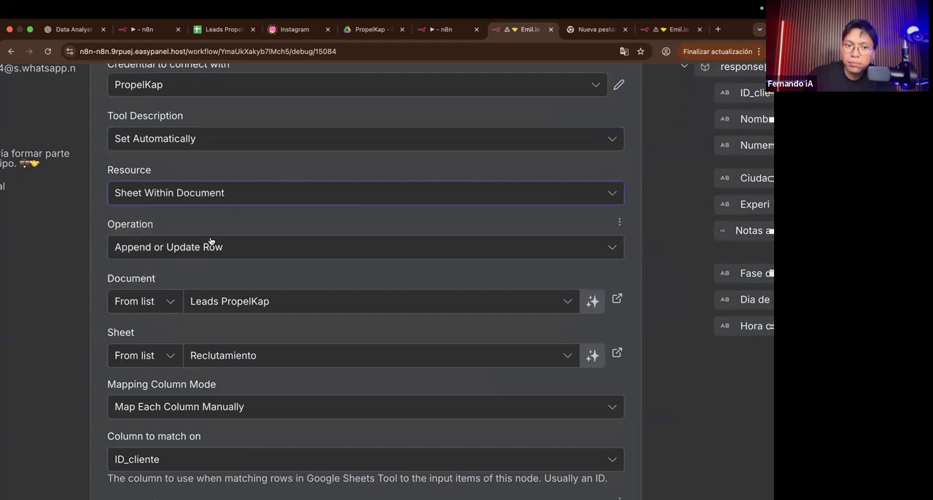
scroll(211, 240, down, 2)
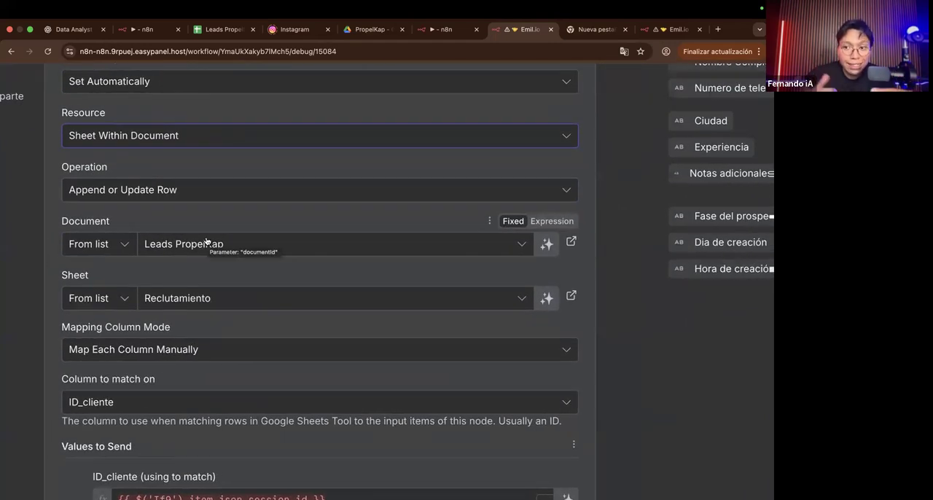
scroll(207, 243, down, 5)
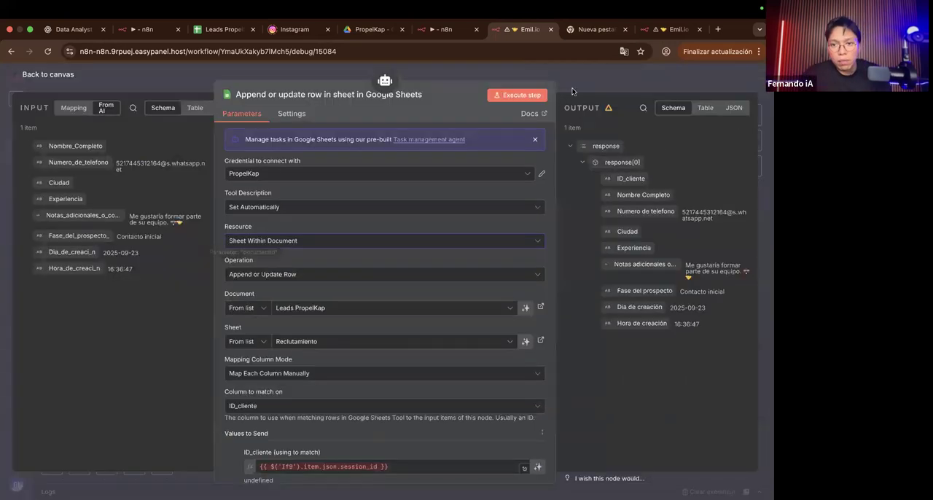
click(572, 91)
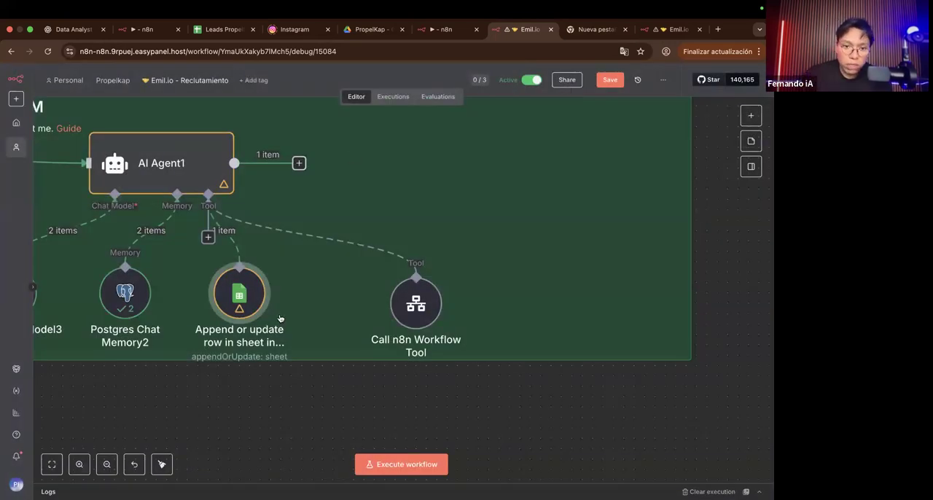
Step: Duplicate the Append or update row in sheet node, place the copy beside Call n8n Workflow Tool, and connect it to AI Agent1's Tool input
key(super+d)
drag(323, 386, 323, 334)
drag(205, 239, 327, 308)
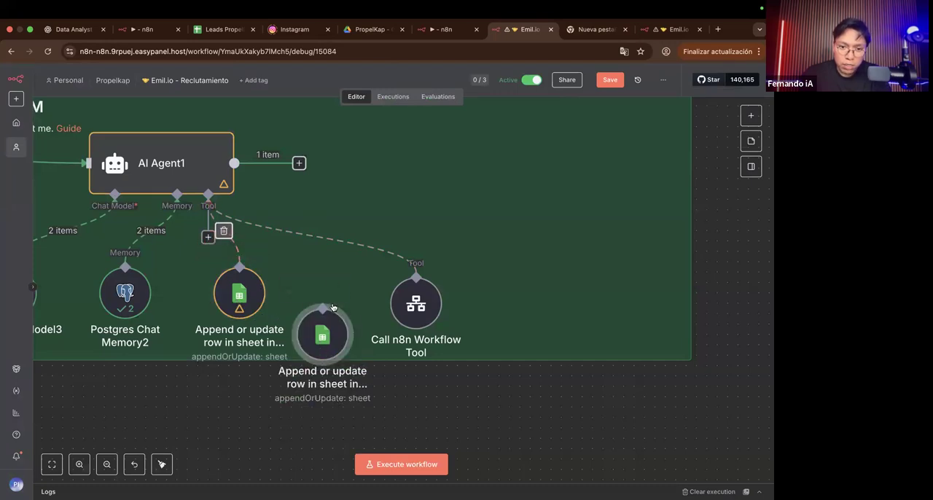
Step: Try lower positions for the two Append or update row in sheet nodes and undo both moves
drag(214, 286, 214, 306)
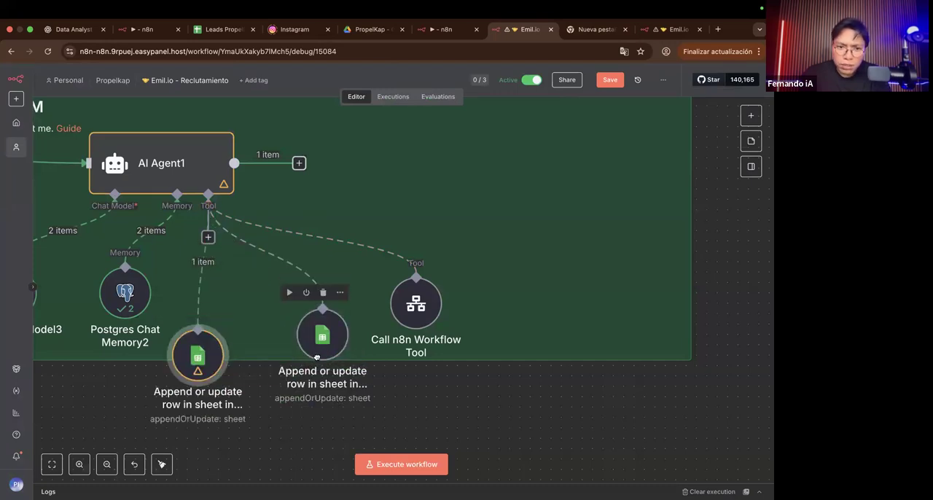
drag(317, 350, 314, 357)
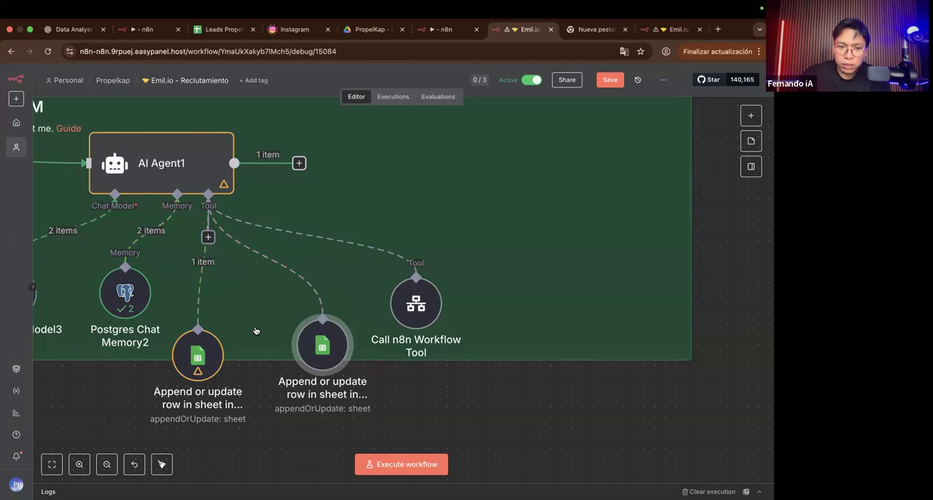
key(super+z)
key(super+z)
Step: Nudge the original Append or update row in sheet node slightly lower toward Postgres Chat Memory2 and open it to review its operation settings
drag(247, 300, 237, 310)
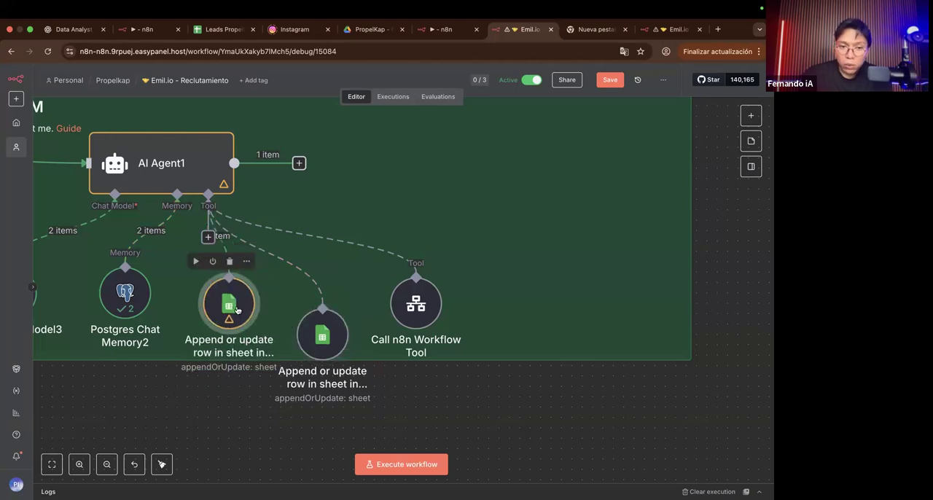
double_click(237, 310)
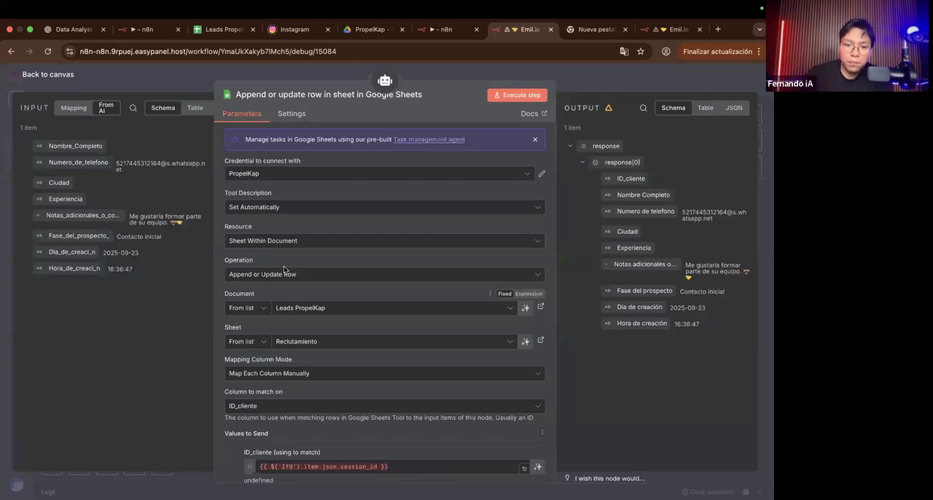
scroll(297, 277, up, 5)
scroll(297, 277, right, 1)
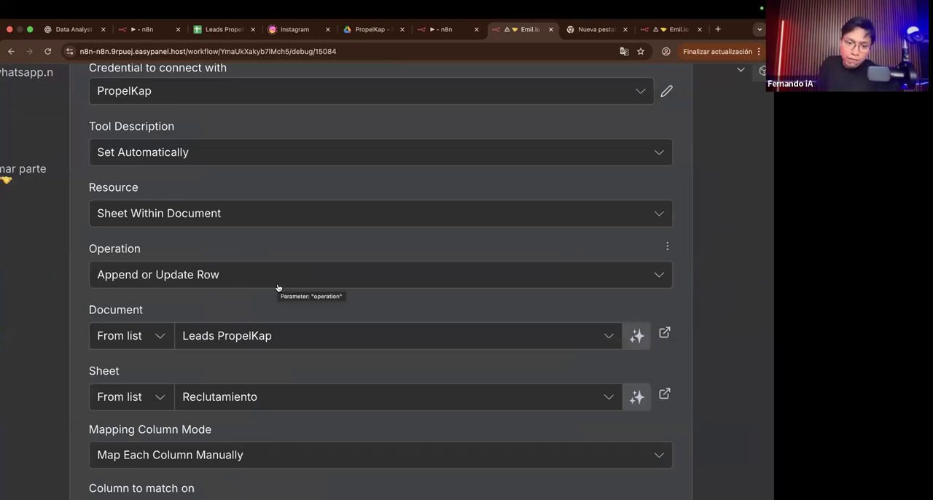
scroll(302, 352, right, 3)
scroll(209, 347, left, 5)
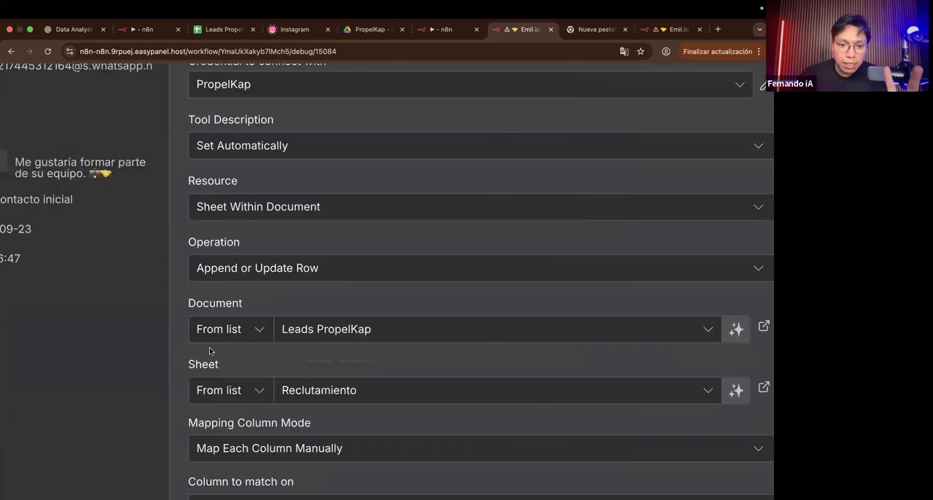
scroll(210, 348, right, 3)
Step: Open the Leads PropelKap spreadsheet linked from the Document setting, look over its lead rows, and return to the workflow
click(211, 328)
scroll(210, 328, down, 1)
click(579, 338)
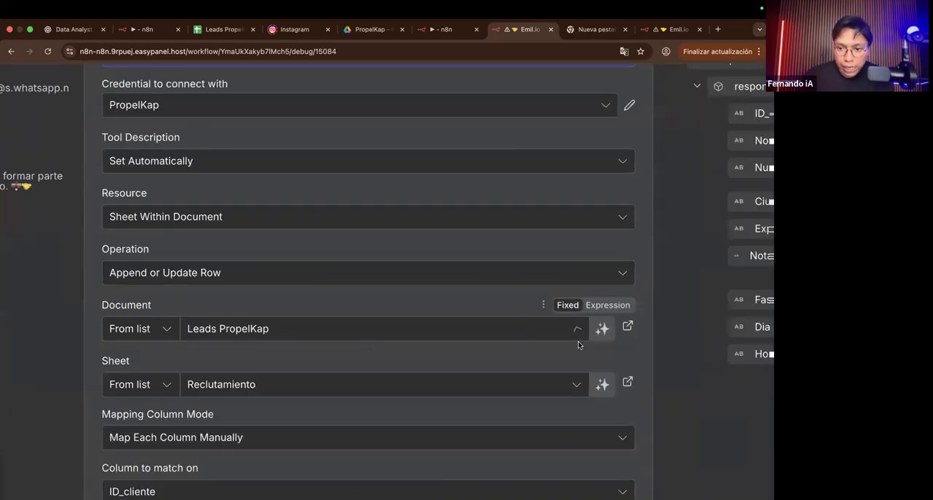
click(627, 326)
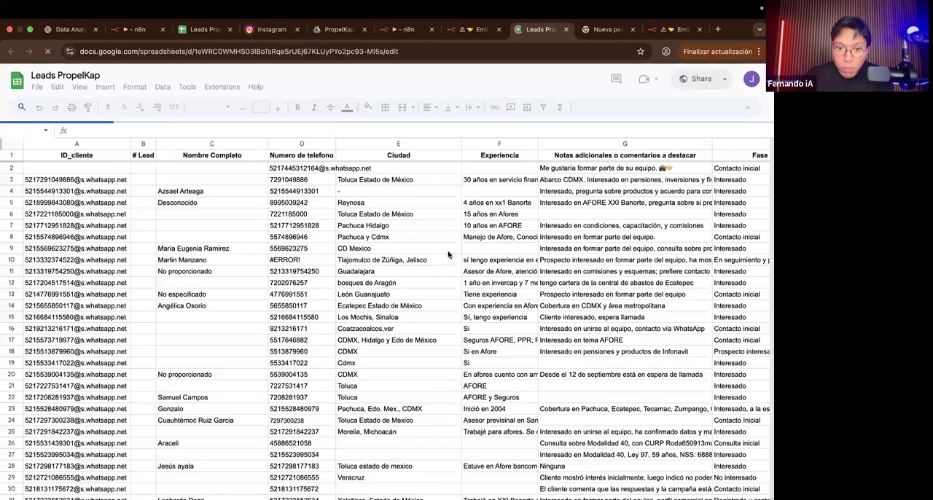
scroll(448, 255, down, 5)
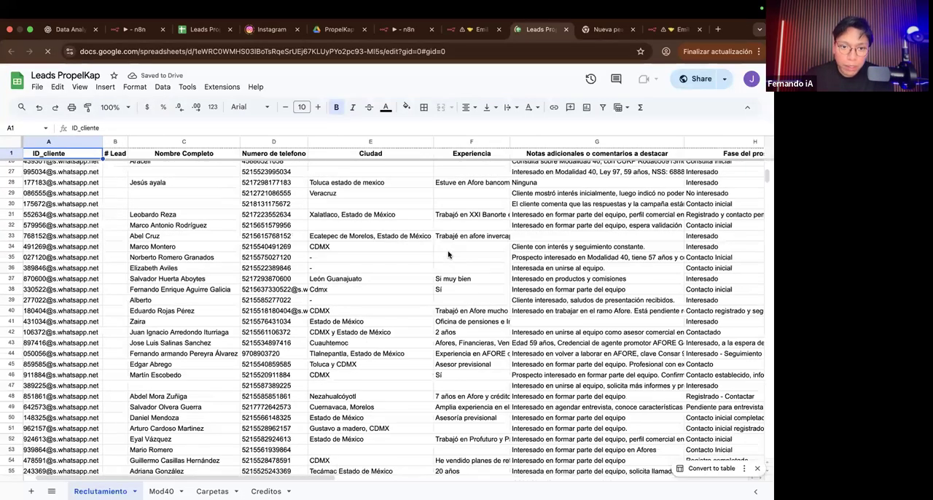
click(476, 31)
Step: Open the linked Reclutamiento sheet, examine its columns, the other sheets and the document title, and return to the workflow
scroll(484, 295, down, 2)
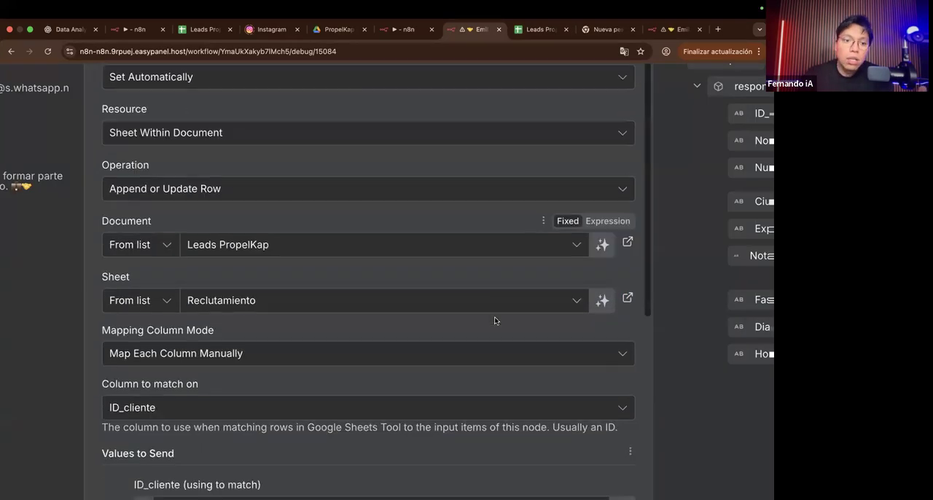
click(627, 298)
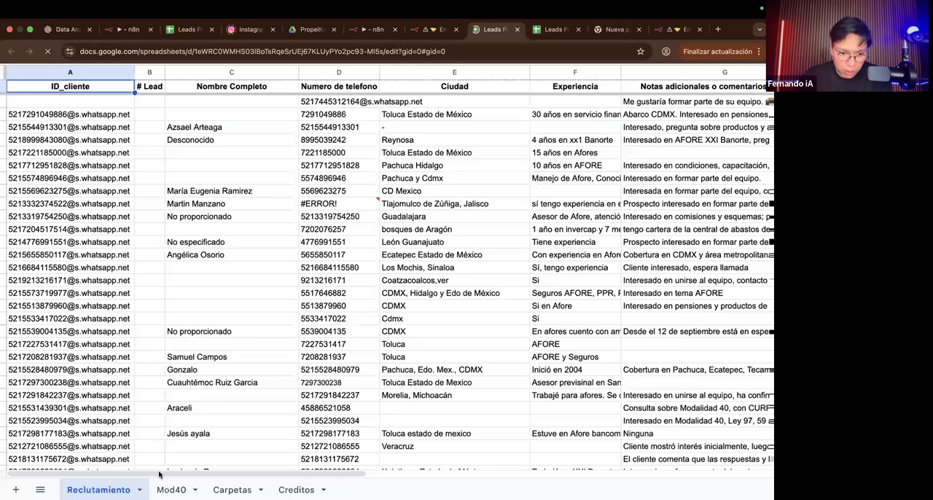
scroll(159, 474, up, 5)
scroll(158, 473, down, 5)
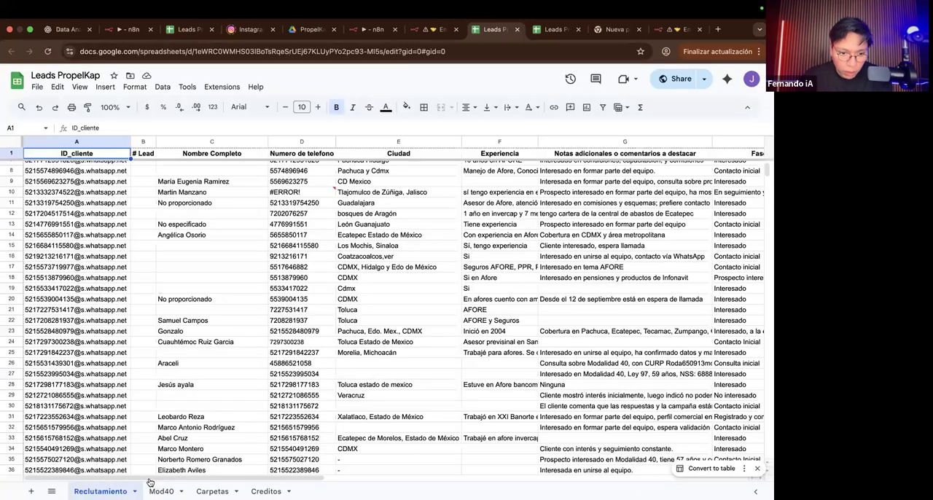
scroll(159, 437, down, 2)
scroll(166, 391, up, 3)
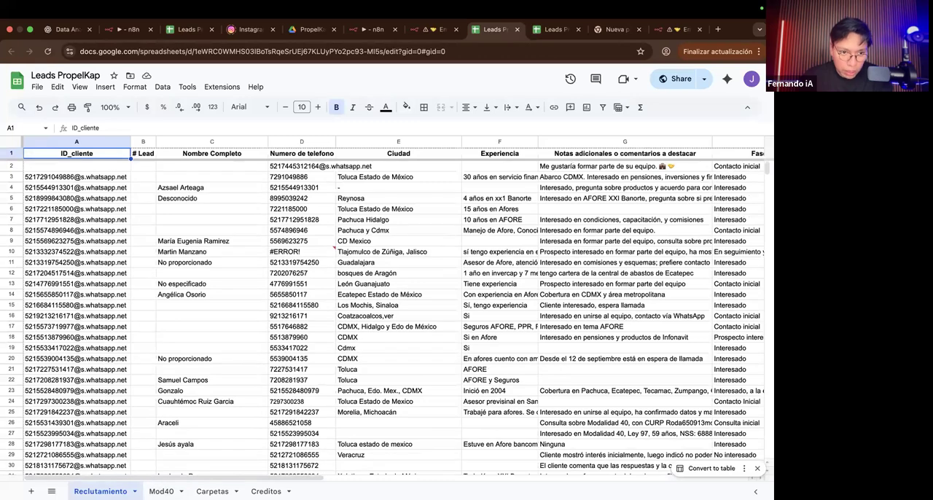
scroll(159, 487, up, 5)
scroll(159, 486, right, 2)
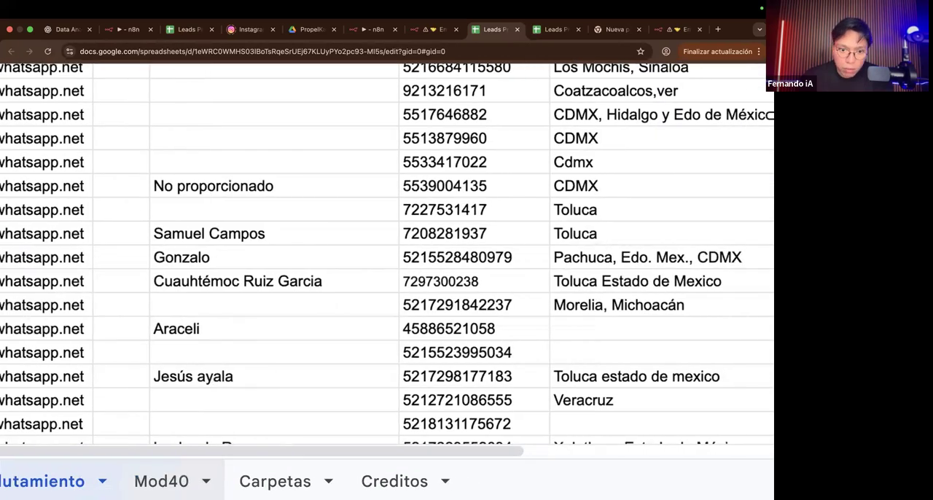
scroll(386, 255, right, 4)
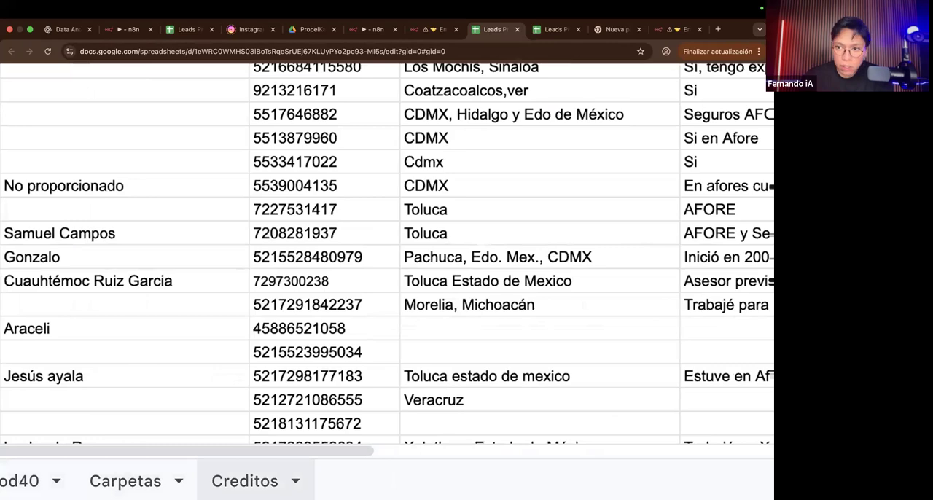
scroll(82, 79, down, 5)
scroll(72, 71, up, 5)
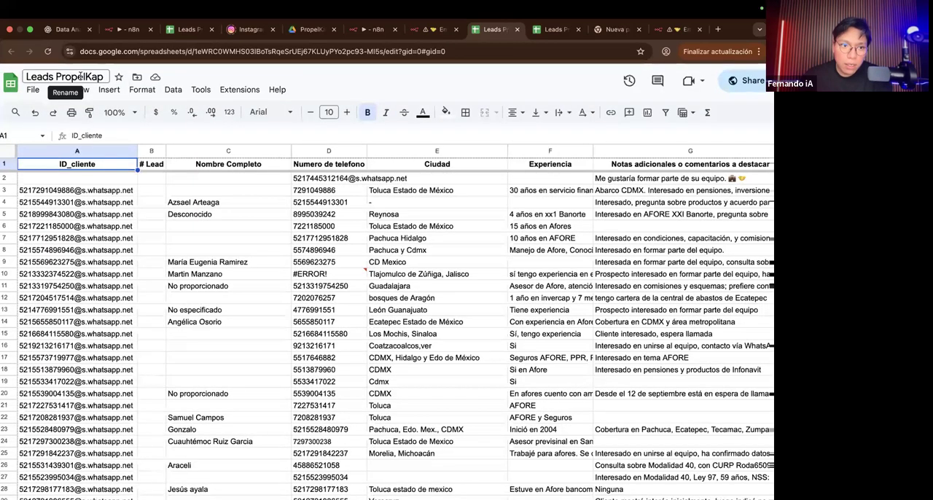
scroll(73, 71, left, 2)
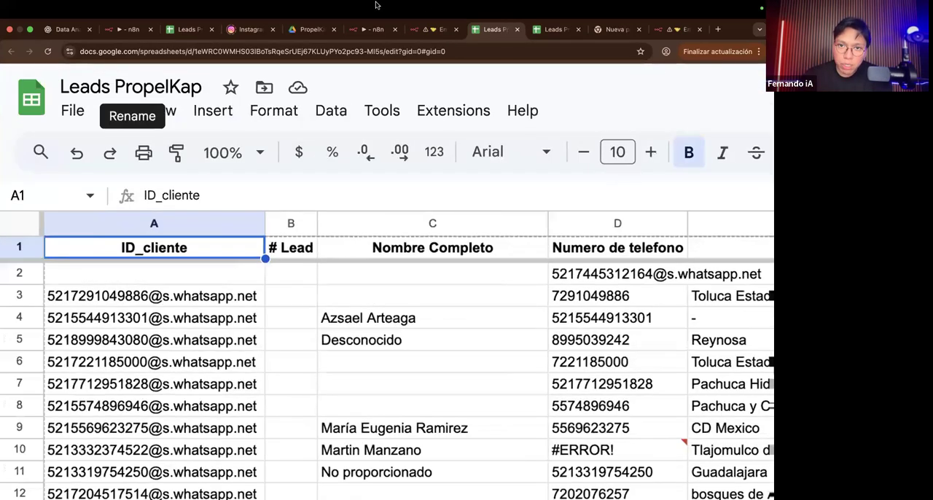
click(437, 30)
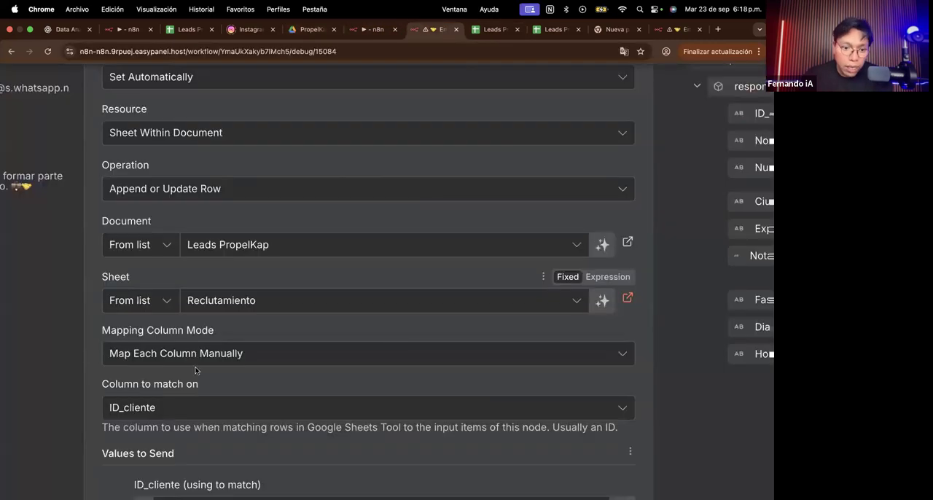
Step: Review the tool's column matching and values to send, and check the Mapping Column Mode options, keeping Map Each Column Manually
scroll(196, 370, down, 3)
scroll(221, 328, down, 1)
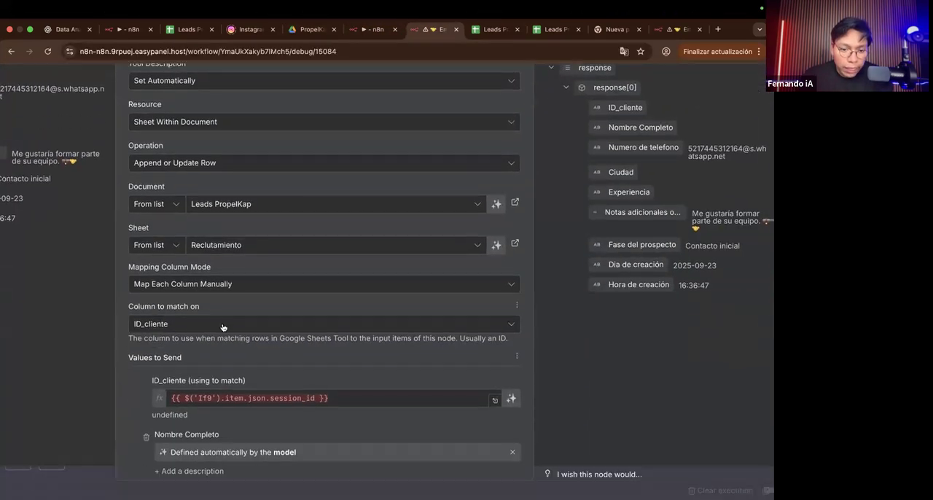
scroll(227, 313, left, 2)
scroll(277, 305, left, 2)
scroll(325, 296, down, 3)
scroll(228, 333, up, 5)
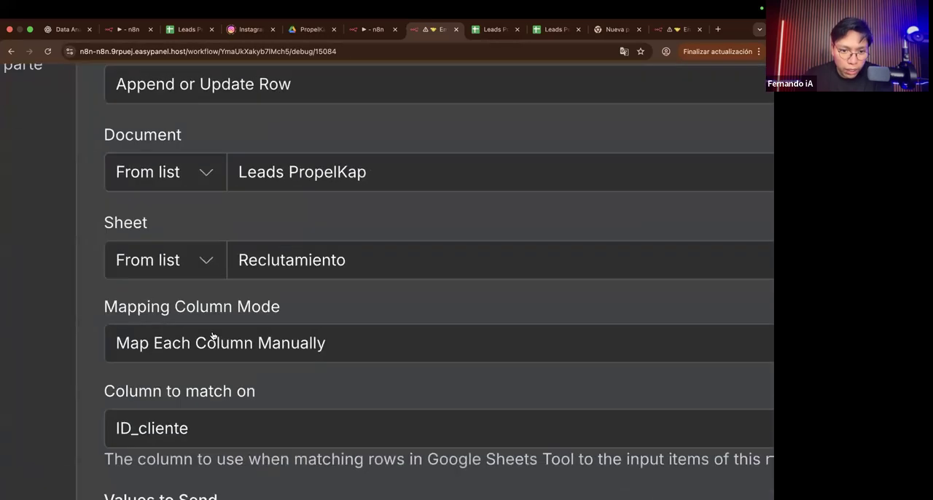
click(212, 337)
scroll(226, 342, down, 4)
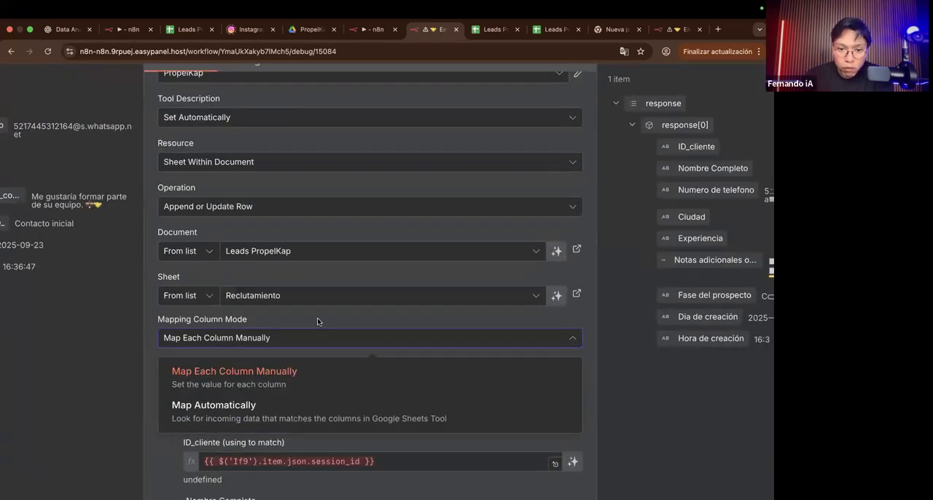
click(323, 371)
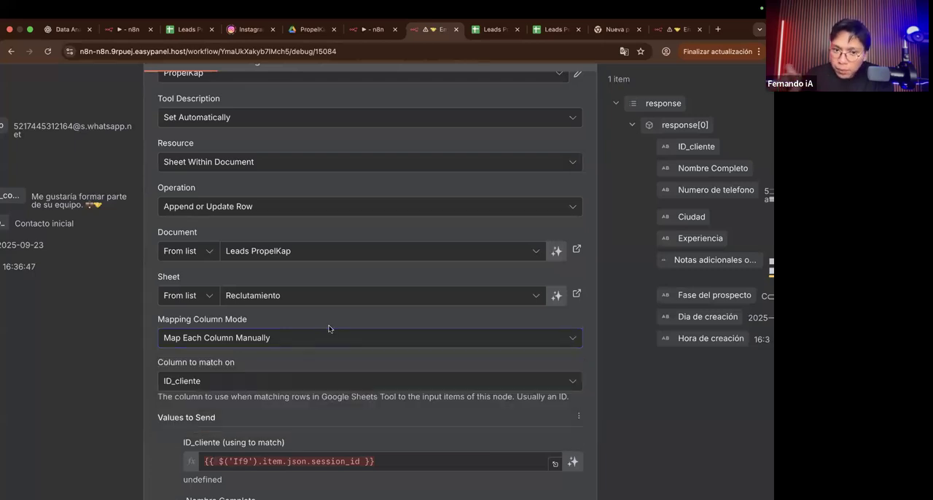
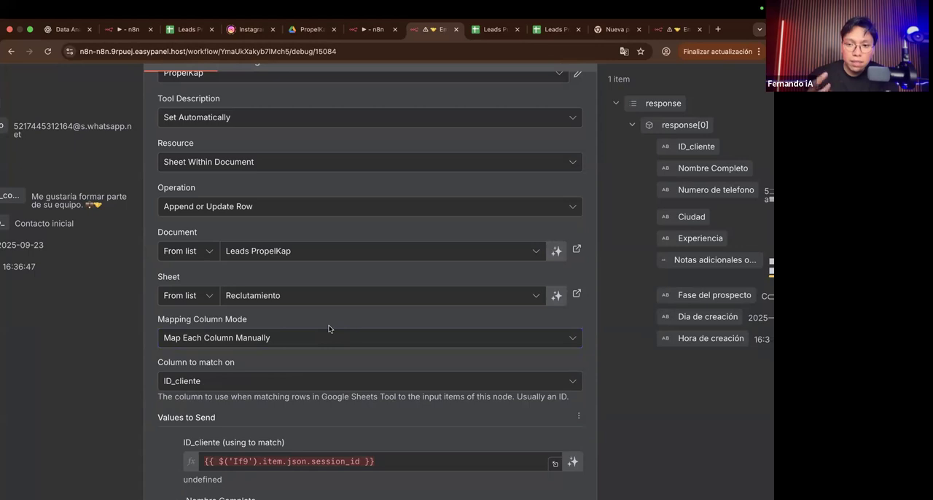
Step: Check the Column to match on options against the ID_cliente column in the Leads PropelKap sheet, and return to the workflow
scroll(303, 326, down, 3)
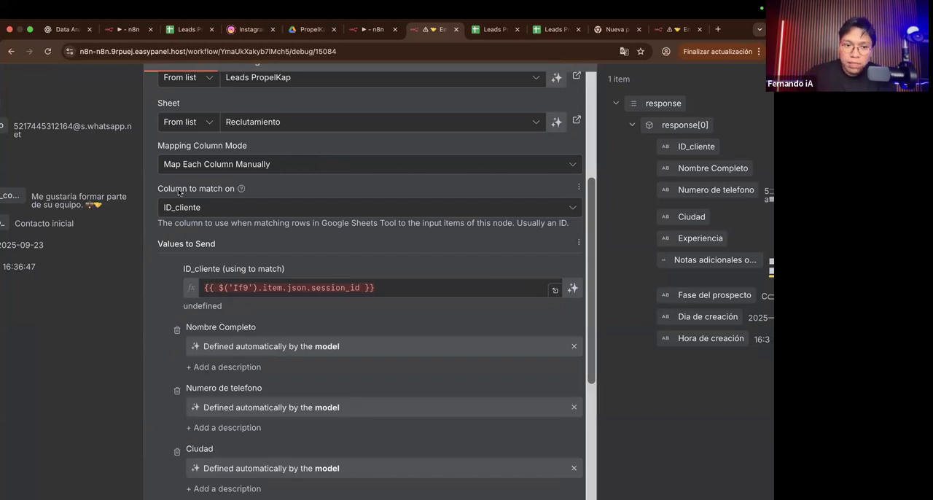
scroll(178, 191, up, 3)
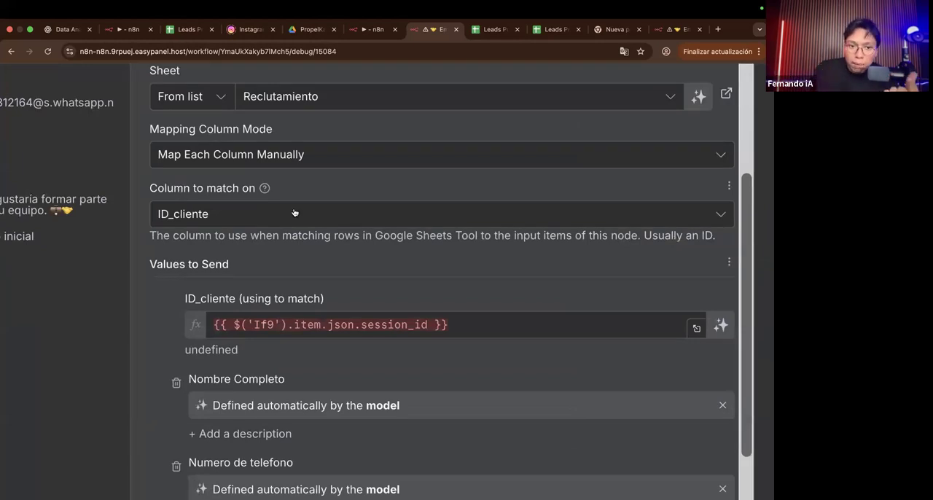
scroll(295, 212, right, 3)
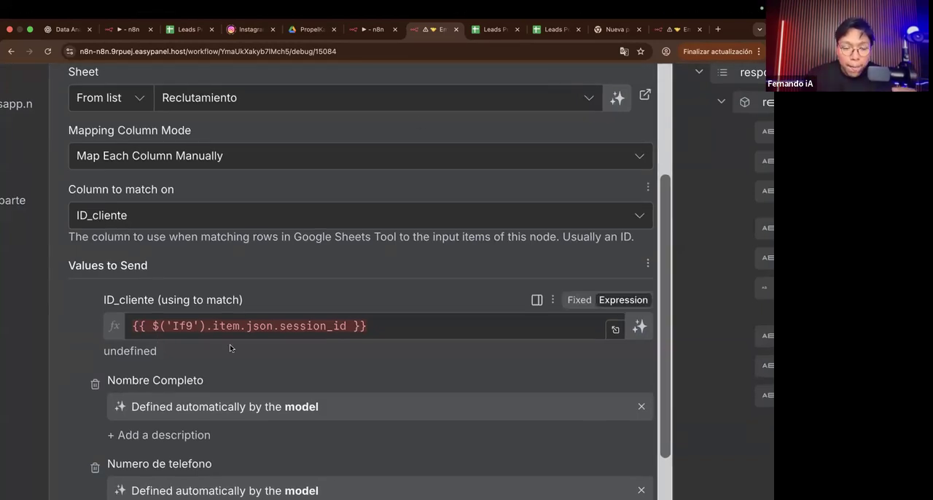
click(134, 219)
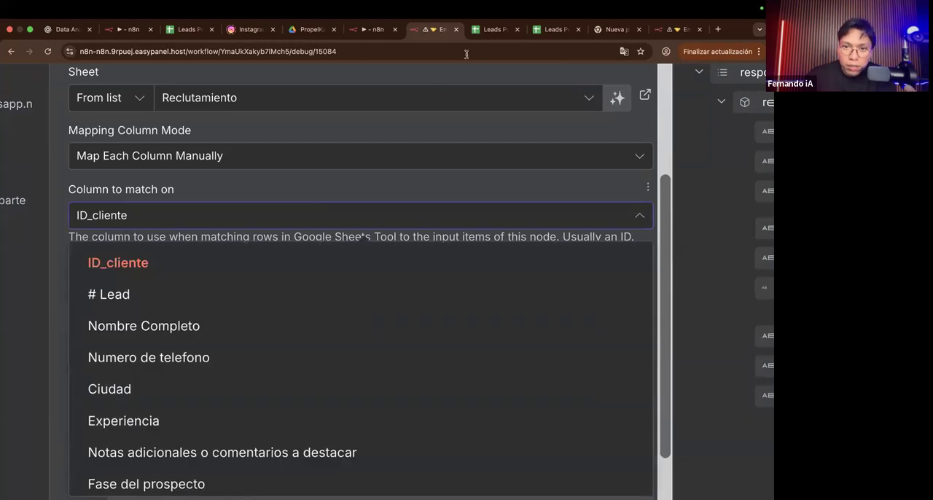
click(488, 29)
scroll(240, 328, down, 1)
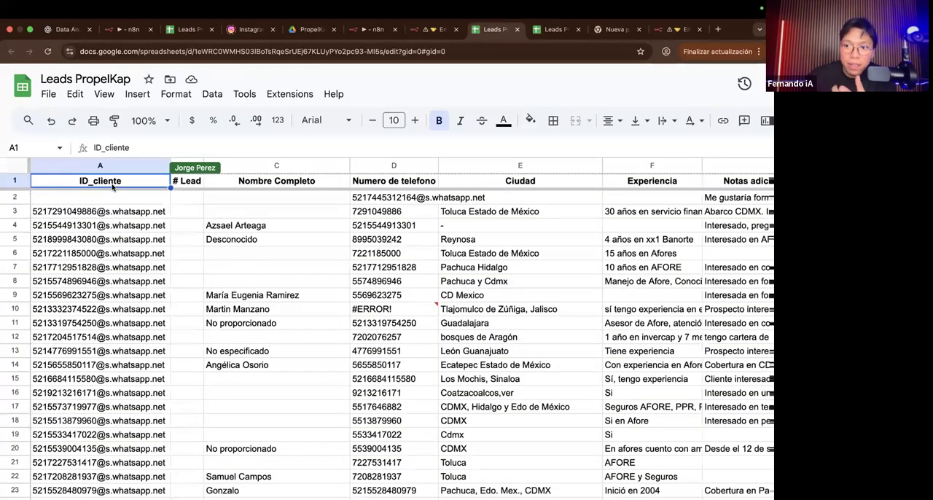
click(437, 34)
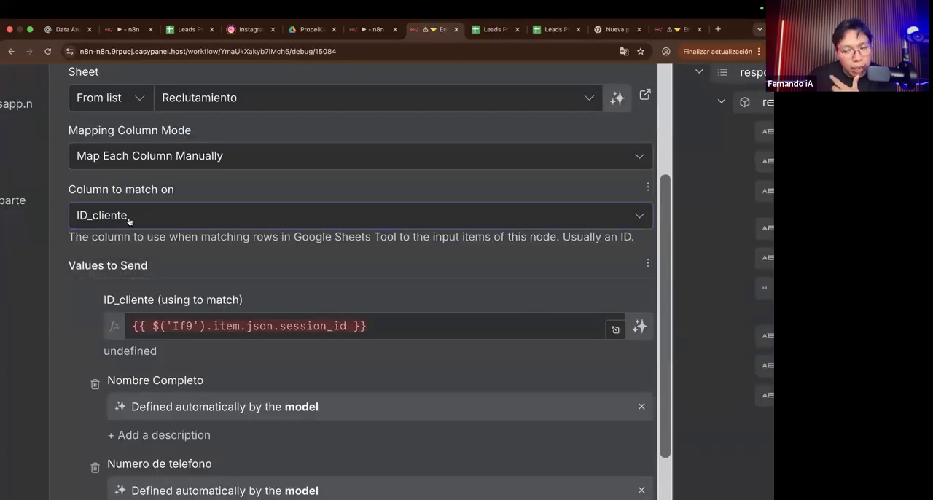
Step: Clear the ID_cliente match value, paste back its expression {{ $('If9').item.json.session_id }}, and close the node
click(186, 325)
key(ctrl+a)
key(super+c)
key(BackSpace)
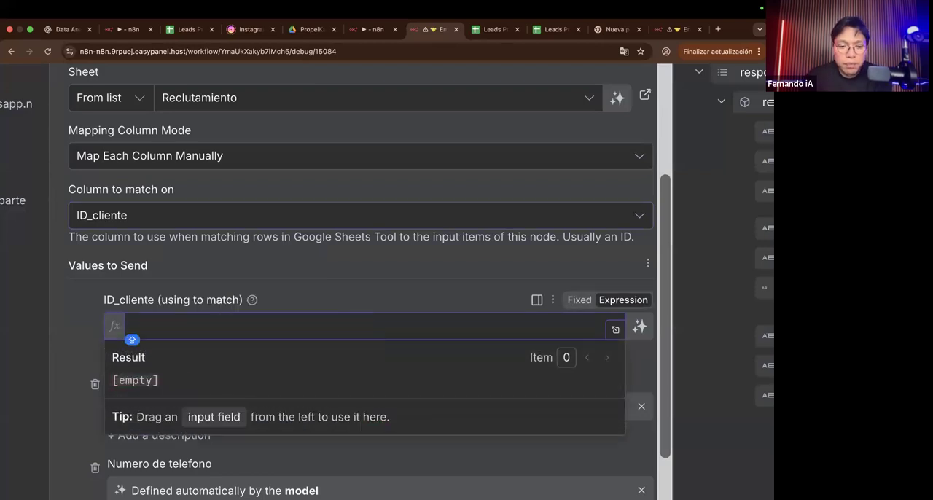
key(ctrl+z)
key(BackSpace)
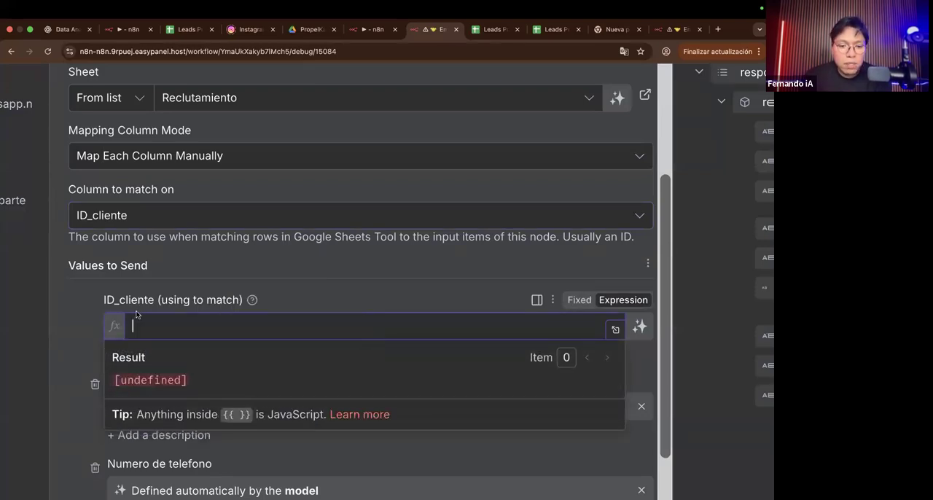
click(85, 316)
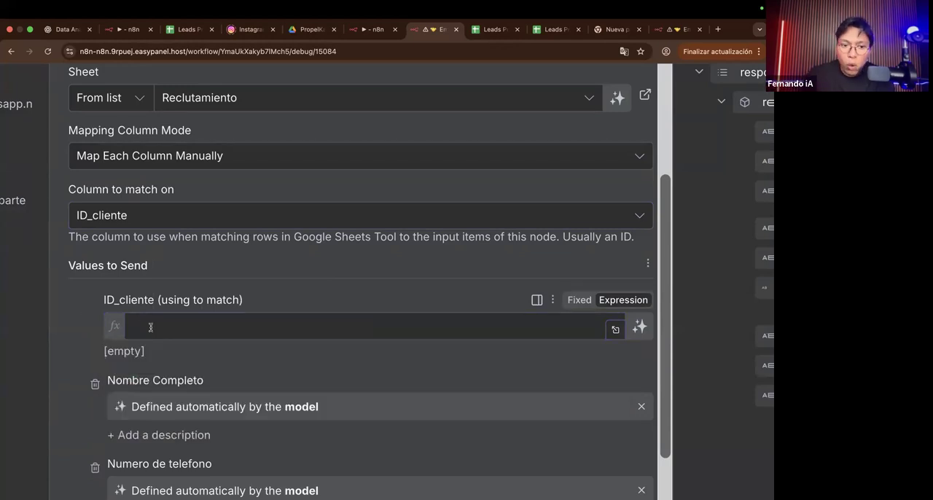
scroll(151, 328, right, 1)
scroll(150, 328, down, 1)
scroll(151, 329, down, 2)
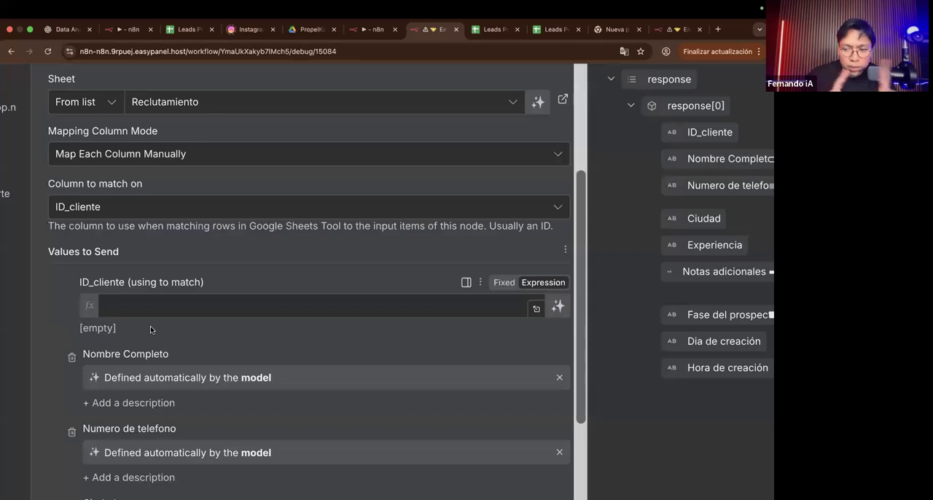
scroll(151, 329, down, 3)
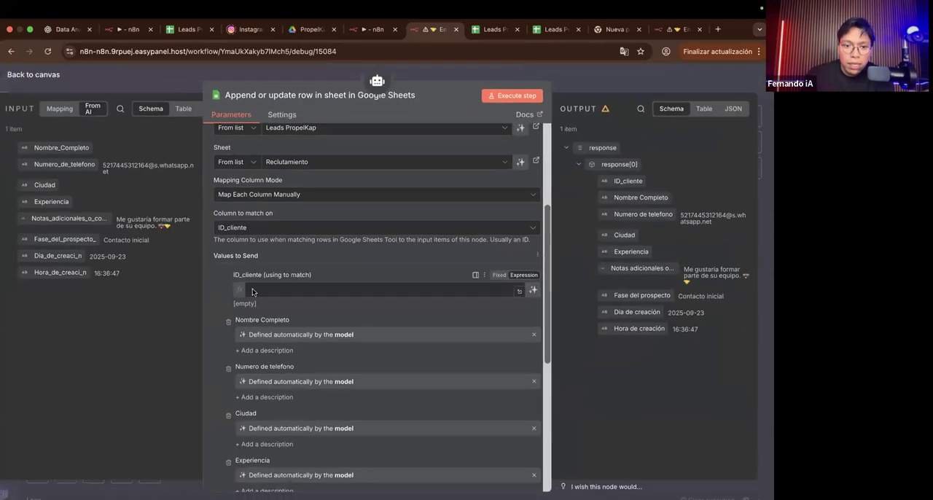
click(282, 285)
key(super+v)
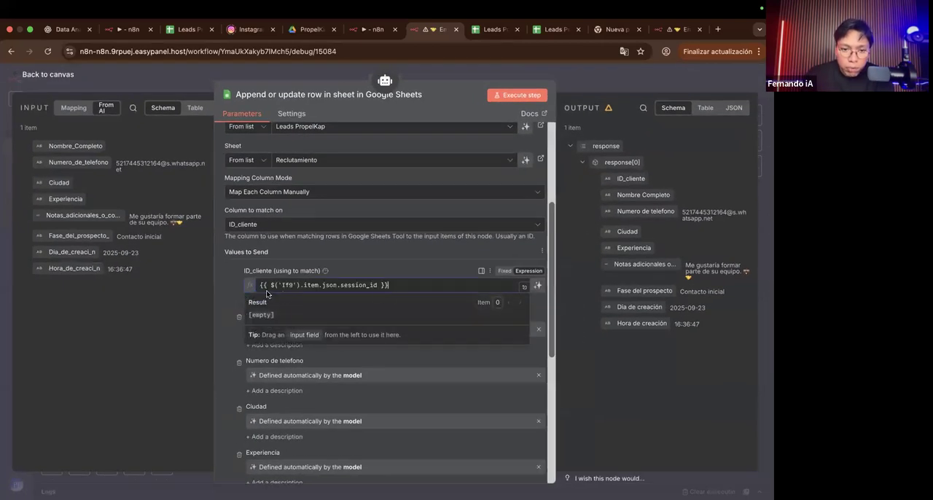
click(178, 68)
Step: Look over the workflow from Agente CRM back to the If9 node in Memoria a largo plazo, and return to Agente CRM
scroll(217, 234, down, 5)
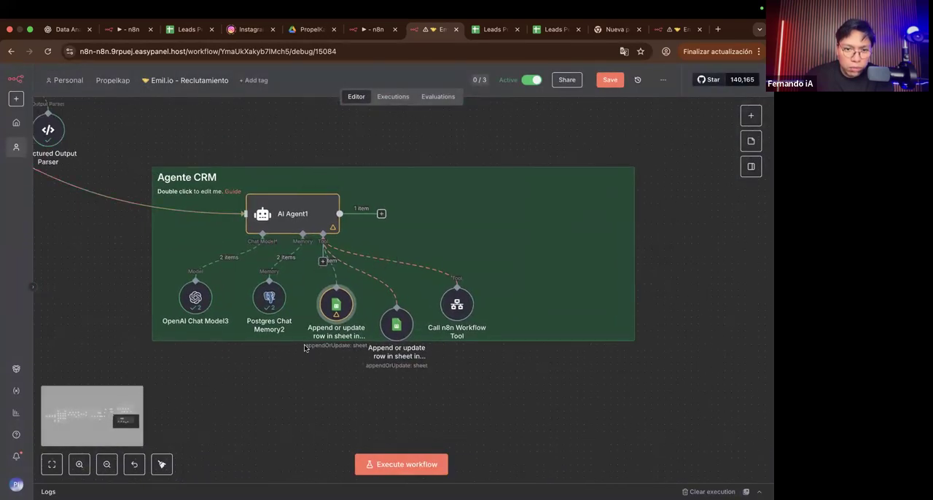
scroll(305, 342, left, 2)
scroll(277, 349, up, 5)
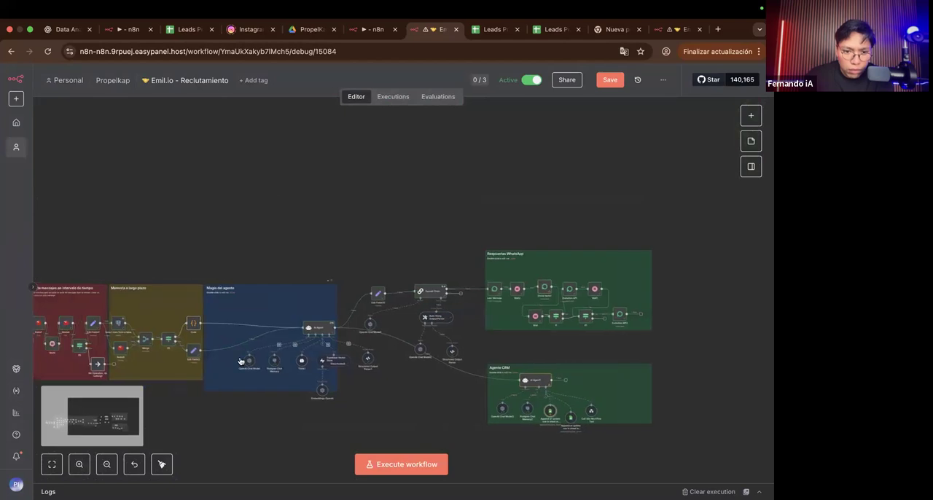
scroll(240, 361, up, 3)
scroll(241, 361, left, 3)
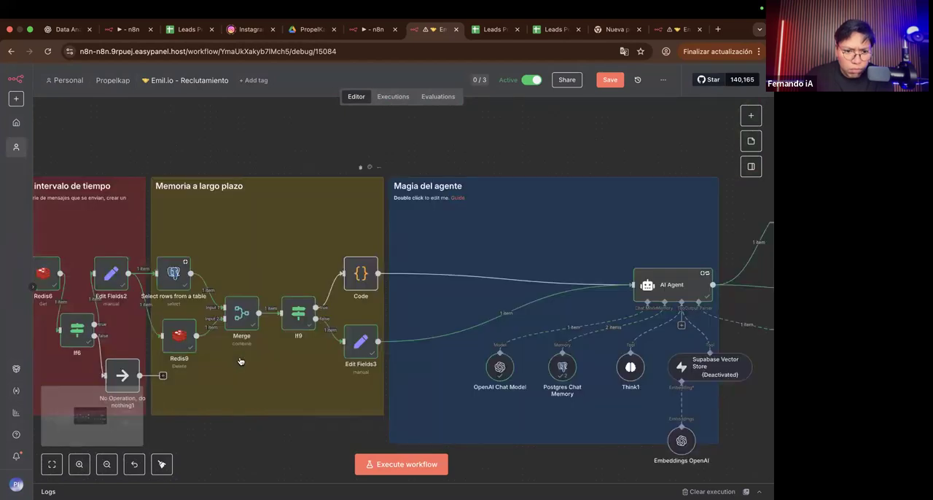
scroll(240, 361, right, 10)
scroll(240, 361, down, 1)
scroll(313, 386, left, 2)
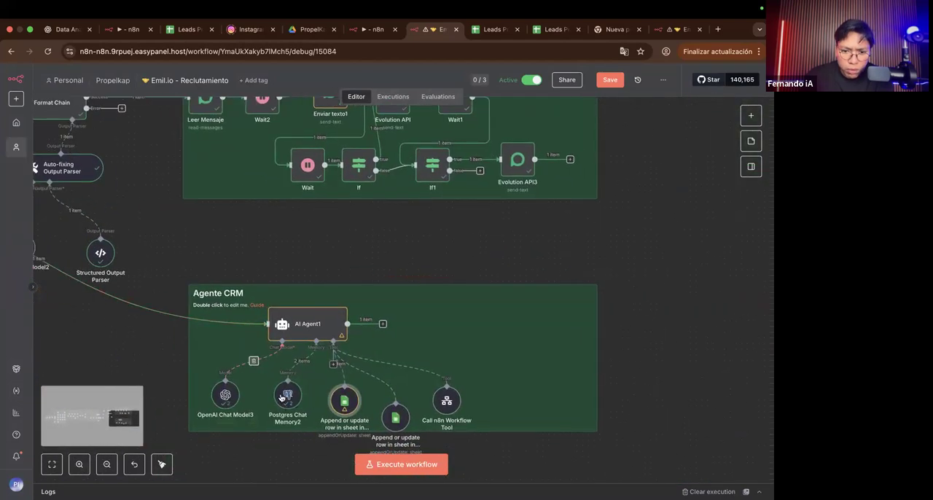
Step: Reopen the original Append or update row in sheet tool under AI Agent1 and examine its ID_cliente match expression
double_click(342, 400)
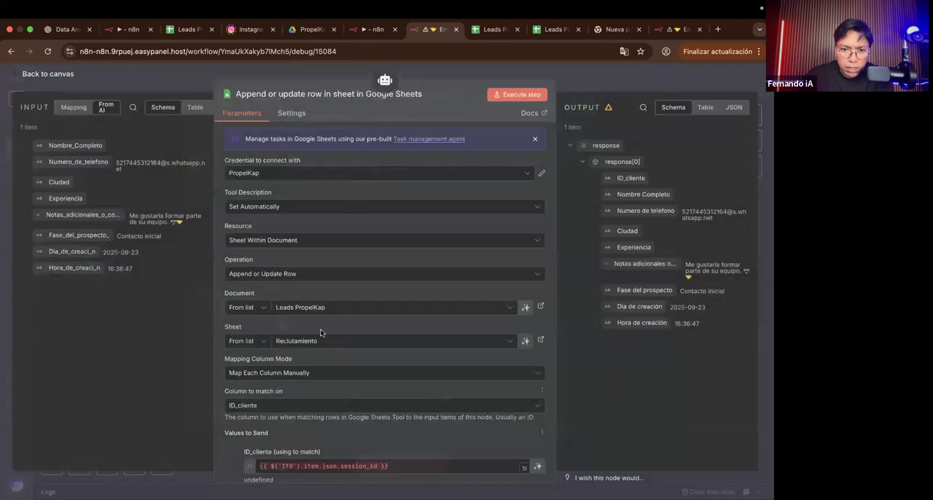
scroll(320, 329, down, 5)
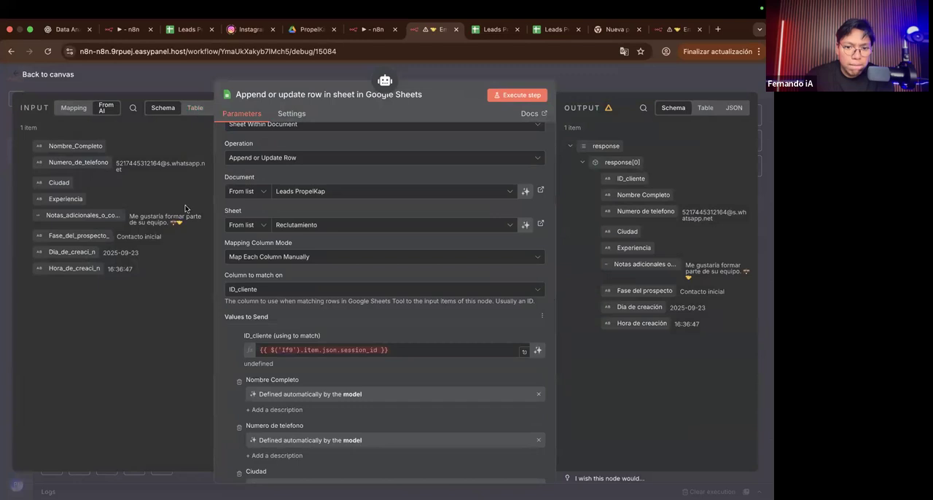
double_click(328, 349)
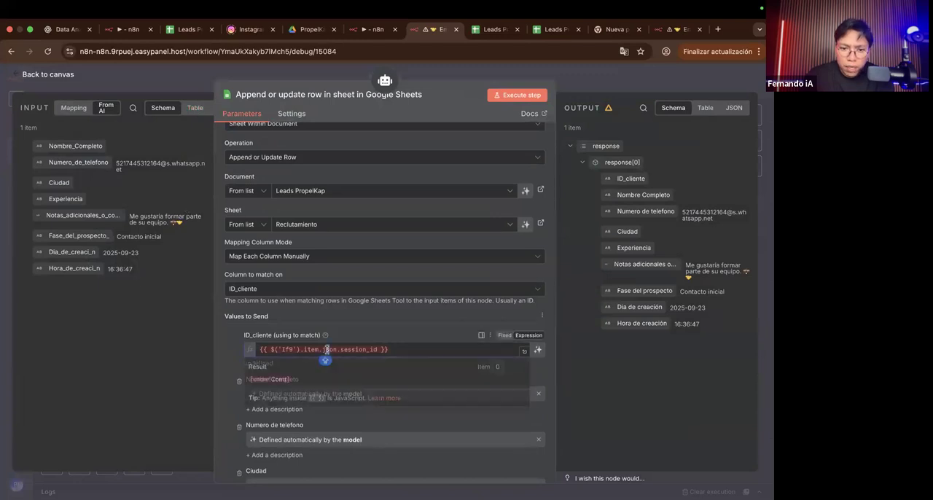
click(370, 332)
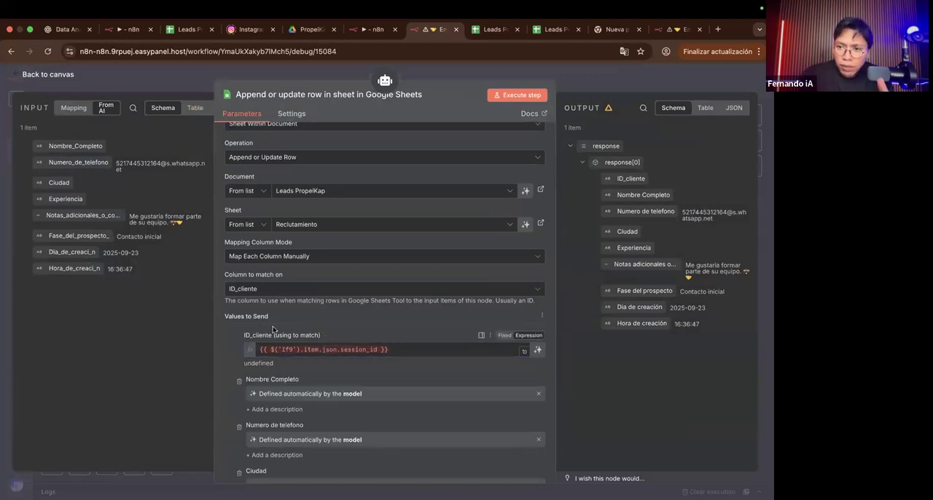
scroll(273, 329, up, 5)
scroll(273, 325, right, 1)
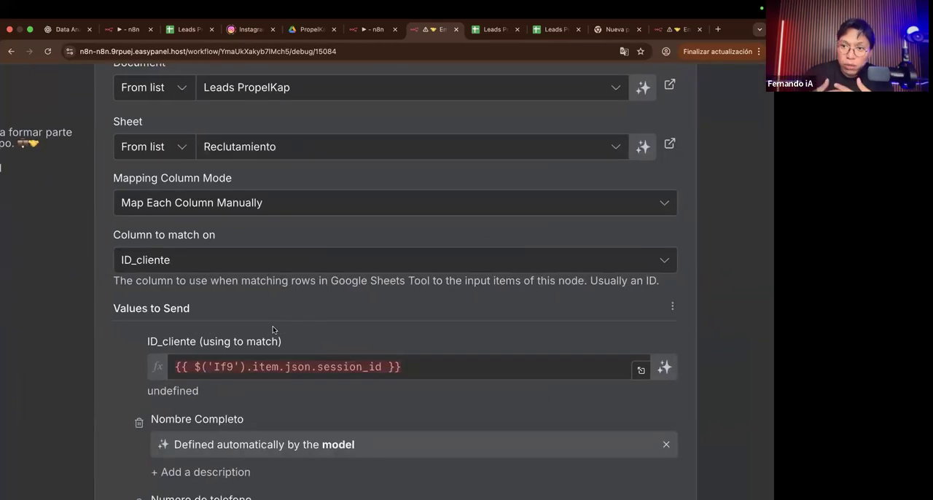
Step: Open the Leads PropelKap spreadsheet and examine the client IDs down the ID_cliente column of Reclutamiento
click(491, 29)
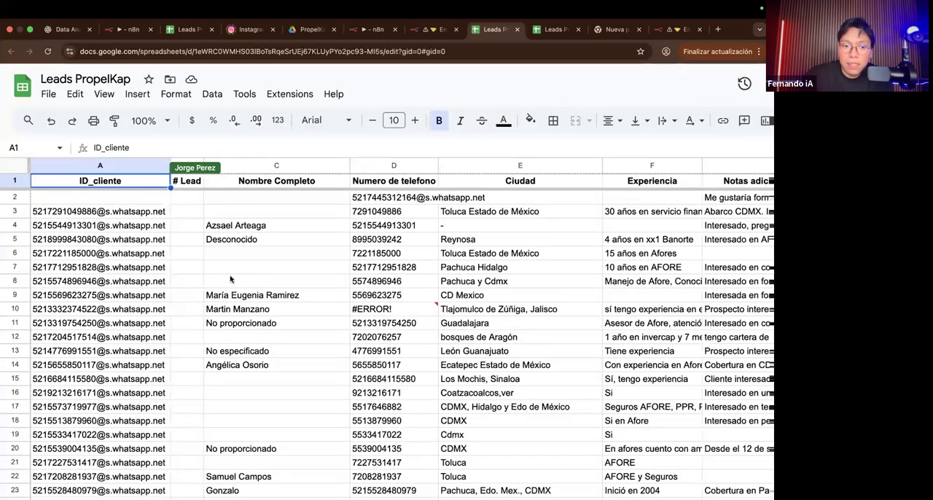
scroll(167, 301, down, 10)
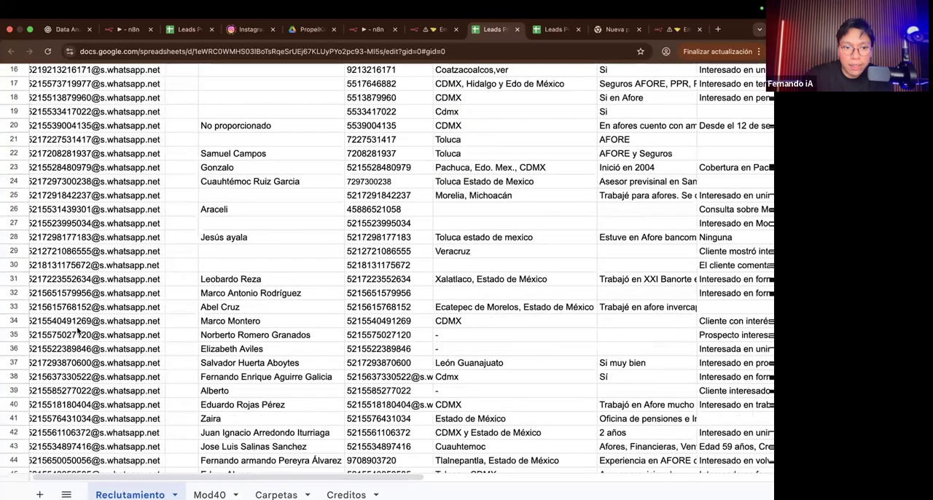
scroll(78, 330, down, 1)
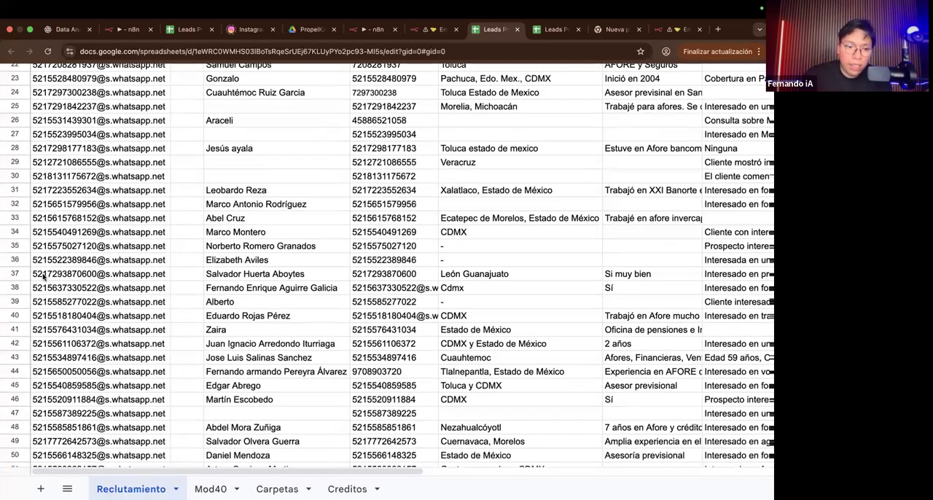
scroll(43, 276, up, 15)
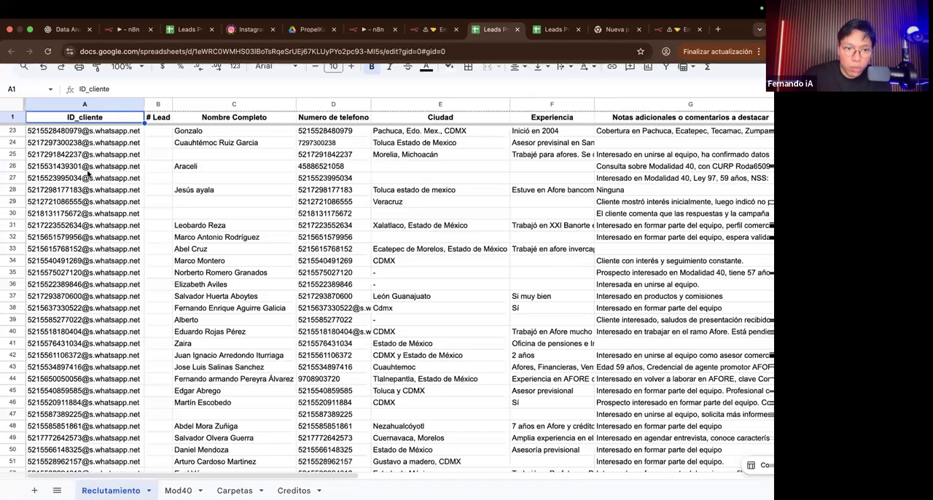
scroll(98, 268, down, 3)
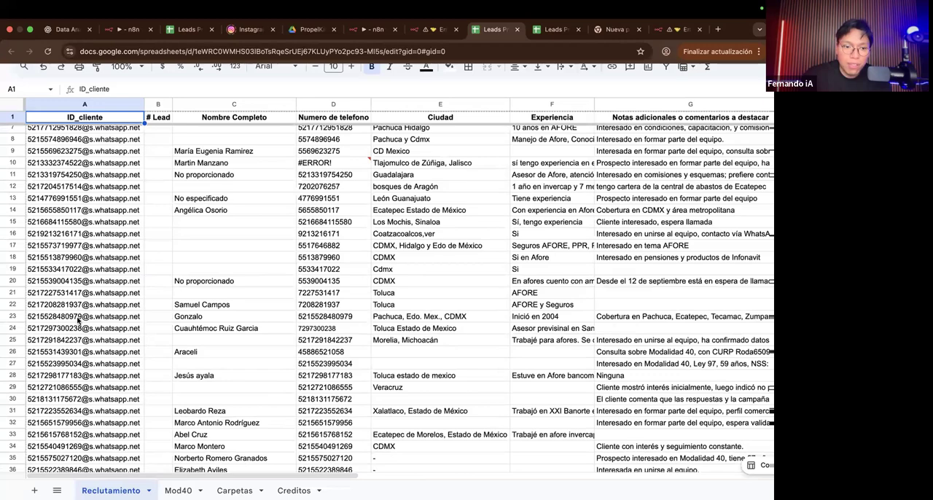
scroll(77, 321, up, 3)
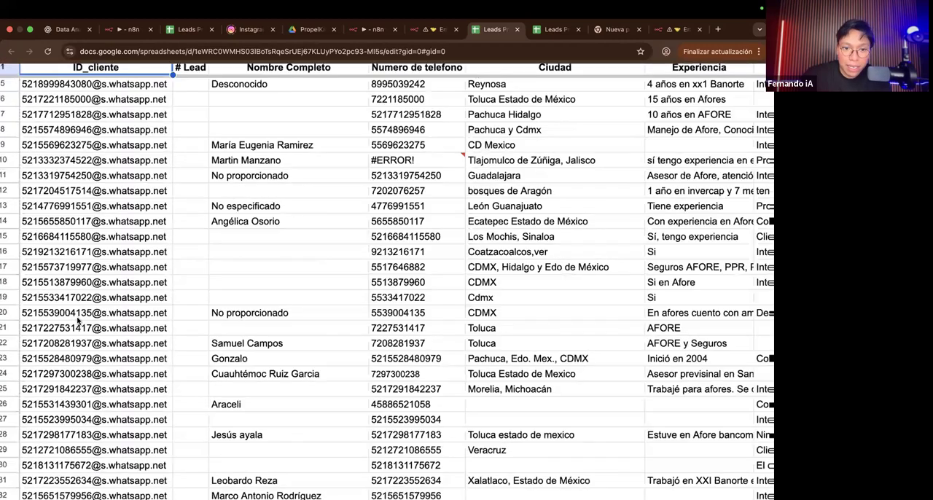
scroll(78, 320, up, 3)
scroll(78, 320, left, 1)
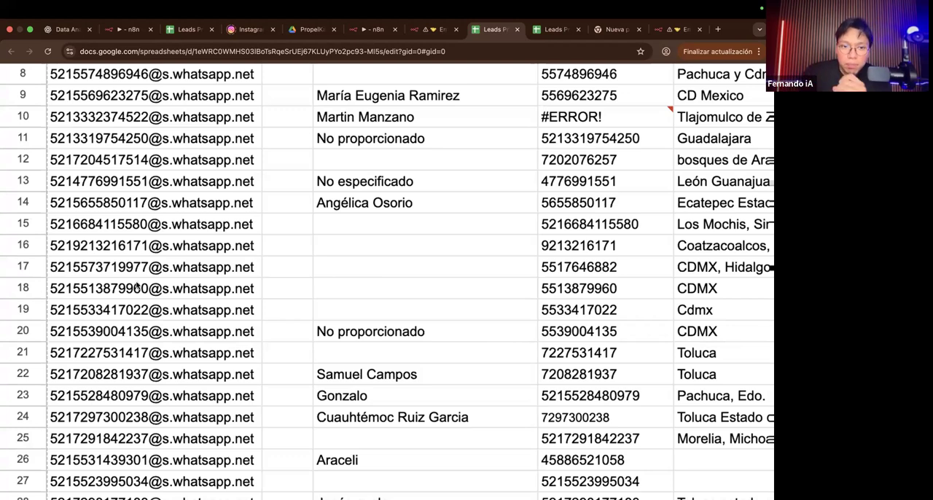
Step: Compare the client IDs with the name, phone, city and experience columns across the Reclutamiento lead rows
scroll(156, 280, right, 2)
scroll(157, 278, right, 2)
scroll(153, 241, down, 1)
scroll(143, 169, left, 5)
scroll(142, 168, right, 1)
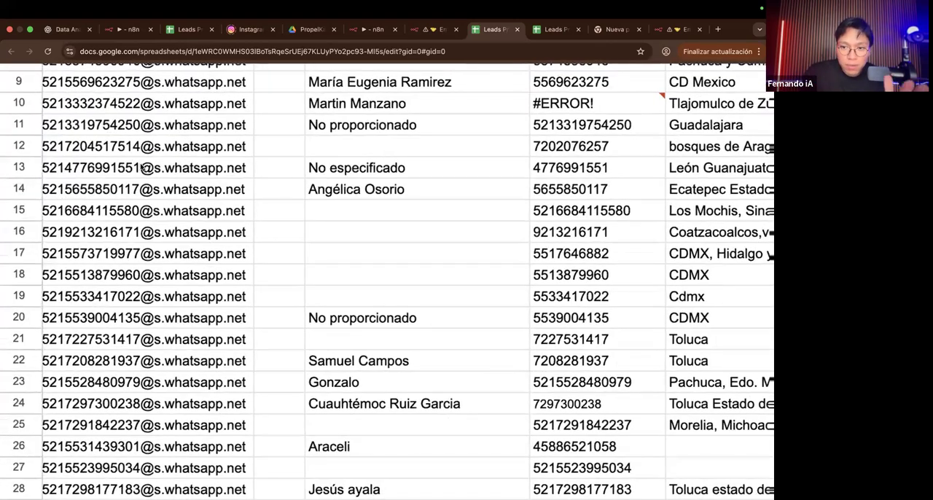
scroll(142, 167, right, 3)
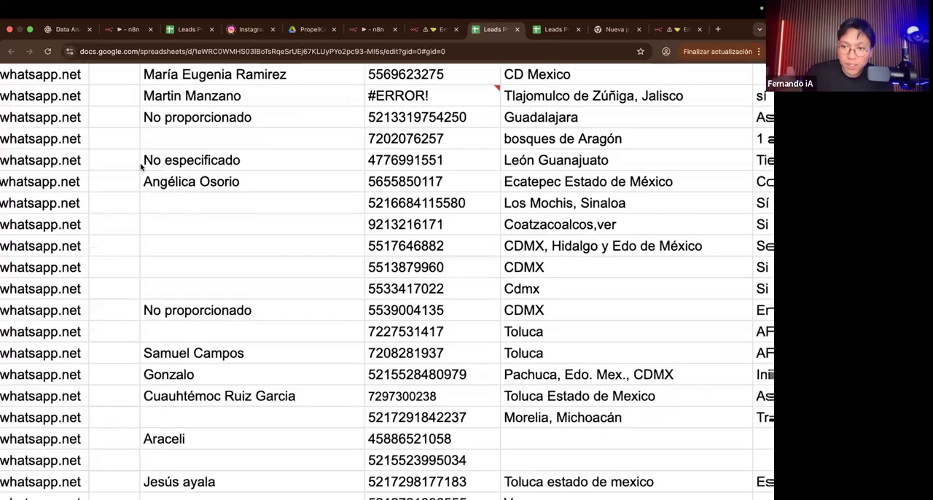
scroll(142, 167, left, 3)
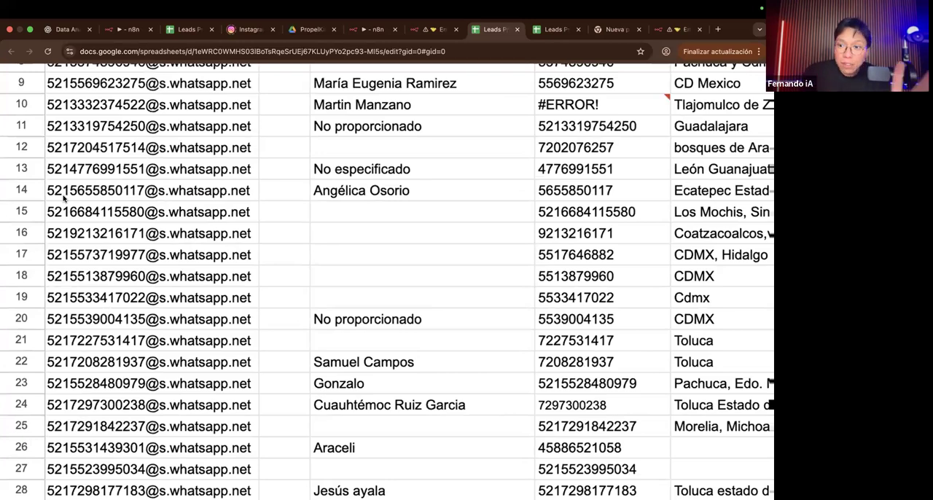
scroll(64, 197, right, 5)
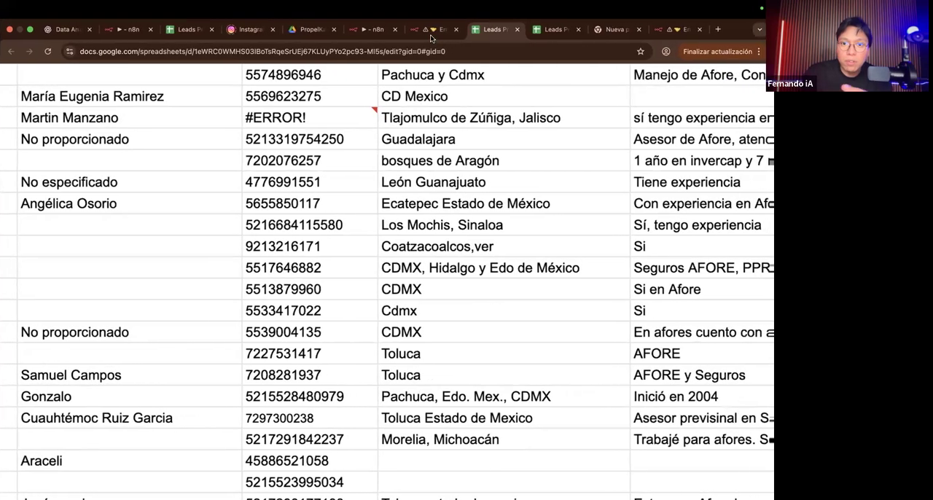
Step: Return to the workflow's sheet tool and highlight the whole ID_cliente match expression to inspect it
click(435, 30)
scroll(260, 279, down, 3)
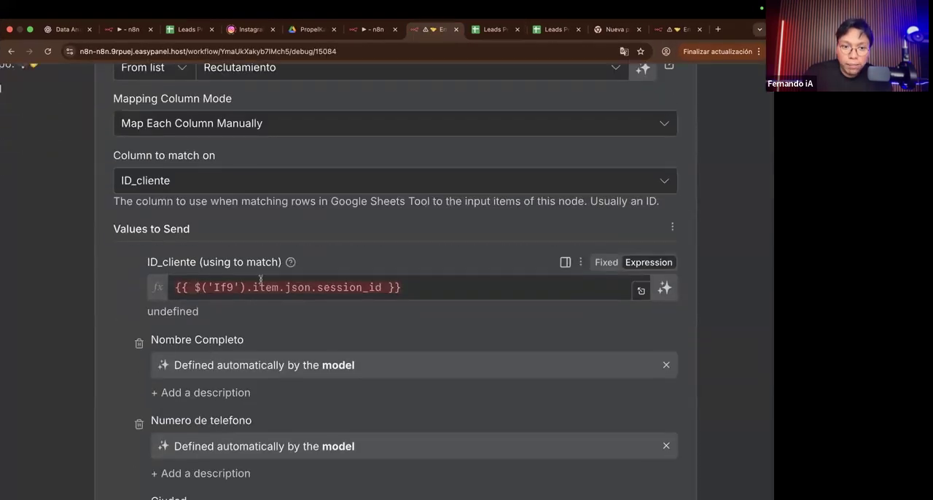
triple_click(299, 284)
key(super+c)
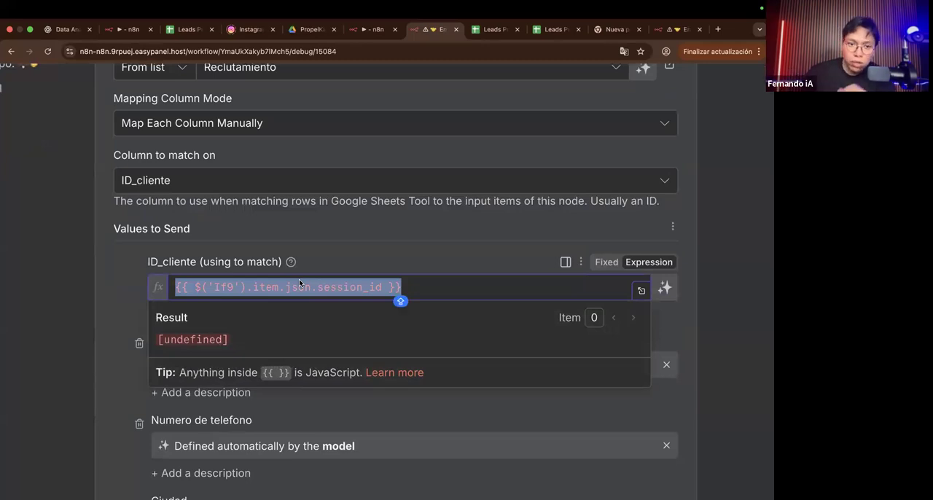
scroll(300, 283, down, 5)
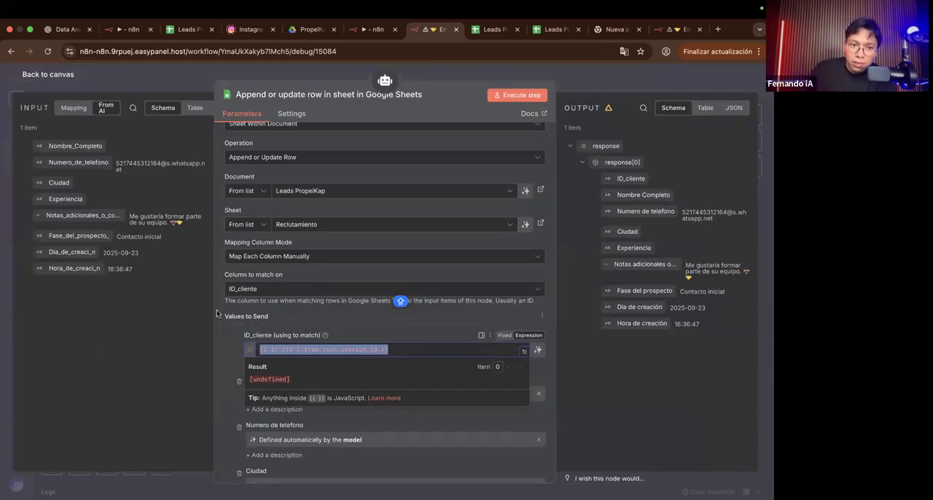
Step: Remove the automatic model definition from the Nombre Completo column value and clear its expression
click(231, 349)
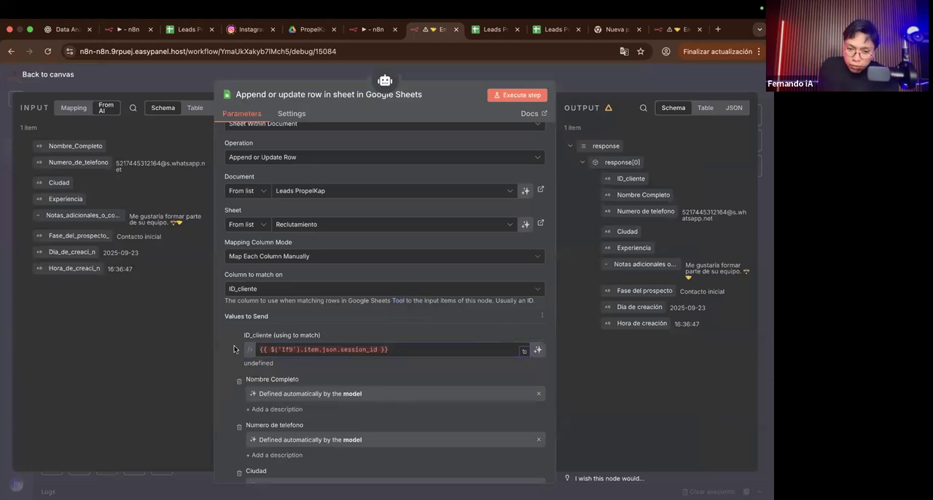
scroll(295, 386, down, 3)
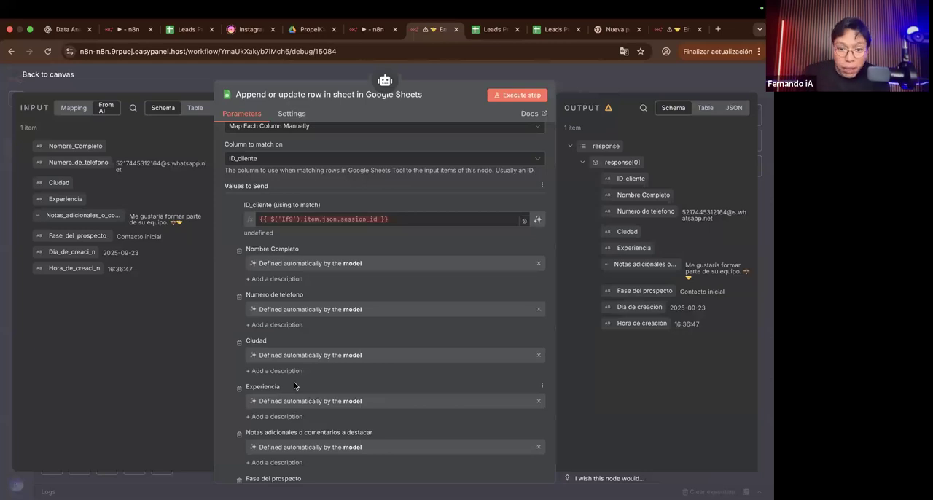
scroll(318, 353, down, 2)
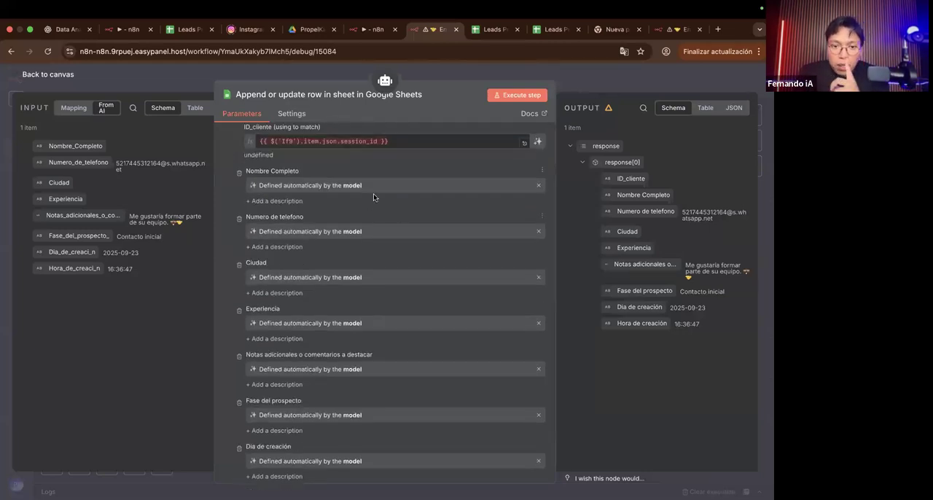
scroll(305, 184, up, 5)
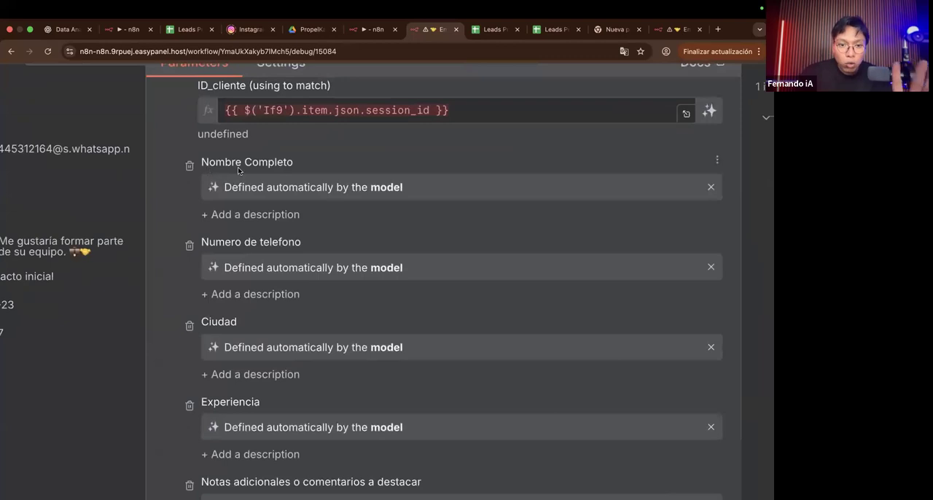
scroll(284, 180, right, 2)
scroll(285, 180, right, 2)
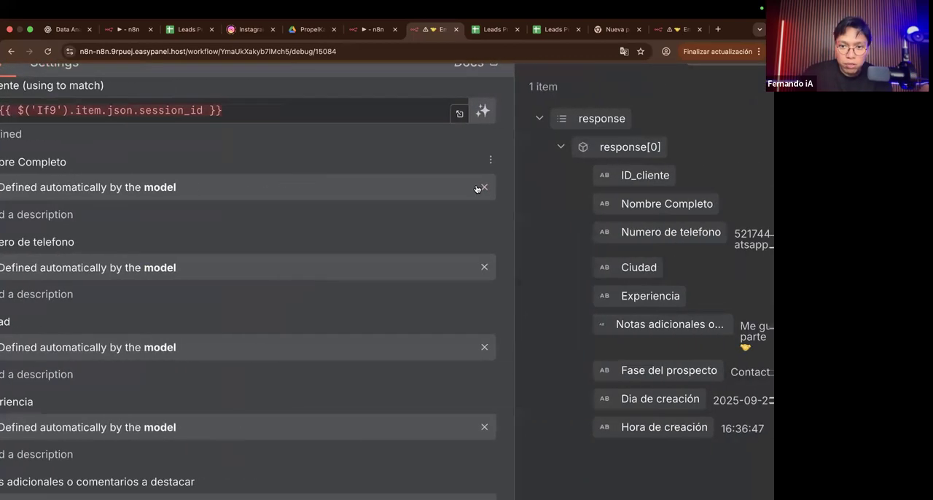
click(482, 188)
scroll(481, 188, left, 2)
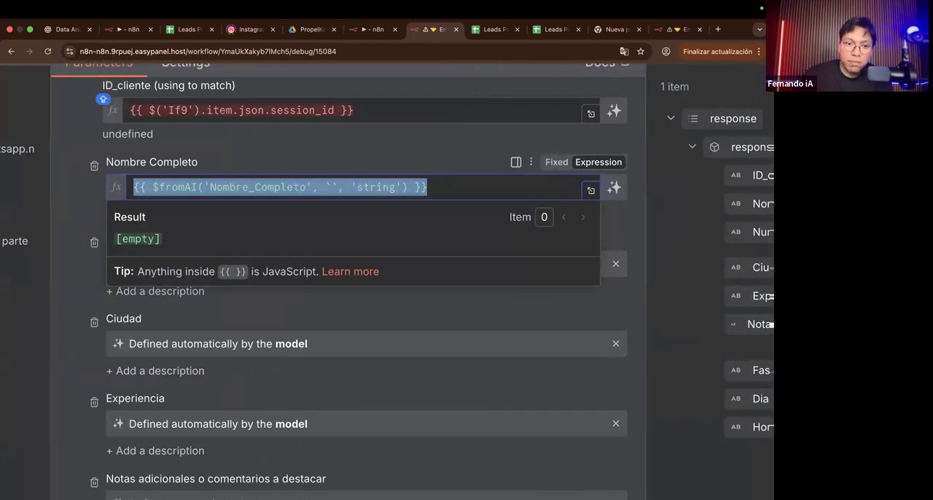
key(BackSpace)
click(417, 159)
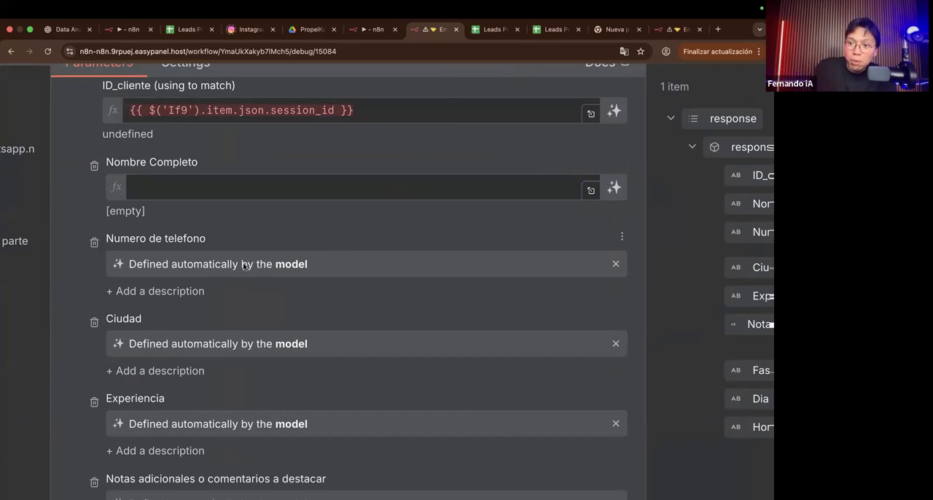
Step: Let the model define the Nombre Completo value automatically again
scroll(291, 248, right, 5)
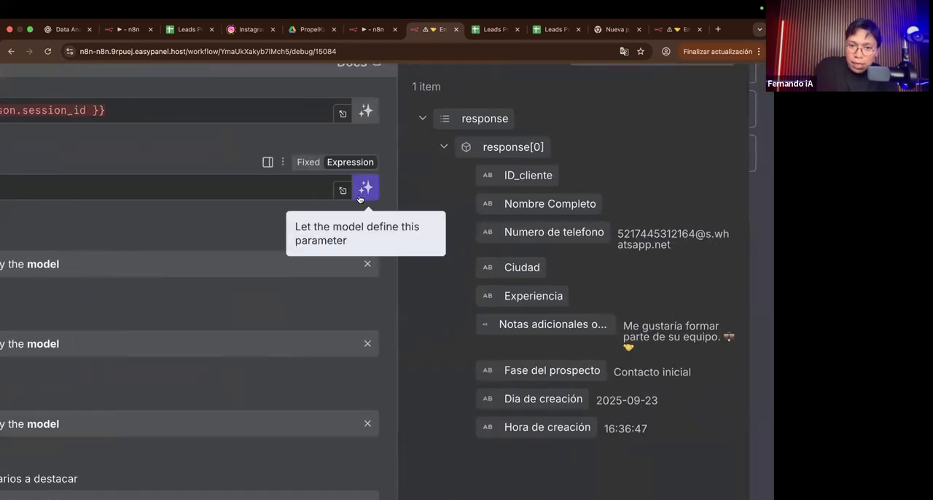
scroll(360, 200, down, 5)
scroll(435, 224, up, 1)
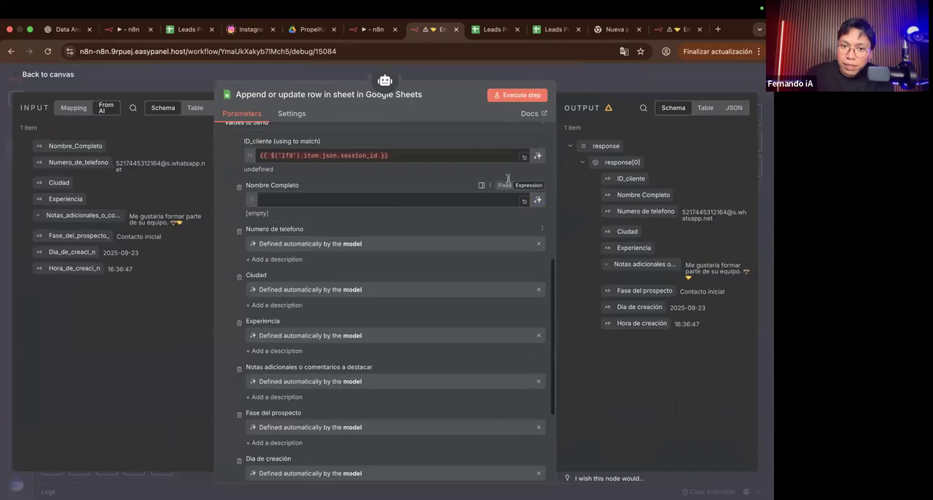
click(538, 201)
Step: Try letting the model define the ID_cliente match value, and revert the field to an empty expression
click(536, 156)
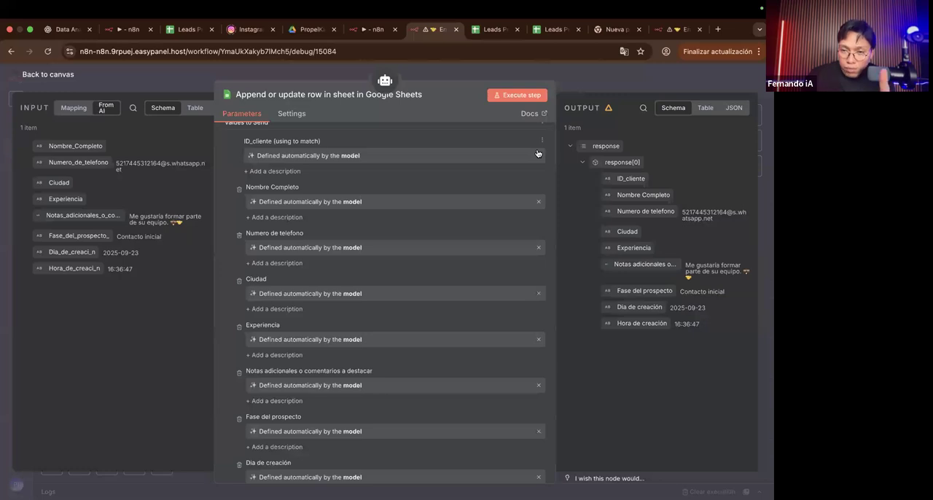
scroll(537, 153, up, 3)
click(538, 156)
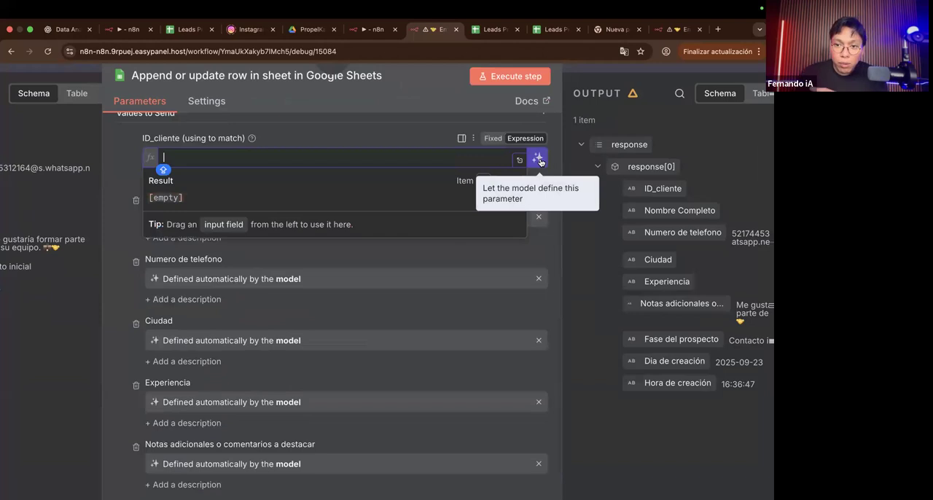
scroll(540, 162, up, 3)
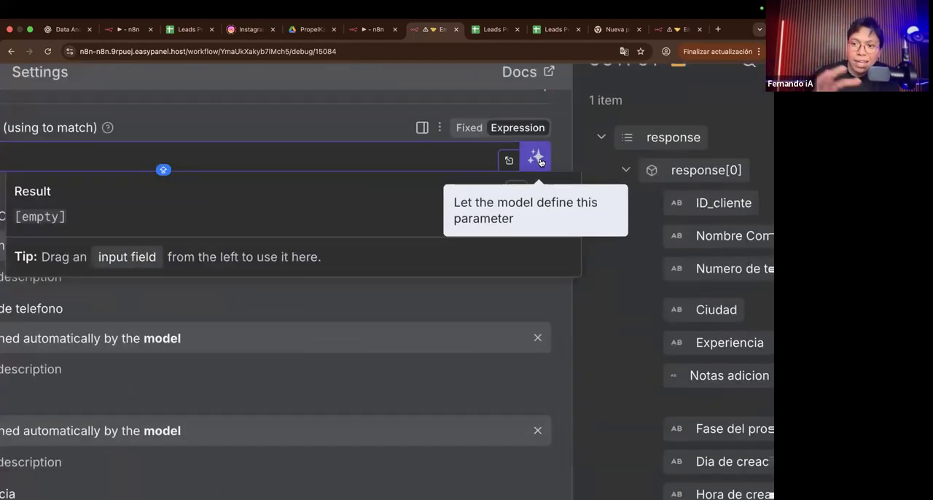
scroll(540, 161, down, 3)
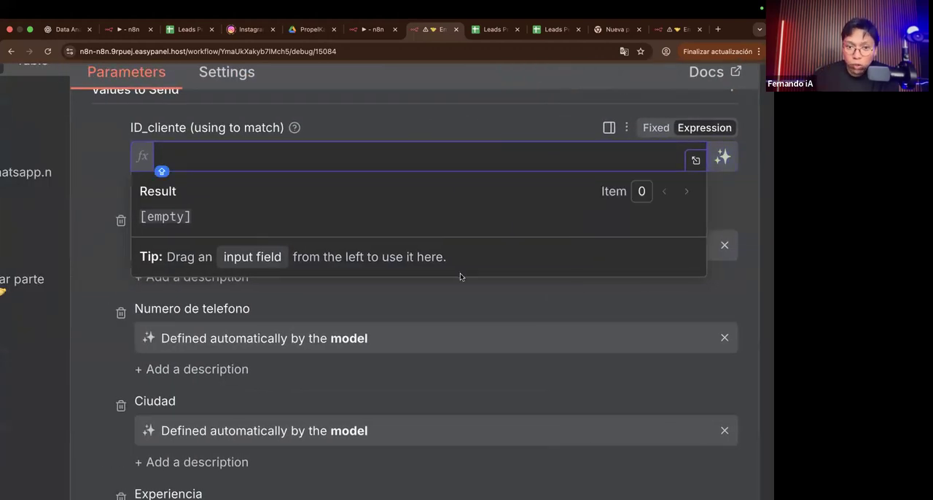
click(425, 313)
scroll(425, 313, down, 3)
scroll(425, 314, down, 3)
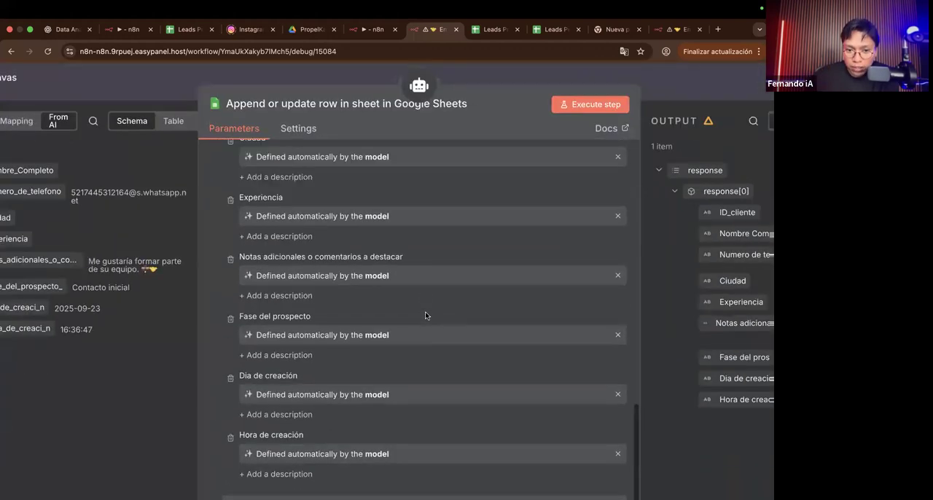
scroll(424, 313, up, 7)
scroll(420, 309, down, 3)
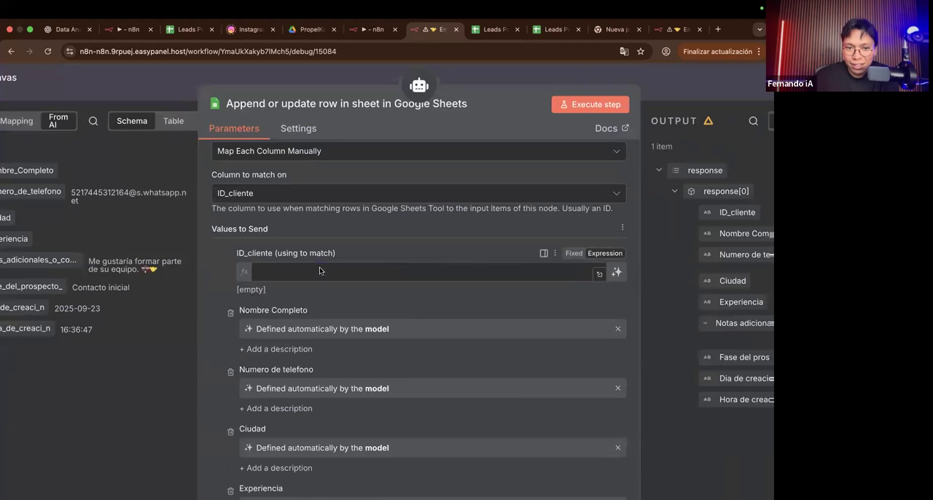
Step: Restore the ID_cliente match expression to {{ $('If9').item.json.session_id }}
click(319, 271)
key(super+v)
click(212, 288)
scroll(212, 288, down, 3)
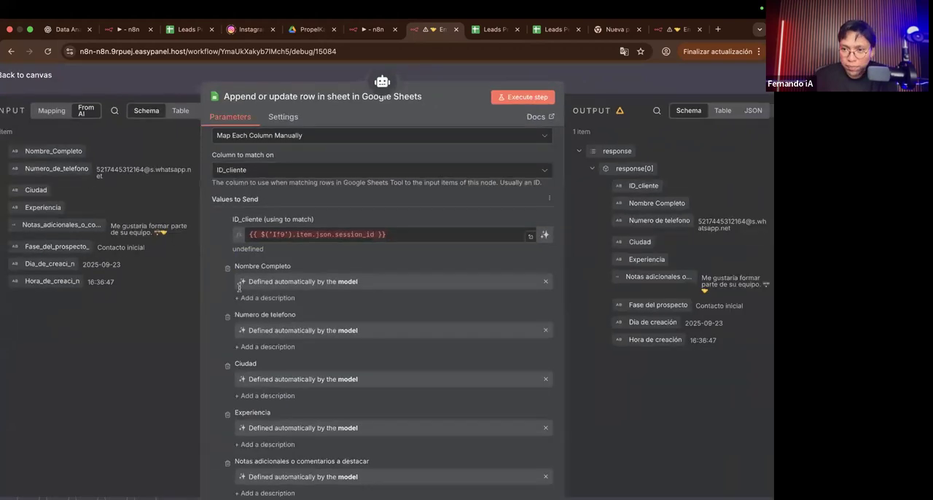
scroll(387, 333, down, 2)
scroll(387, 330, down, 1)
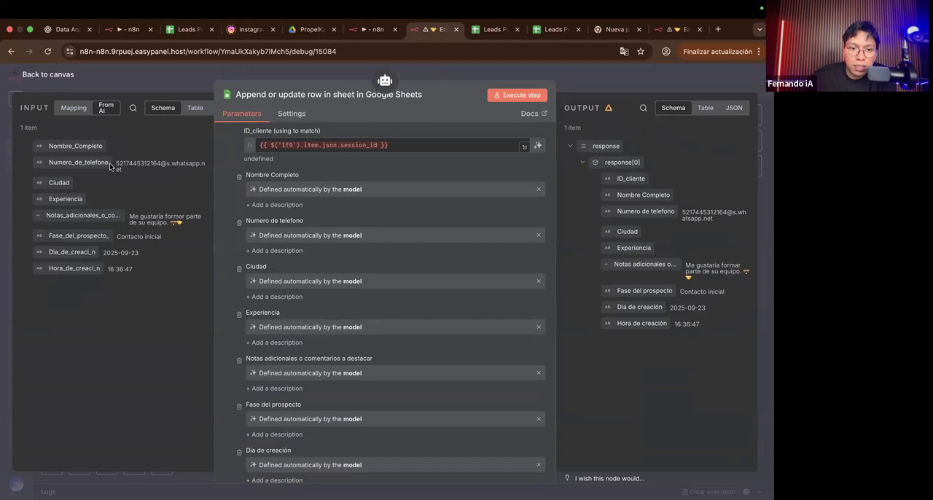
Step: Replace the ID_cliente match expression with the ID field from Edit Fields3, giving {{ $('Edit Fields3').item.json.ID }}
click(321, 148)
key(super+a)
key(BackSpace)
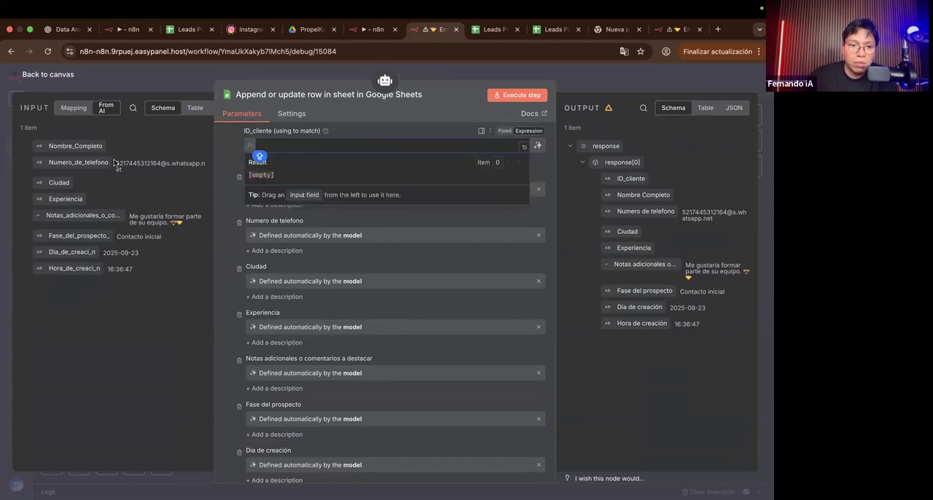
drag(84, 162, 109, 163)
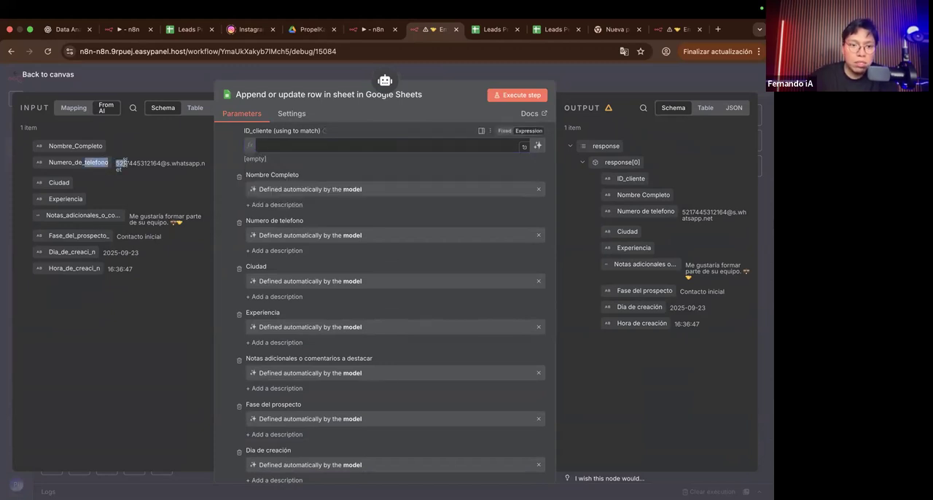
click(74, 107)
click(35, 136)
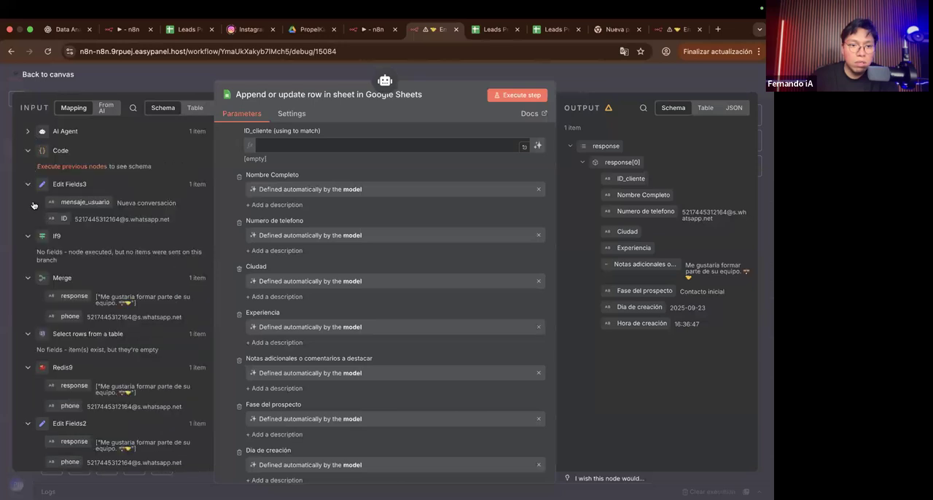
scroll(60, 193, down, 1)
drag(61, 189, 287, 151)
click(235, 161)
double_click(305, 147)
click(230, 163)
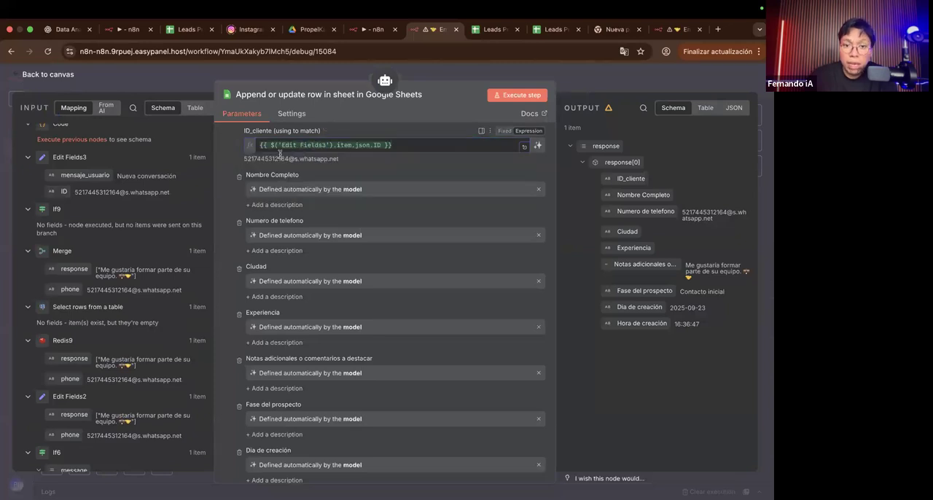
Step: Examine the ID_cliente mapping and the model-defined columns from Nombre Completo through Hora de creación under Values to Send
scroll(279, 153, up, 3)
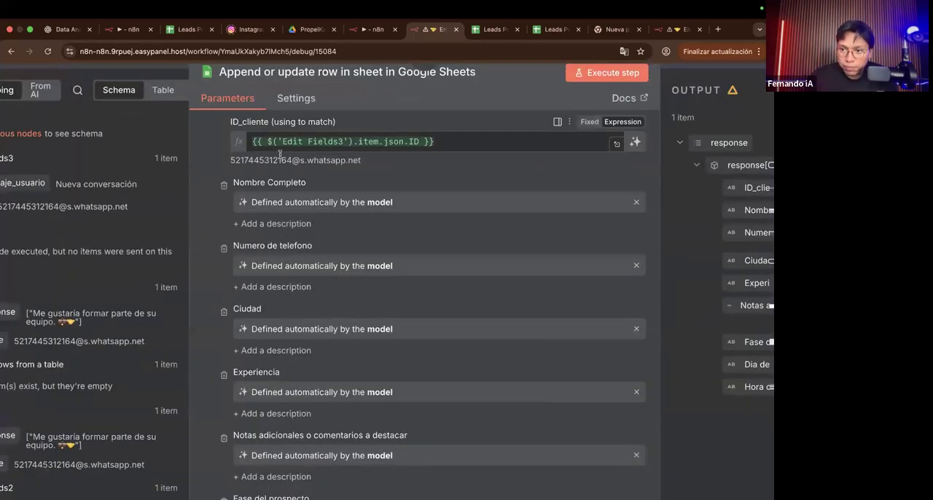
scroll(280, 154, down, 3)
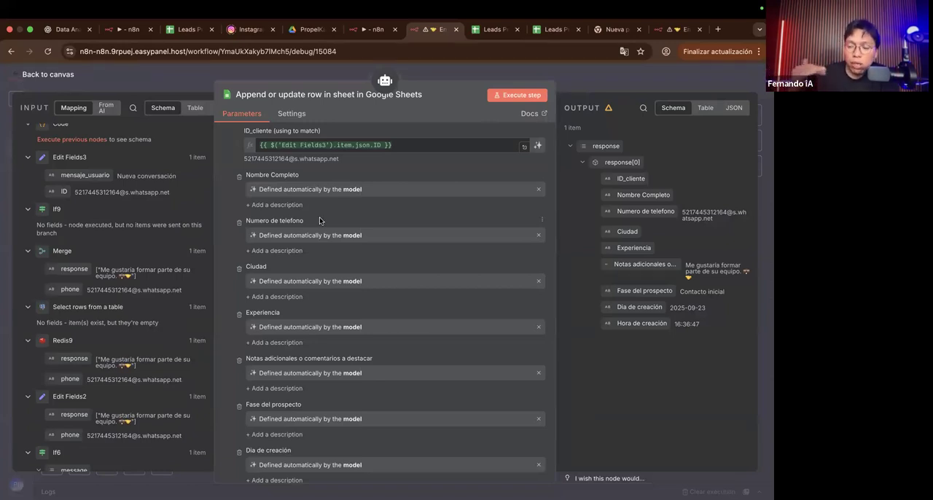
scroll(340, 246, down, 1)
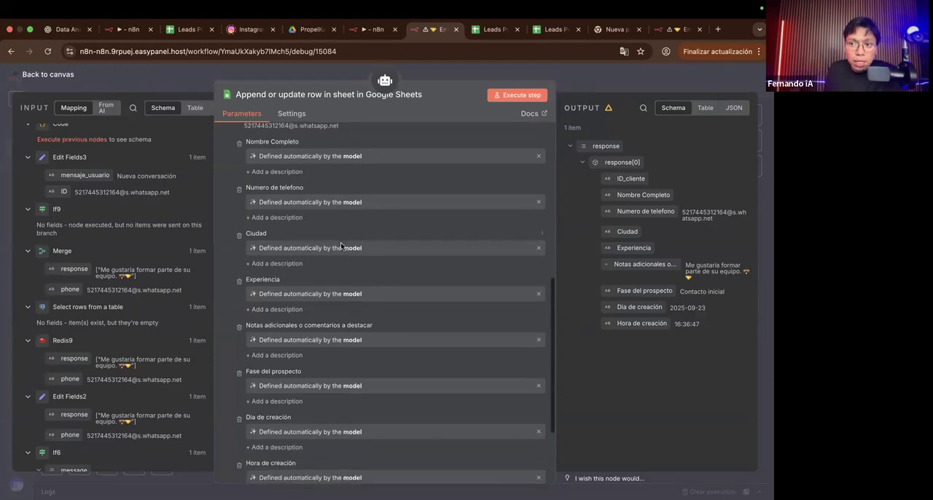
scroll(340, 246, down, 3)
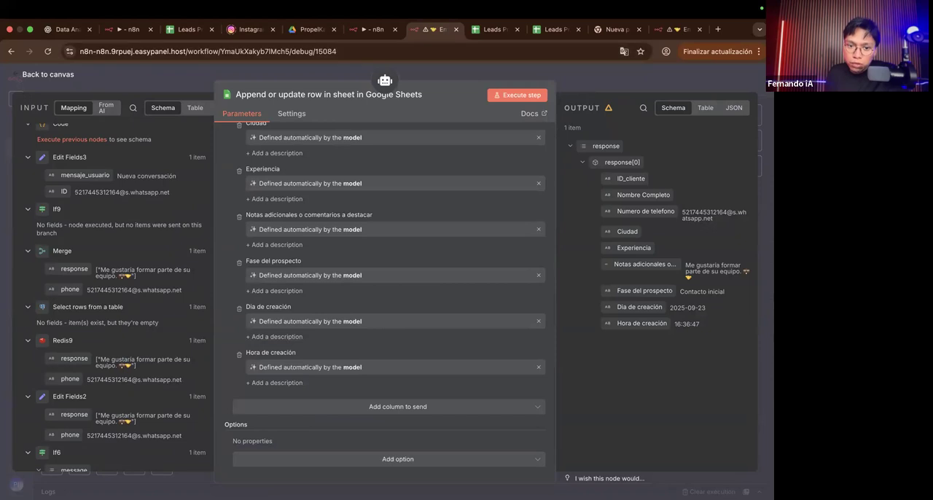
scroll(349, 356, up, 3)
scroll(349, 356, down, 3)
scroll(349, 356, up, 10)
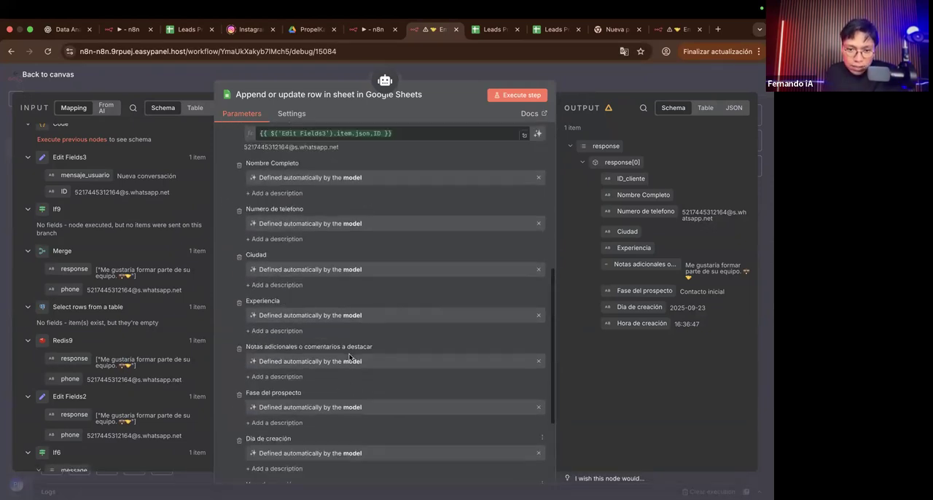
scroll(349, 356, down, 10)
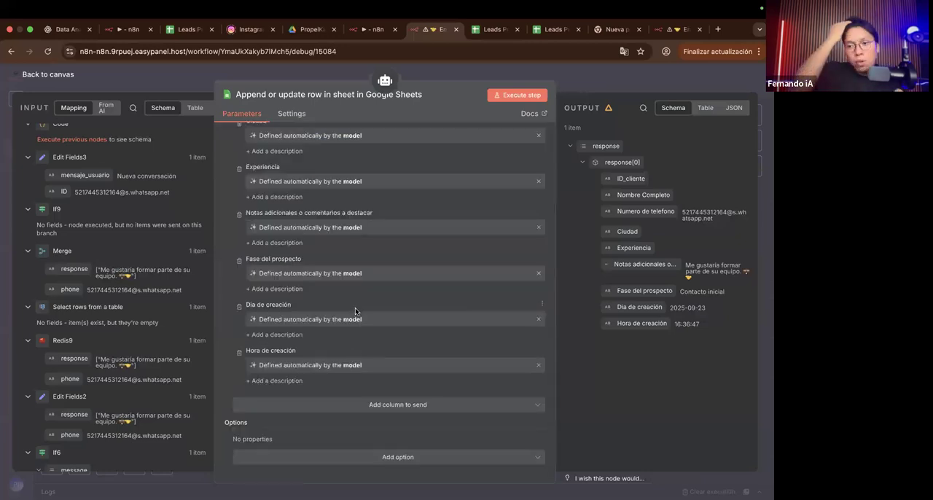
Step: Switch to the Leads PropelKap spreadsheet and examine the name, phone, city and experience columns
click(485, 29)
scroll(368, 257, right, 2)
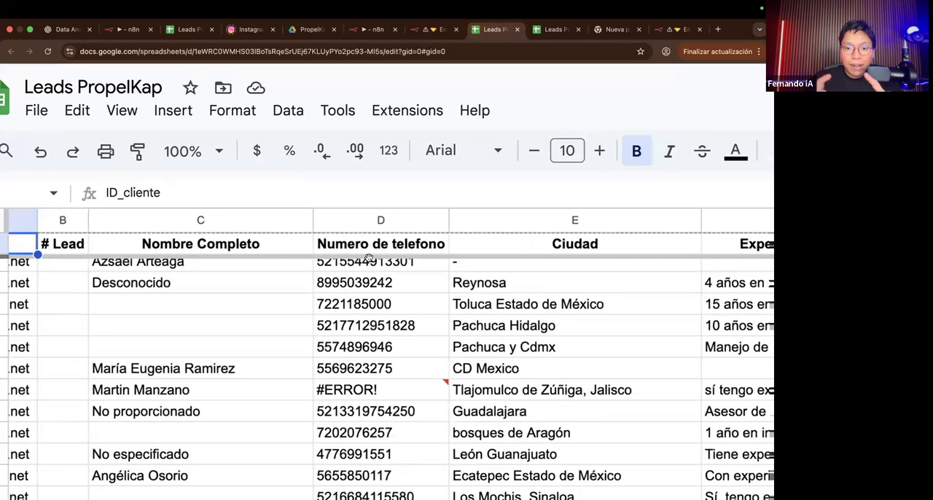
scroll(369, 257, right, 2)
scroll(368, 257, up, 1)
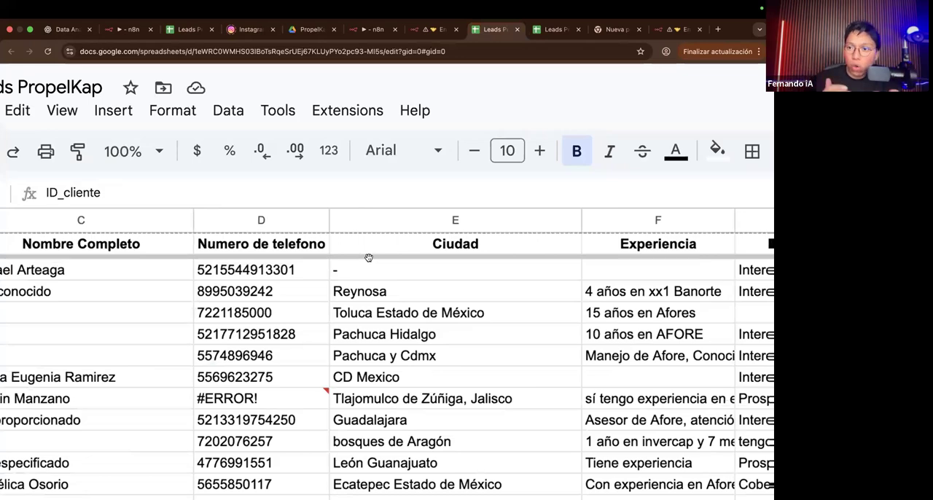
scroll(266, 282, down, 3)
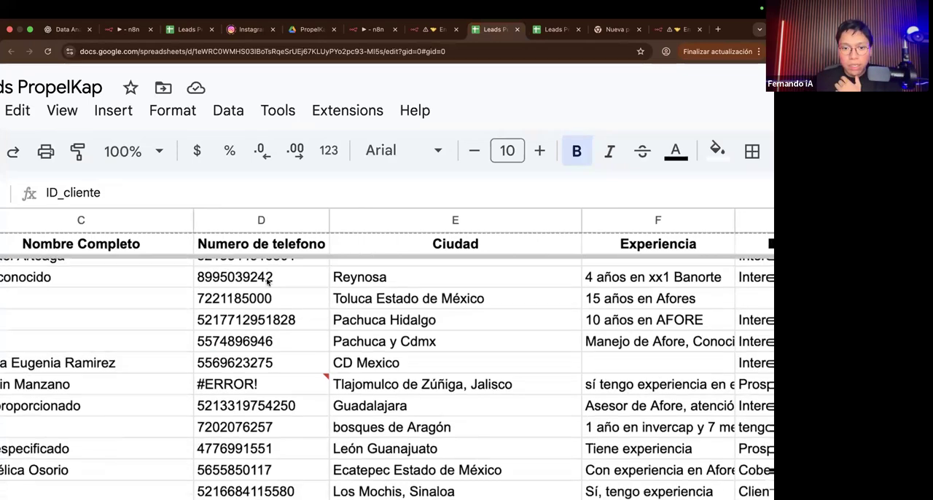
scroll(172, 236, right, 5)
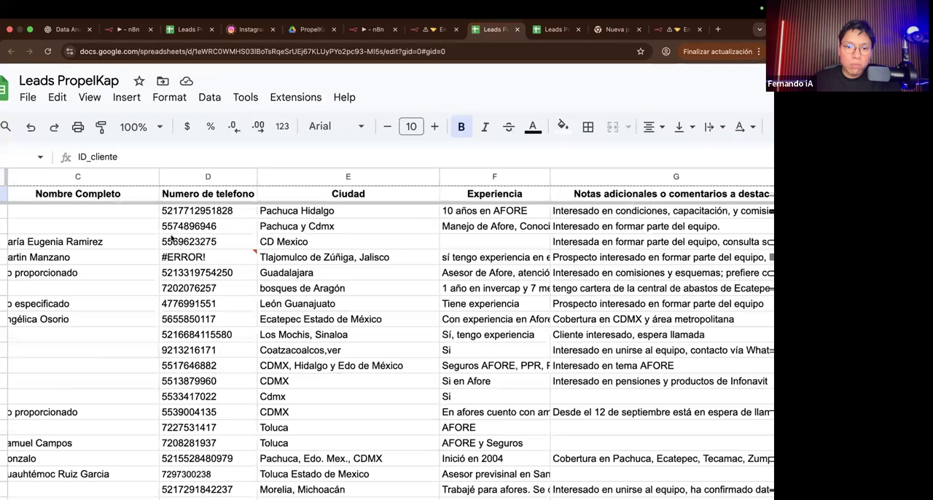
Step: Examine the notes, prospect phase and creation date and time columns, selecting the Notas adicionales o comentarios a destacar header
scroll(173, 235, left, 1)
scroll(175, 210, left, 1)
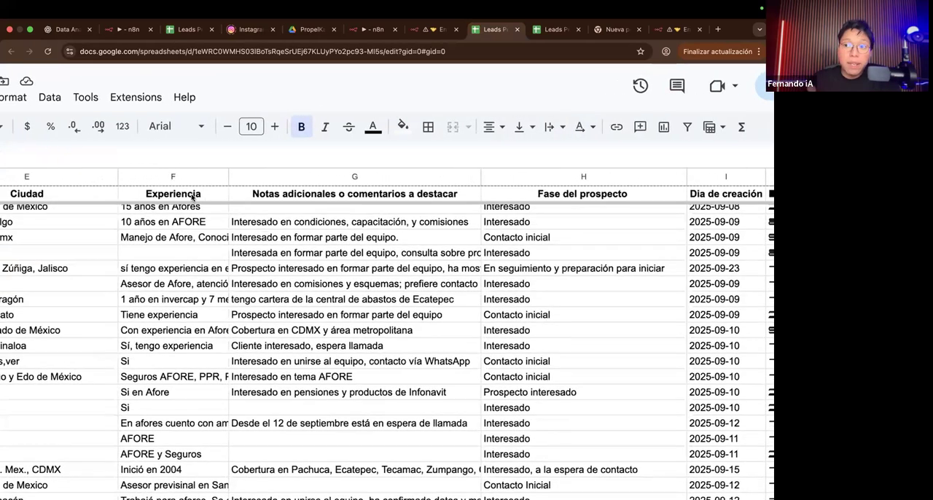
scroll(193, 197, right, 5)
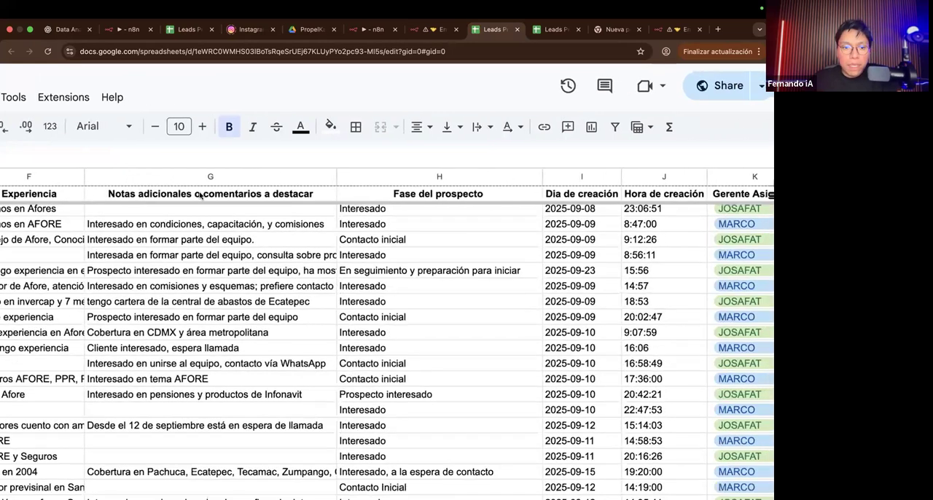
scroll(200, 196, up, 2)
click(204, 194)
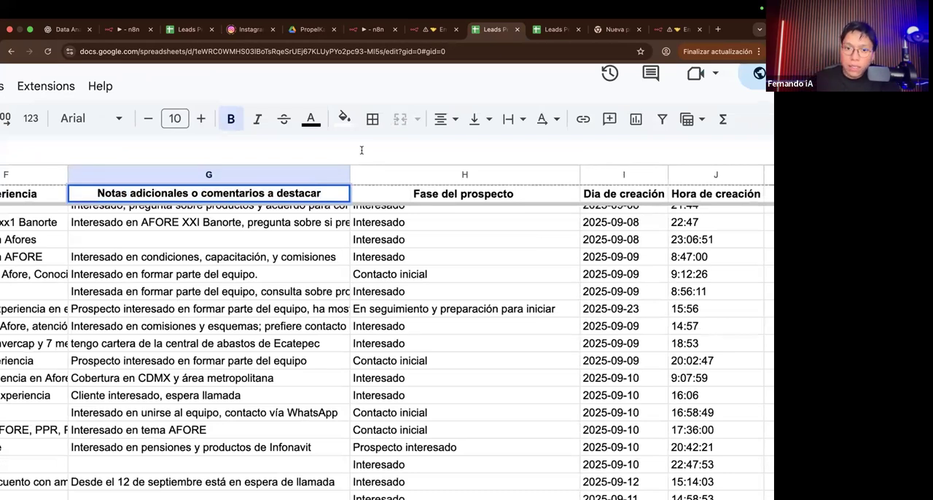
scroll(349, 150, down, 1)
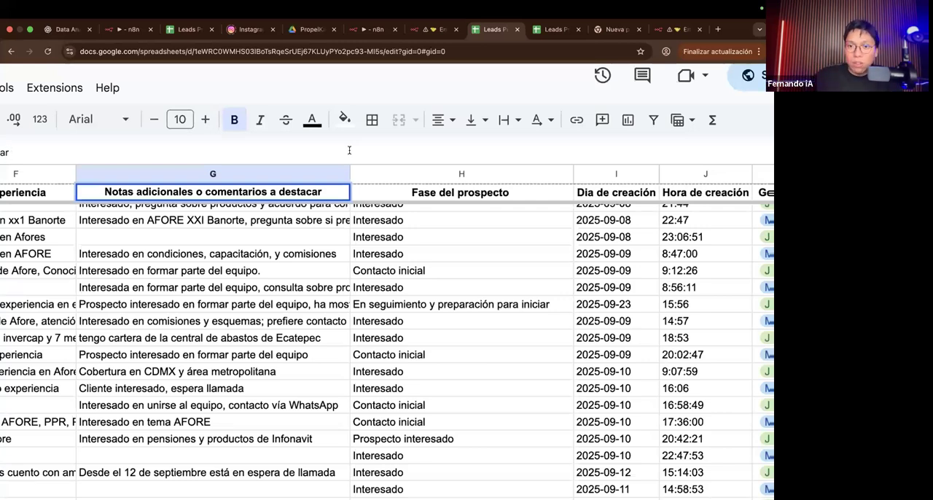
Step: Switch to the n8n Google Sheets tool and add the description "LLena esto con la informacion dep" to the Fase del prospecto column
click(431, 29)
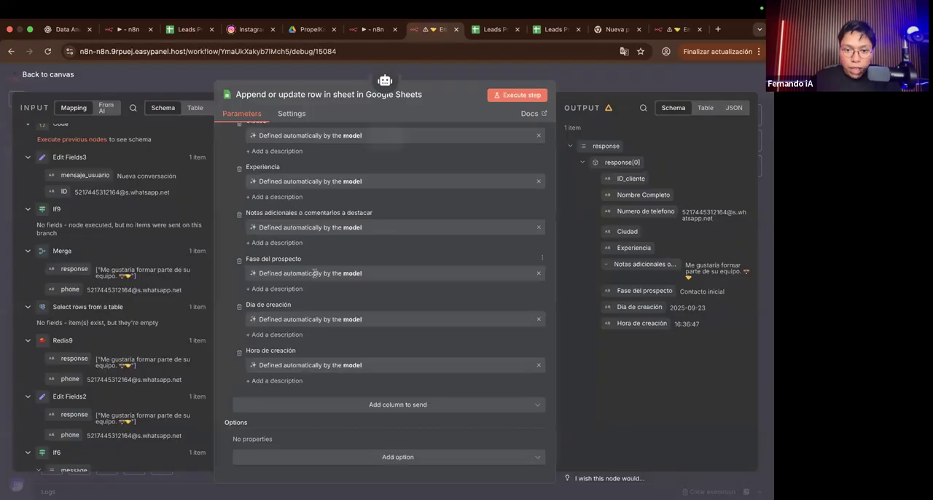
scroll(332, 273, up, 5)
drag(412, 274, 233, 272)
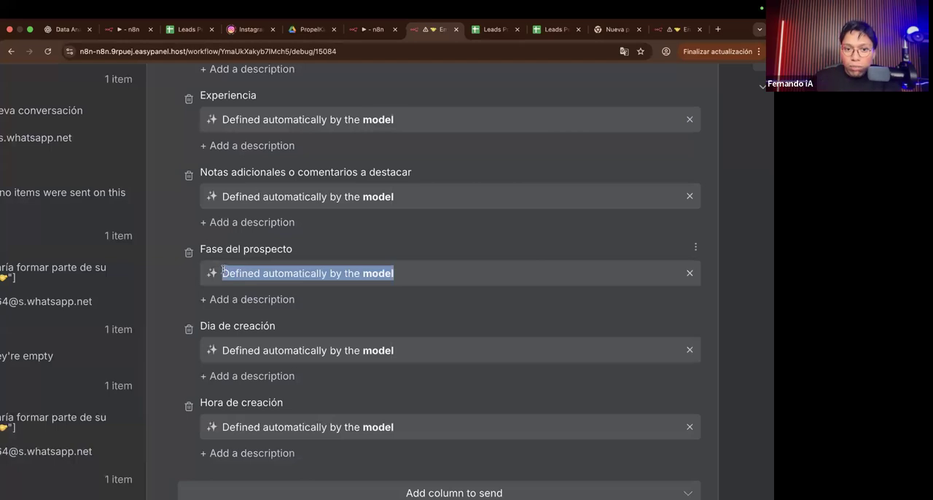
mouse_move(206, 249)
mouse_down()
mouse_move(293, 253)
mouse_move(201, 250)
mouse_up()
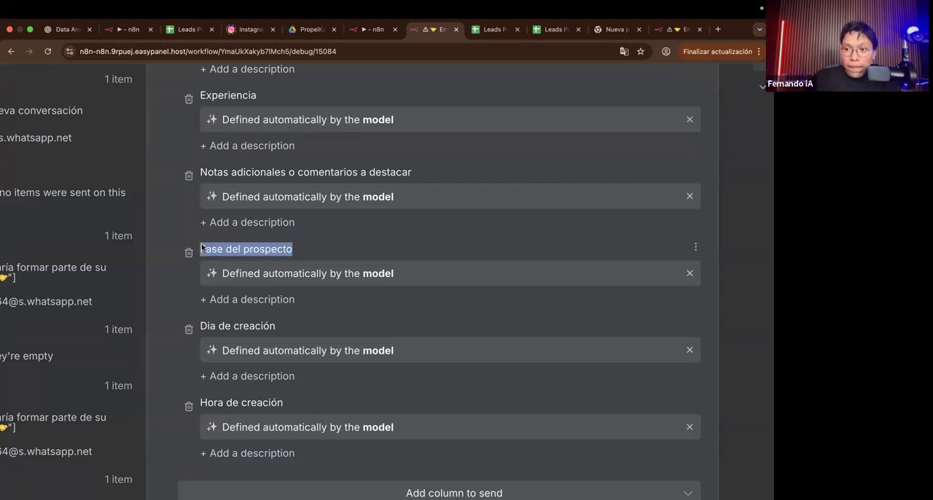
click(239, 300)
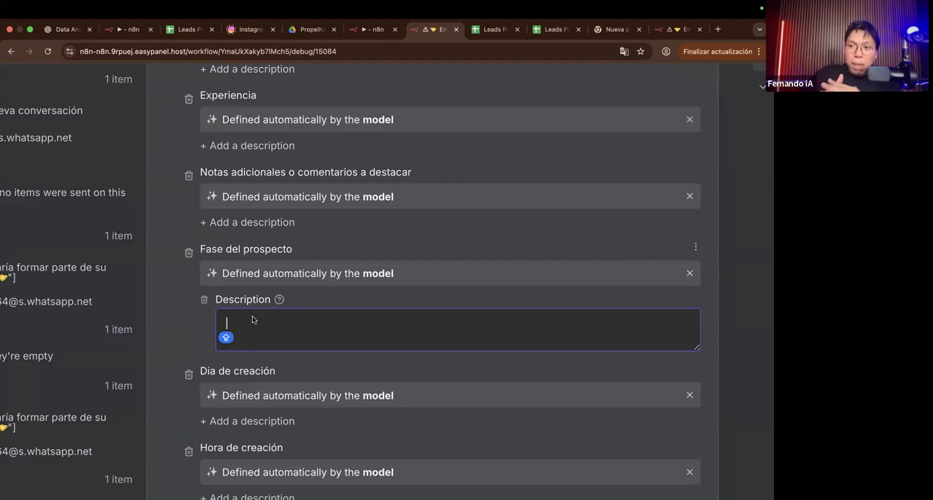
text(LLena esto)
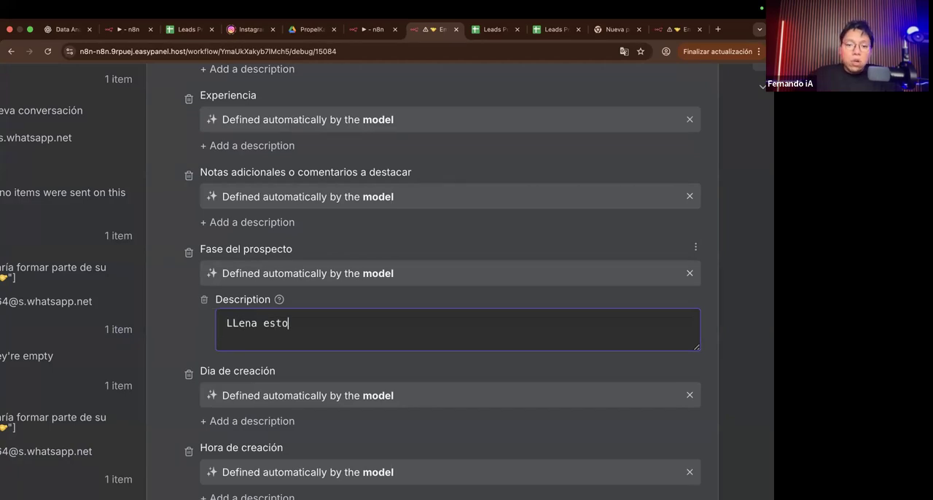
text( con la informacion dep)
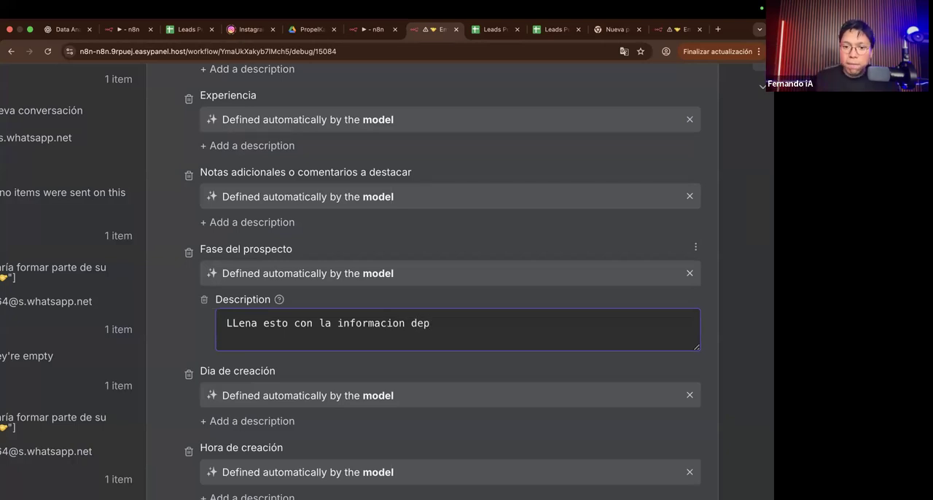
scroll(274, 273, down, 5)
scroll(232, 306, down, 1)
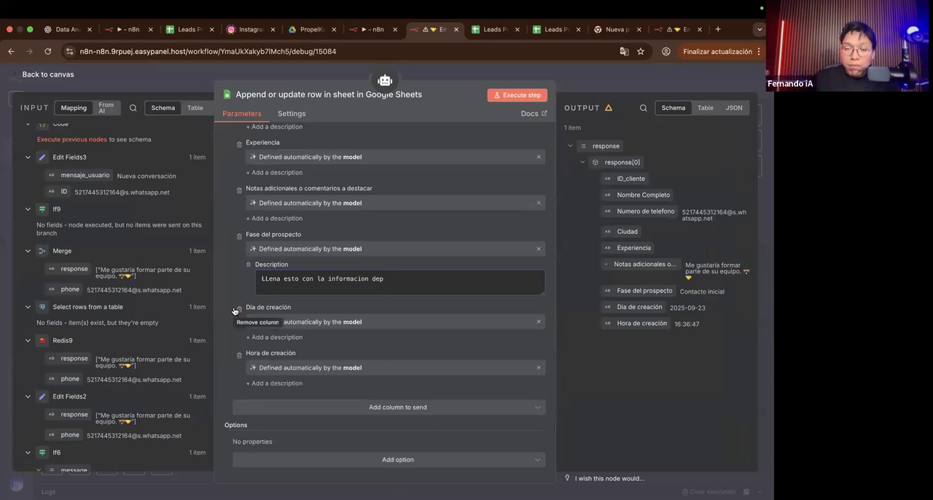
Step: Switch to the Leads PropelKap spreadsheet and examine the Fase del prospecto column, selecting a Contacto inicial entry and the Interesado entry below it
click(488, 32)
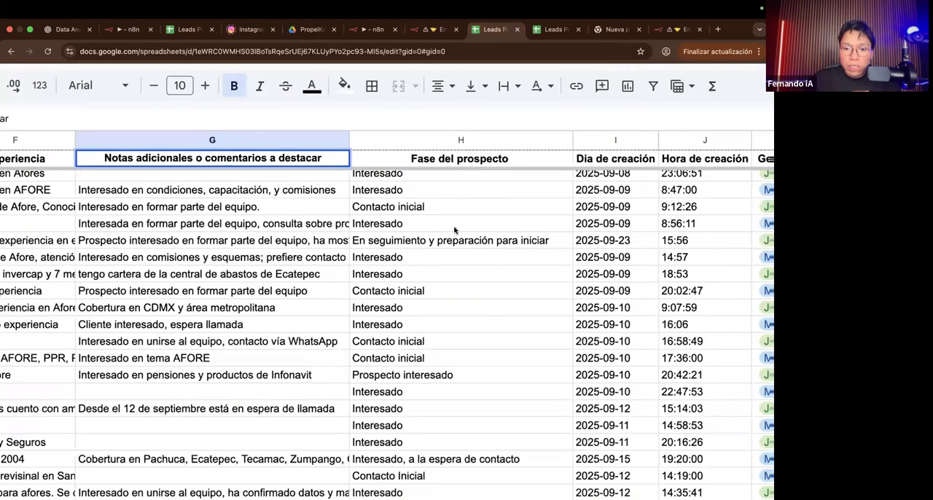
scroll(454, 231, down, 3)
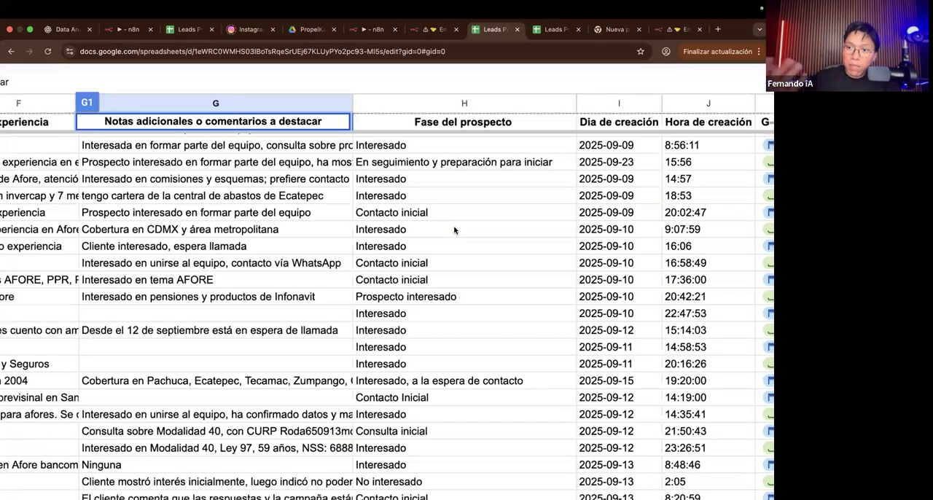
scroll(454, 231, down, 1)
scroll(453, 230, down, 3)
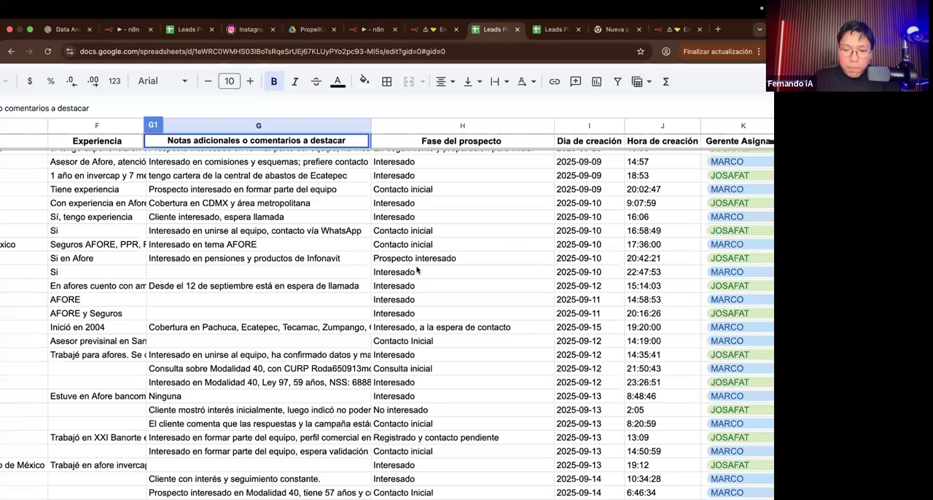
scroll(431, 284, up, 3)
scroll(430, 284, up, 3)
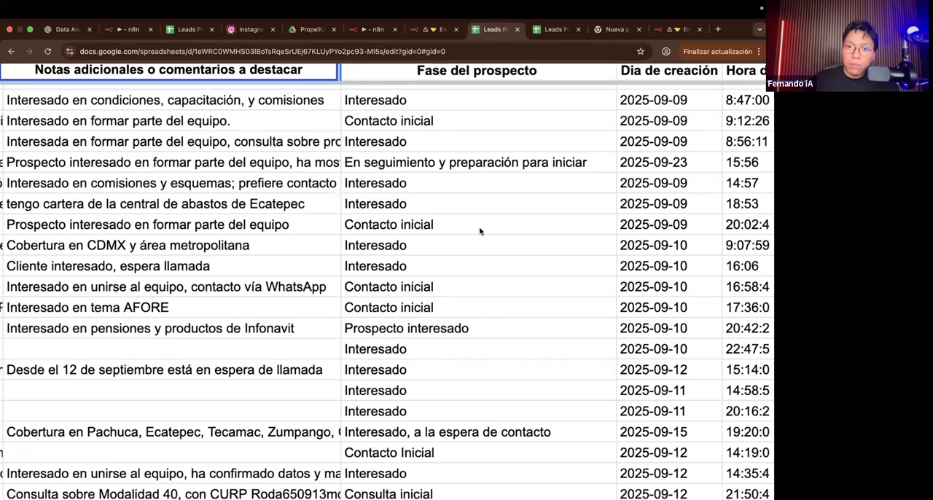
scroll(480, 231, right, 1)
scroll(479, 232, right, 2)
scroll(479, 232, down, 1)
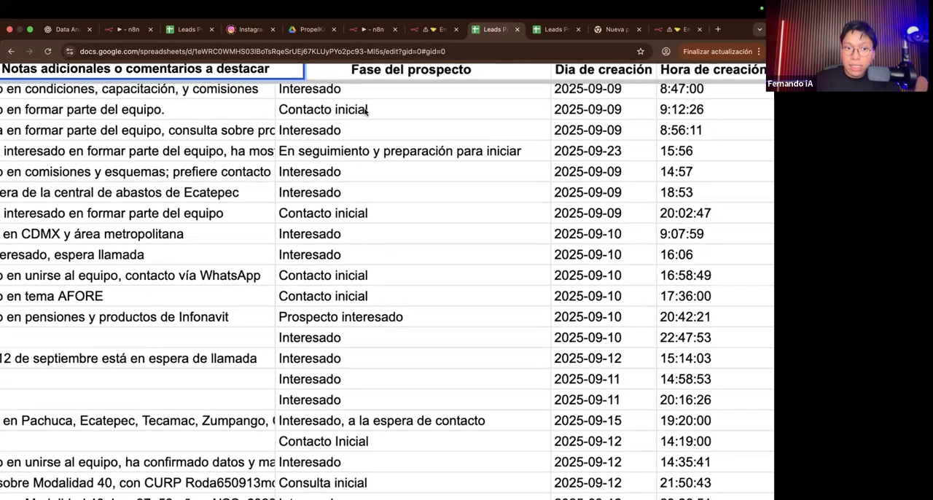
click(367, 110)
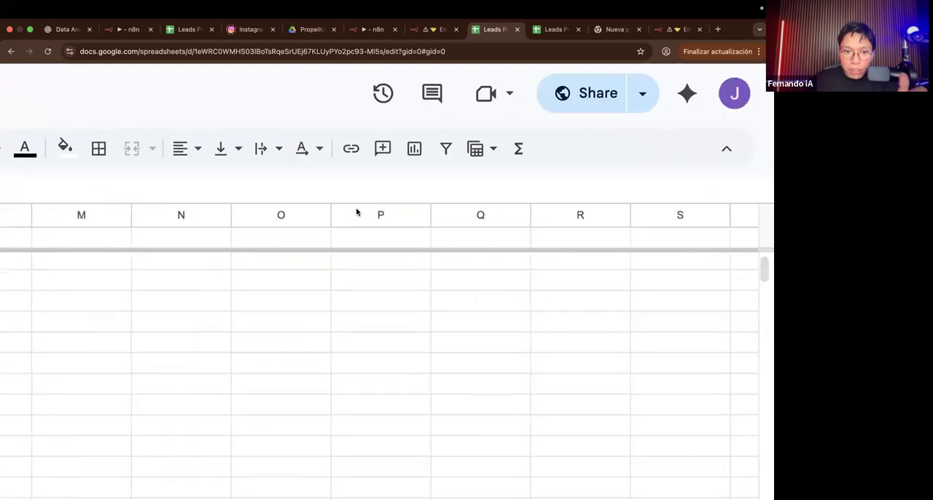
scroll(358, 213, left, 4)
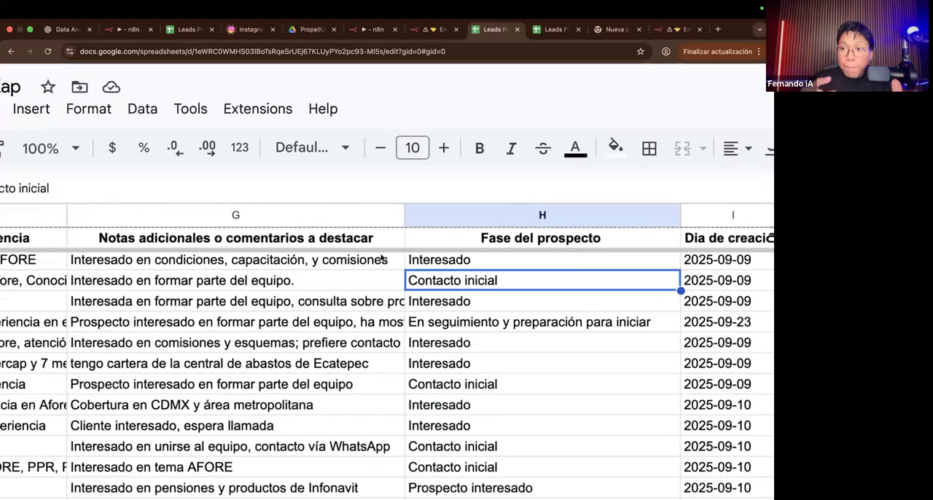
scroll(382, 256, left, 1)
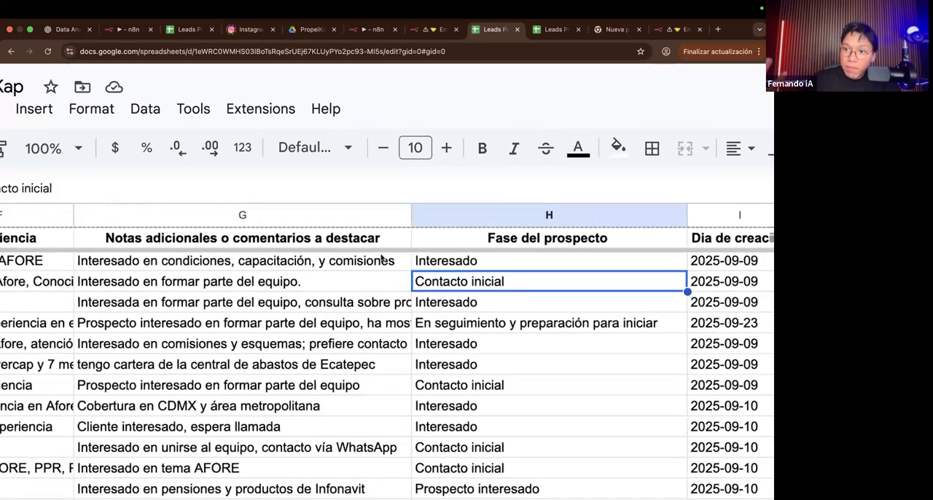
click(441, 310)
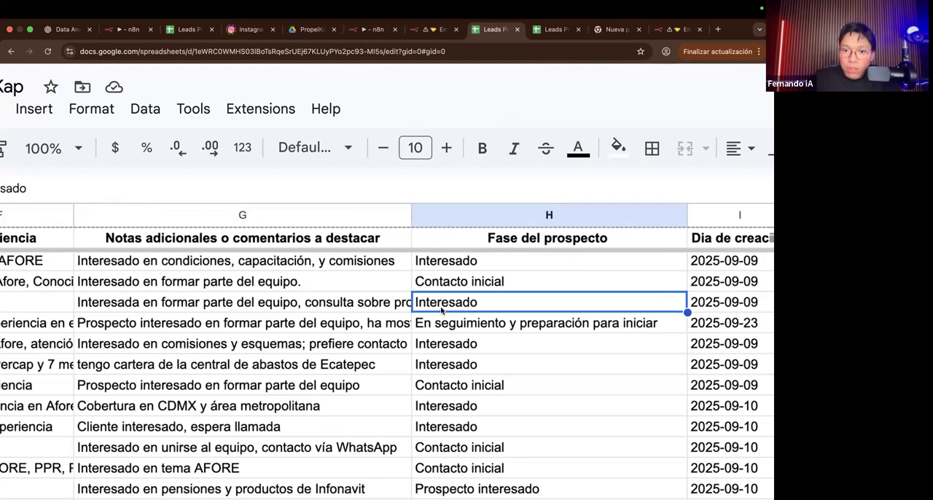
Step: Examine the prospect phases in the following rows, selecting the Registrado y contacto pendiente entry in row 31
scroll(439, 331, right, 2)
scroll(439, 331, down, 1)
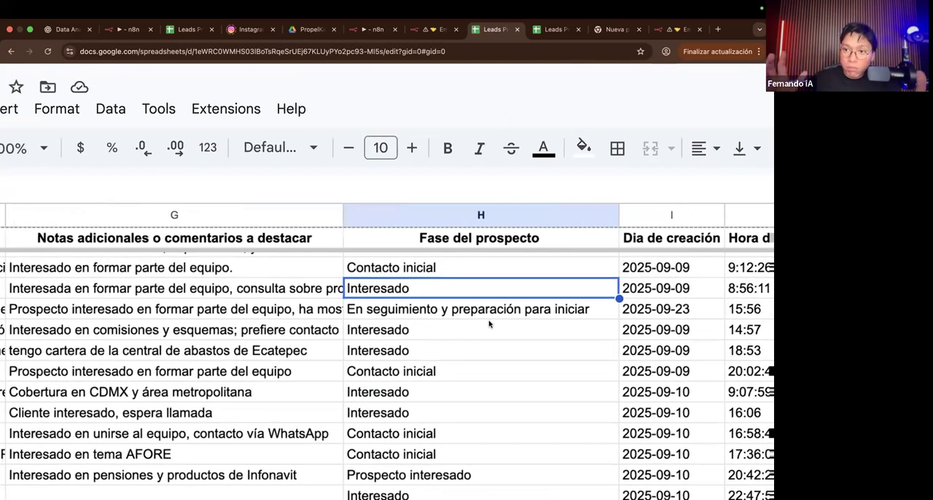
scroll(489, 324, down, 1)
scroll(489, 323, down, 3)
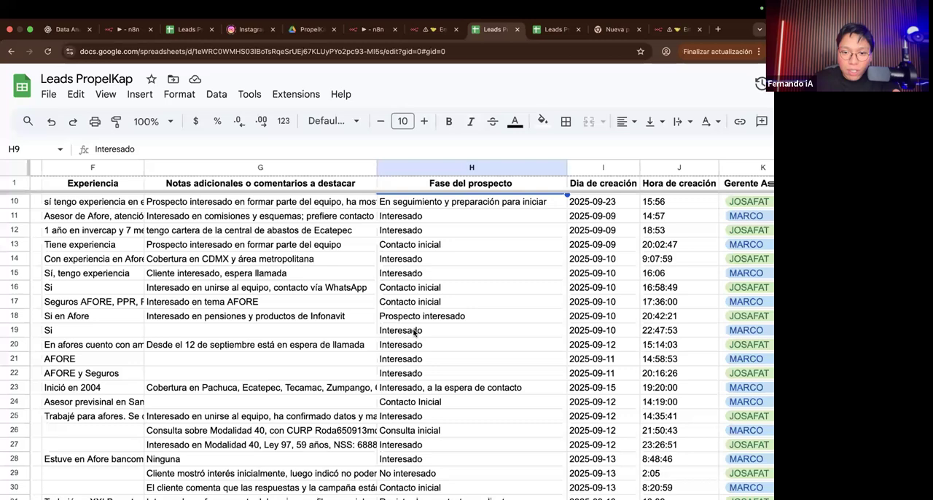
scroll(417, 360, down, 4)
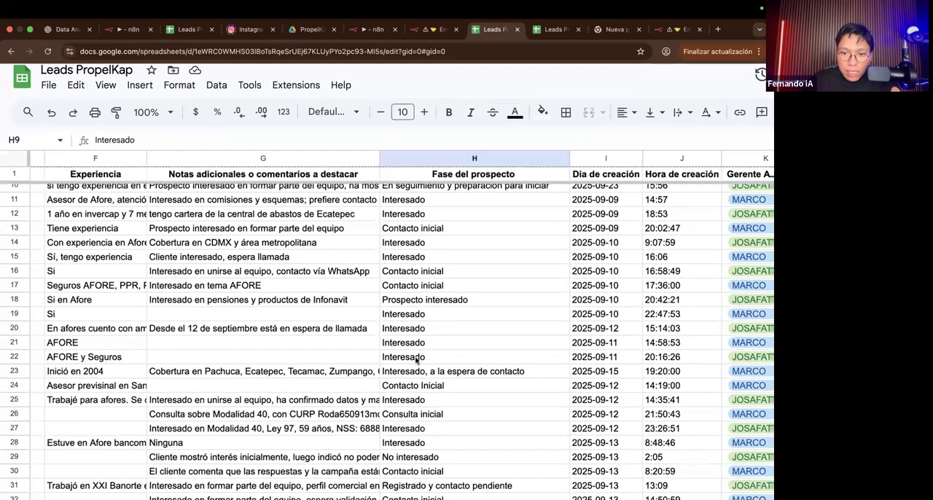
scroll(420, 378, down, 3)
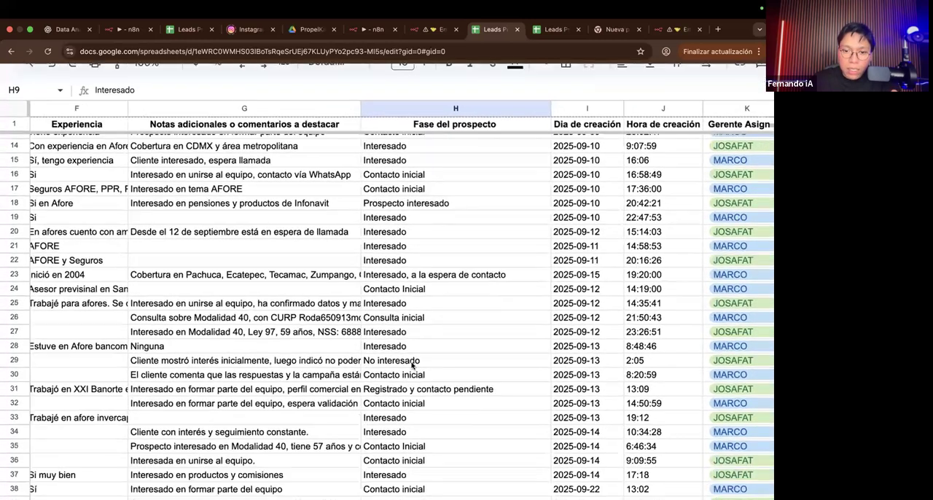
scroll(395, 337, up, 1)
scroll(384, 360, up, 5)
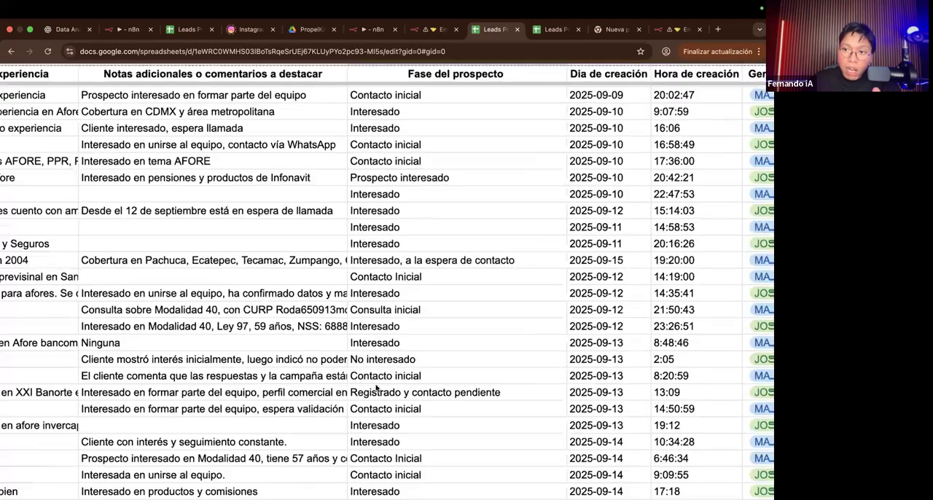
scroll(376, 388, down, 5)
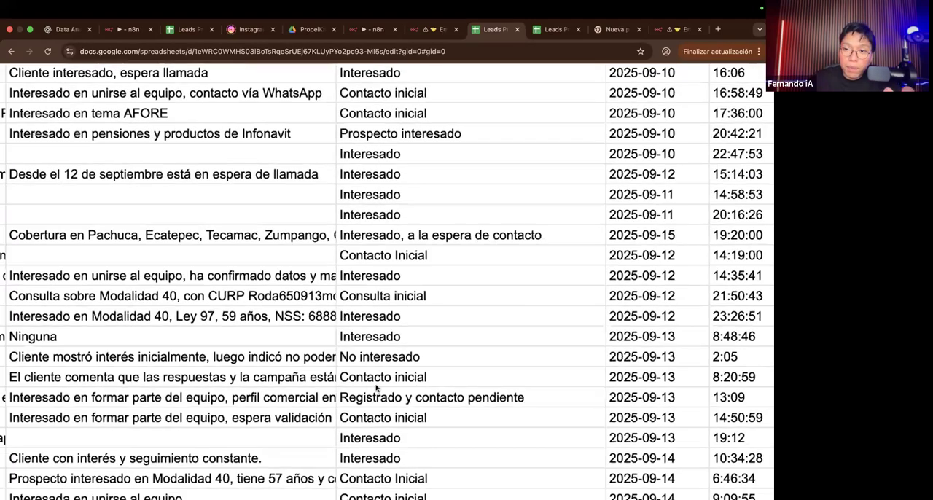
scroll(376, 388, down, 5)
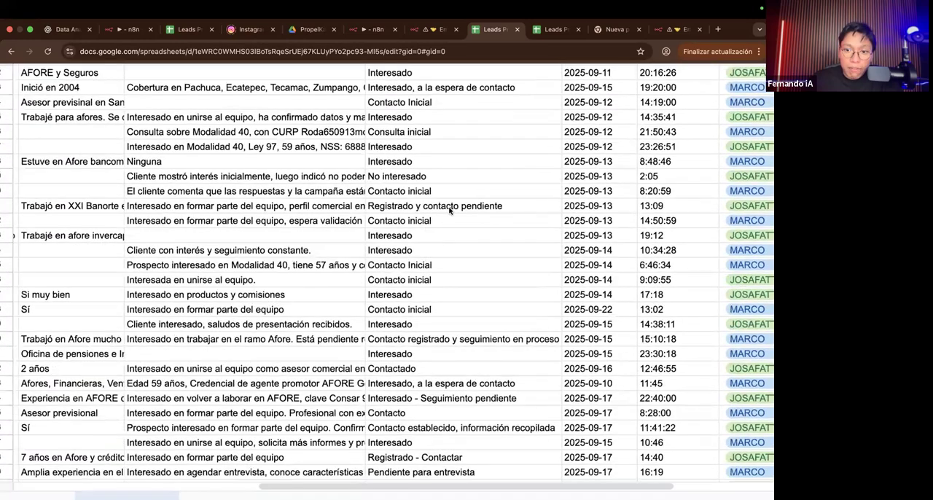
click(449, 210)
scroll(474, 210, right, 4)
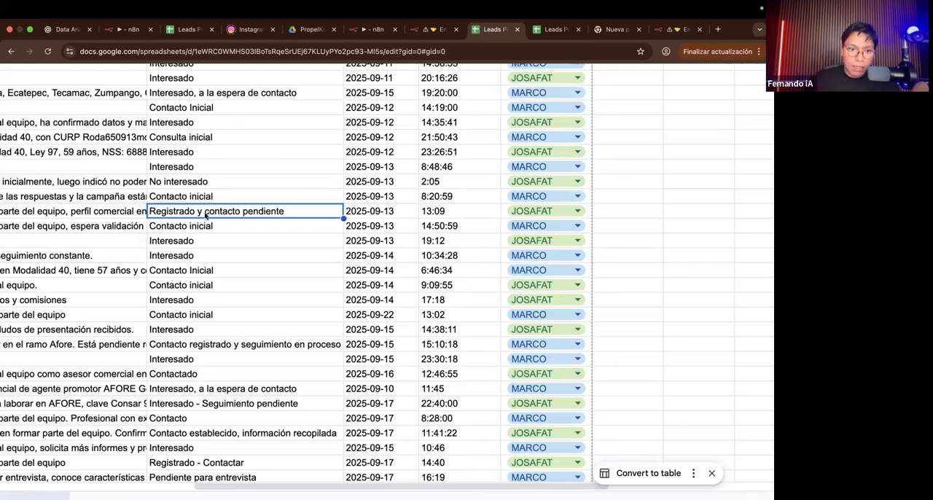
Step: Examine the creation date and time columns, selecting the Dia de creación and Hora de creación headers
scroll(205, 215, down, 5)
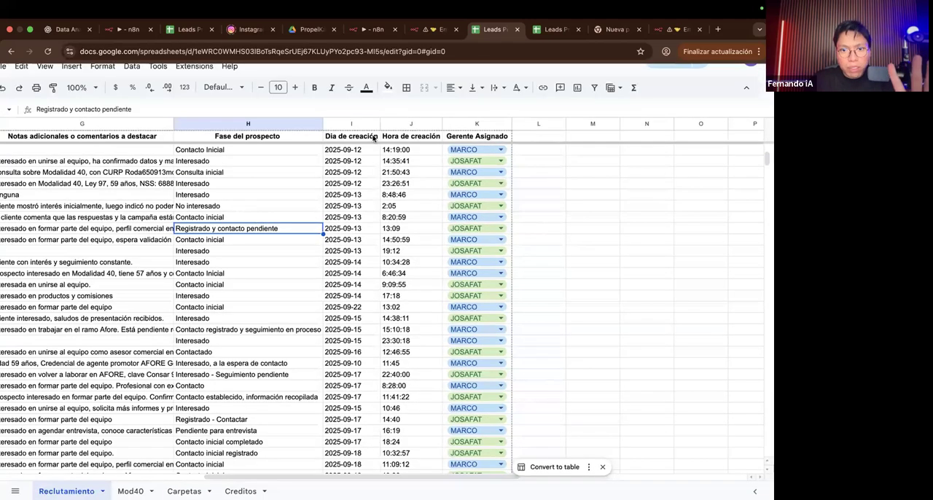
scroll(374, 138, up, 5)
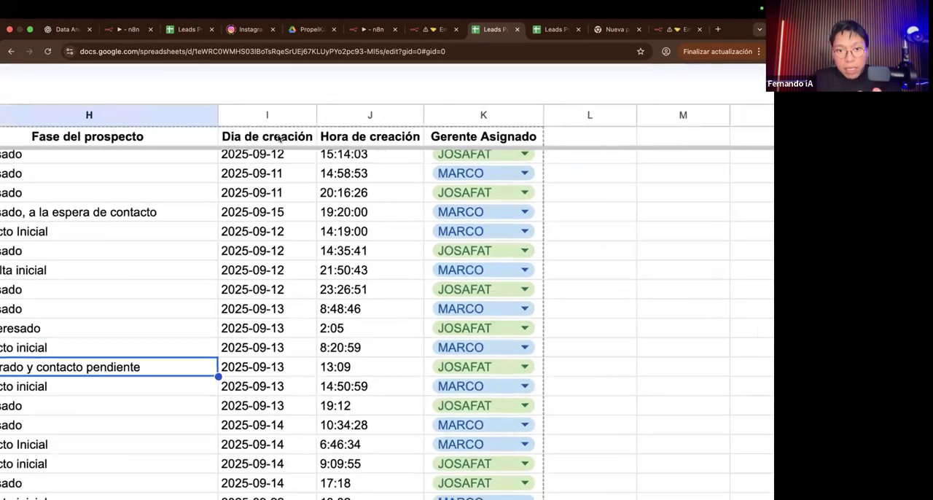
click(279, 138)
click(342, 138)
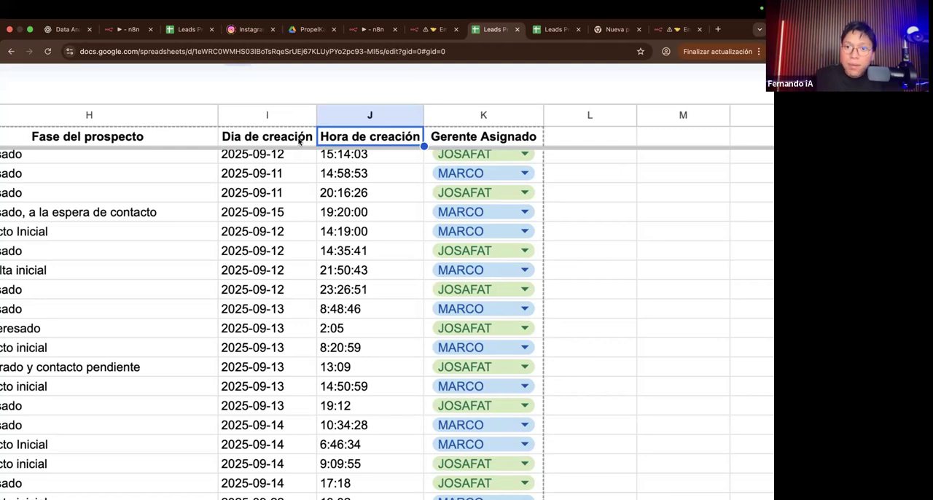
Step: Switch to the n8n Structured Output Parser execution, expand the Webhook input data and select its date_time value
click(370, 32)
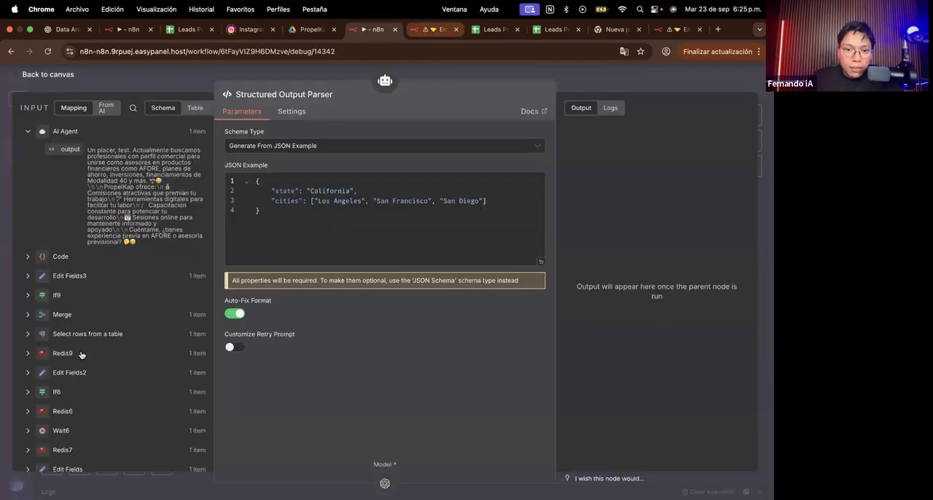
scroll(110, 291, down, 10)
click(27, 415)
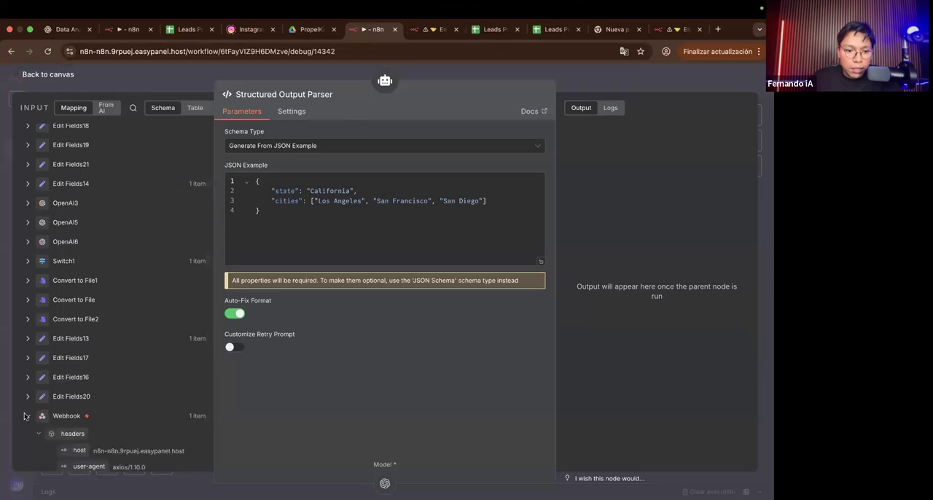
scroll(27, 415, down, 8)
scroll(33, 405, up, 1)
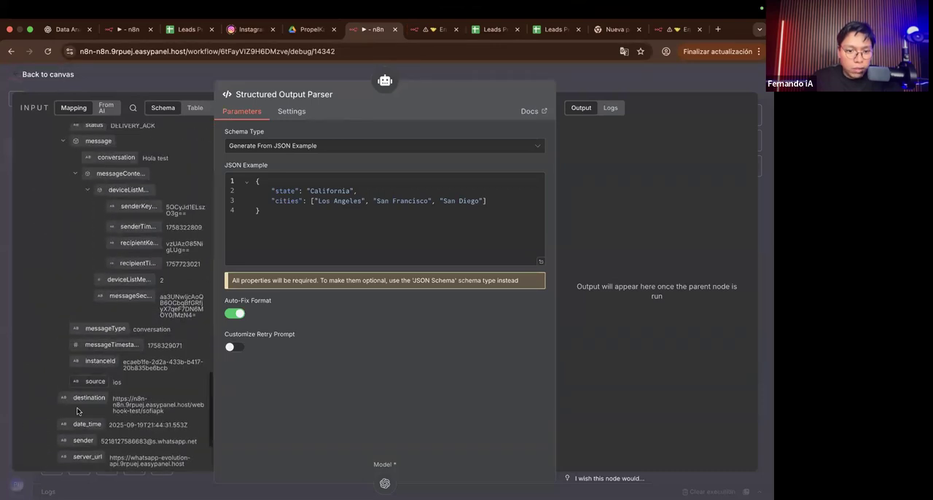
scroll(91, 369, down, 1)
scroll(91, 369, up, 4)
drag(119, 386, 295, 393)
click(244, 390)
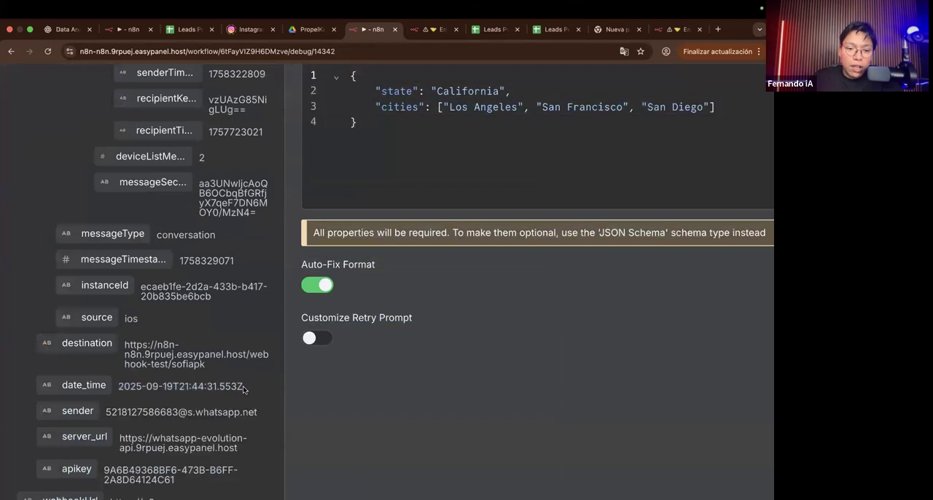
triple_click(240, 386)
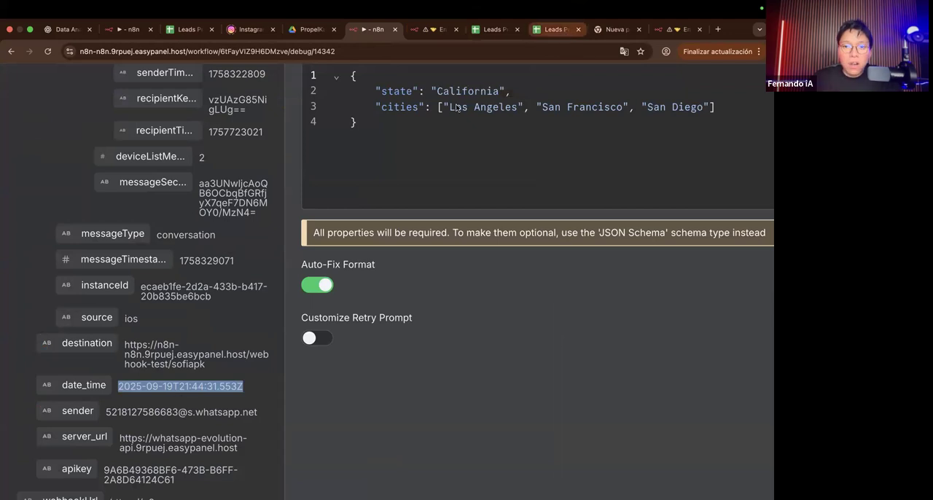
Step: Return to the Emil.io - Reclutamiento workflow's Google Sheets tool and remove the description from the Fase del prospecto column
click(508, 30)
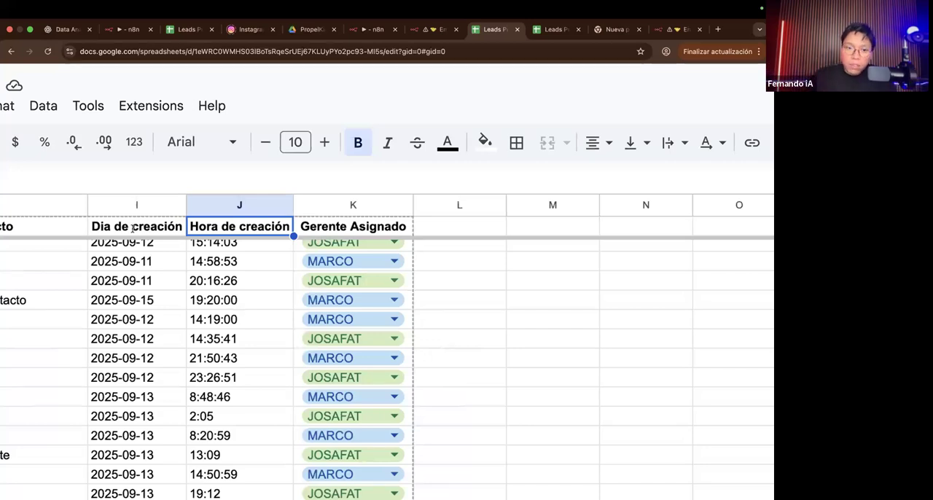
click(435, 33)
scroll(251, 344, up, 3)
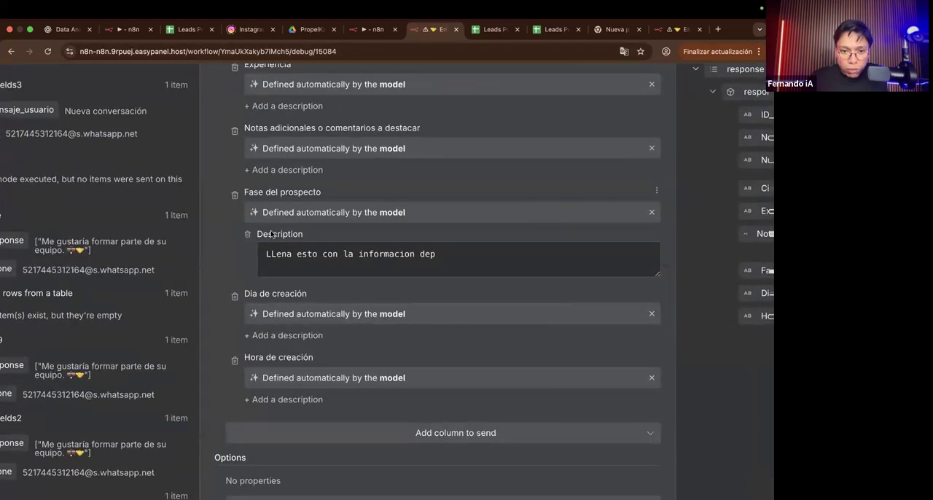
click(247, 236)
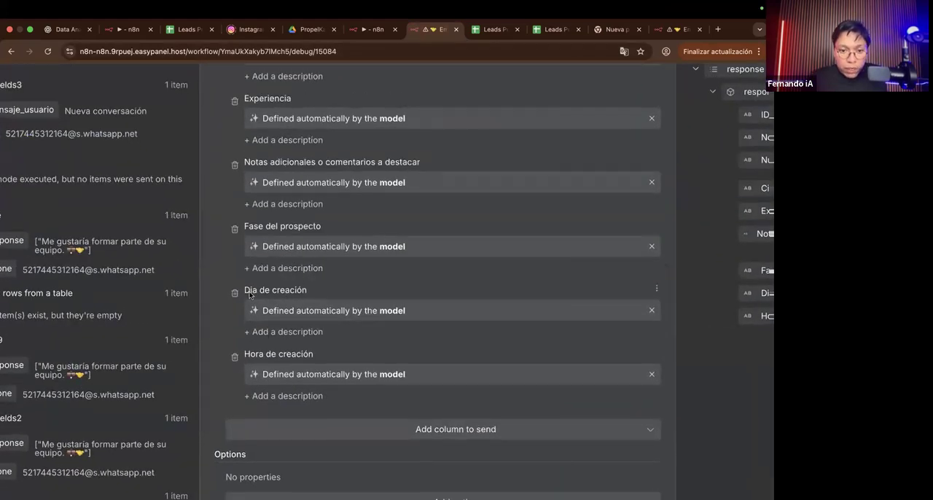
Step: Examine the model-defined Dia de creación and Hora de creación fields and compare them with the columns in the Leads PropelKap sheet
triple_click(298, 312)
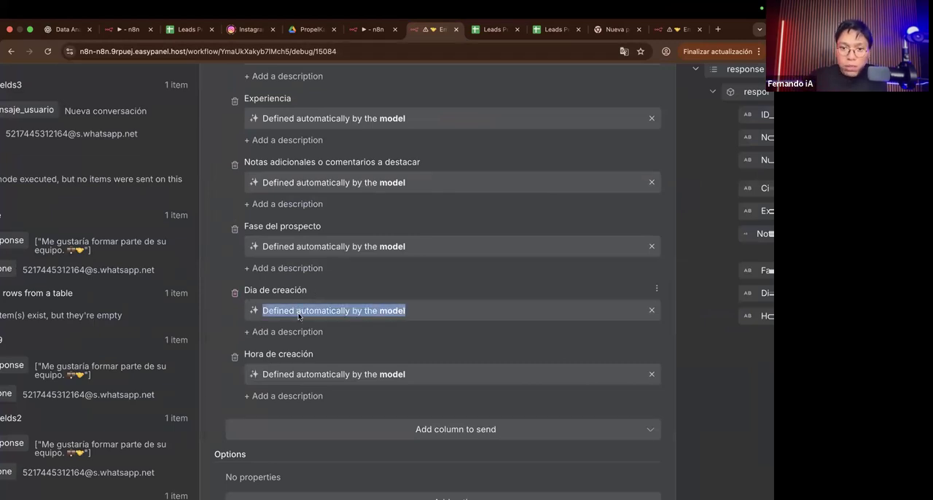
click(401, 325)
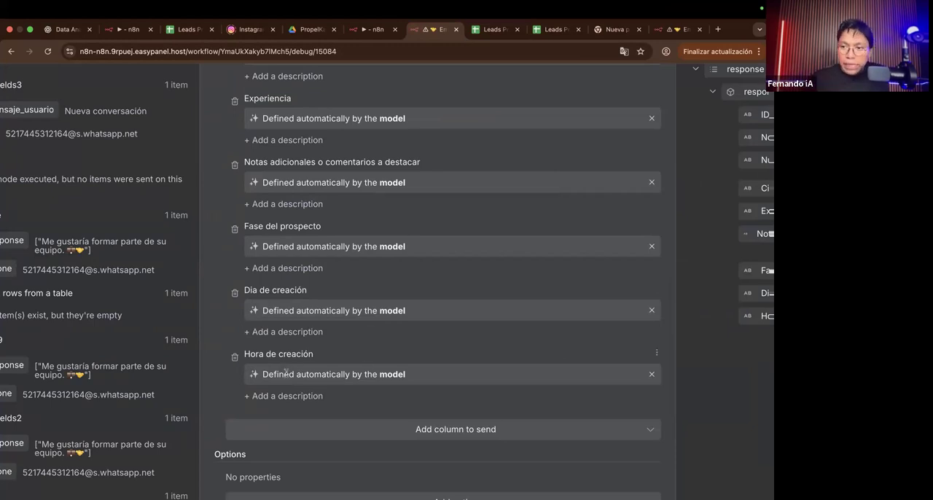
scroll(345, 344, down, 5)
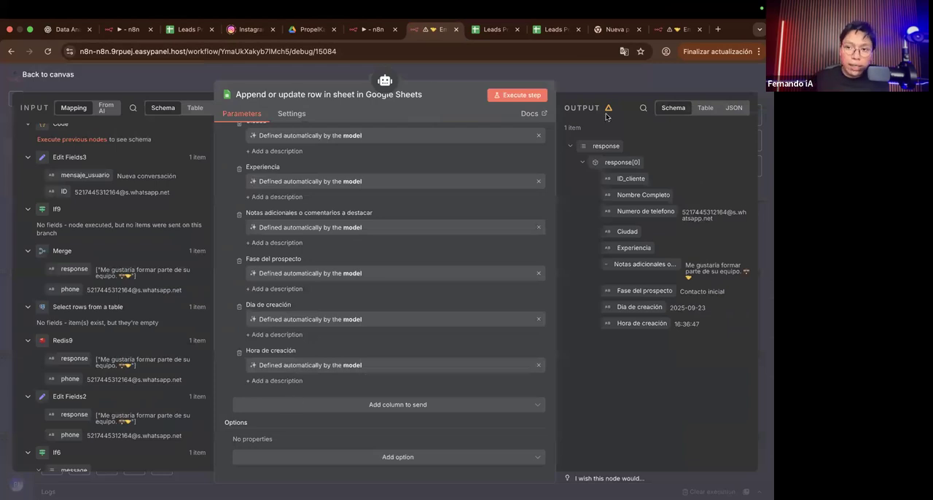
click(504, 27)
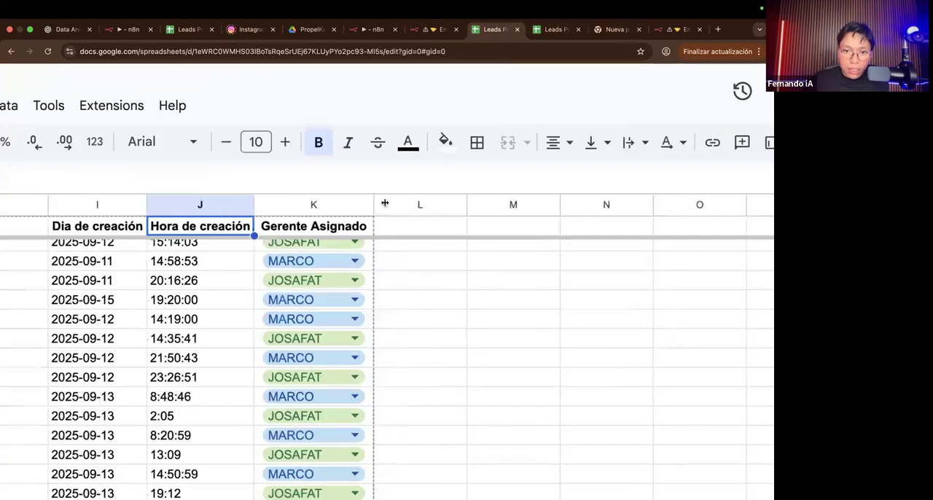
click(445, 33)
Step: Close the Google Sheets tool and move the second append-or-update tool into line with AI Agent1's other tools
key(Escape)
scroll(466, 350, down, 3)
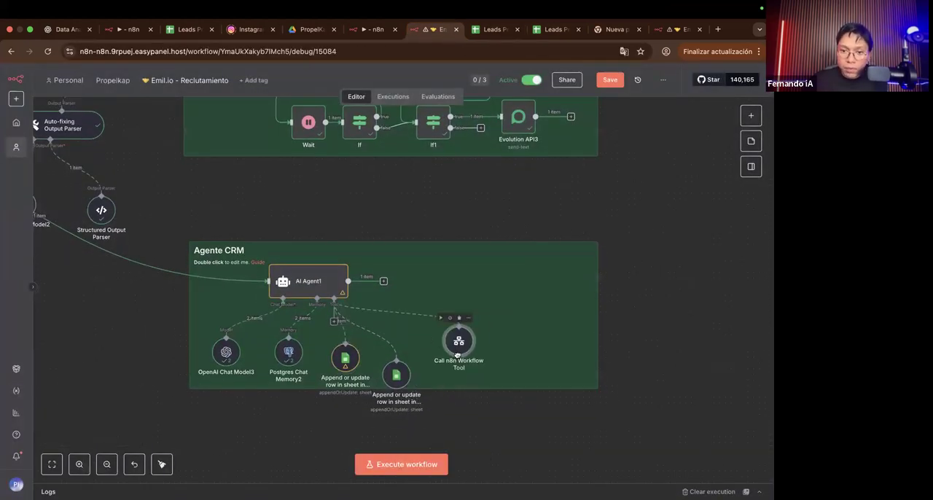
ctrl+scroll(452, 364, up, 5)
drag(347, 384, 358, 336)
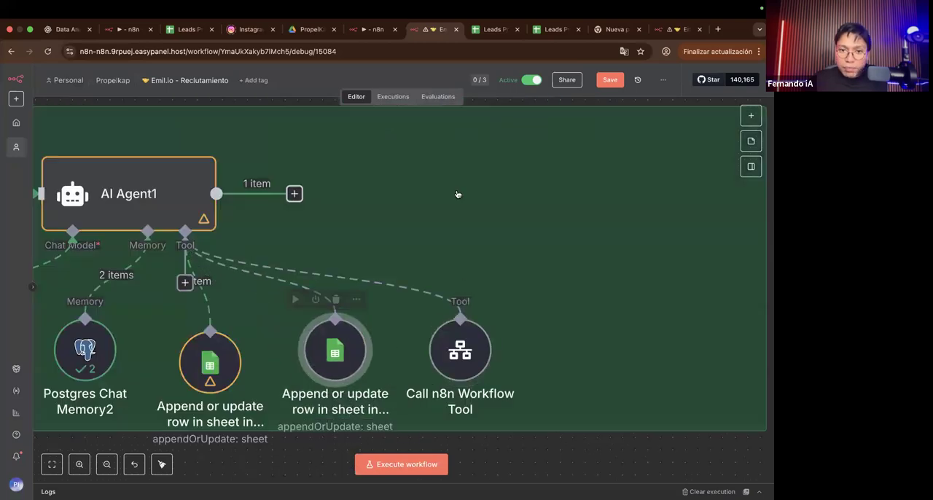
Step: Reload the workflow page, discarding the unsaved changes, and unpin the Webhook data to load the execution
click(48, 51)
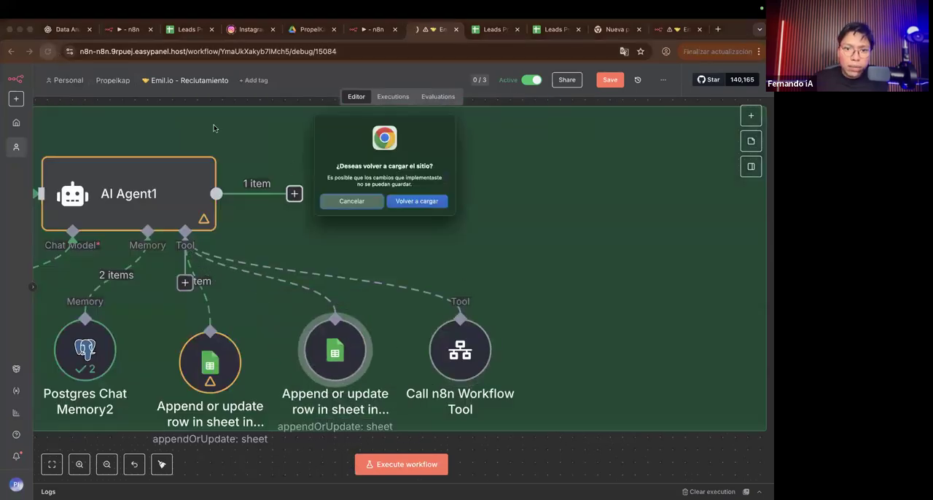
click(402, 207)
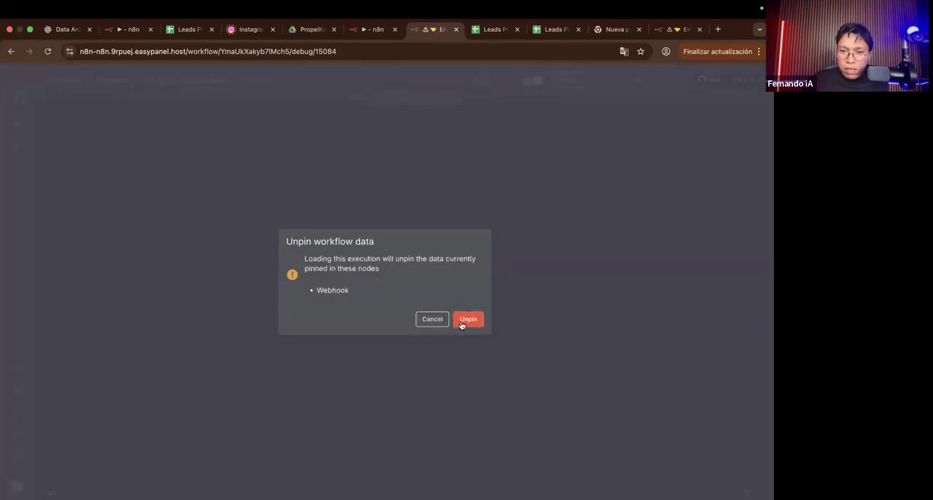
click(461, 325)
Step: Examine the Agente CRM section, from AI Agent1 and its tools to the unconnected Wait3 and AI Agent2 branch
scroll(553, 352, right, 3)
scroll(539, 343, up, 3)
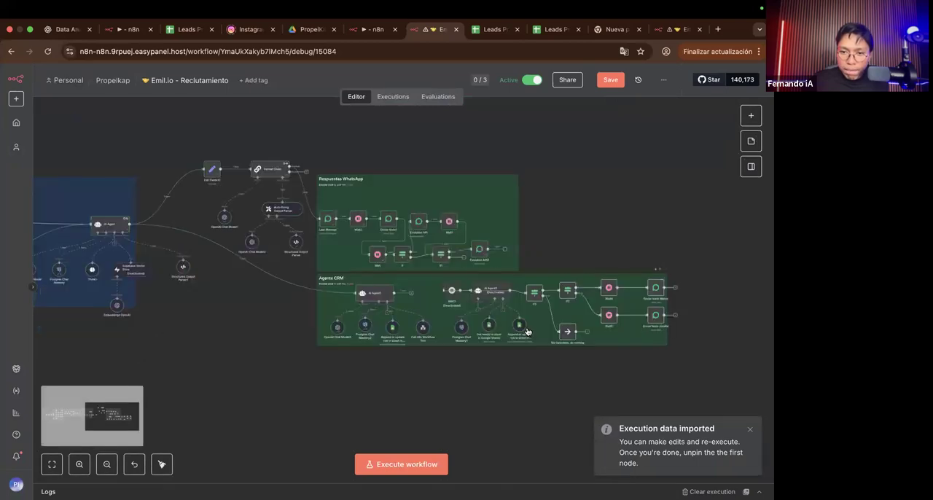
scroll(527, 331, up, 3)
scroll(499, 330, right, 2)
scroll(239, 350, right, 1)
scroll(188, 355, left, 2)
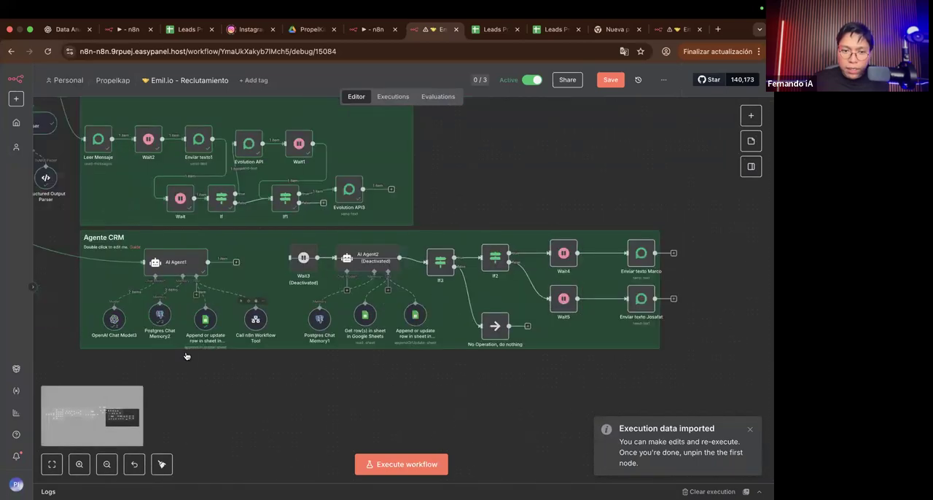
scroll(237, 309, up, 5)
scroll(236, 252, down, 3)
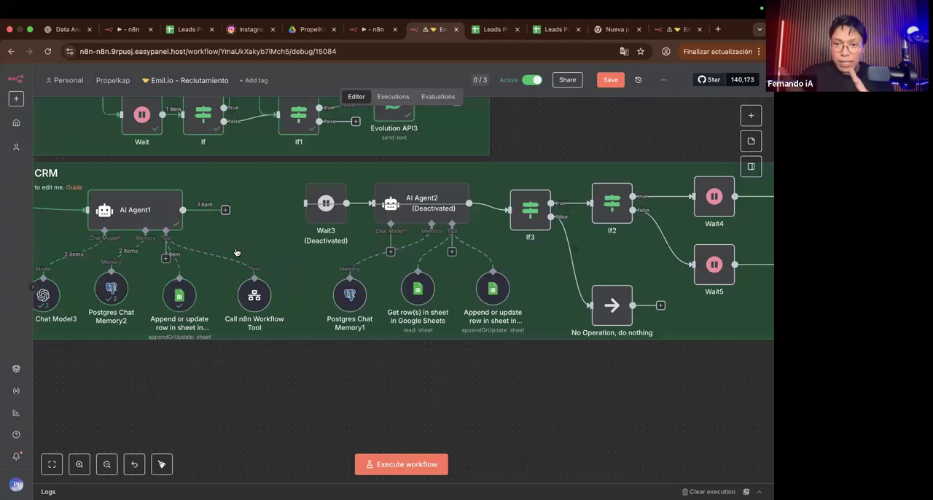
scroll(151, 252, right, 2)
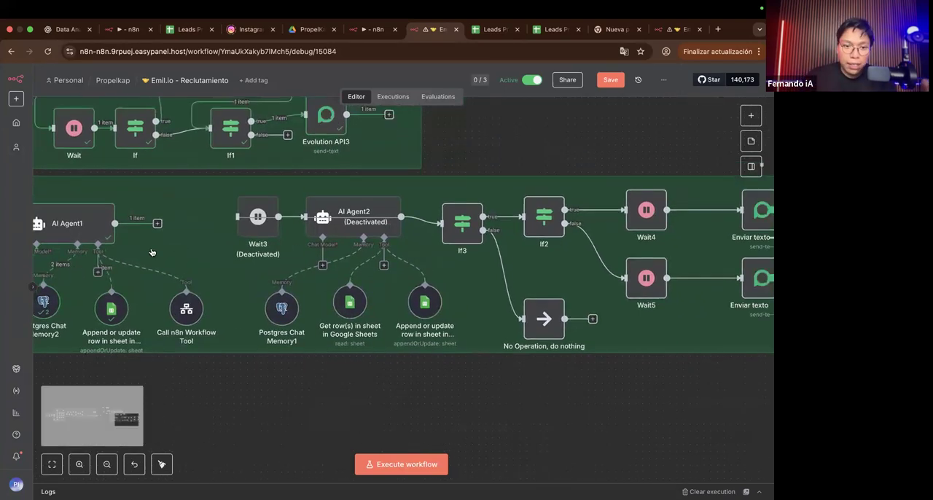
scroll(141, 232, right, 1)
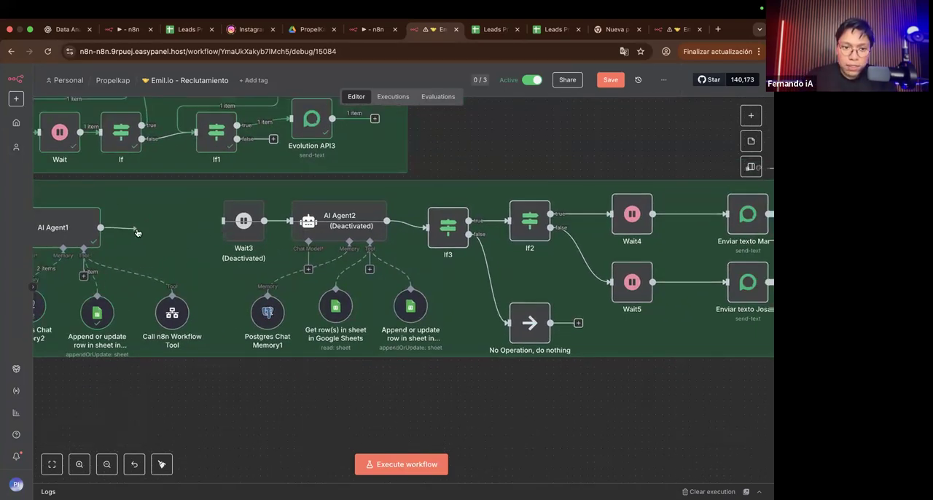
click(142, 227)
click(464, 158)
Step: Inspect the Wait3 node's wait amount and unit, and check the prospect phase and Gerente Asignado columns in the Leads PropelKap sheet
click(244, 234)
double_click(244, 234)
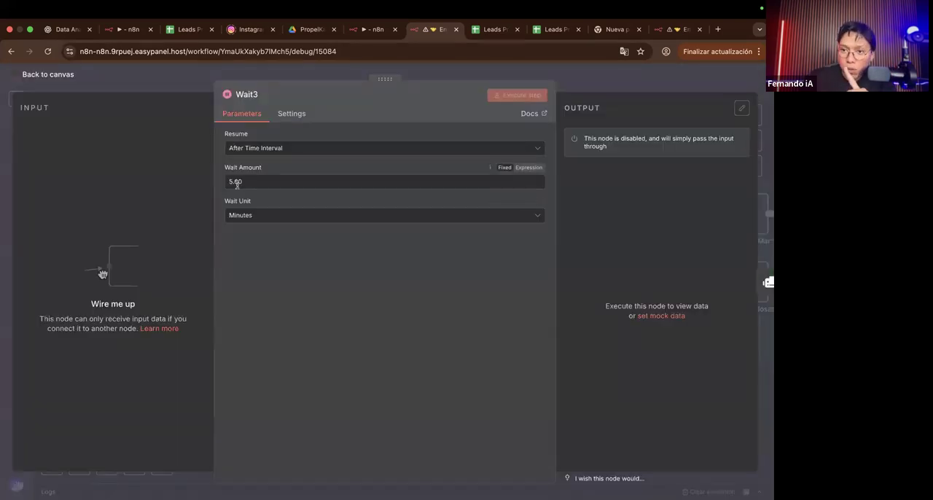
click(475, 69)
click(491, 31)
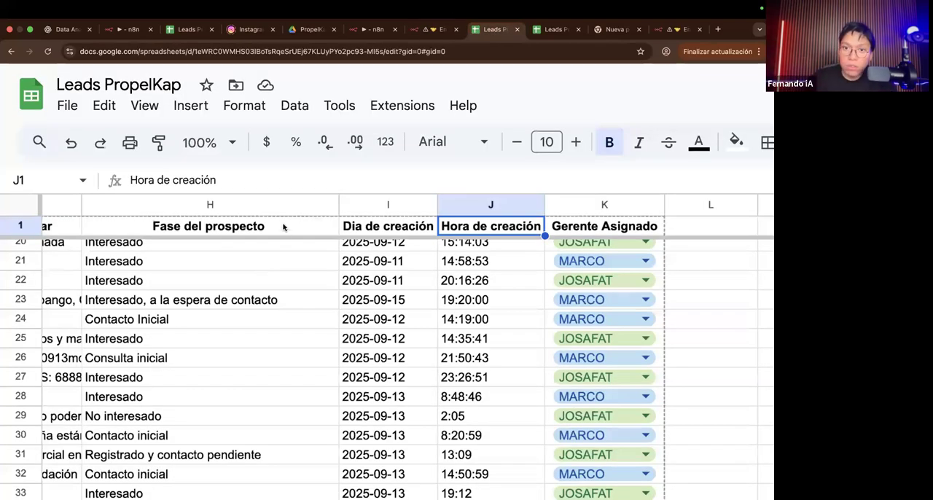
Step: Return to the Emil.io - Reclutamiento workflow and examine AI Agent2's two Google Sheets tools
click(434, 29)
scroll(316, 250, right, 1)
scroll(316, 229, up, 5)
scroll(325, 250, right, 1)
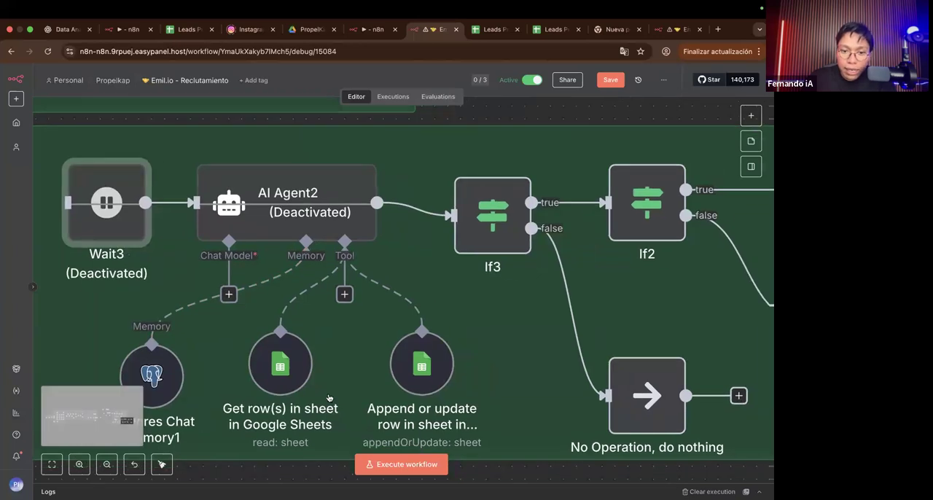
scroll(285, 339, up, 5)
scroll(288, 324, right, 1)
scroll(289, 318, down, 2)
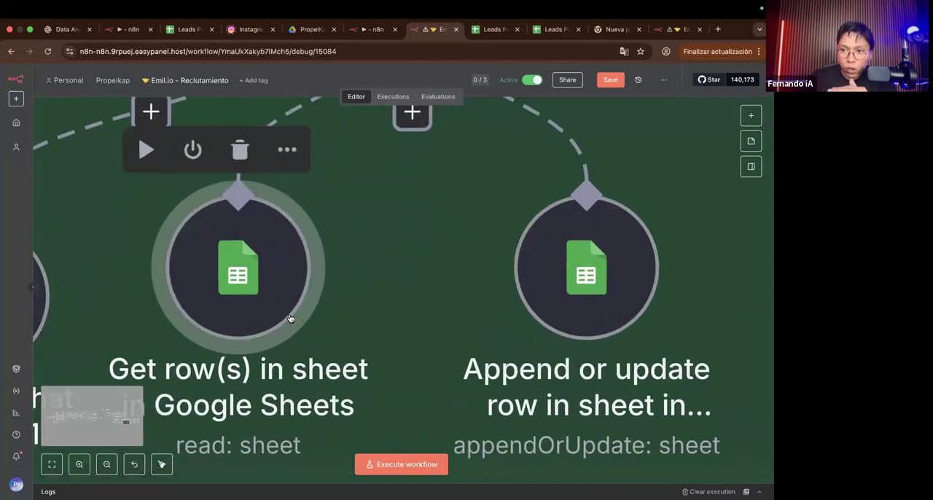
scroll(289, 317, right, 5)
scroll(289, 317, up, 1)
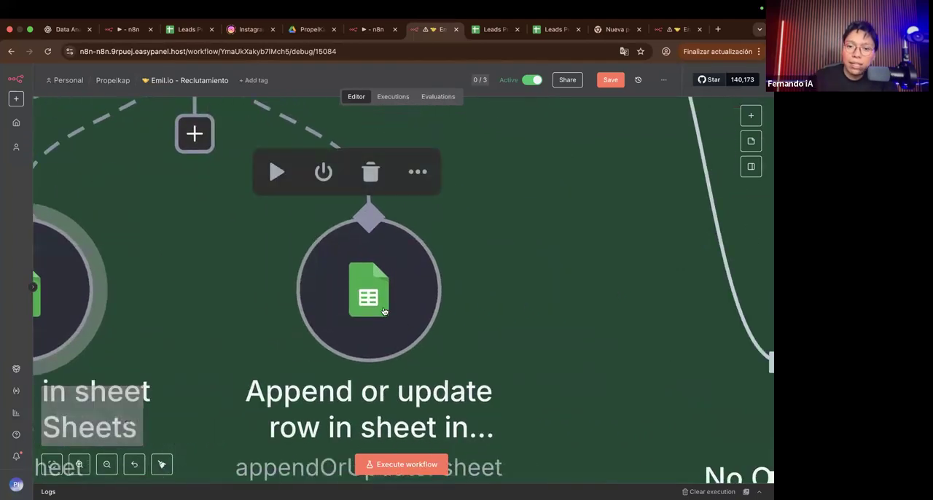
Step: Inspect the column mappings of AI Agent2's append-or-update tool down to Gerente Asignado
double_click(384, 311)
scroll(383, 311, down, 10)
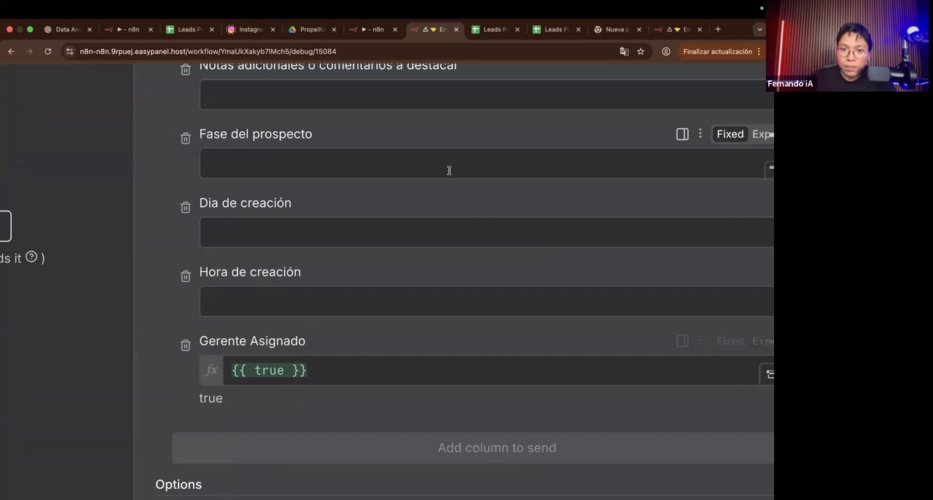
scroll(449, 170, down, 5)
click(563, 91)
Step: Inspect the If3 node's session_id condition and trace its true and false branches to the nodes that follow
scroll(462, 333, right, 2)
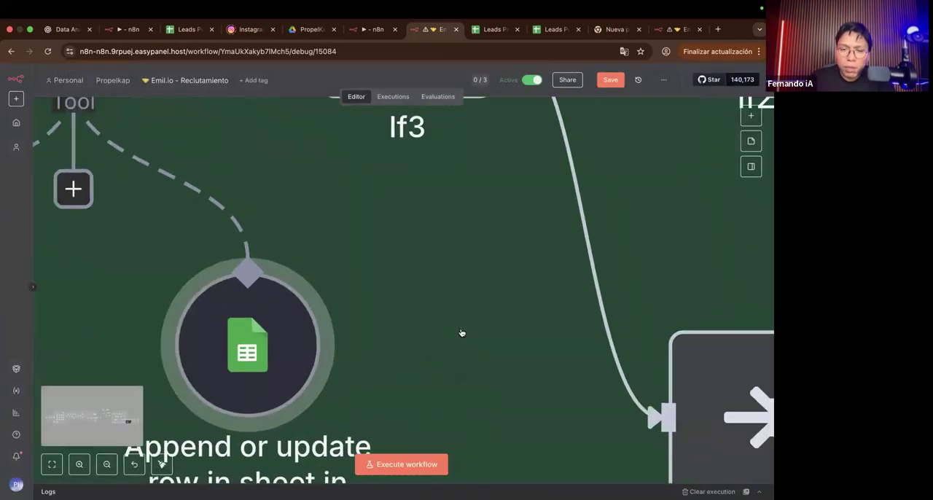
scroll(460, 333, down, 5)
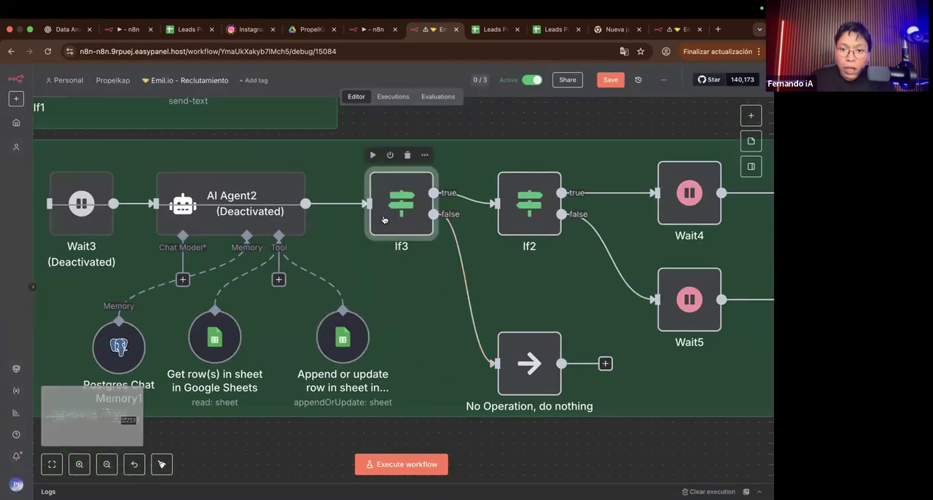
double_click(383, 217)
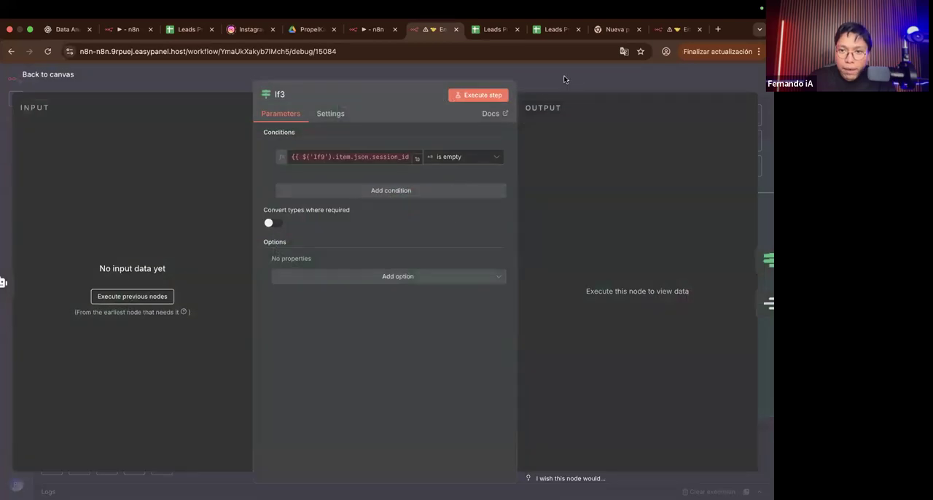
click(564, 78)
scroll(333, 247, right, 6)
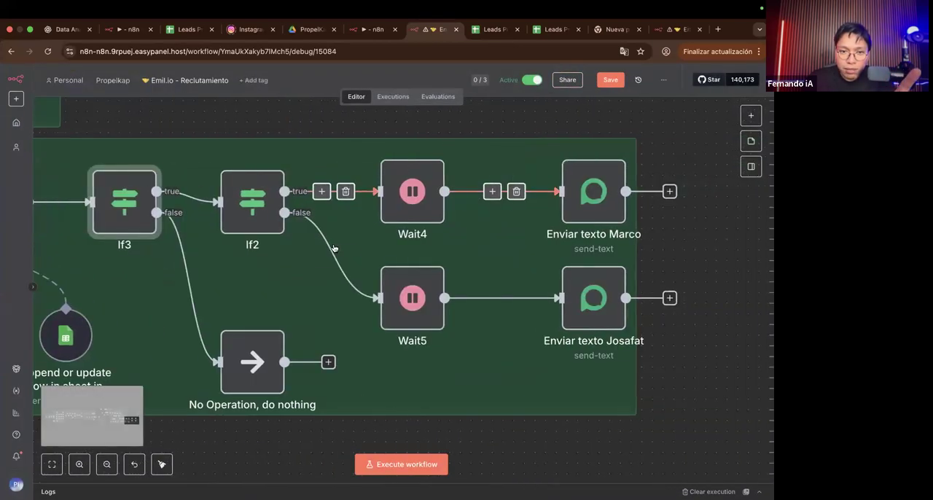
scroll(323, 251, left, 2)
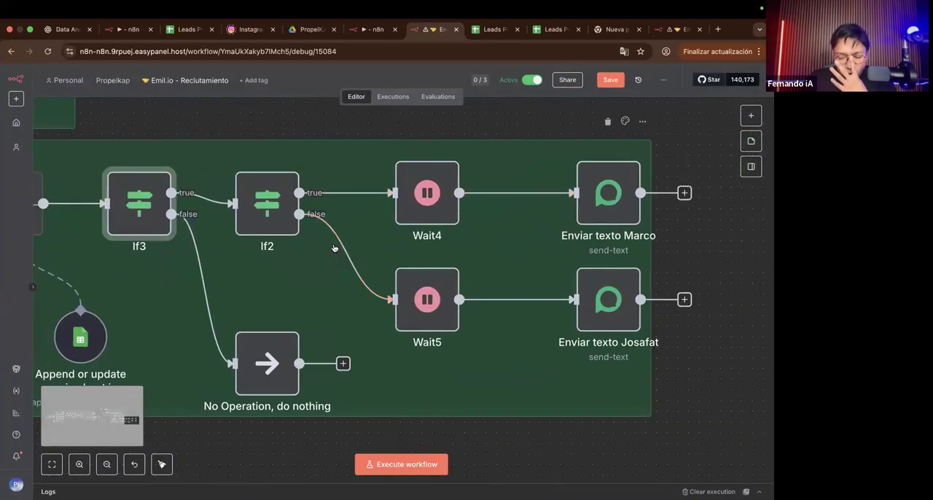
double_click(139, 220)
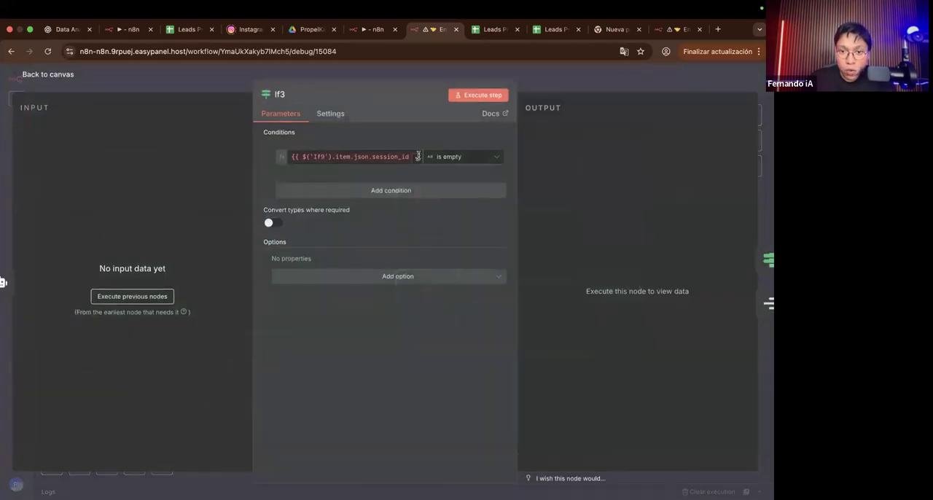
scroll(400, 157, up, 5)
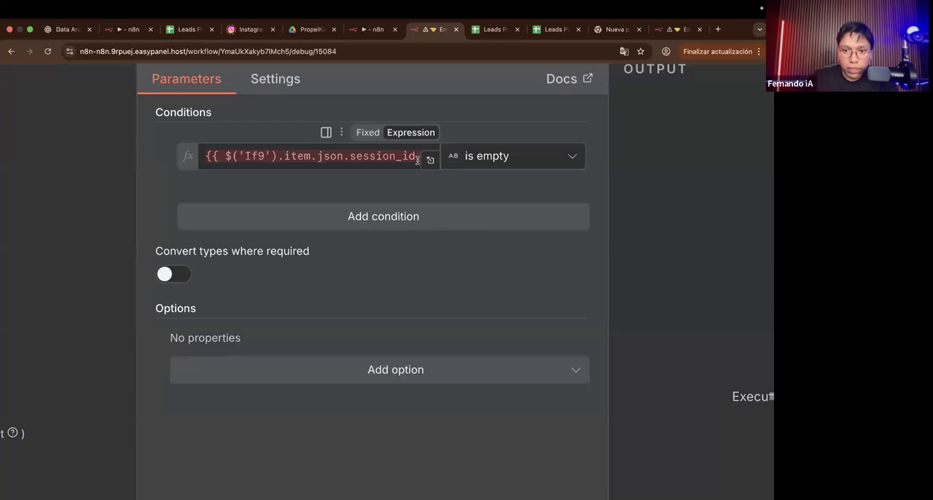
scroll(417, 160, down, 5)
click(567, 85)
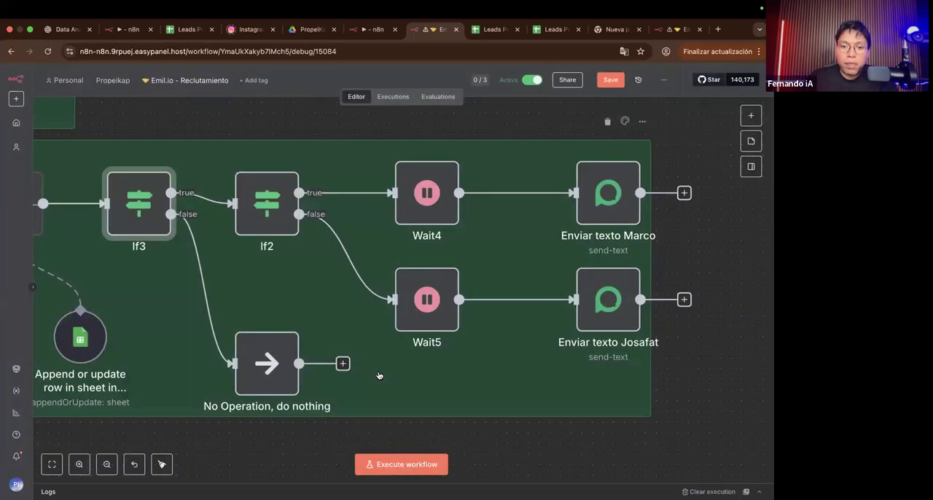
Step: Move the No Operation, do nothing node slightly closer to If3
scroll(379, 375, right, 2)
drag(219, 382, 193, 404)
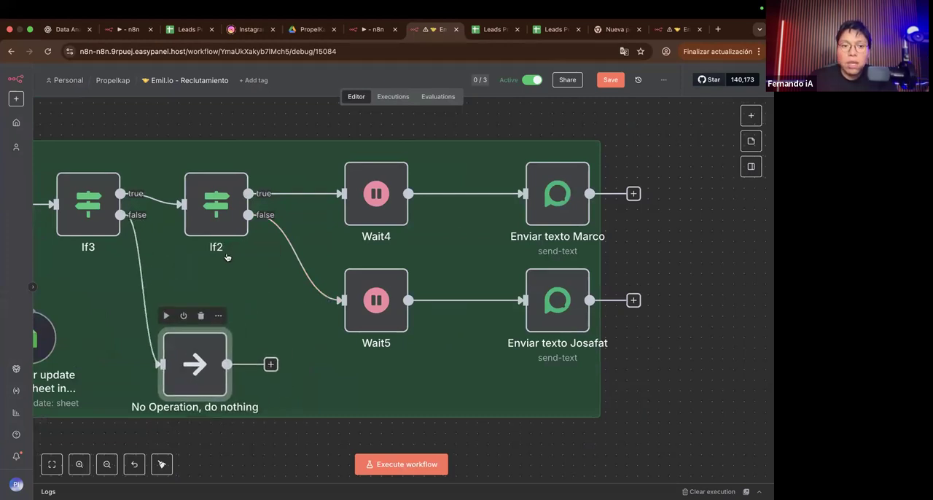
Step: Inspect the If2 node's Gerente Asignado condition that routes between the two send-text nodes
mouse_move(167, 200)
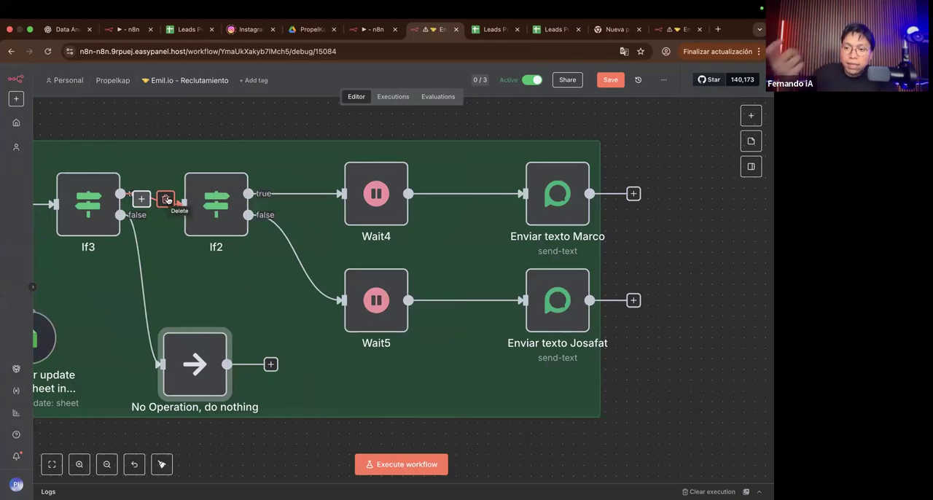
click(219, 217)
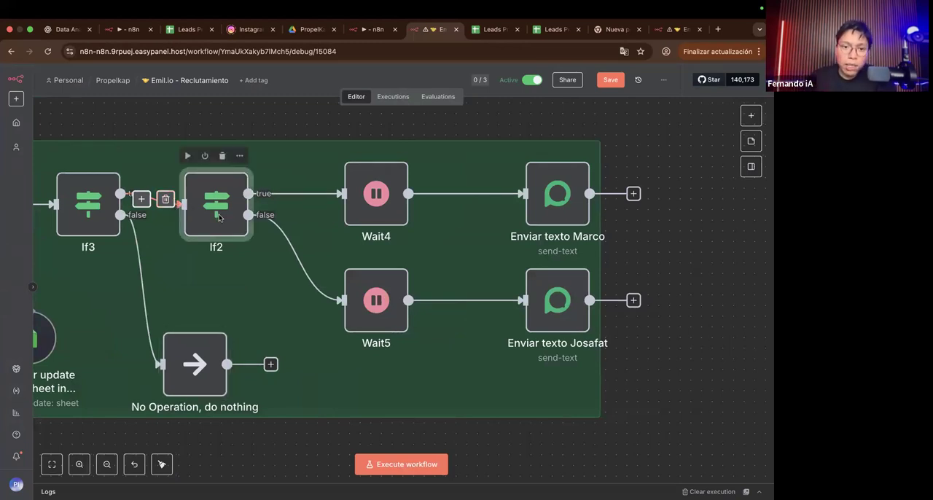
double_click(219, 217)
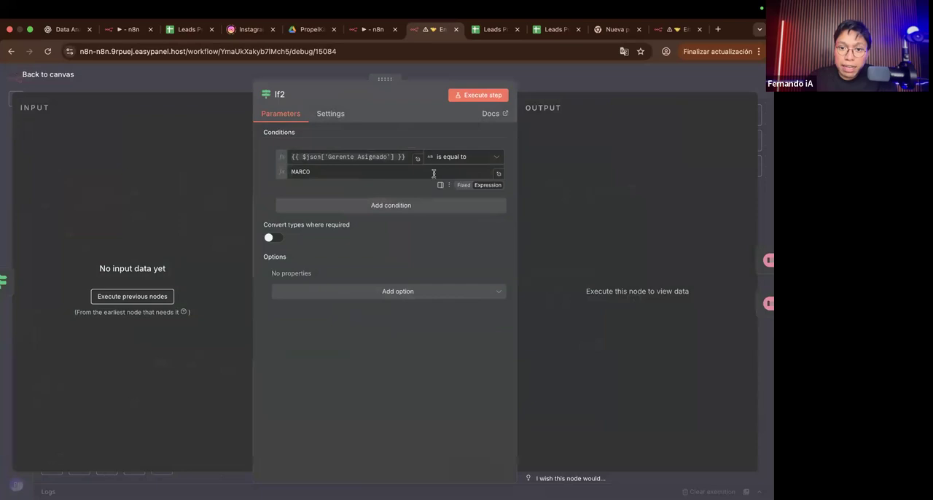
scroll(280, 158, up, 5)
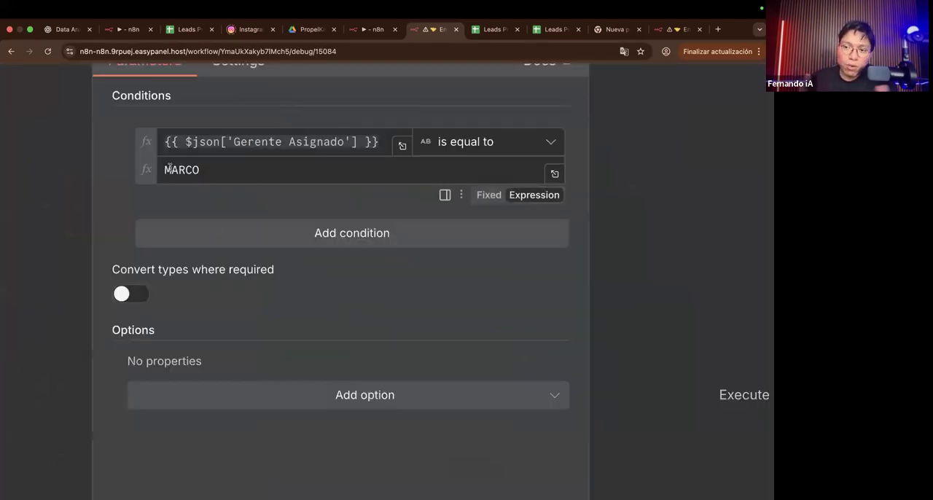
scroll(170, 168, down, 5)
click(517, 80)
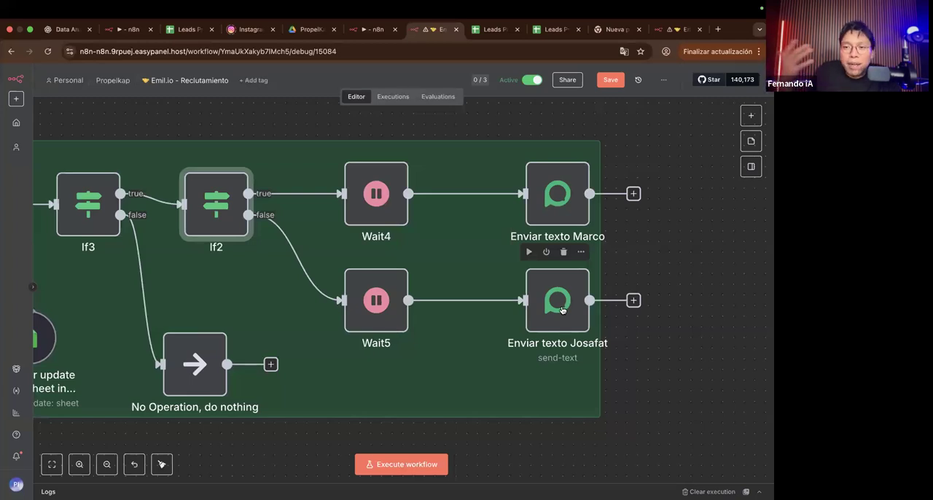
scroll(561, 310, down, 3)
scroll(561, 309, down, 3)
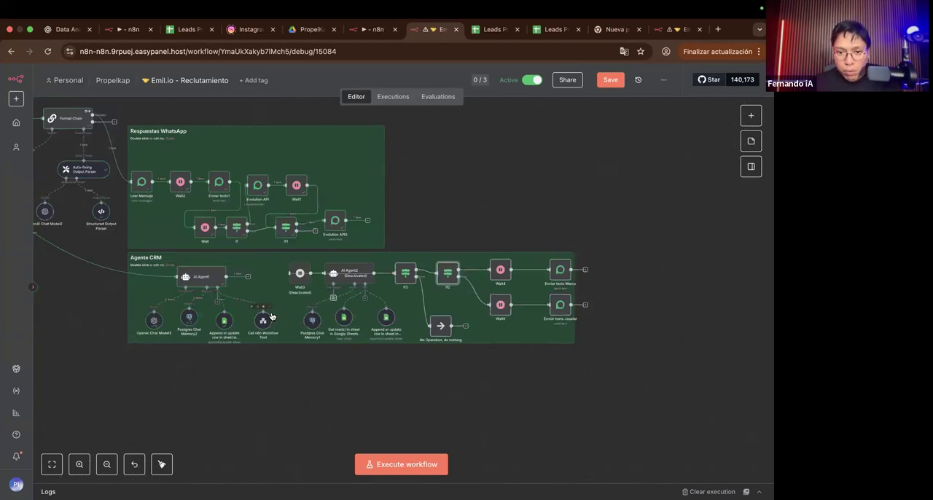
scroll(270, 315, up, 5)
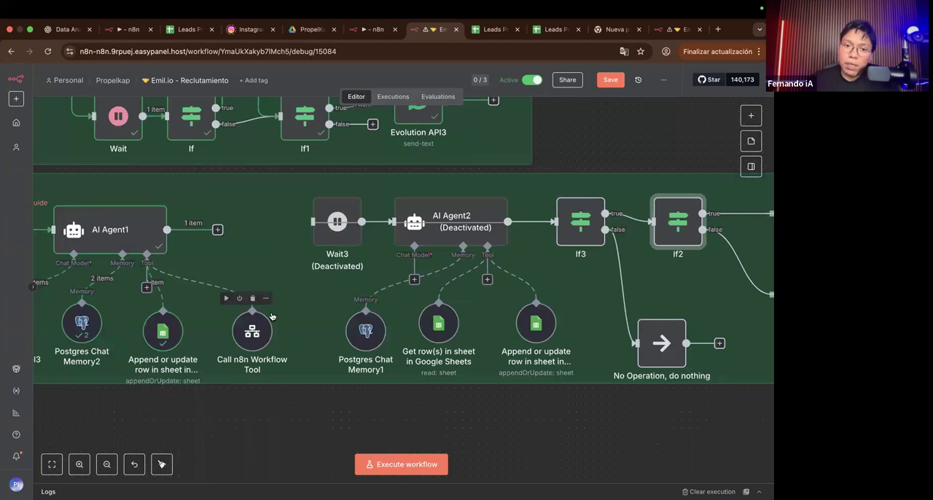
Step: Examine the Agente CRM section from AI Agent1 across AI Agent2, If3 and If2 to the two send-text nodes
scroll(270, 316, up, 2)
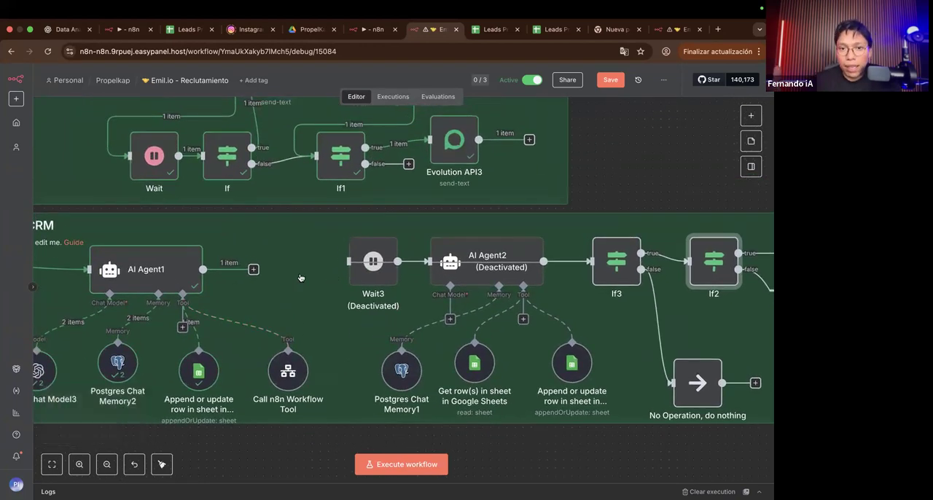
scroll(282, 292, left, 2)
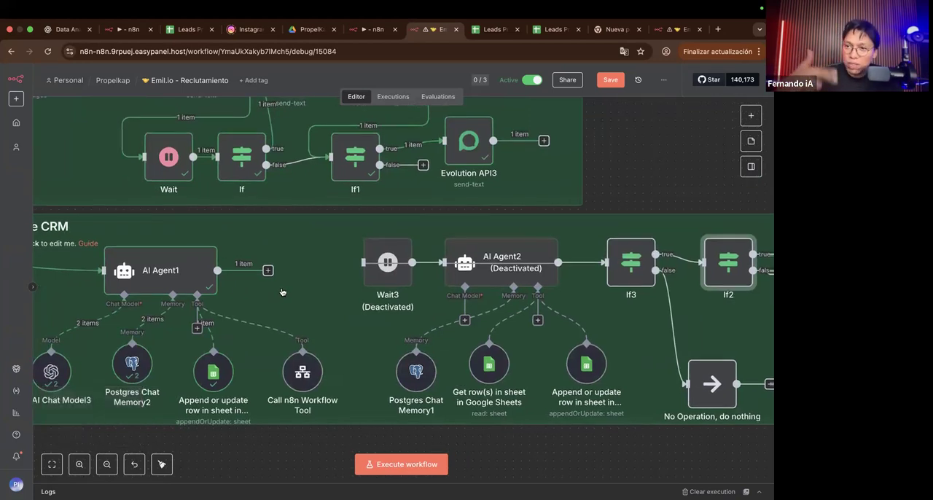
scroll(282, 293, up, 1)
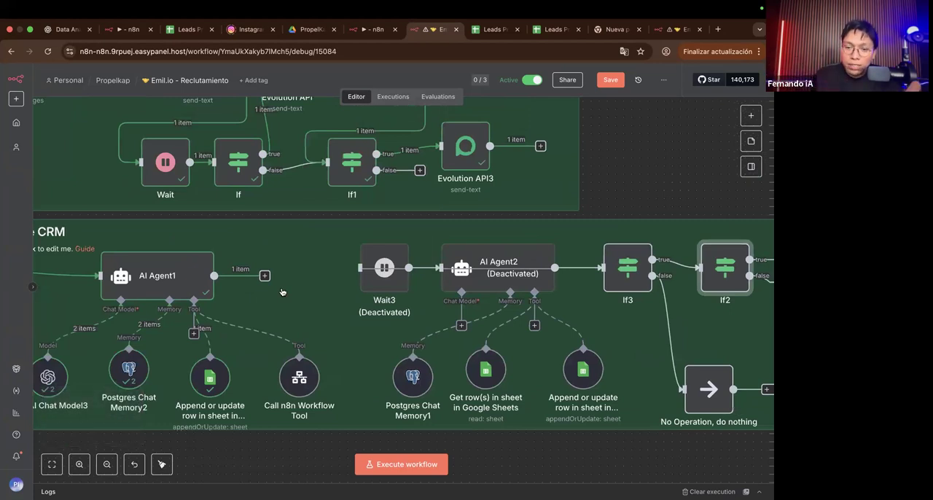
scroll(282, 292, right, 2)
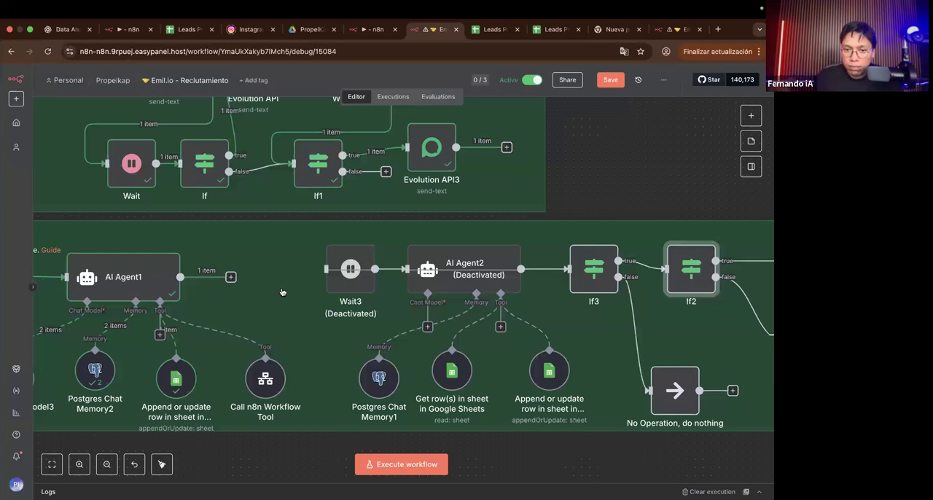
scroll(282, 291, left, 3)
scroll(282, 291, right, 3)
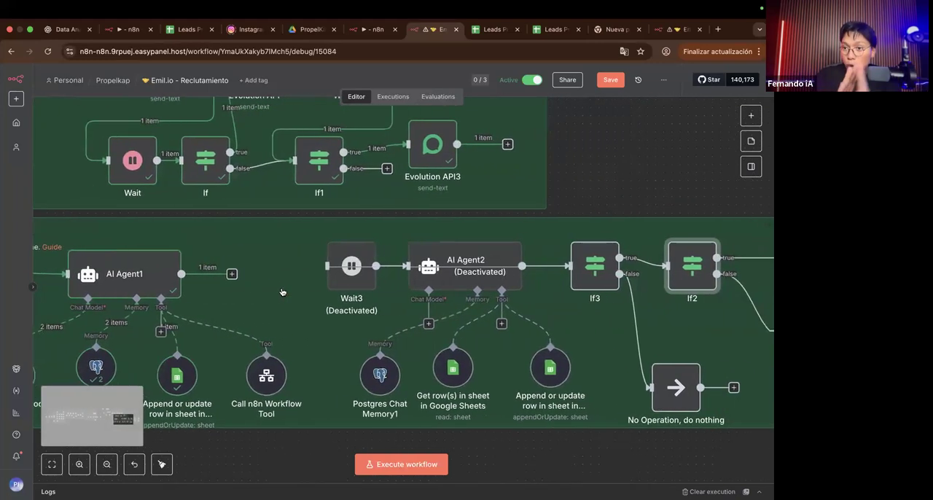
scroll(282, 291, right, 5)
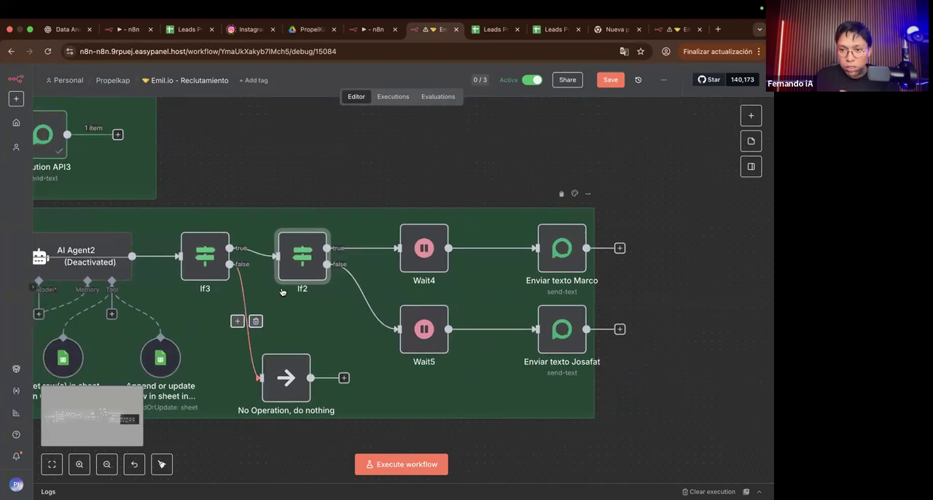
Step: Move the Call n8n Workflow Tool node slightly lower beneath AI Agent1
scroll(282, 291, left, 3)
scroll(281, 292, left, 3)
scroll(276, 325, up, 3)
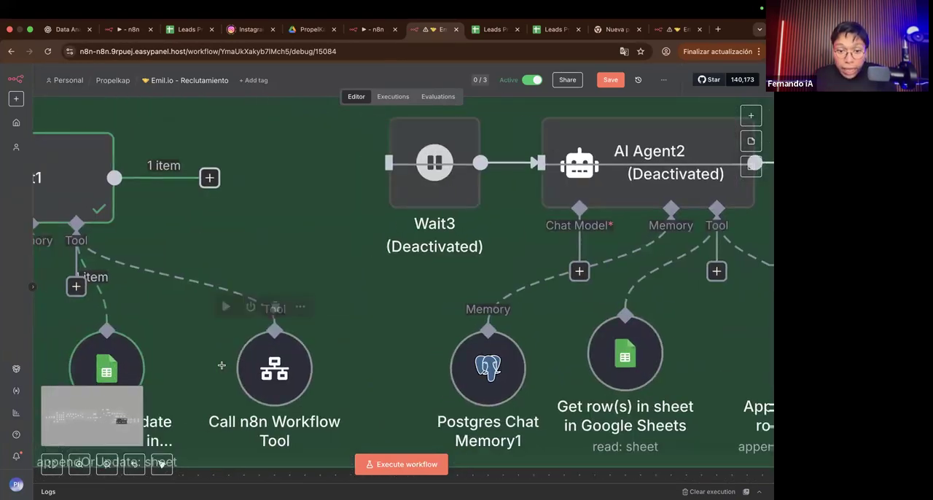
scroll(276, 325, left, 1)
scroll(216, 245, left, 2)
scroll(125, 192, left, 2)
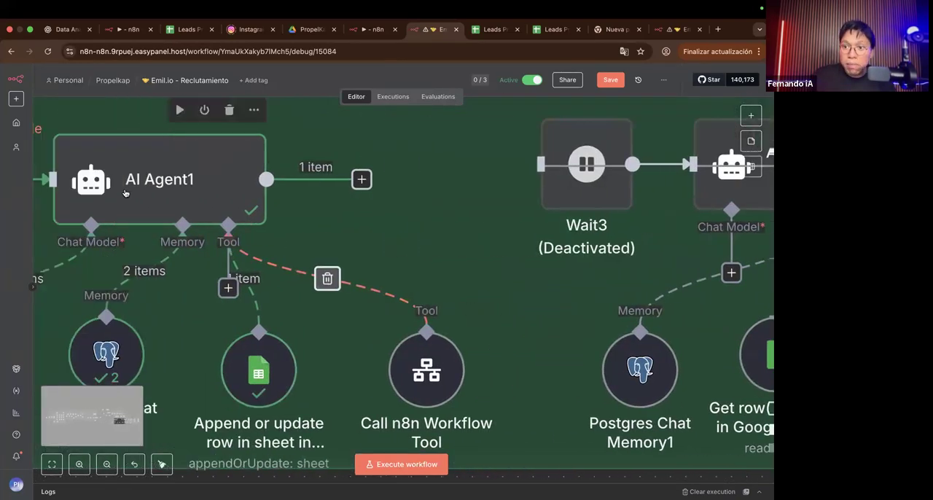
drag(406, 380, 421, 403)
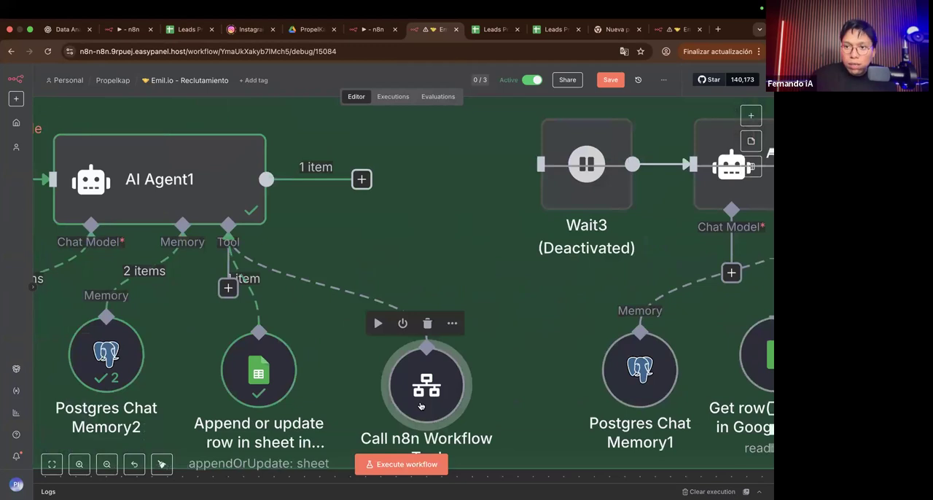
Step: Open AI Agent1's Call n8n Workflow Tool and read the description that tells the agent when to activate the workflow
scroll(421, 406, right, 6)
scroll(420, 405, down, 3)
scroll(420, 406, right, 2)
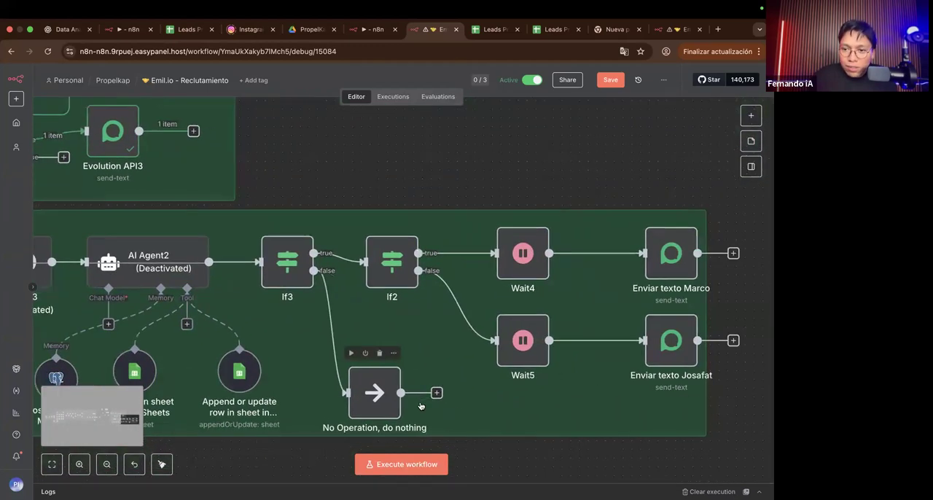
scroll(421, 406, left, 5)
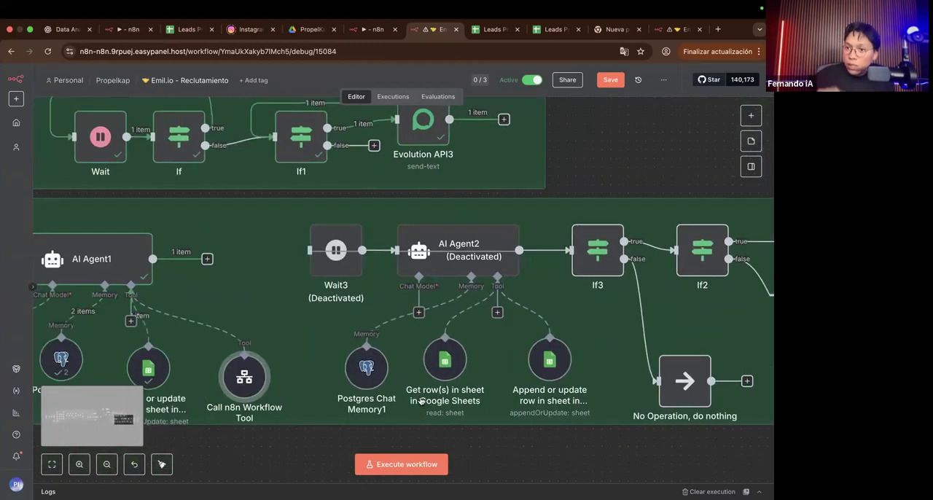
scroll(421, 400, right, 4)
scroll(328, 386, left, 5)
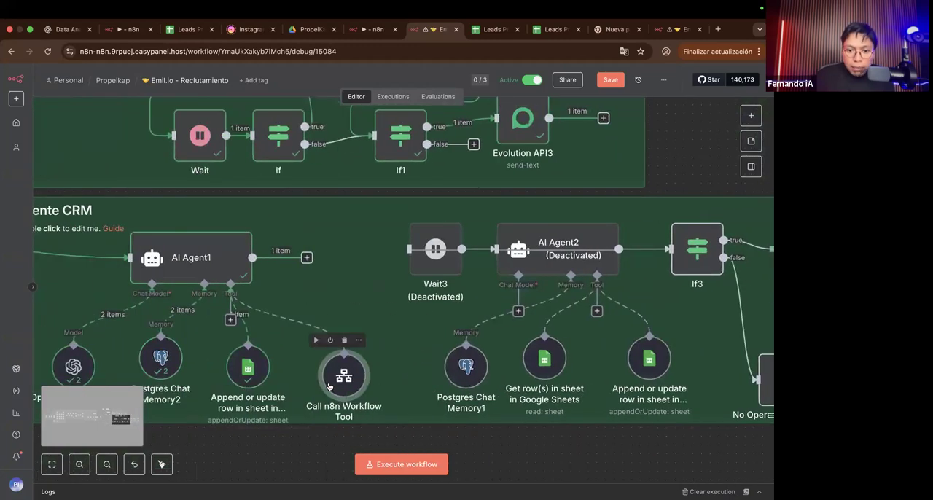
double_click(329, 386)
ctrl+scroll(303, 169, up, 5)
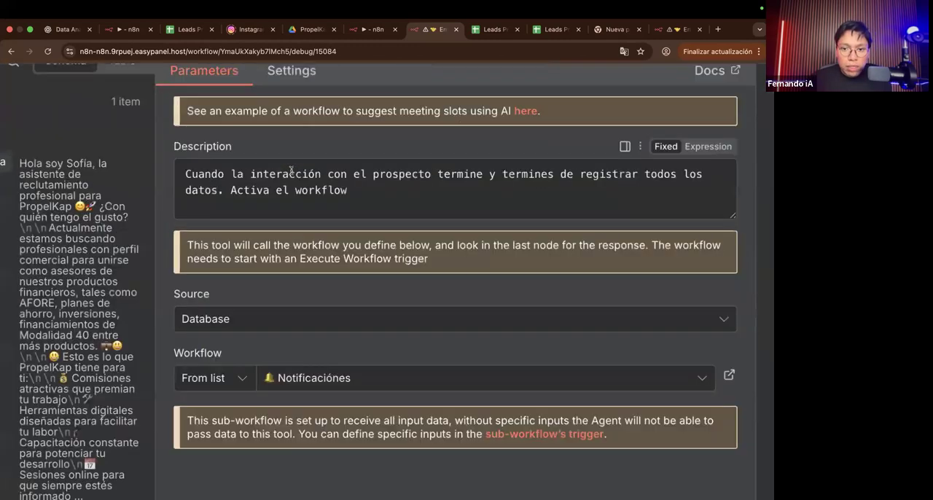
scroll(303, 169, right, 4)
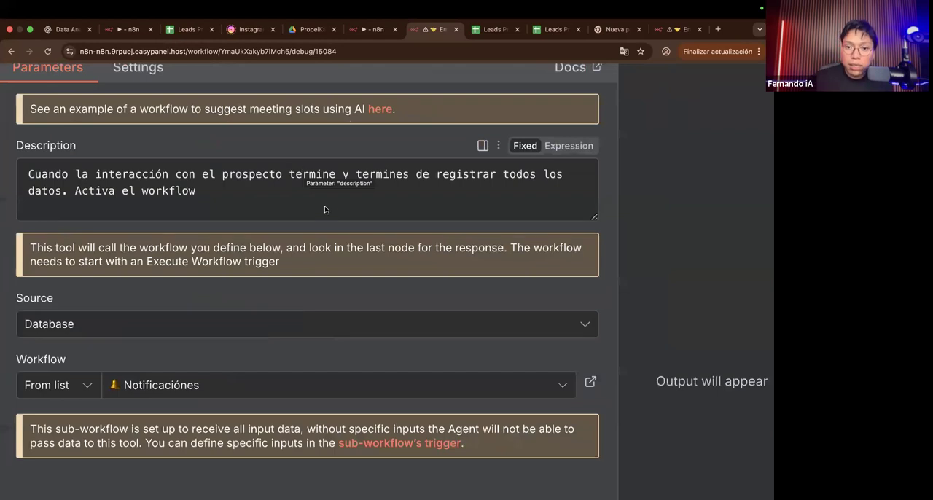
scroll(324, 209, left, 1)
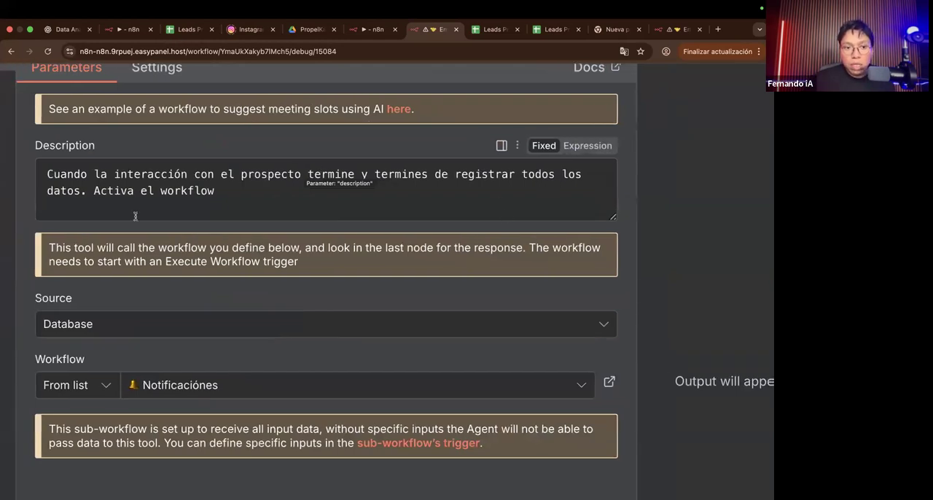
click(186, 217)
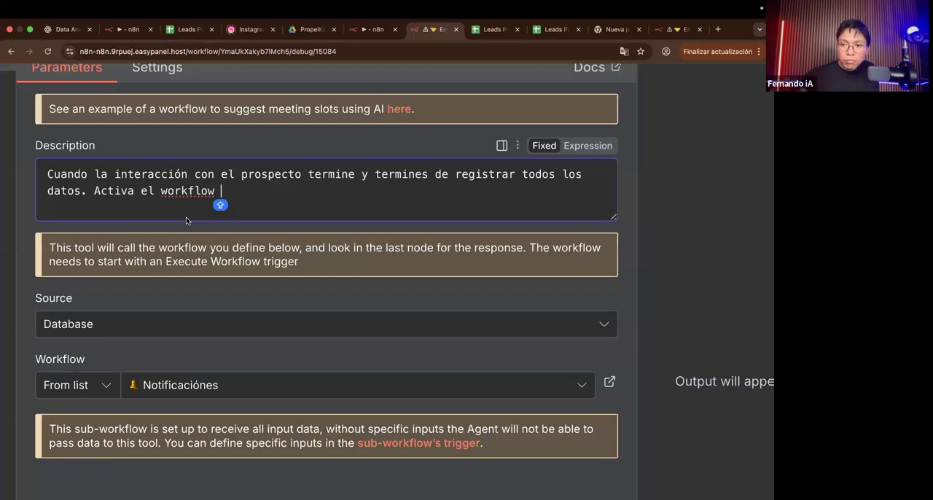
Step: Review the sub-workflows available to the Call n8n Workflow Tool, keep Notificaciónes selected, and return to the canvas
click(145, 388)
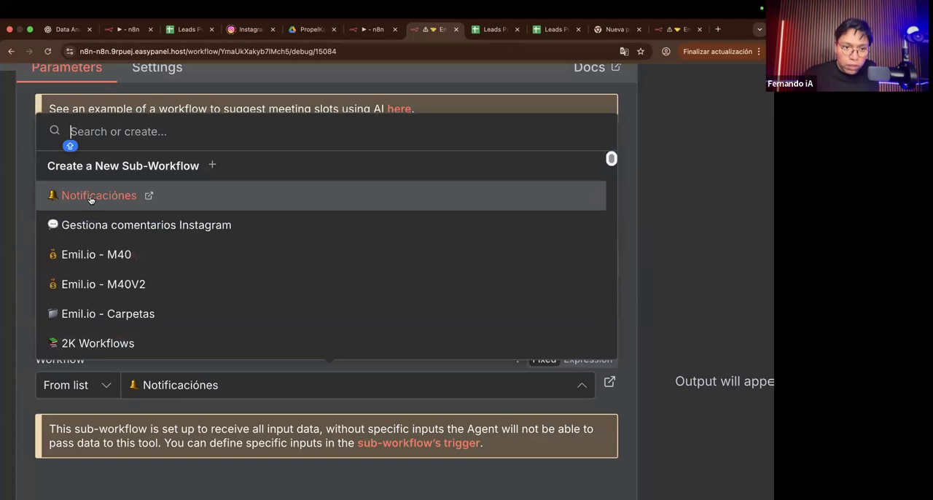
click(183, 400)
scroll(183, 400, down, 5)
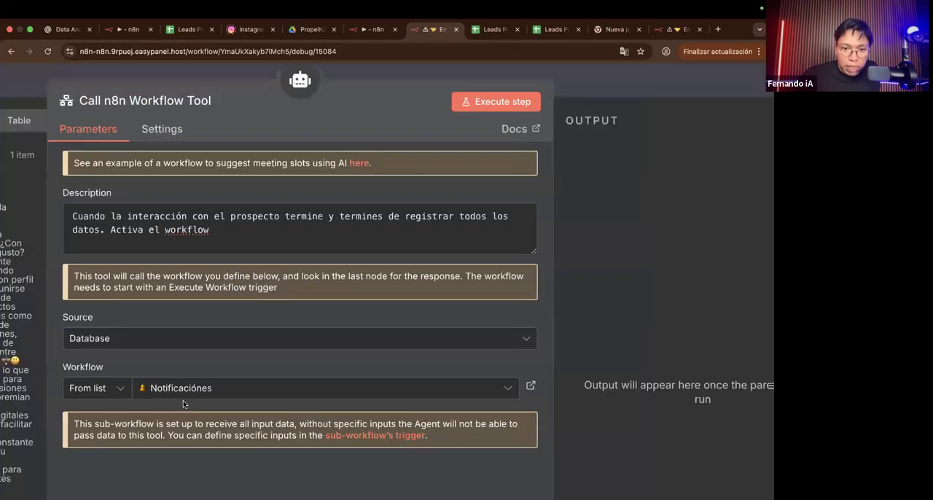
click(581, 85)
scroll(500, 239, right, 10)
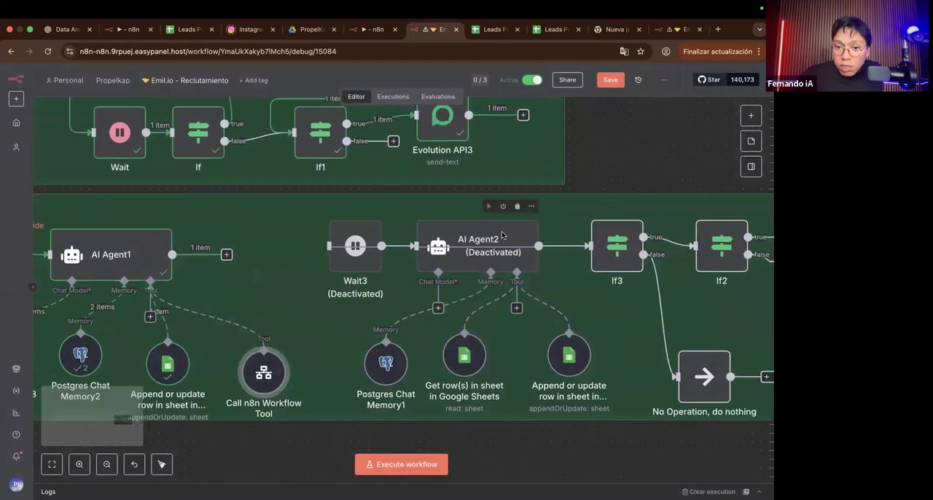
scroll(501, 236, down, 3)
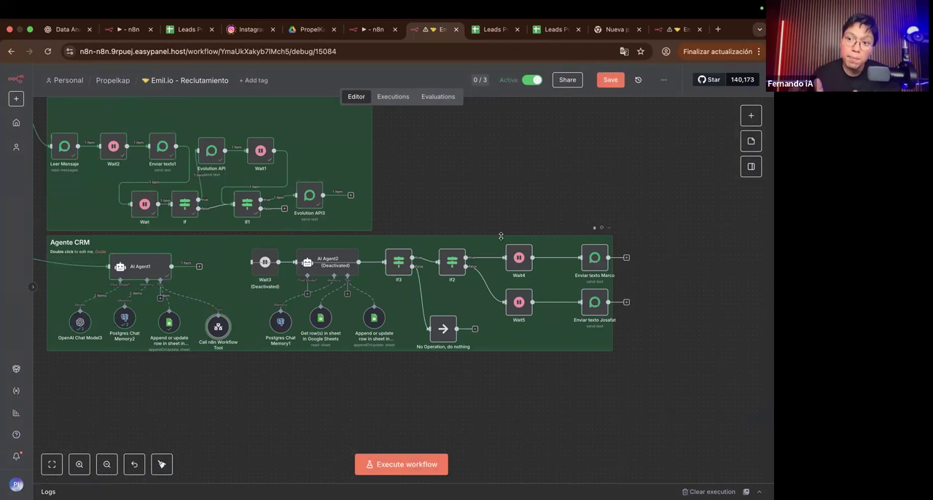
Step: Switch to the Emil.io - M40V2 workflow's execution and examine its overall layout and branches
click(130, 33)
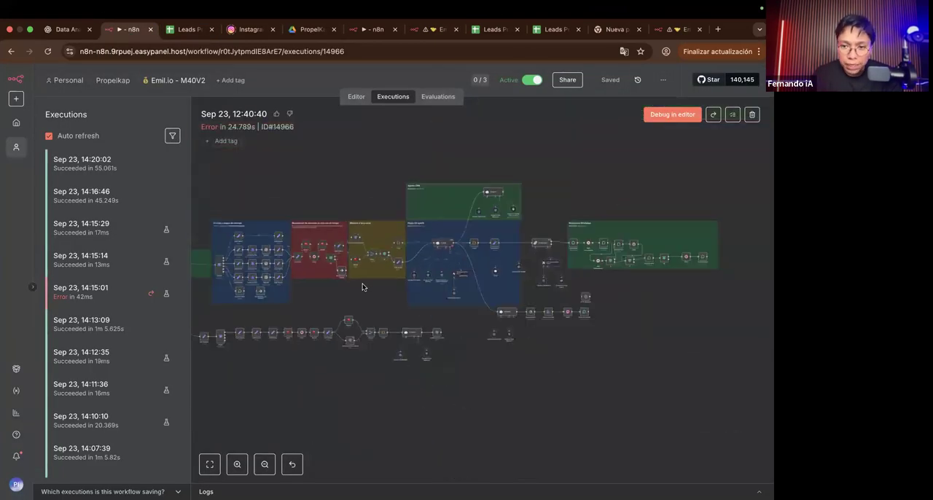
scroll(362, 287, right, 5)
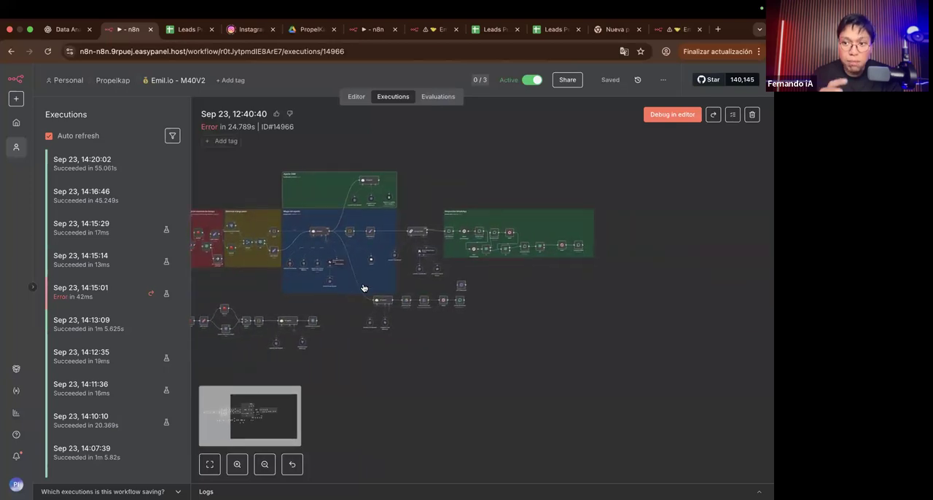
scroll(362, 286, left, 8)
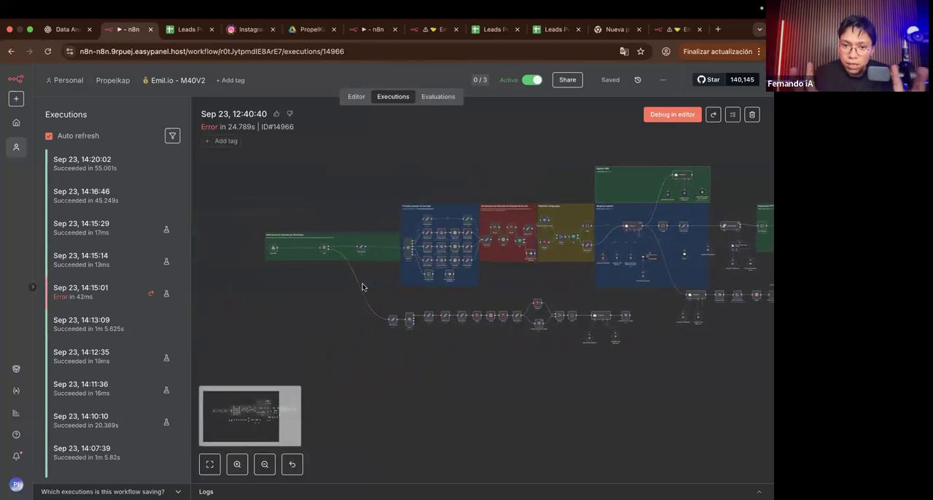
scroll(338, 291, right, 6)
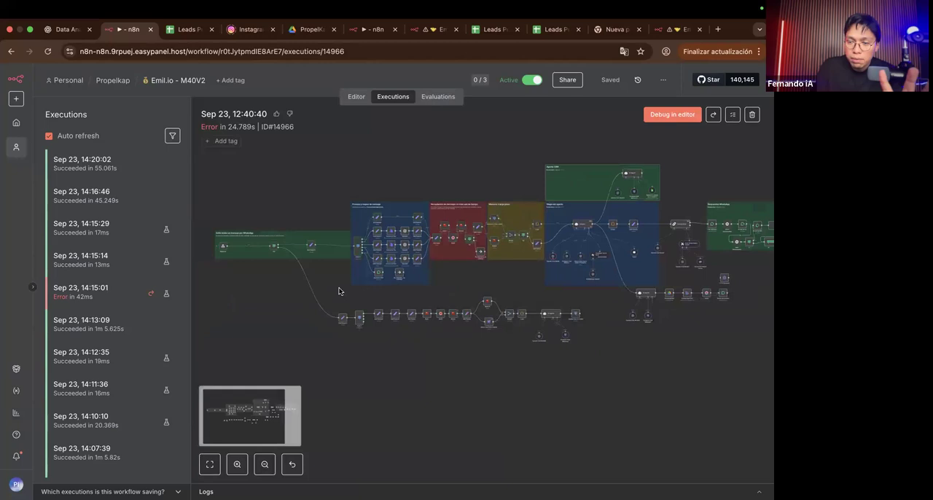
scroll(488, 288, right, 4)
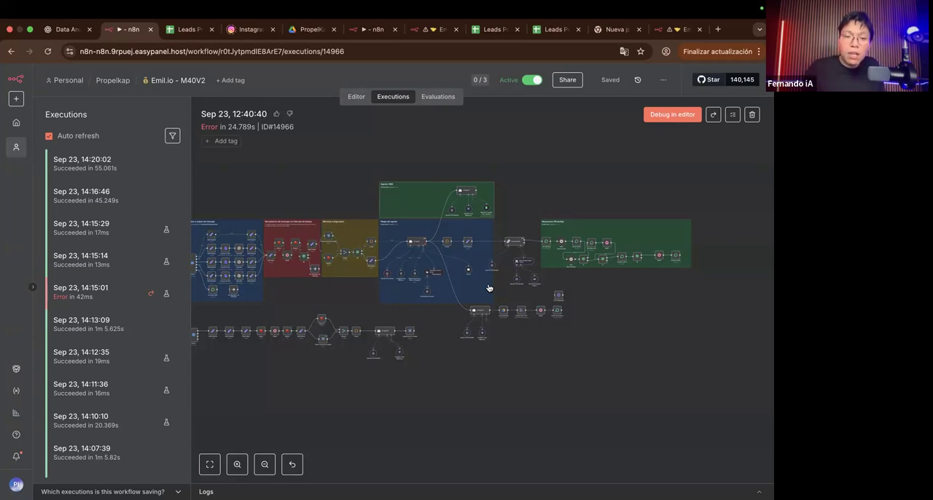
Step: Browse the Emil.io - M40V2 execution history through the older runs and back to the most recent ones
scroll(102, 310, down, 10)
scroll(109, 312, up, 3)
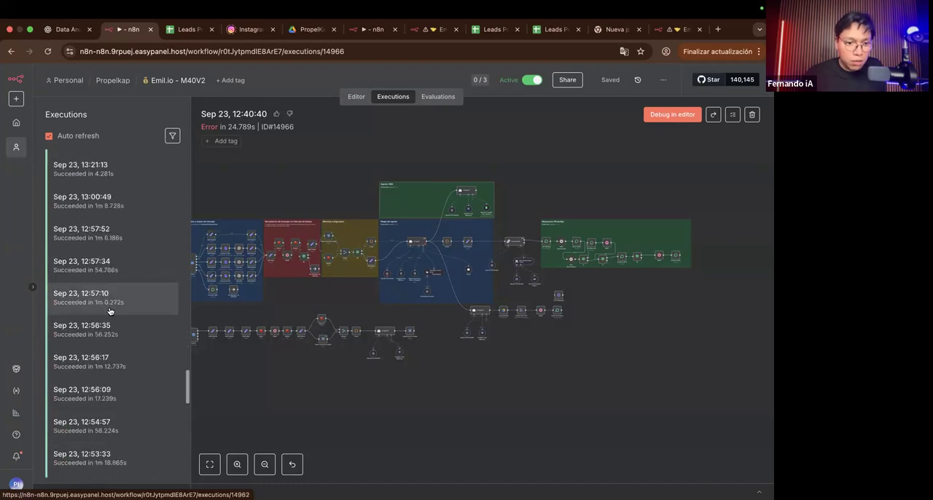
scroll(109, 311, down, 10)
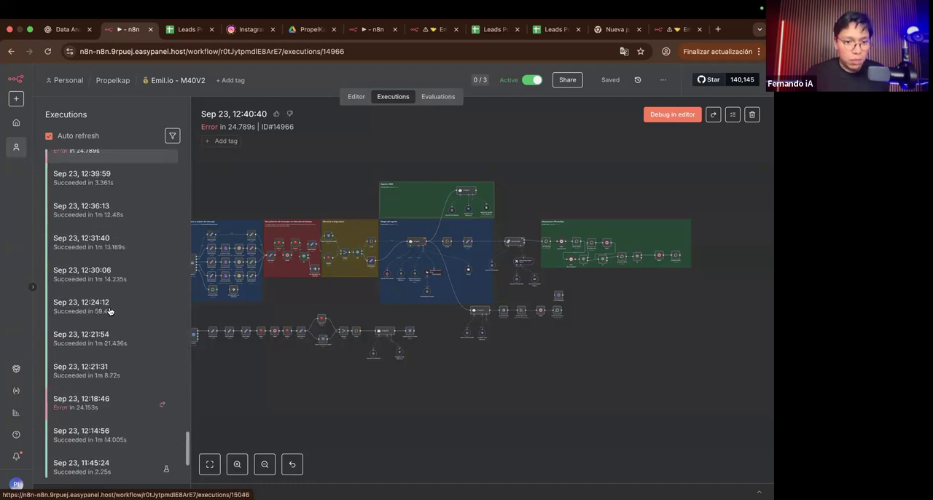
scroll(130, 334, down, 3)
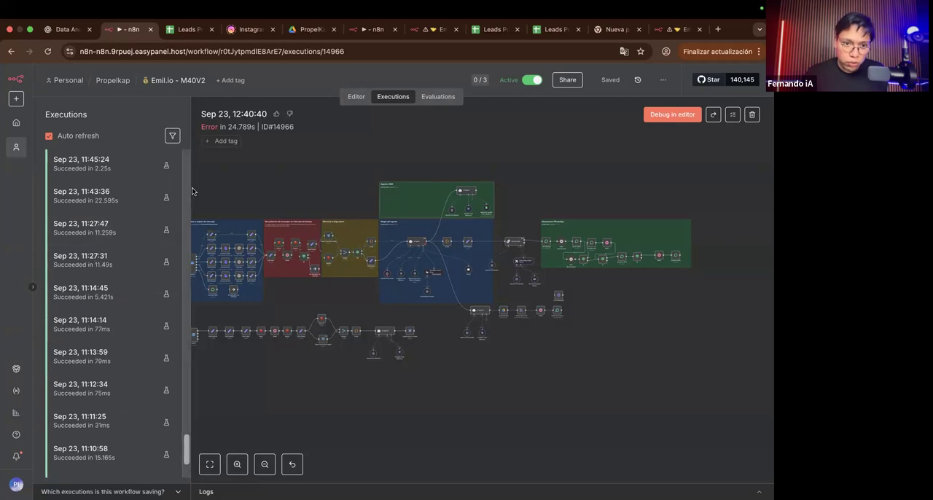
scroll(135, 394, down, 10)
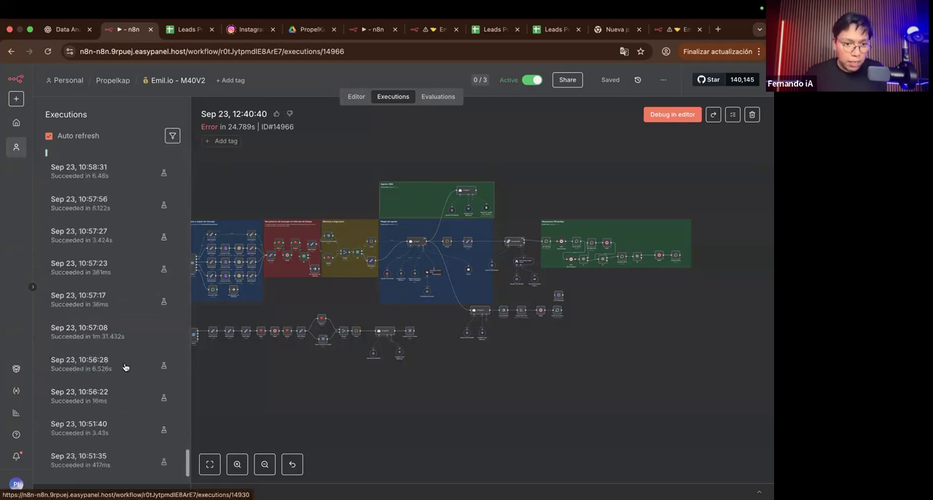
scroll(125, 367, down, 10)
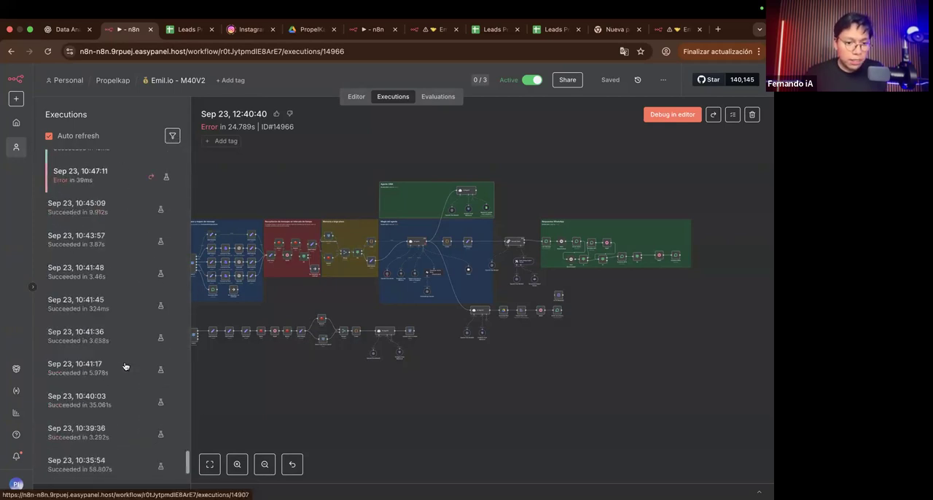
scroll(115, 303, up, 15)
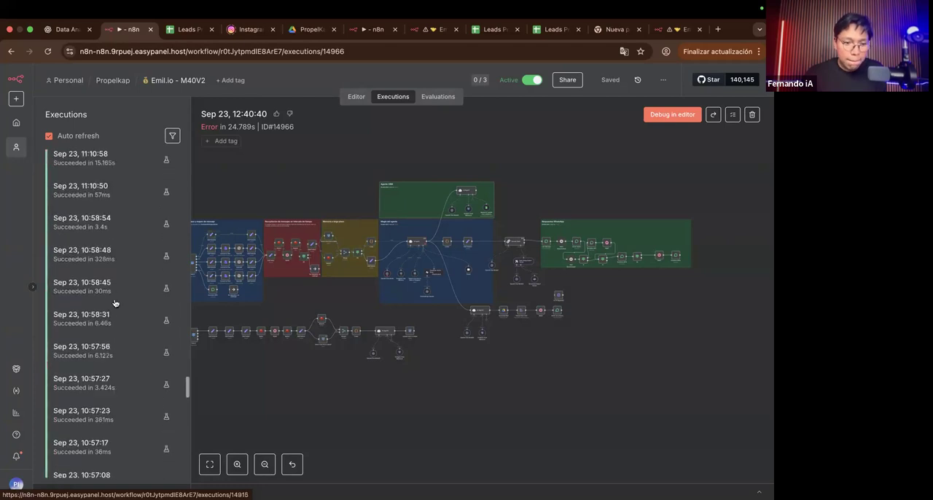
scroll(114, 302, up, 10)
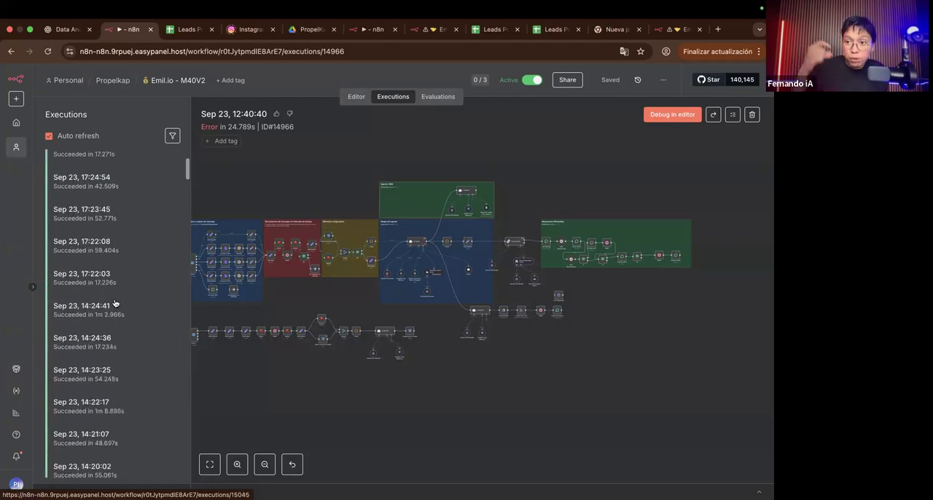
scroll(115, 303, up, 3)
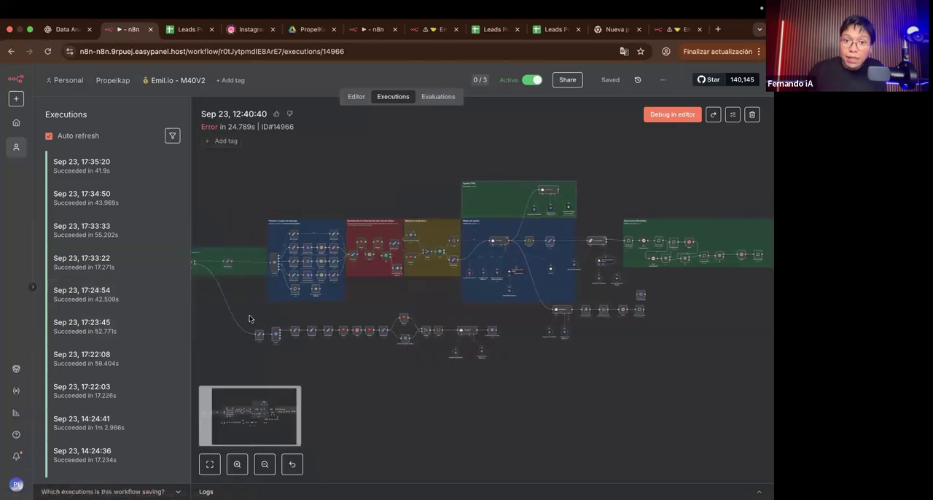
Step: Return to the Agente pt1. workflow and close the Structured Output Parser settings
click(371, 29)
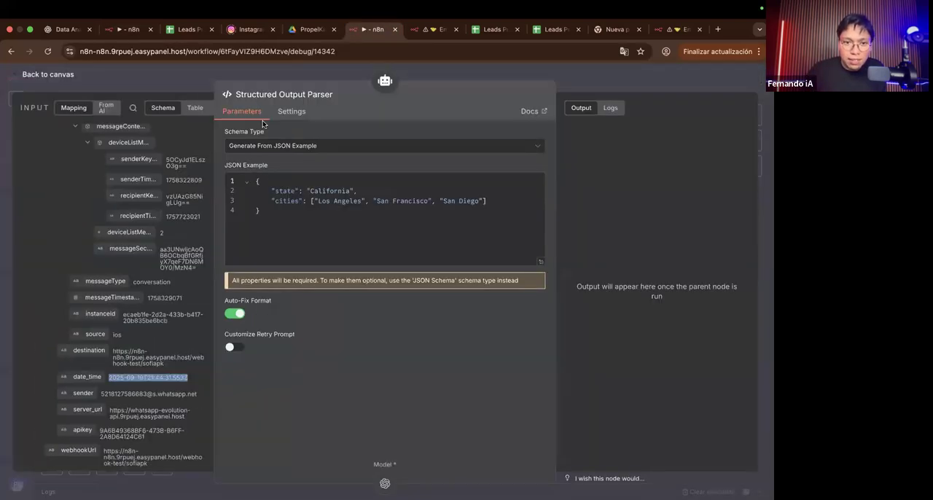
click(196, 70)
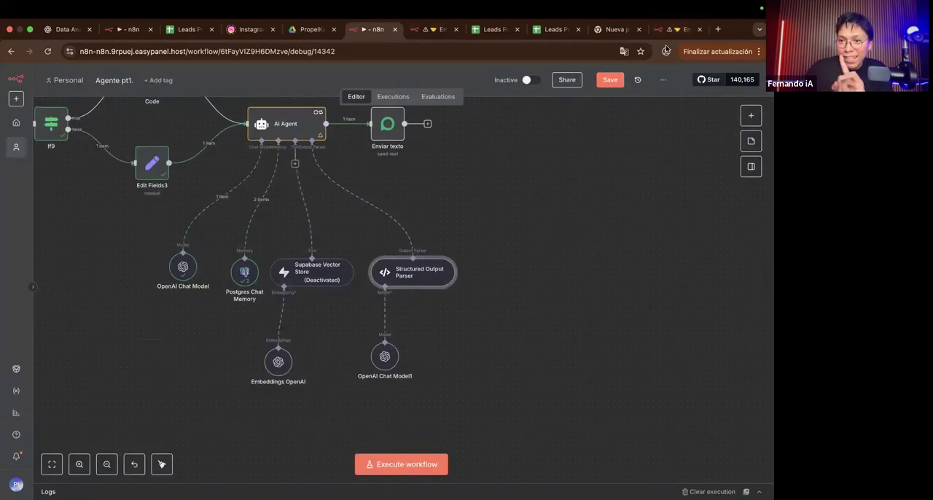
Step: Open the n8n Overview page from the Personal project and examine the seven-day production execution and failure-rate metrics
click(670, 29)
click(586, 71)
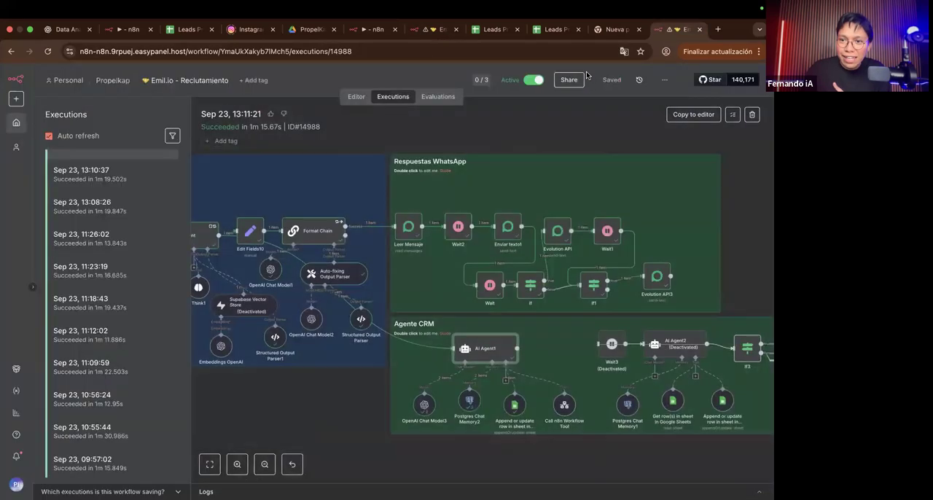
click(65, 80)
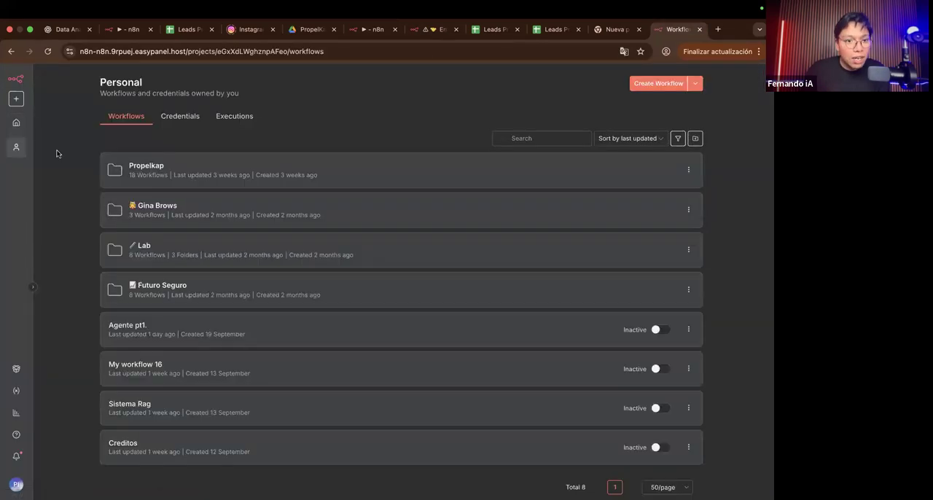
click(16, 123)
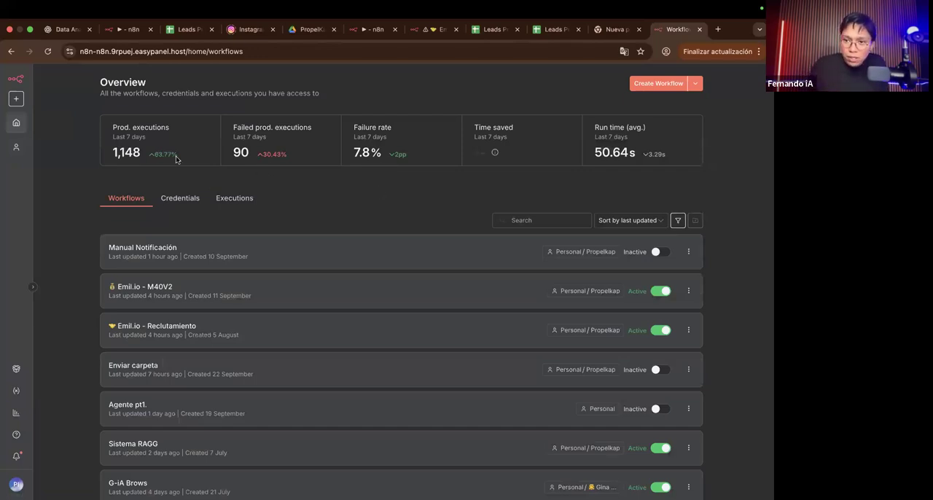
scroll(358, 180, up, 5)
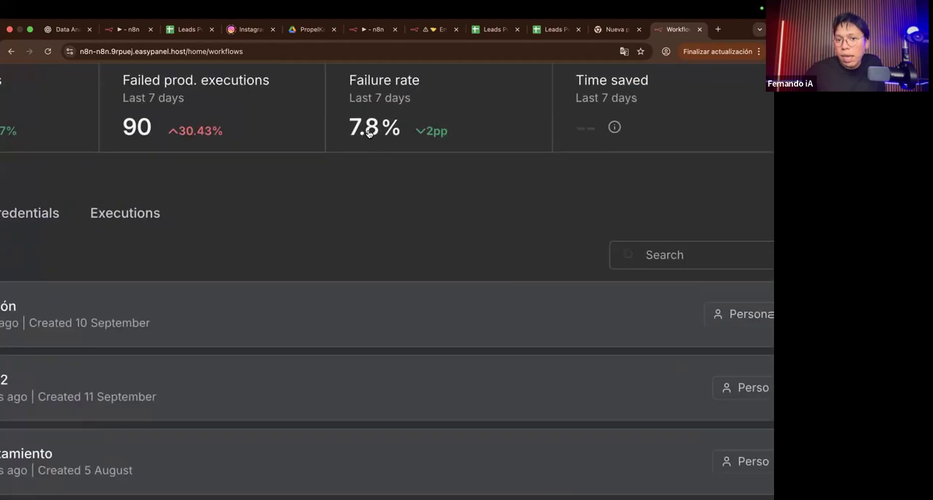
scroll(368, 133, right, 1)
scroll(369, 133, up, 1)
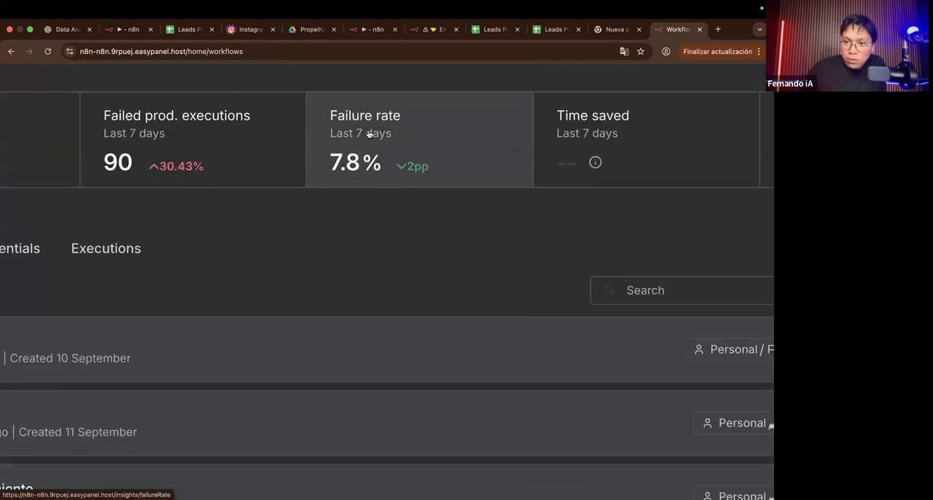
scroll(164, 153, up, 3)
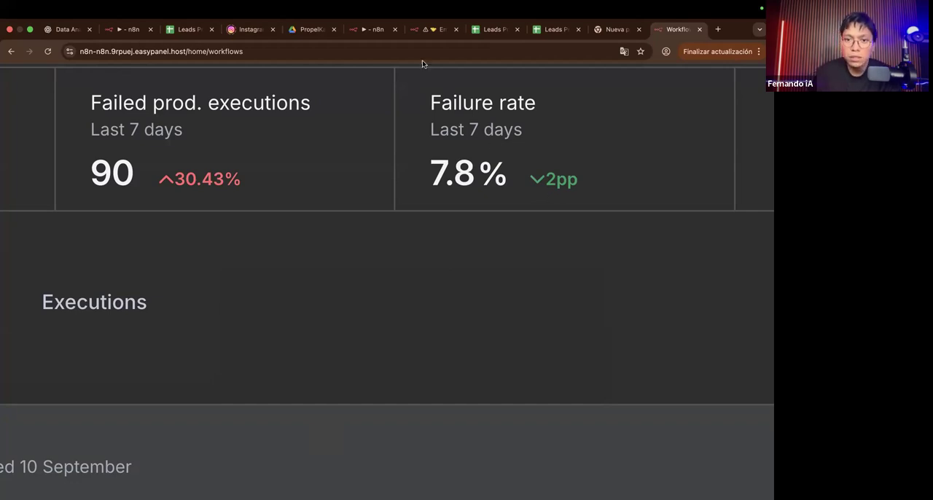
Step: Switch to the Emil.io - Reclutamiento editor, open AI Agent1's Append or update row in sheet tool, and show its Resource choices
click(419, 32)
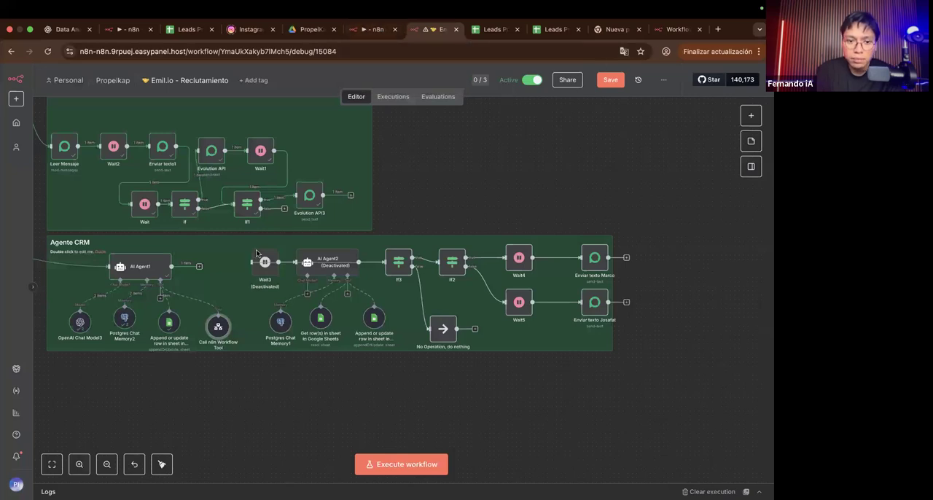
scroll(186, 343, up, 3)
scroll(208, 344, up, 2)
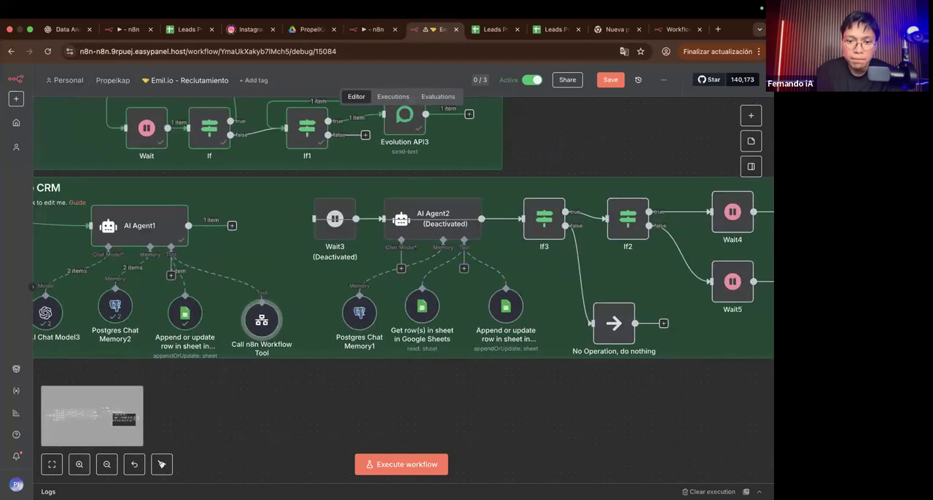
scroll(284, 342, up, 3)
scroll(276, 326, up, 2)
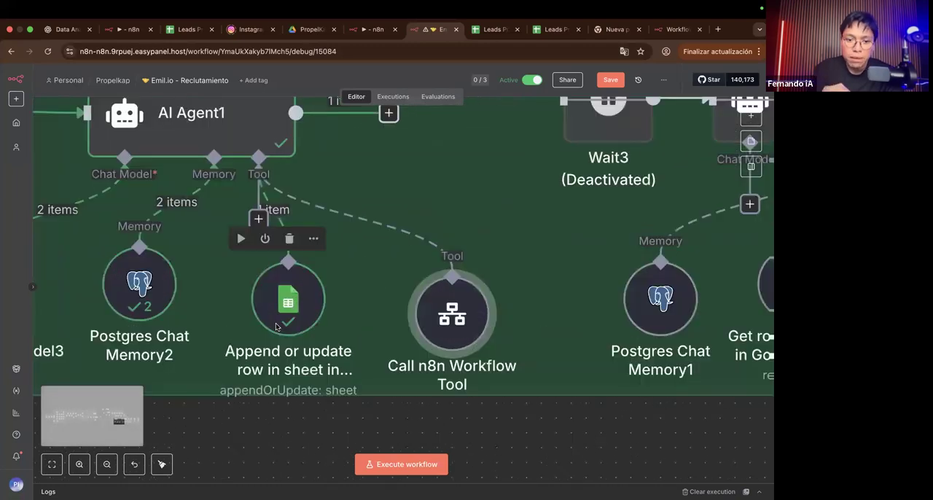
double_click(277, 325)
click(266, 205)
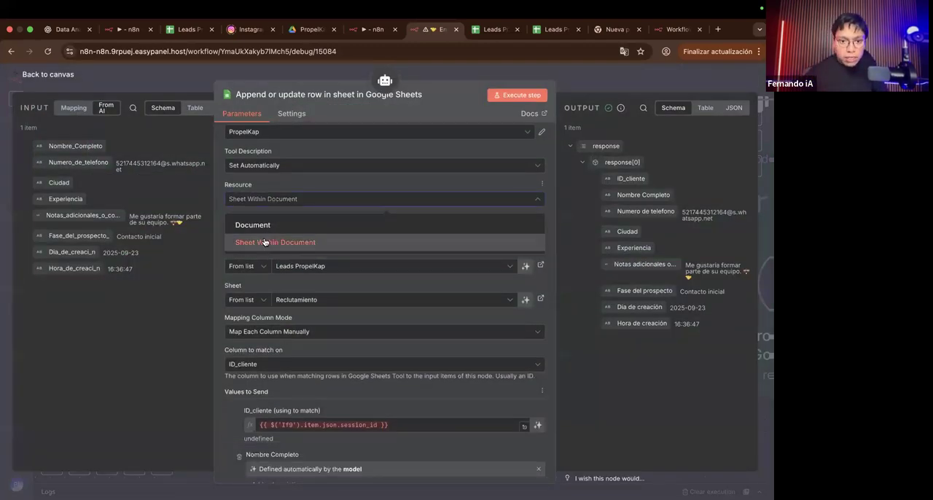
Step: Switch to the Leads PropelKap spreadsheet, add a new blank sheet, and move it after the Creditos sheet
click(560, 29)
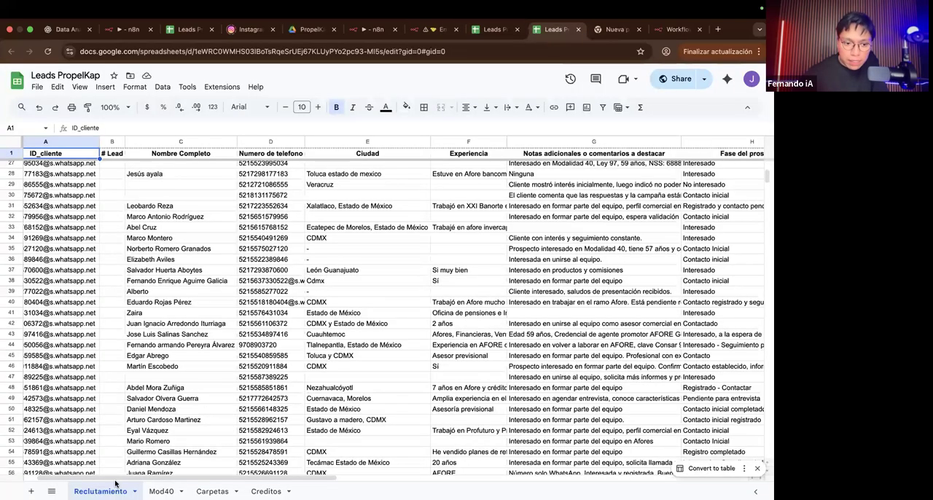
click(30, 491)
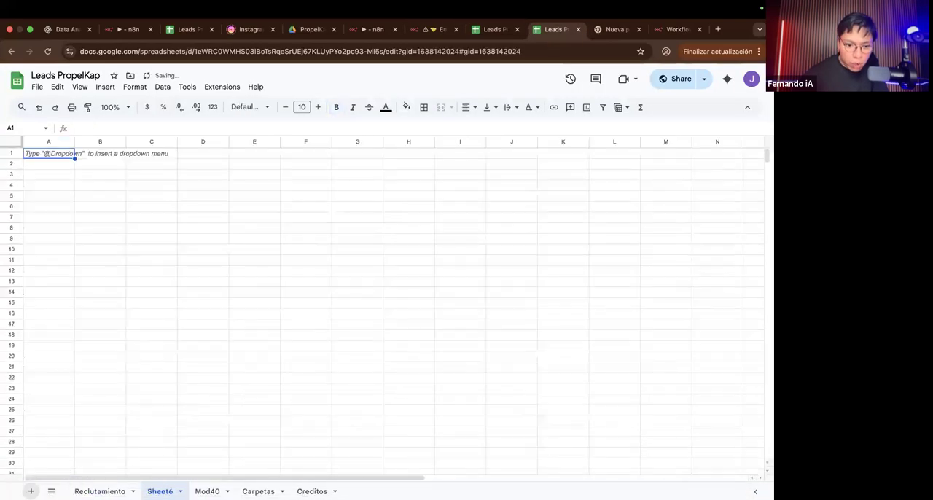
drag(160, 491, 343, 491)
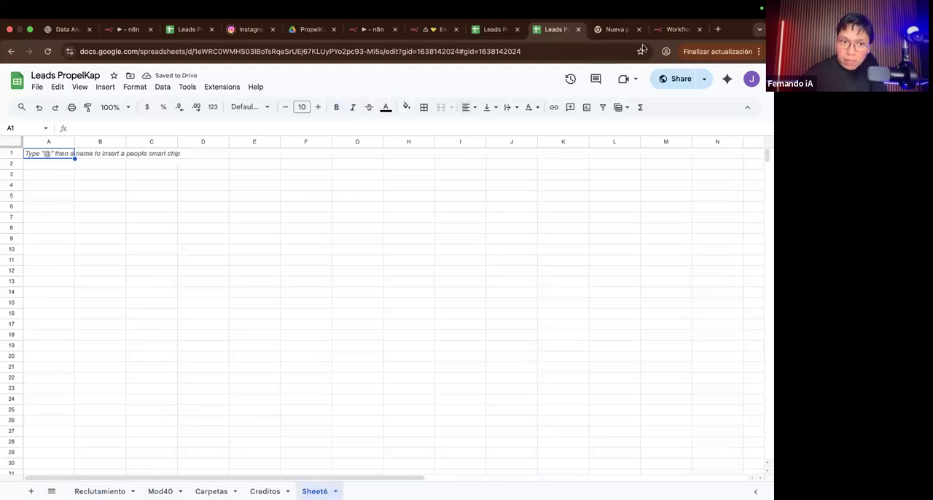
Step: Select the range B2:L25 in the new sheet, extend the selection to all its cells, and look over the empty grid
drag(78, 168, 608, 412)
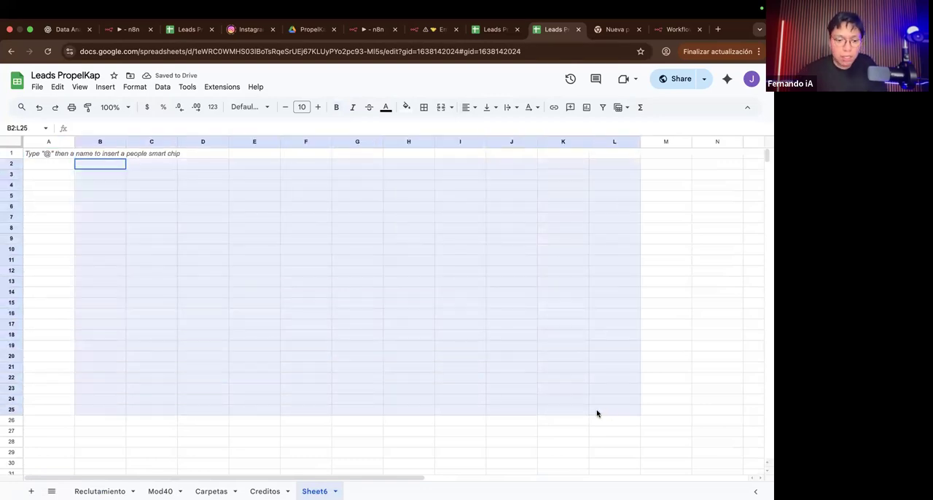
click(595, 412)
key(super+a)
scroll(406, 338, right, 10)
scroll(406, 337, down, 1)
scroll(405, 337, left, 10)
scroll(405, 338, up, 1)
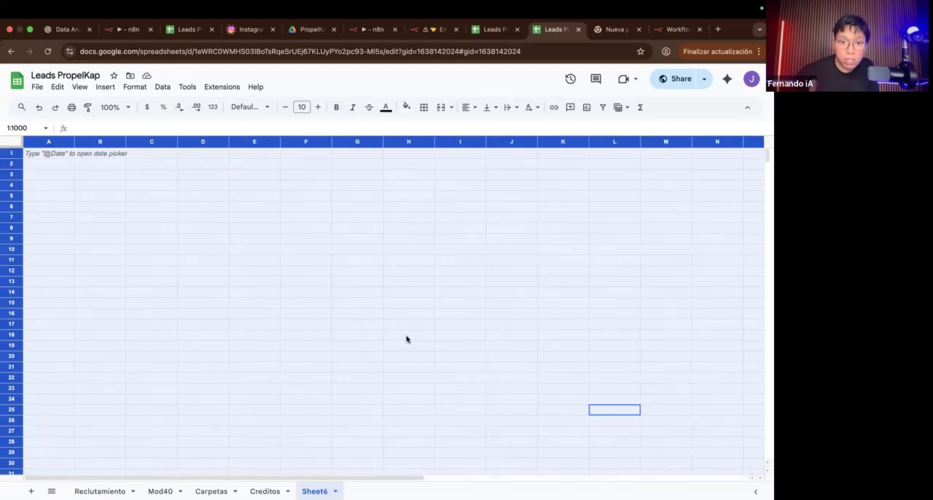
Step: Compare the existing Reclutamiento, Mod40 and Carpetas sheets, including the other open view of Leads PropelKap
click(106, 491)
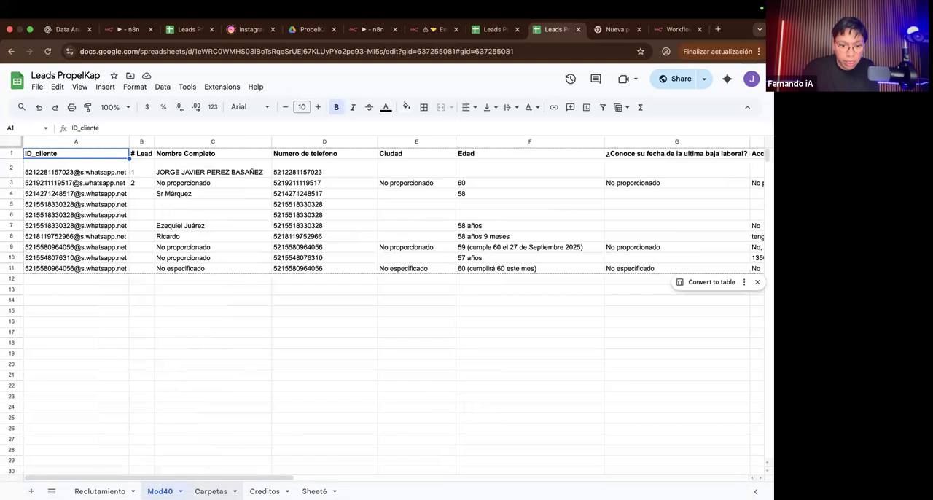
click(210, 491)
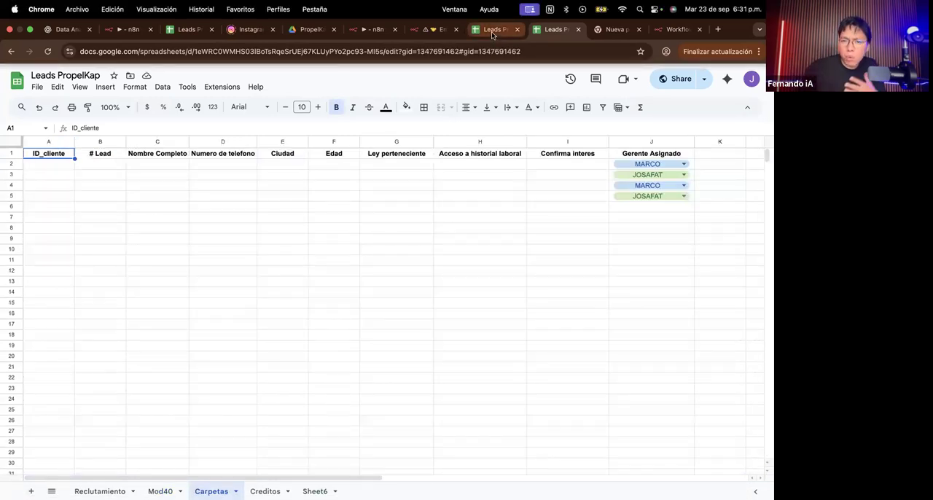
click(491, 31)
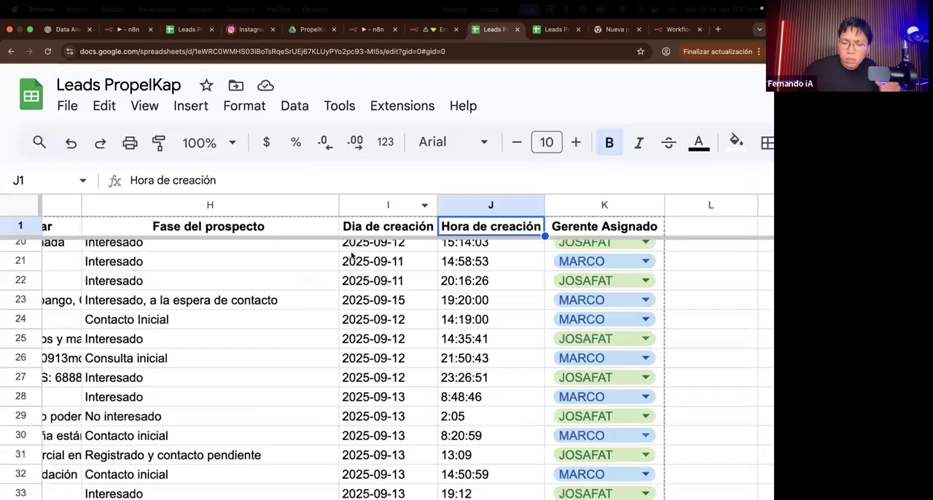
Step: Return to the Emil.io - Reclutamiento workflow and set the Google Sheets tool's Resource to Document, keeping the Create operation
click(431, 30)
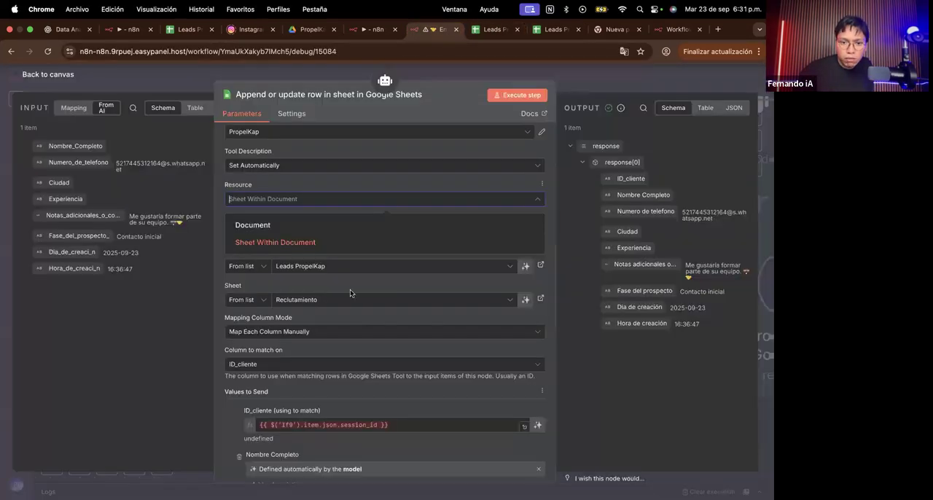
click(266, 228)
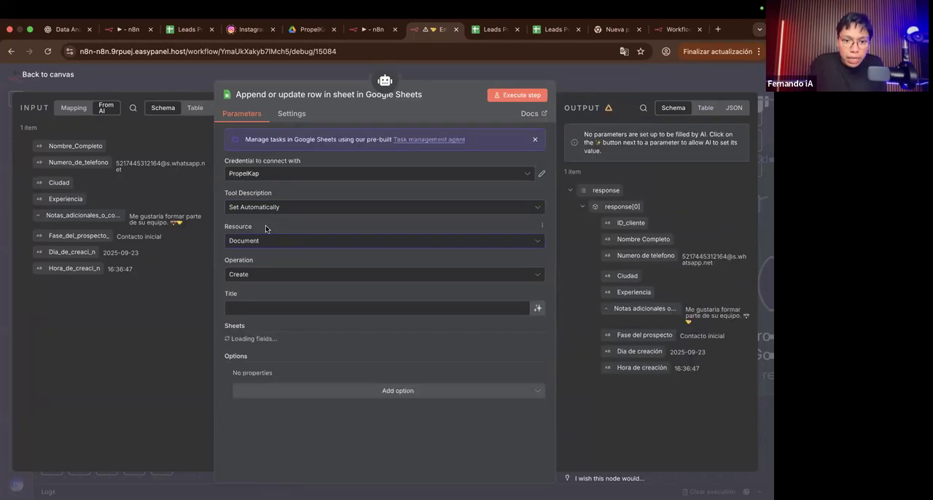
click(251, 277)
click(252, 273)
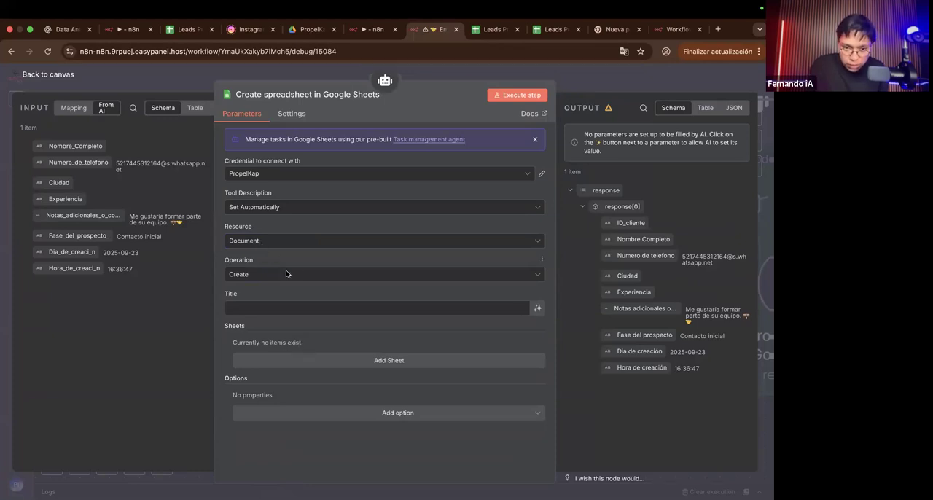
click(269, 242)
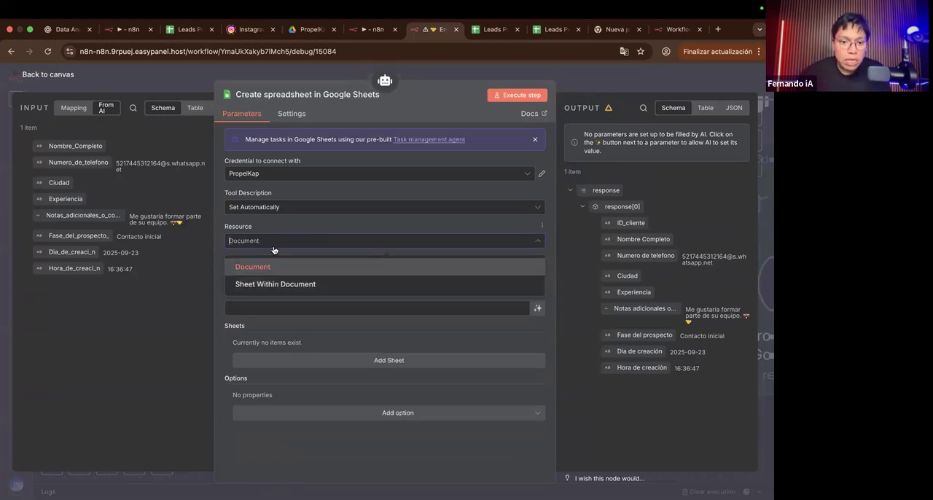
click(272, 263)
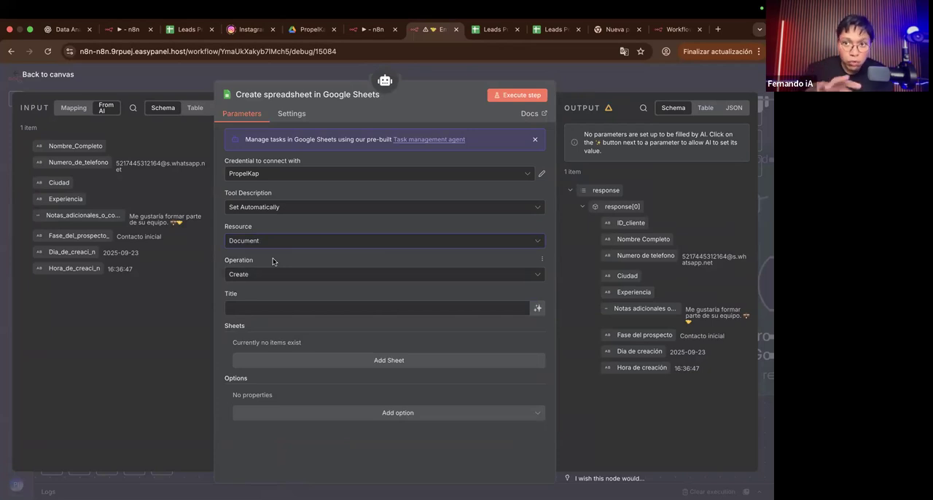
Step: Review the document operations, try Delete and show its document choices, and set the operation back to Create
scroll(248, 275, up, 5)
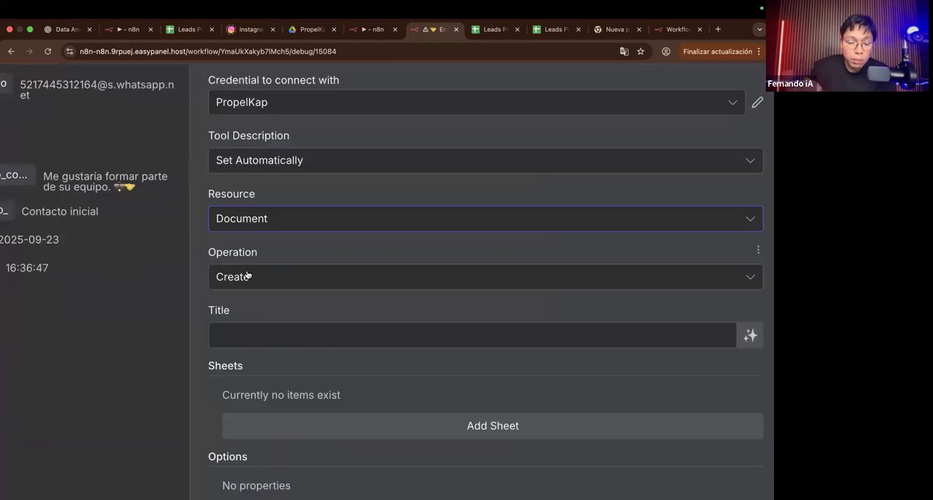
click(248, 274)
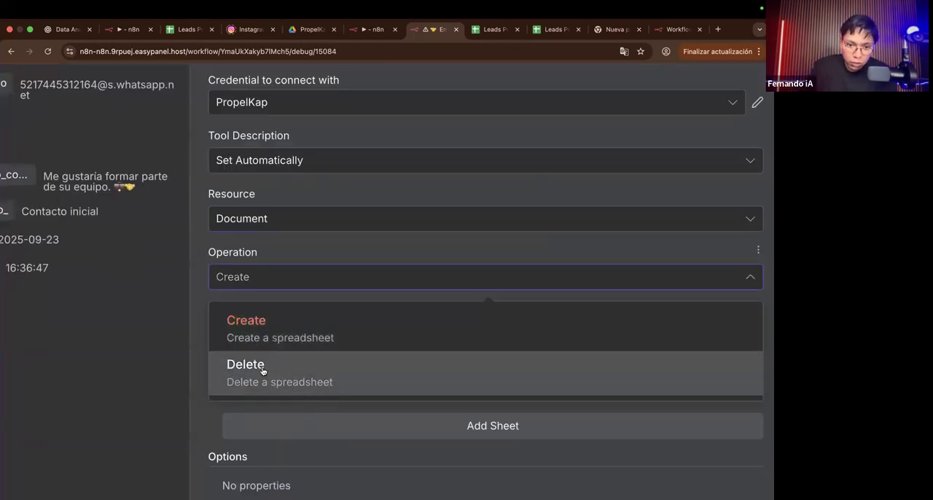
scroll(261, 368, down, 5)
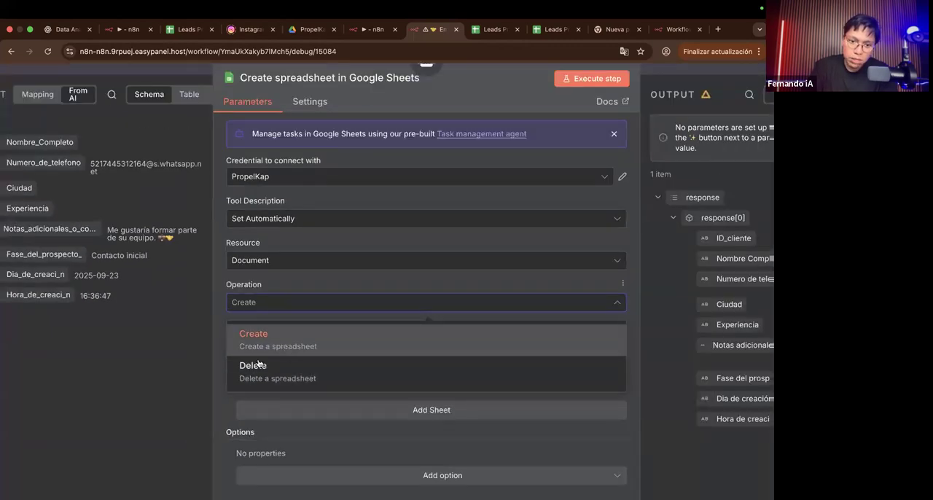
click(296, 295)
click(281, 306)
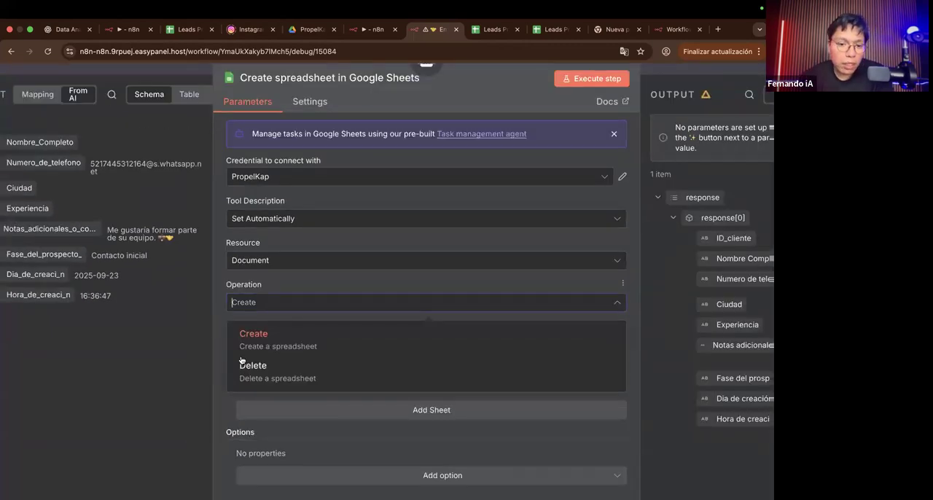
click(256, 366)
click(284, 302)
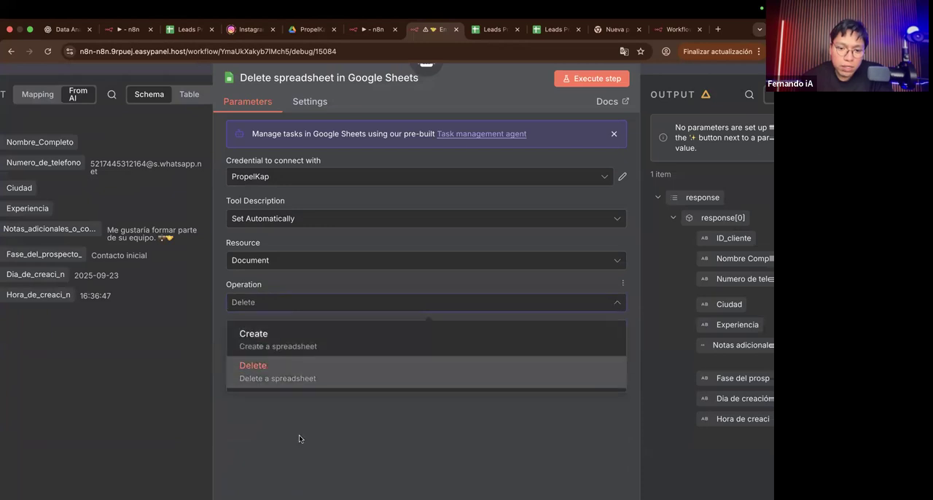
click(322, 366)
click(321, 345)
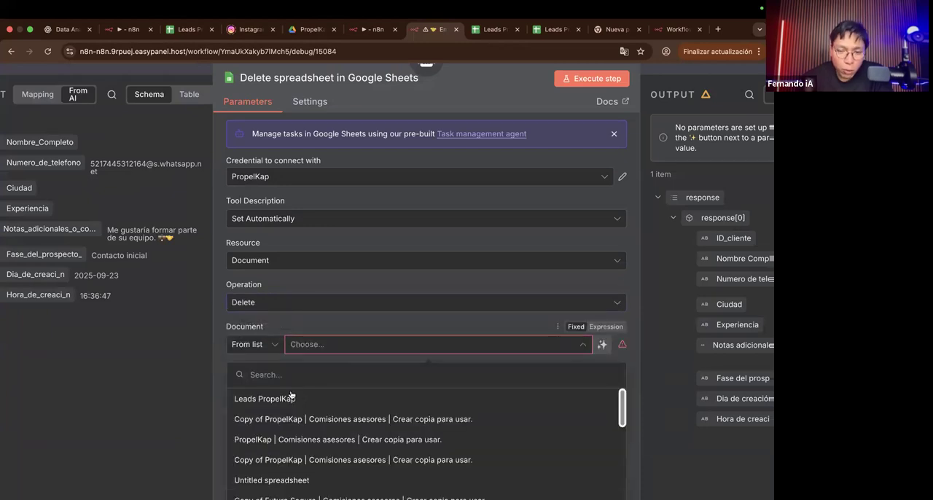
click(299, 305)
click(271, 333)
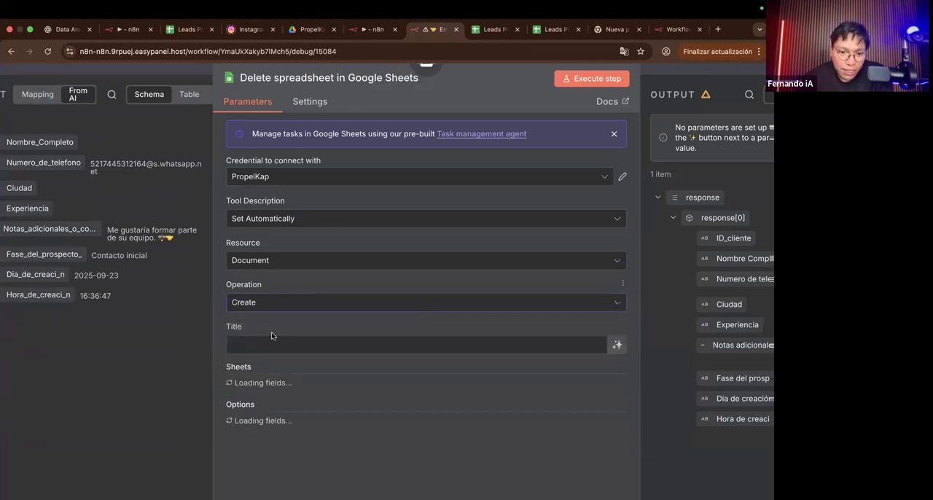
Step: Add three sheet entries with blank titles to the Create spreadsheet operation and review the resulting fields
scroll(271, 336, down, 2)
click(270, 283)
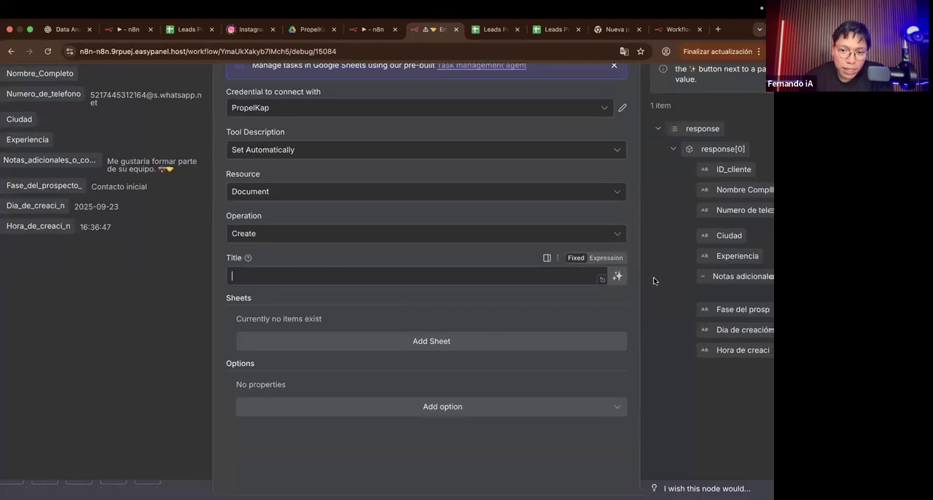
click(405, 337)
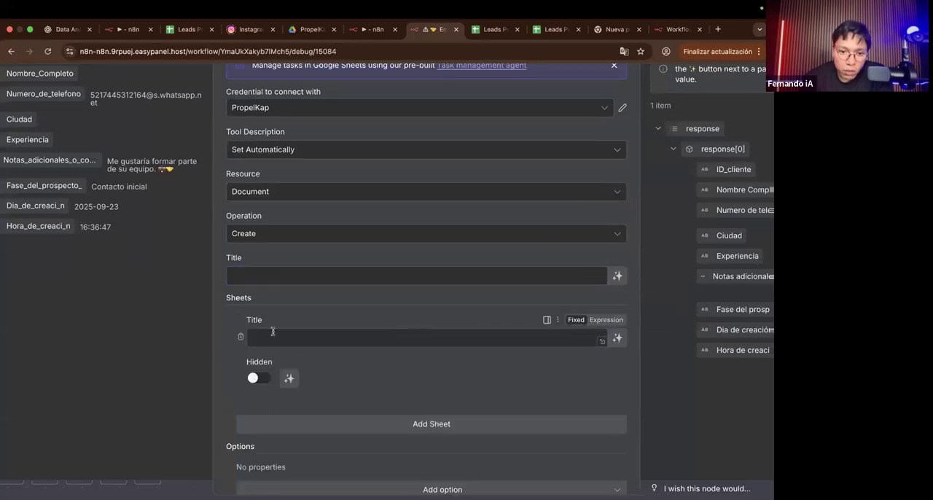
scroll(274, 332, down, 1)
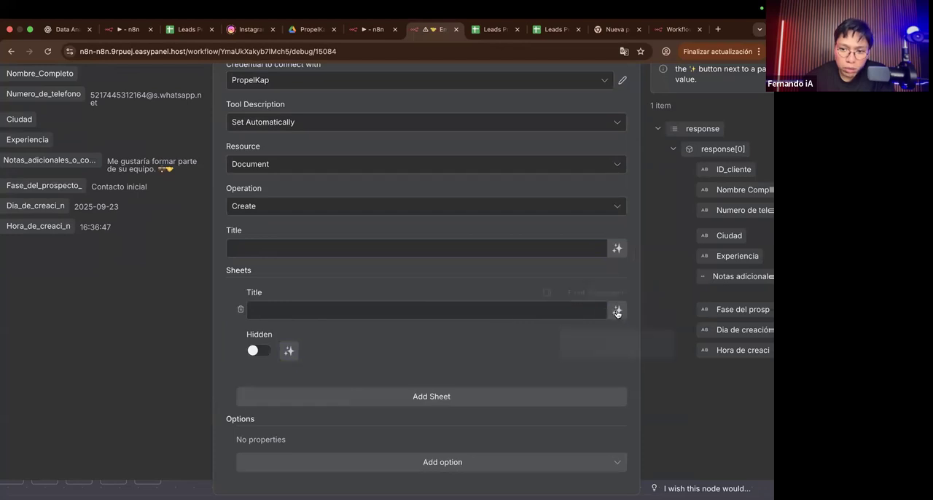
click(310, 395)
scroll(312, 396, down, 1)
click(322, 392)
scroll(296, 317, down, 3)
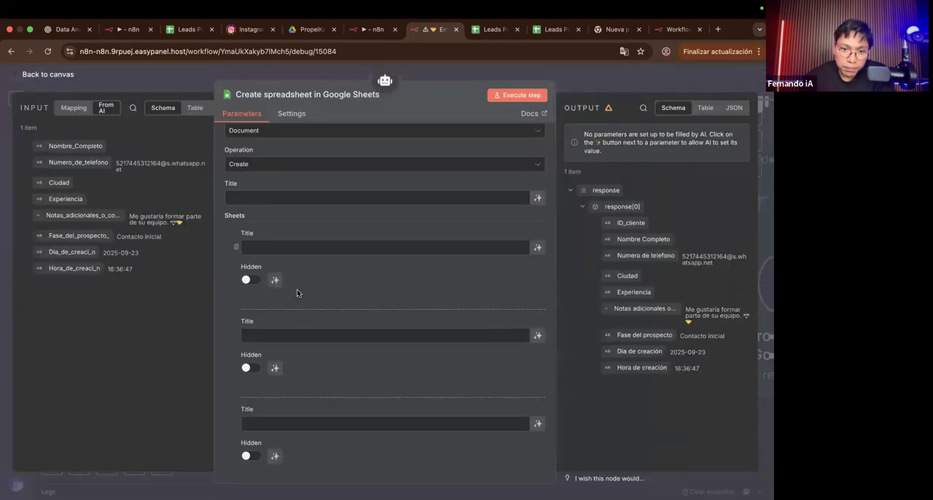
scroll(298, 292, down, 1)
scroll(268, 212, up, 5)
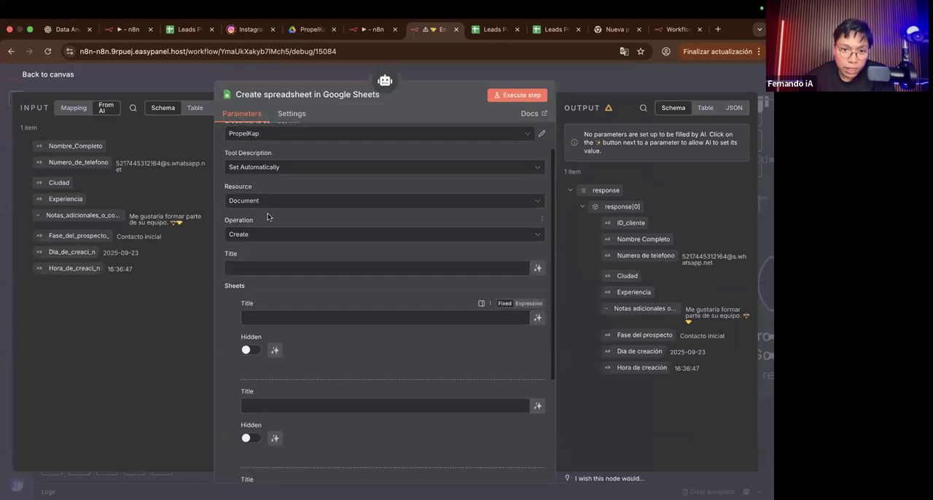
Step: Let the model define the spreadsheet title and all three sheet titles in the Create spreadsheet tool
scroll(423, 300, down, 4)
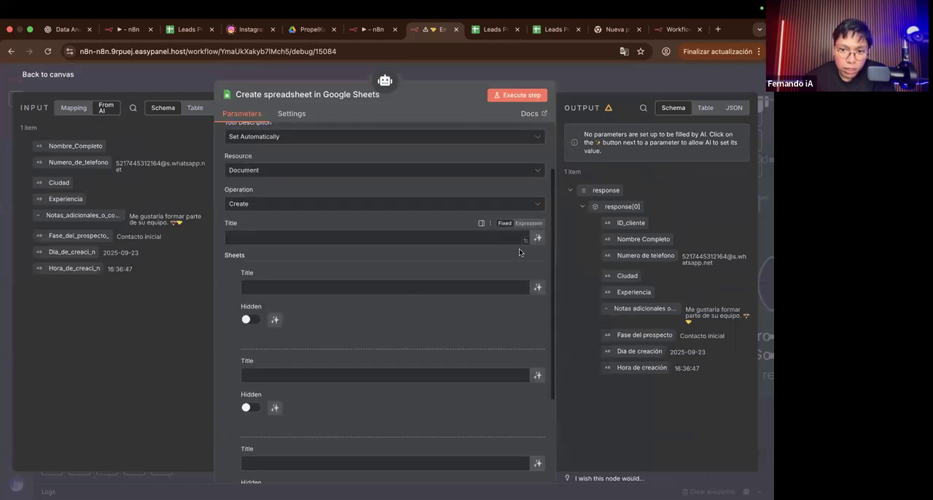
click(537, 224)
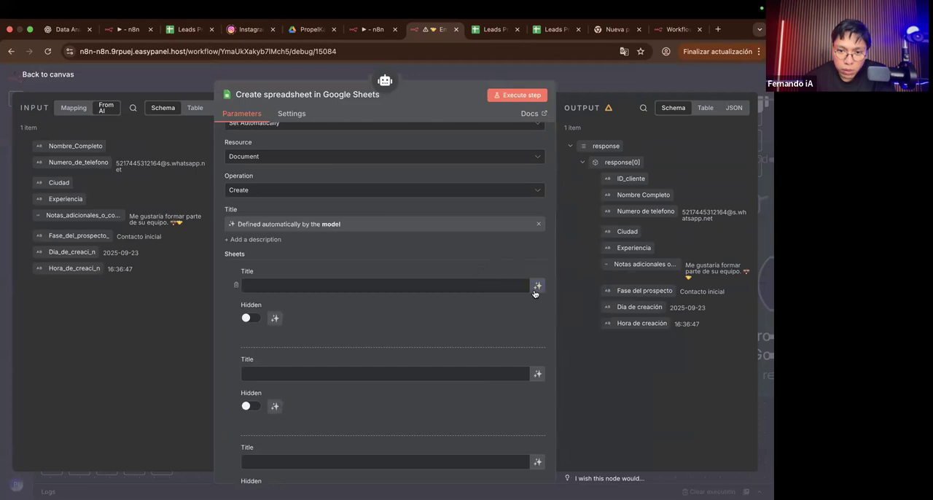
click(537, 286)
click(534, 385)
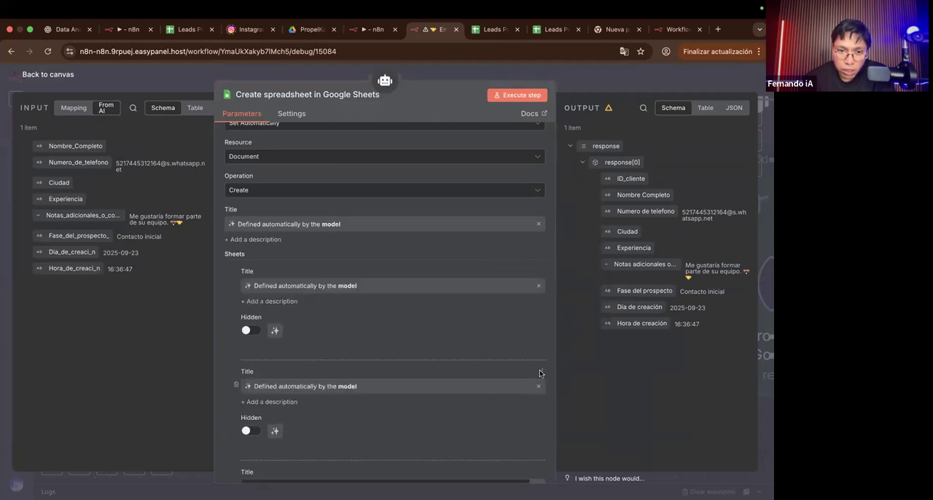
scroll(533, 384, down, 3)
click(538, 357)
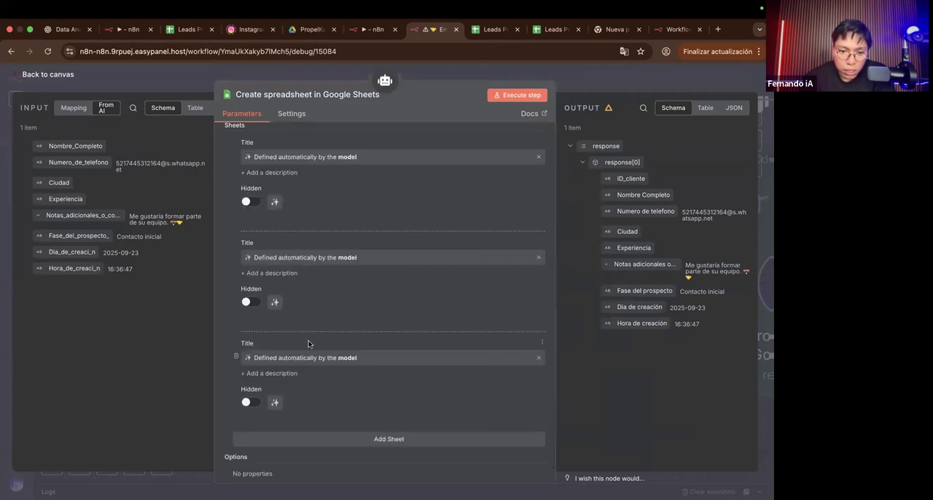
Step: Review the additional options of the Create spreadsheet tool, add the Locale option and remove it again
scroll(299, 347, up, 5)
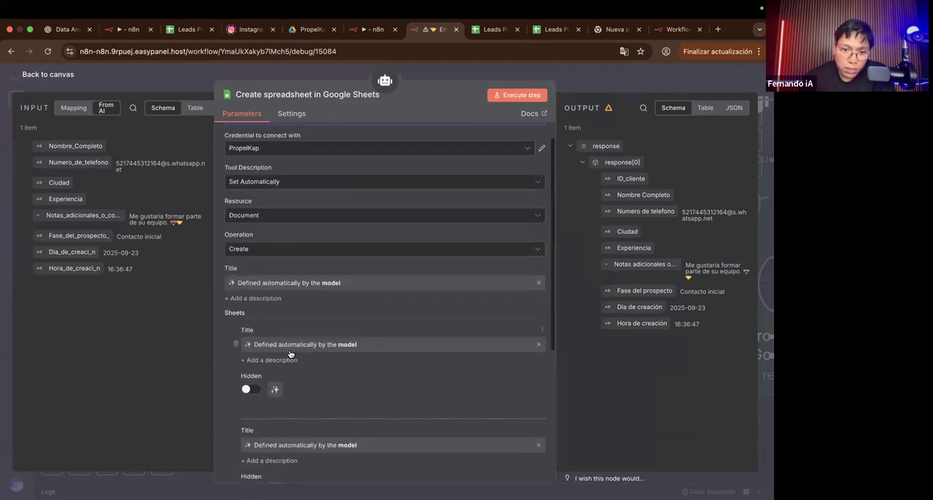
scroll(296, 357, down, 1)
scroll(296, 357, down, 5)
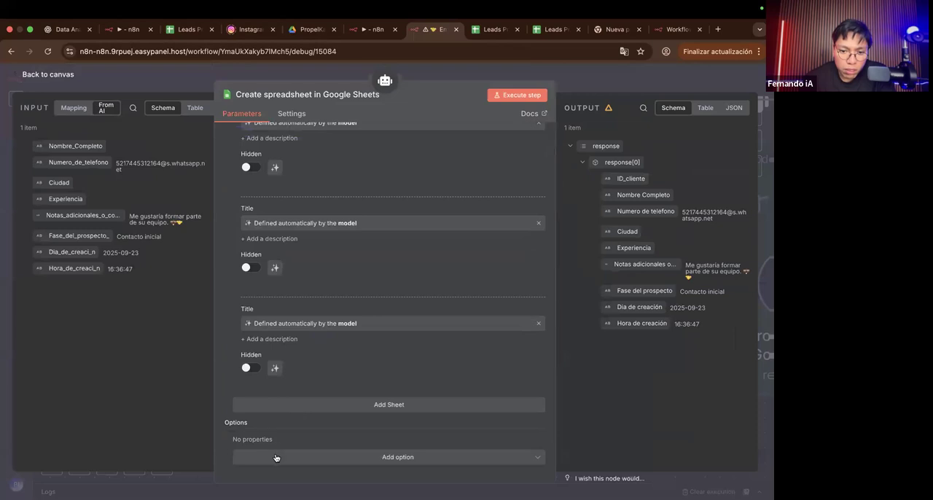
click(277, 454)
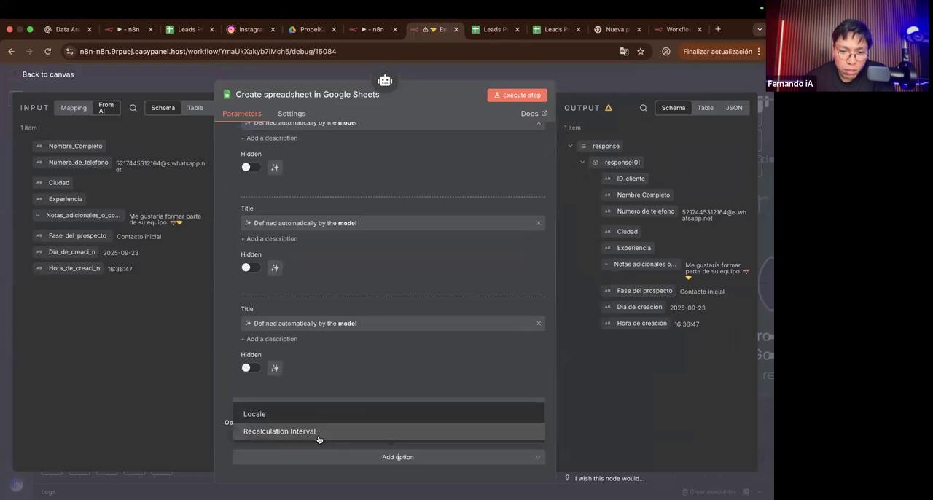
click(243, 378)
click(261, 455)
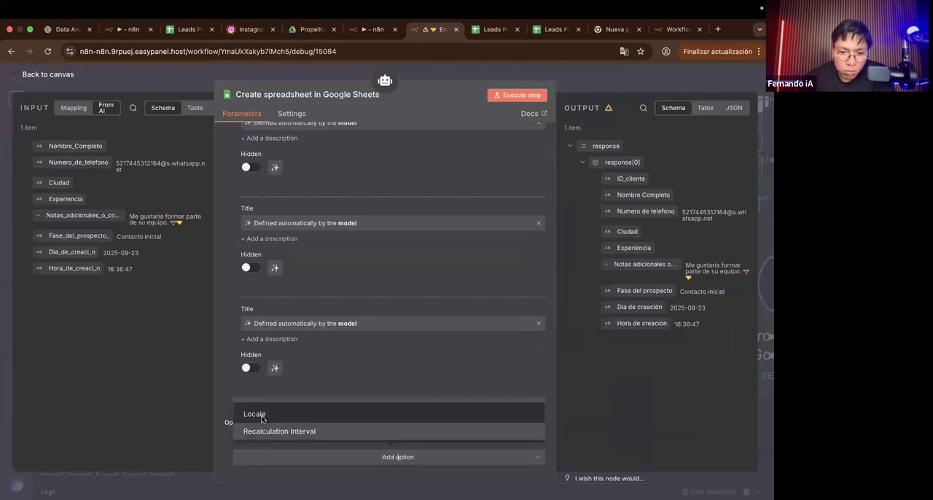
click(260, 415)
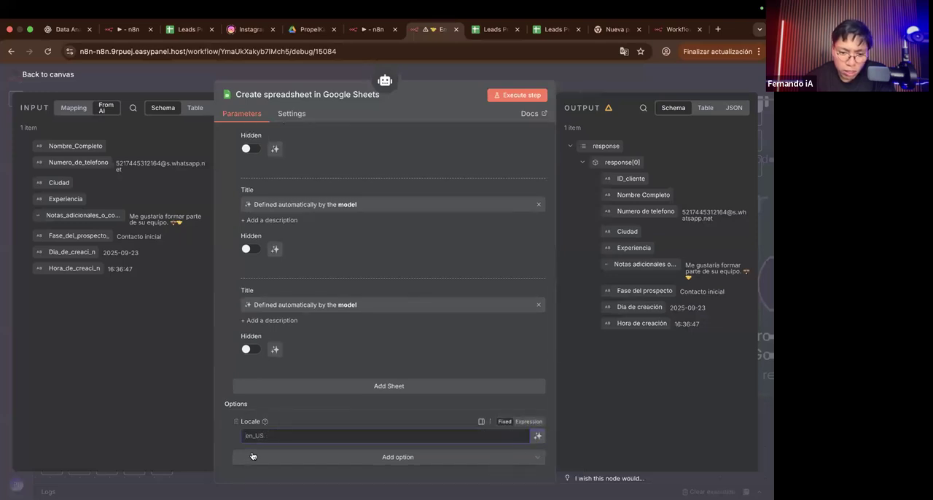
click(234, 423)
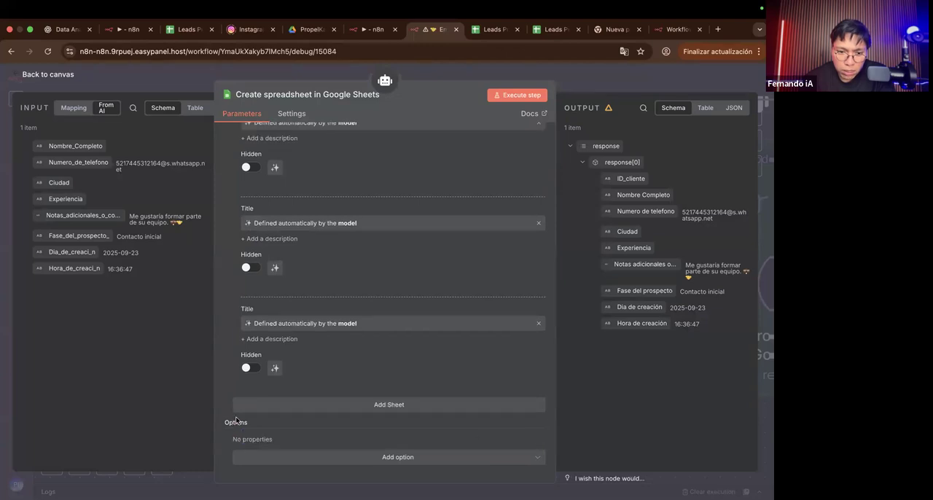
Step: Review the model-defined titles, show the tool's test form with its title fields, and return to the canvas without executing it
scroll(235, 416, up, 4)
scroll(335, 402, down, 2)
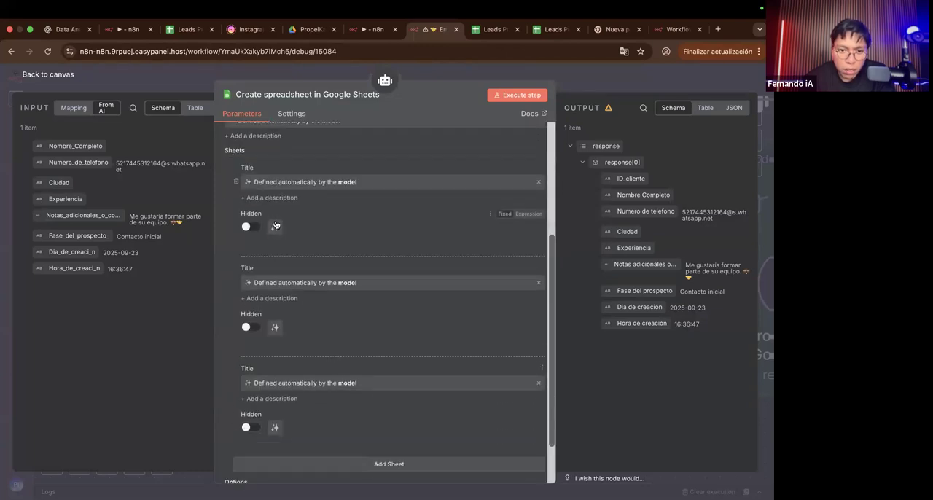
scroll(368, 159, up, 1)
scroll(368, 159, up, 5)
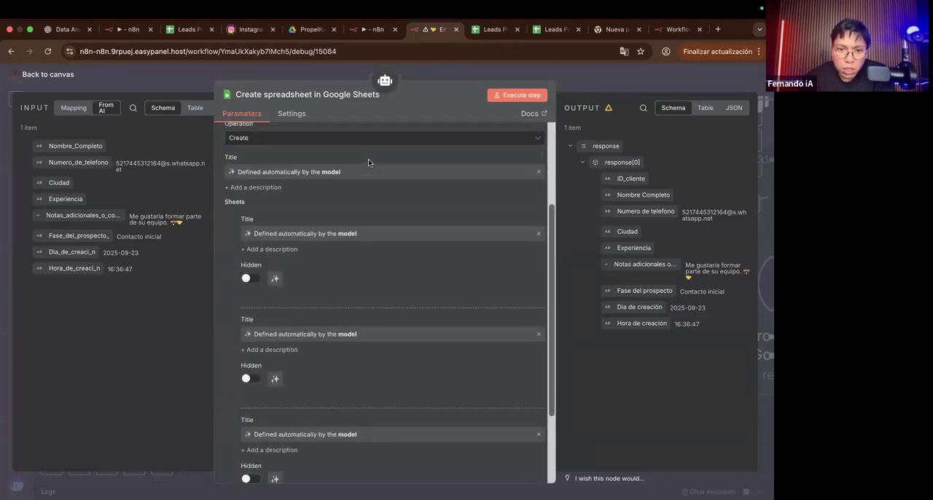
click(492, 97)
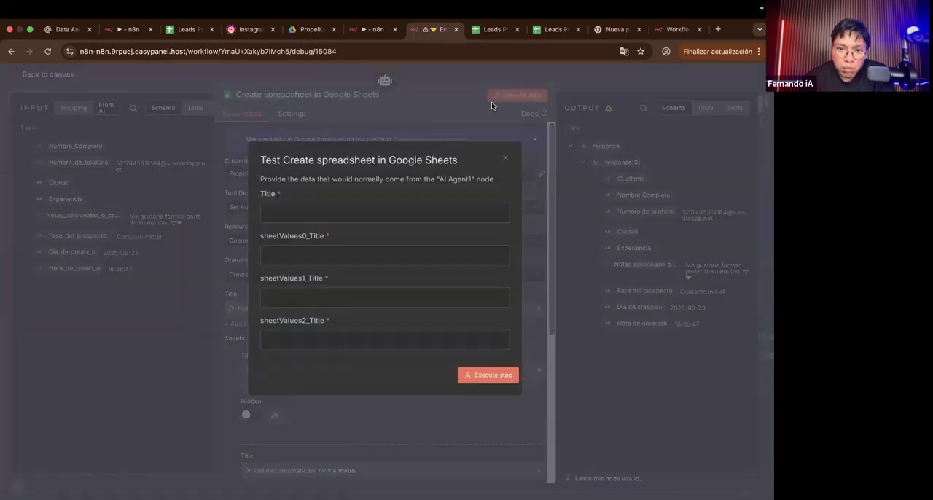
click(359, 213)
click(195, 145)
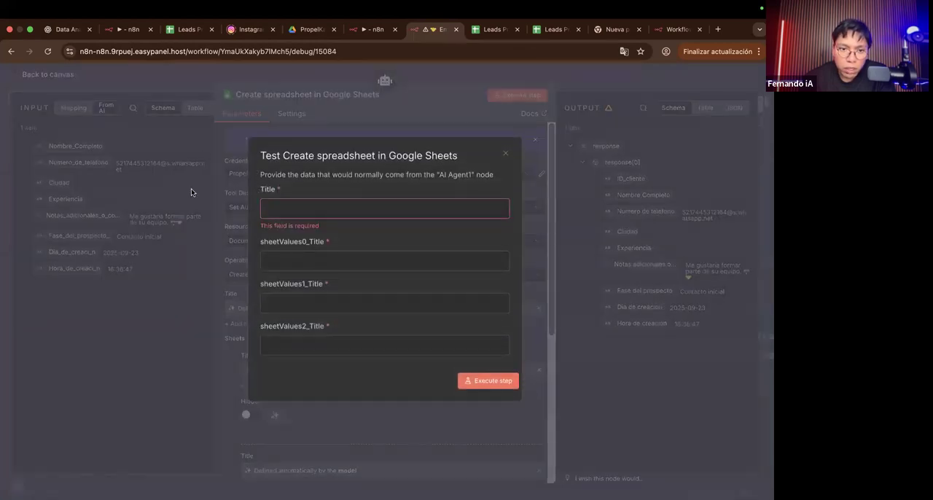
click(503, 151)
click(442, 76)
Step: Test-run AI Agent1, shift the Create spreadsheet tool beneath it, and stop the execution
scroll(421, 249, down, 2)
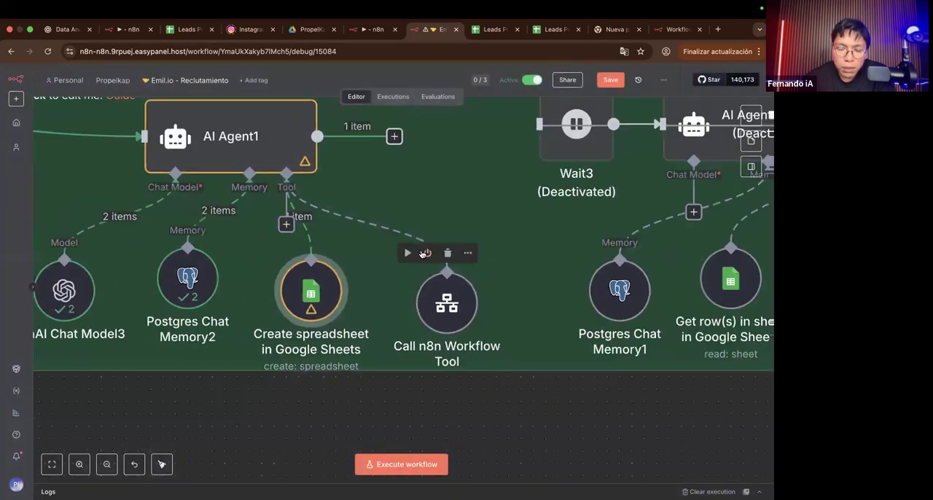
scroll(421, 249, up, 2)
mouse_move(318, 168)
click(283, 166)
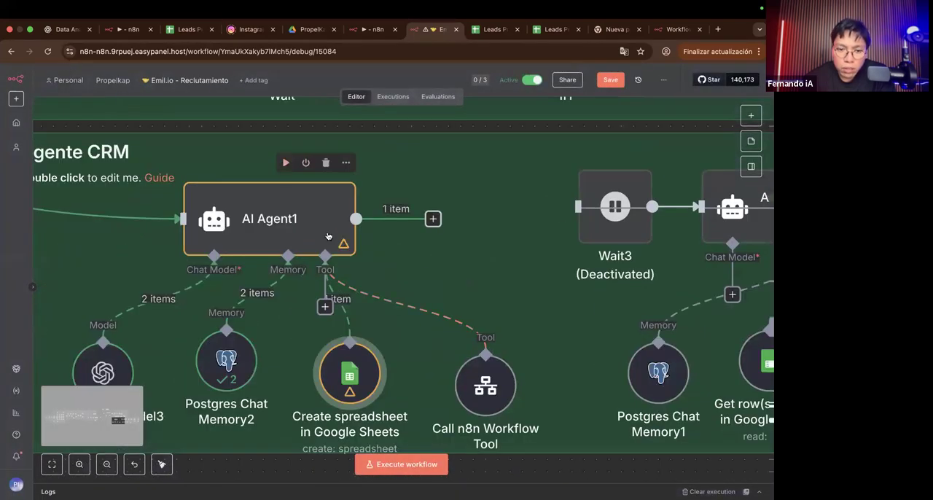
scroll(328, 236, down, 4)
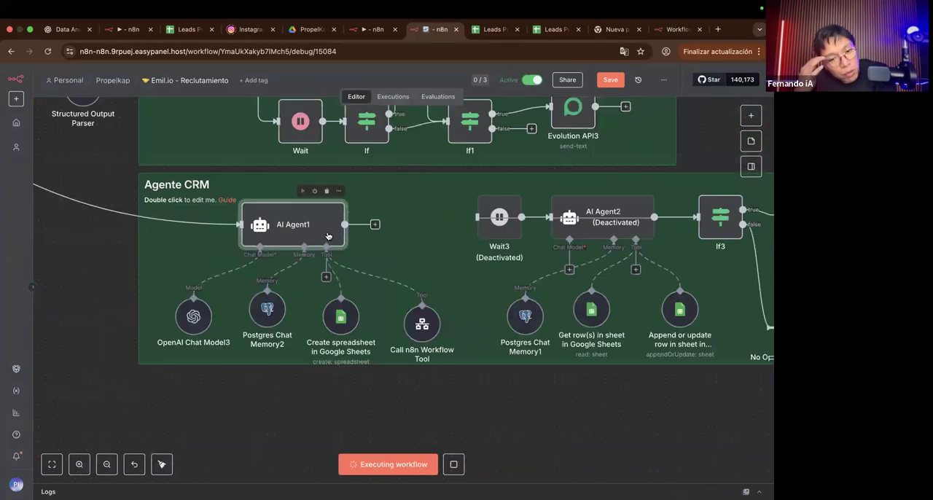
click(341, 330)
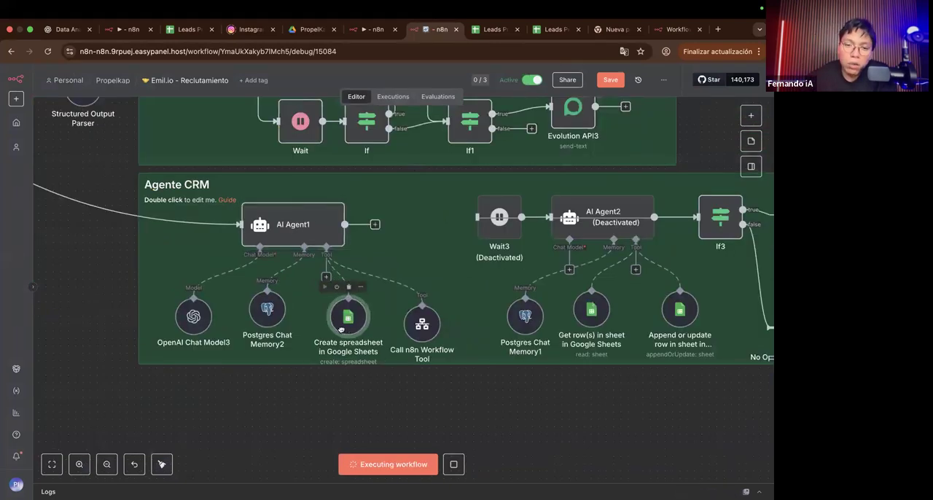
drag(341, 330, 340, 332)
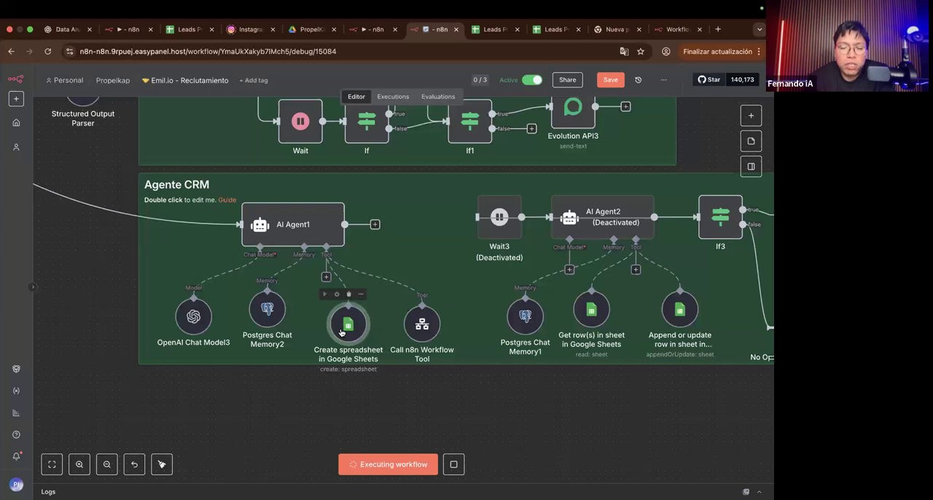
click(453, 464)
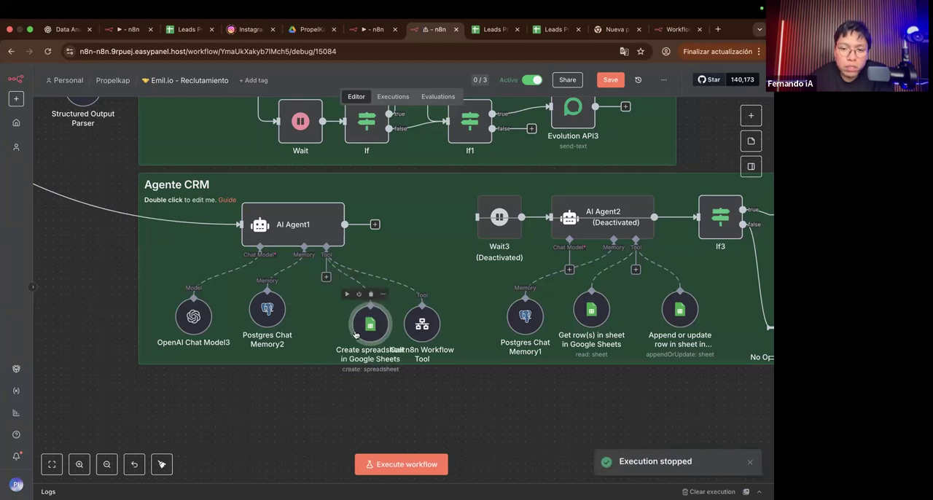
Step: Set the Create spreadsheet tool's Resource to Sheet Within Document, review its document and sheet fields, and return to the canvas
scroll(357, 328, down, 5)
scroll(355, 333, up, 3)
scroll(355, 334, up, 1)
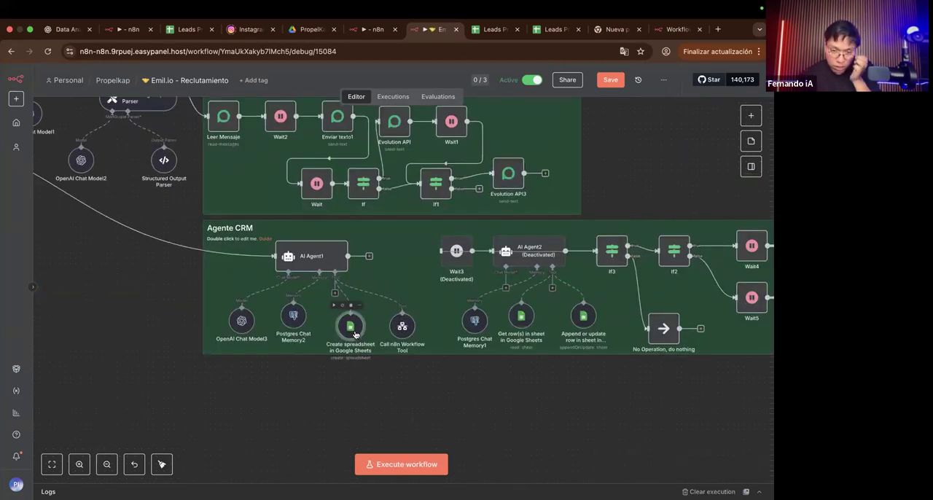
double_click(355, 334)
click(278, 243)
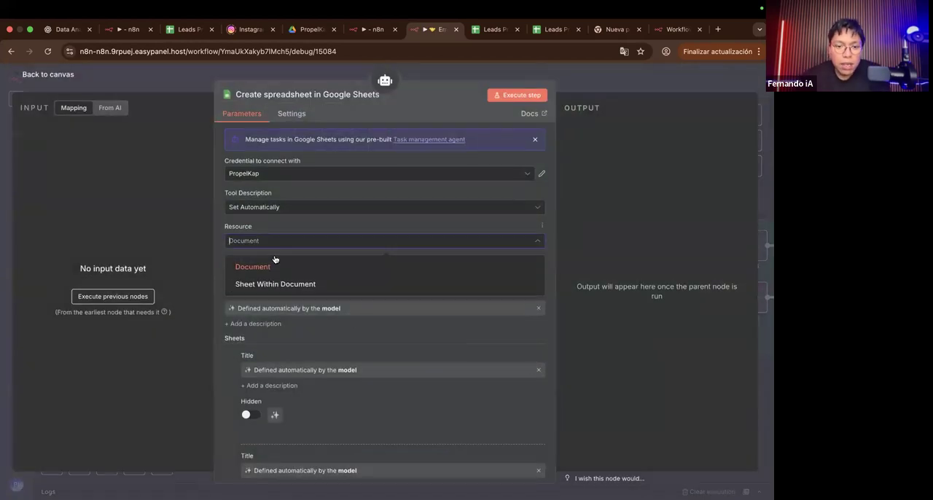
click(271, 279)
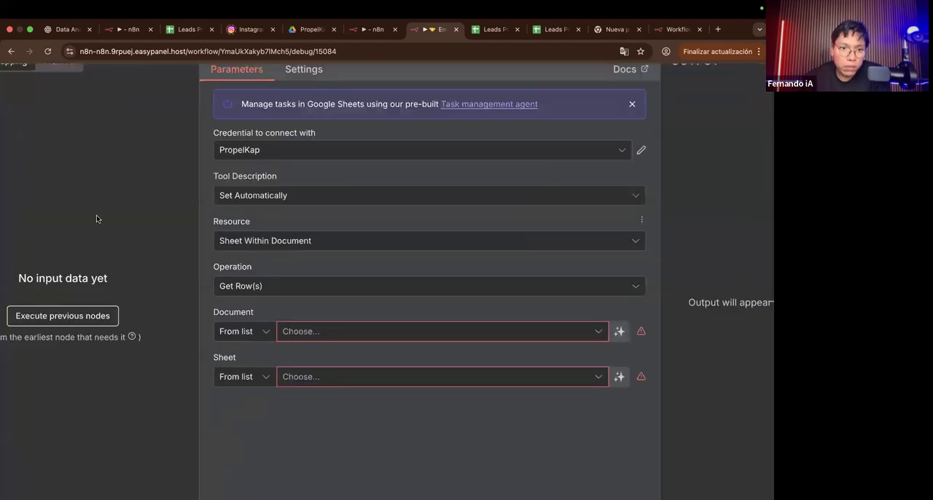
scroll(96, 215, down, 5)
click(185, 83)
Step: Reload the Emil.io - Reclutamiento workflow, discarding the unsaved changes, and unpin the Webhook data to load the execution
key(super+r)
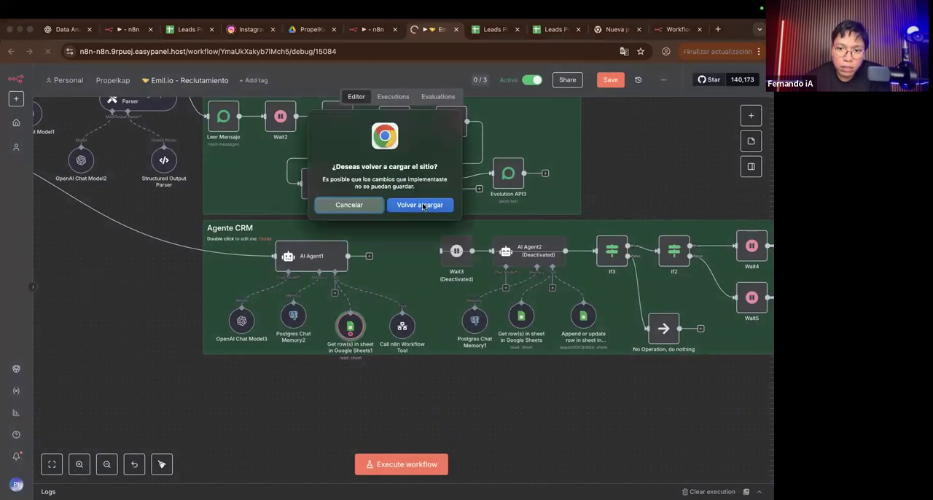
click(423, 206)
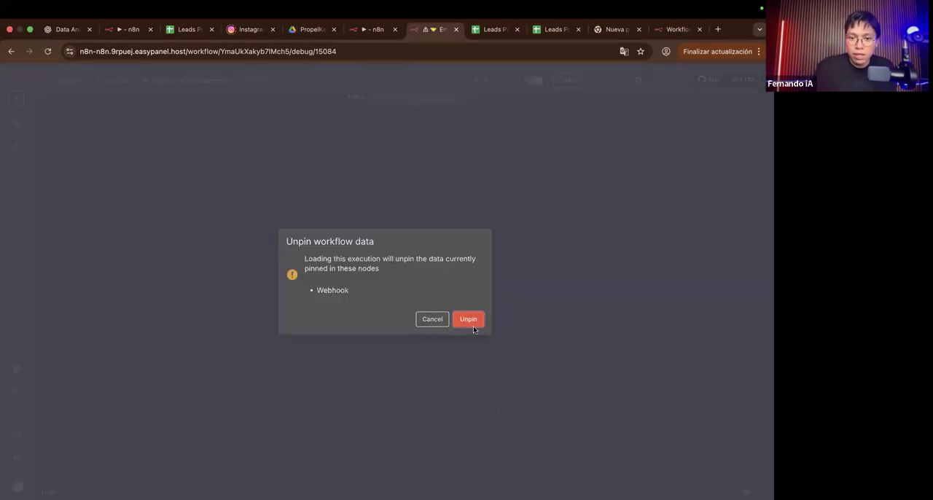
click(472, 320)
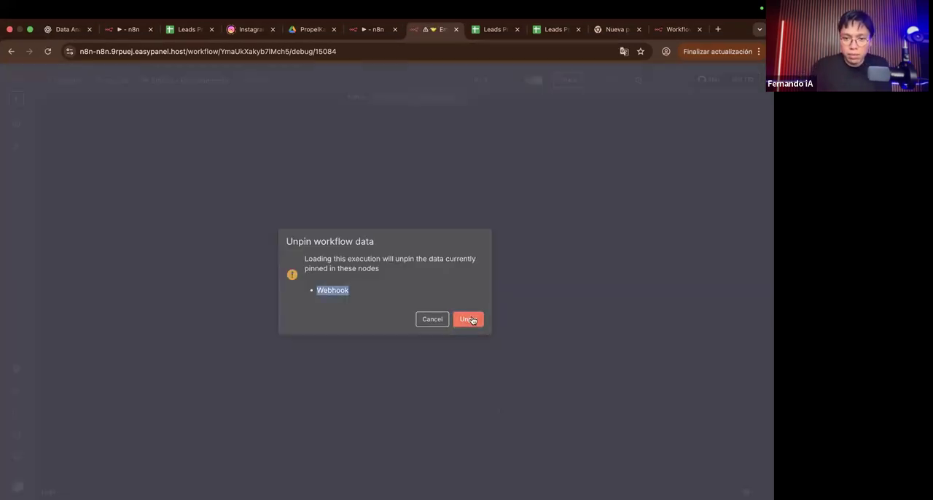
Step: Show the Preguntas y Respuestas slide and return to the Emil.io - Reclutamiento workflow in the browser
scroll(510, 315, right, 5)
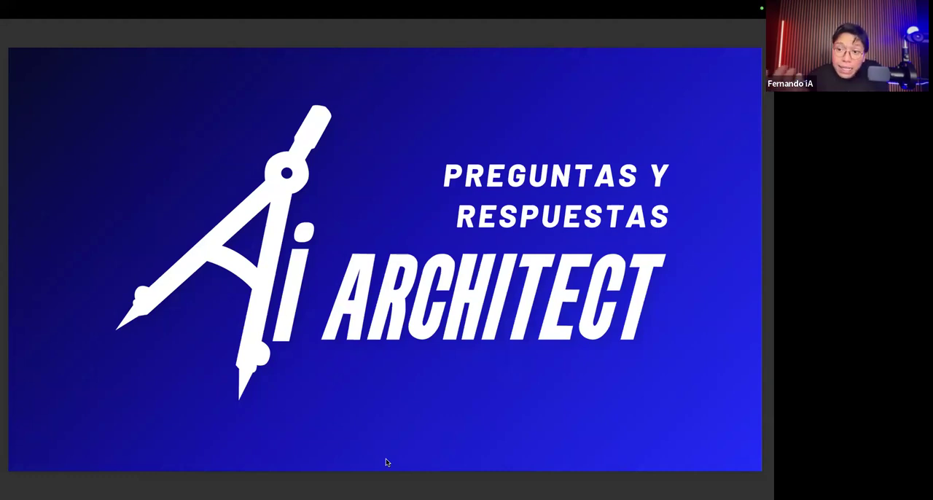
key(ctrl+Left)
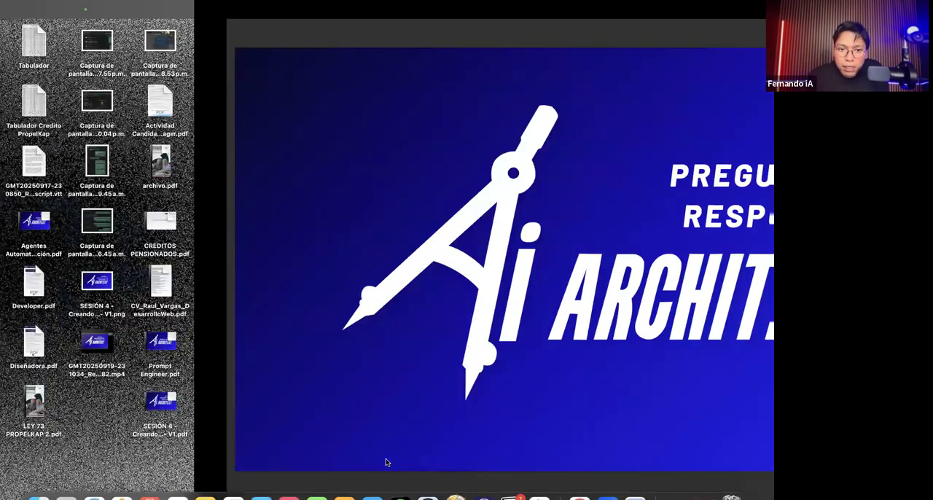
key(ctrl+Left)
key(ctrl+Left)
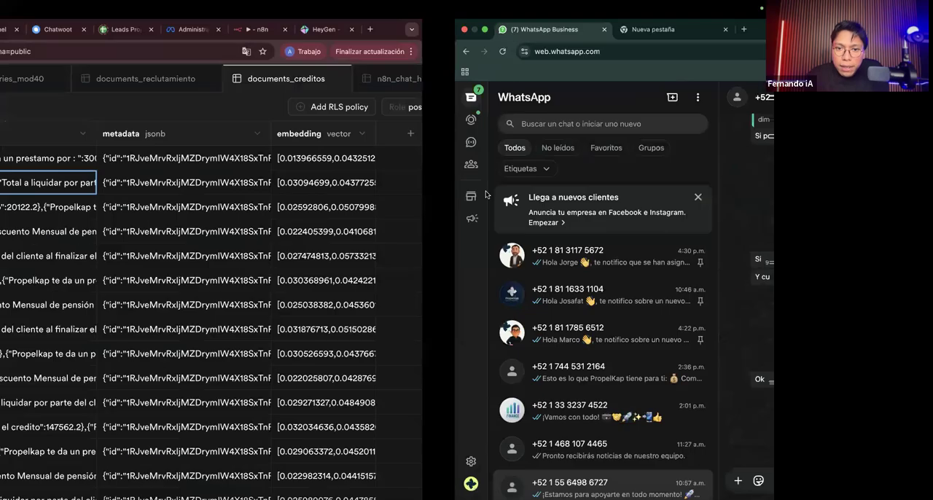
key(ctrl+Left)
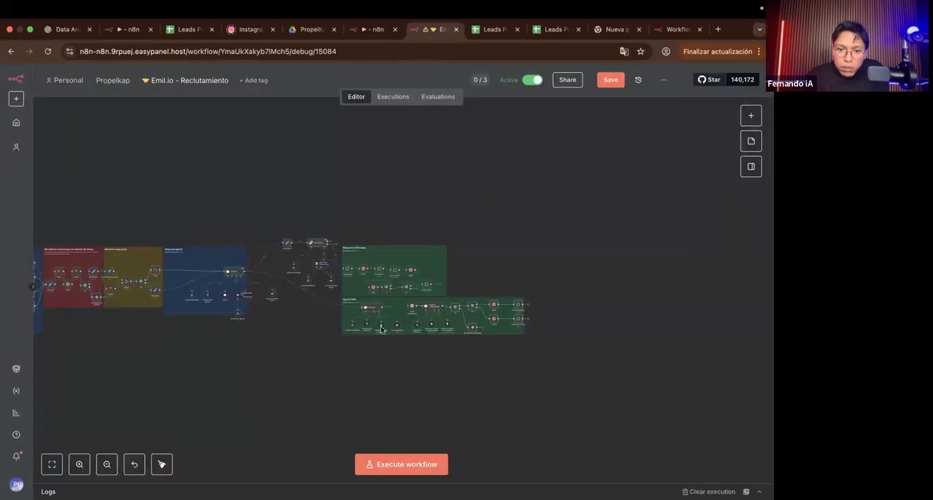
Step: Examine the Format Chain, Respuestas WhatsApp and Agente CRM sections, and the AI Agent with its connected model, memory and tools
scroll(380, 329, up, 5)
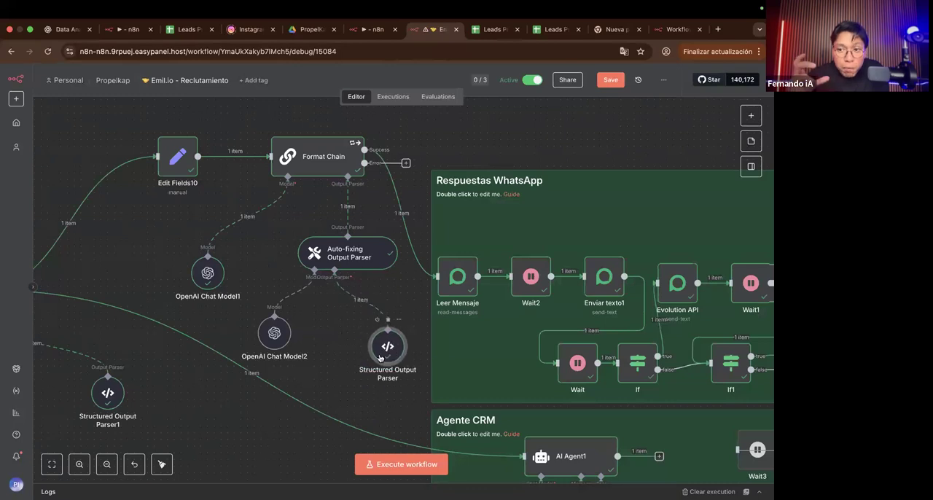
scroll(379, 357, right, 3)
scroll(379, 357, down, 1)
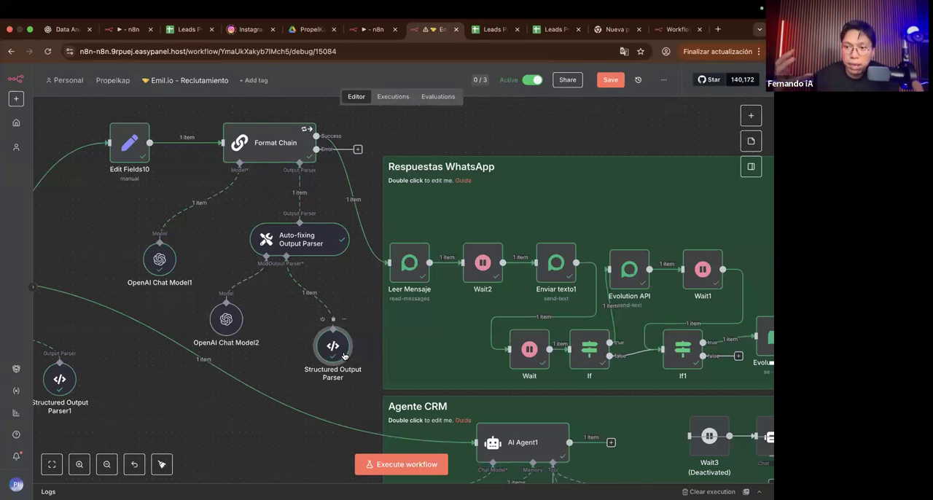
scroll(344, 355, down, 10)
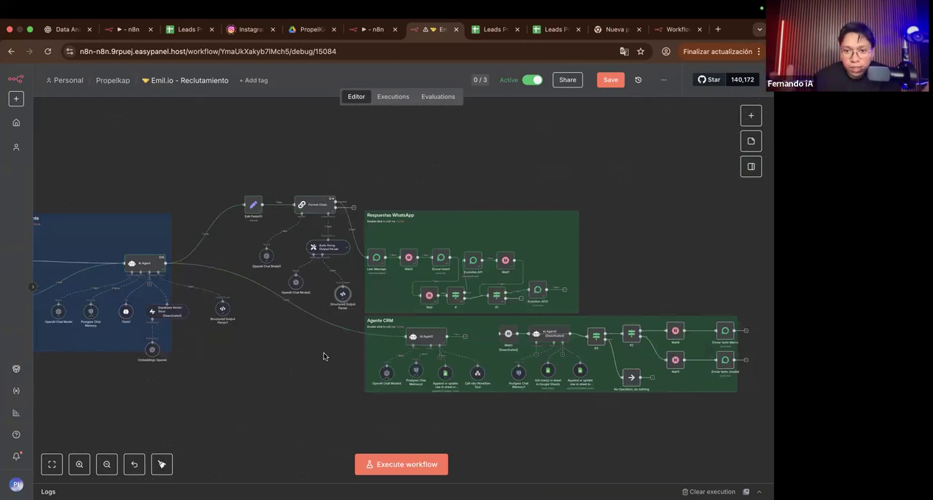
scroll(324, 355, down, 3)
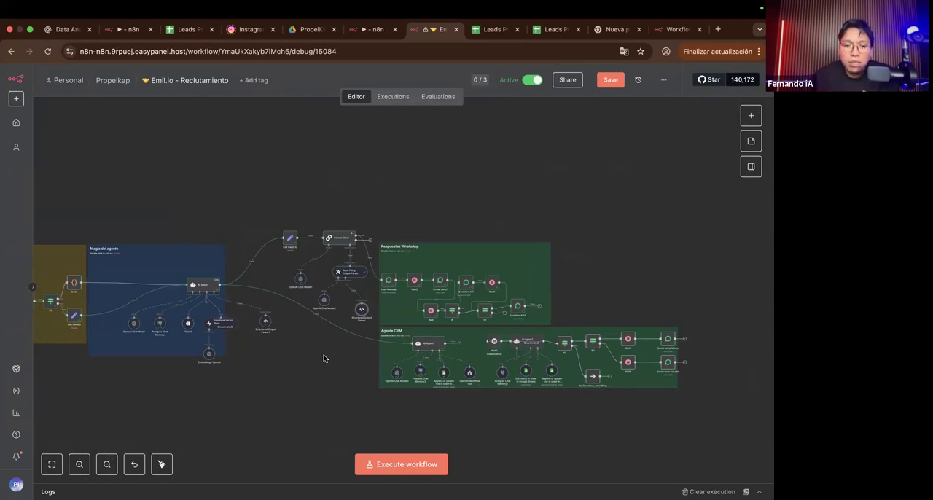
scroll(325, 358, up, 5)
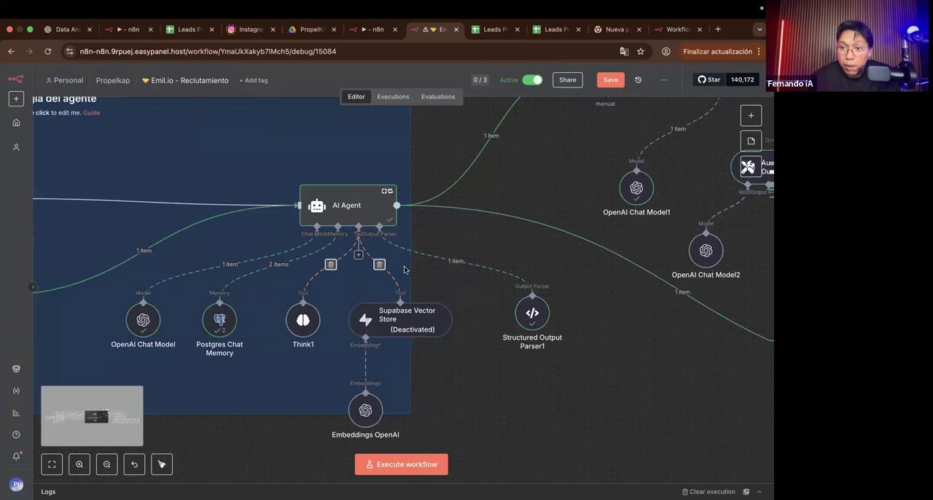
Step: Open the AI Agent's Think1 tool to view its description, and return to the canvas
scroll(404, 270, right, 1)
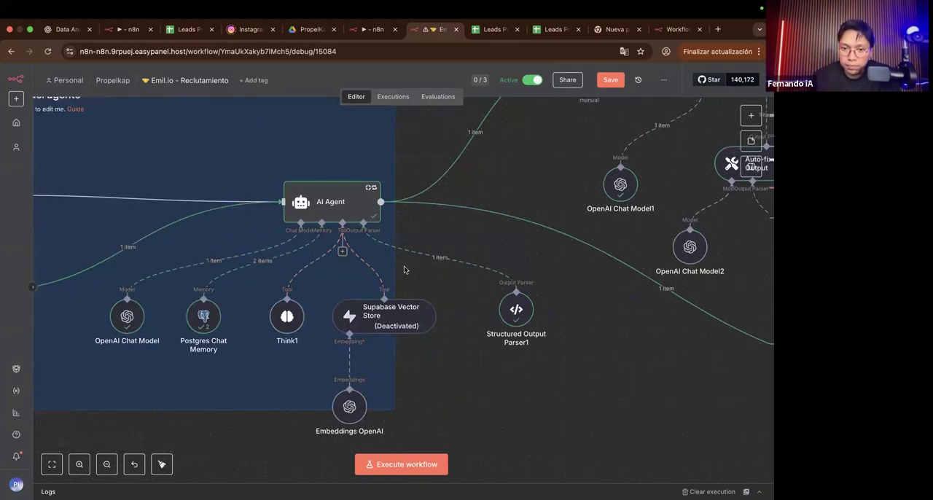
scroll(405, 270, down, 4)
scroll(318, 295, right, 1)
scroll(318, 296, up, 4)
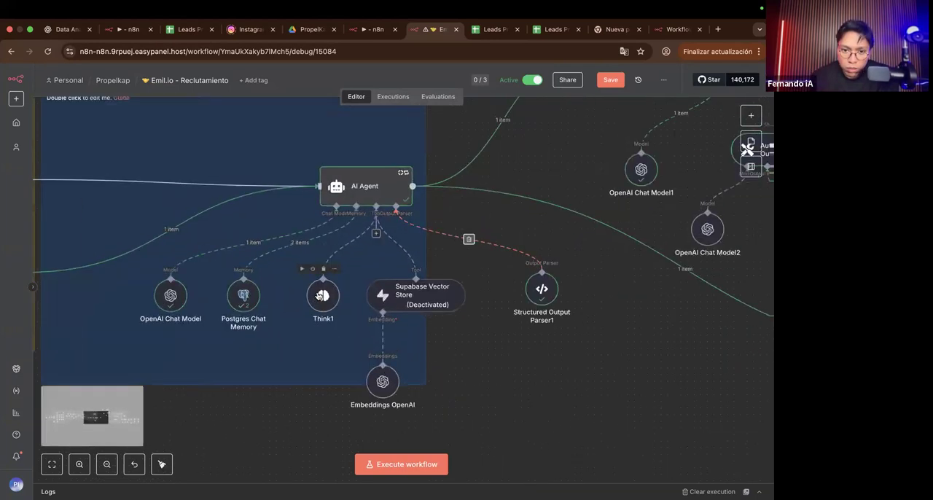
double_click(319, 295)
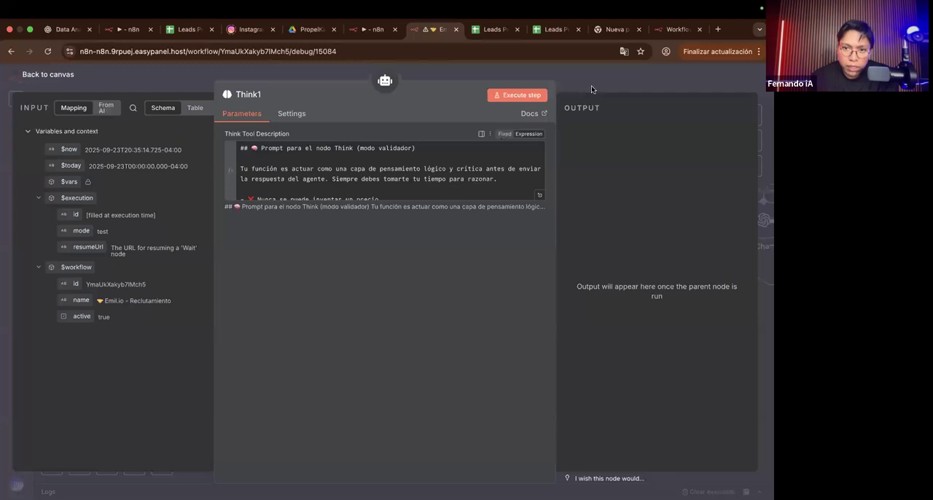
key(Escape)
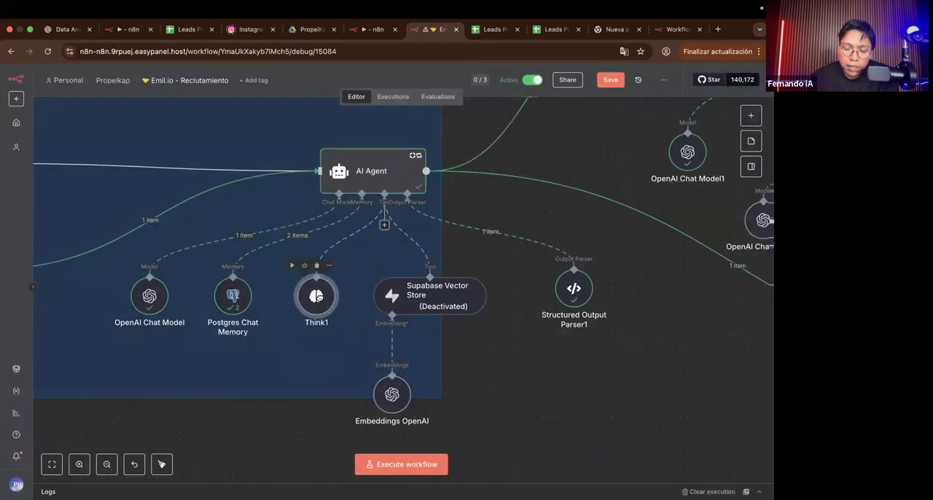
Step: Reopen the Think1 tool, look through its Think Tool Description, and expand it in the full expression editor
drag(309, 292, 303, 293)
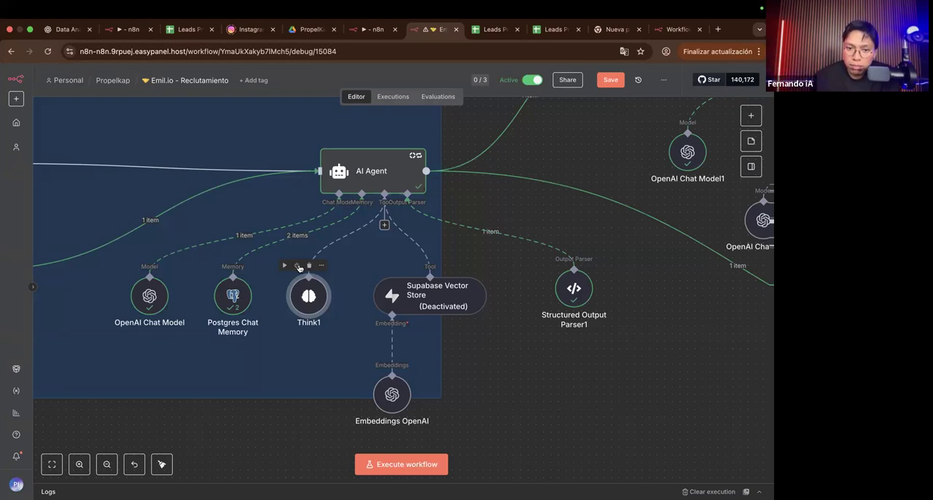
double_click(312, 300)
scroll(400, 174, down, 5)
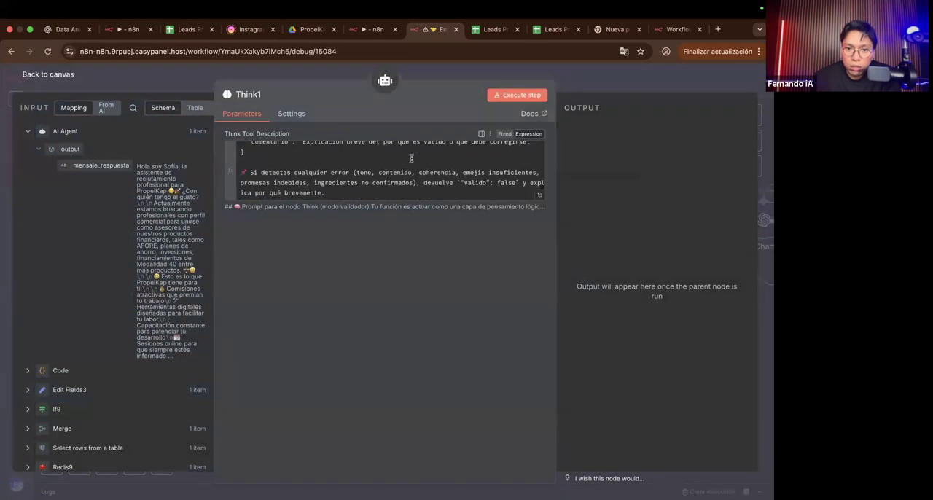
scroll(410, 158, down, 3)
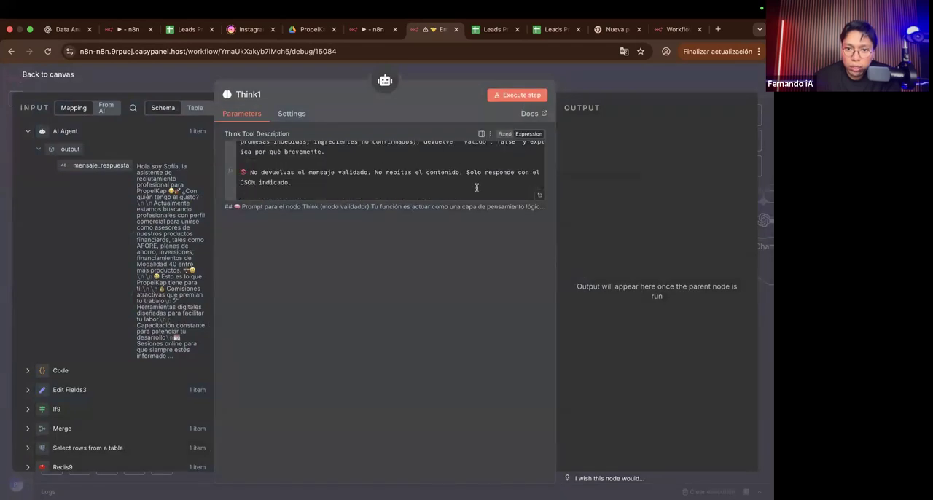
click(539, 195)
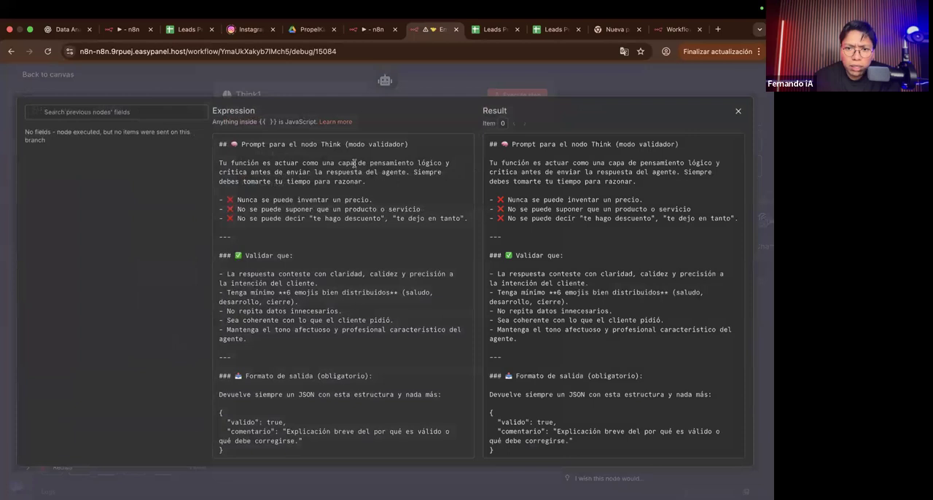
Step: Examine the Think validator prompt's prohibitions, validation criteria and required JSON output format, and return to the canvas
scroll(354, 162, up, 1)
scroll(354, 163, up, 3)
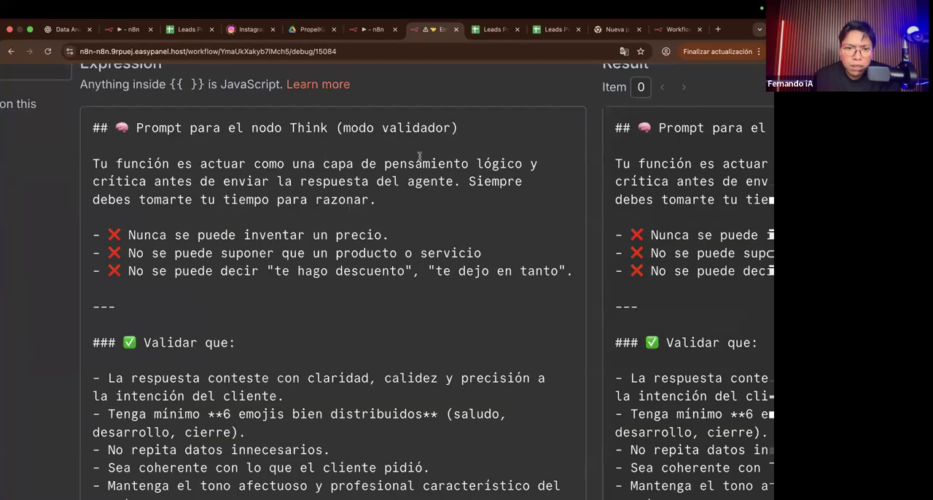
scroll(419, 155, down, 4)
scroll(418, 191, down, 2)
scroll(419, 191, up, 3)
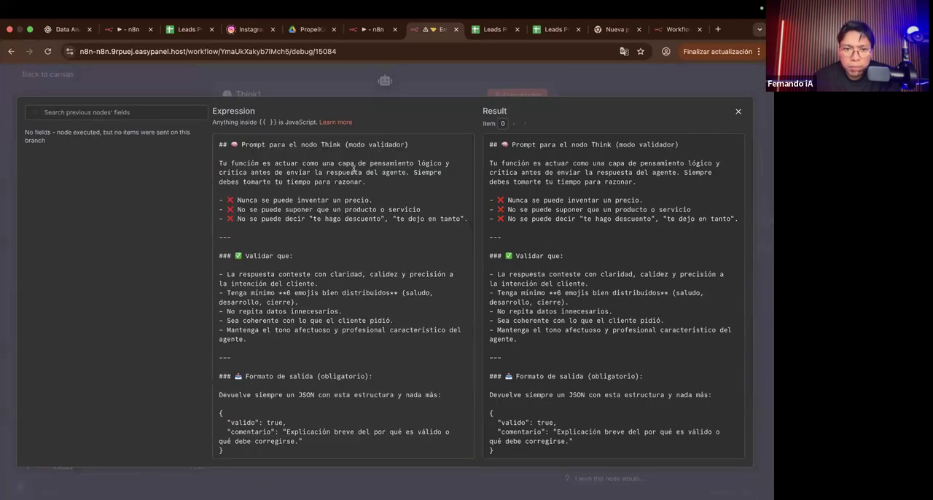
scroll(353, 166, up, 1)
scroll(352, 166, up, 2)
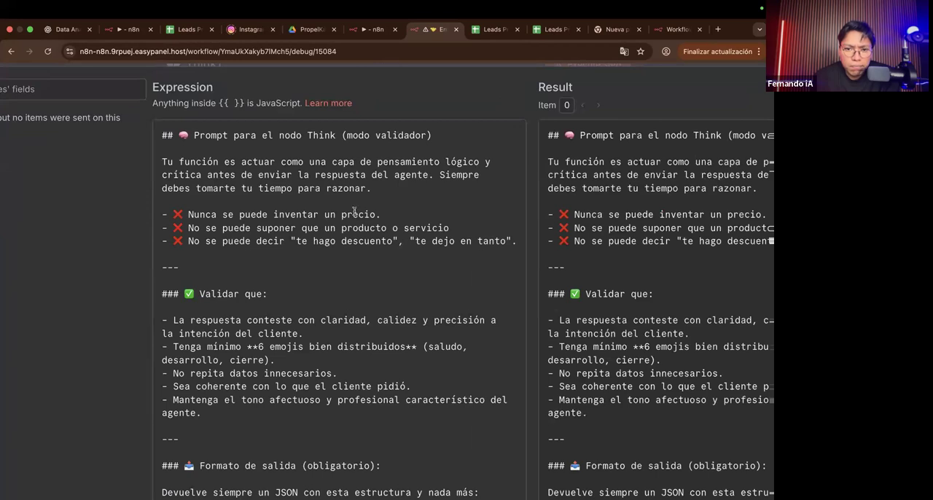
scroll(354, 211, down, 1)
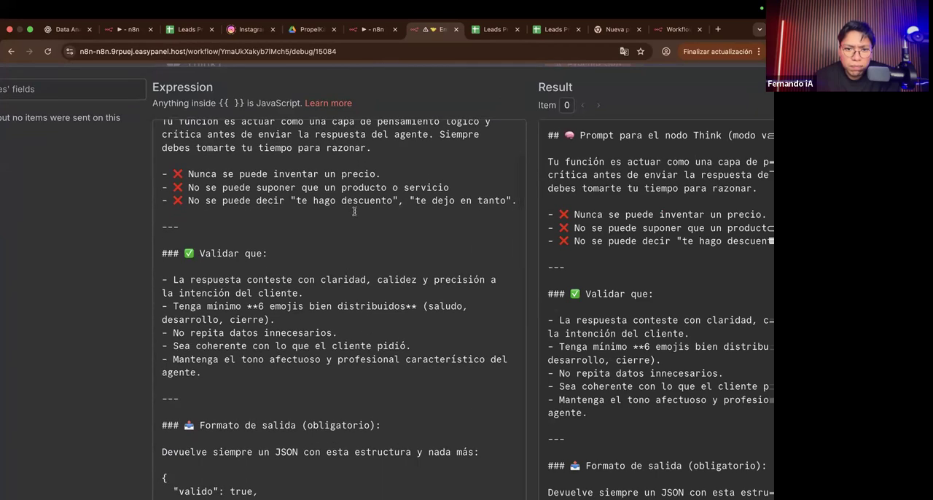
scroll(354, 212, down, 1)
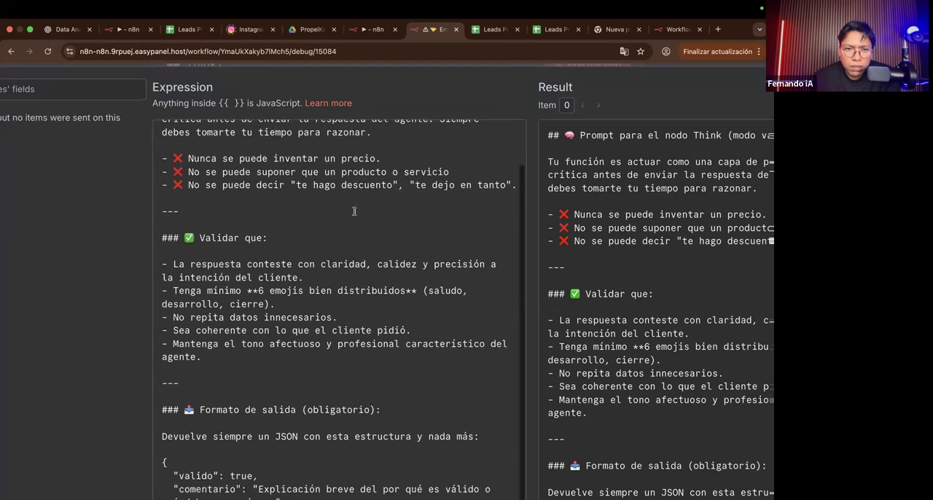
scroll(354, 211, up, 3)
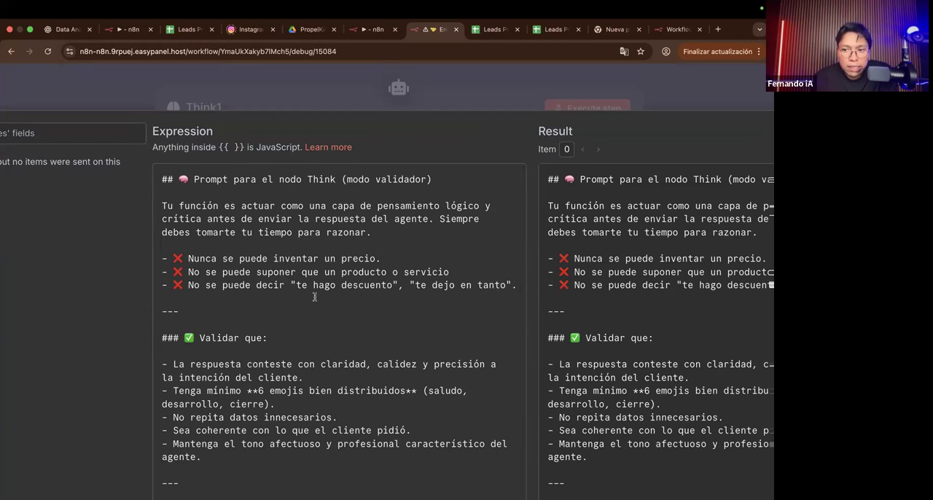
scroll(315, 298, down, 5)
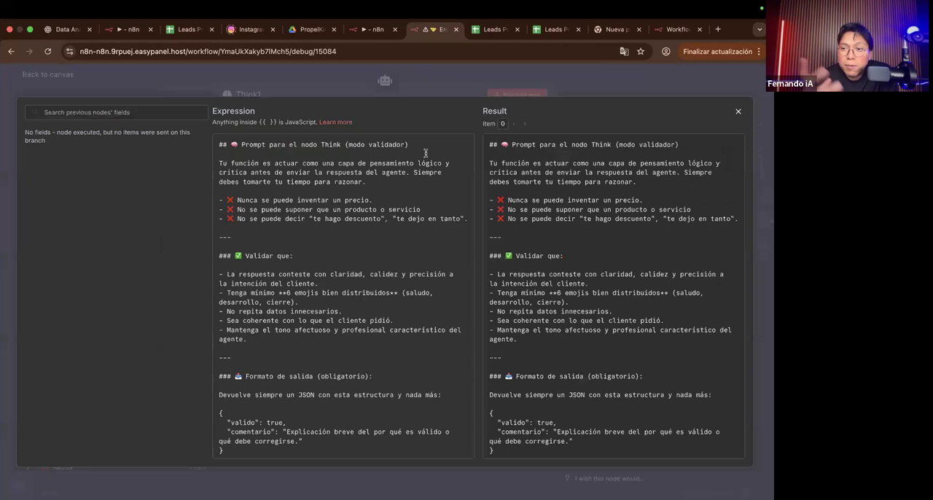
click(458, 92)
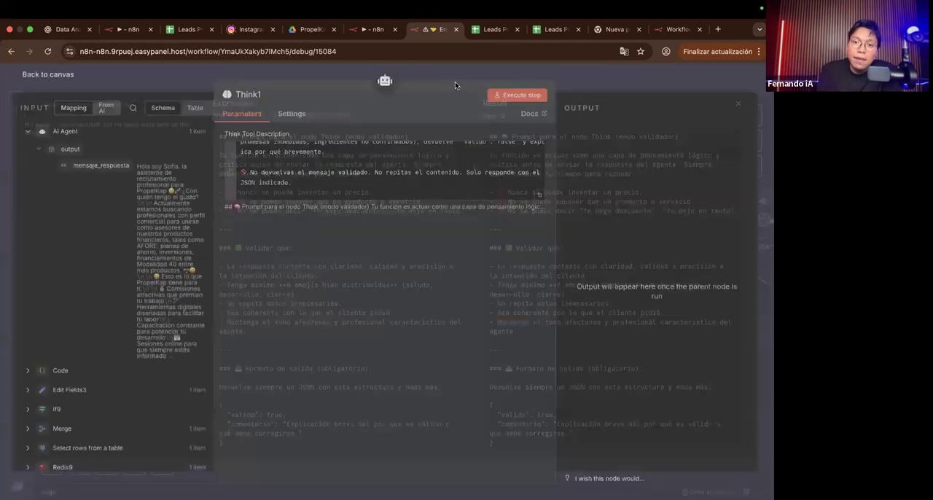
click(454, 82)
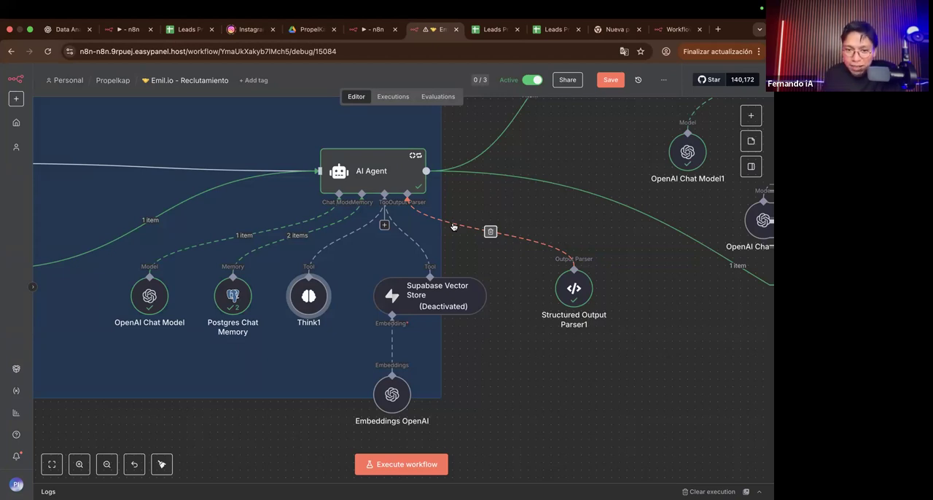
Step: Nudge the Think1 node beneath the AI Agent and show the Respuestas WhatsApp and Agente CRM sections
drag(291, 293, 319, 299)
scroll(450, 382, down, 5)
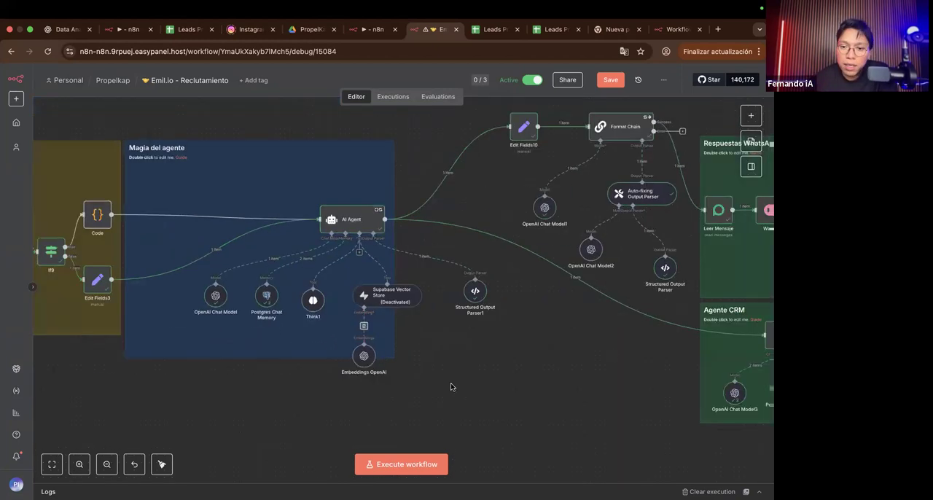
scroll(450, 382, right, 10)
scroll(451, 387, down, 1)
scroll(450, 388, right, 8)
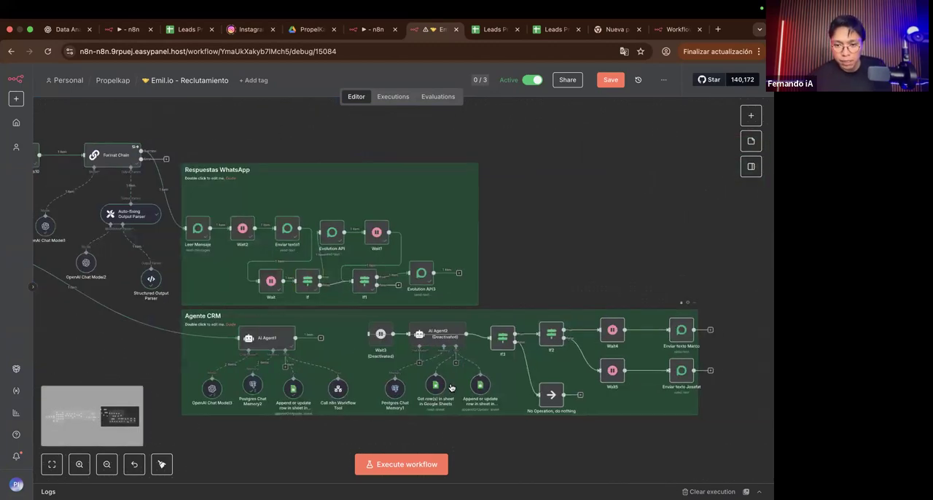
Step: Switch to WhatsApp Business and review the agent's replies to the candidate in the open recruitment conversation
key(ctrl+Right)
key(ctrl+Right)
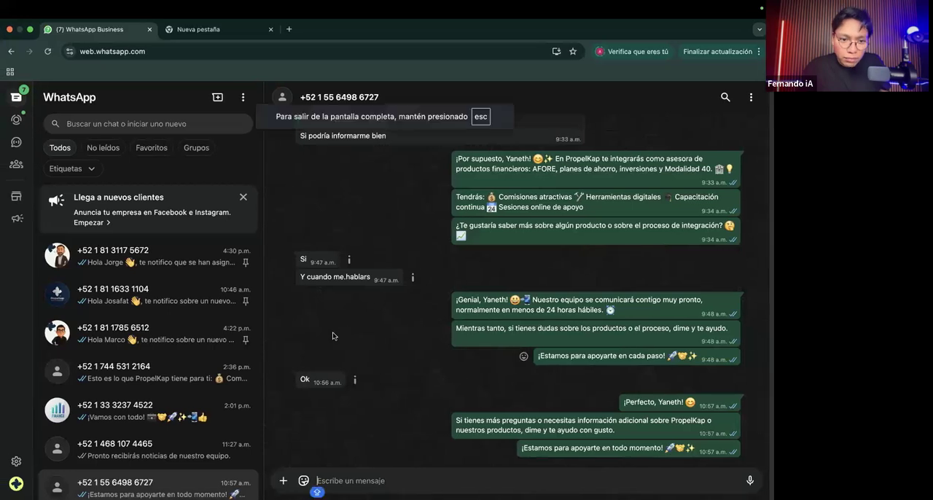
scroll(406, 313, up, 1)
scroll(214, 396, down, 1)
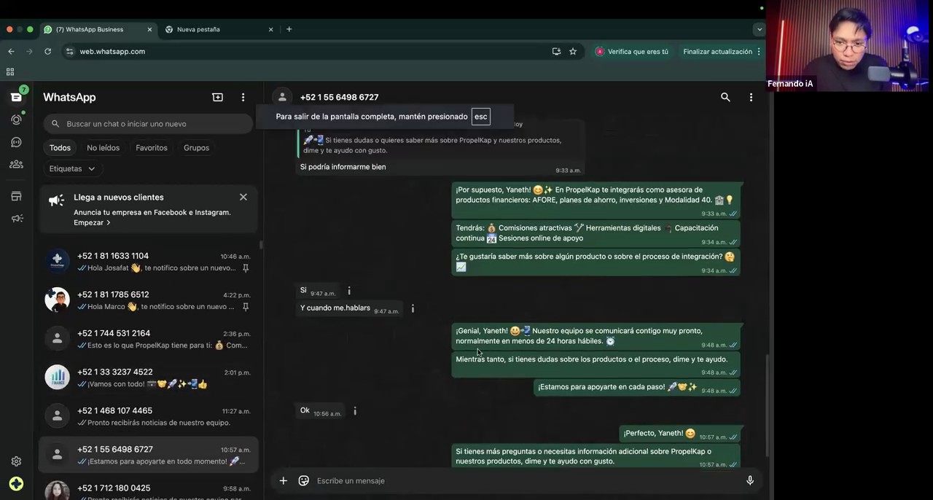
key(ctrl+Right)
scroll(477, 352, up, 5)
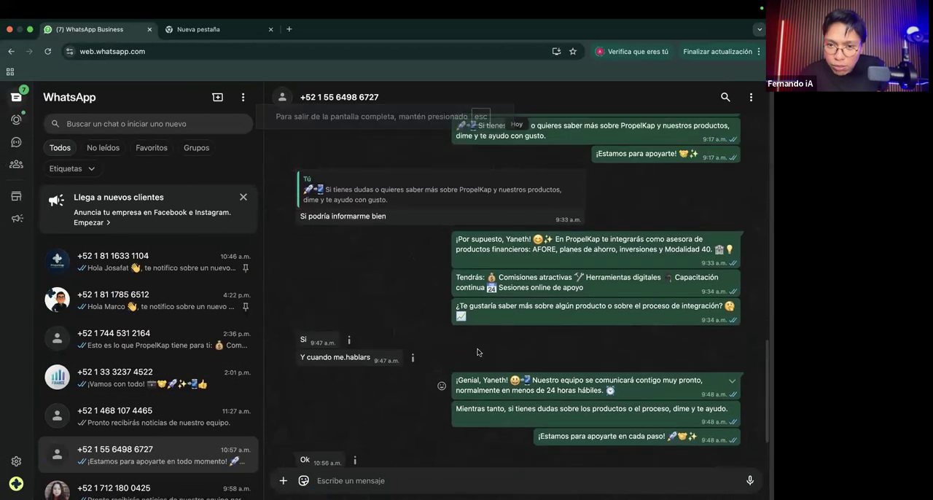
scroll(527, 271, up, 3)
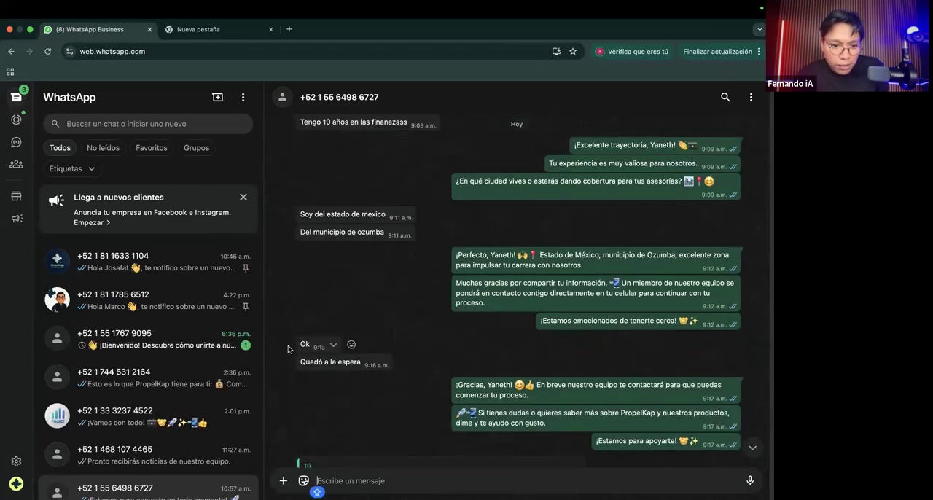
Step: Open the unread chat from the Facebook ad lead, and switch to the Preguntas y Respuestas slide
click(228, 344)
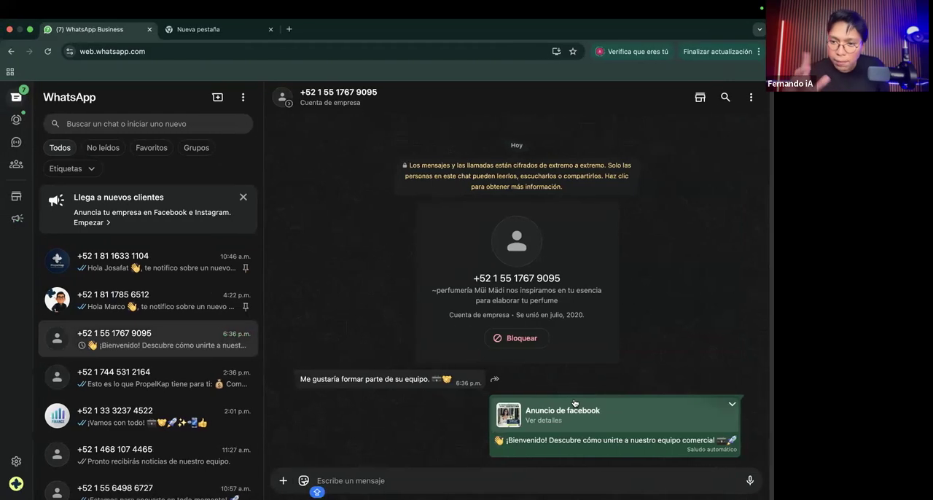
key(ctrl+Right)
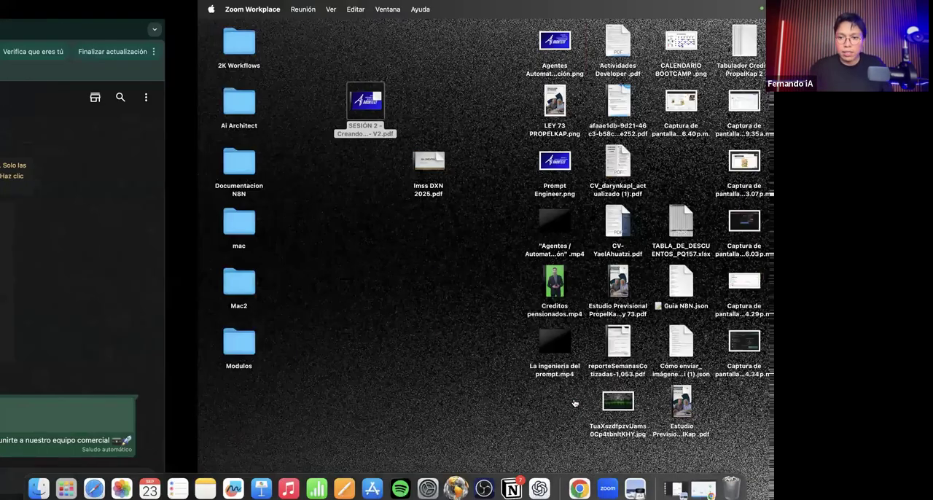
key(ctrl+Right)
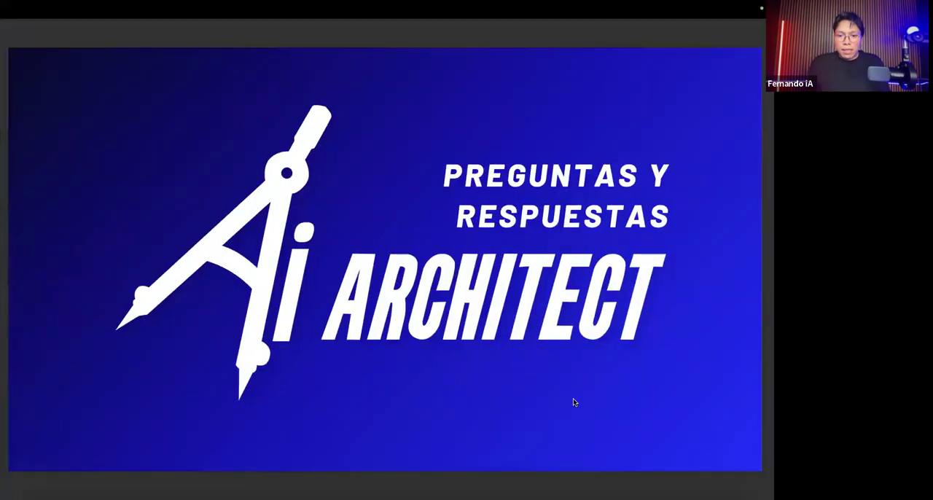